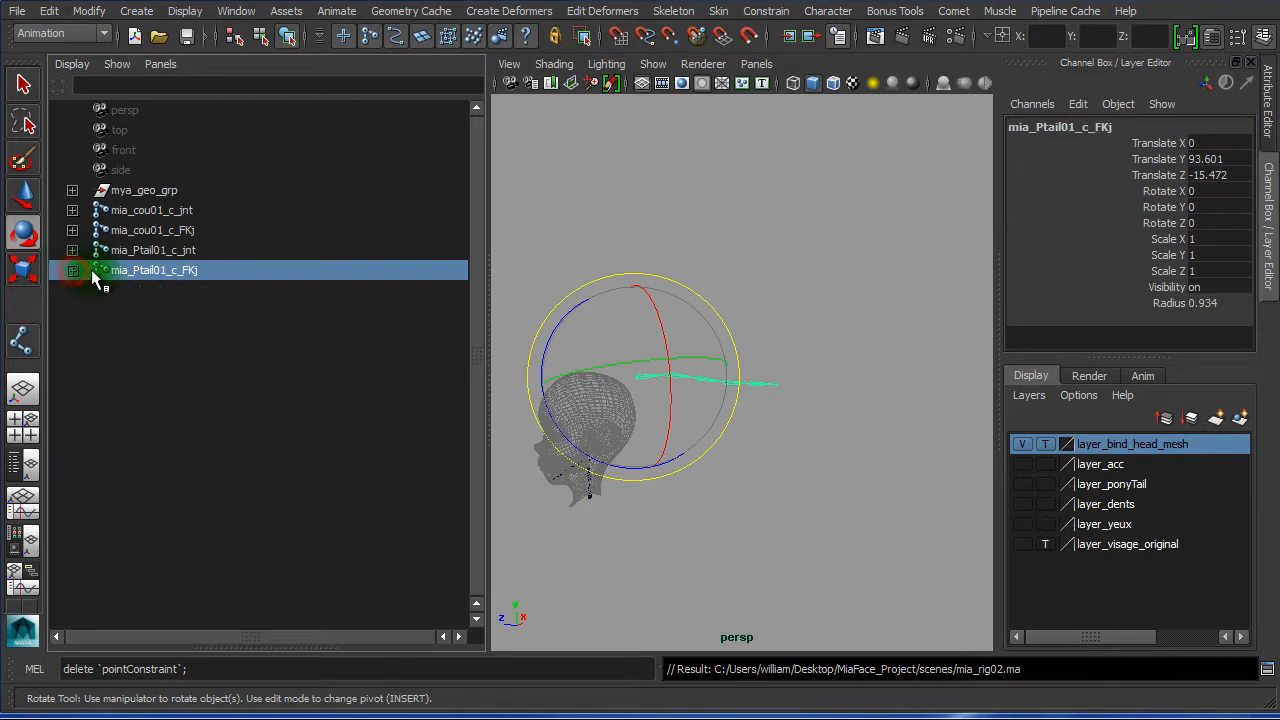
Put mia_cou01_c_FKj and mia_Ptail01_c_FKj in a new display layer named layer_jointFK and hide the layer
ctrl+click(208, 232)
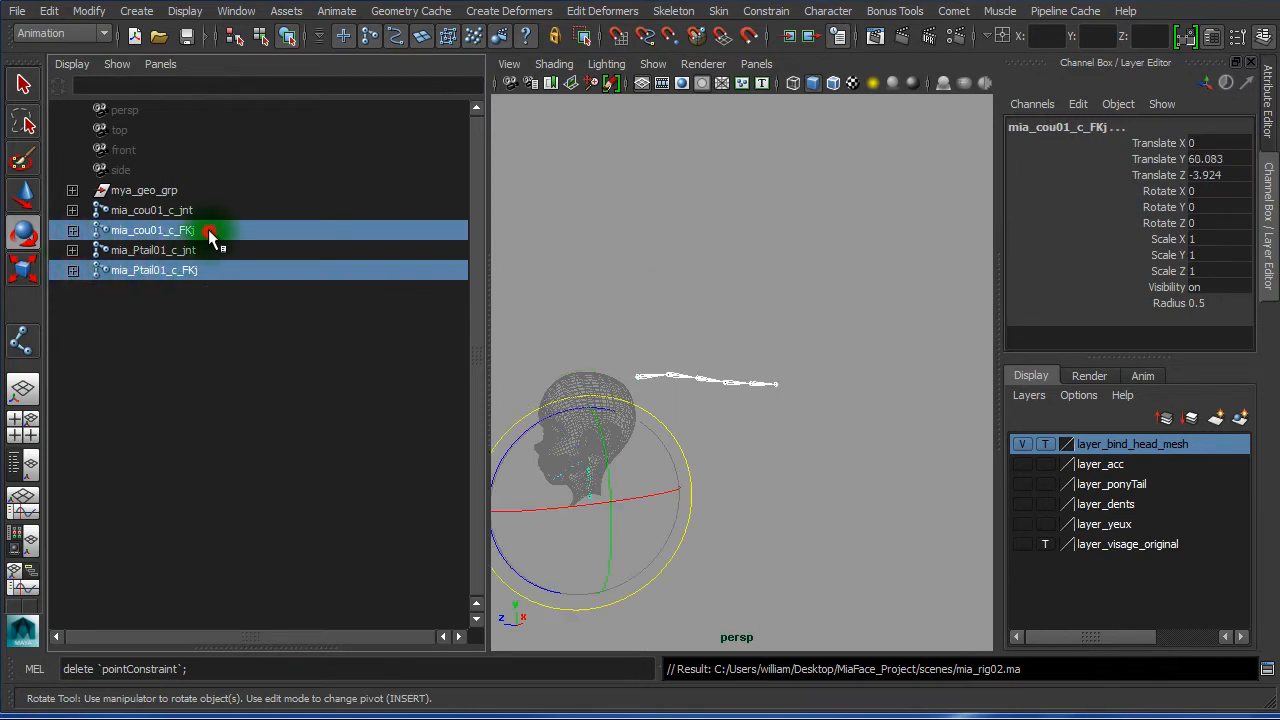
click(1240, 419)
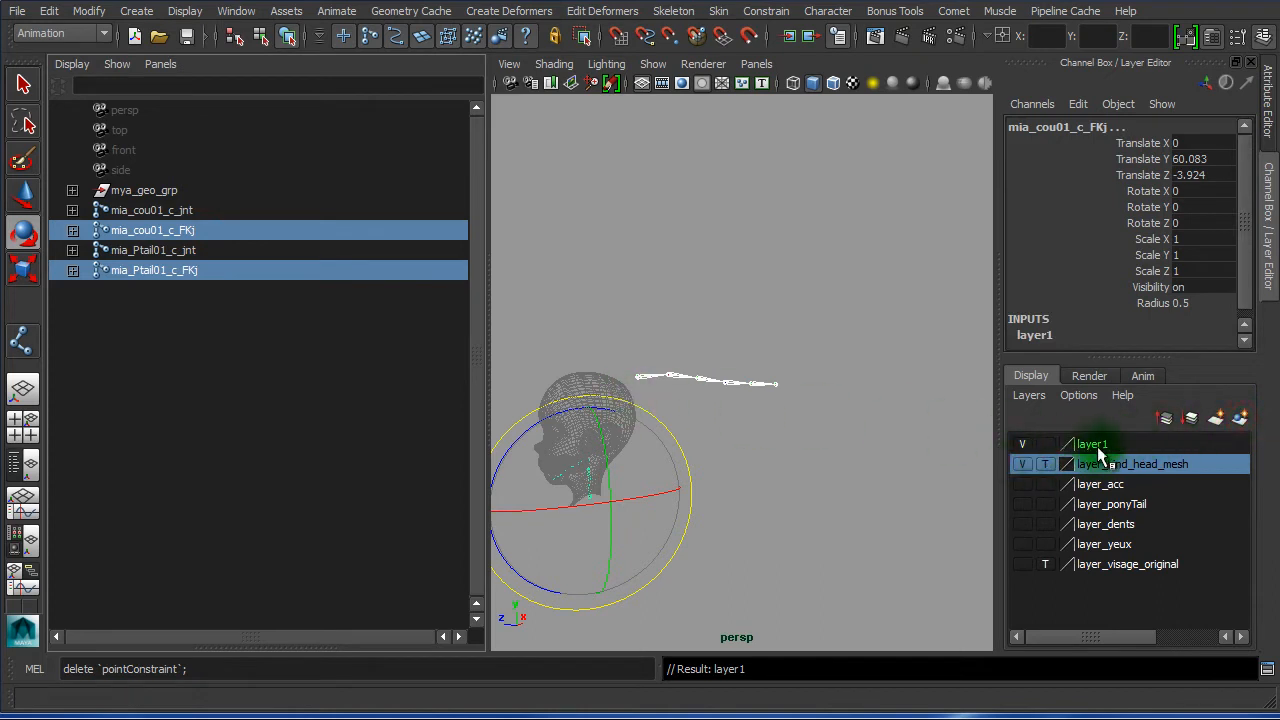
double_click(1120, 445)
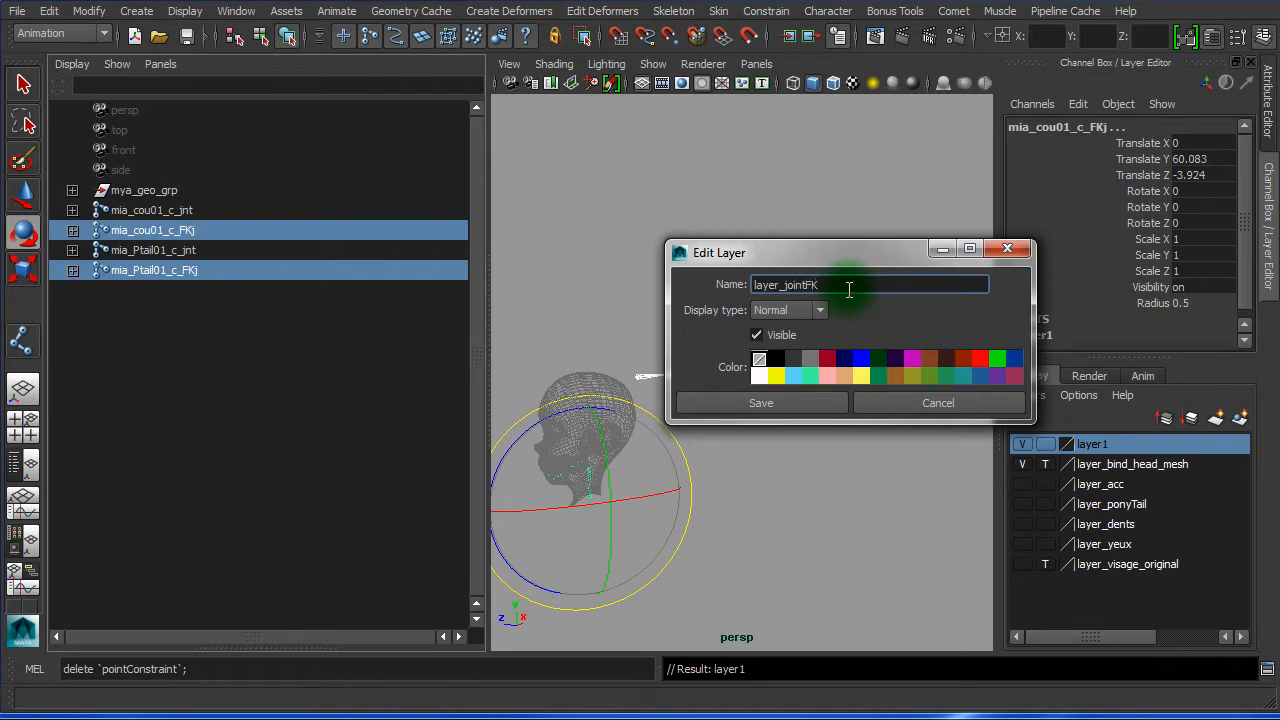
click(778, 400)
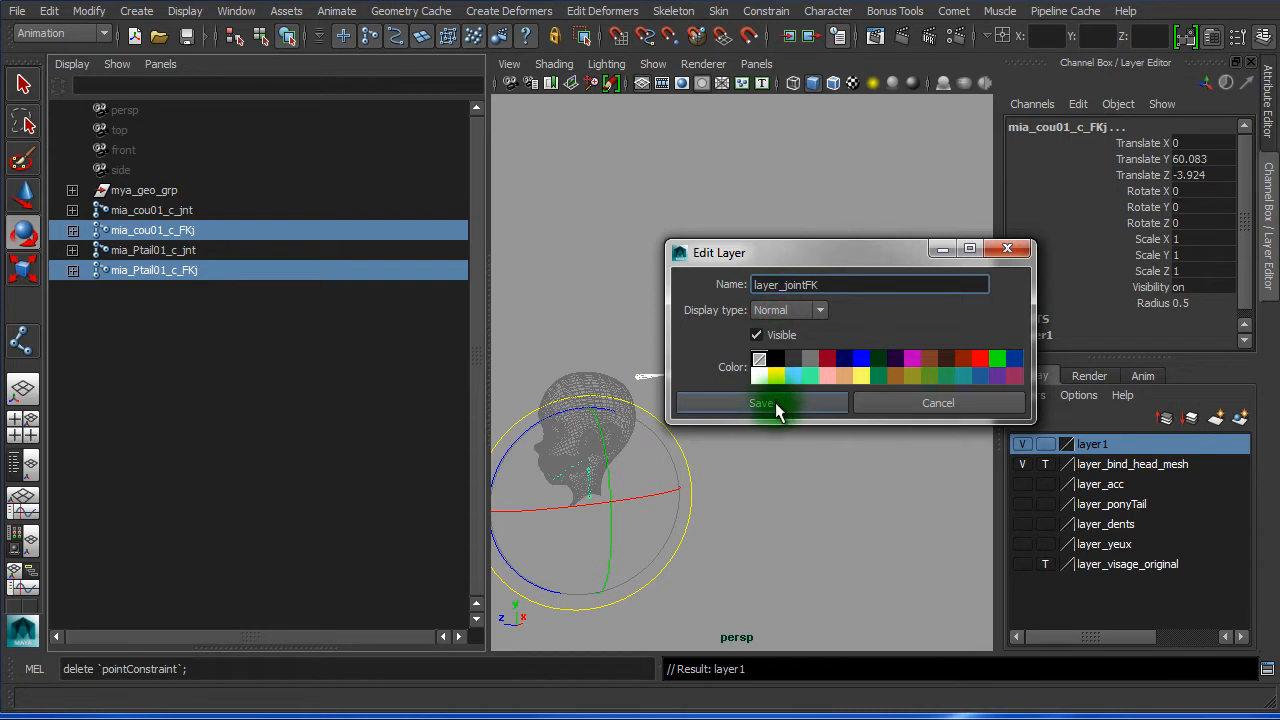
click(1020, 442)
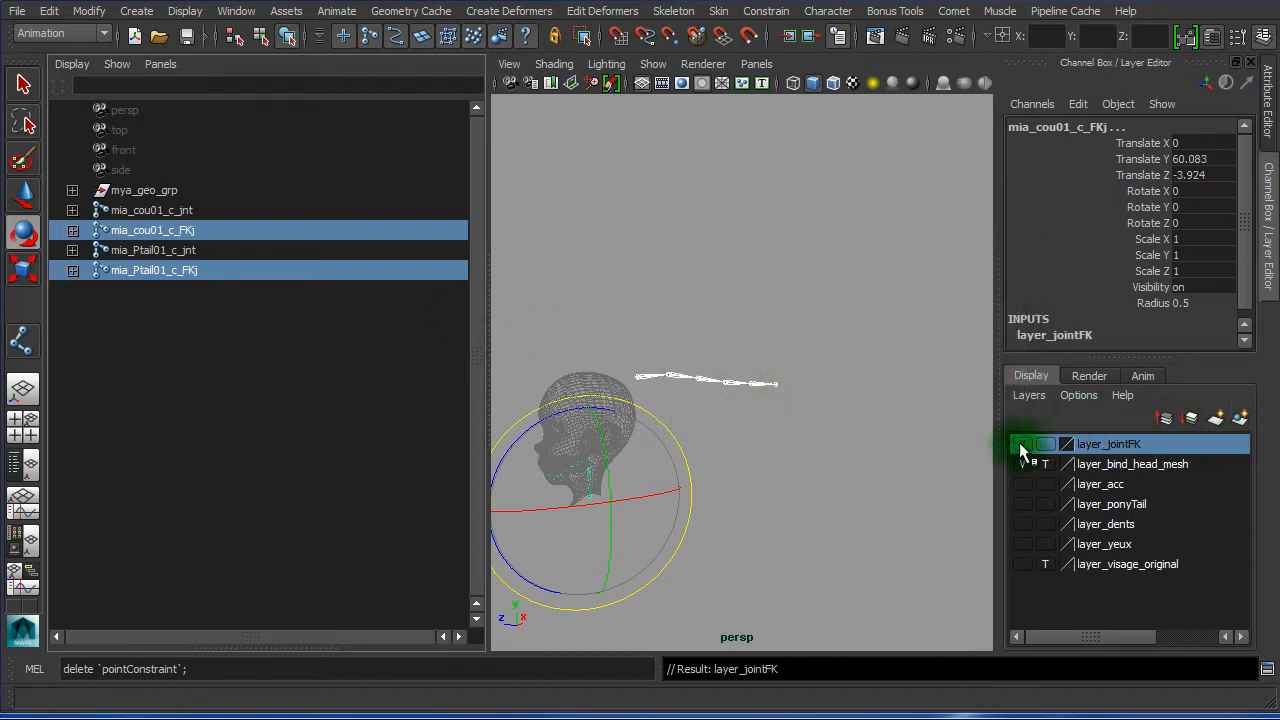
click(634, 364)
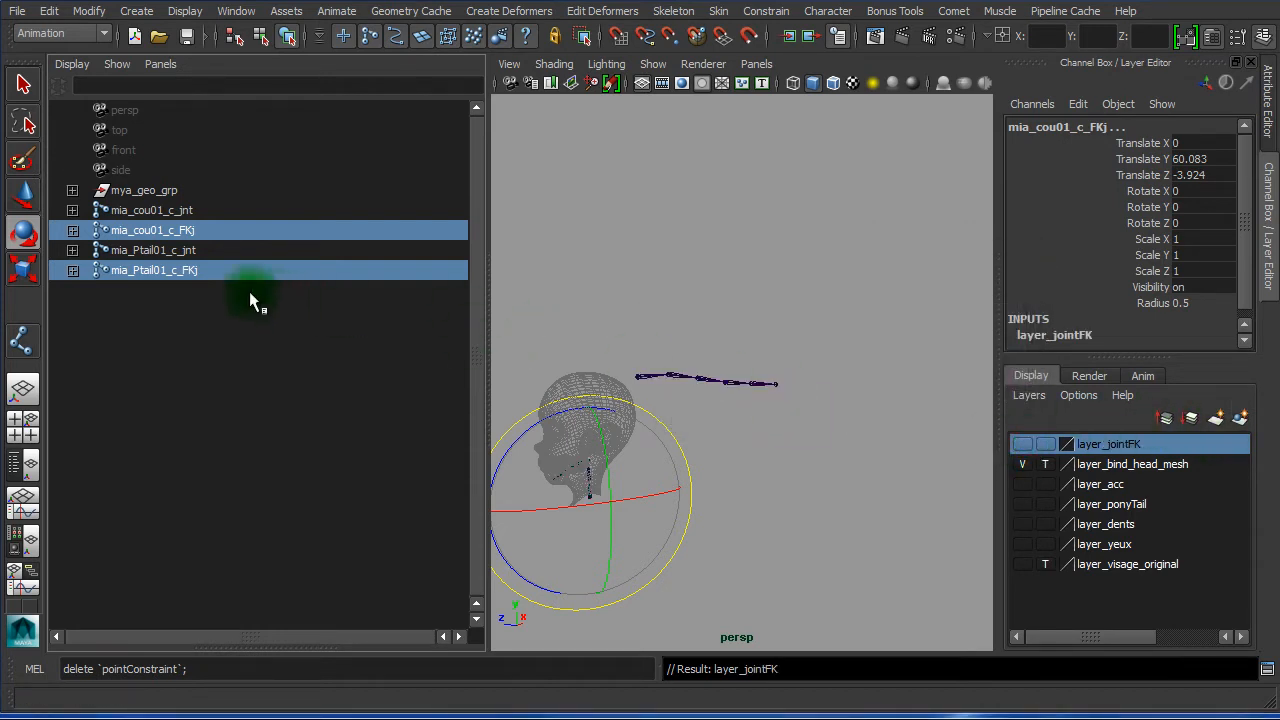
Put mia_cou01_c_jnt and mia_Ptail01_c_jnt in a new display layer named layer_joint_jnt and hide the layer
click(133, 228)
click(168, 250)
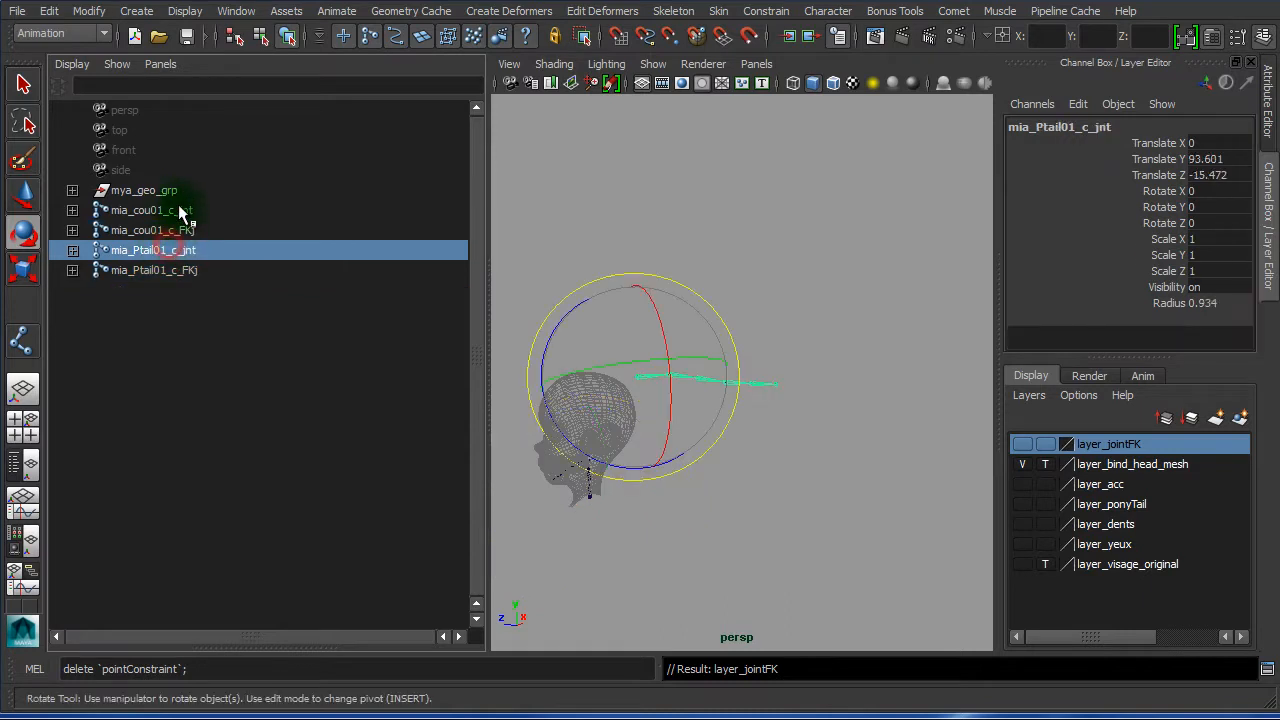
ctrl+click(182, 211)
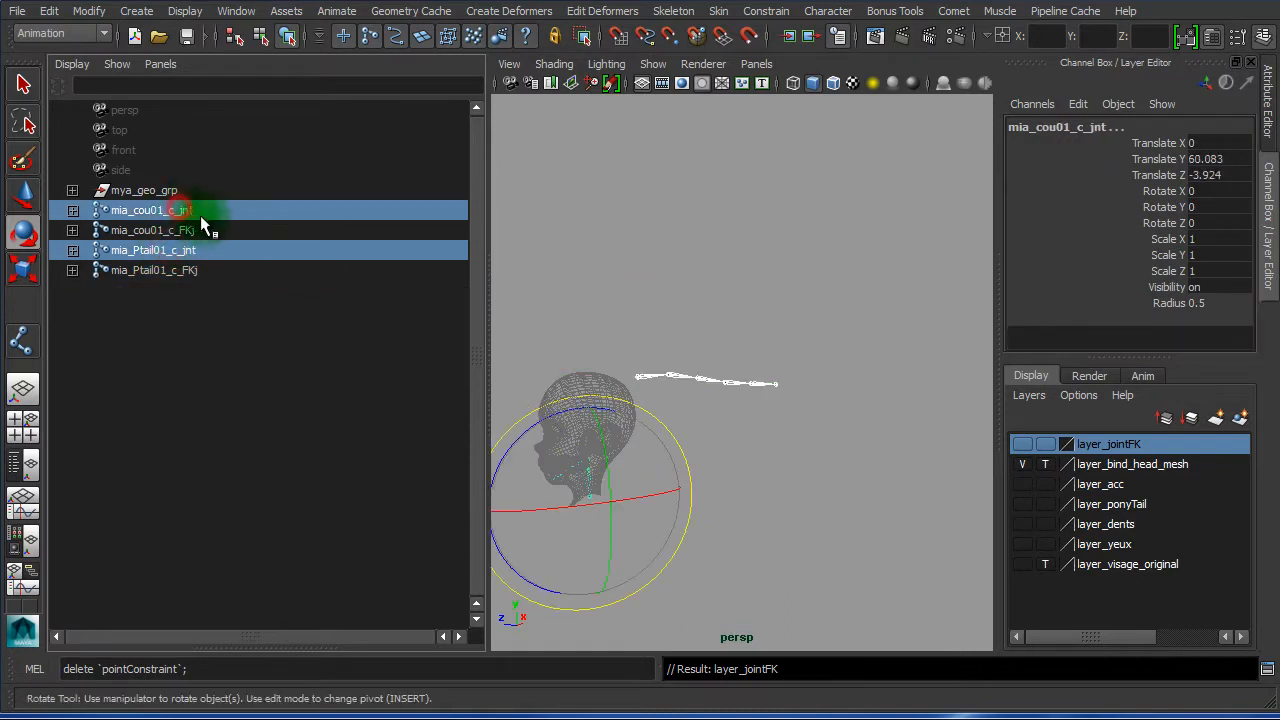
click(1241, 419)
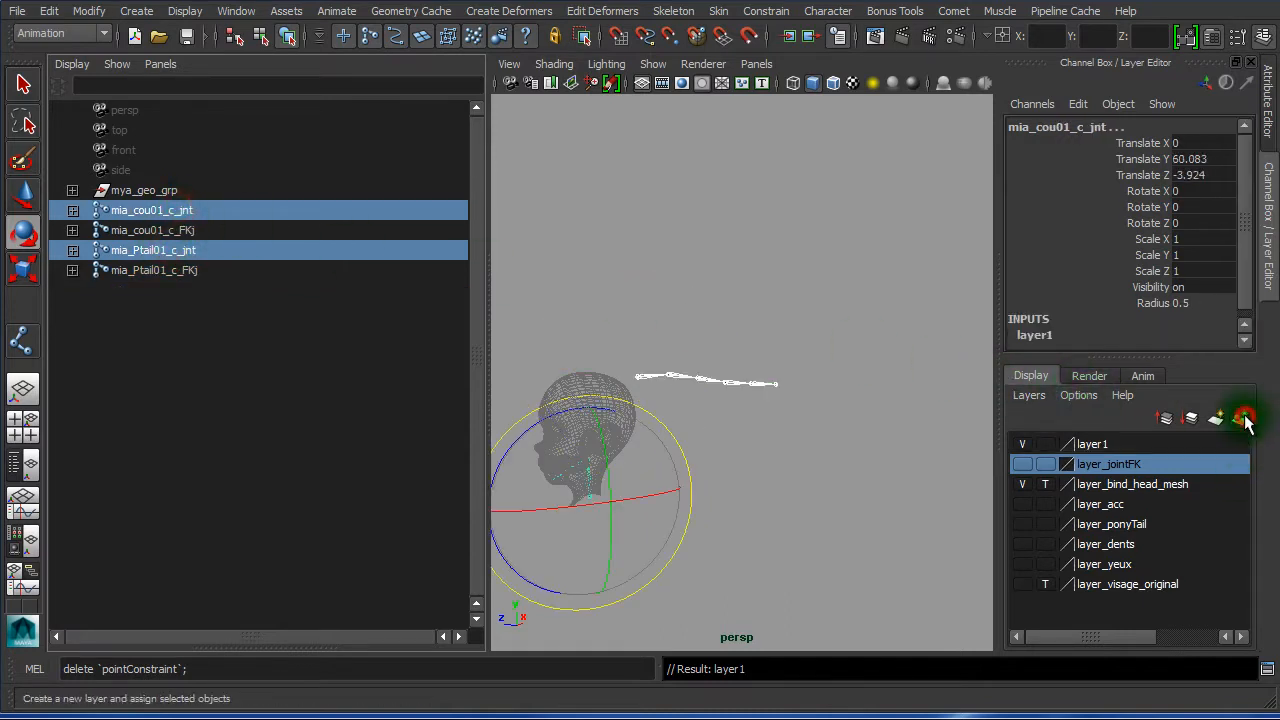
double_click(1100, 443)
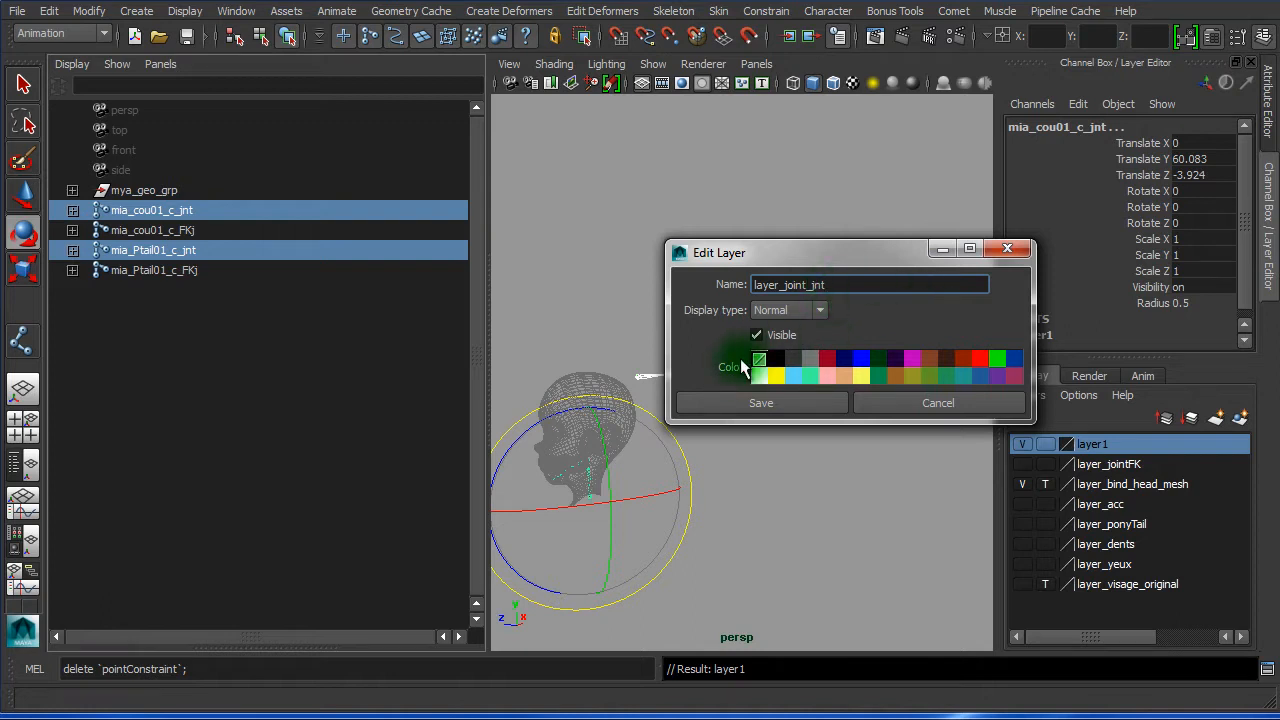
click(776, 402)
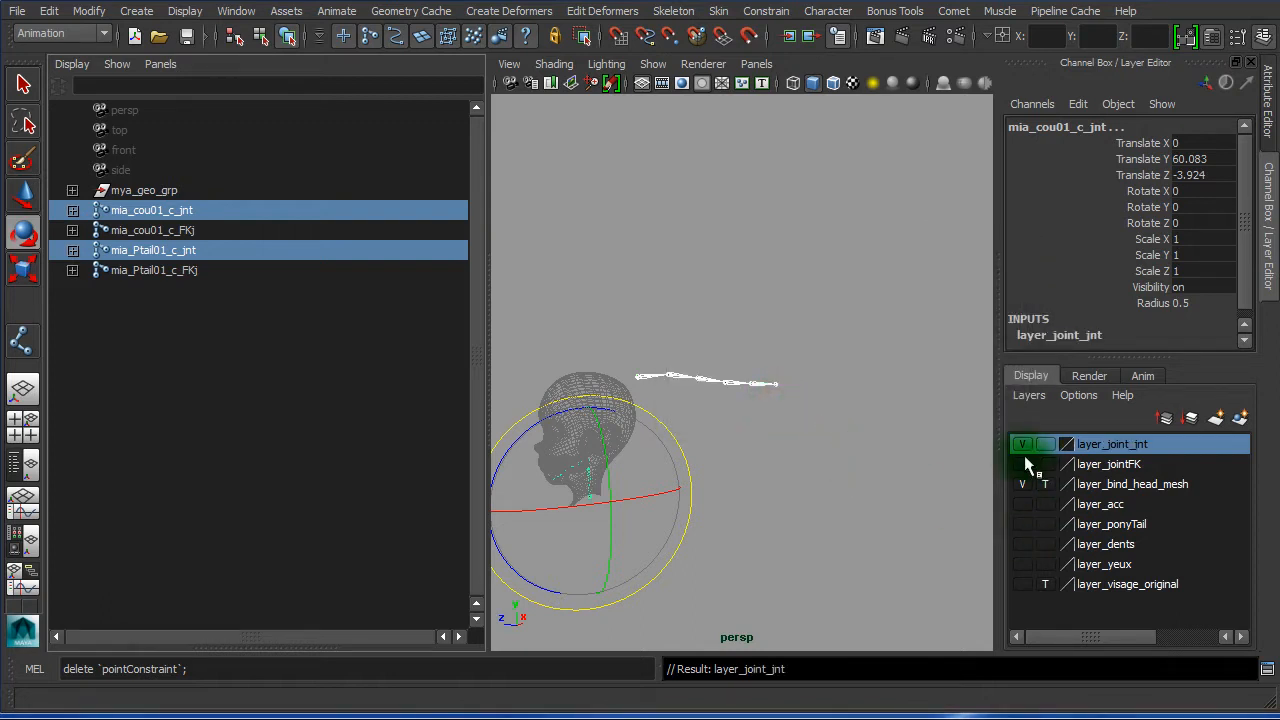
click(1021, 443)
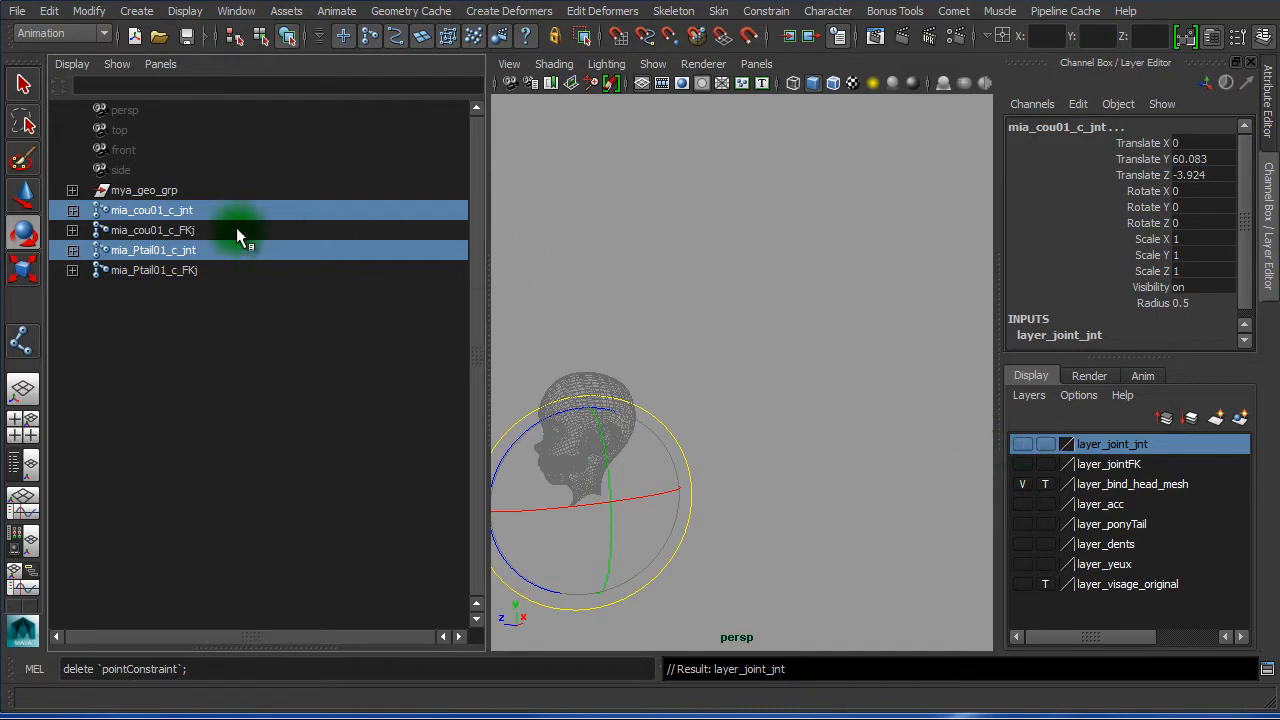
Show layer_jointFK again and enlarge the perspective view to fill the workspace
click(208, 232)
click(196, 270)
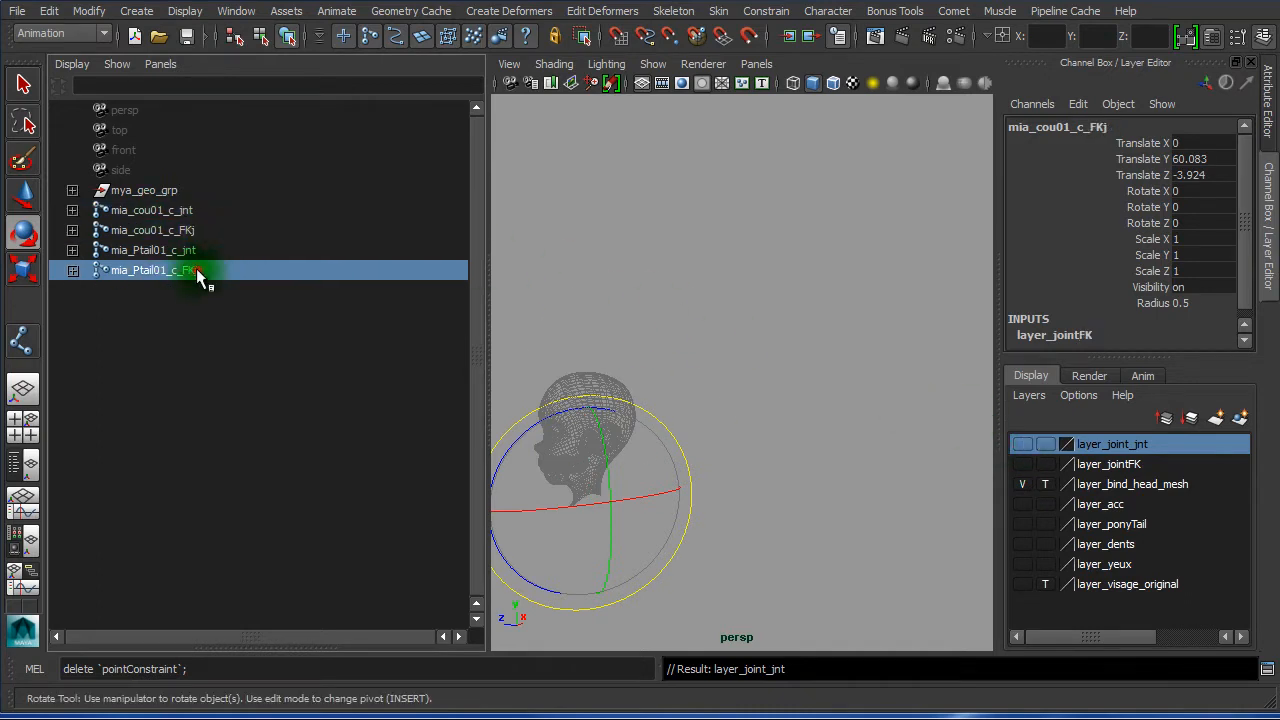
key(f)
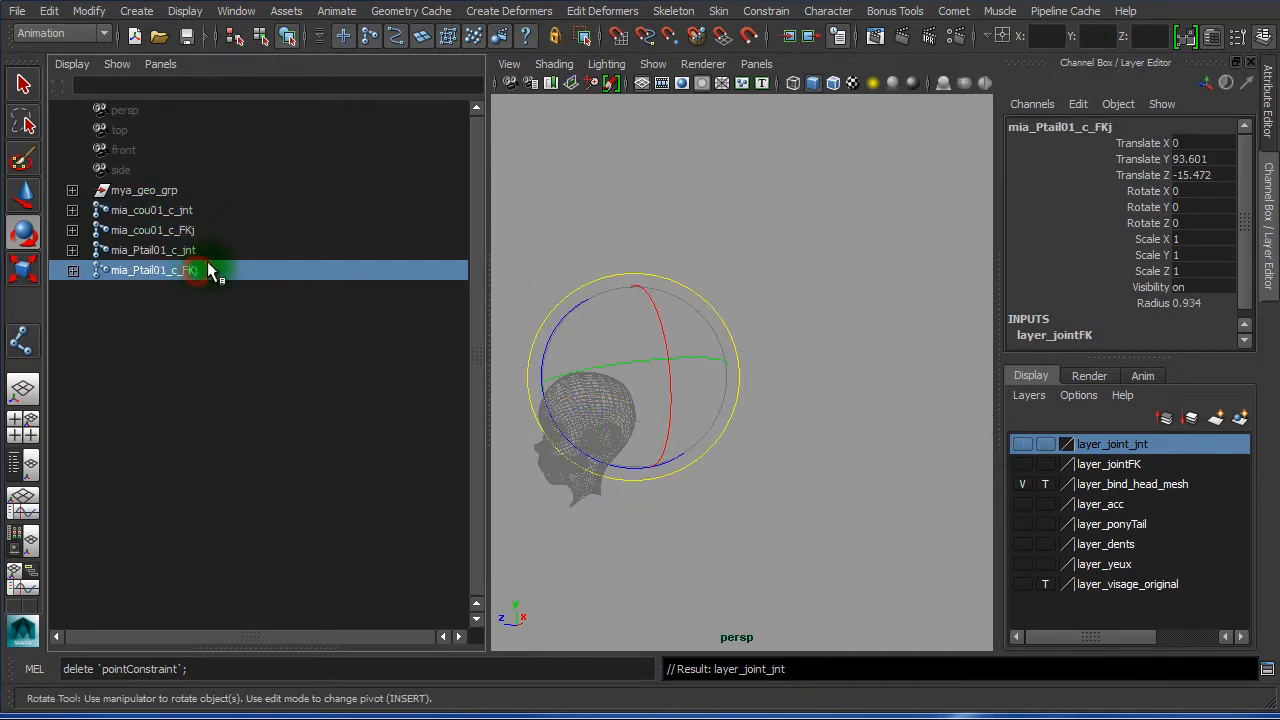
click(1021, 463)
key(space)
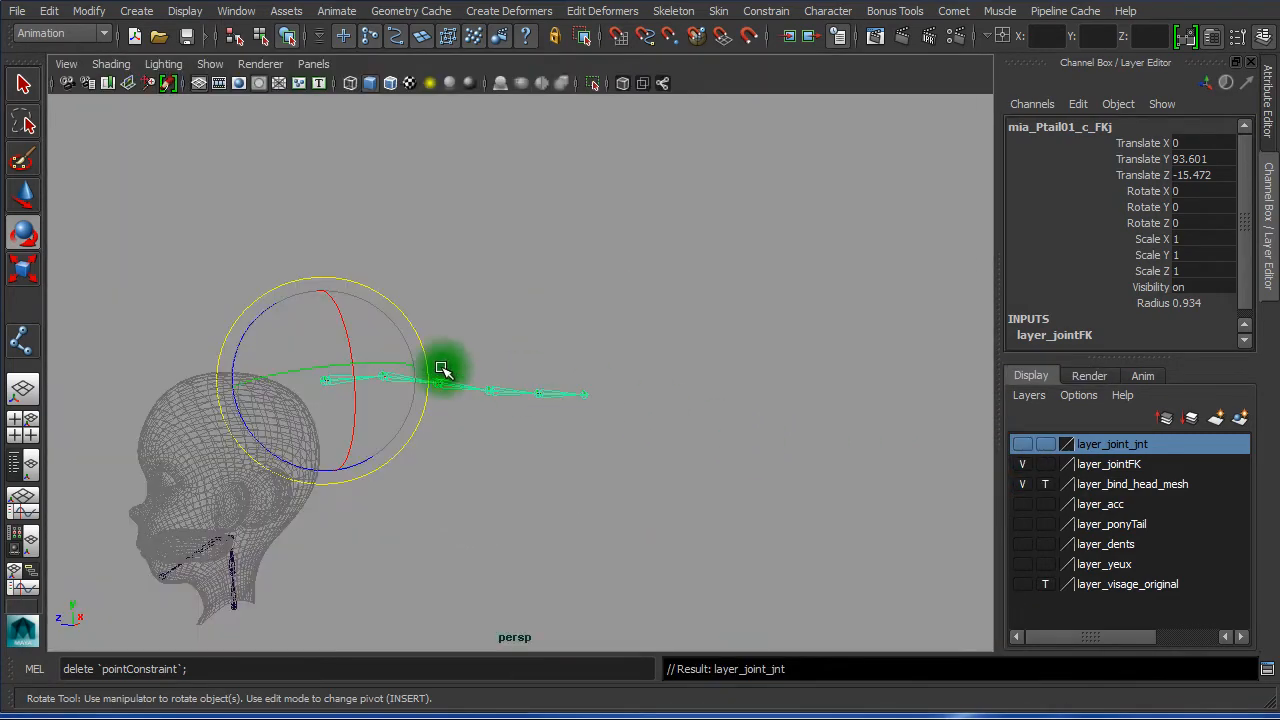
Examine the FK neck, head and jaw joints one by one in close-up on the head
alt+drag(429, 497, 391, 494)
alt+right_drag(380, 497, 501, 513)
alt+middle_drag(544, 492, 641, 447)
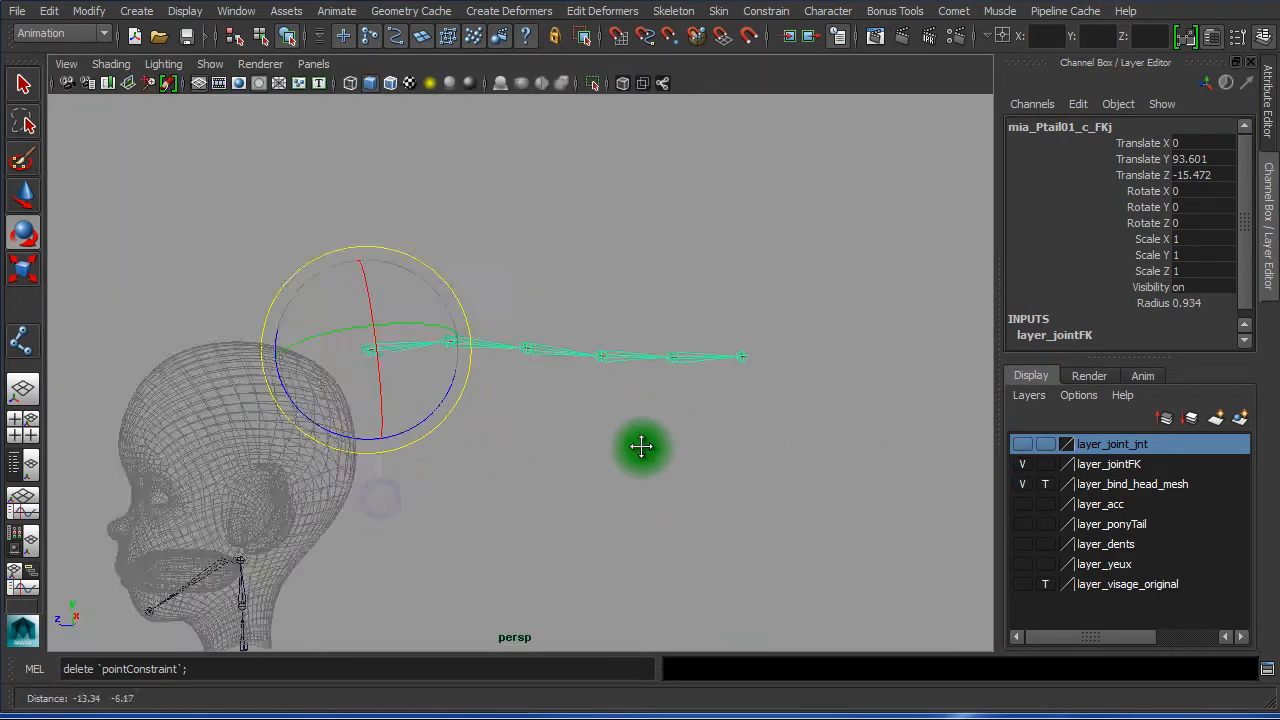
alt+drag(641, 447, 331, 406)
alt+right_drag(331, 406, 634, 443)
alt+middle_drag(634, 443, 703, 293)
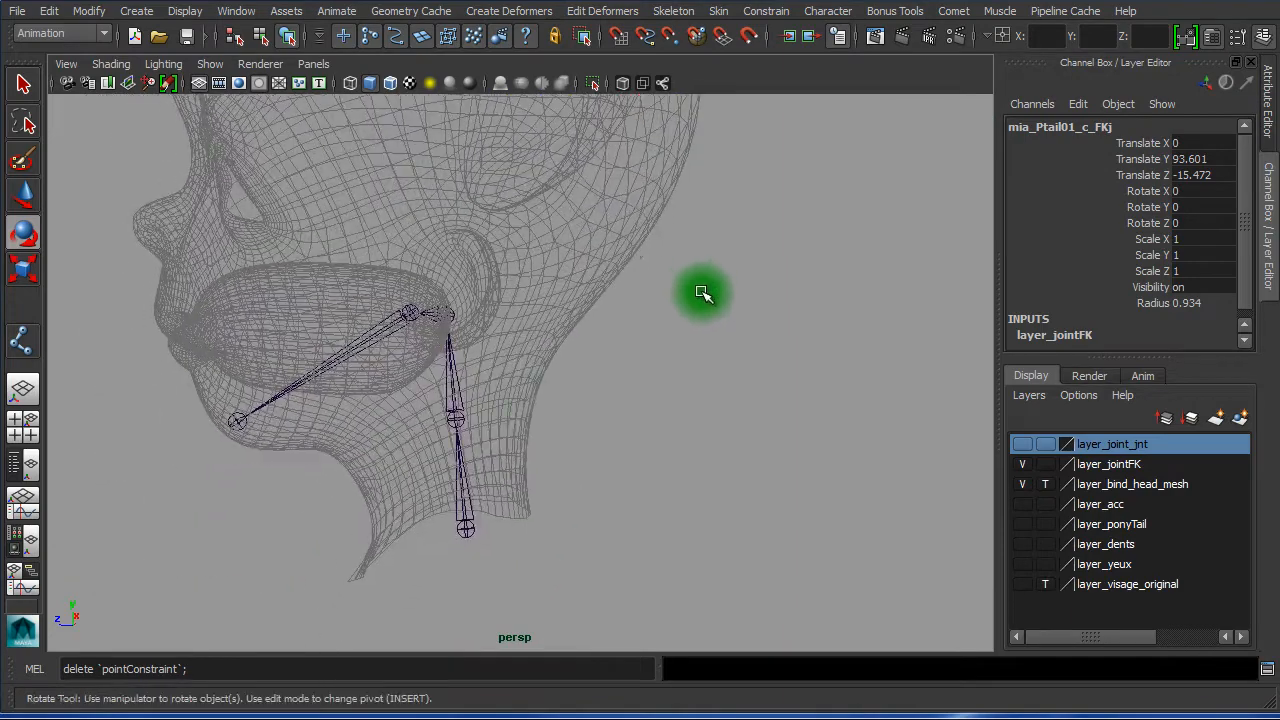
click(485, 512)
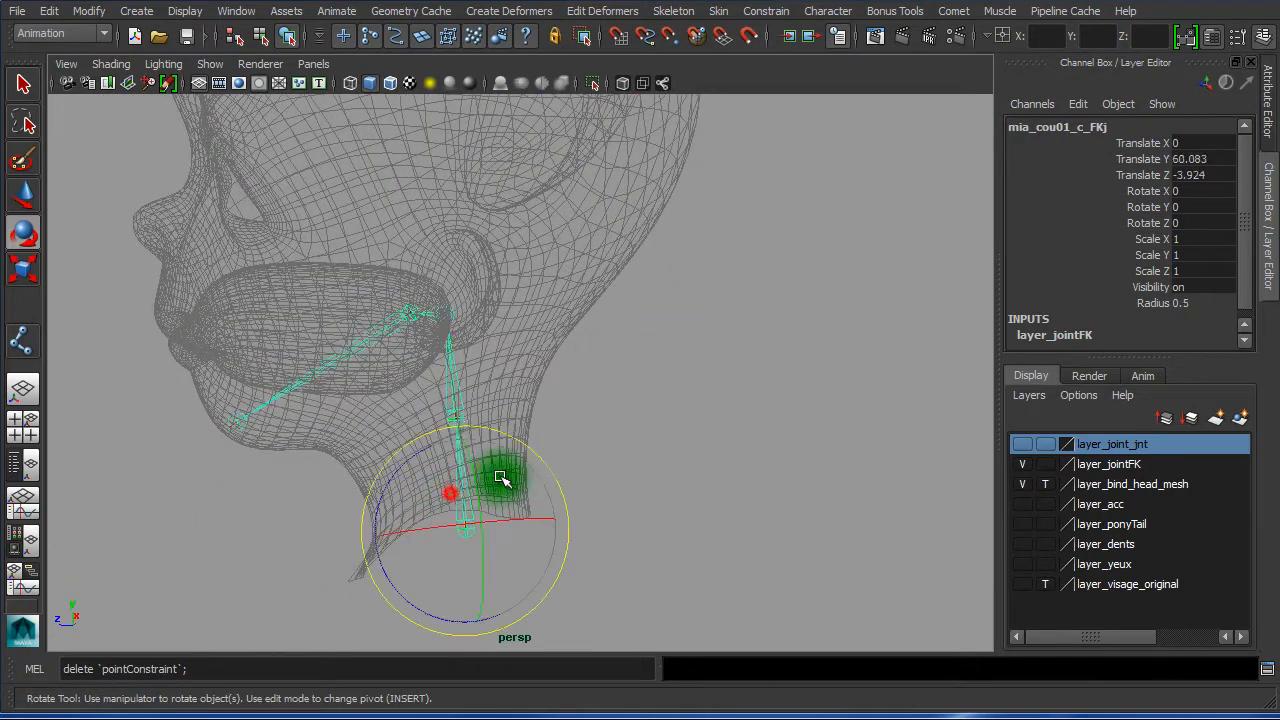
click(452, 385)
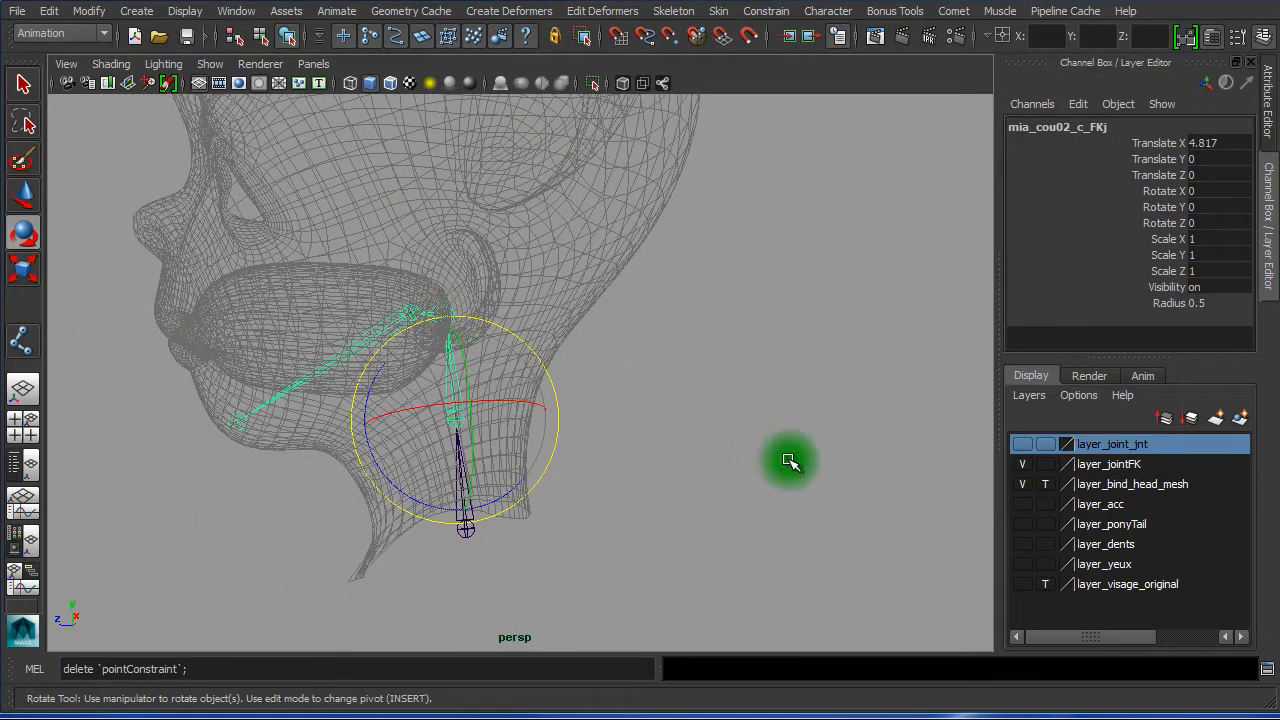
click(790, 461)
click(466, 509)
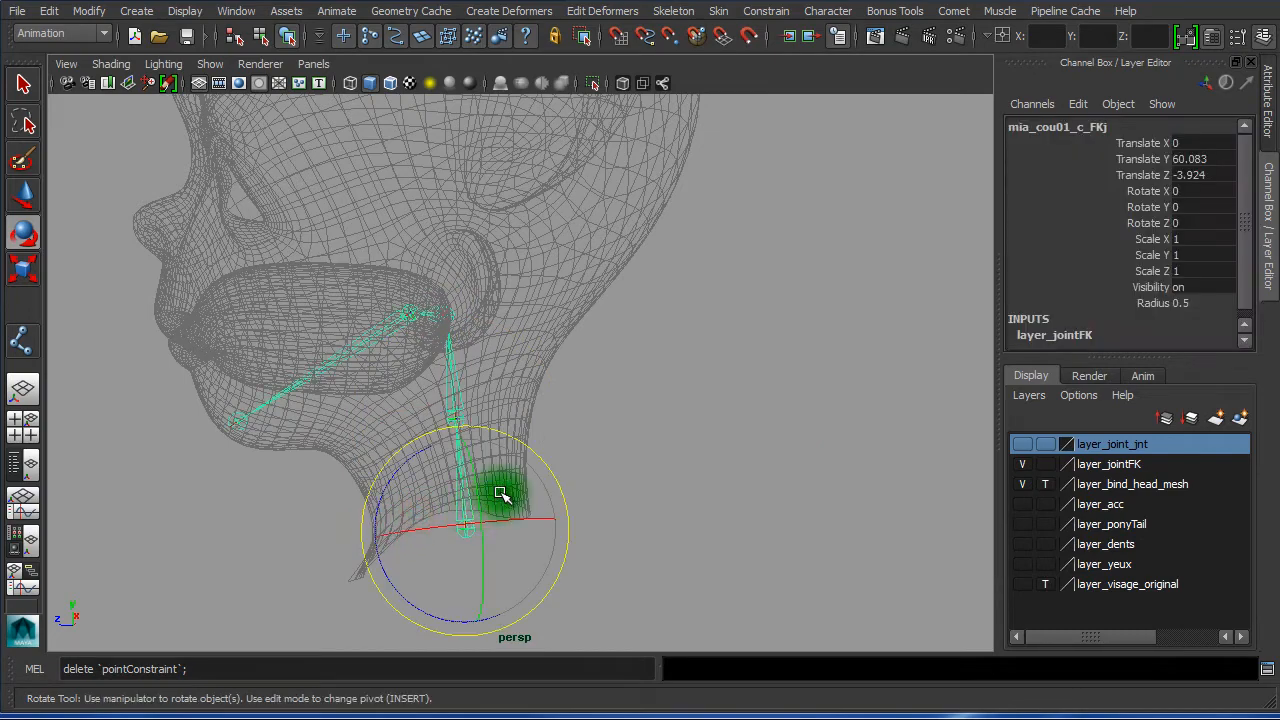
click(447, 390)
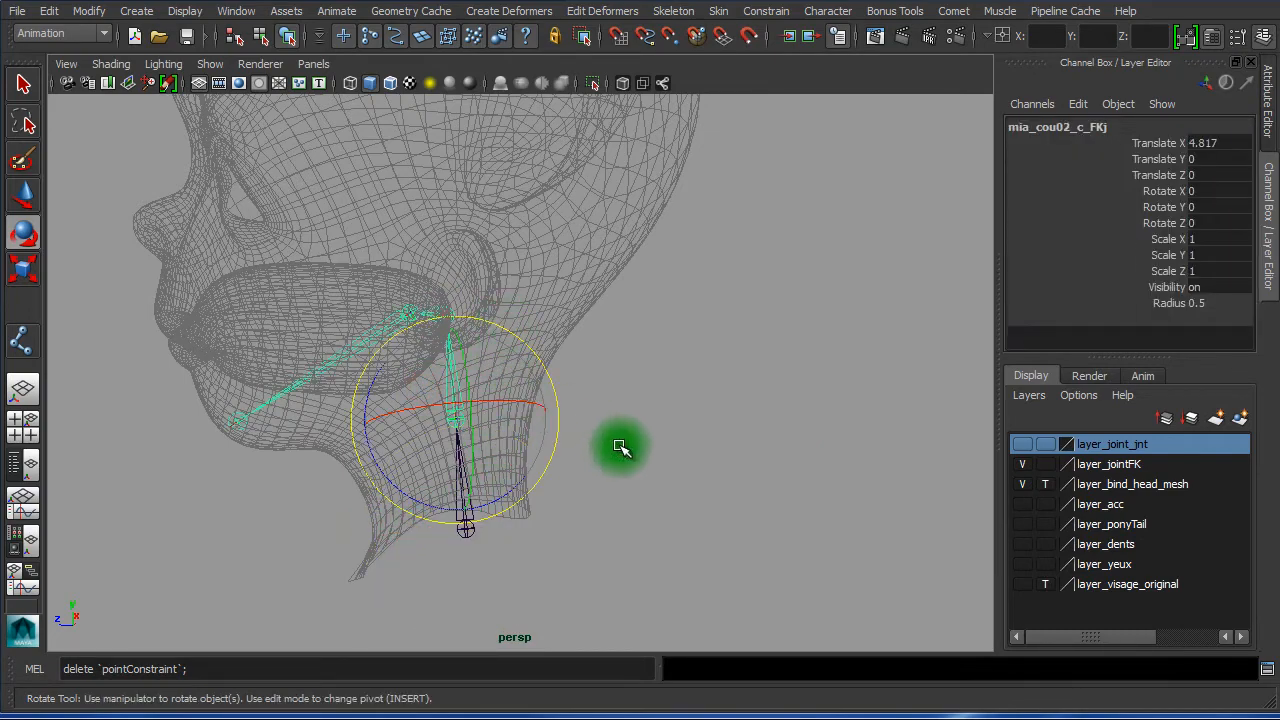
alt+drag(620, 447, 451, 391)
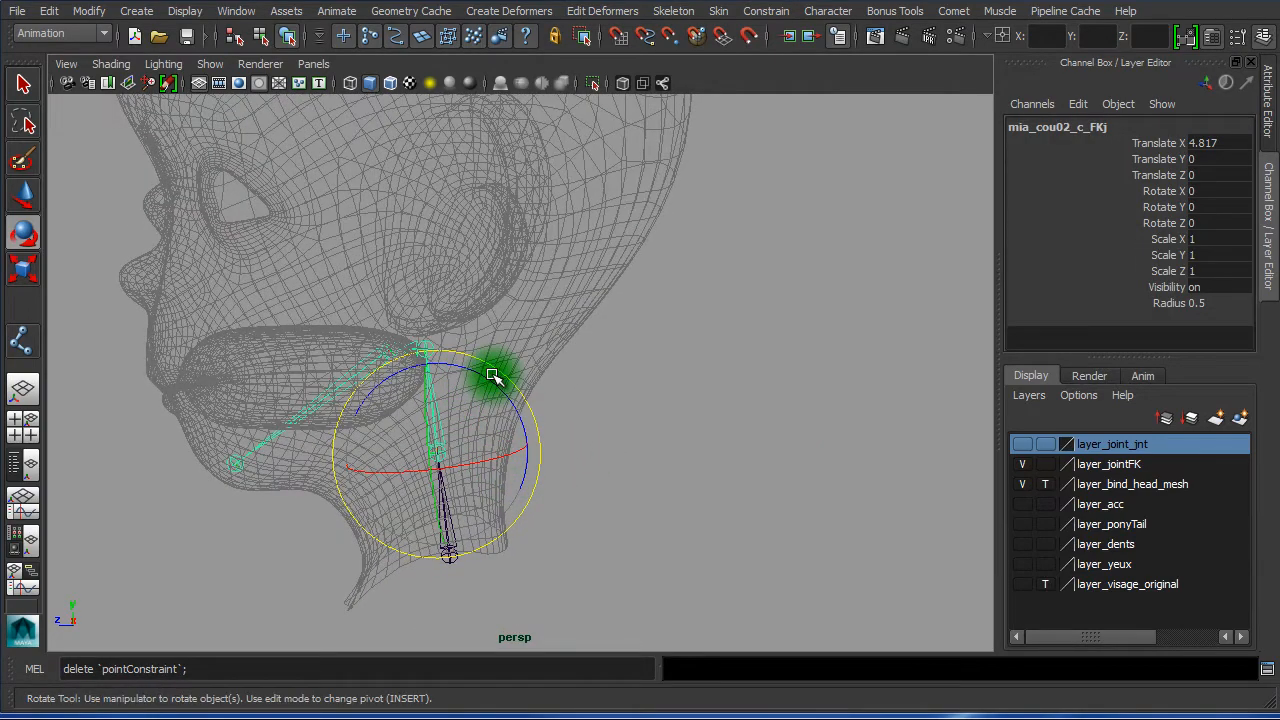
click(710, 390)
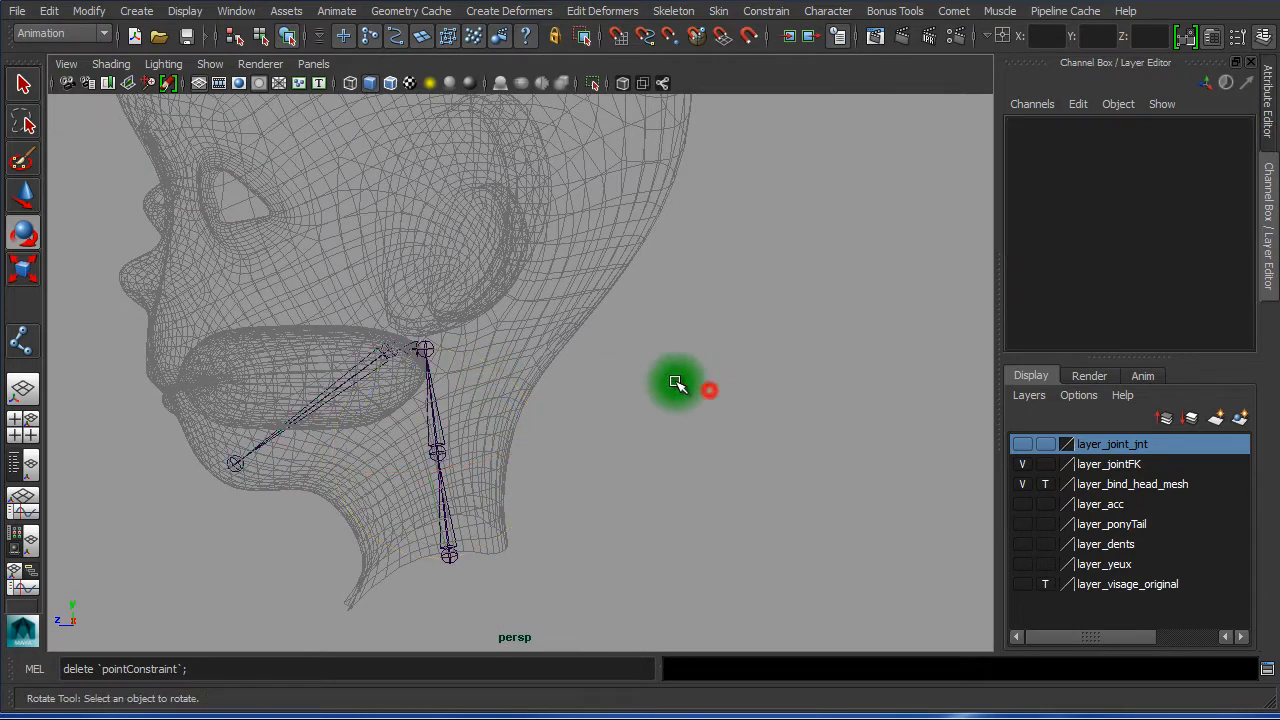
click(430, 348)
click(800, 374)
click(374, 360)
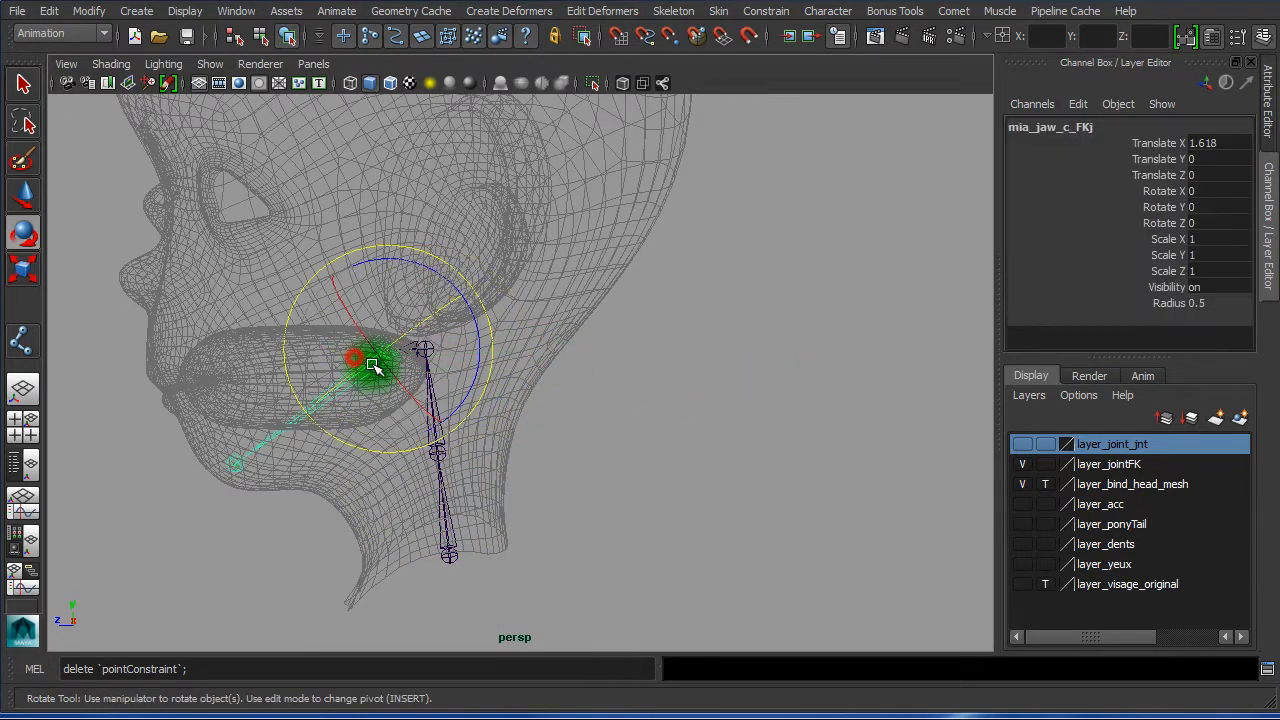
click(646, 424)
alt+right_drag(646, 429, 263, 349)
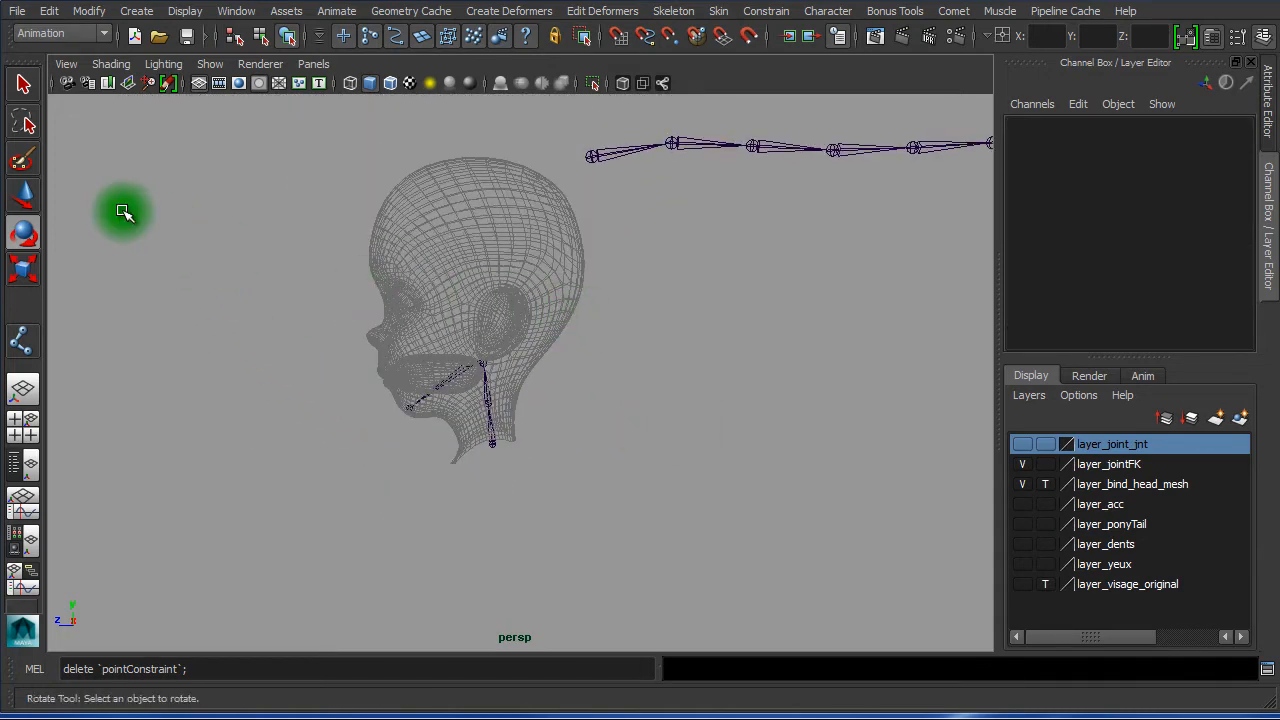
Create a NURBS circle and scale it uniformly to about 24.17
click(140, 10)
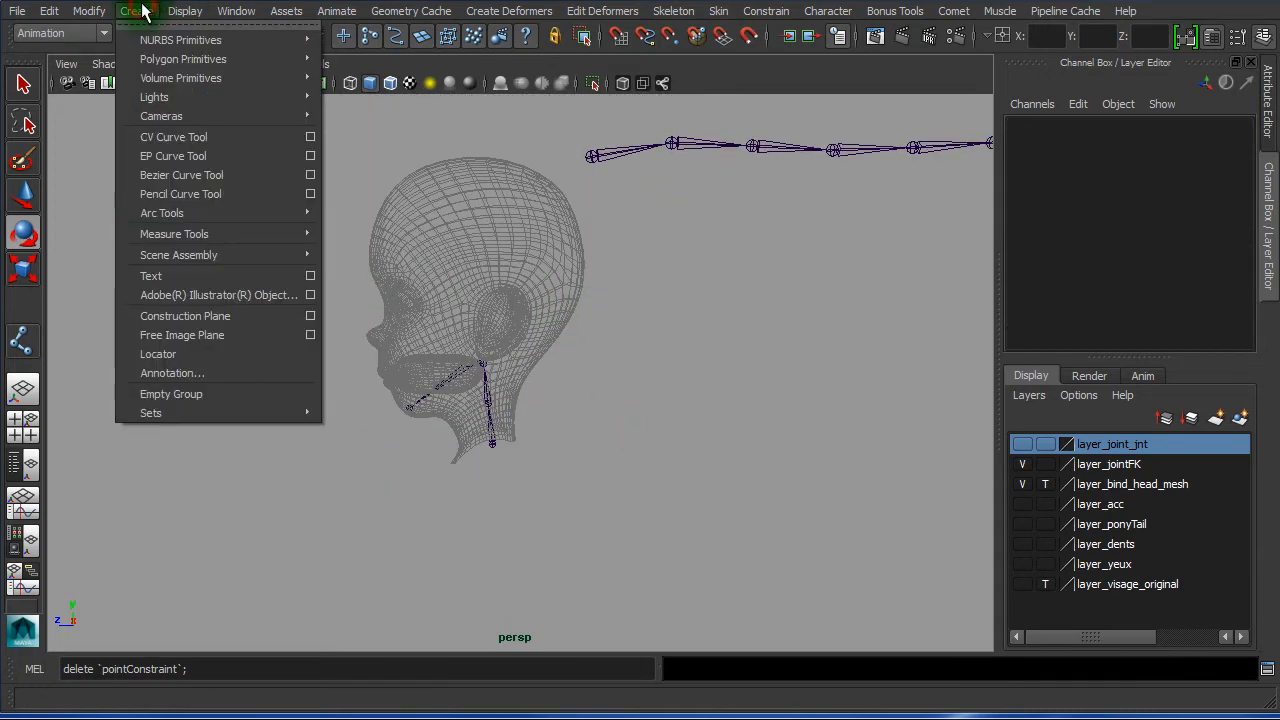
mouse_move(212, 40)
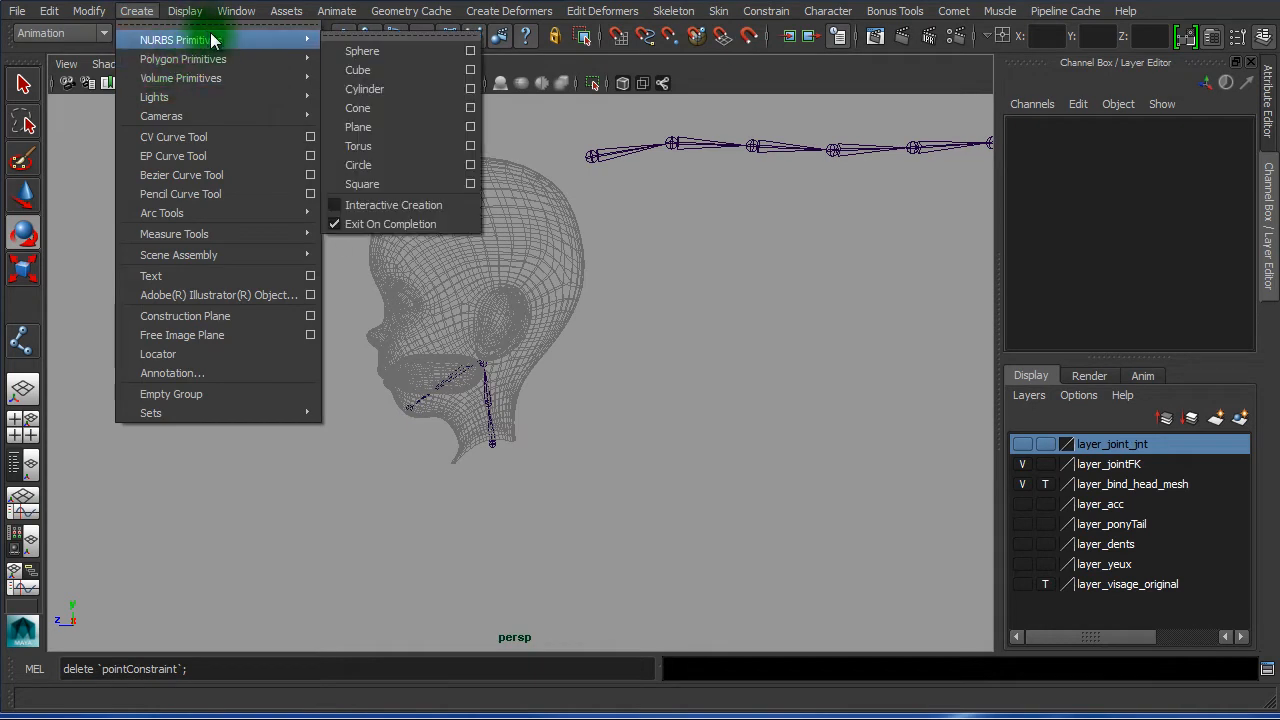
click(370, 166)
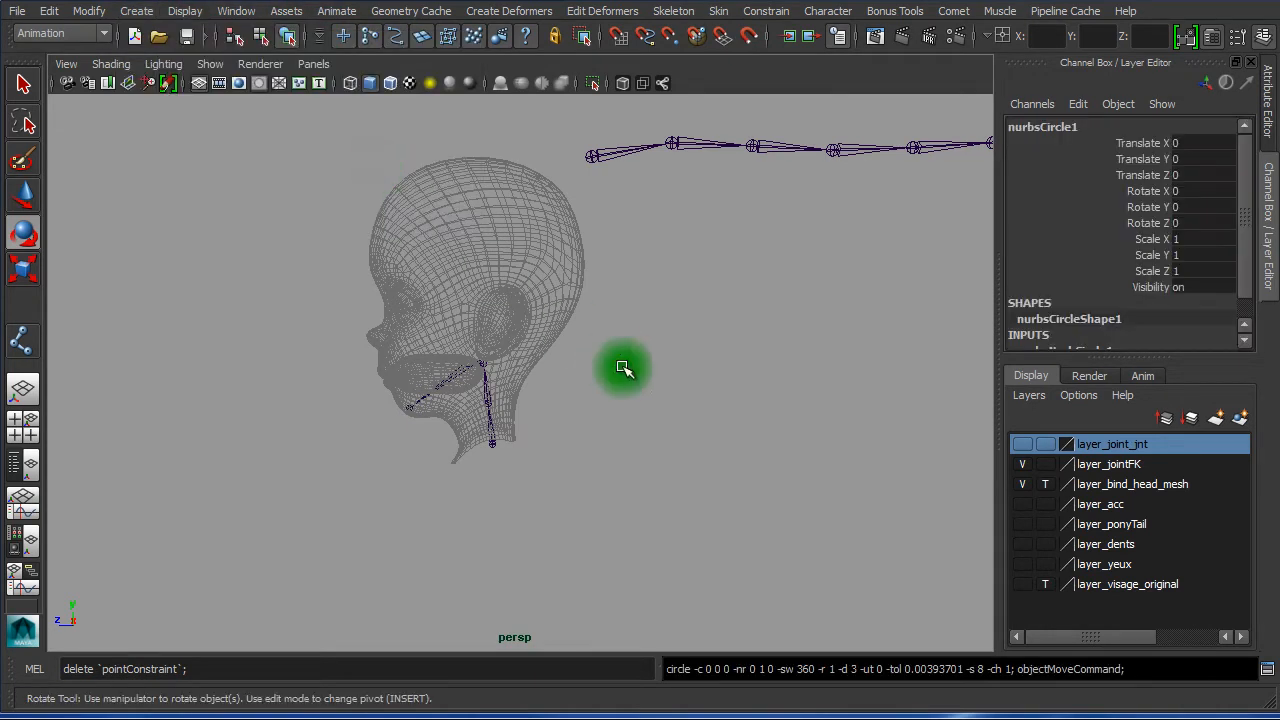
alt+right_drag(664, 413, 505, 421)
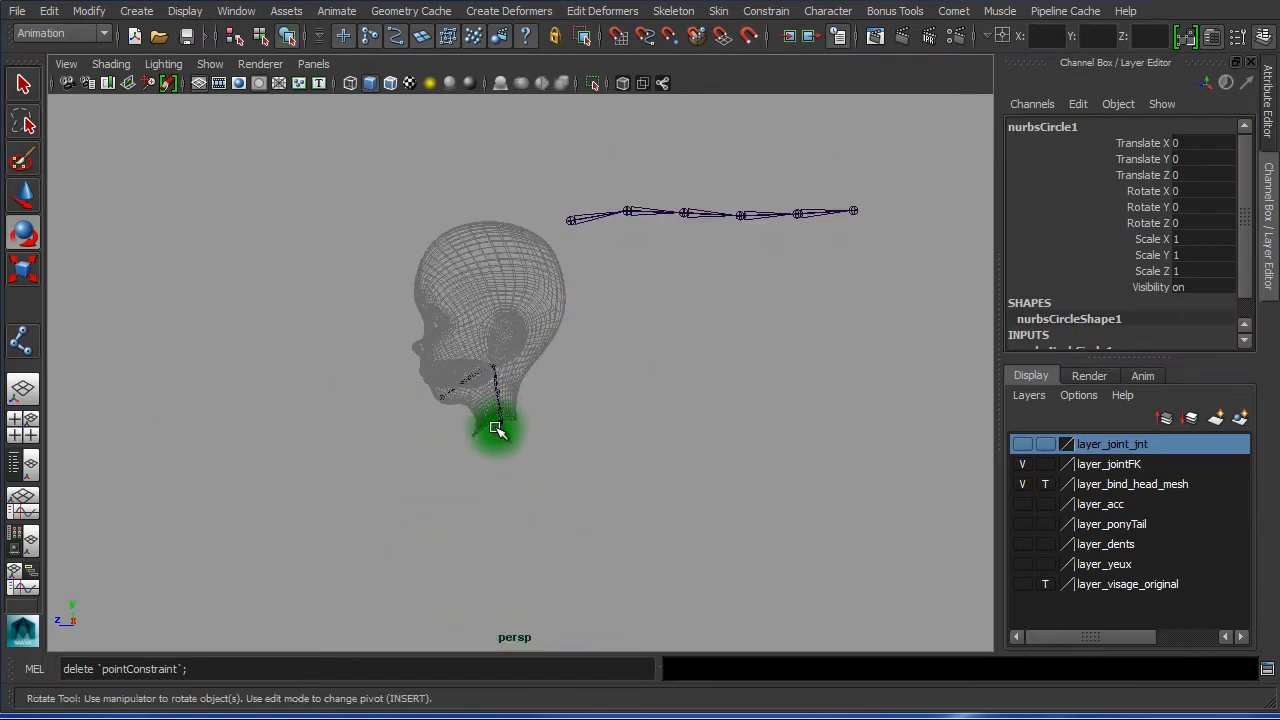
key(r)
middle_drag(477, 491, 691, 489)
alt+right_drag(633, 493, 590, 482)
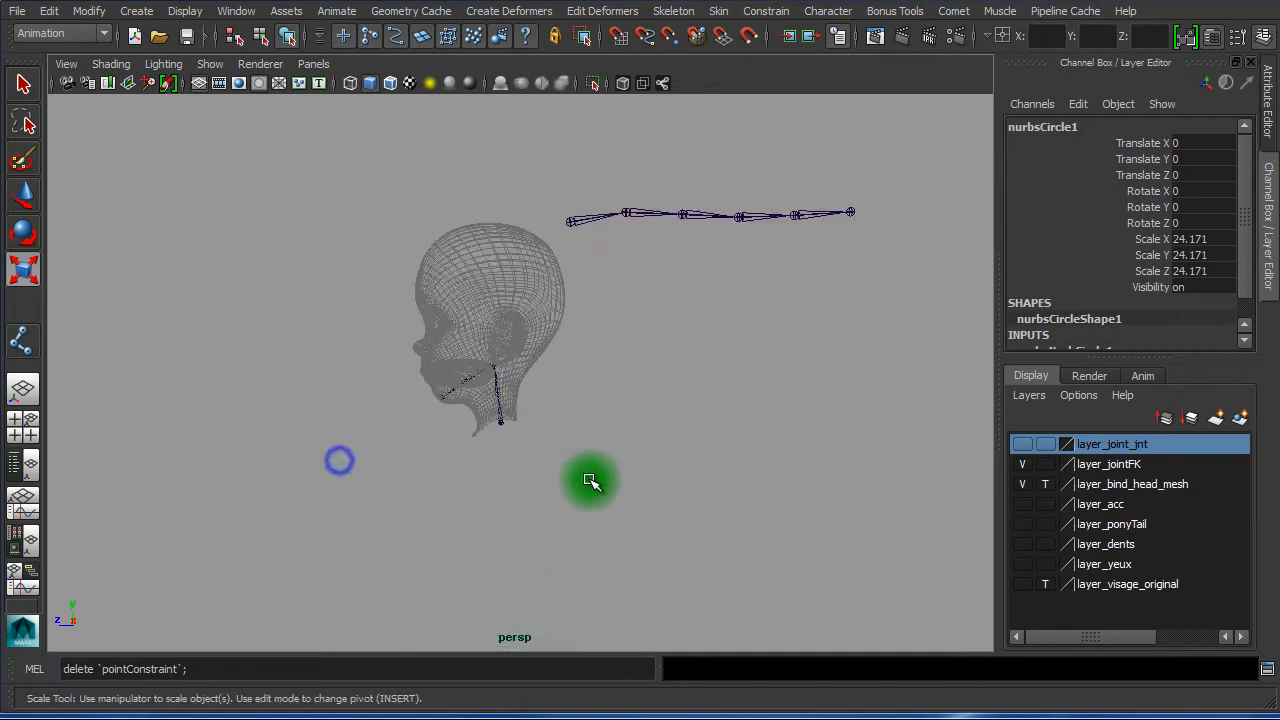
Hide layer_bind_head_mesh and place the circle on the base neck joint at Y 60.083, Z -3.924
click(1021, 484)
alt+right_drag(380, 466, 566, 428)
key(w)
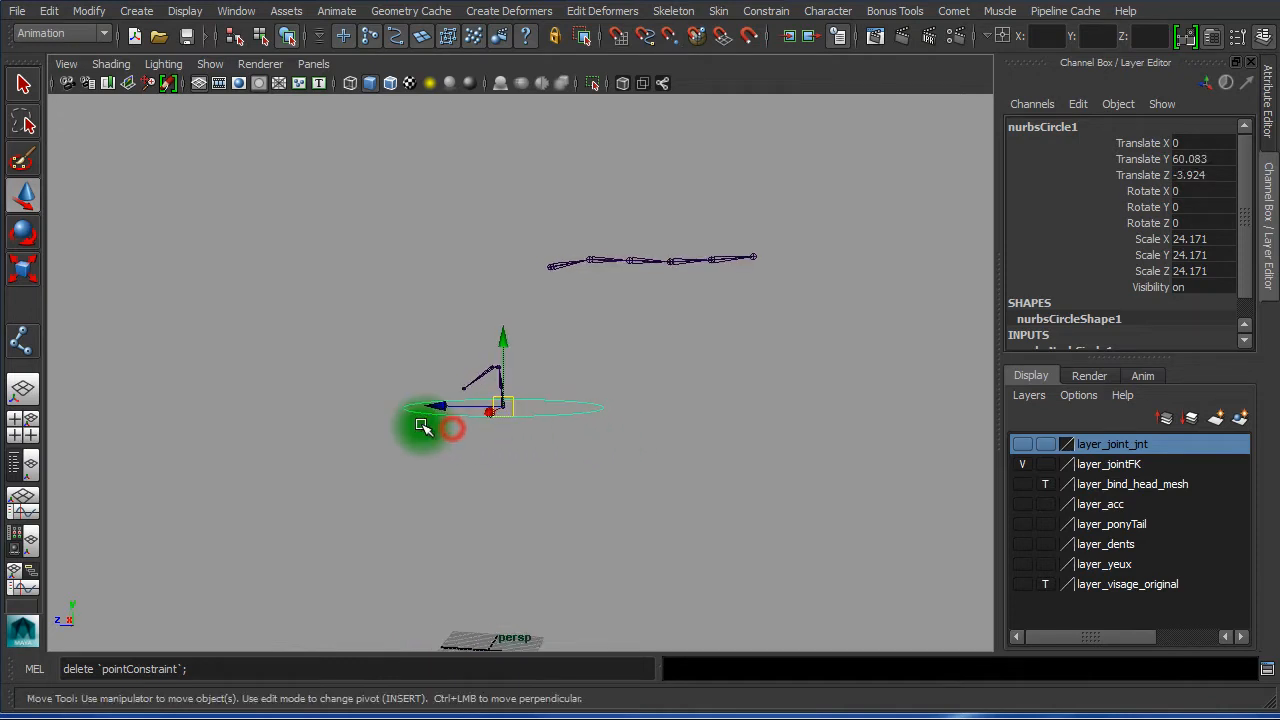
Scale the circle around the base neck joint uniformly to about 7.26
alt+right_drag(455, 433, 1006, 499)
key(r)
middle_drag(560, 441, 123, 471)
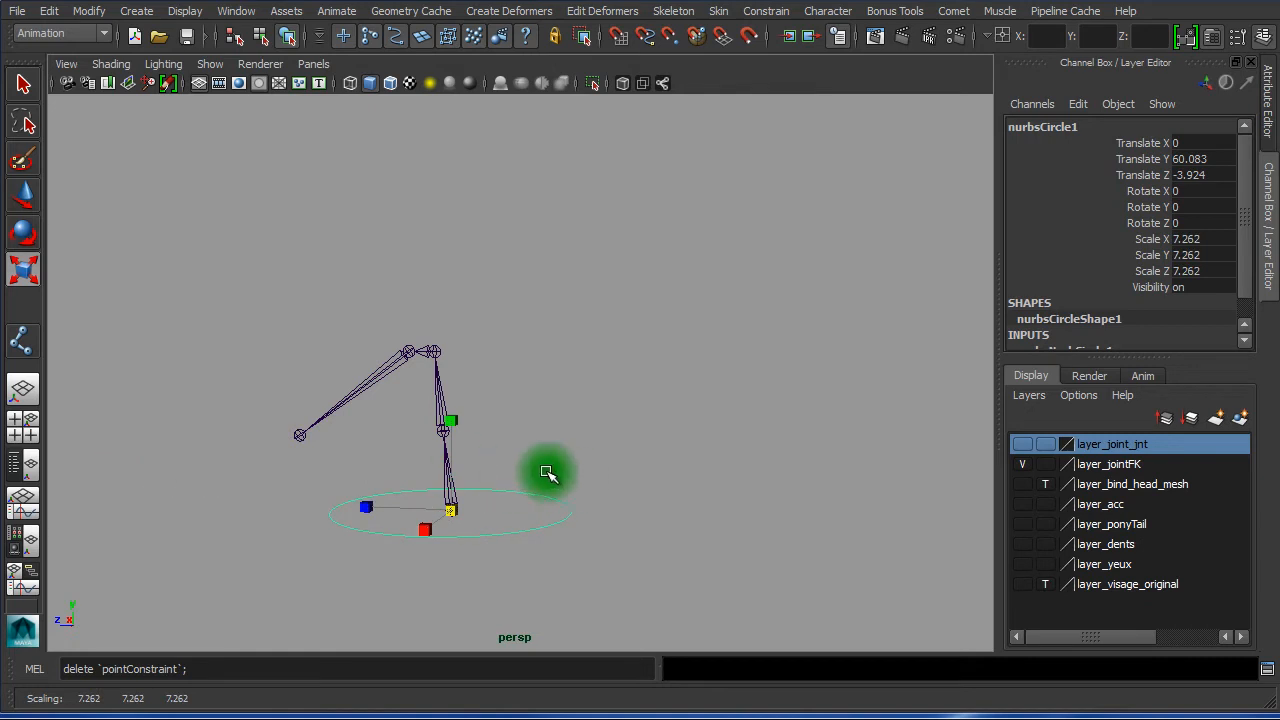
Duplicate the base neck circle and snap the copy onto the second neck joint at Y 64.872, Z -3.408
alt+right_drag(543, 471, 809, 480)
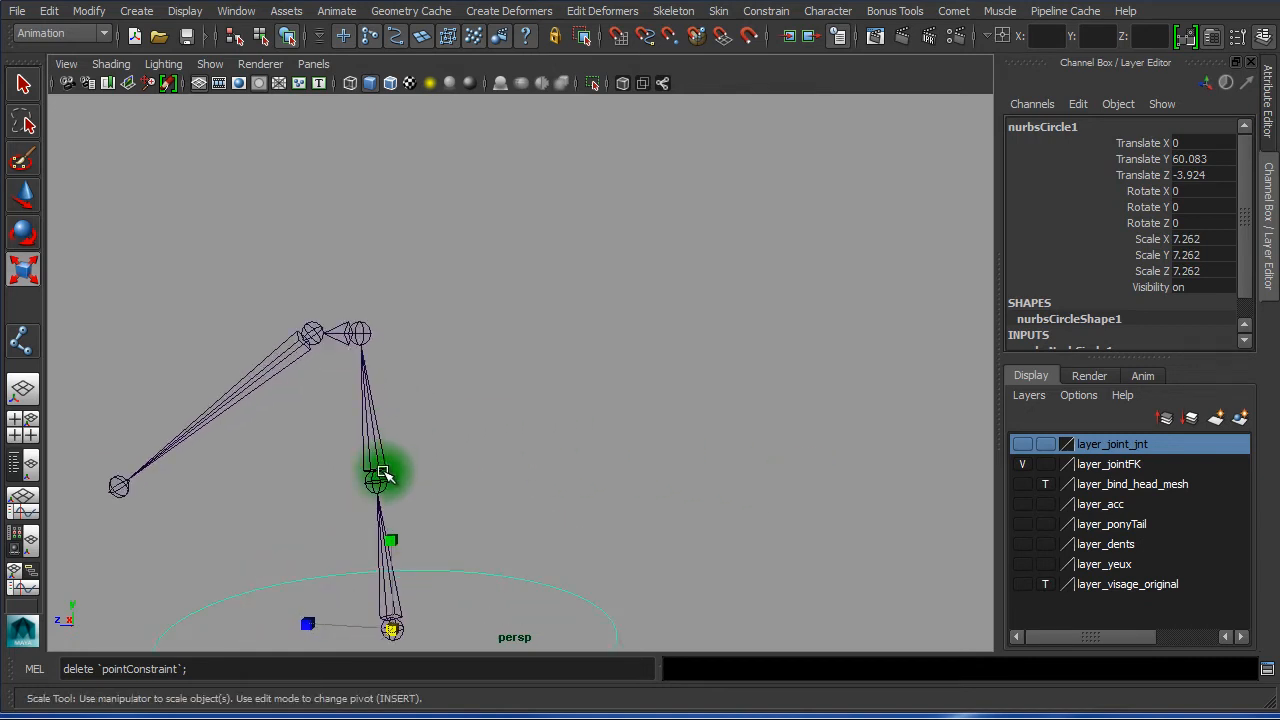
key(ctrl+d)
key(w)
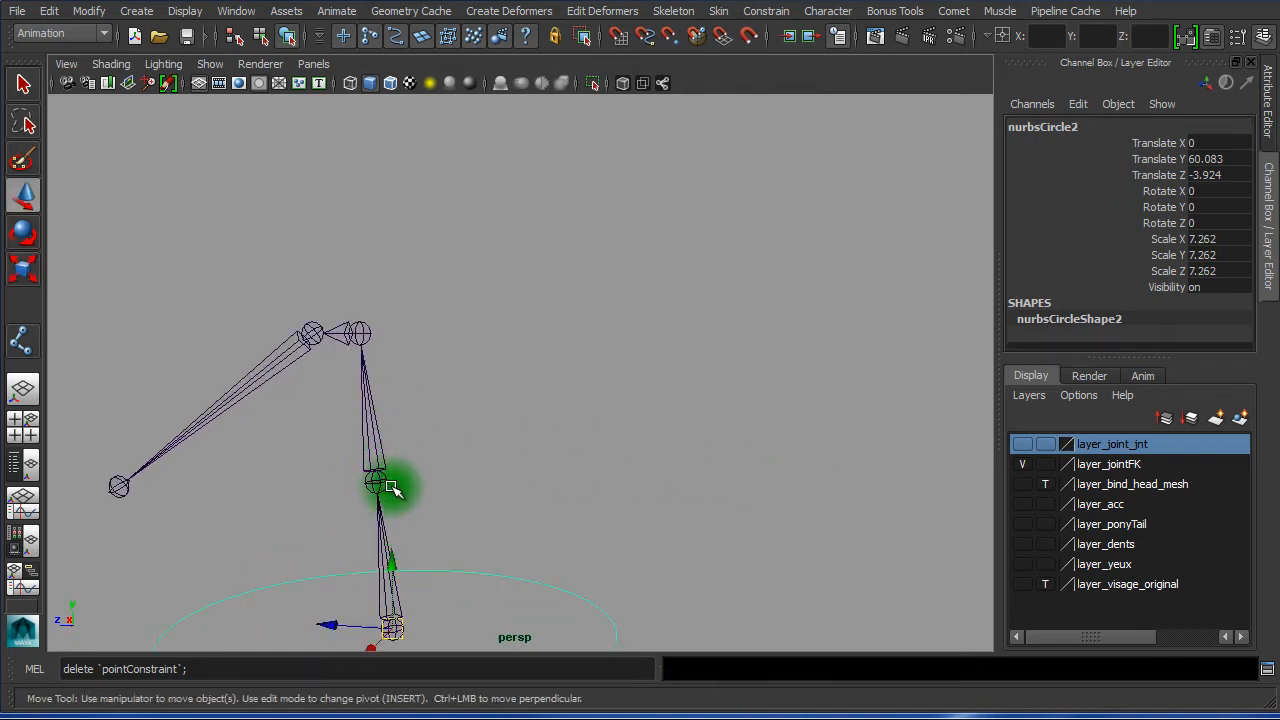
drag(393, 627, 431, 468)
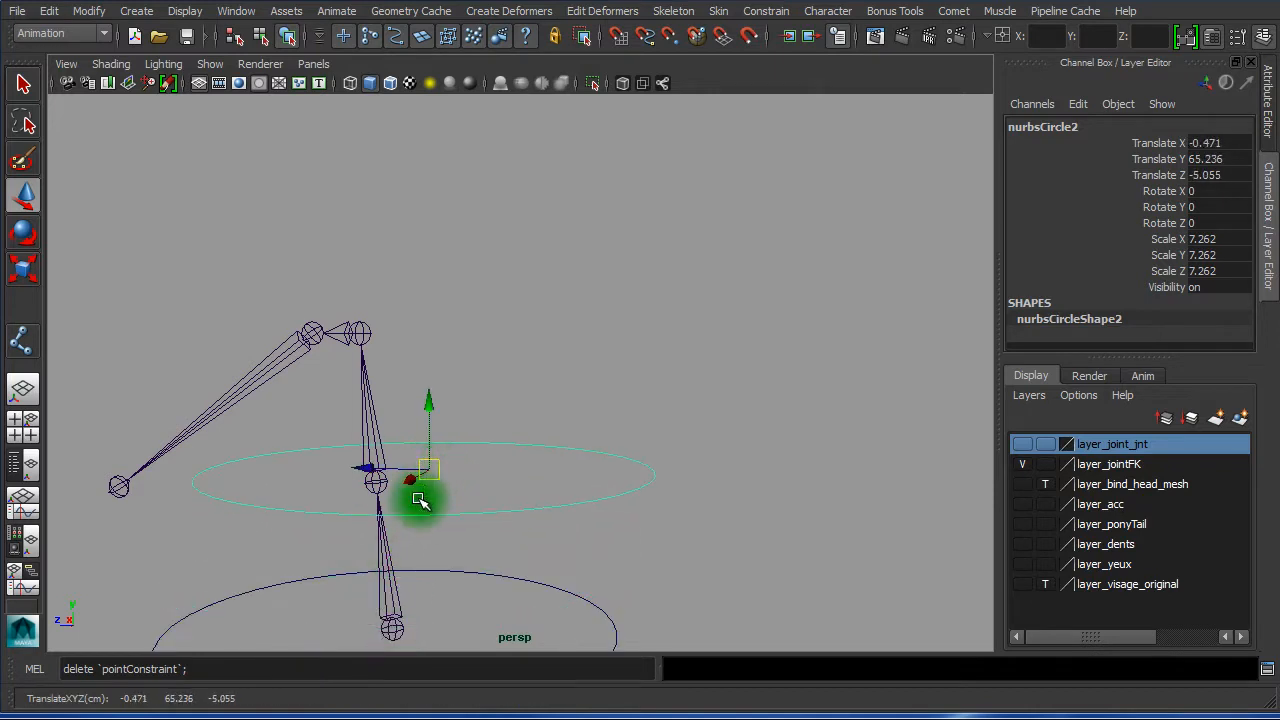
key(v)
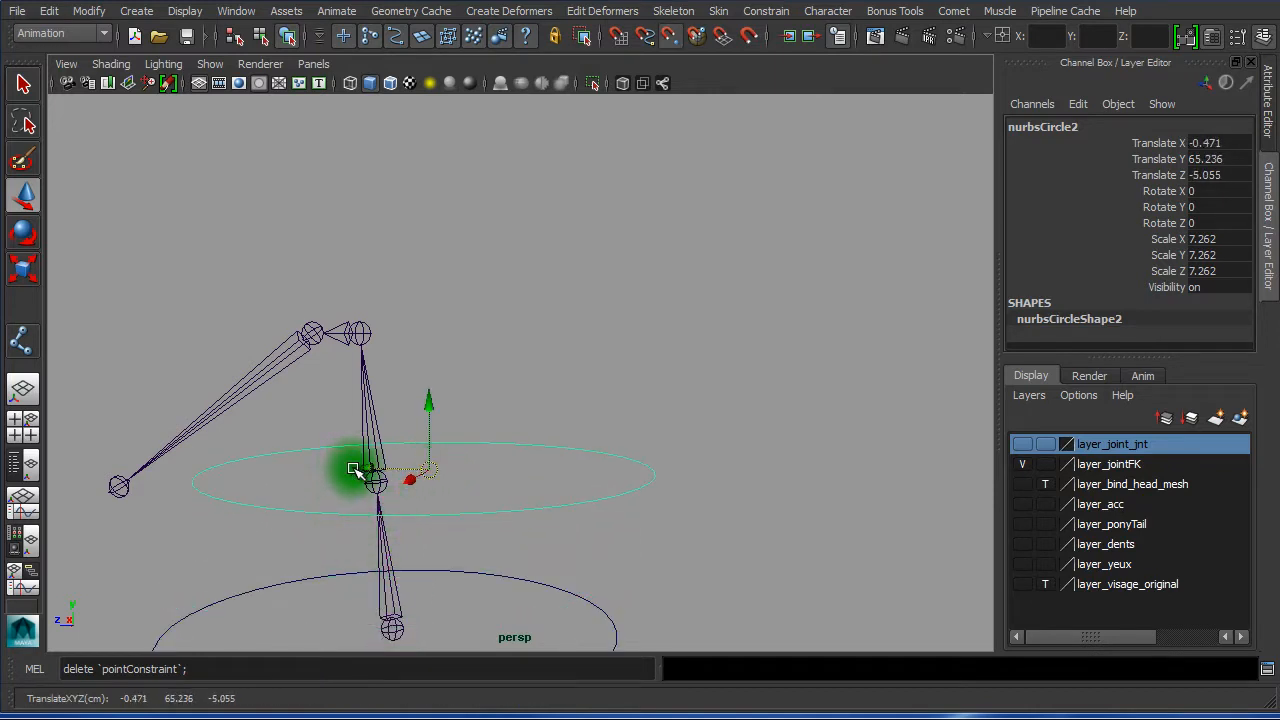
drag(423, 469, 347, 492)
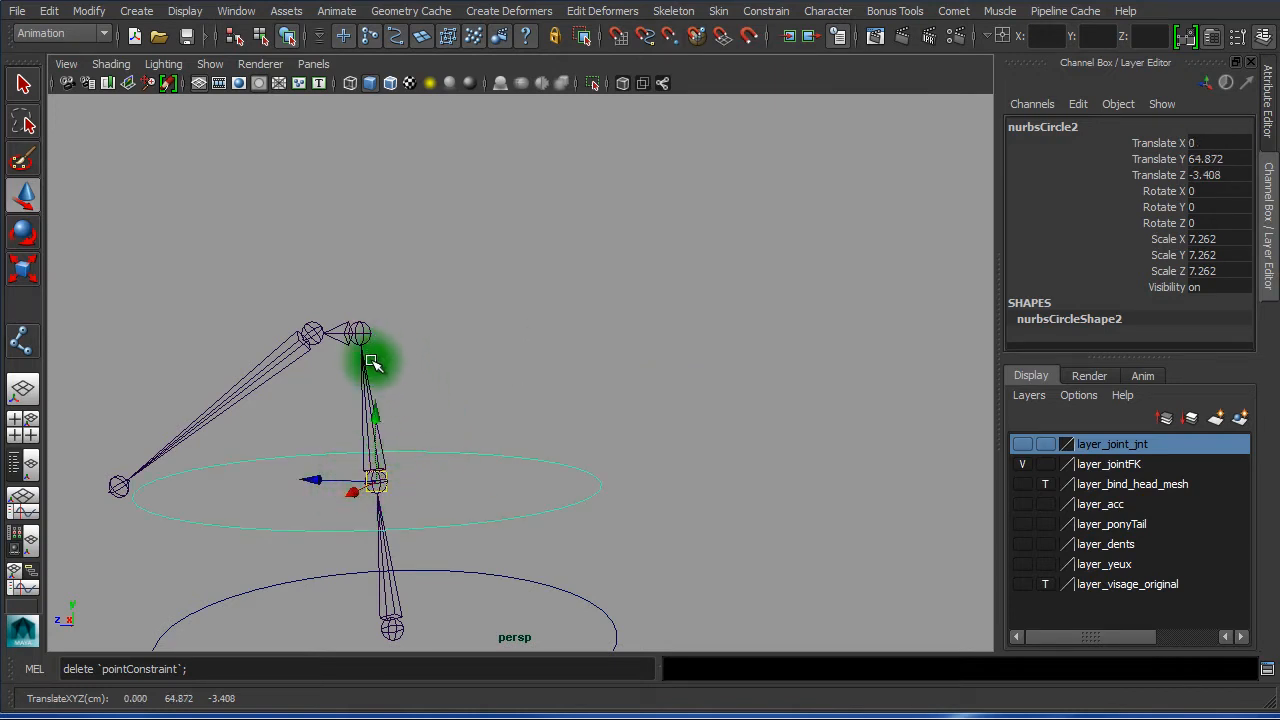
Duplicate the second neck circle and move the copy clear of the rig to X 20.44, Y 69.389, Z -3
key(ctrl+d)
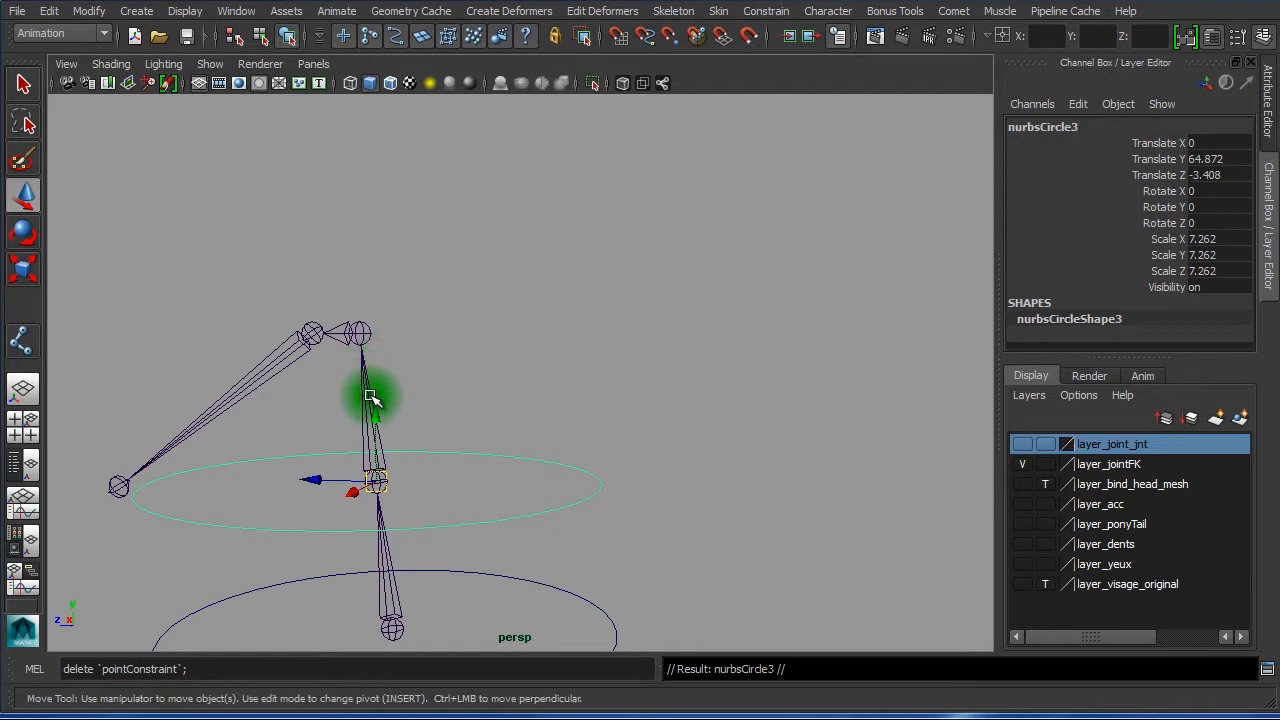
drag(375, 485, 368, 338)
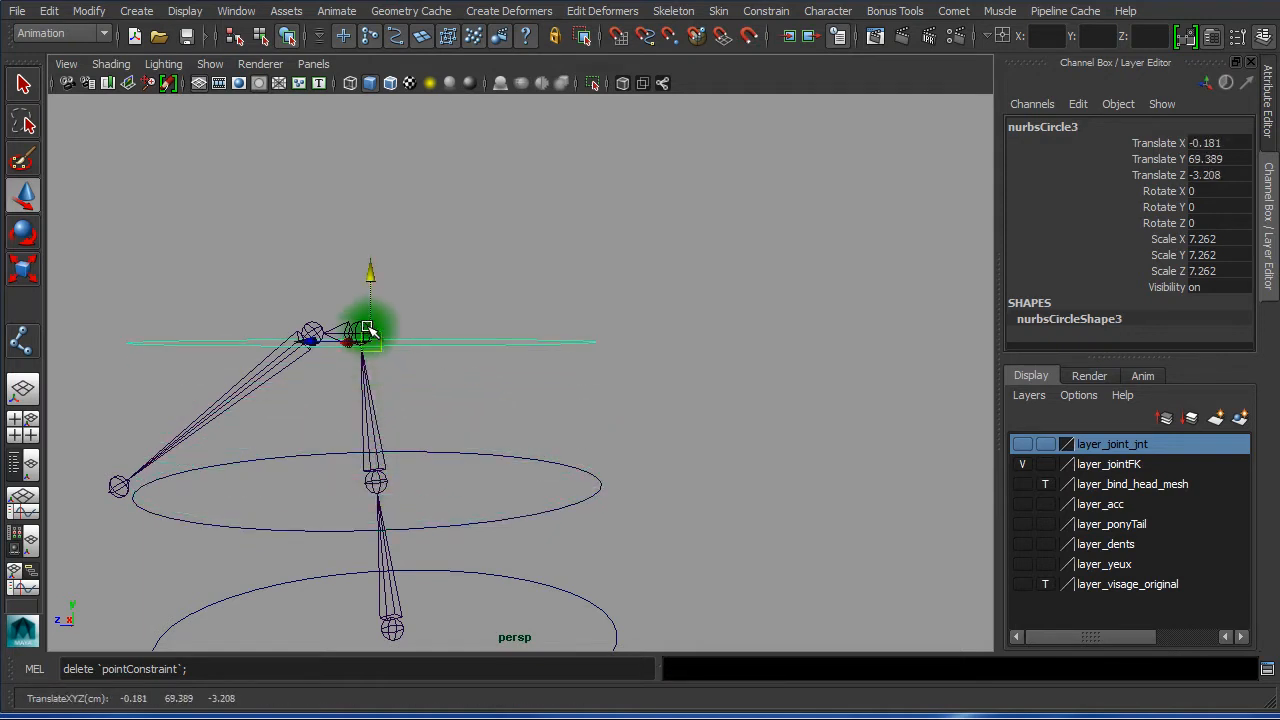
key(space)
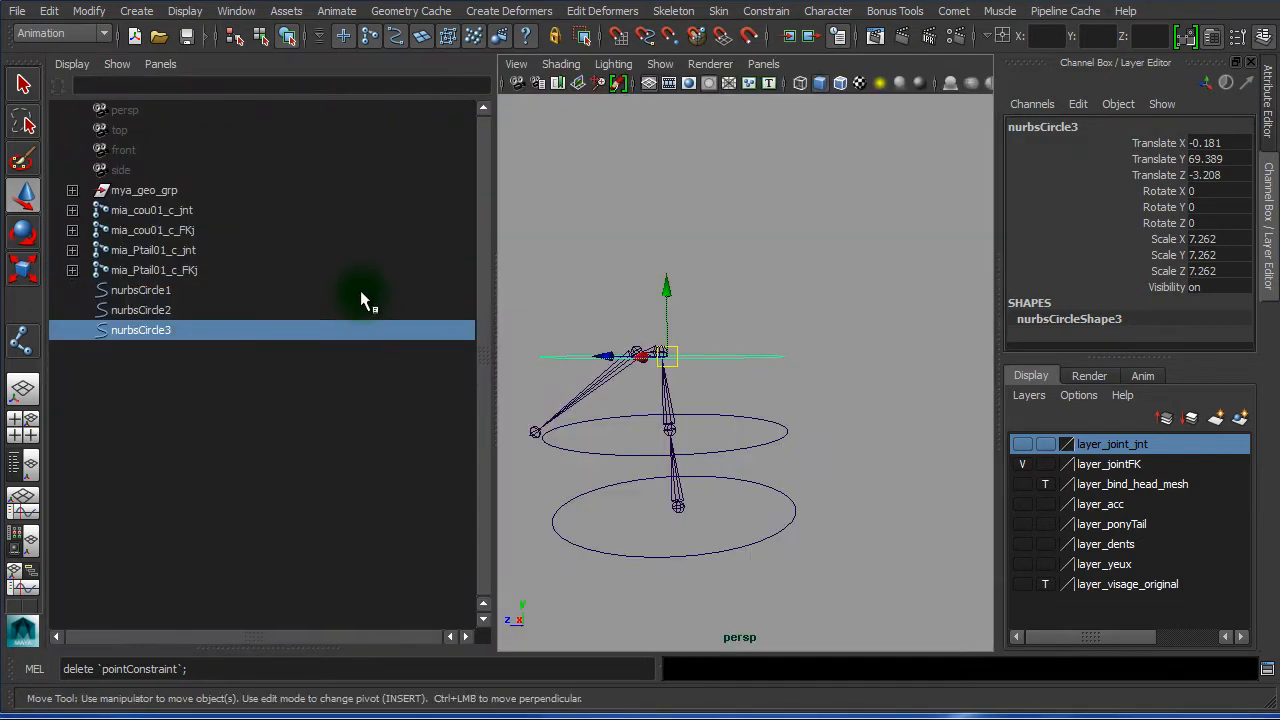
click(22, 428)
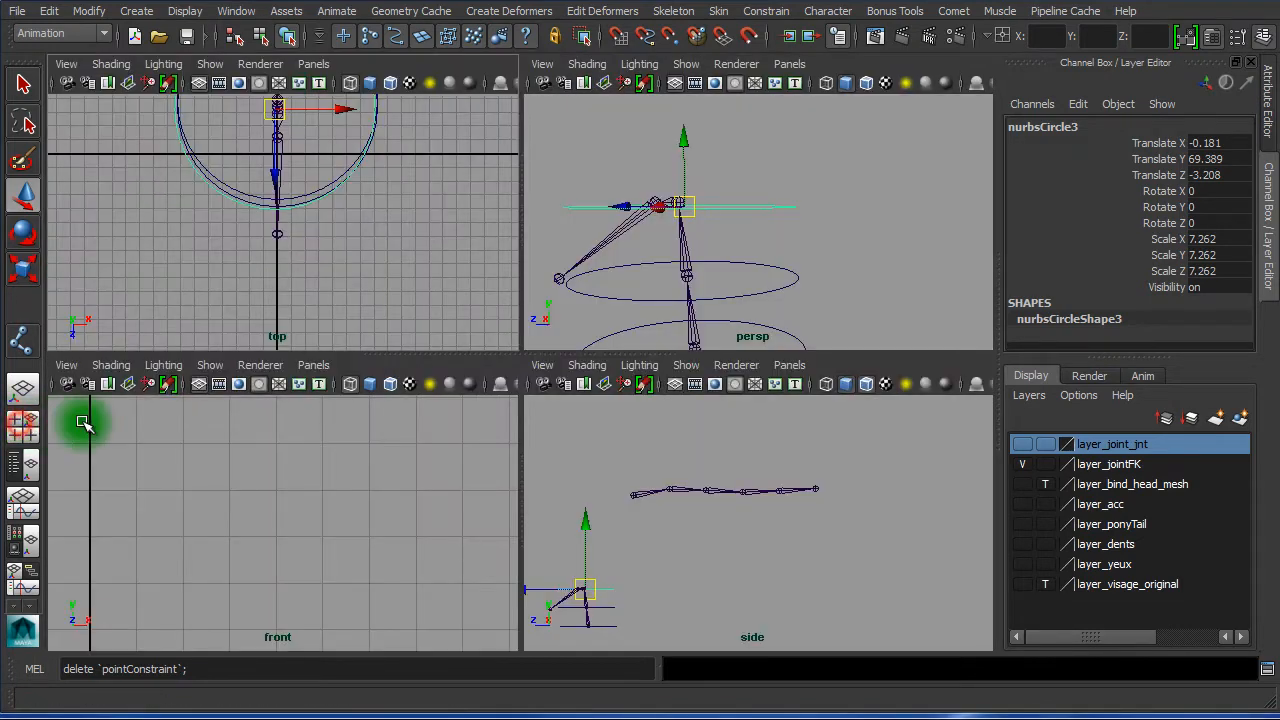
key(space)
scroll(500, 403, down, 4)
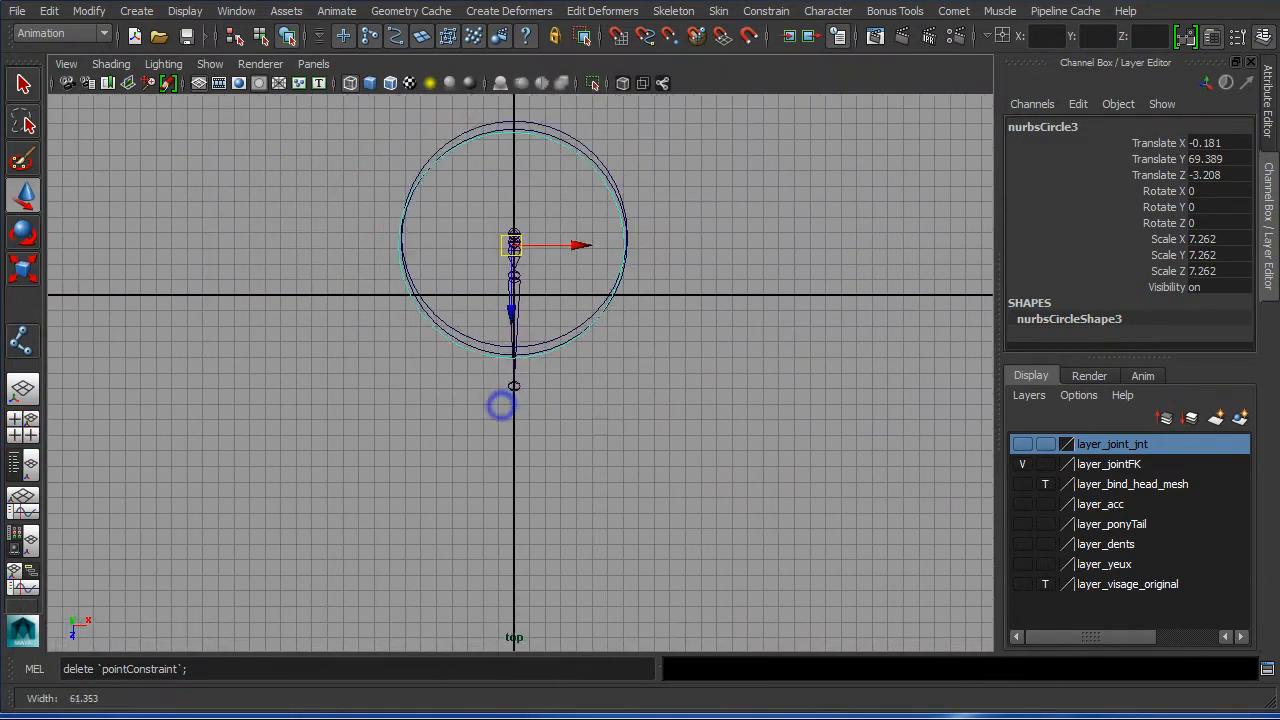
drag(562, 253, 814, 263)
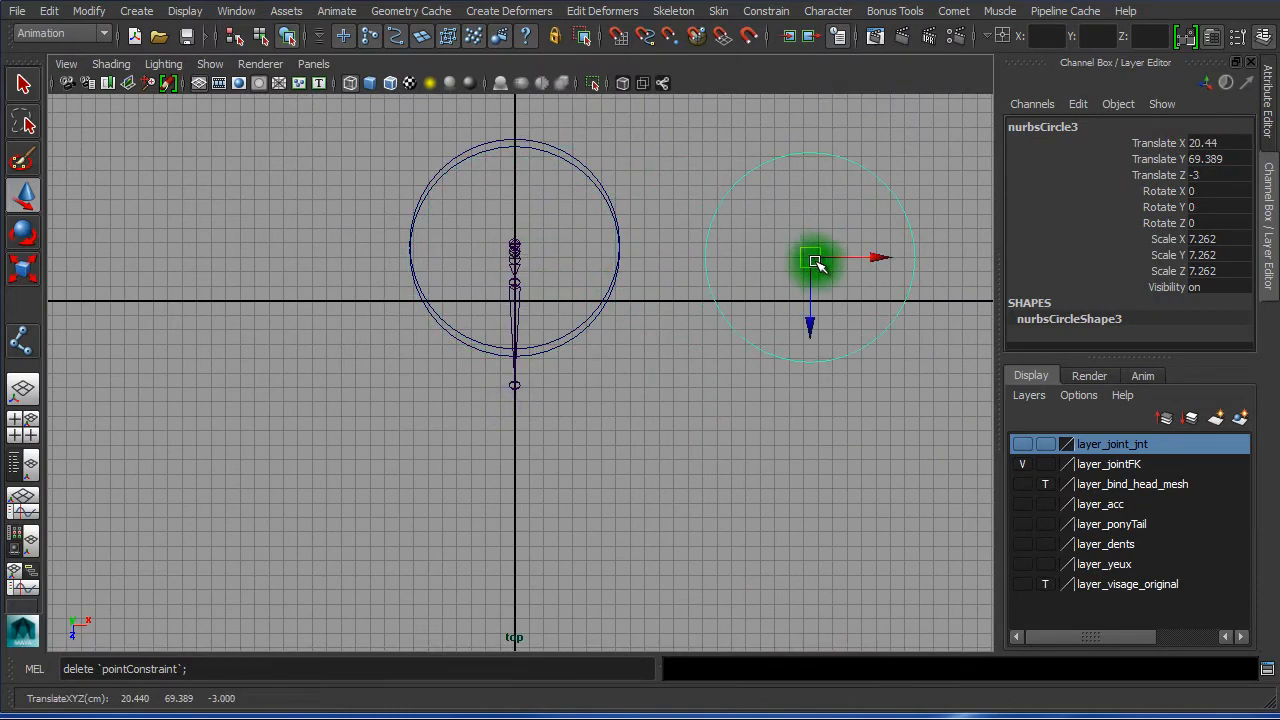
alt+middle_drag(814, 263, 674, 263)
Spread the offset circle's two rear corner control vertices apart and pull its front vertex forward to Z 7.676
right_click(675, 256)
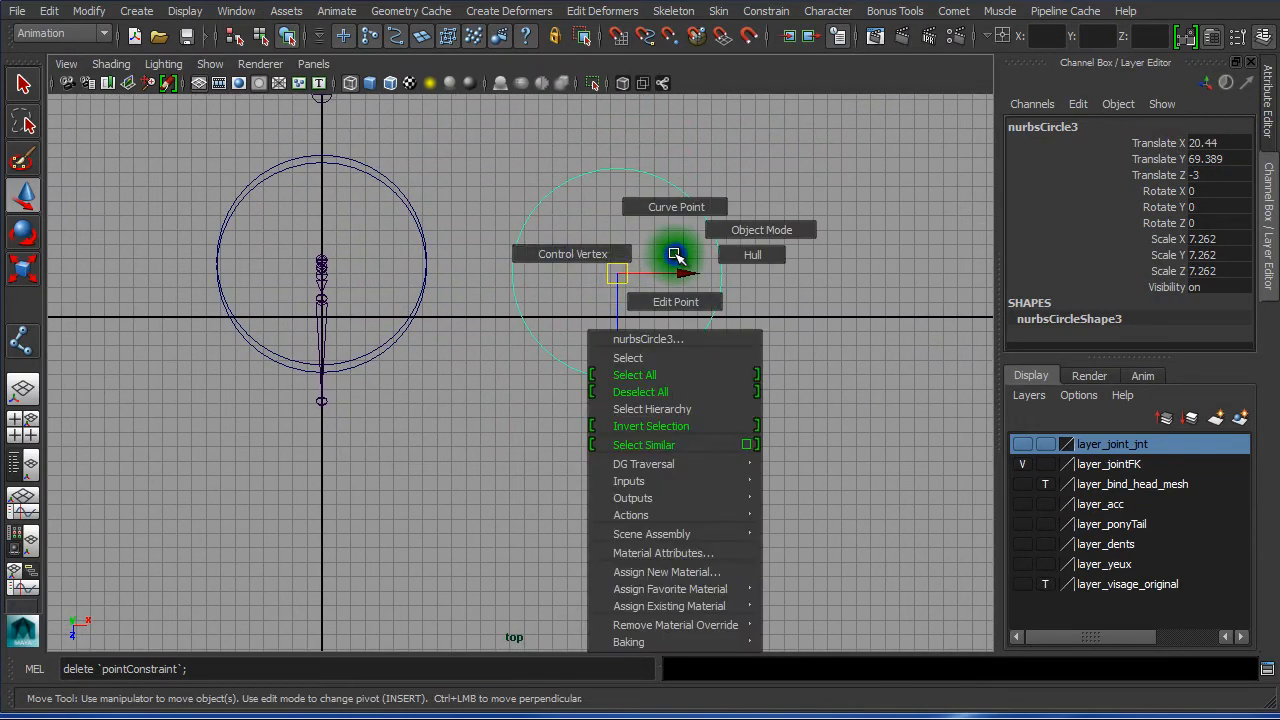
click(572, 253)
drag(480, 171, 745, 196)
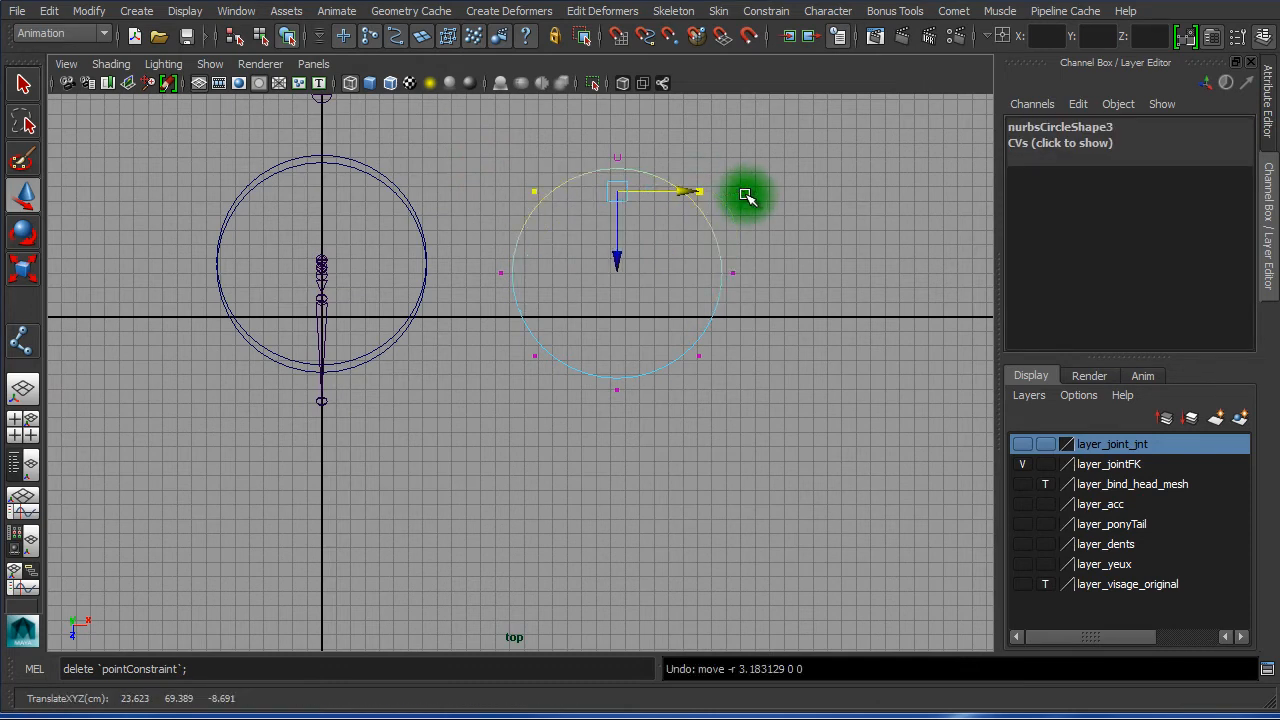
key(r)
drag(711, 191, 755, 191)
drag(600, 340, 646, 424)
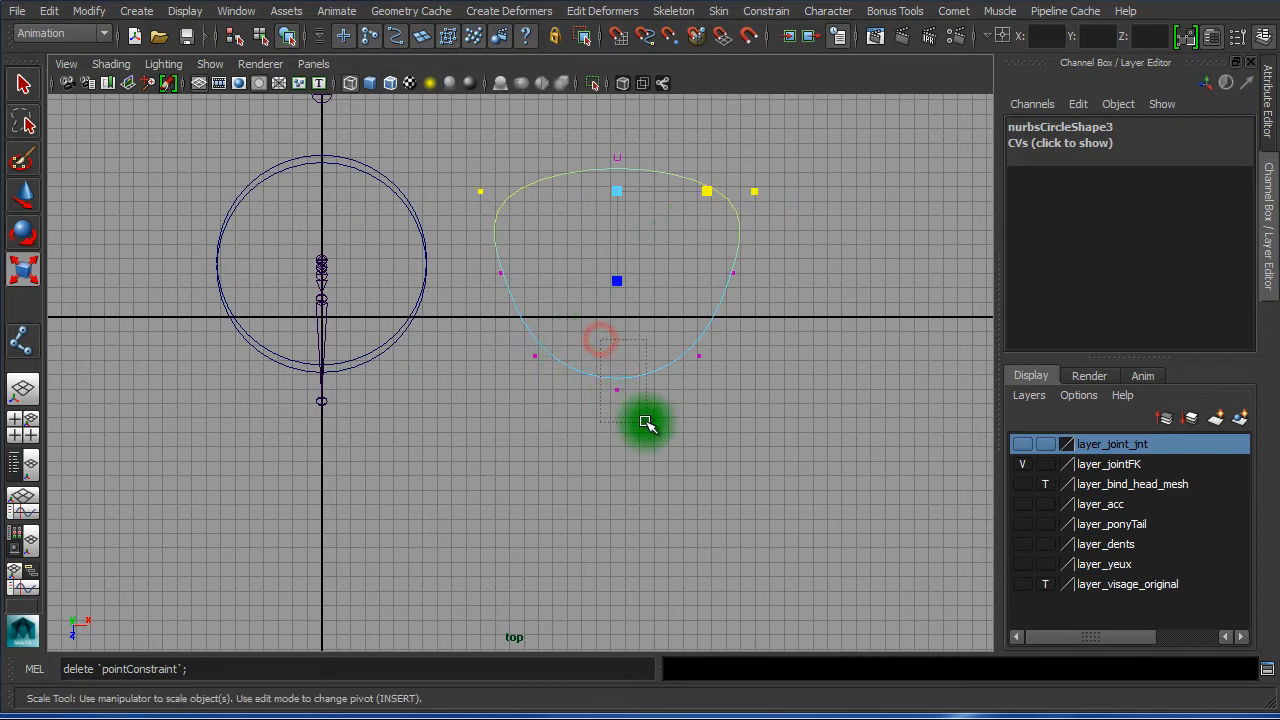
key(w)
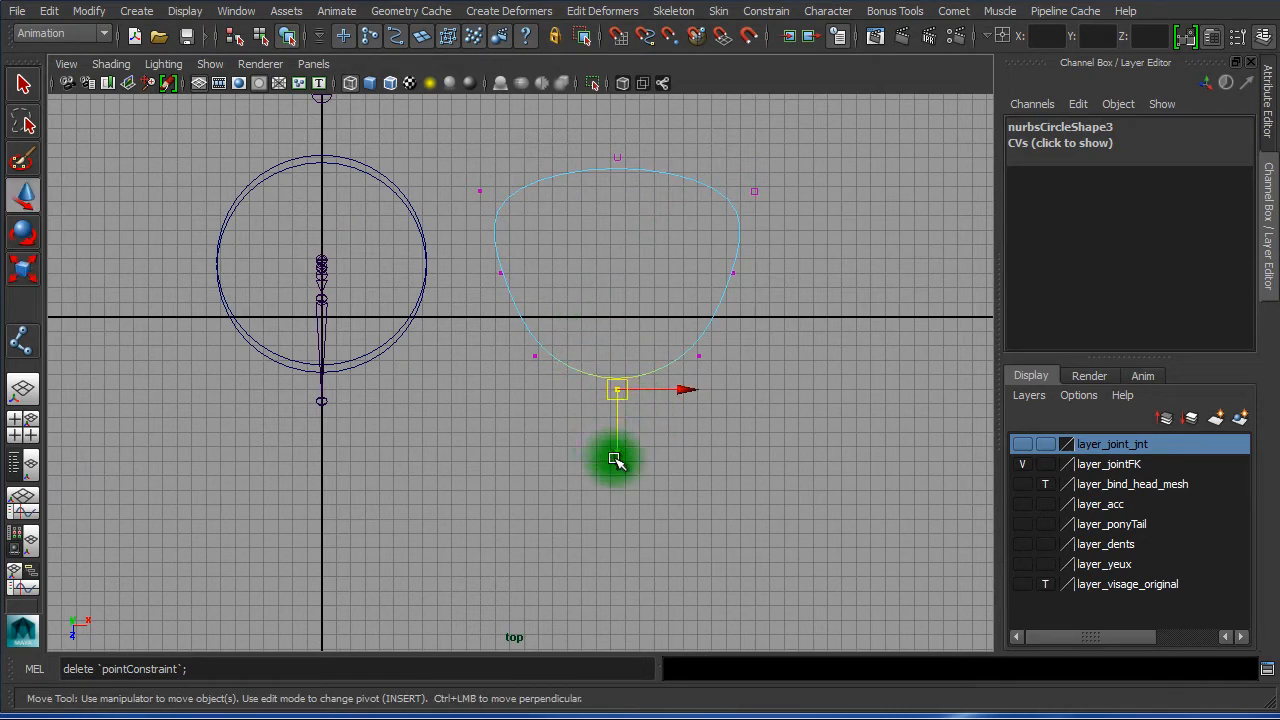
middle_drag(614, 457, 620, 505)
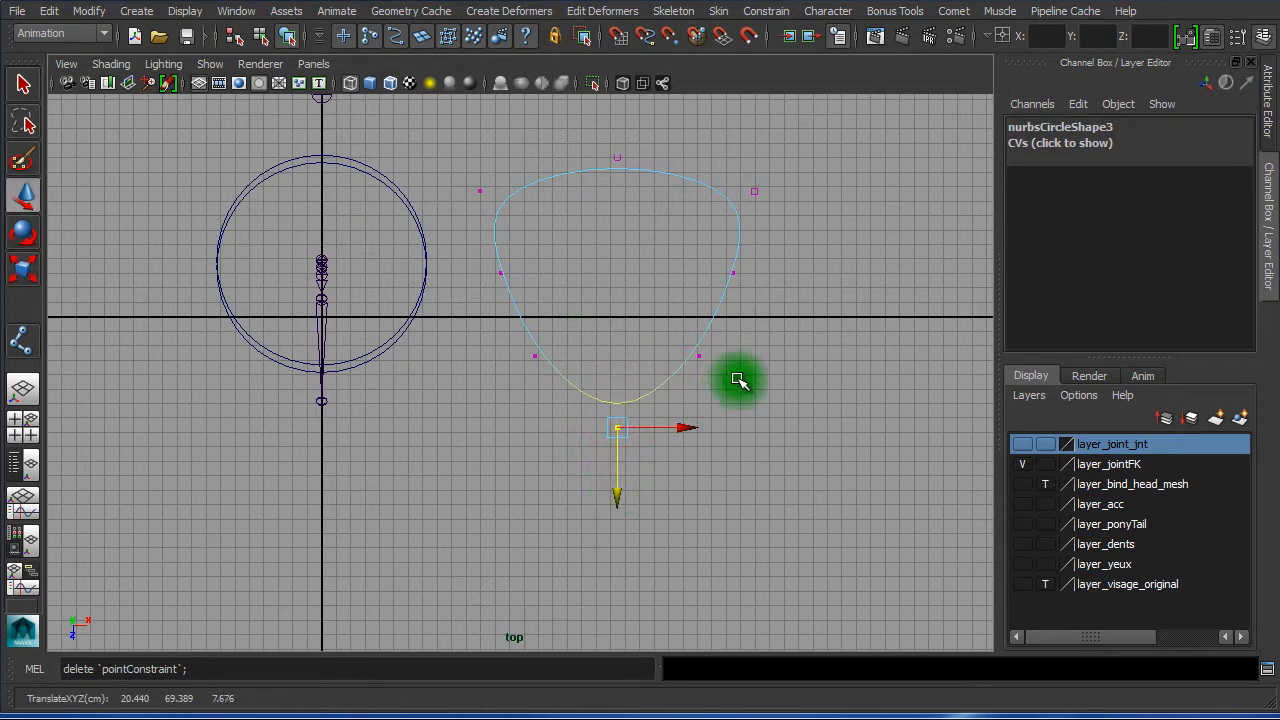
Narrow the curve's middle and front side pairs of control vertices into a jaw-like taper and return to object mode
drag(473, 247, 733, 313)
key(r)
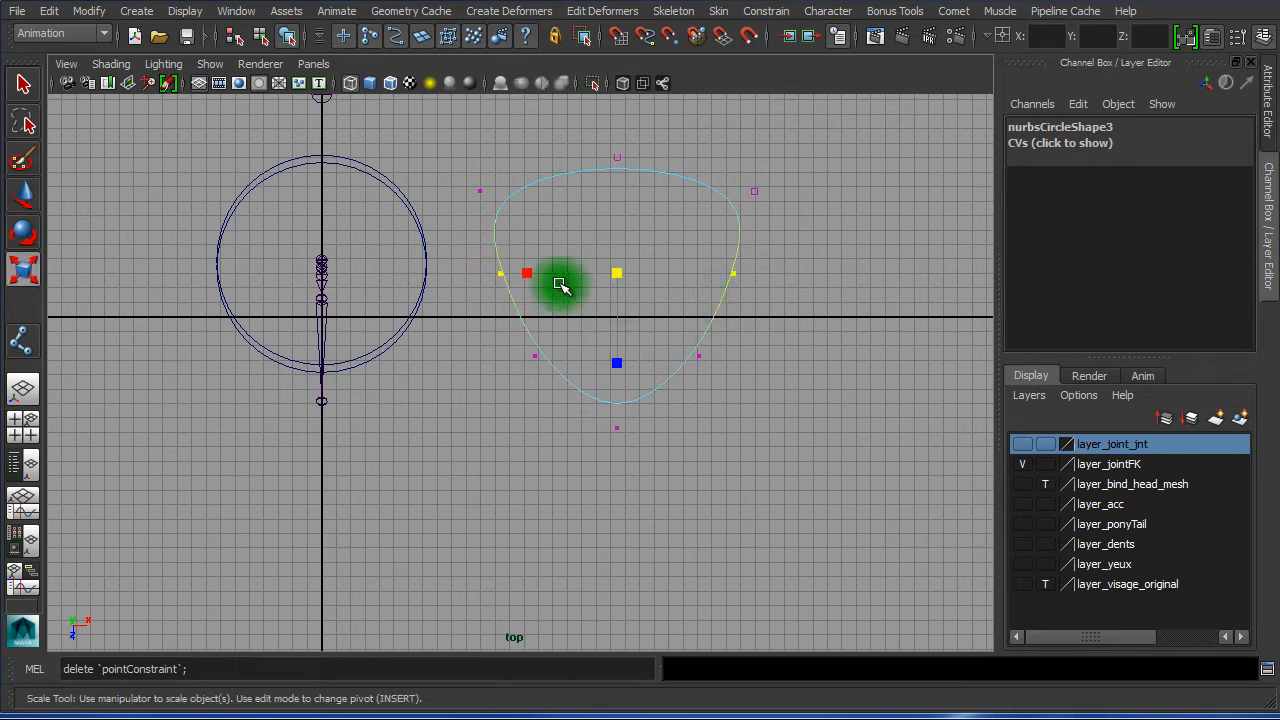
drag(529, 278, 533, 278)
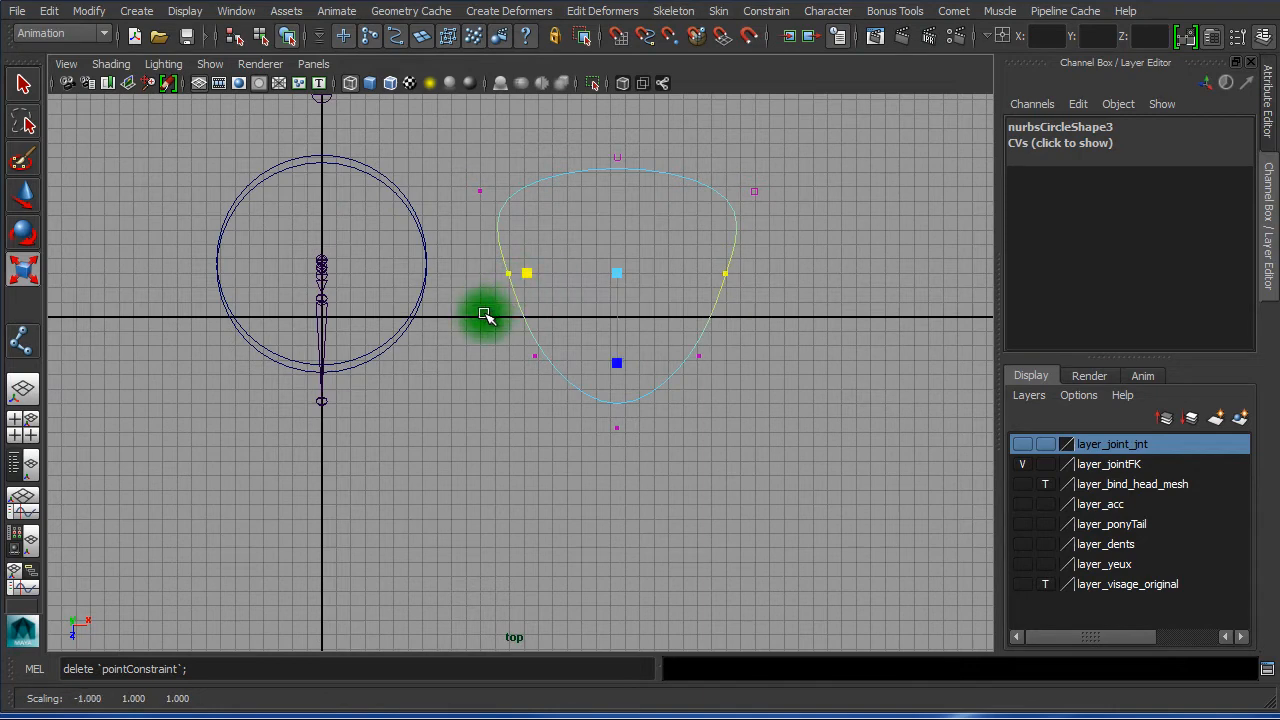
drag(506, 323, 730, 384)
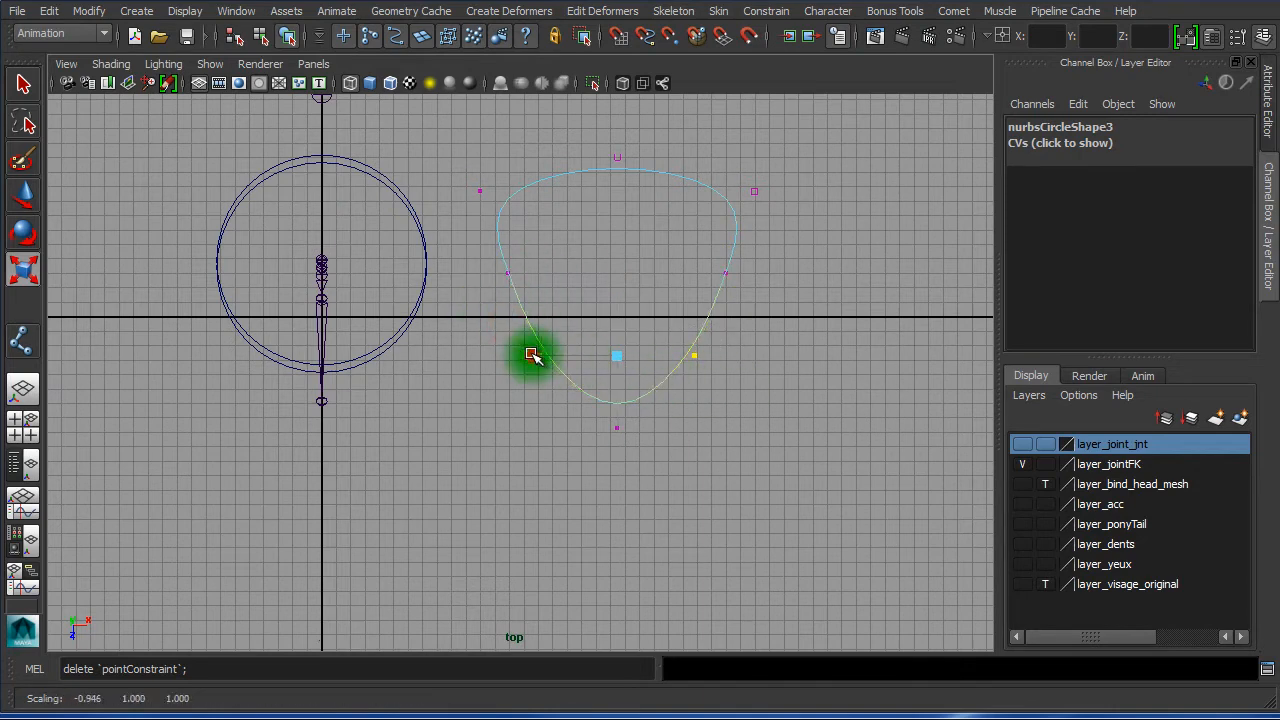
right_drag(729, 269, 830, 213)
Show layer_bind_head_mesh and frame the head and neck joints in the side view
key(space)
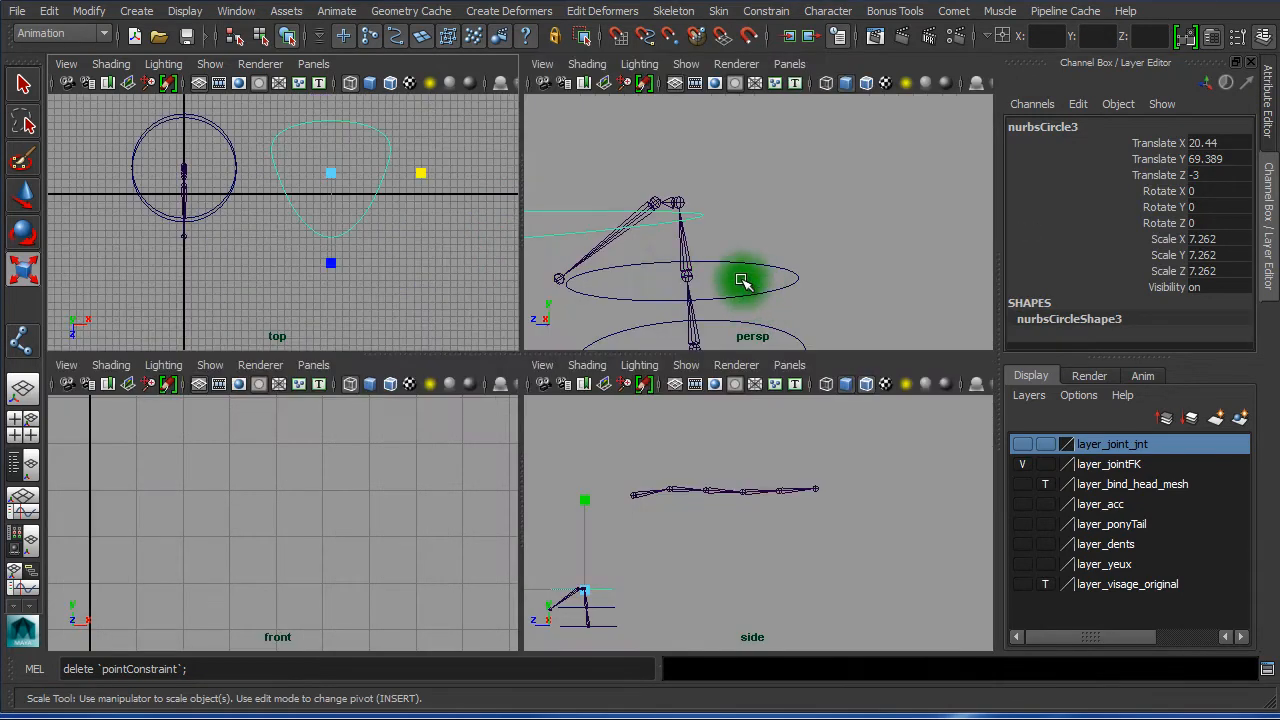
alt+right_drag(749, 277, 609, 277)
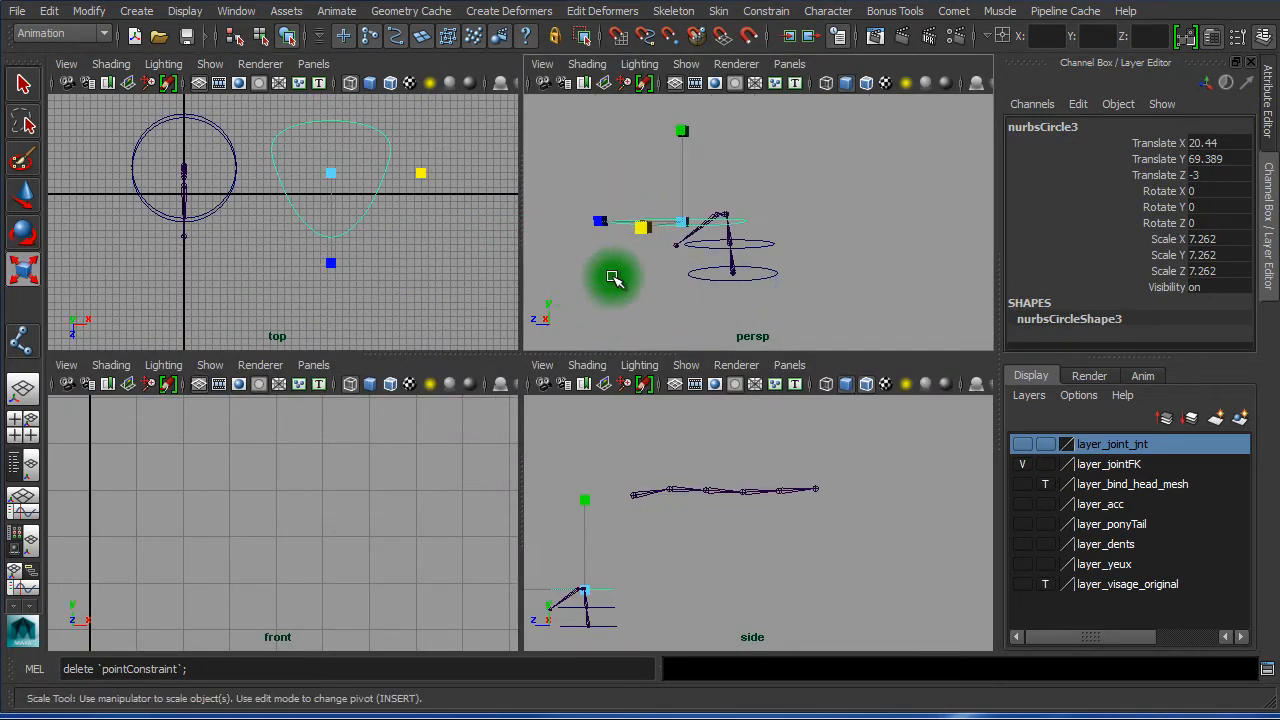
click(1022, 484)
key(space)
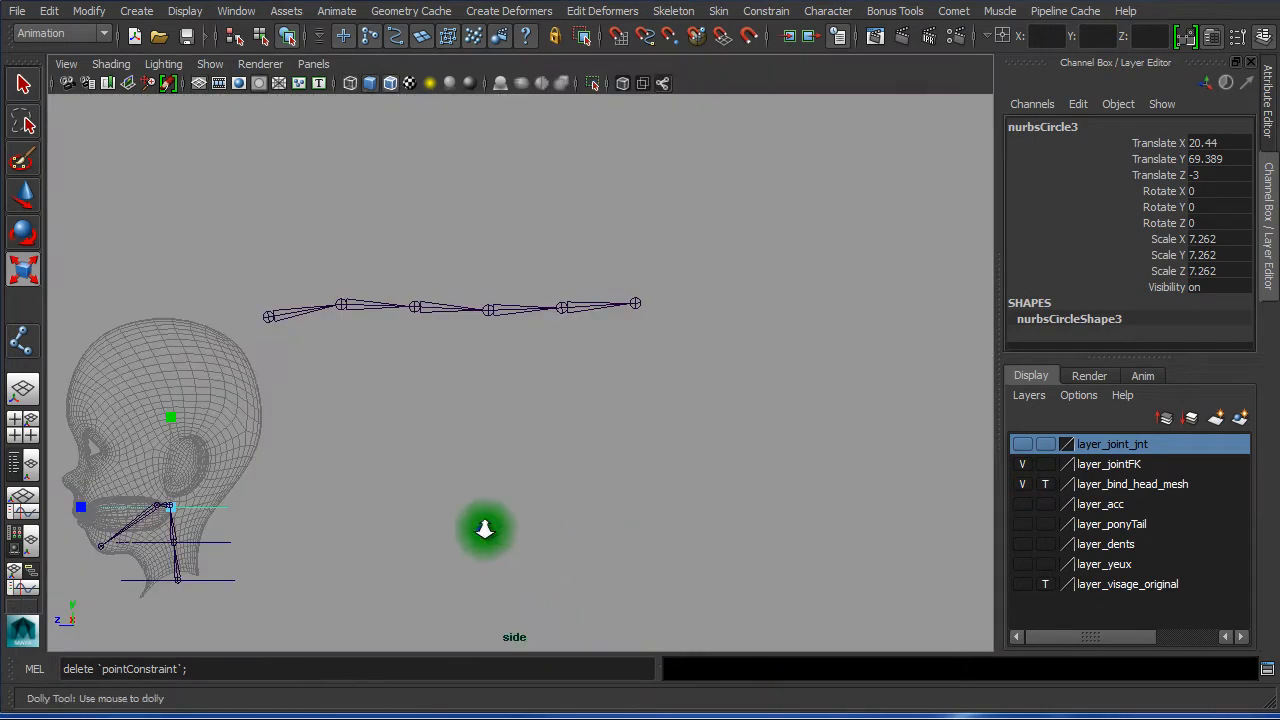
alt+middle_drag(482, 530, 746, 426)
alt+right_drag(251, 432, 580, 391)
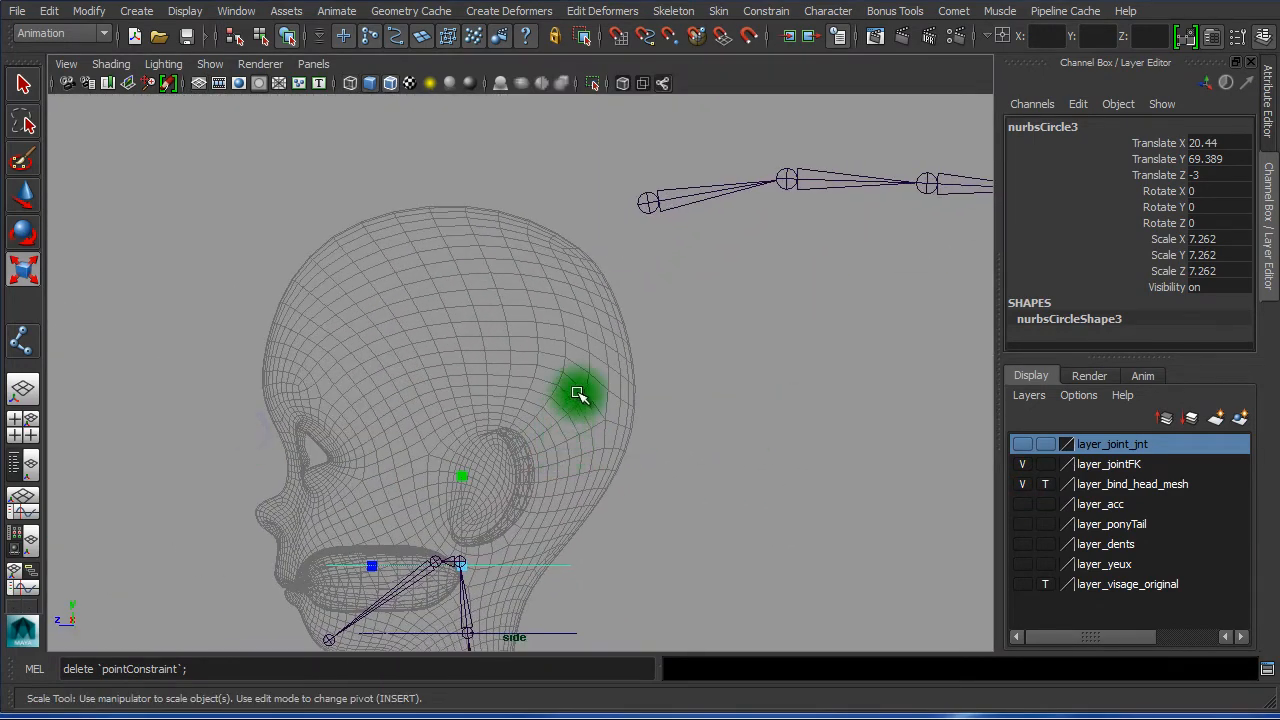
alt+middle_drag(551, 423, 608, 286)
Tilt the jaw-shaped curve to Rotate X 39.77 and place it along the jaw joint at about Y 67.787, Z 1.339
key(e)
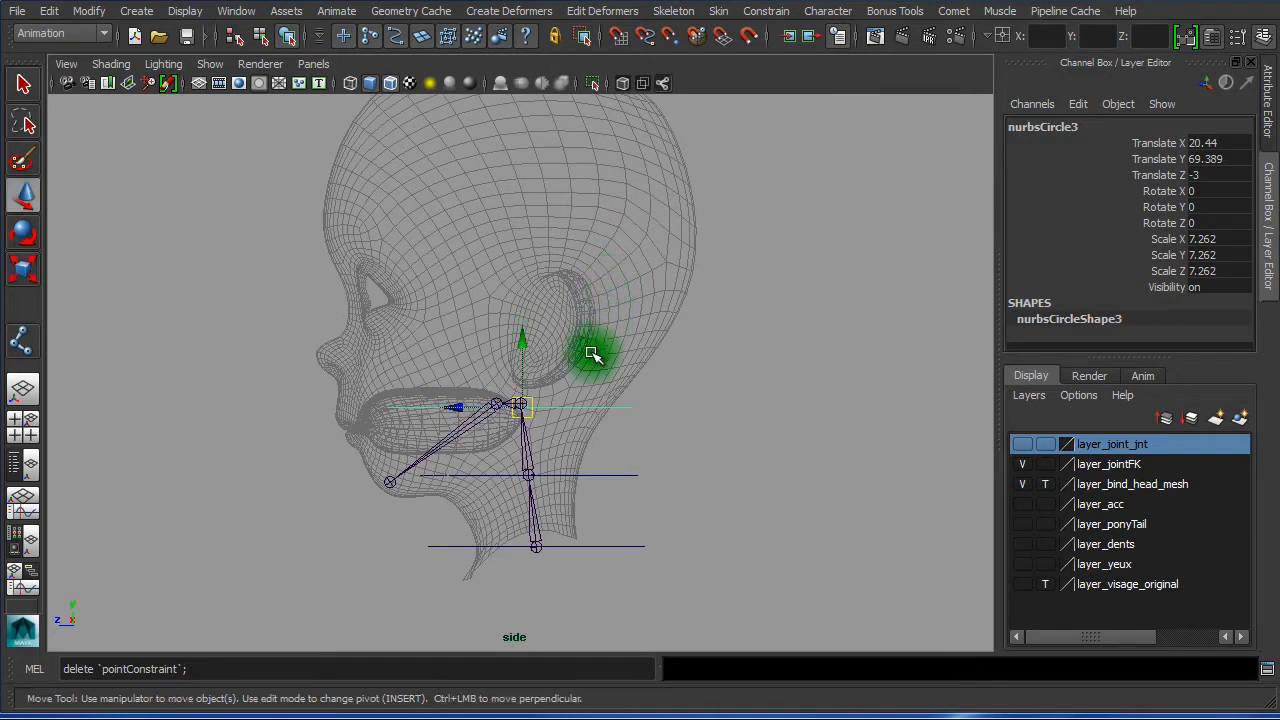
click(456, 351)
drag(455, 351, 447, 436)
key(w)
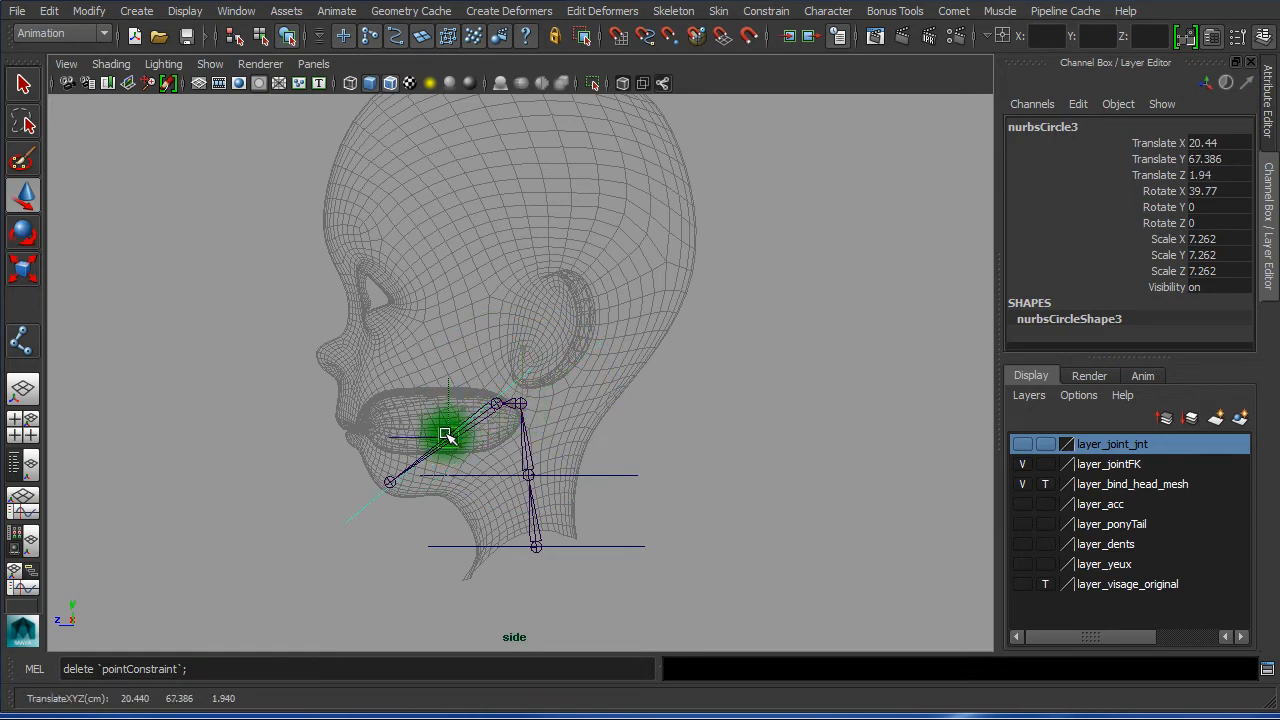
Centre the jaw-shaped curve on the head by snapping it to X 0 in the top view
key(space)
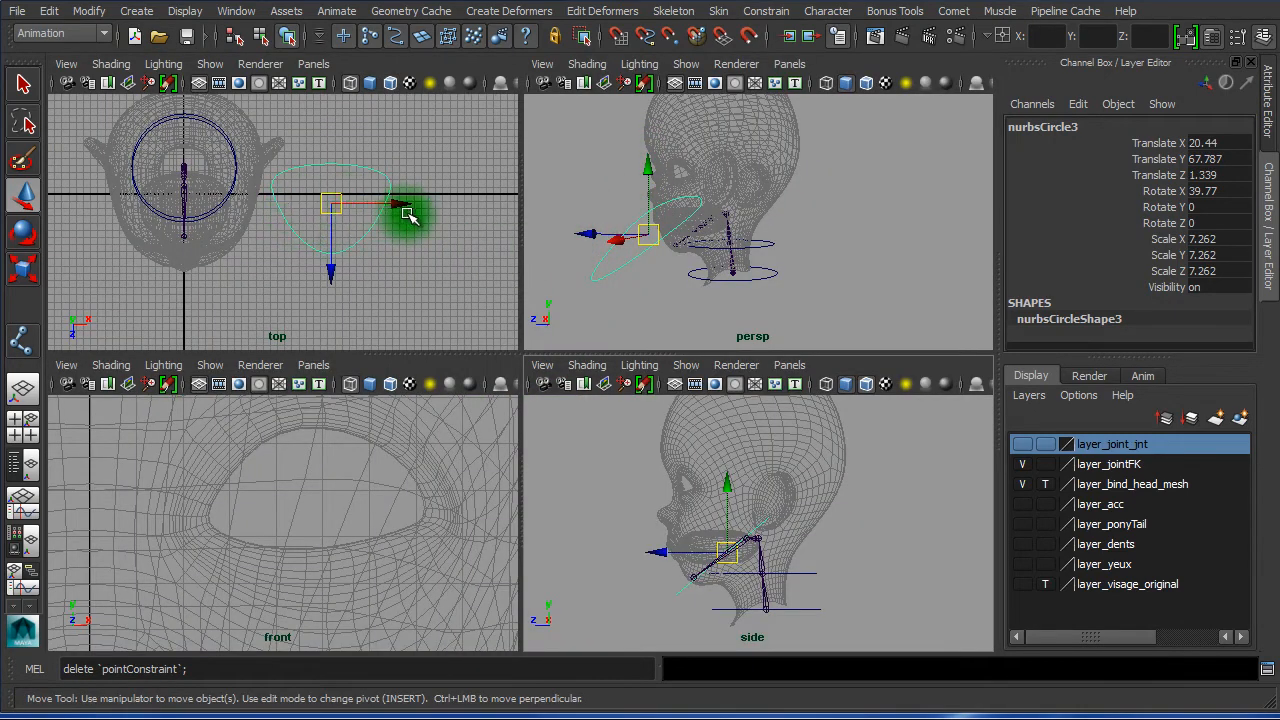
key(space)
alt+right_drag(380, 266, 697, 308)
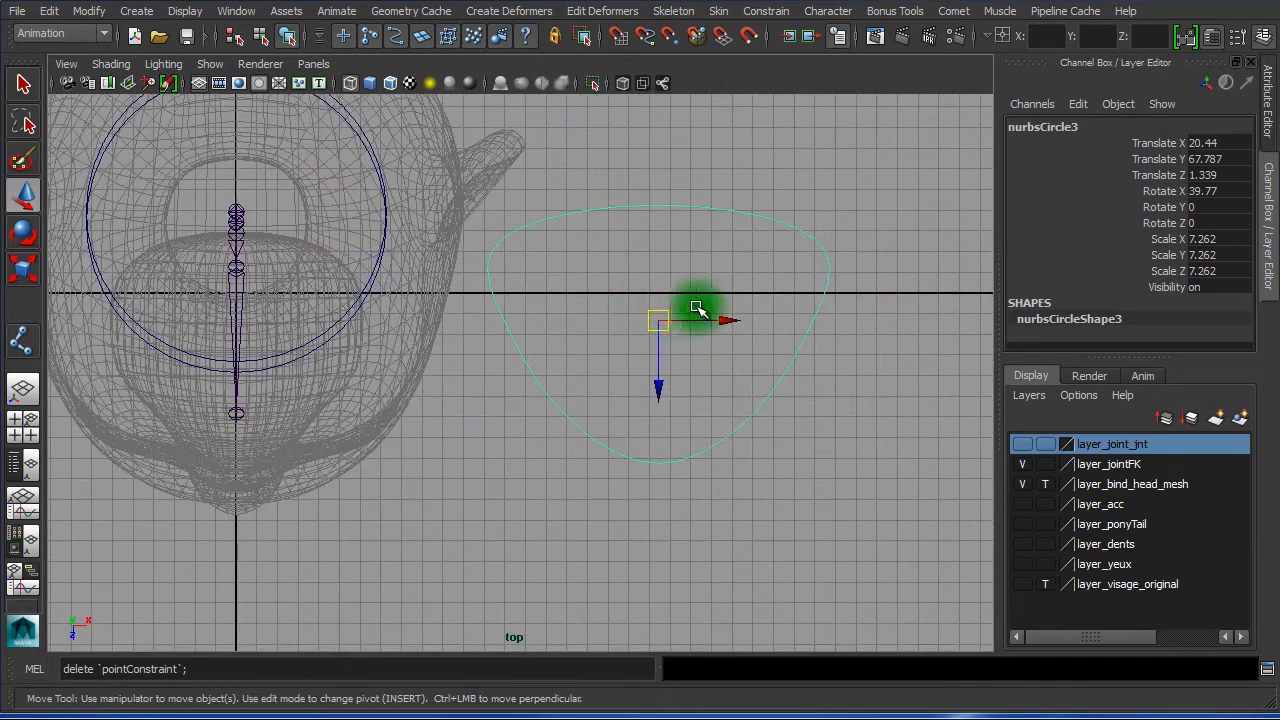
drag(729, 316, 771, 320)
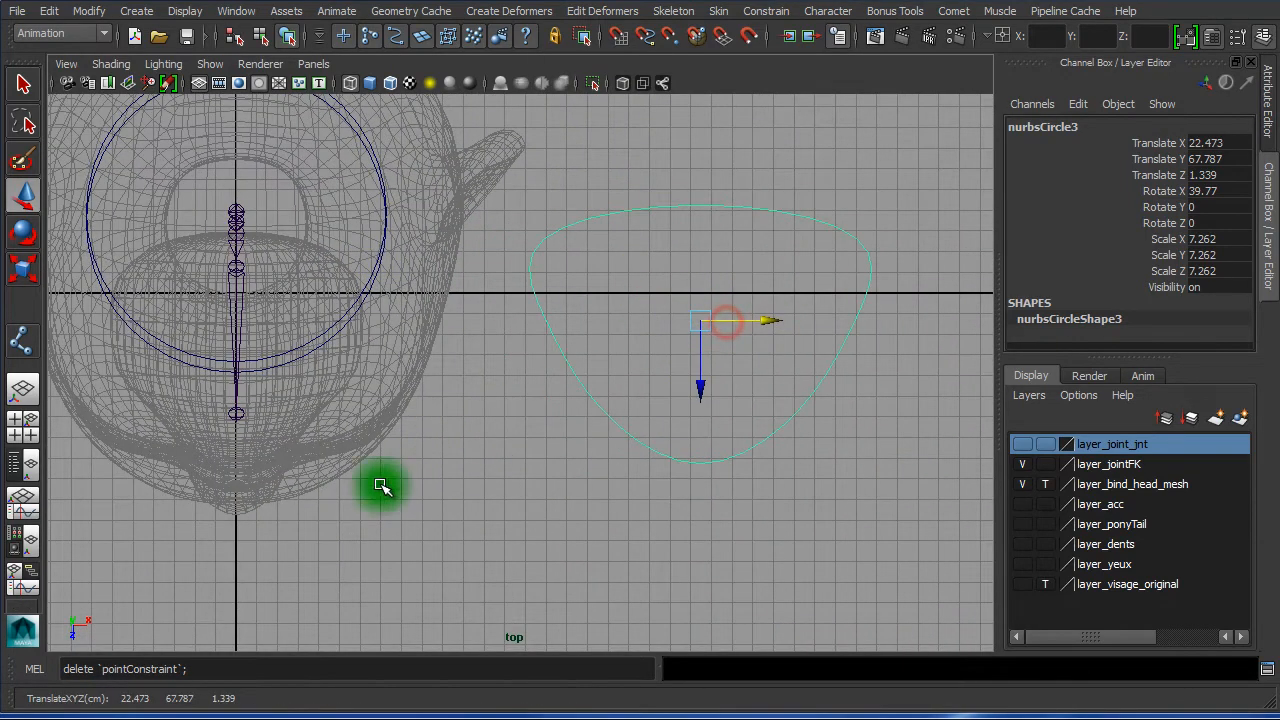
key(x)
middle_drag(260, 551, 245, 580)
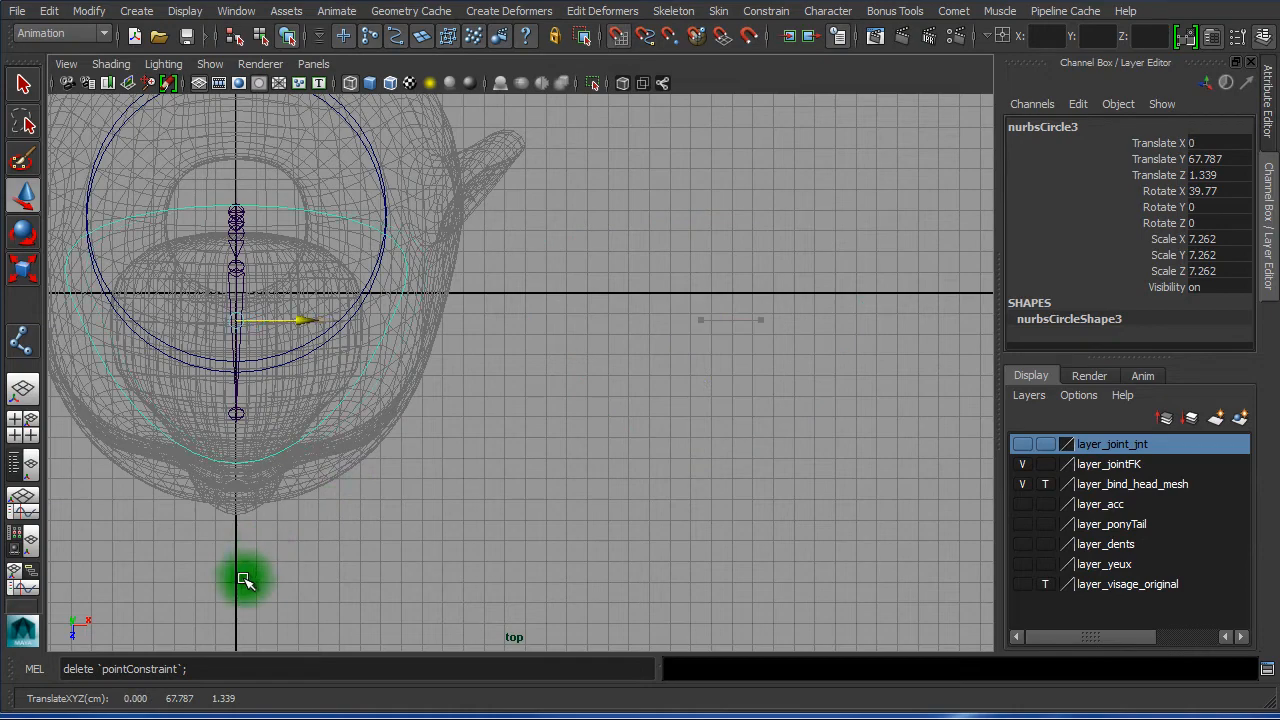
Set layer_bind_head_mesh to reference display and move the jaw curve to about X 0.121, Y 69.051, Z 0.334
key(space)
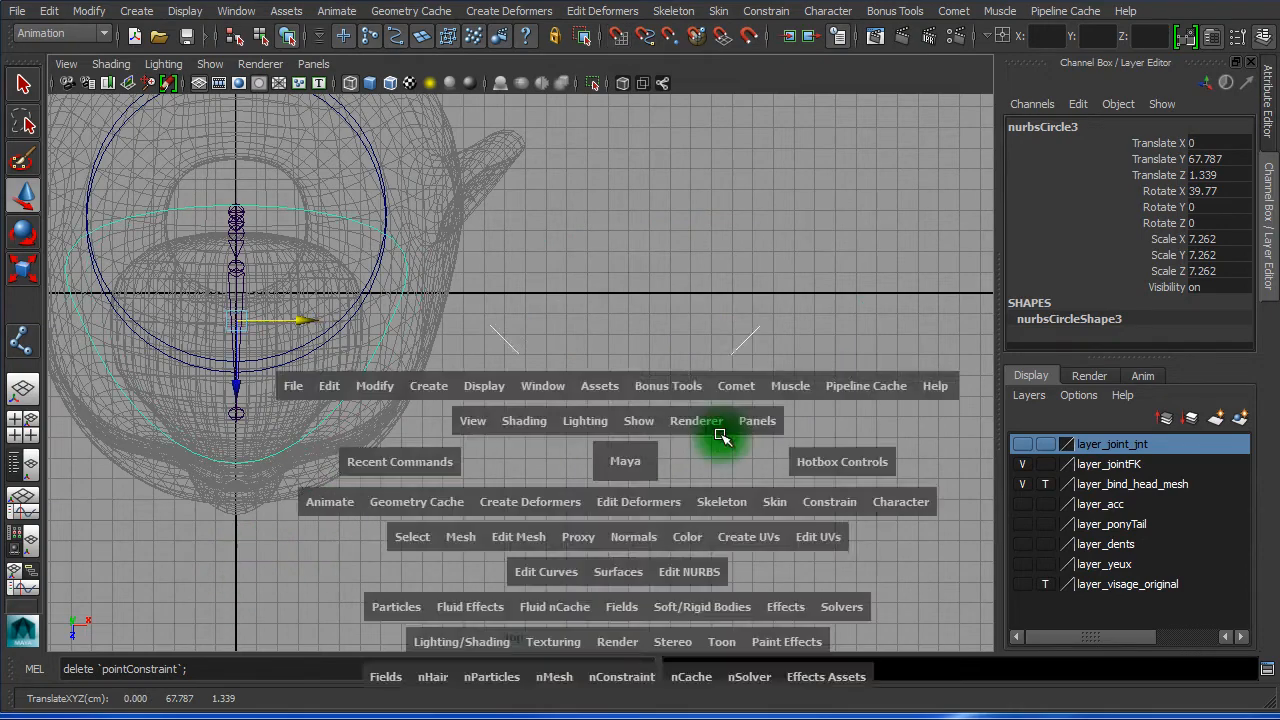
key(space)
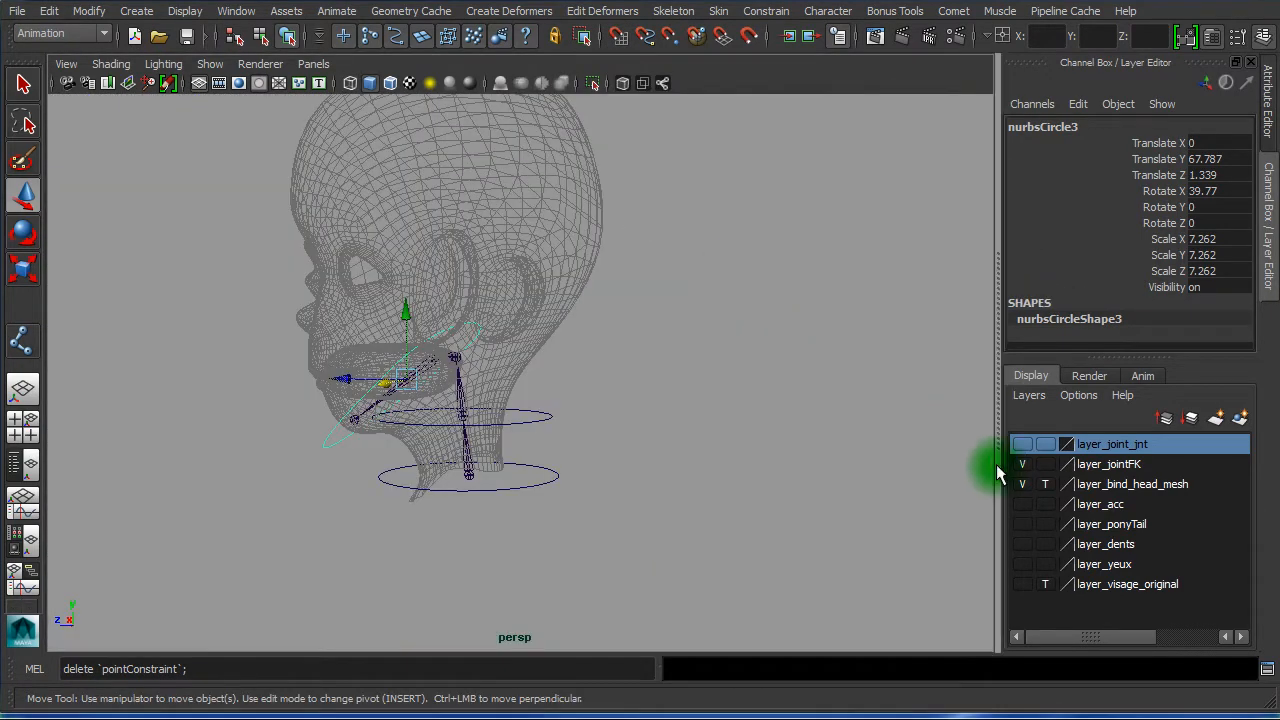
click(1045, 484)
mouse_move(535, 358)
alt+mouse_down()
mouse_move(572, 322)
mouse_move(711, 340)
mouse_move(574, 374)
mouse_move(213, 410)
alt+mouse_up()
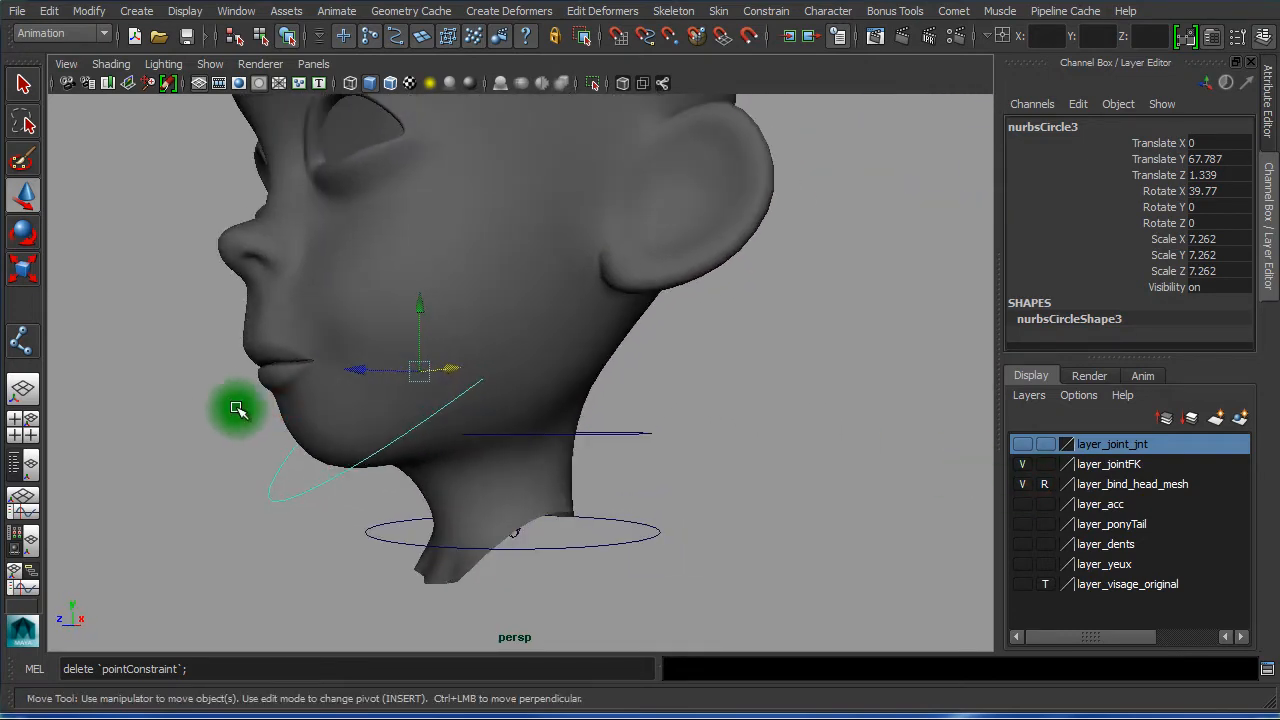
alt+drag(421, 366, 333, 376)
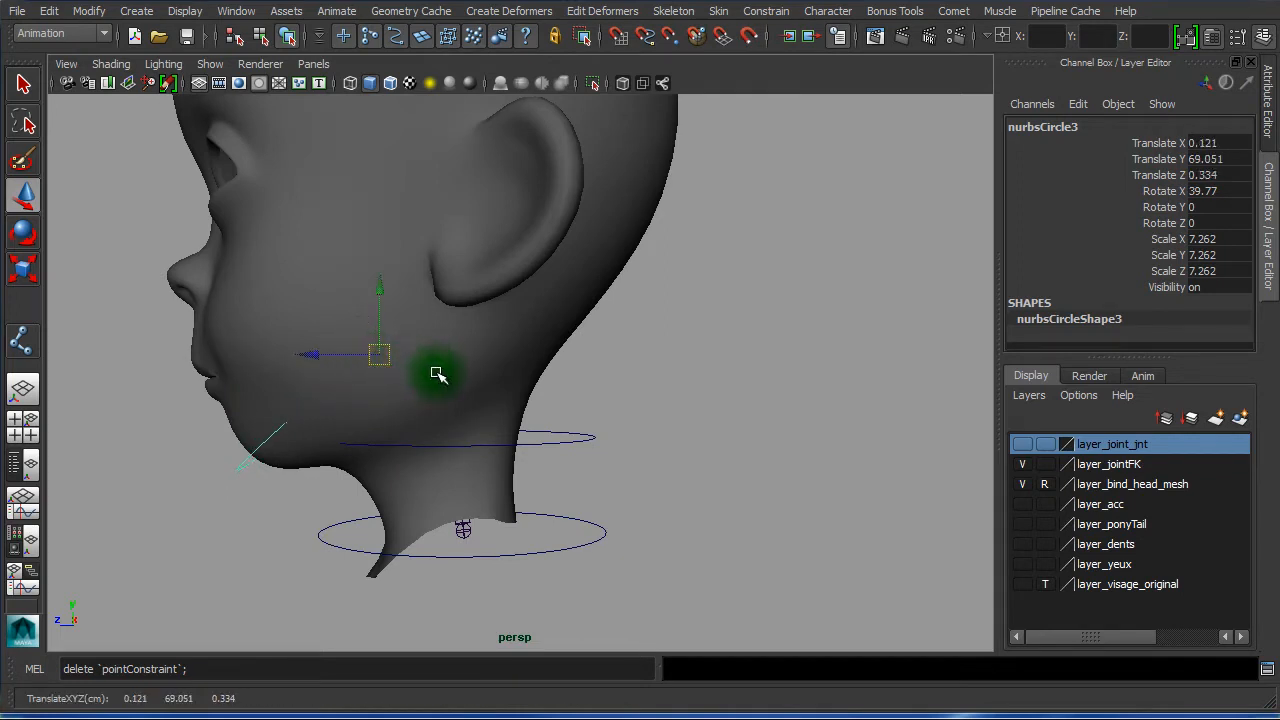
Stretch the jaw curve front to back so it reaches from the chin to just below the ears
alt+drag(437, 374, 509, 380)
key(e)
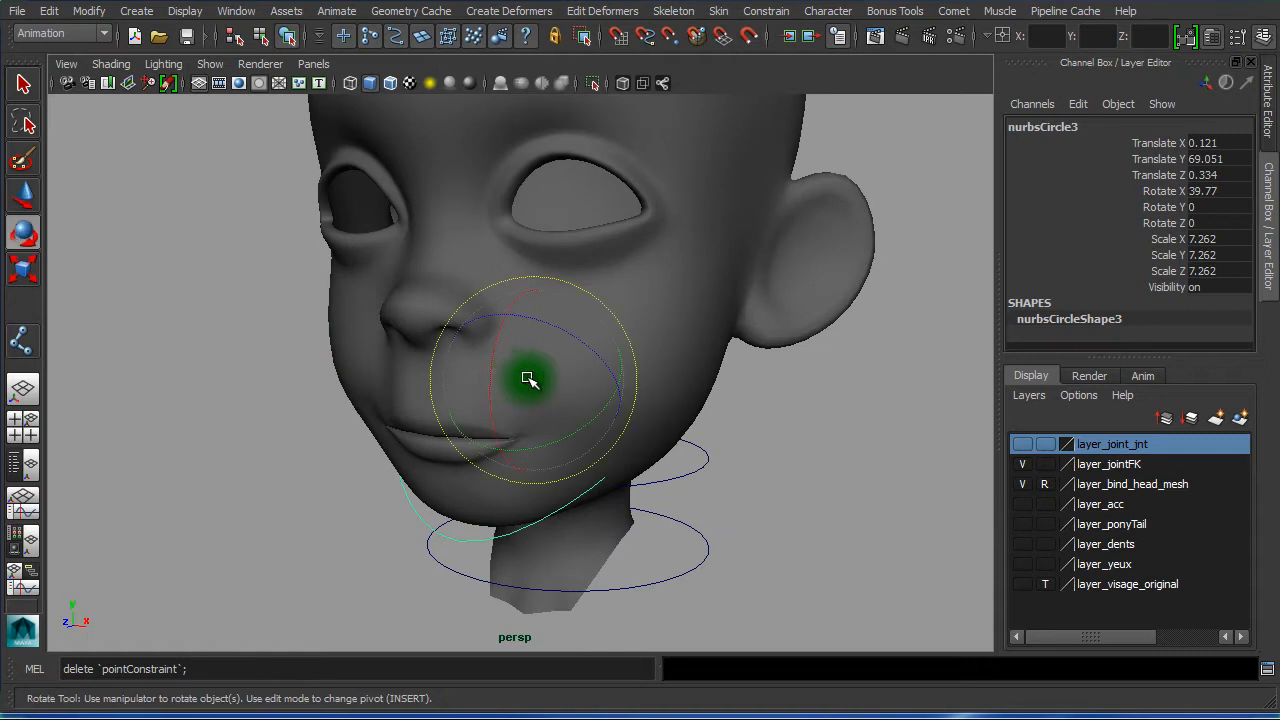
key(r)
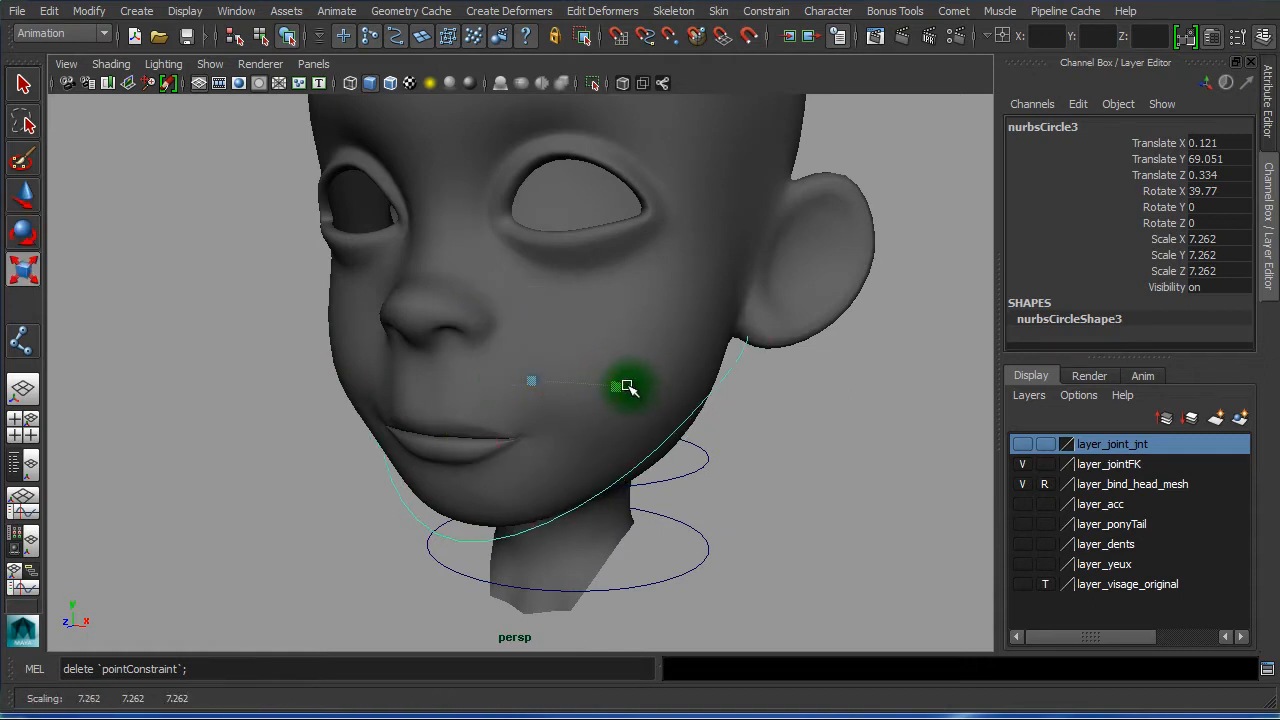
alt+drag(627, 388, 607, 436)
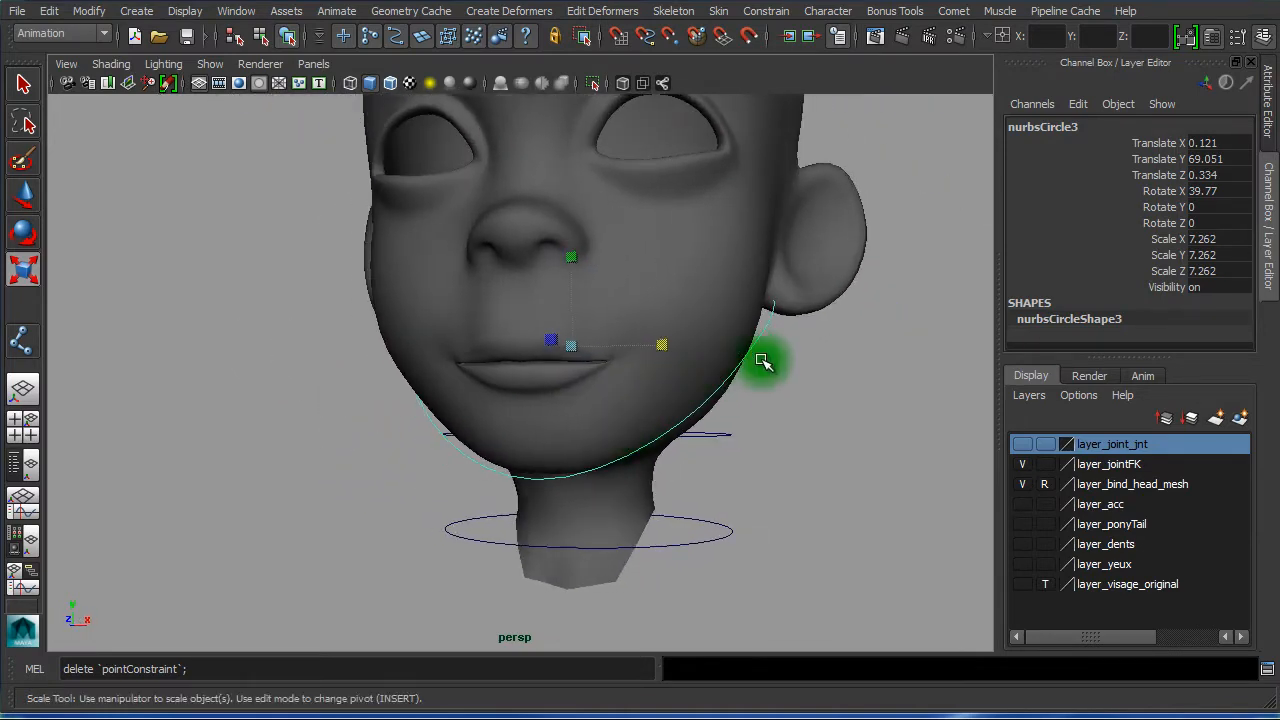
alt+drag(413, 413, 315, 408)
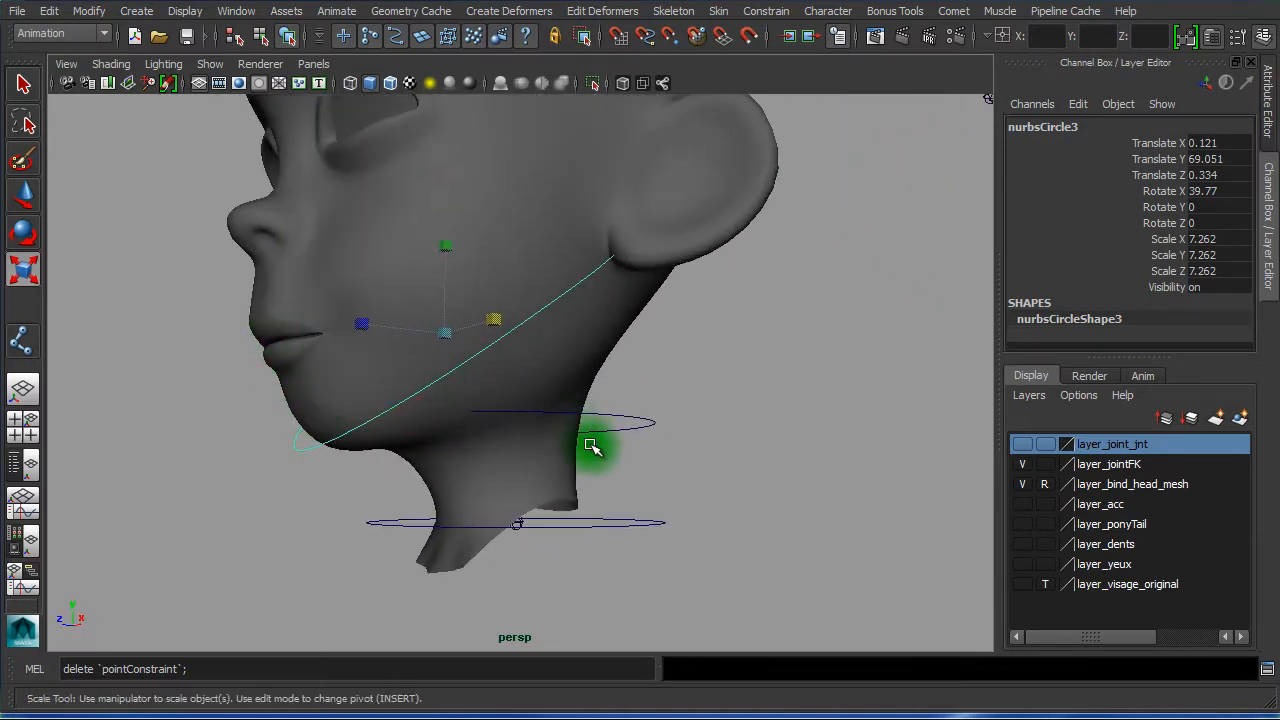
Align the jaw curve with the jaw joint in the side view at Rotate X 34.407, Translate Y 68.474 and Z 0.219
key(space)
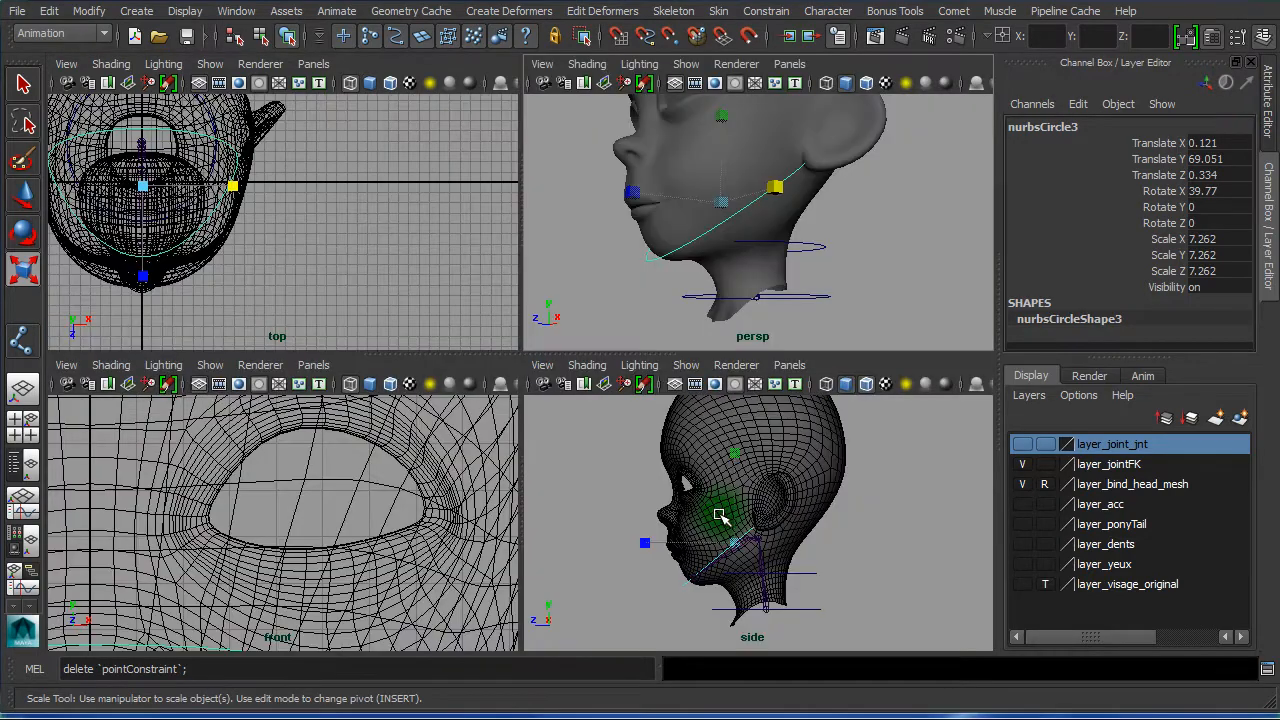
key(space)
alt+right_drag(118, 460, 623, 449)
alt+middle_drag(623, 449, 651, 289)
key(w)
key(e)
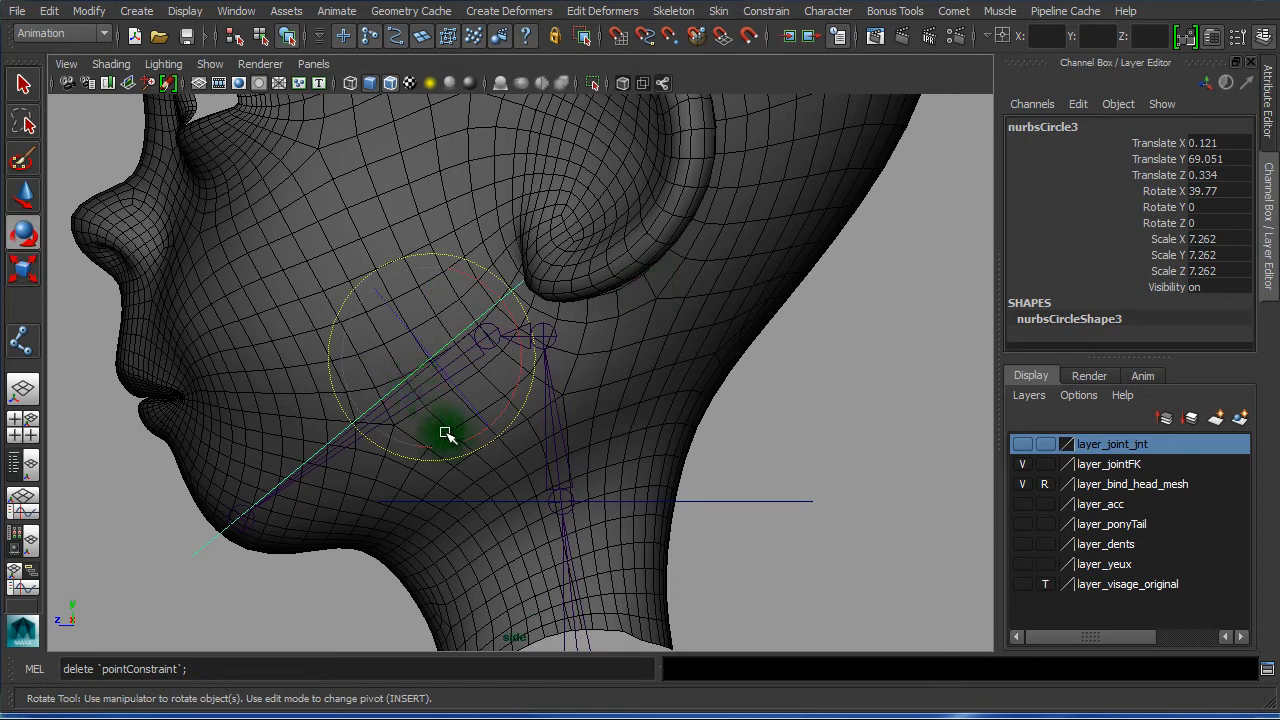
drag(455, 443, 452, 444)
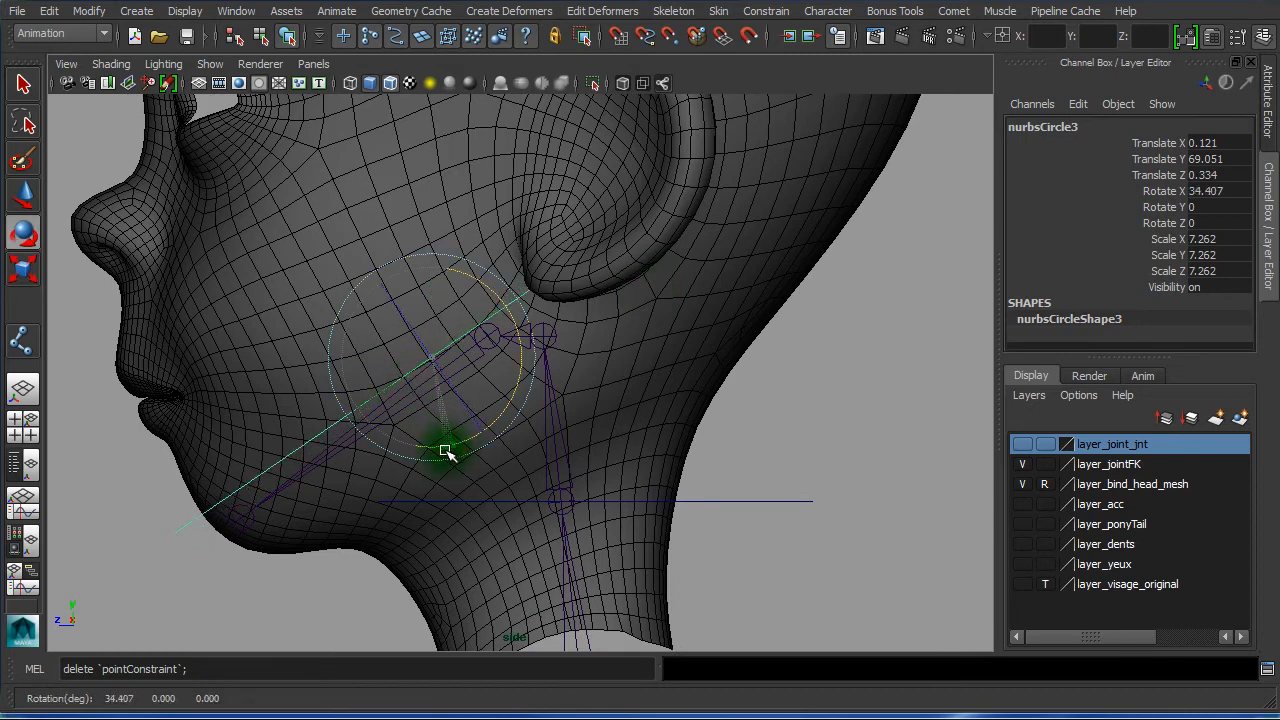
key(w)
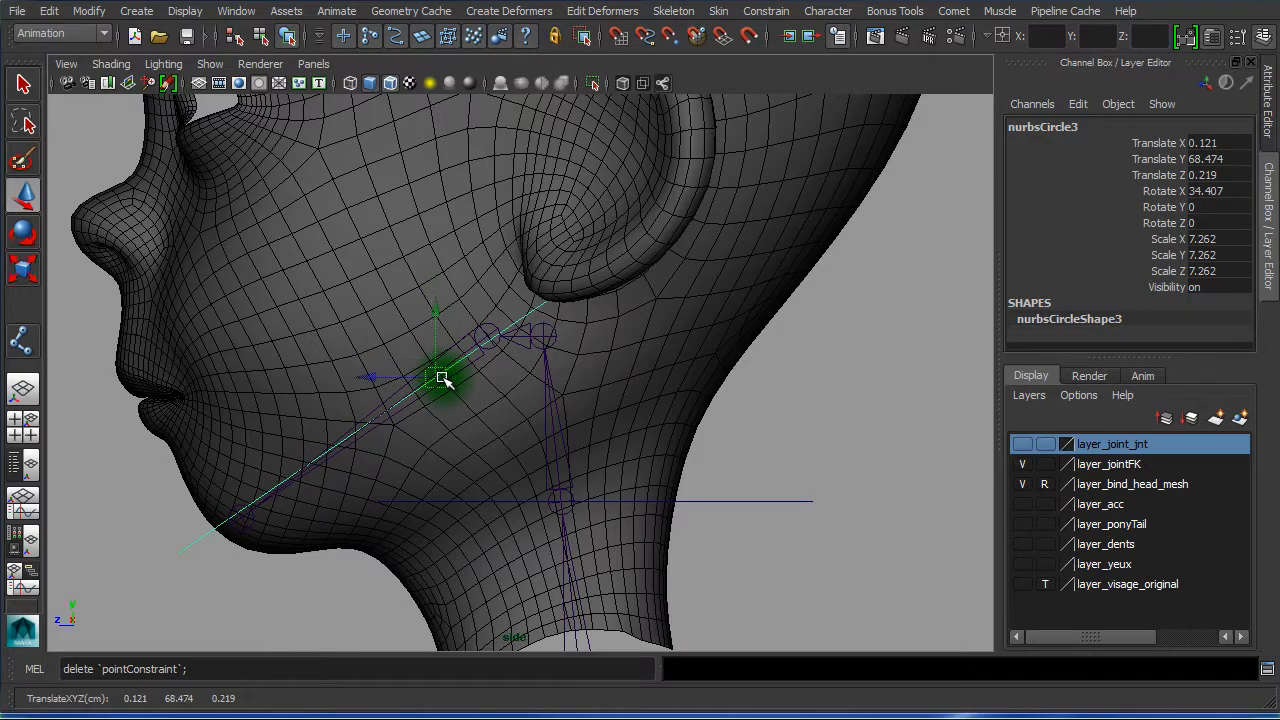
Scale the jaw curve uniformly to 7.552 in the perspective view so it clears the face
key(space)
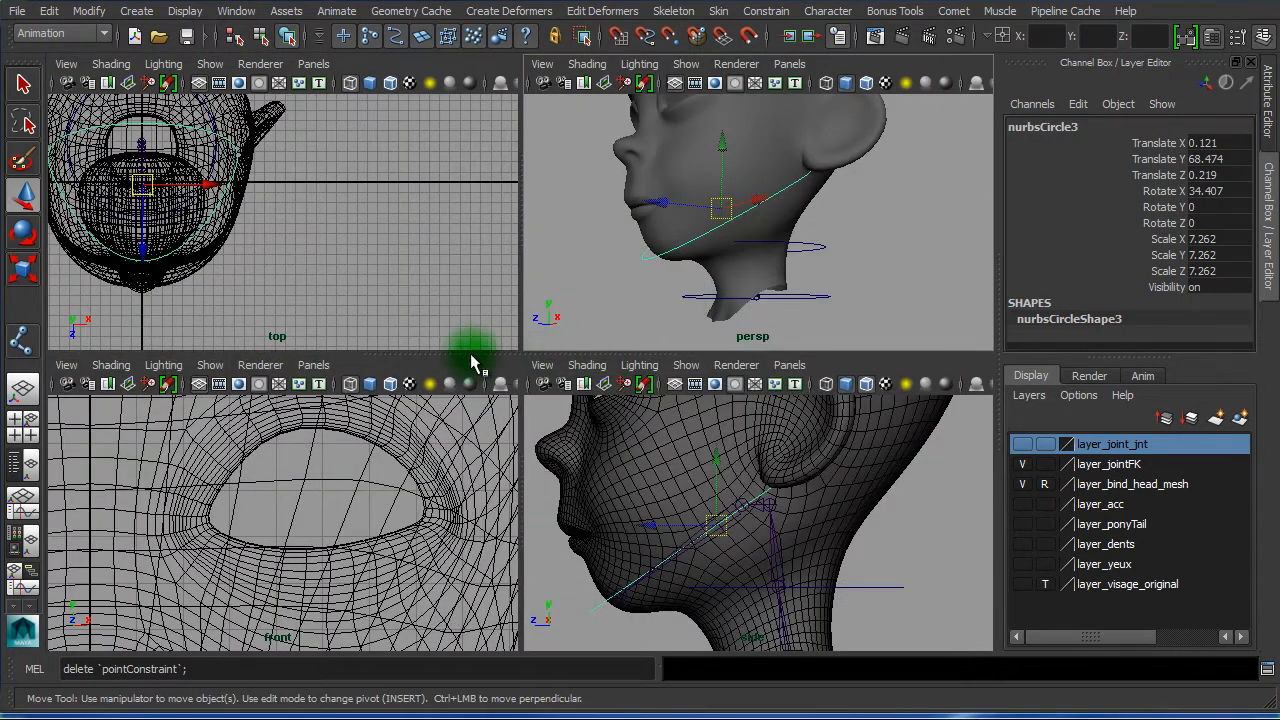
key(space)
alt+drag(543, 329, 691, 363)
key(r)
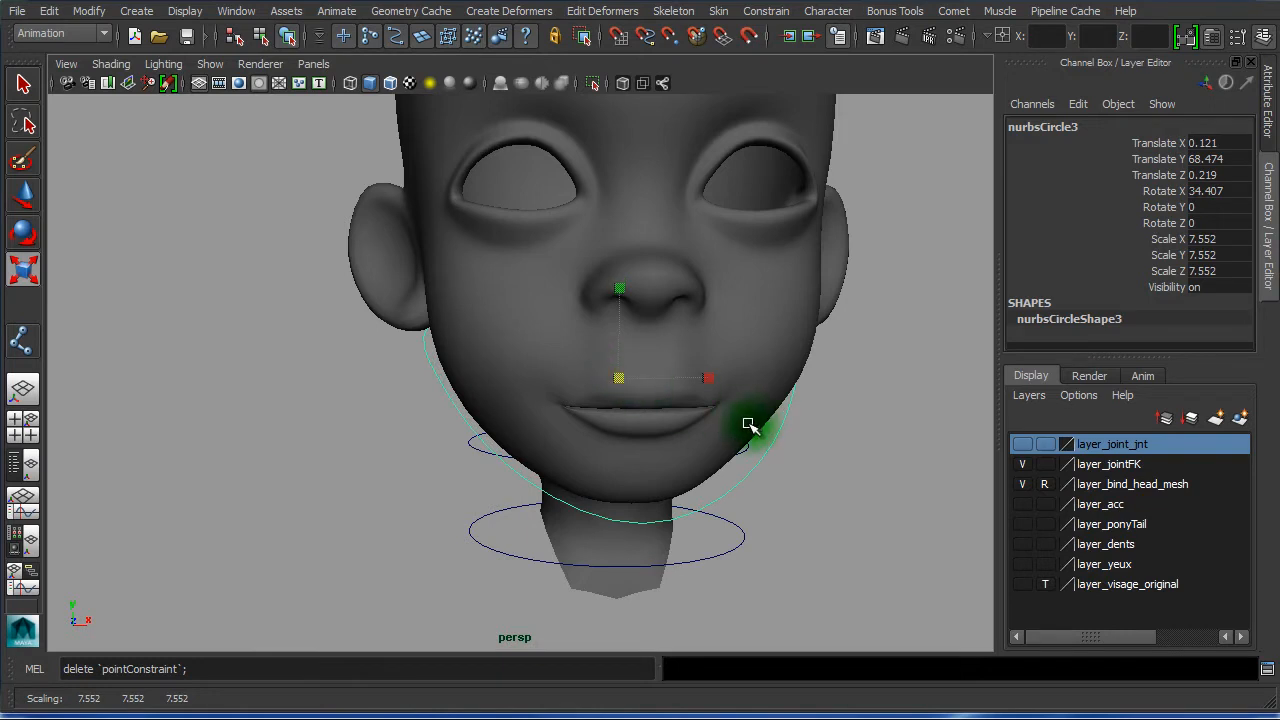
alt+drag(751, 426, 466, 383)
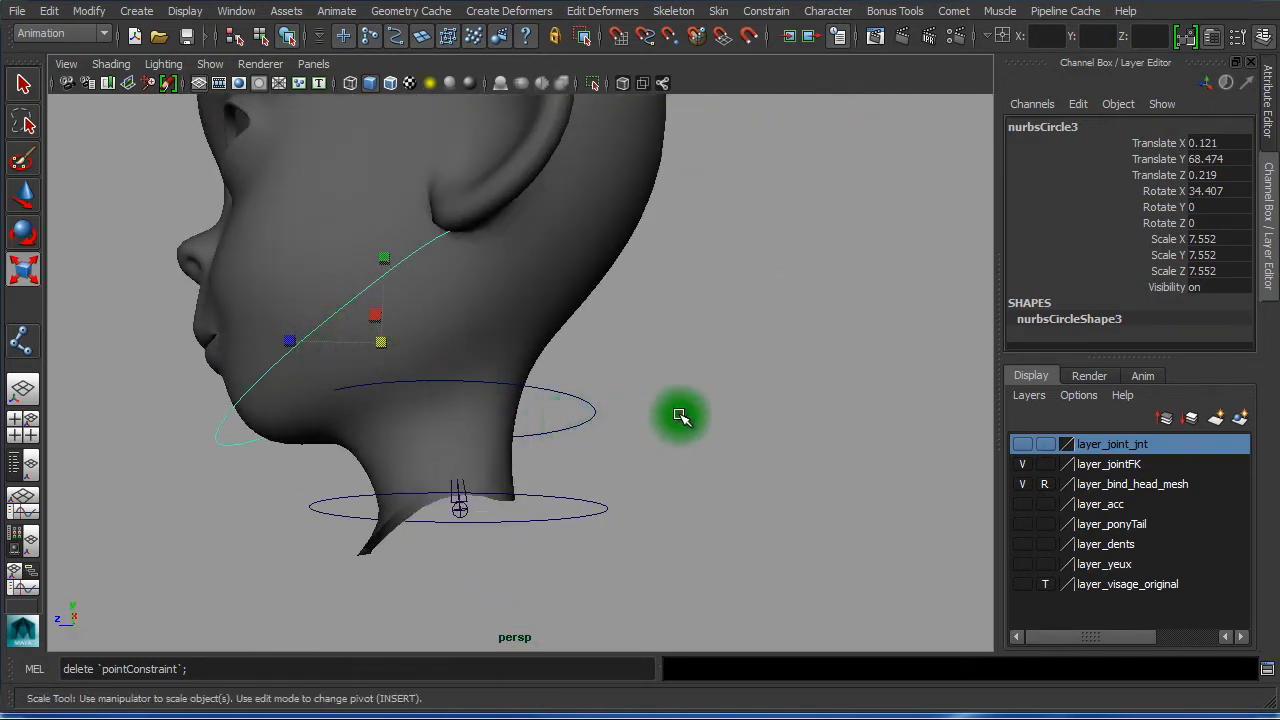
Duplicate the upper neck circle and move the copy above the head to about Y 96.223, Z -2.052 in the side view
click(680, 414)
drag(614, 400, 583, 422)
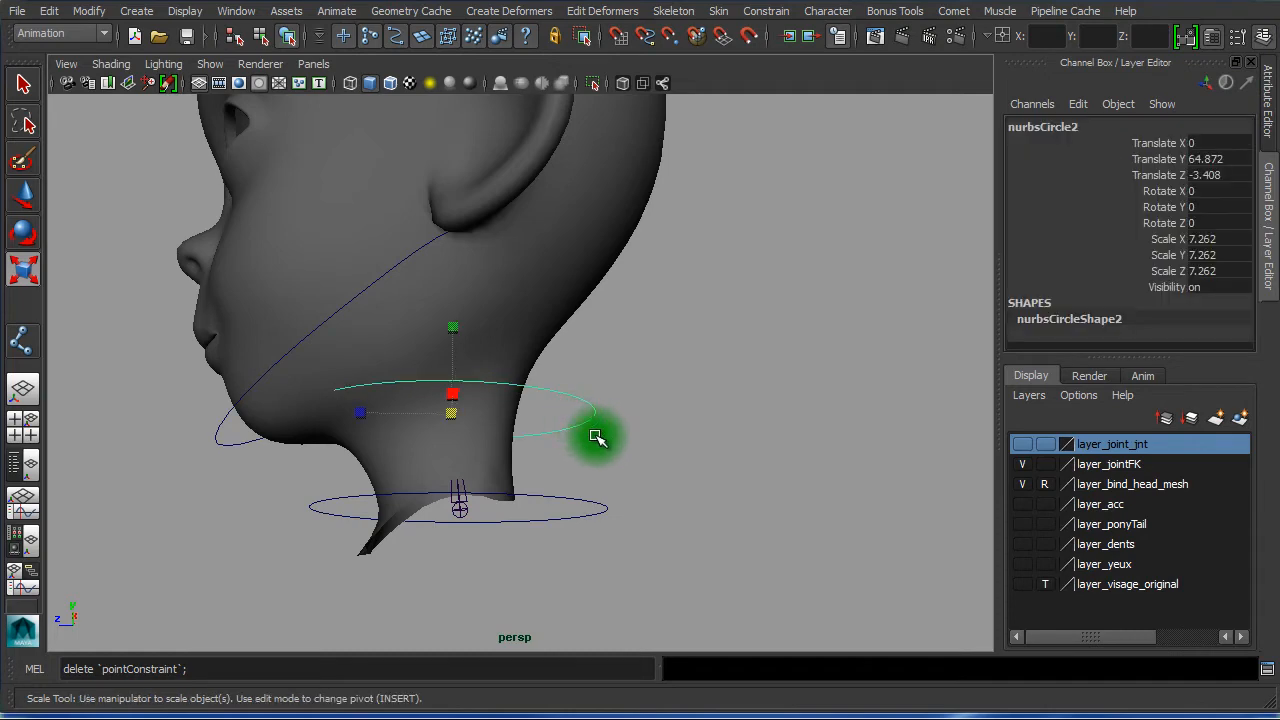
key(space)
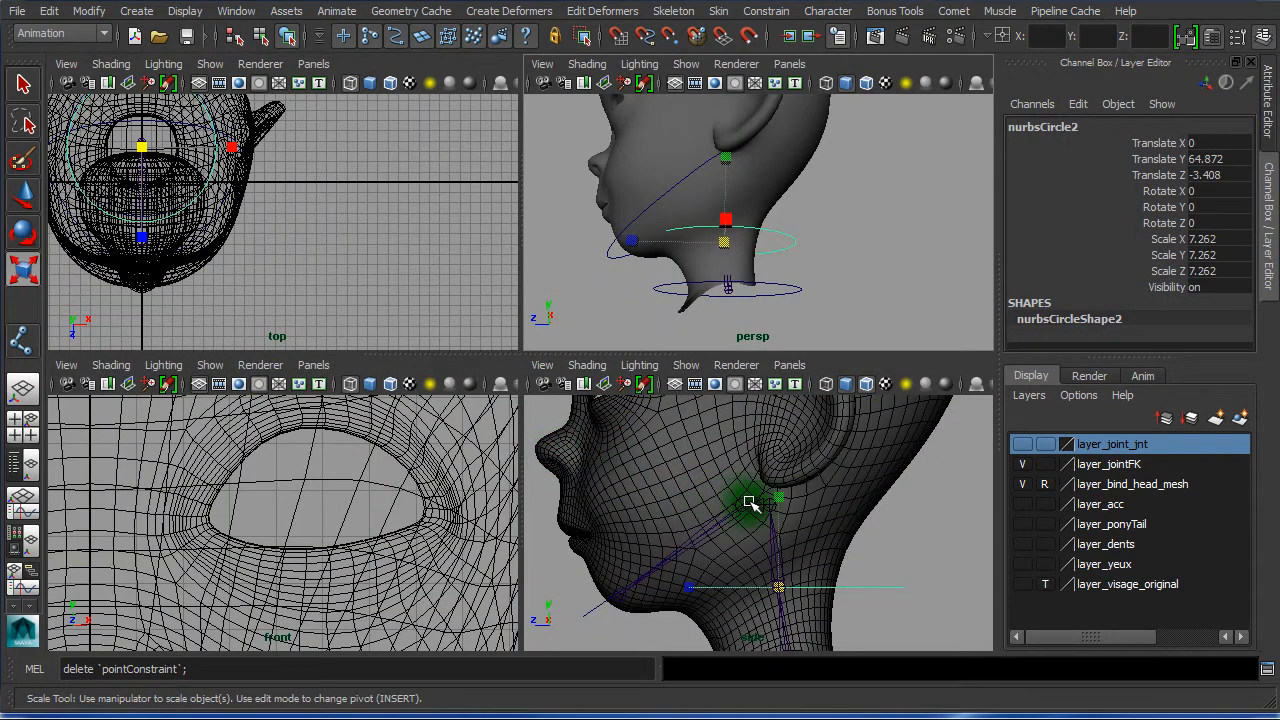
key(space)
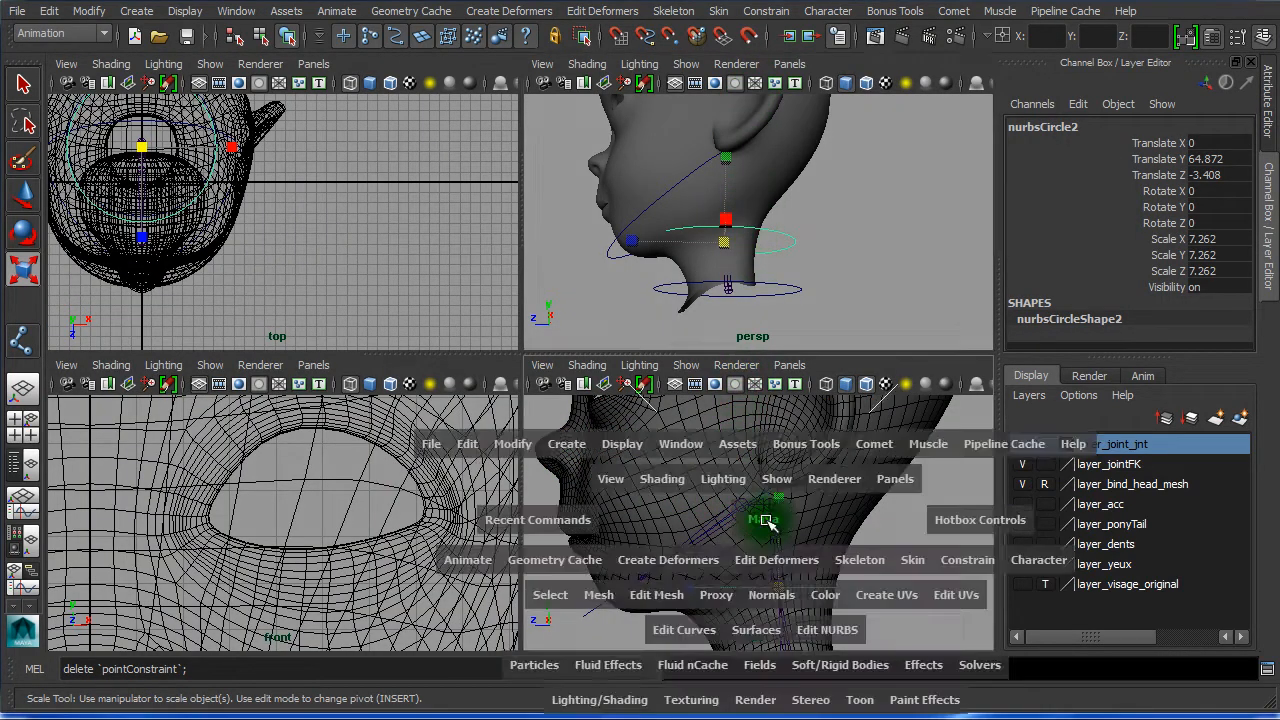
alt+right_drag(672, 476, 6, 335)
alt+right_drag(500, 386, 200, 341)
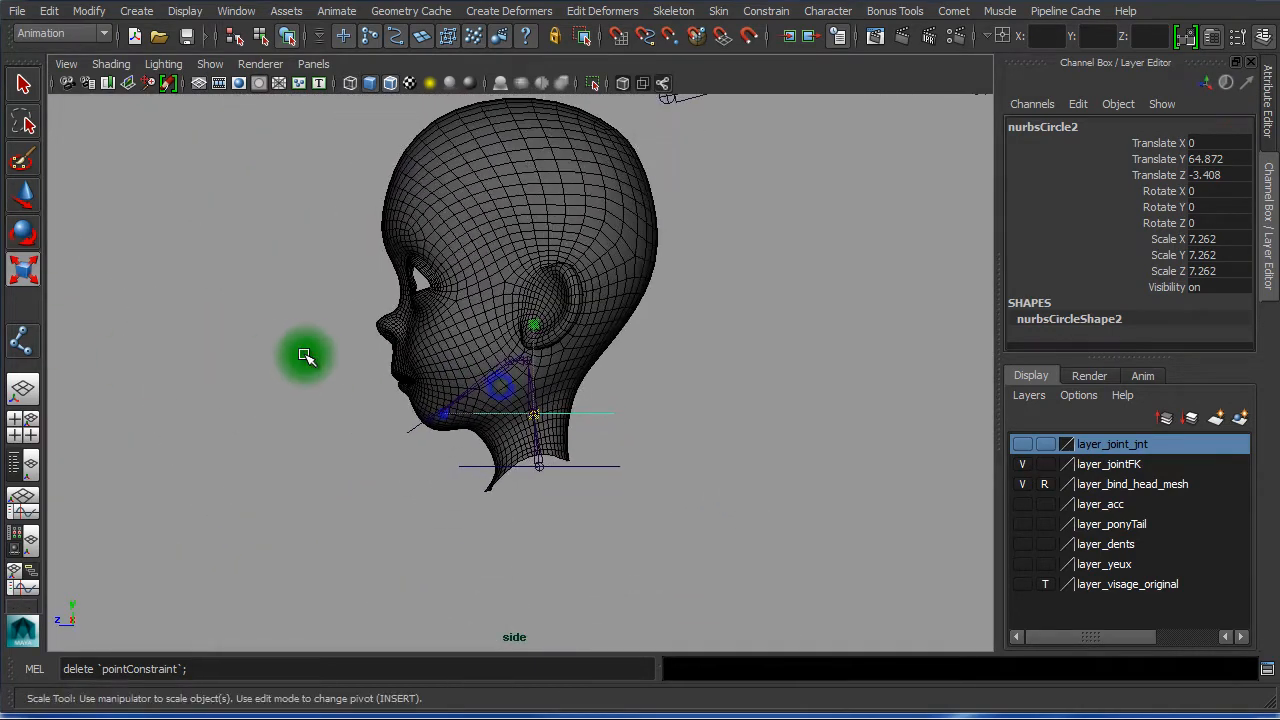
alt+middle_drag(337, 368, 330, 496)
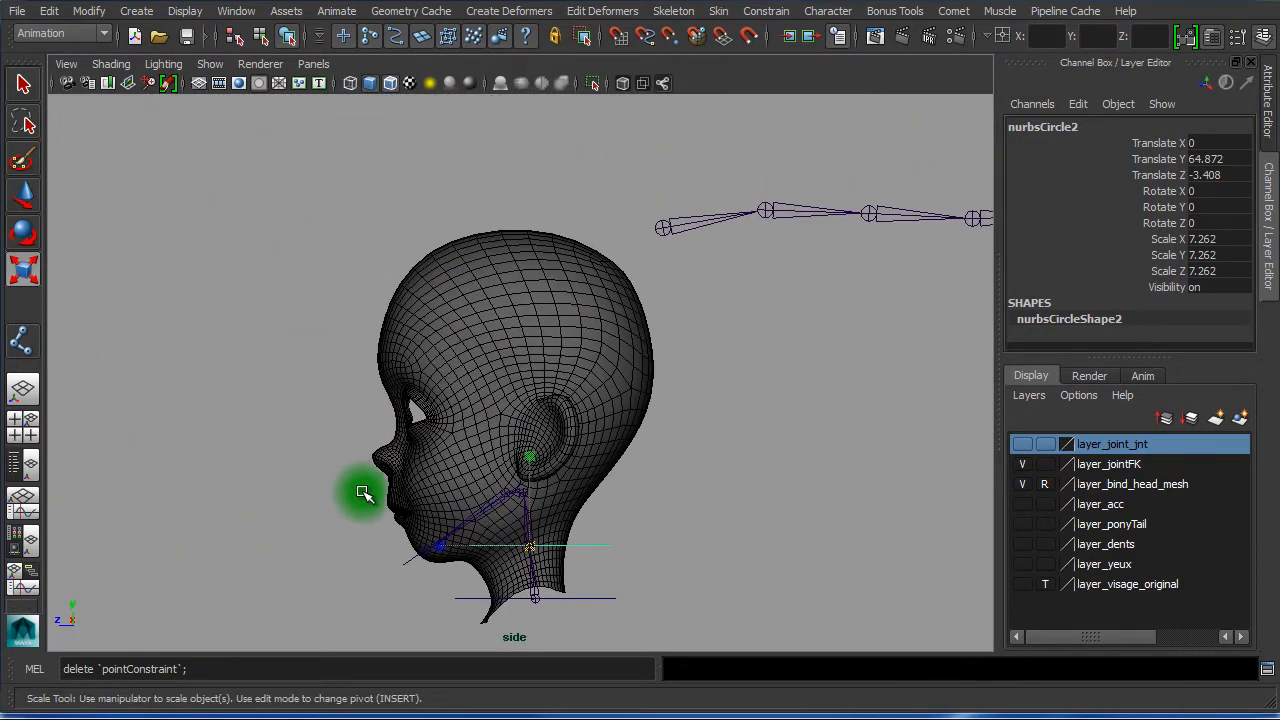
key(ctrl+d)
click(515, 543)
key(w)
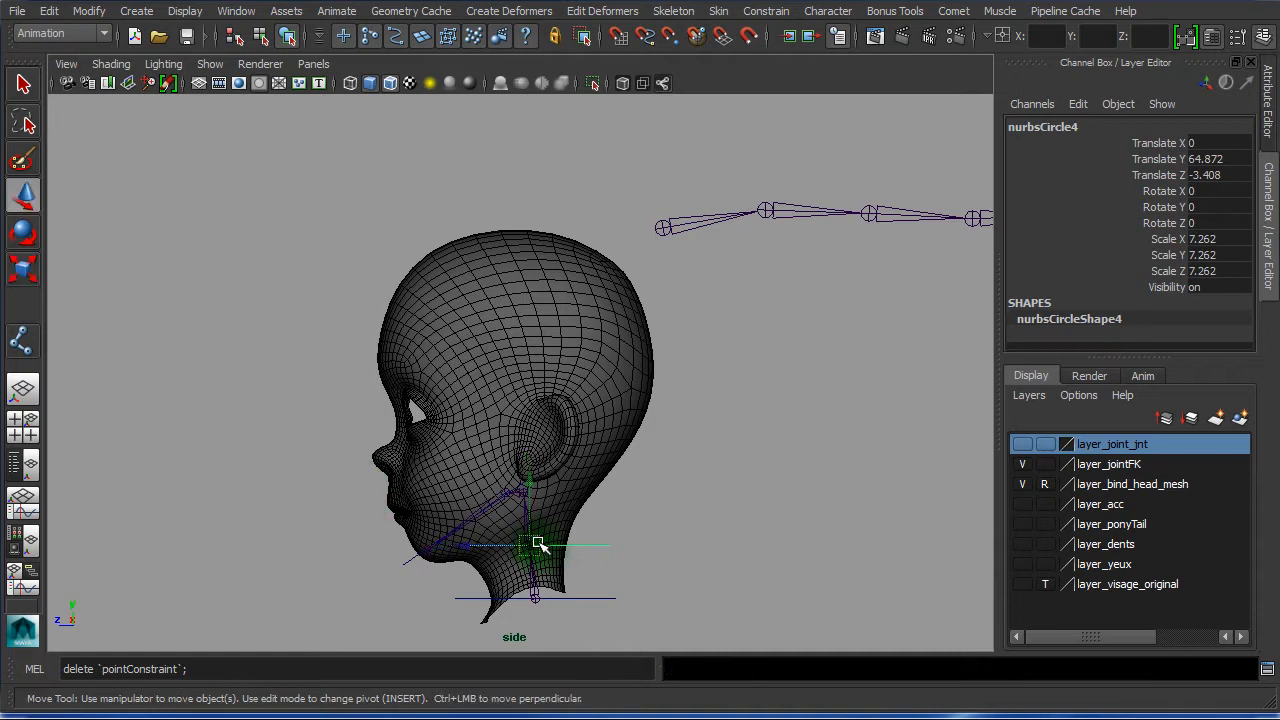
drag(537, 548, 533, 165)
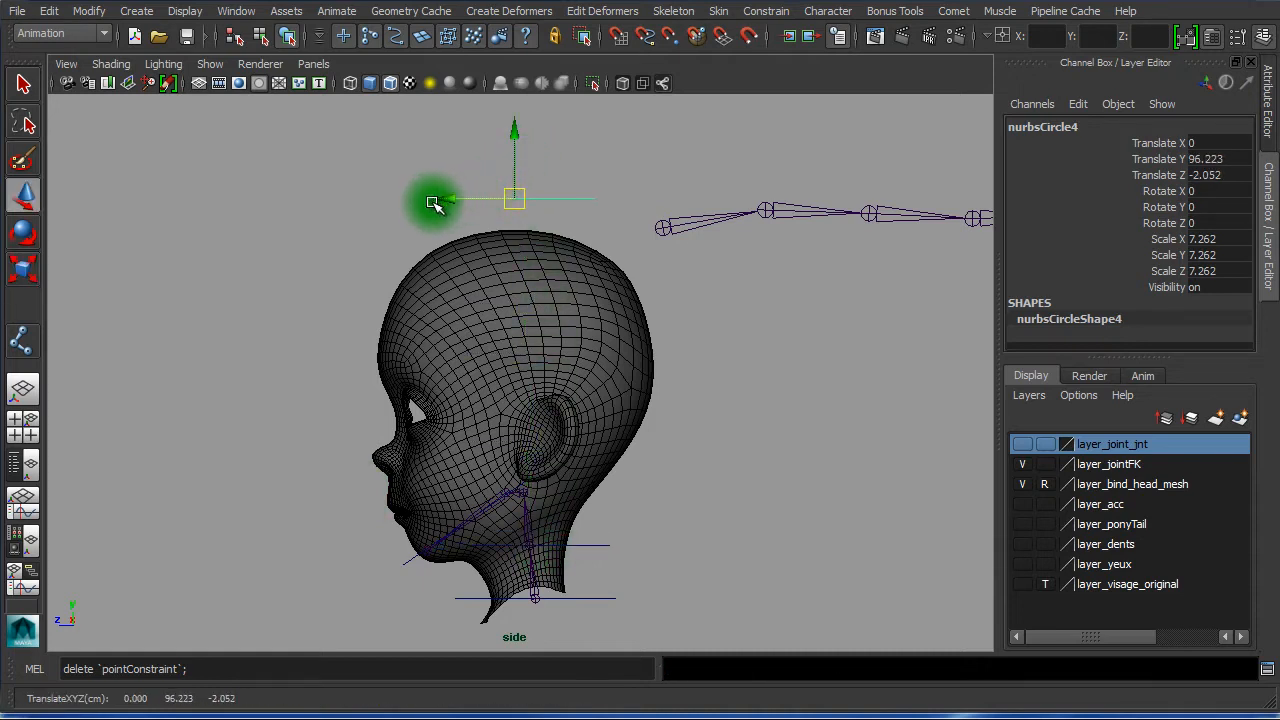
Stretch the circle above the head front to back beyond the skull's width and shift it forward to Z 3.007
key(r)
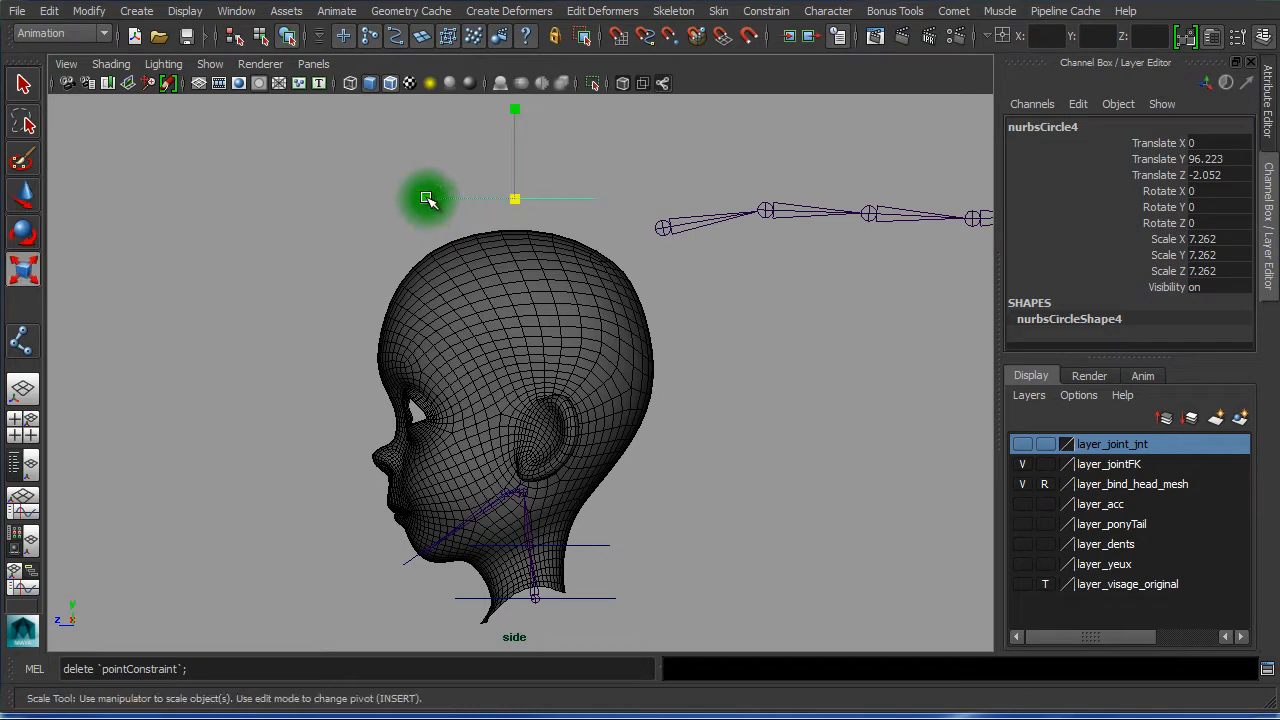
drag(427, 199, 256, 192)
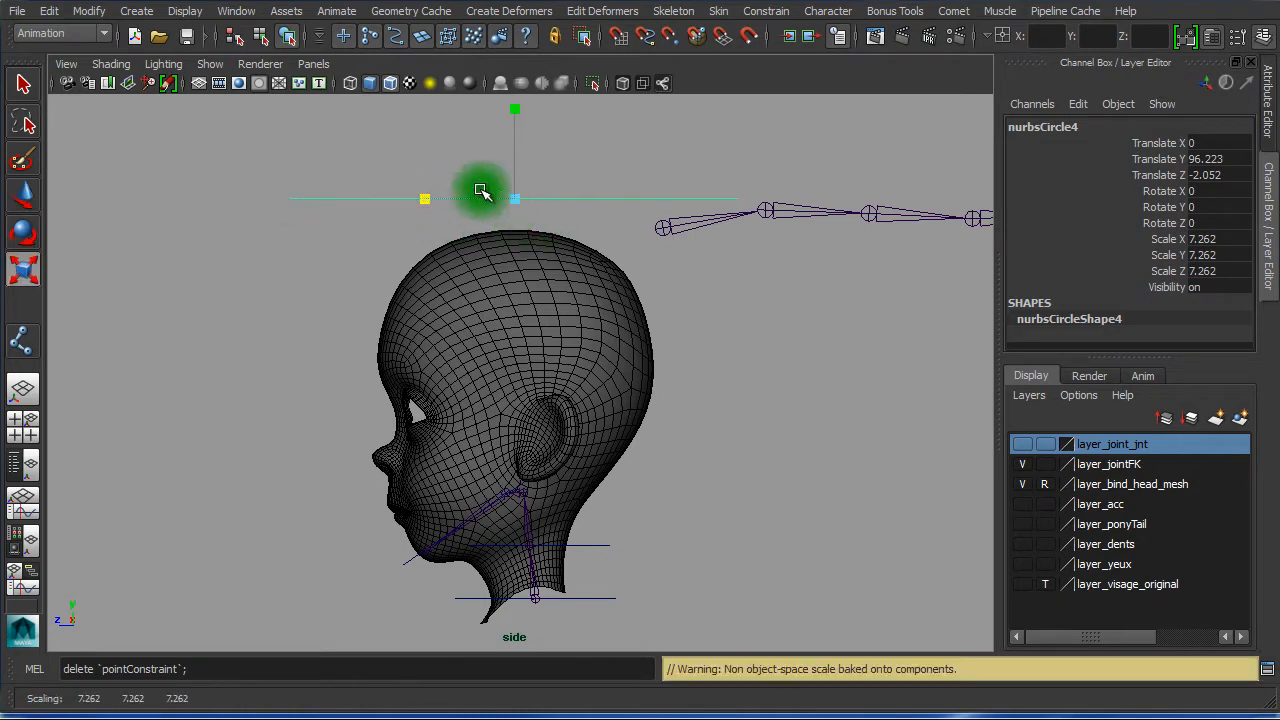
right_drag(475, 199, 303, 195)
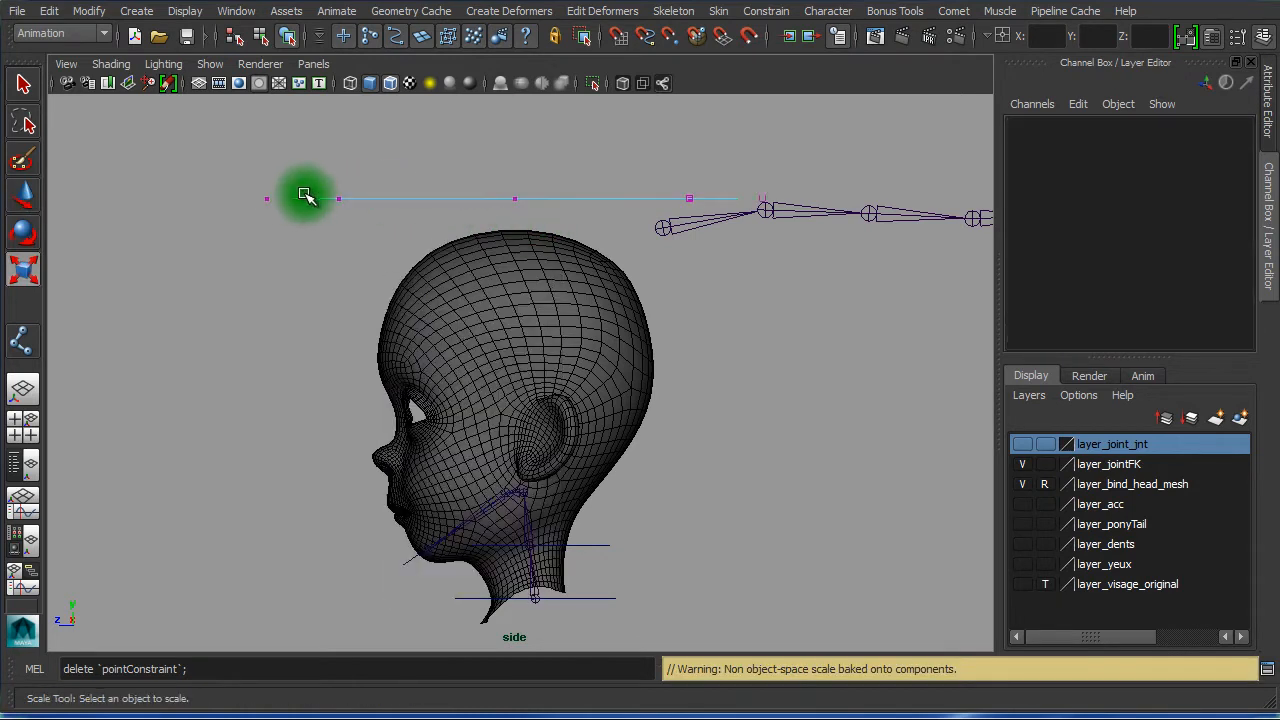
drag(330, 164, 740, 302)
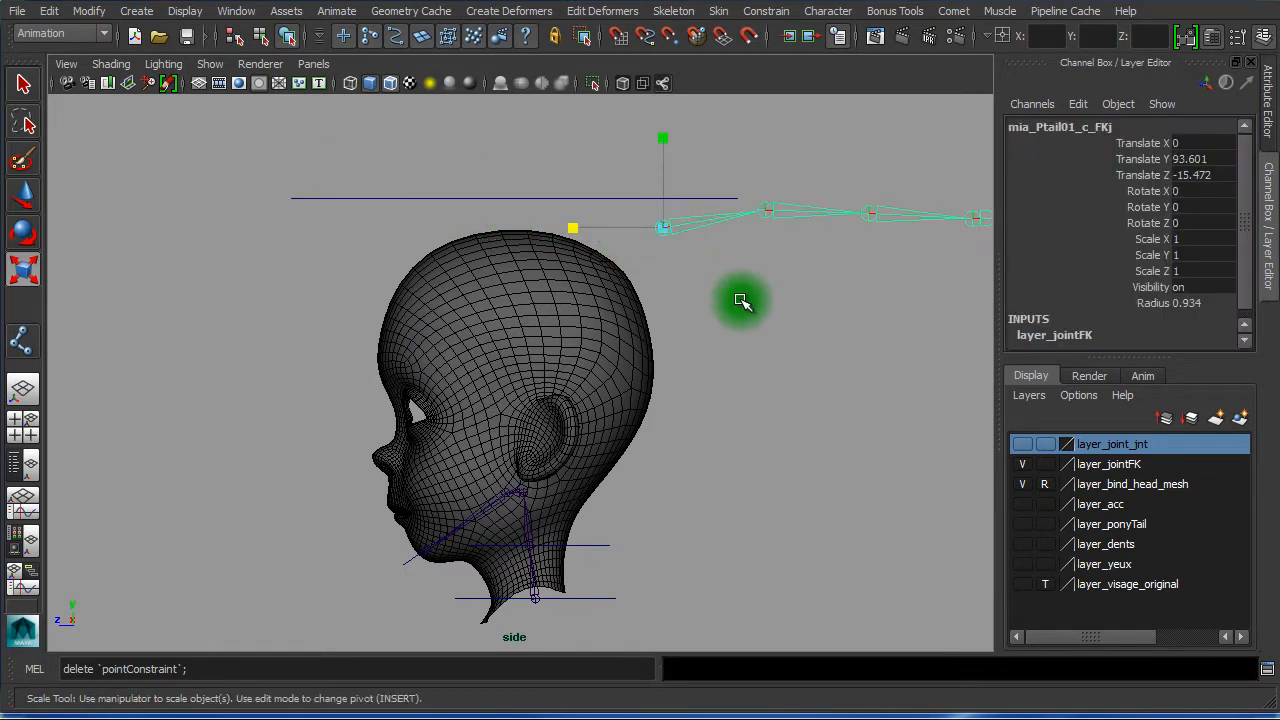
click(433, 206)
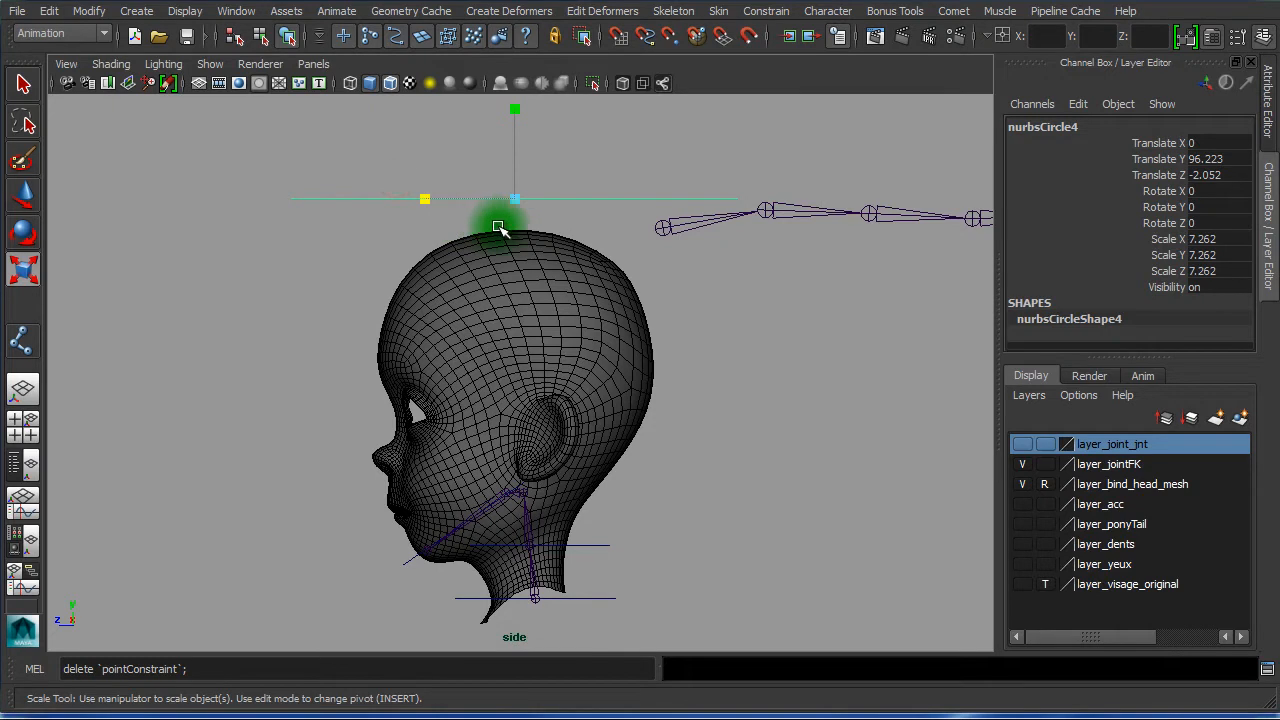
key(w)
drag(517, 205, 461, 198)
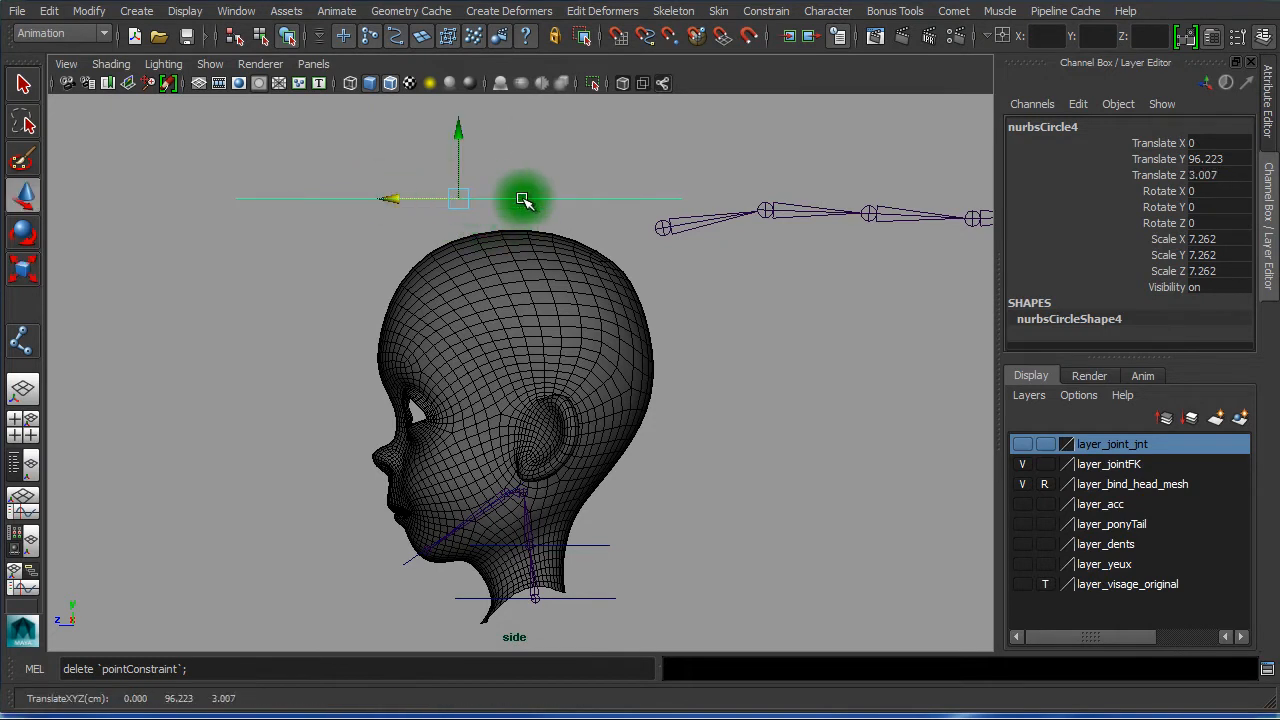
Bend the circle above the head into a shallow arch by raising its inner CVs, lifting the middle ones to about Y 102.638
right_drag(447, 200, 340, 199)
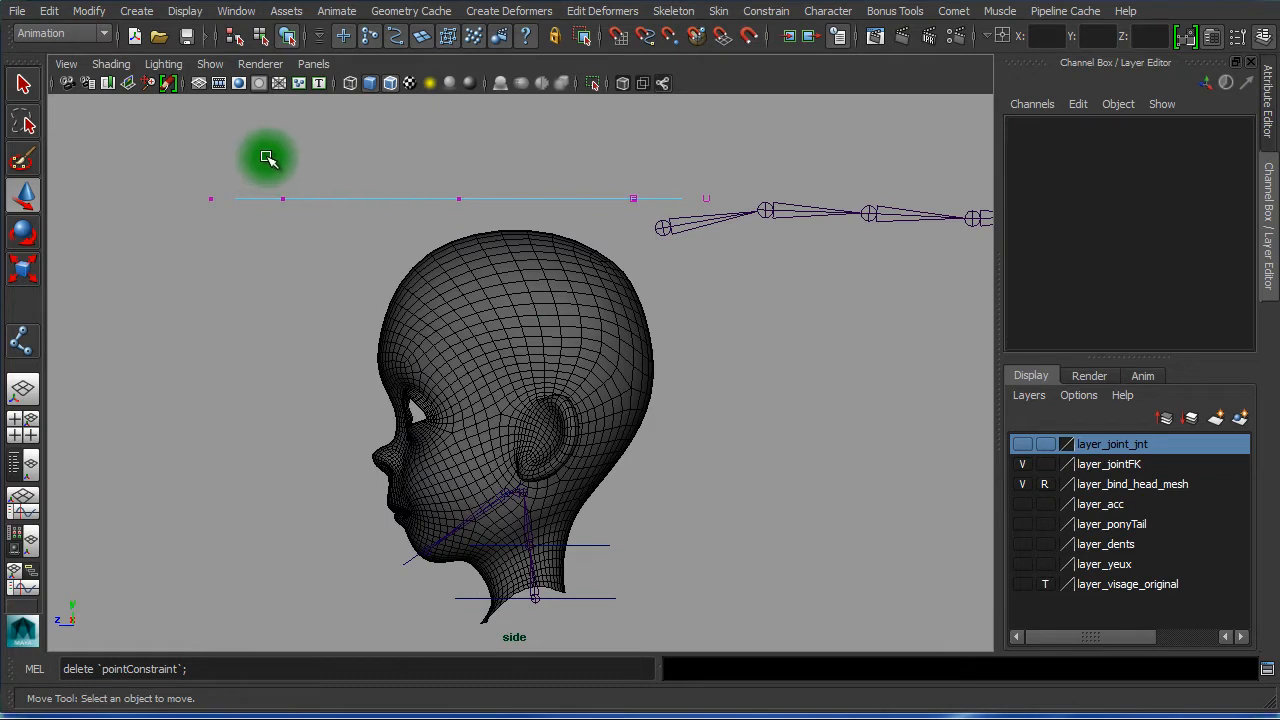
drag(262, 159, 648, 217)
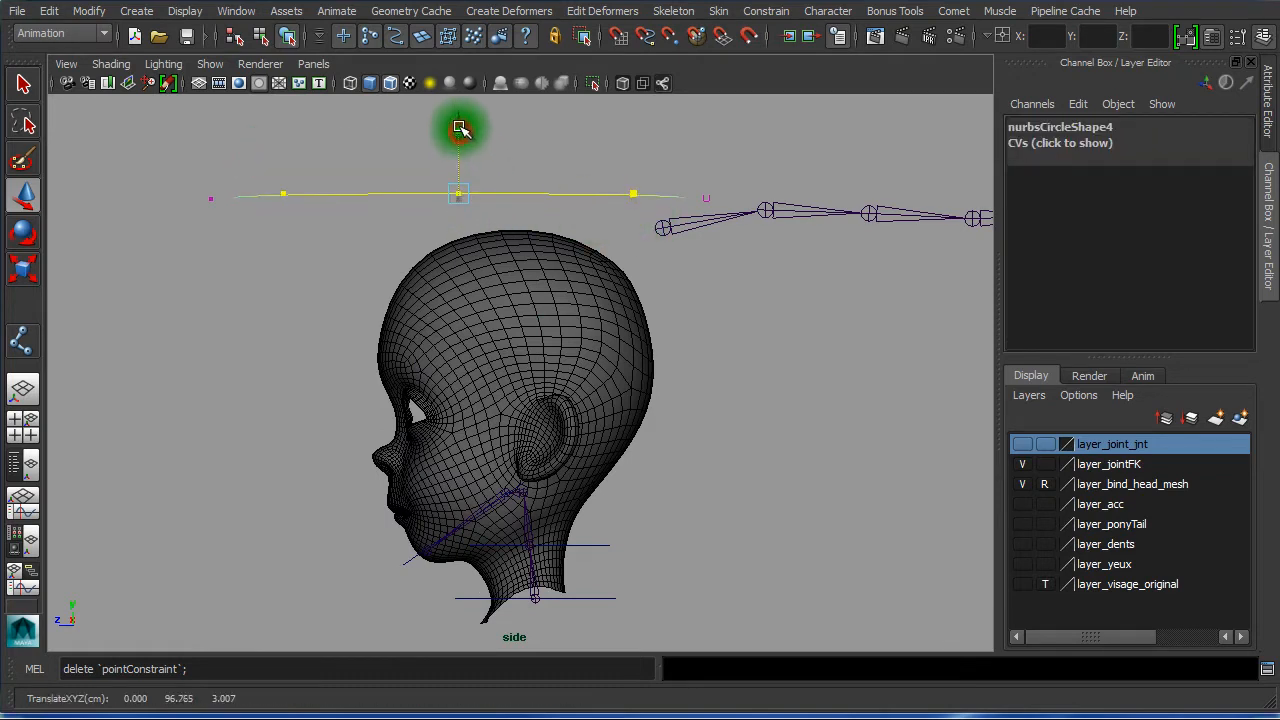
drag(461, 120, 459, 104)
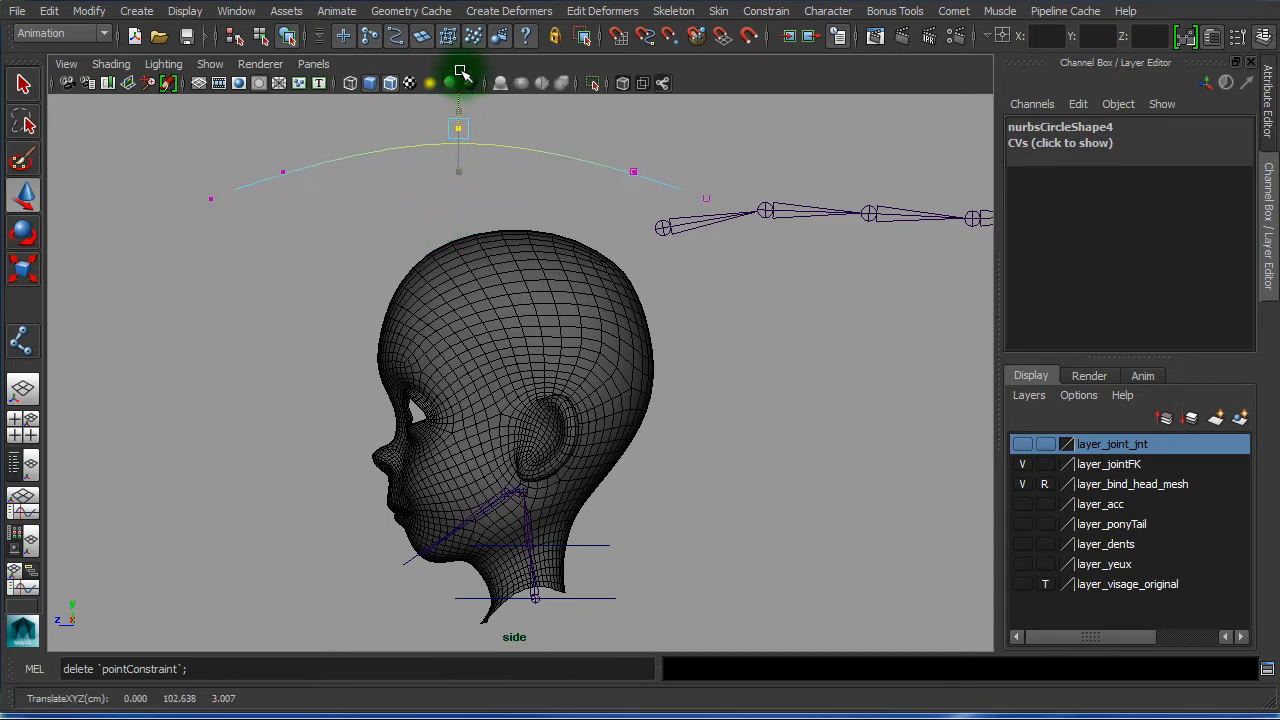
Deepen the arch above the head by raising its inner CVs to about Y 108.319 and the middle CVs to about Y 112.863
alt+right_drag(300, 200, 494, 248)
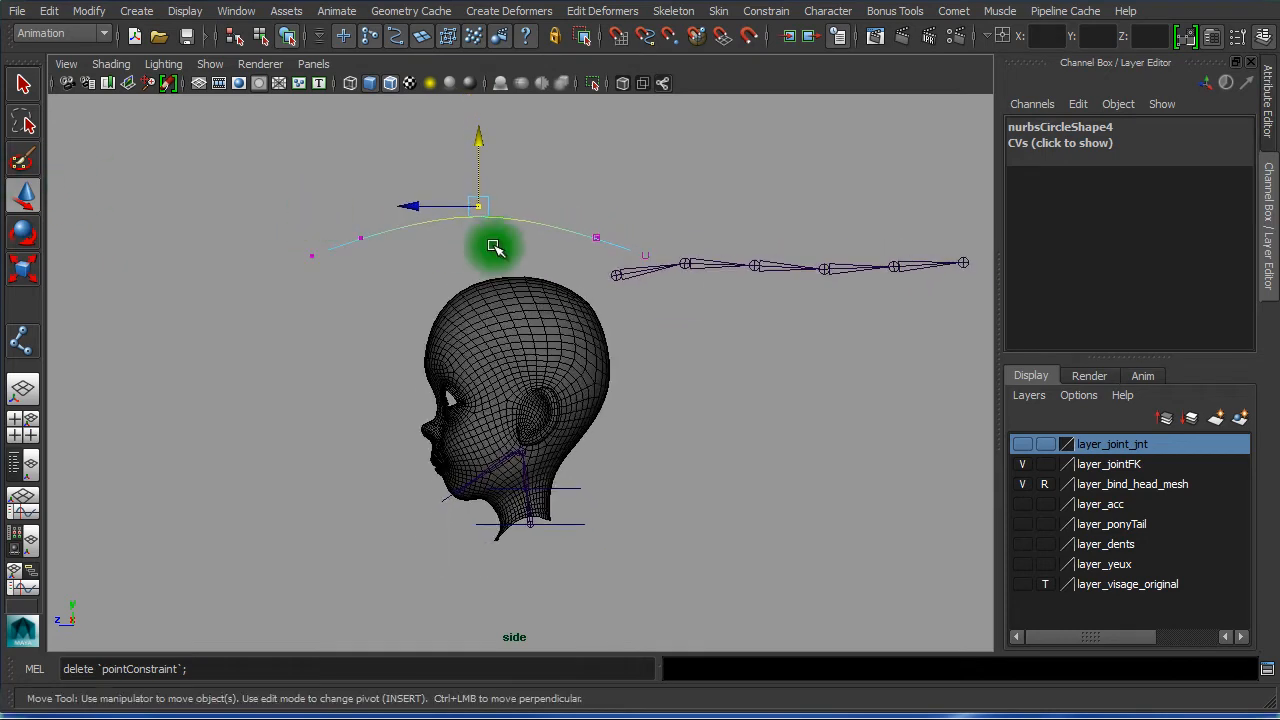
click(600, 195)
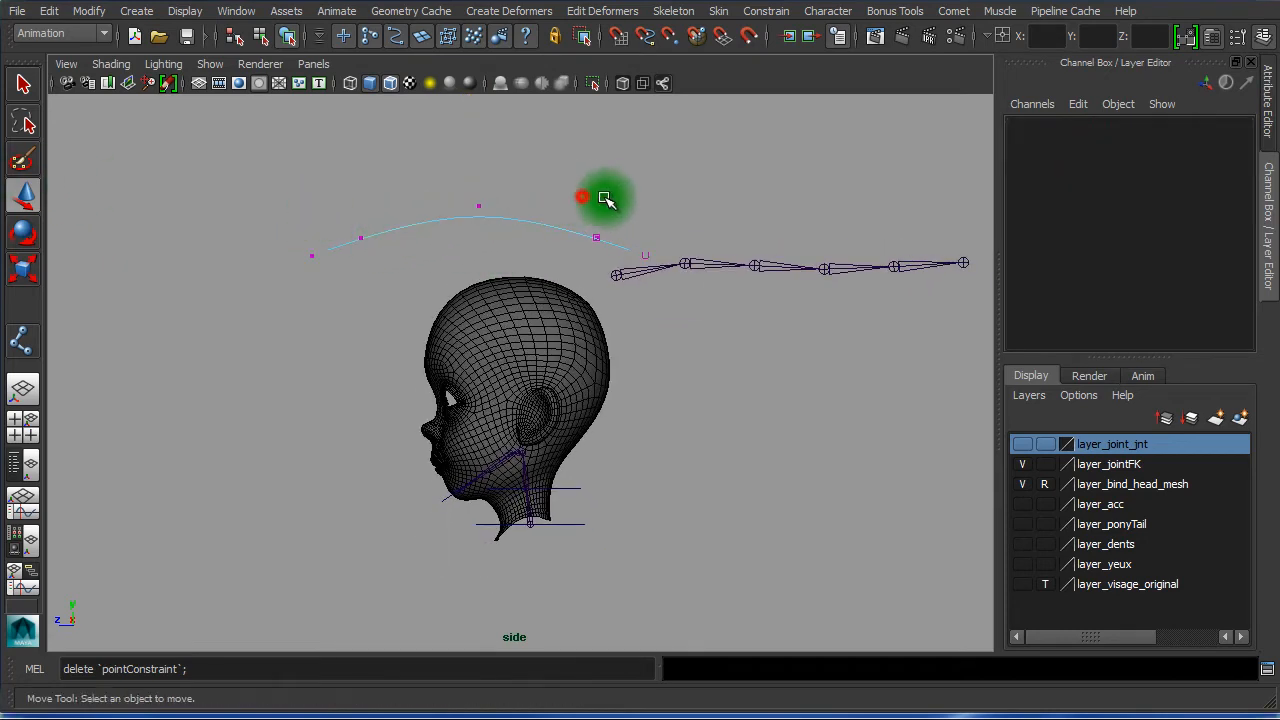
drag(615, 190, 337, 263)
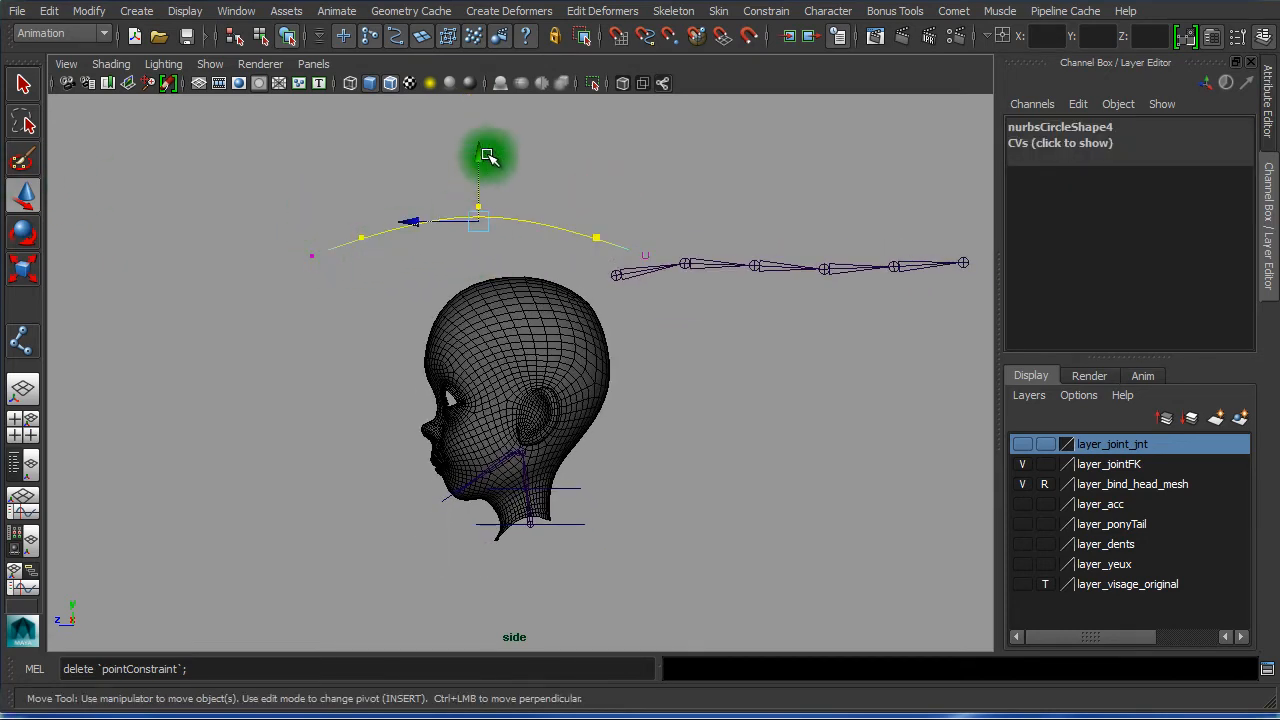
drag(485, 155, 486, 106)
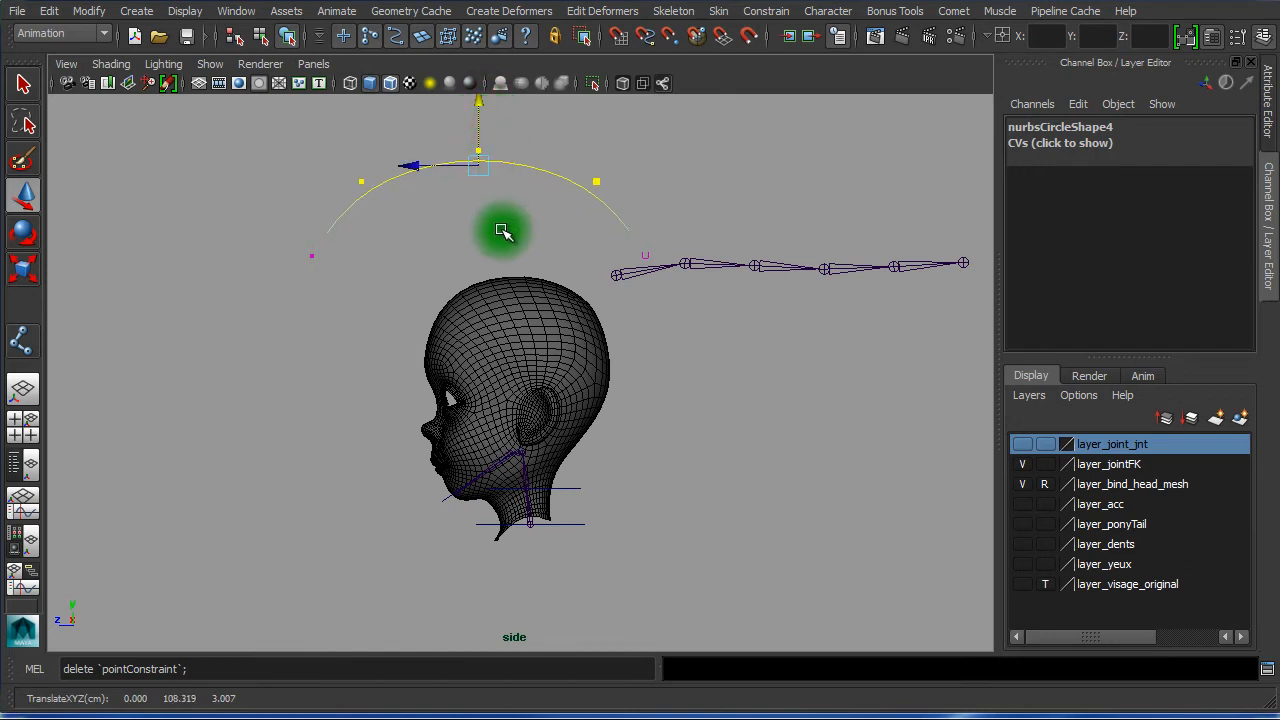
click(482, 148)
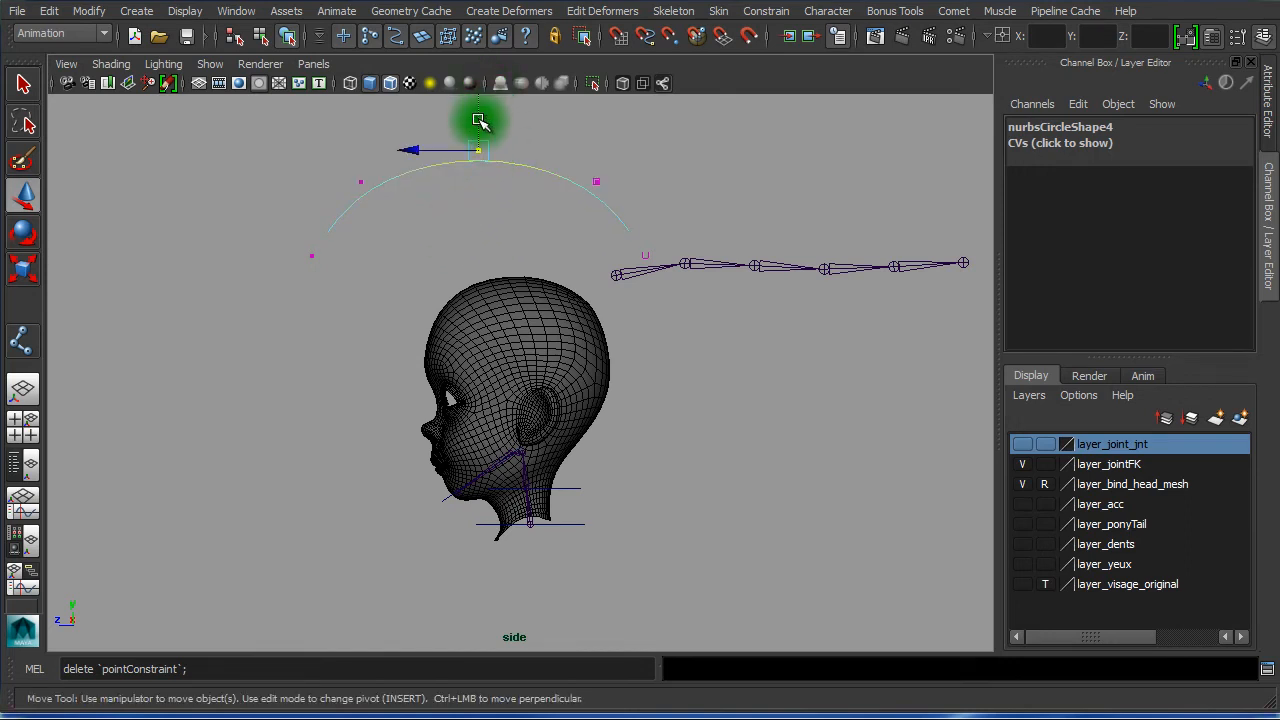
drag(477, 120, 482, 103)
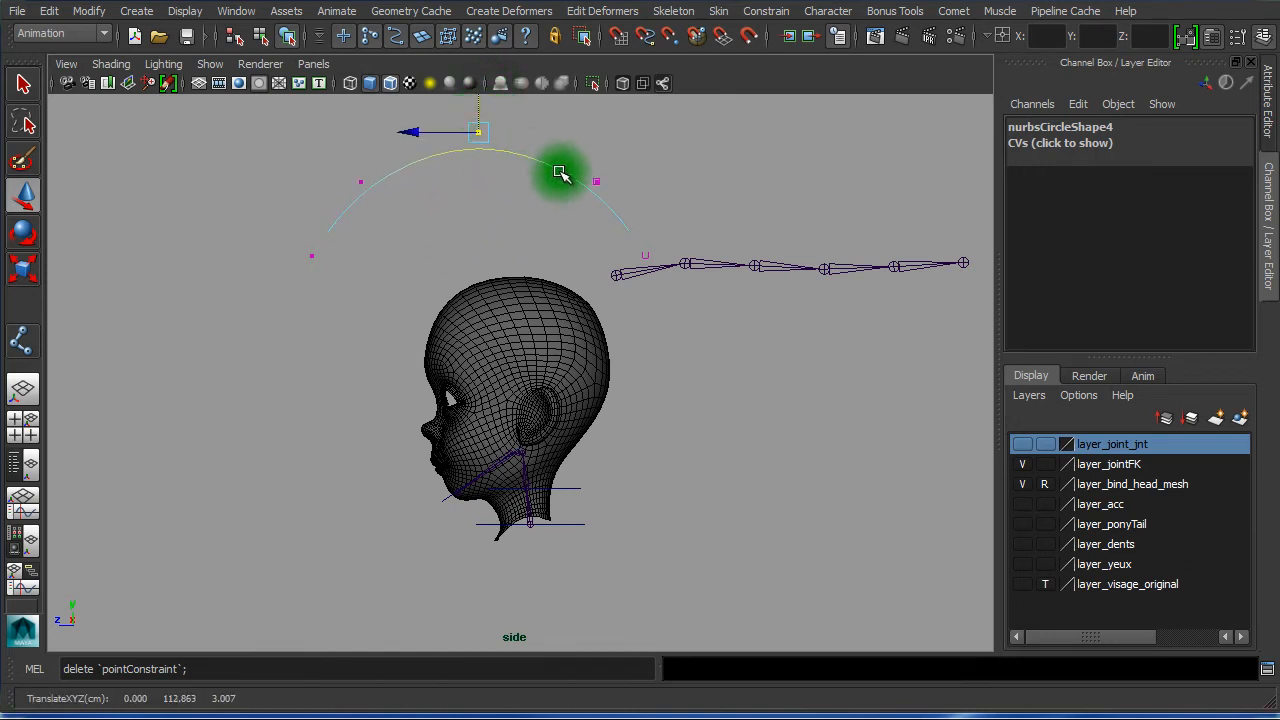
Return the arched curve to object mode, undo the stray CV move and clear the selection
right_drag(561, 174, 600, 146)
drag(571, 146, 527, 201)
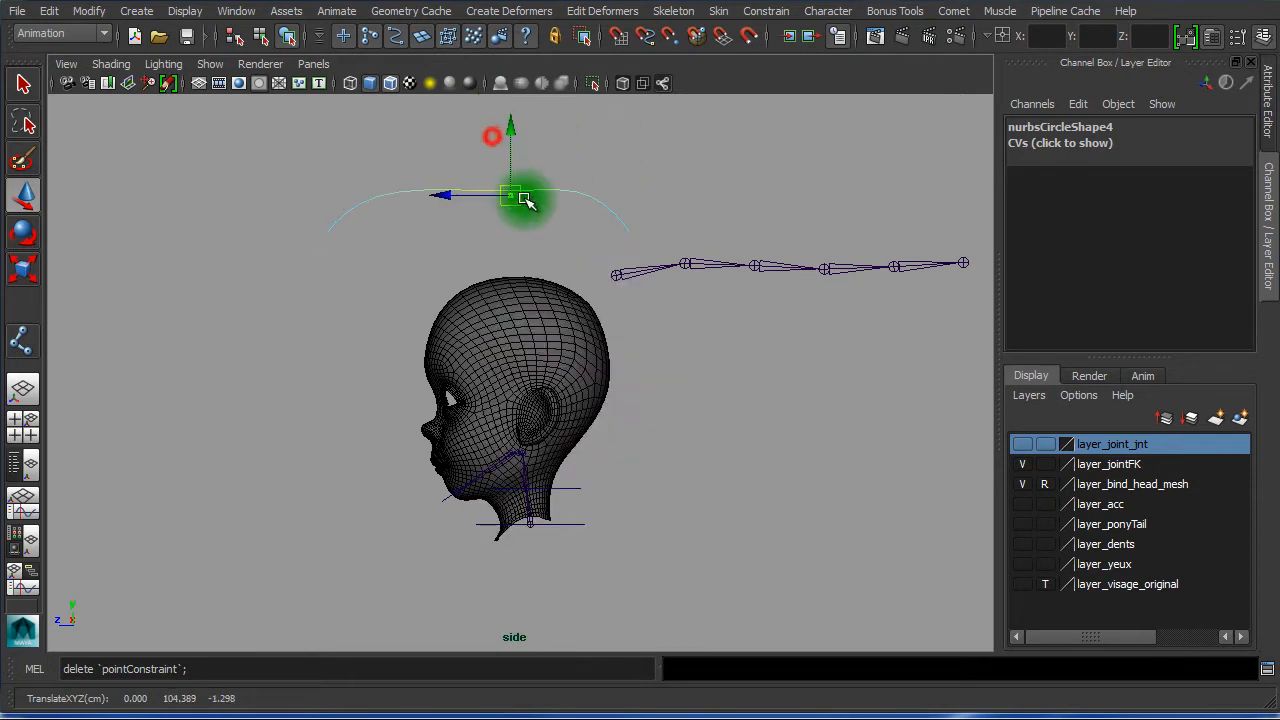
key(ctrl+z)
click(614, 173)
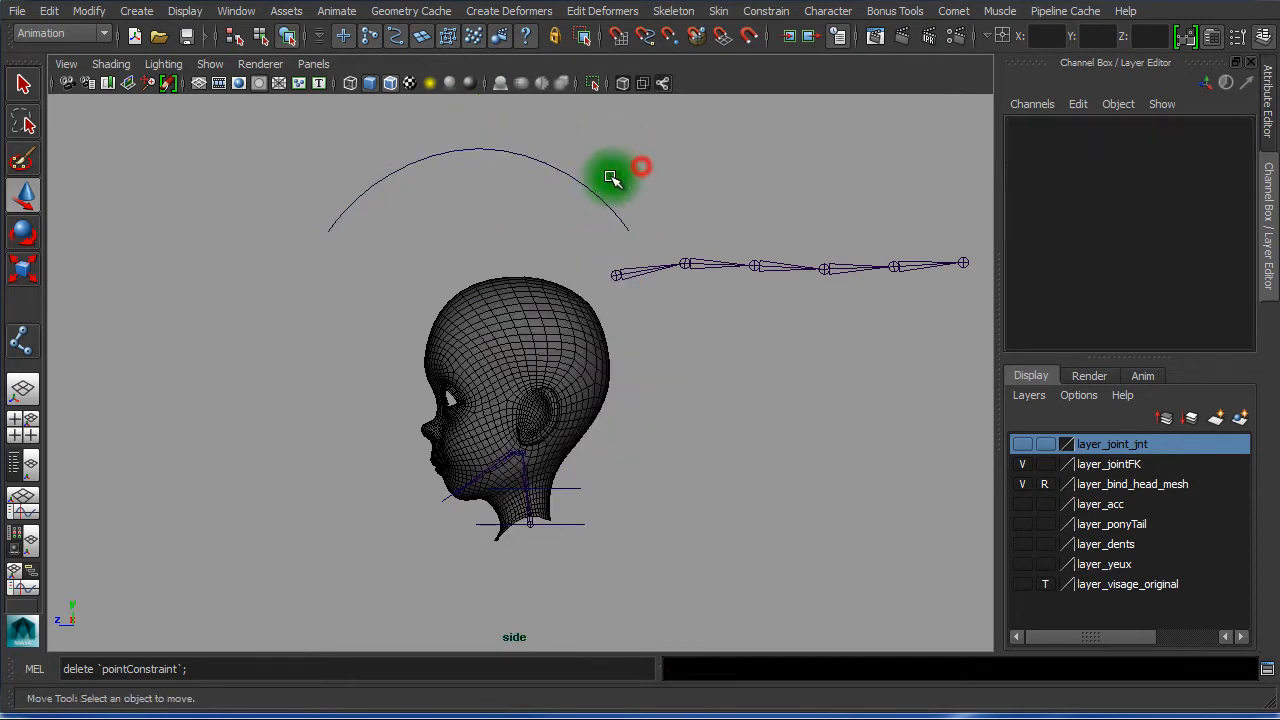
Select the arched curve above the head and adjust its side-to-side width with the Scale tool in the perspective view
right_drag(590, 187, 526, 163)
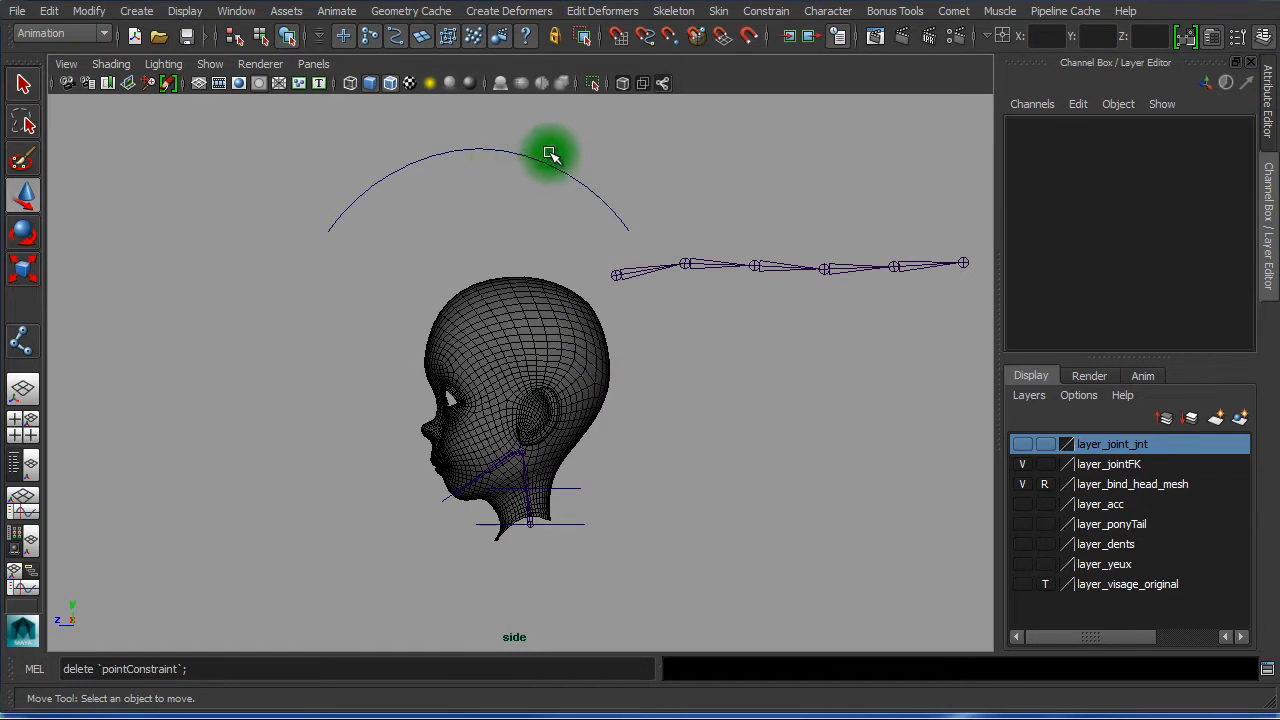
click(550, 153)
key(space)
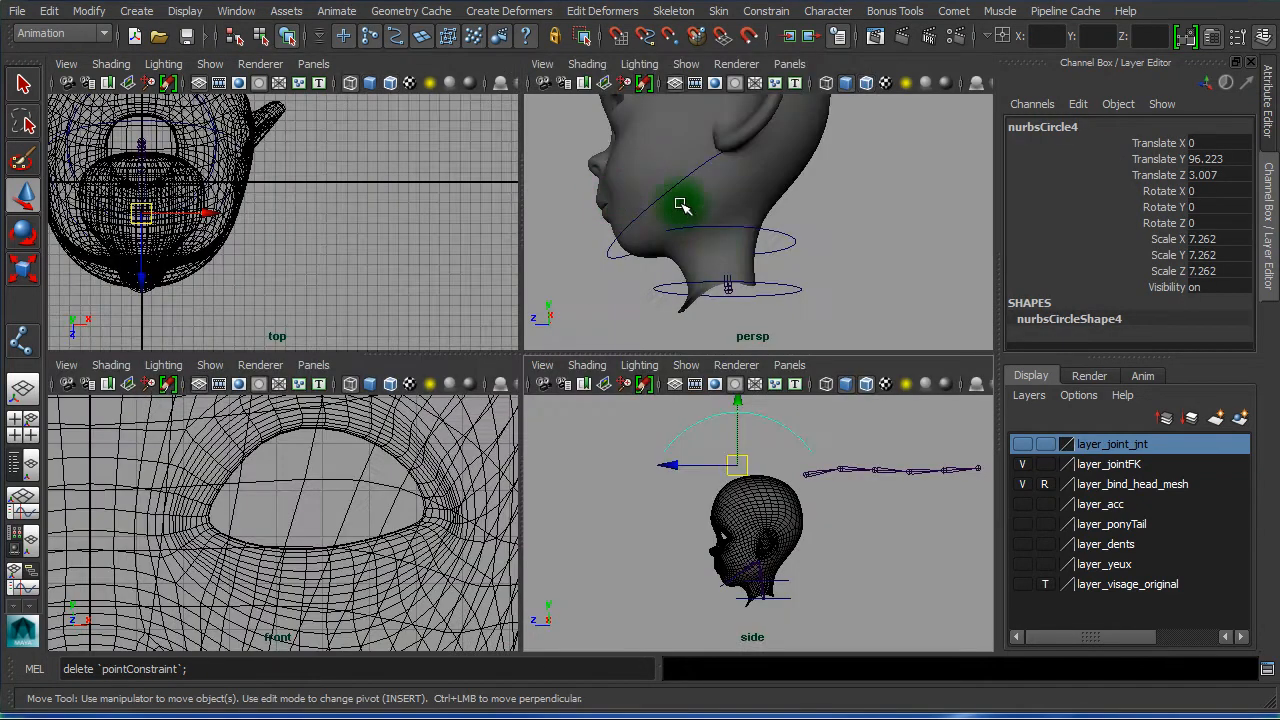
alt+right_drag(733, 247, 495, 231)
alt+drag(808, 230, 850, 272)
key(space)
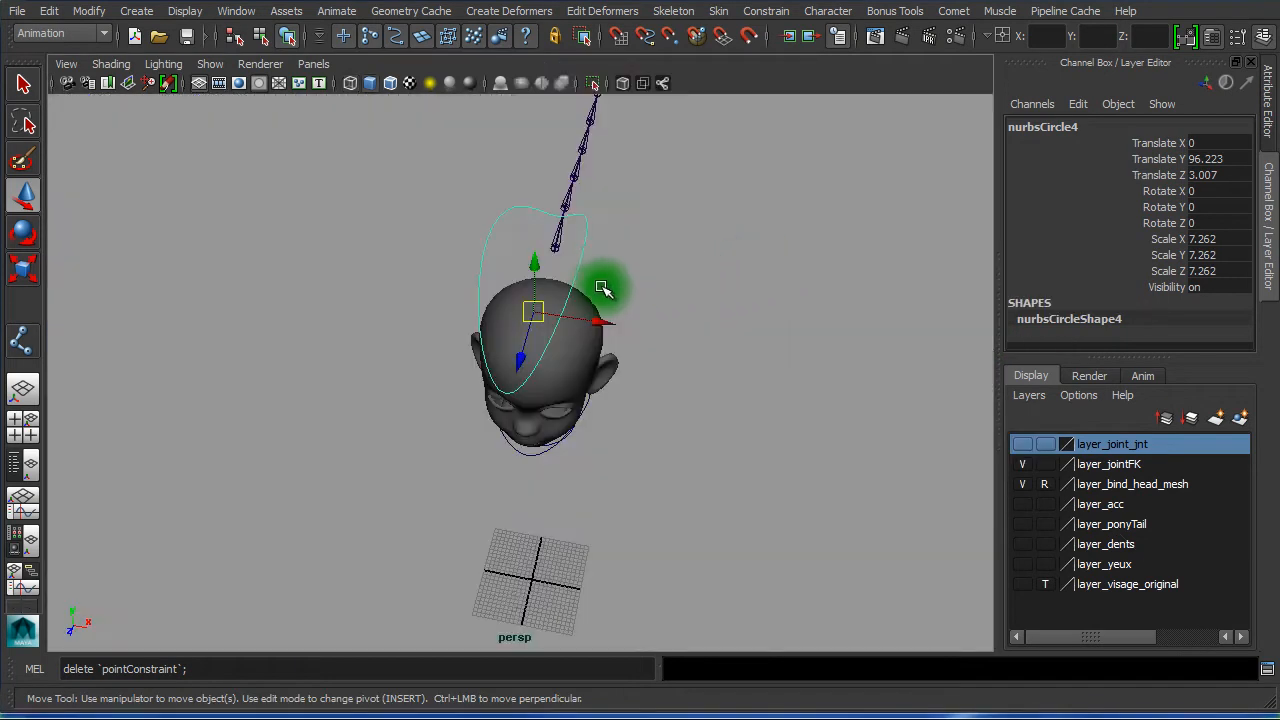
key(r)
drag(625, 324, 634, 323)
key(space)
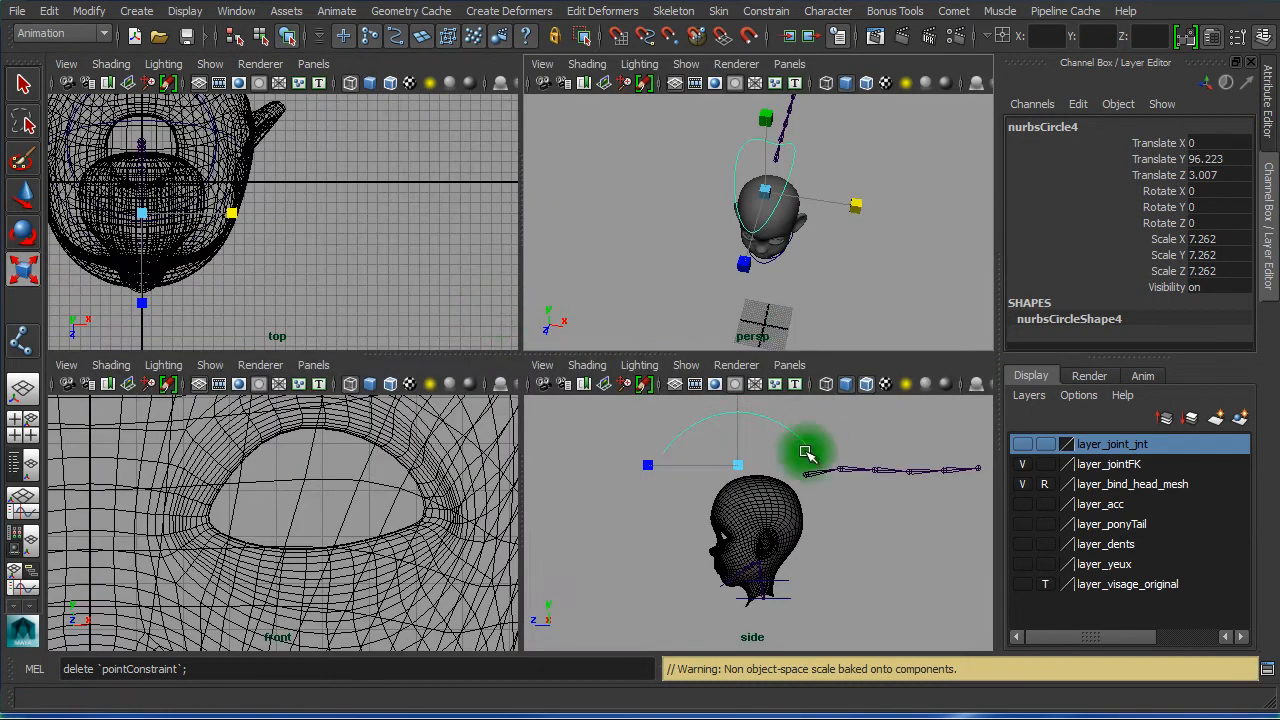
Move the arched curve down and back over the skull to about Y 82.368 and Z -1.701 in the side view
key(space)
scroll(657, 400, up, 3)
key(w)
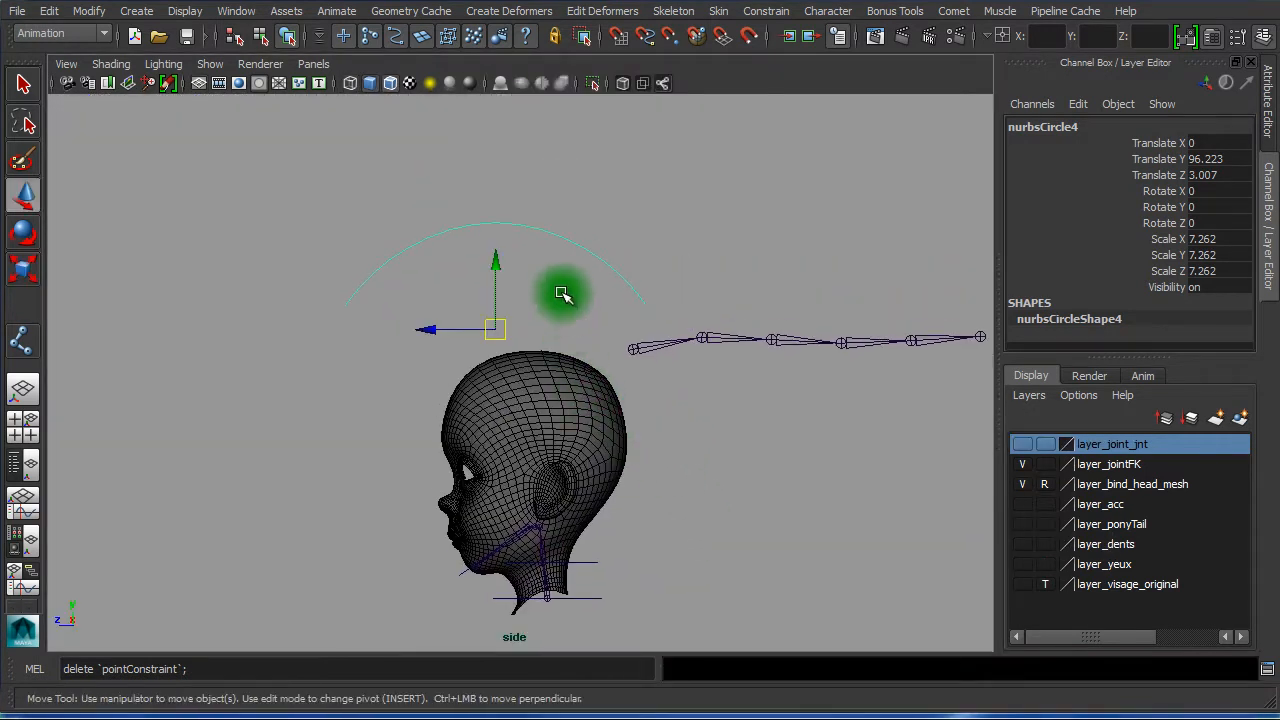
drag(498, 327, 545, 404)
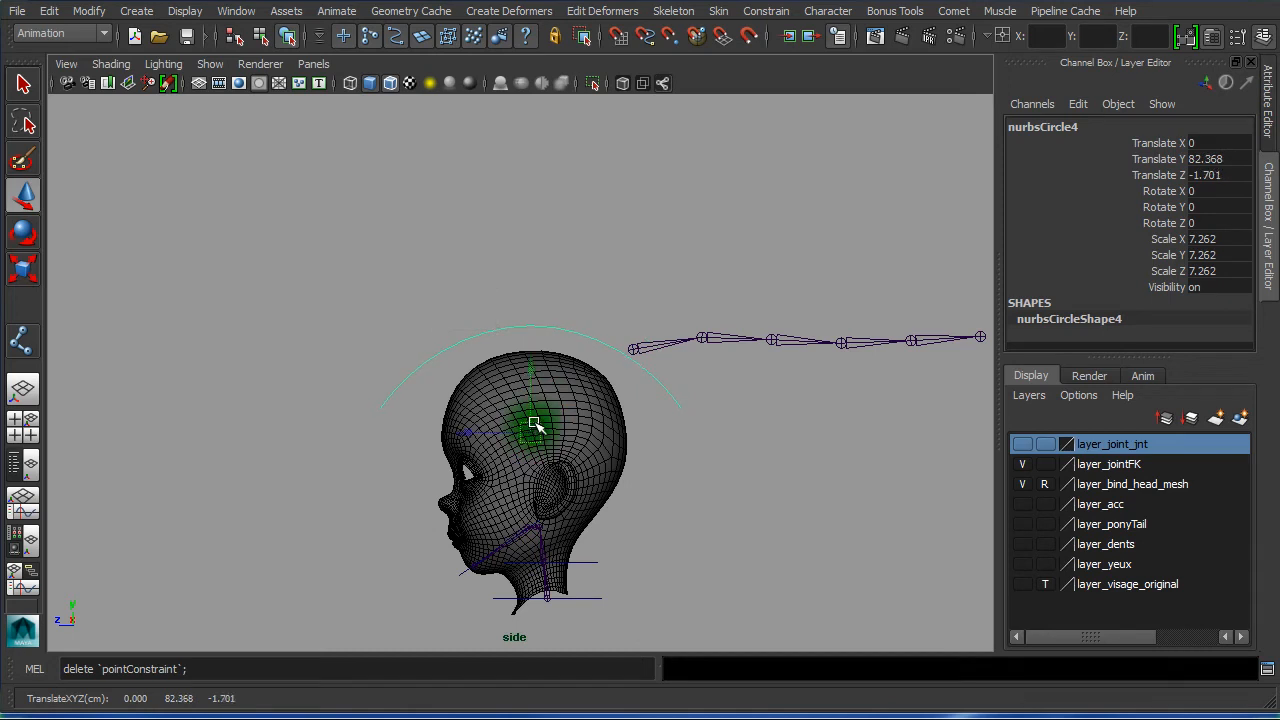
Narrow the arched curve front to back and increase its height so it follows the top of the skull, then deselect it
key(r)
drag(443, 430, 460, 435)
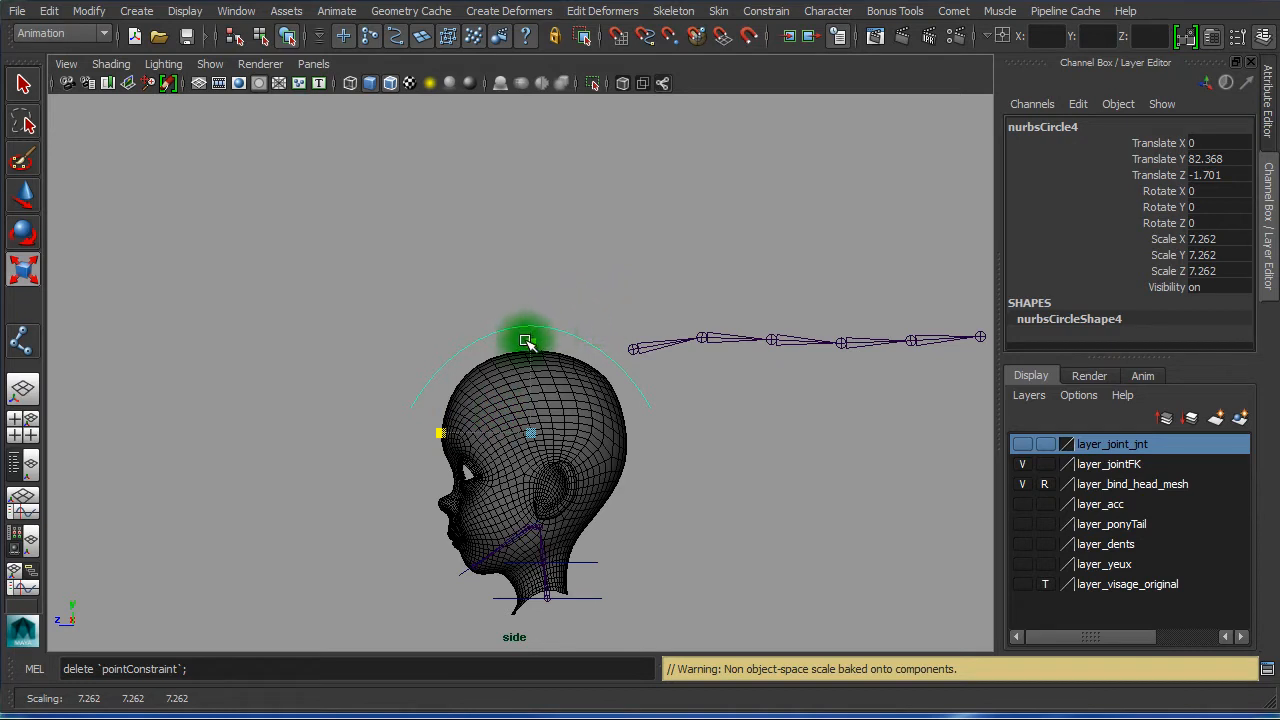
drag(529, 341, 530, 341)
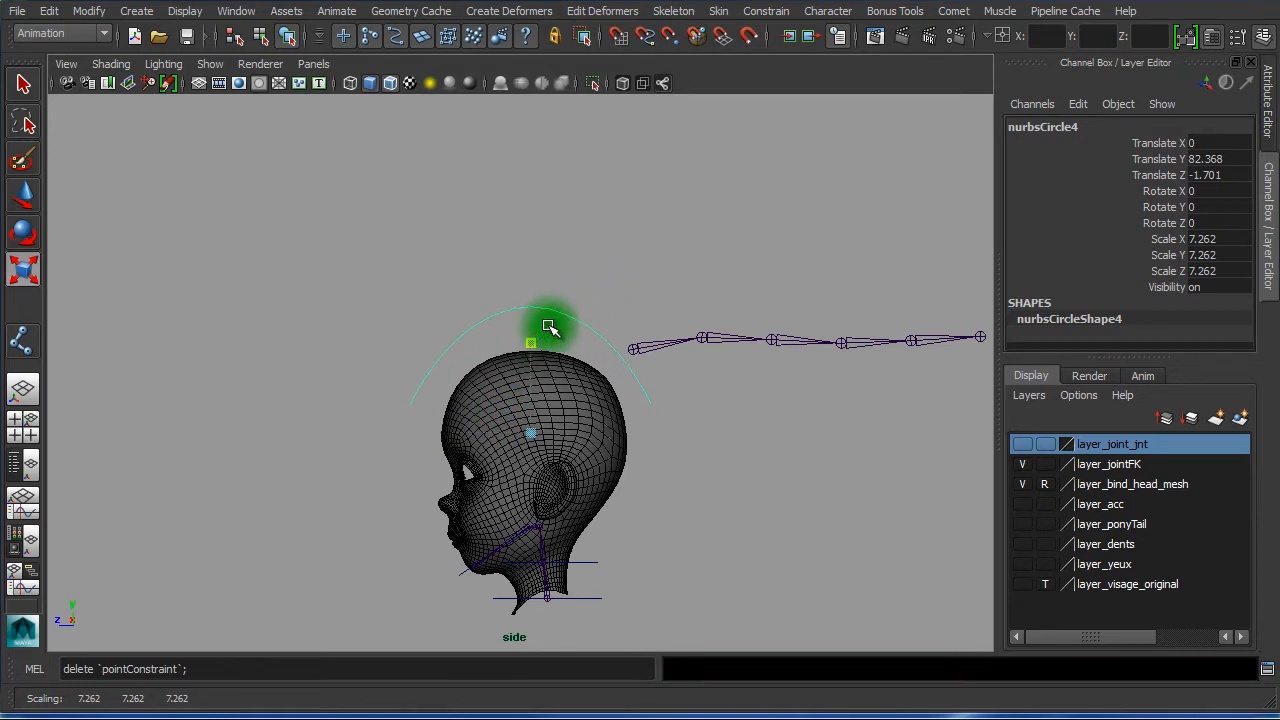
drag(553, 333, 553, 333)
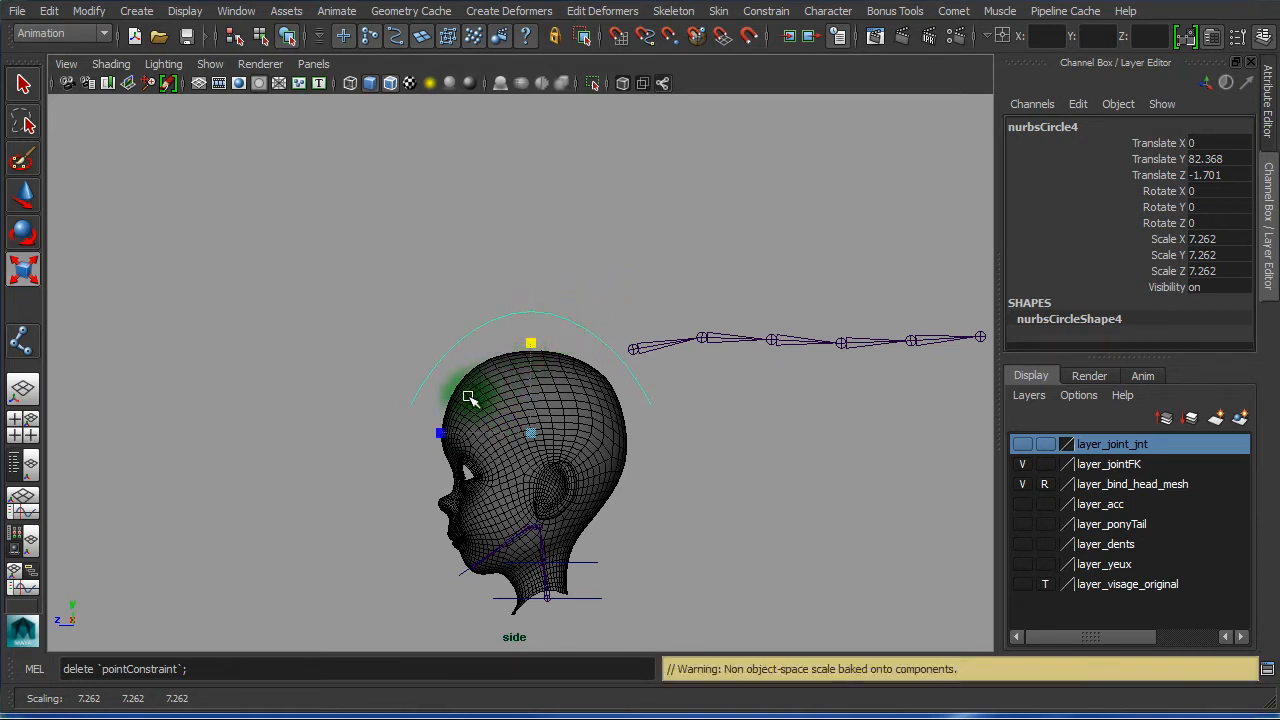
drag(442, 430, 443, 430)
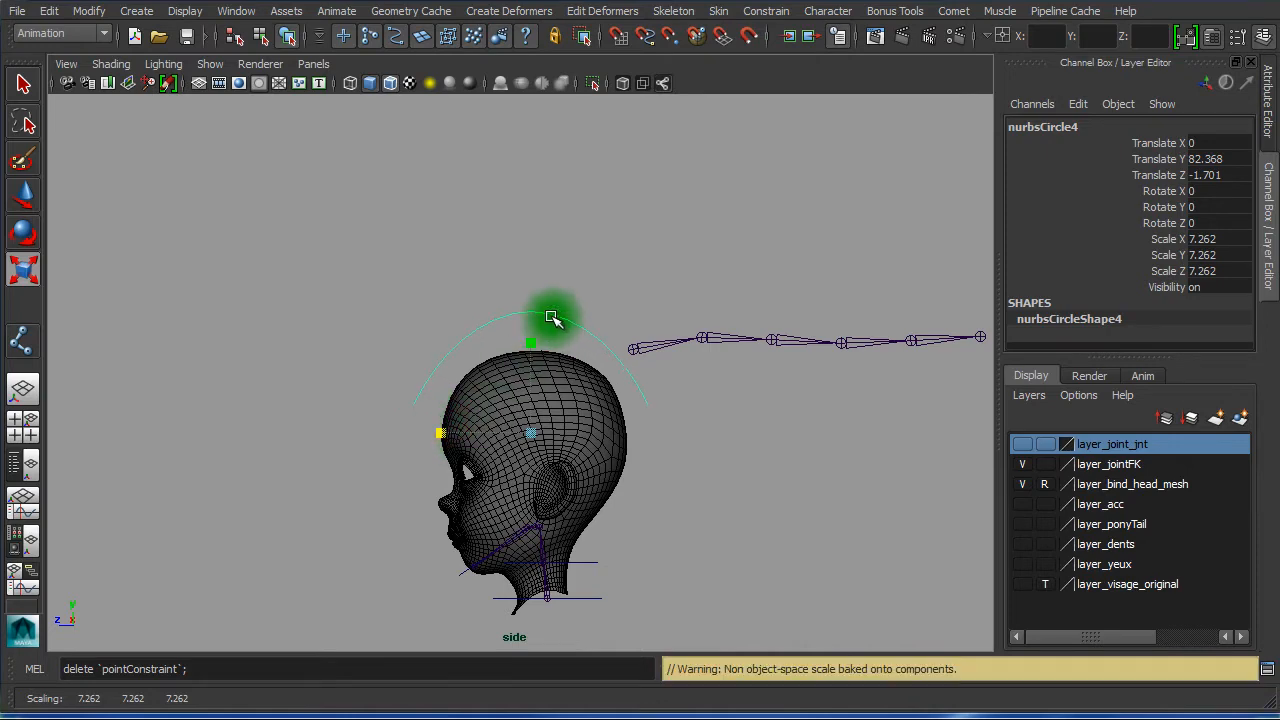
click(566, 277)
Lower the arched curve closer to the head, to about Y 79.479, in the perspective view
key(space)
key(space)
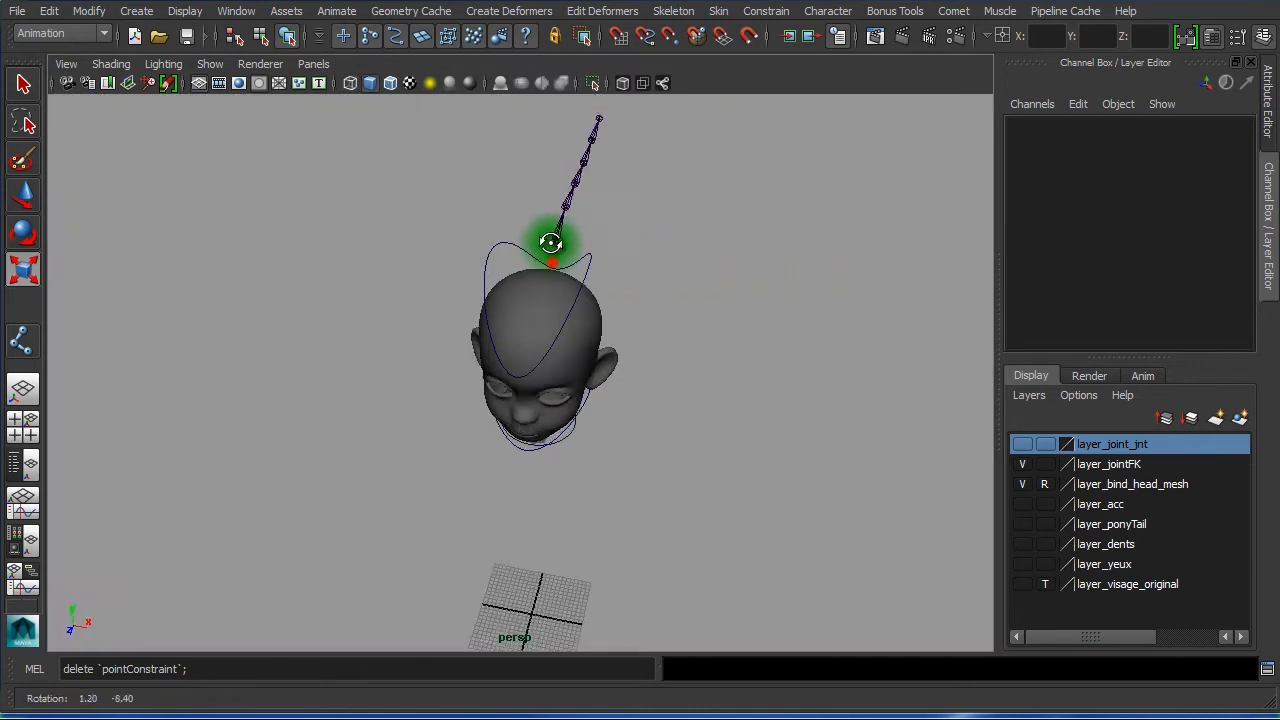
alt+drag(550, 242, 387, 193)
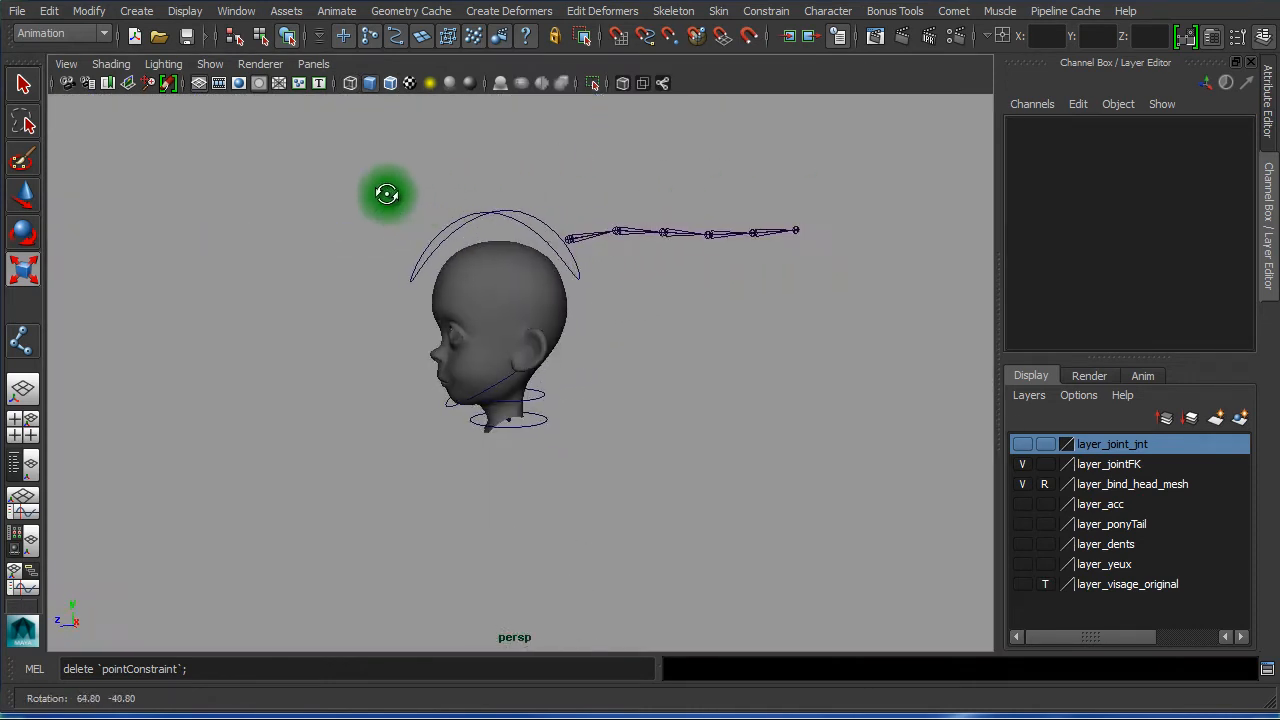
click(528, 222)
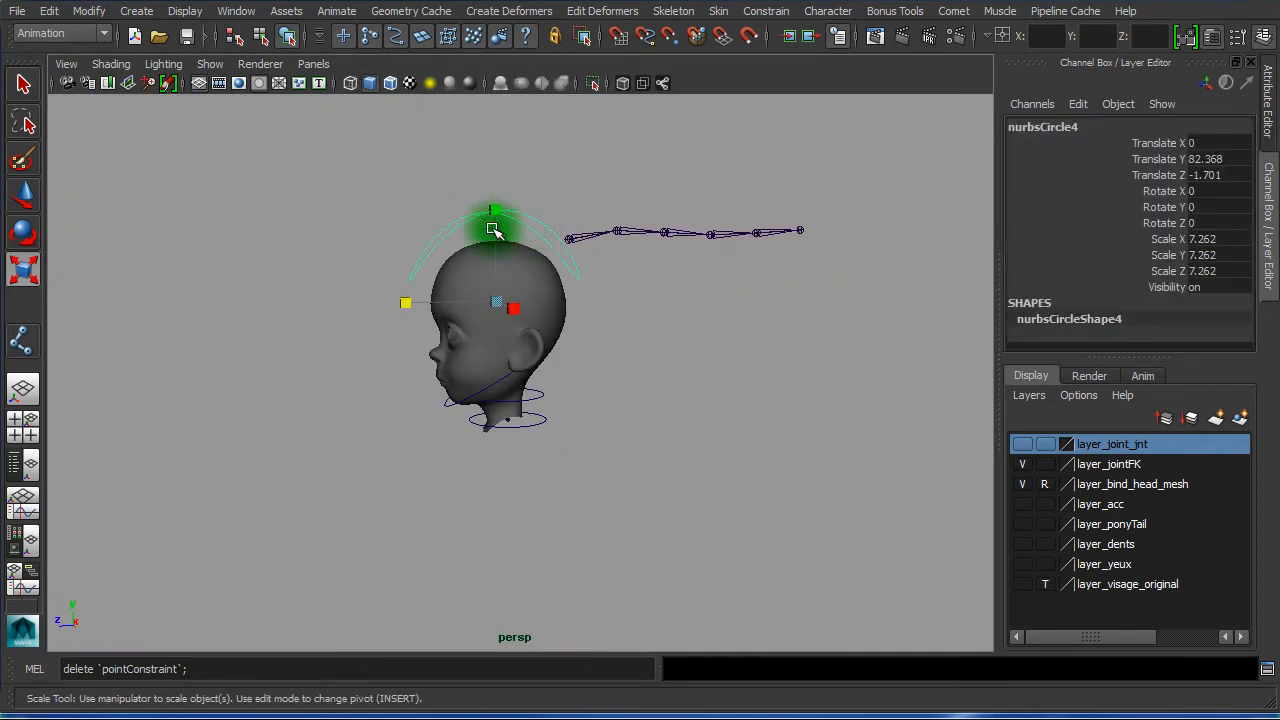
key(e)
key(w)
drag(491, 228, 496, 237)
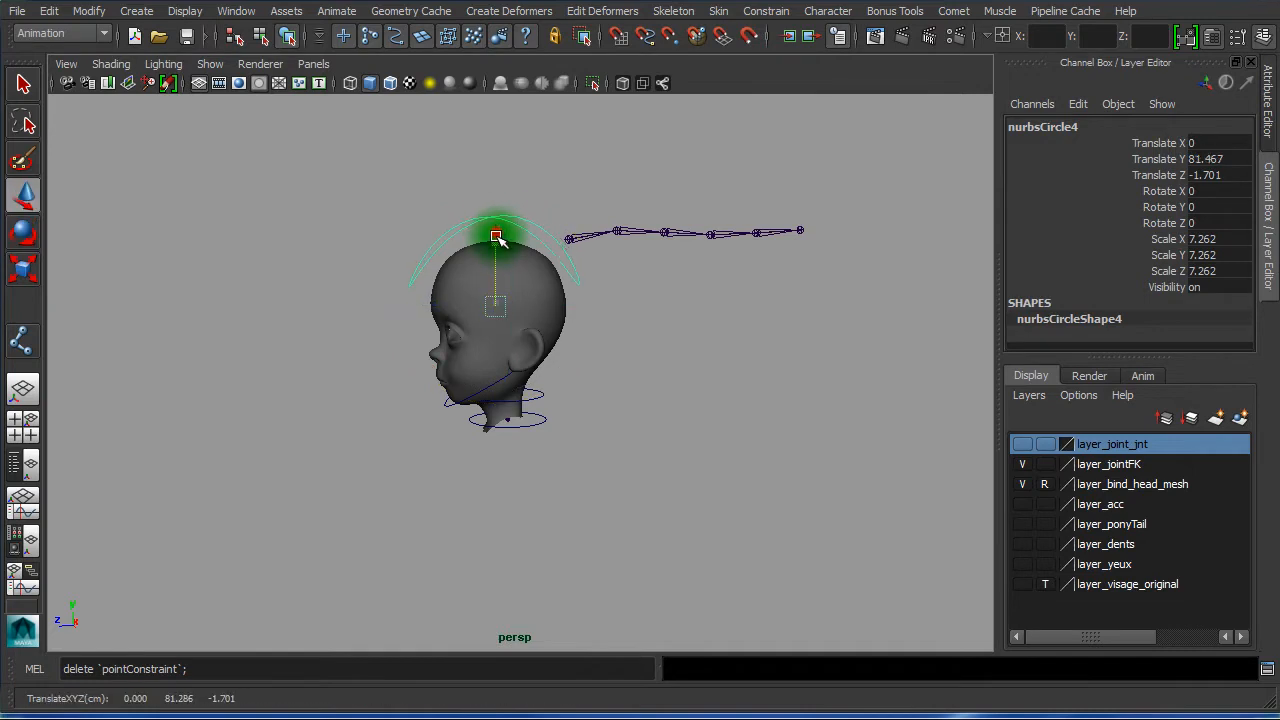
Raise the arch's front CVs above the forehead to about Y 86.368 and Z 14.467, returning the curve to object mode
alt+drag(455, 284, 604, 283)
click(668, 342)
click(558, 285)
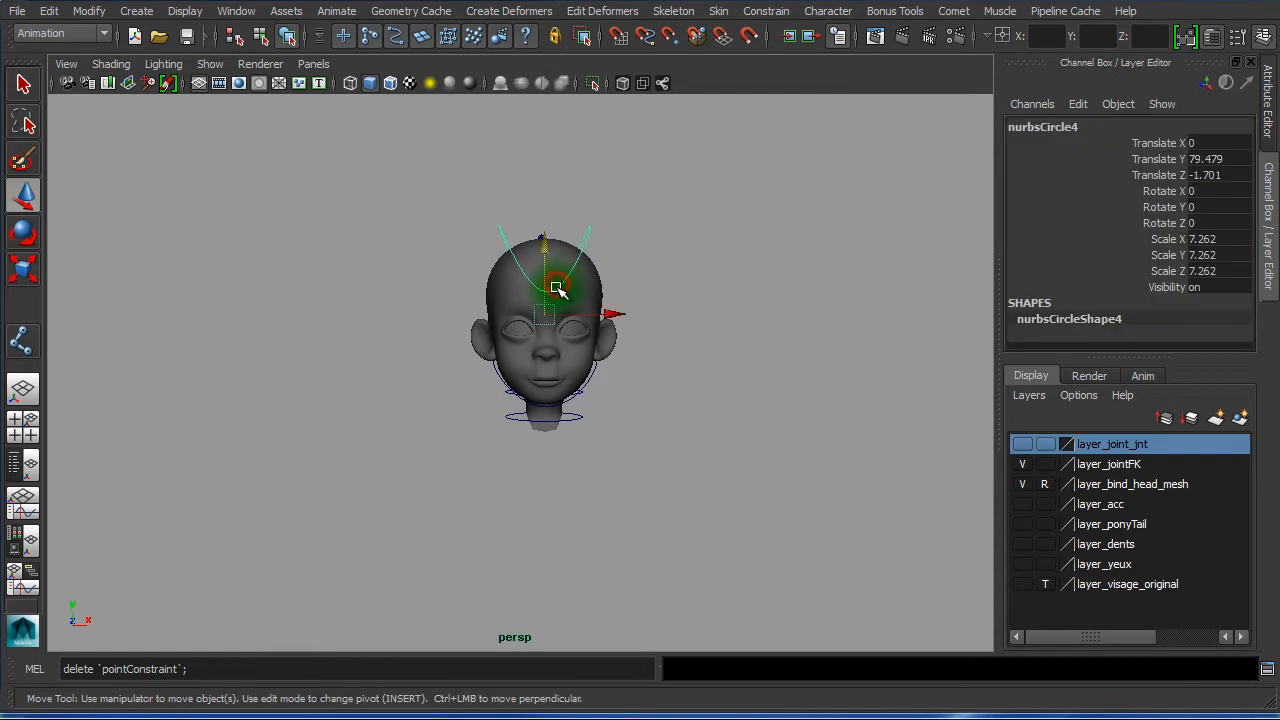
right_drag(558, 285, 475, 287)
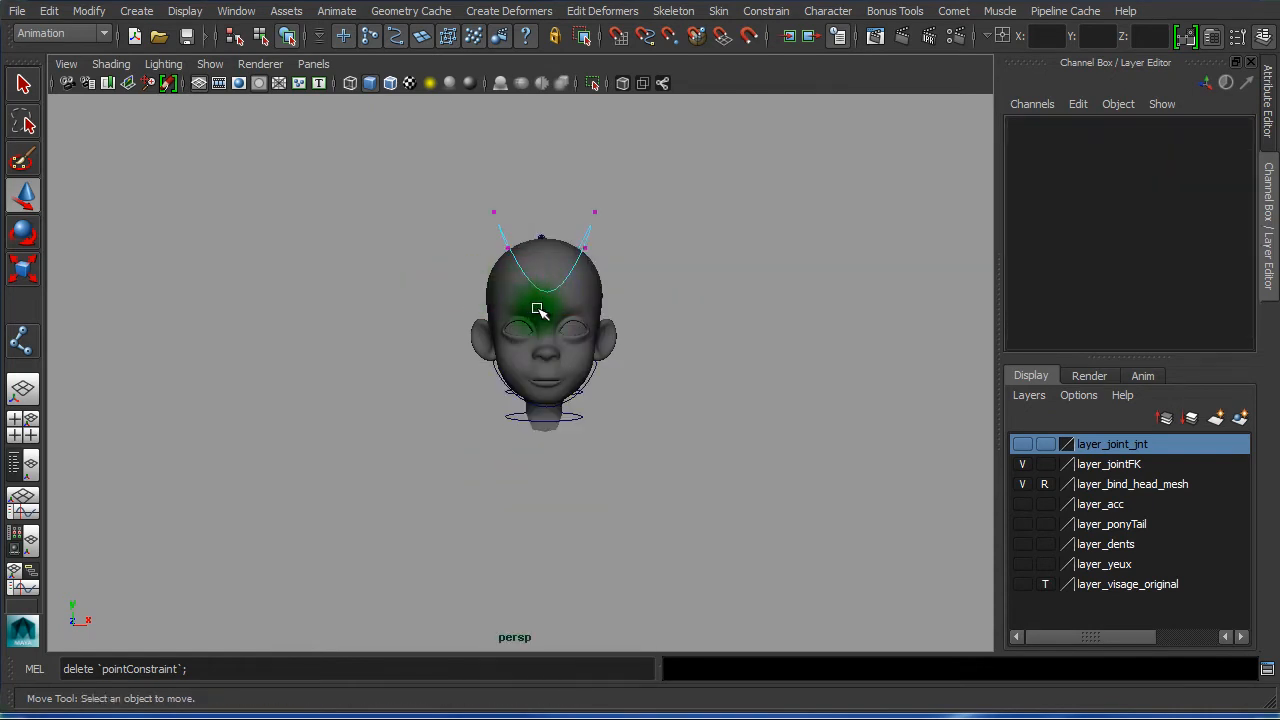
drag(538, 311, 567, 324)
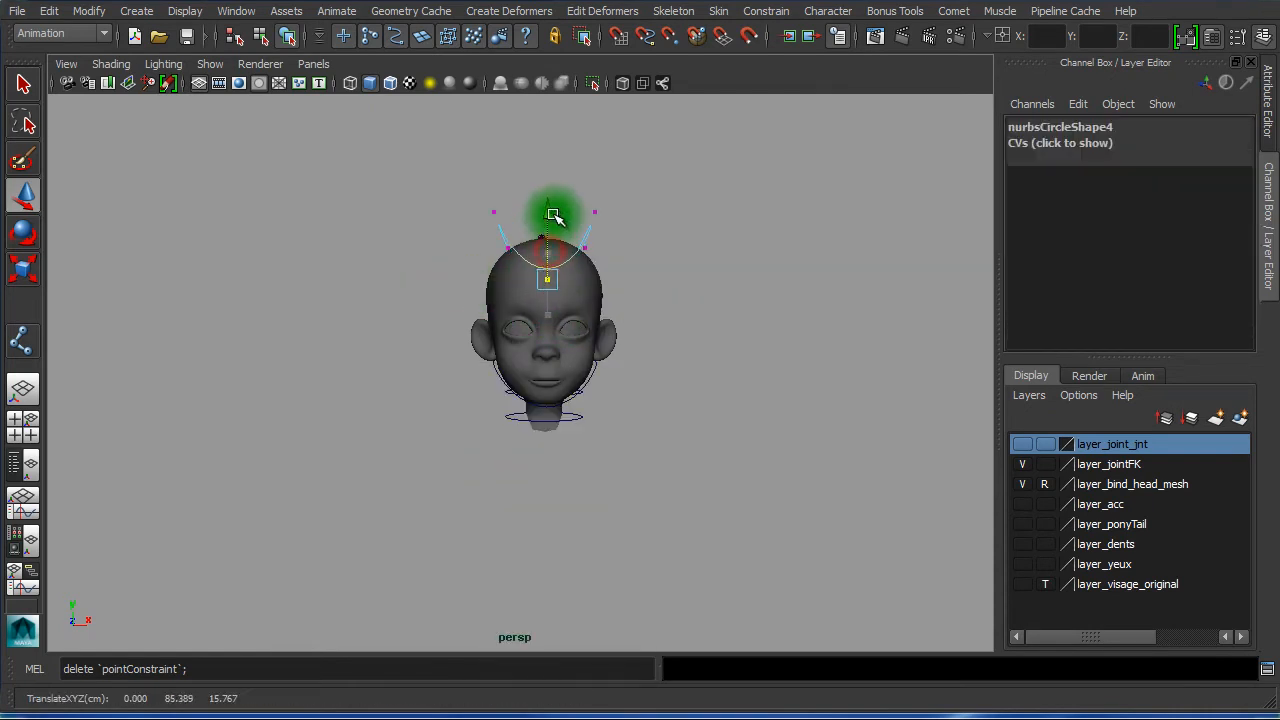
alt+drag(557, 208, 1090, 370)
middle_drag(723, 307, 713, 310)
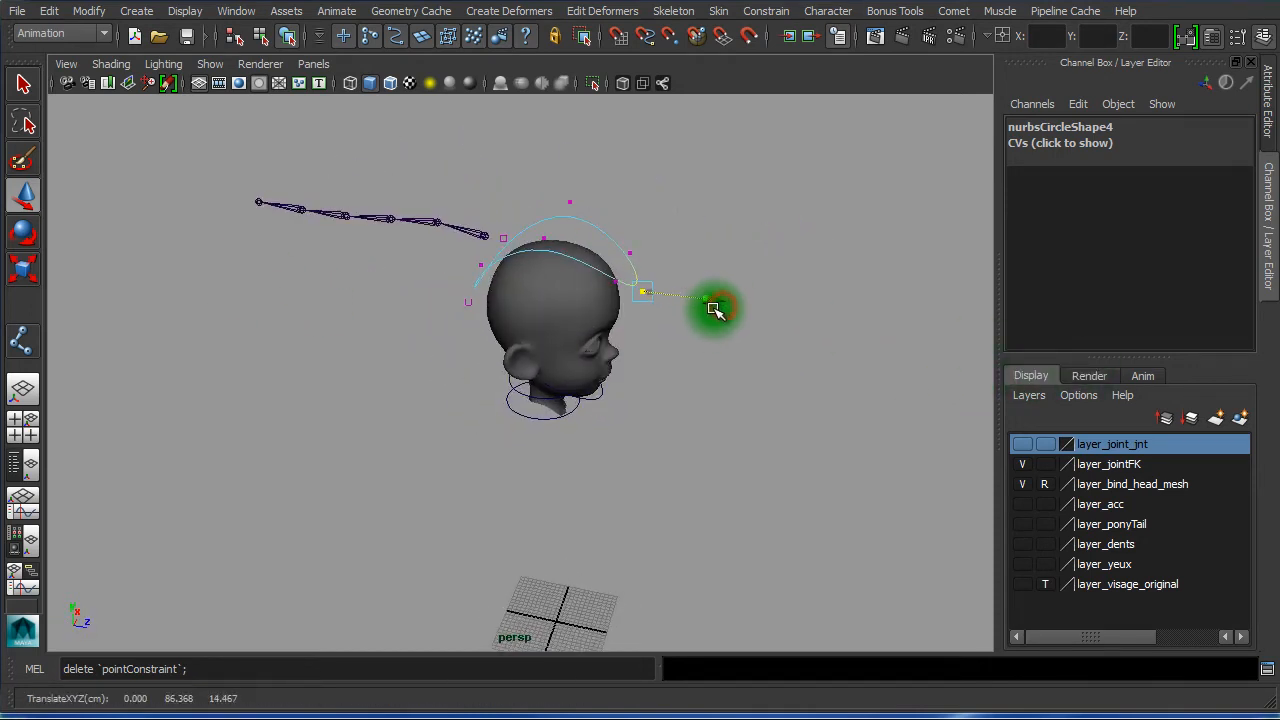
alt+drag(709, 313, 391, 309)
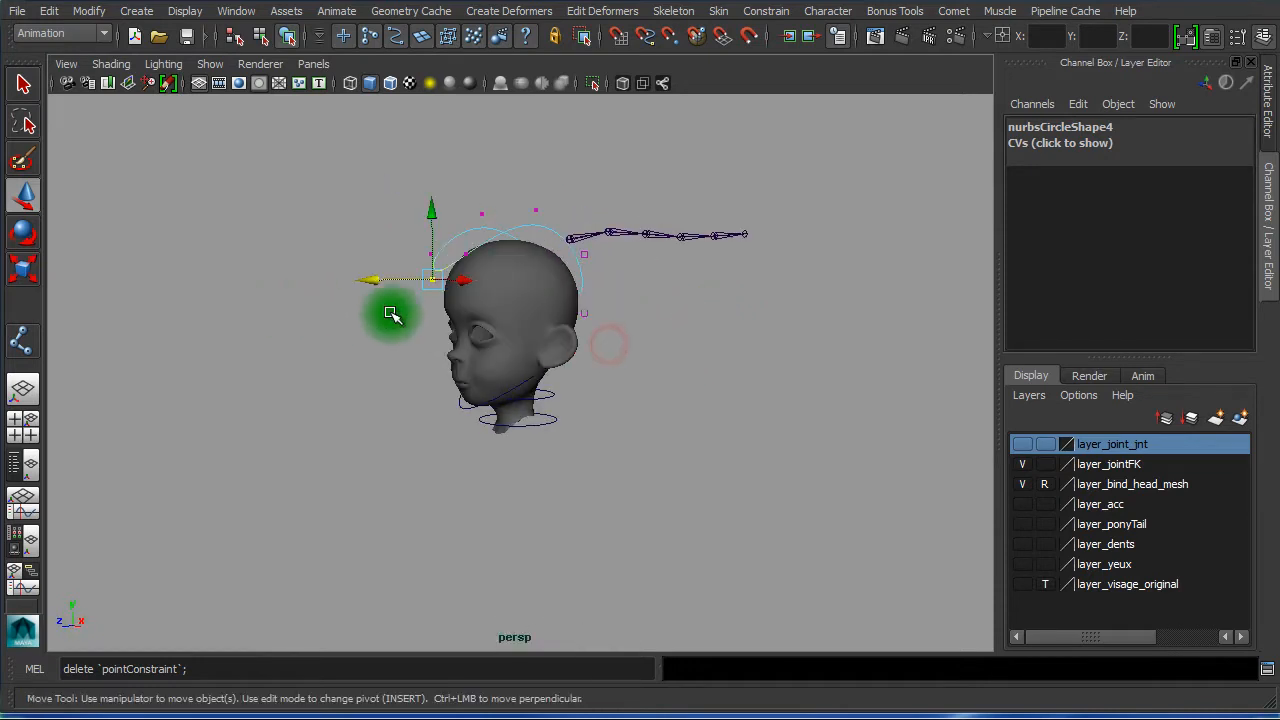
right_drag(563, 234, 643, 206)
click(720, 356)
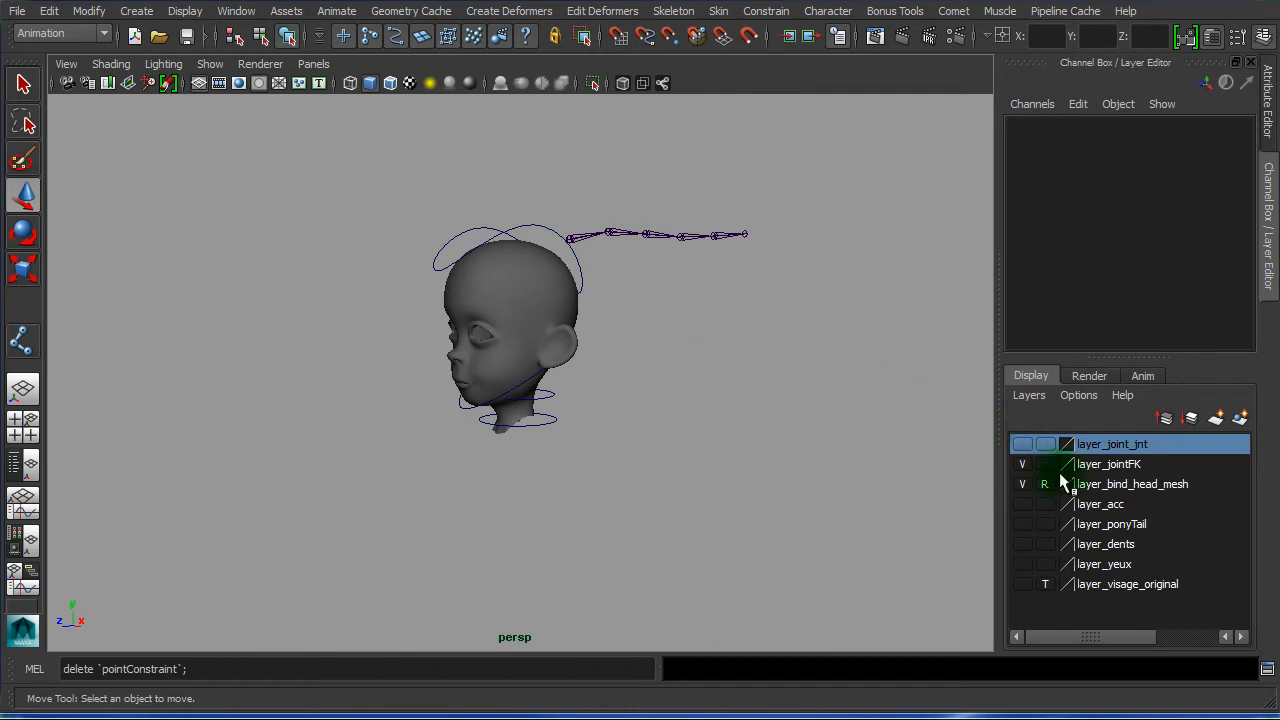
Hide layer_bind_head_mesh and check the pivots of both neck circles against the neck joints
click(1022, 484)
alt+drag(651, 463, 386, 480)
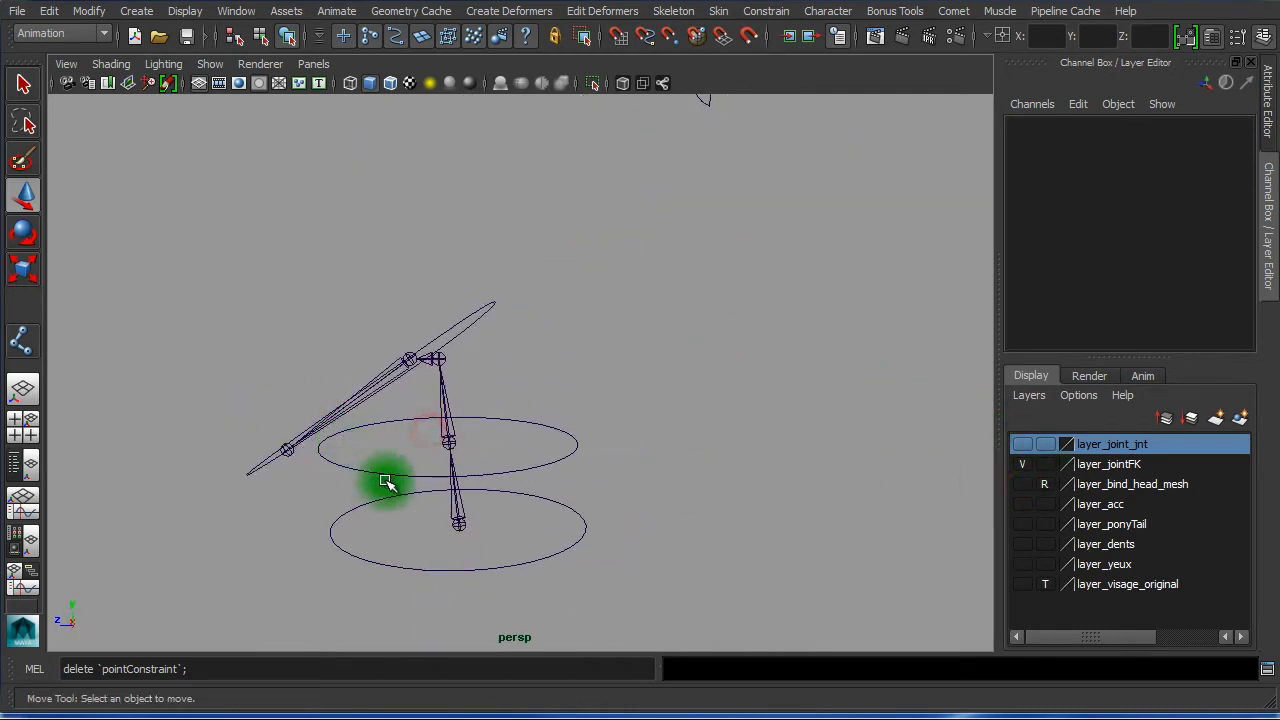
click(534, 549)
alt+drag(563, 577, 460, 541)
alt+right_drag(342, 532, 712, 567)
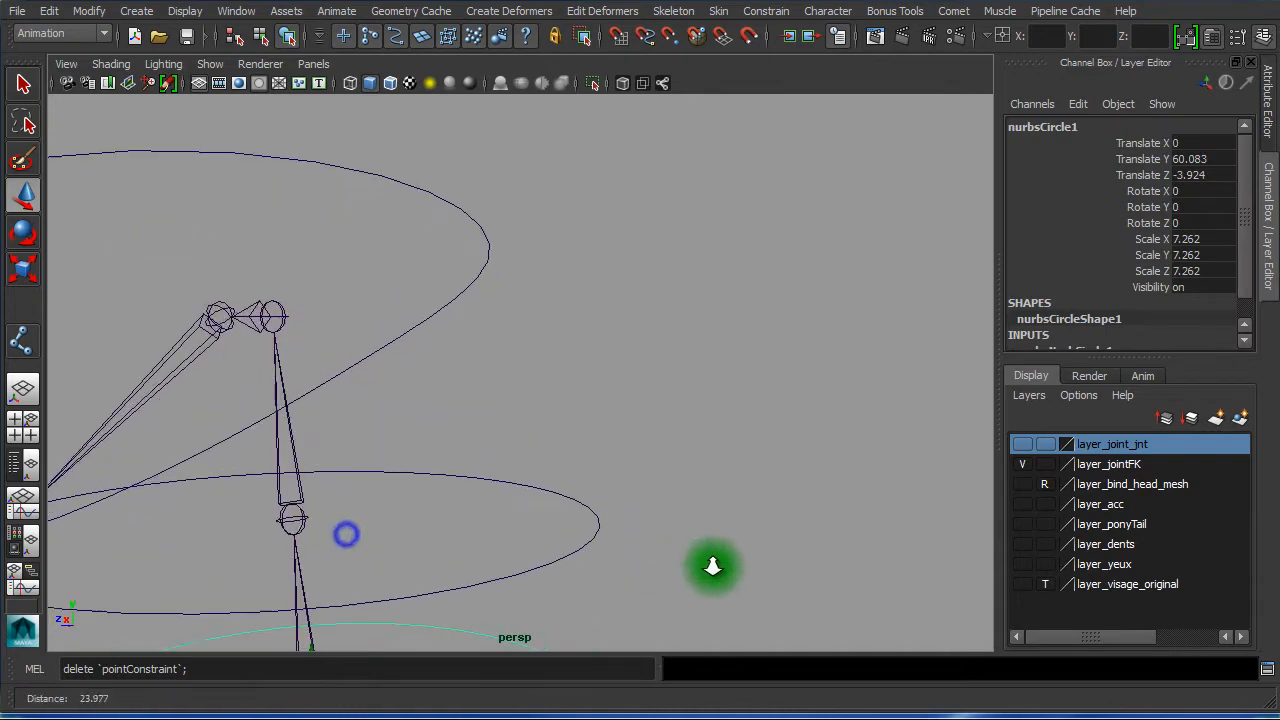
alt+middle_drag(667, 505, 817, 275)
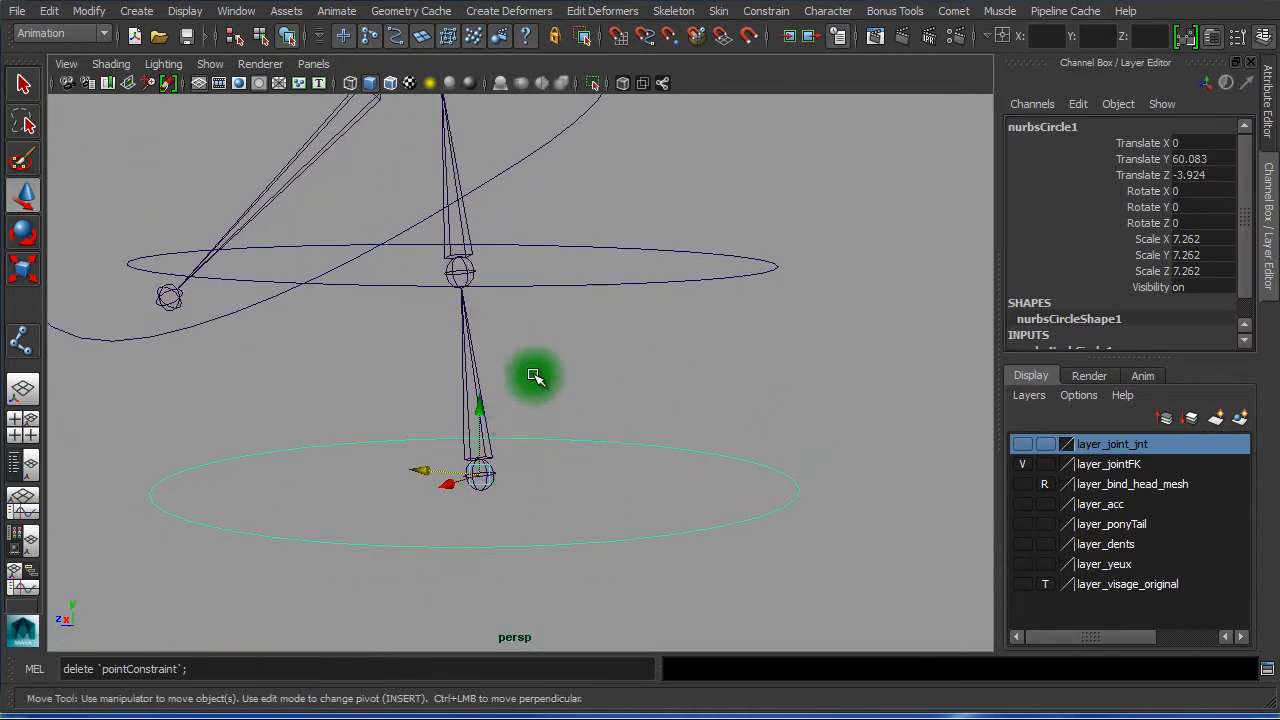
click(587, 283)
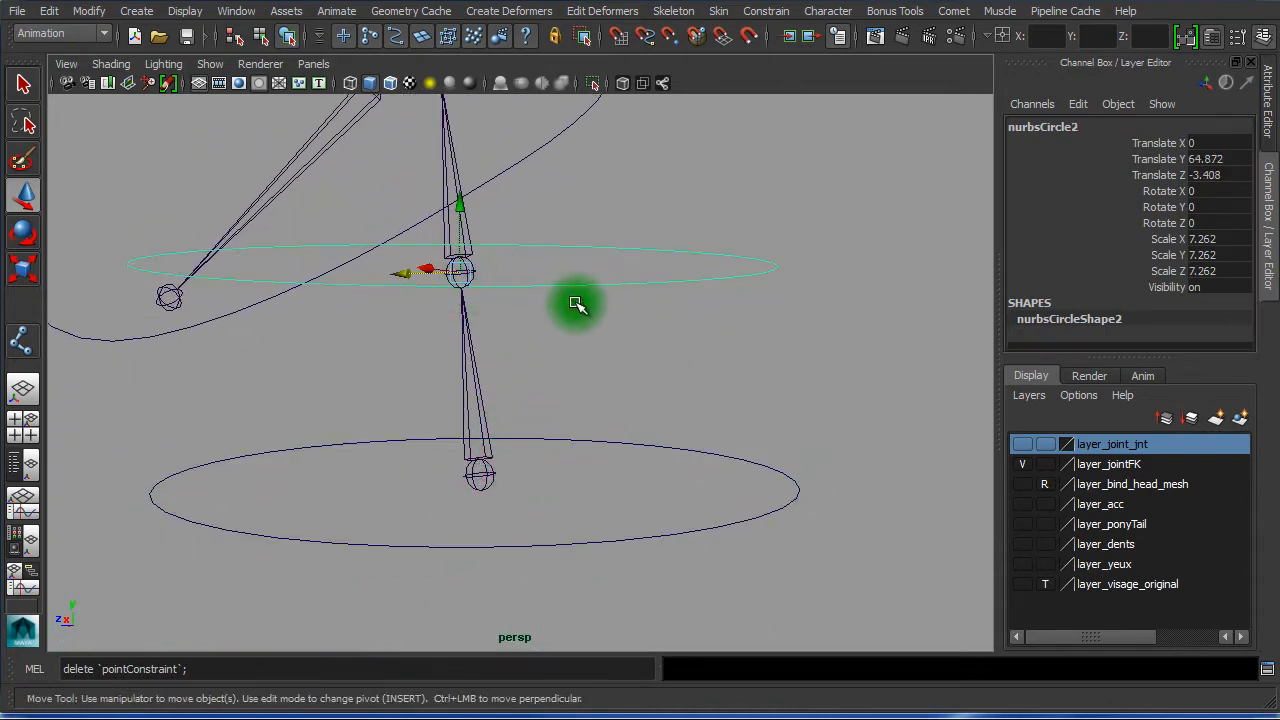
Snap the pivot of the tilted jaw curve onto the jaw joint mia_jaw_c_FKj and deselect it
alt+drag(580, 300, 507, 186)
alt+drag(507, 186, 591, 326)
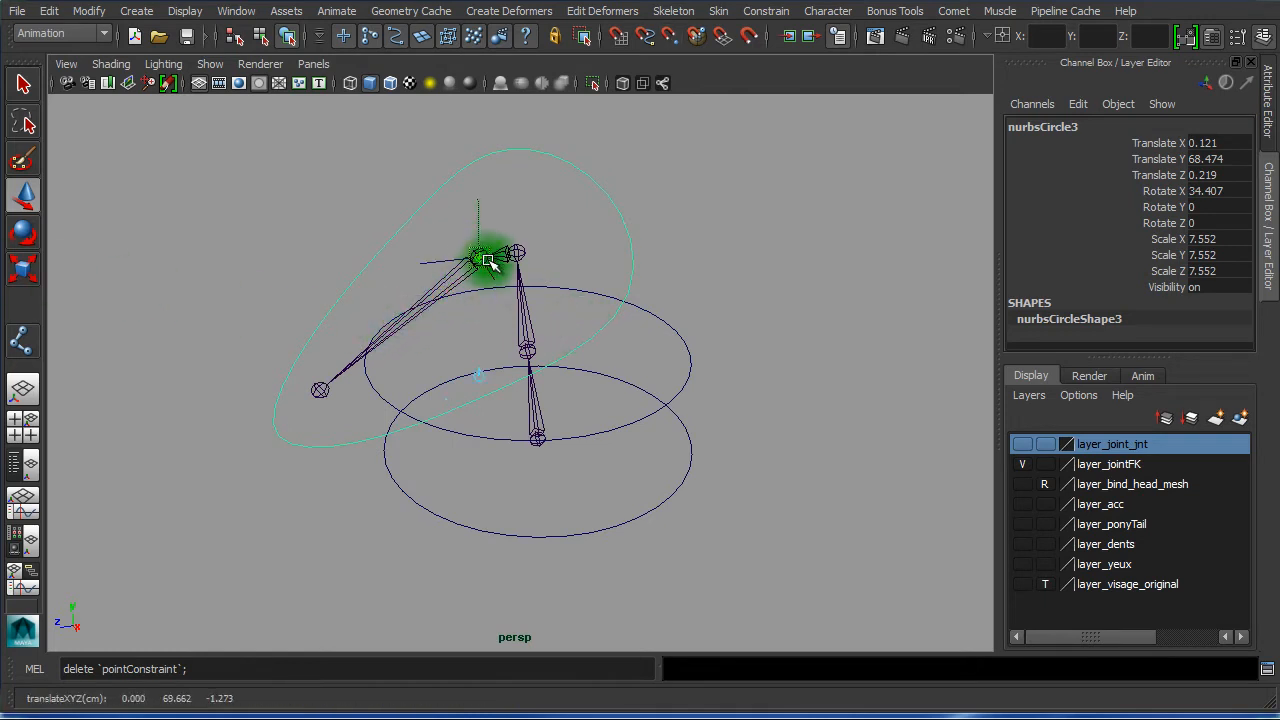
key(w)
click(223, 231)
click(438, 293)
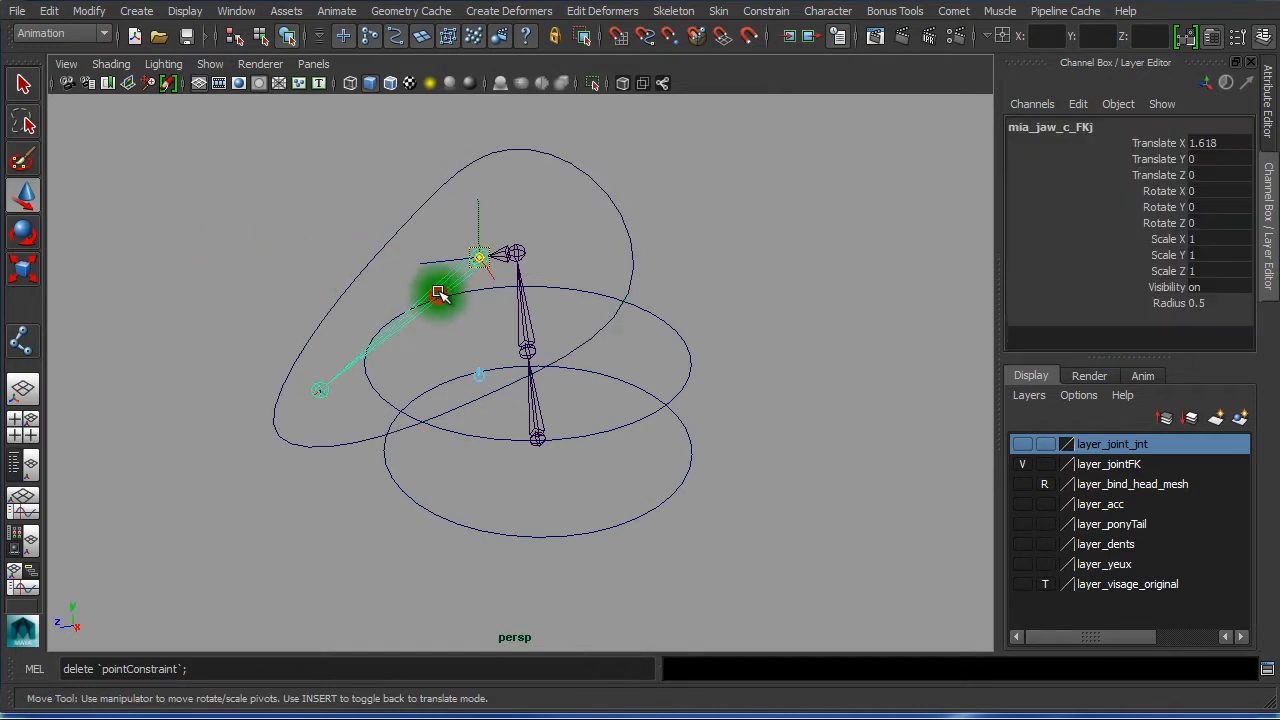
click(754, 234)
Snap the pivot of the arched head curve onto the head joint mia_head_c_FKj and check its placement
alt+right_drag(760, 268, 429, 257)
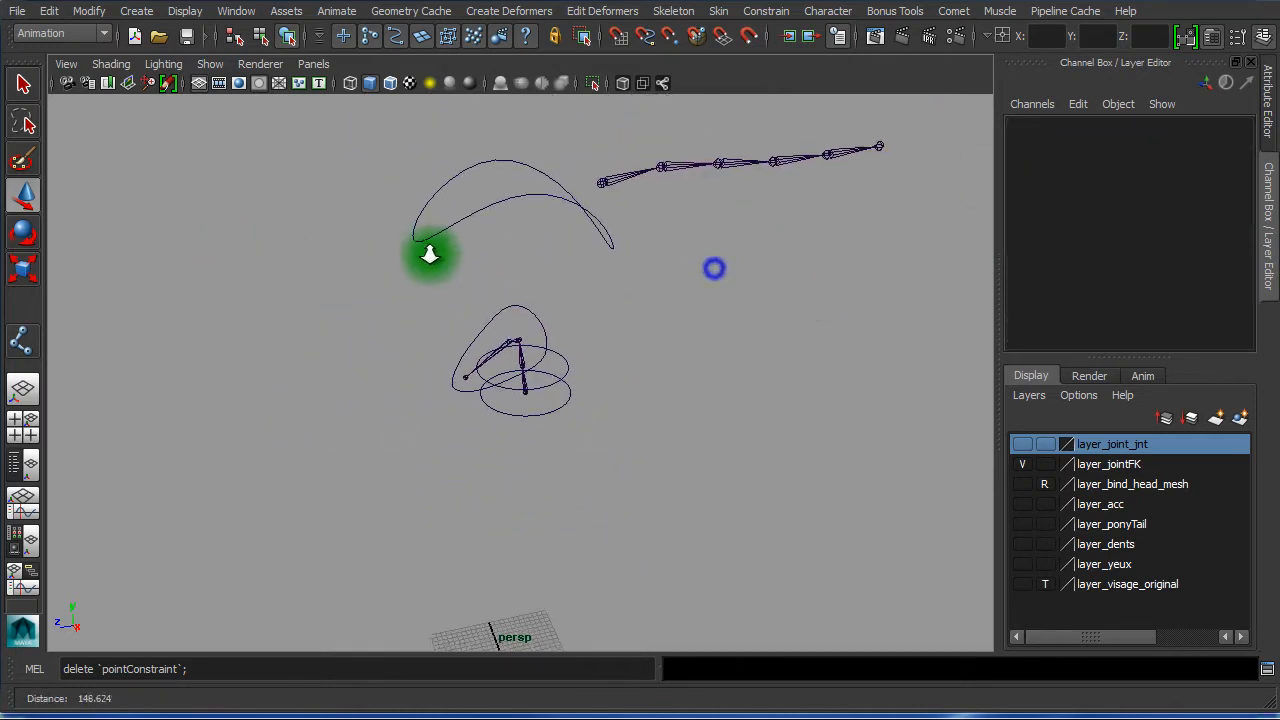
drag(480, 126, 497, 186)
alt+right_drag(486, 318, 1089, 380)
key(w)
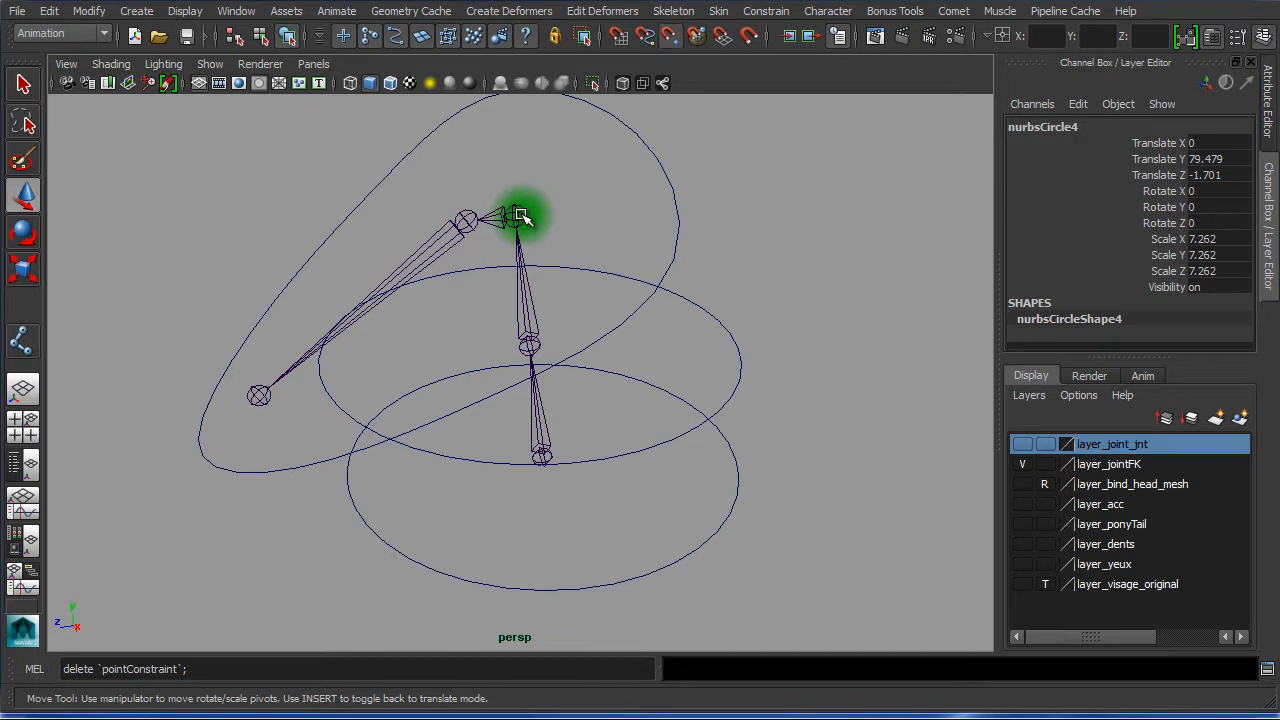
click(782, 252)
click(525, 228)
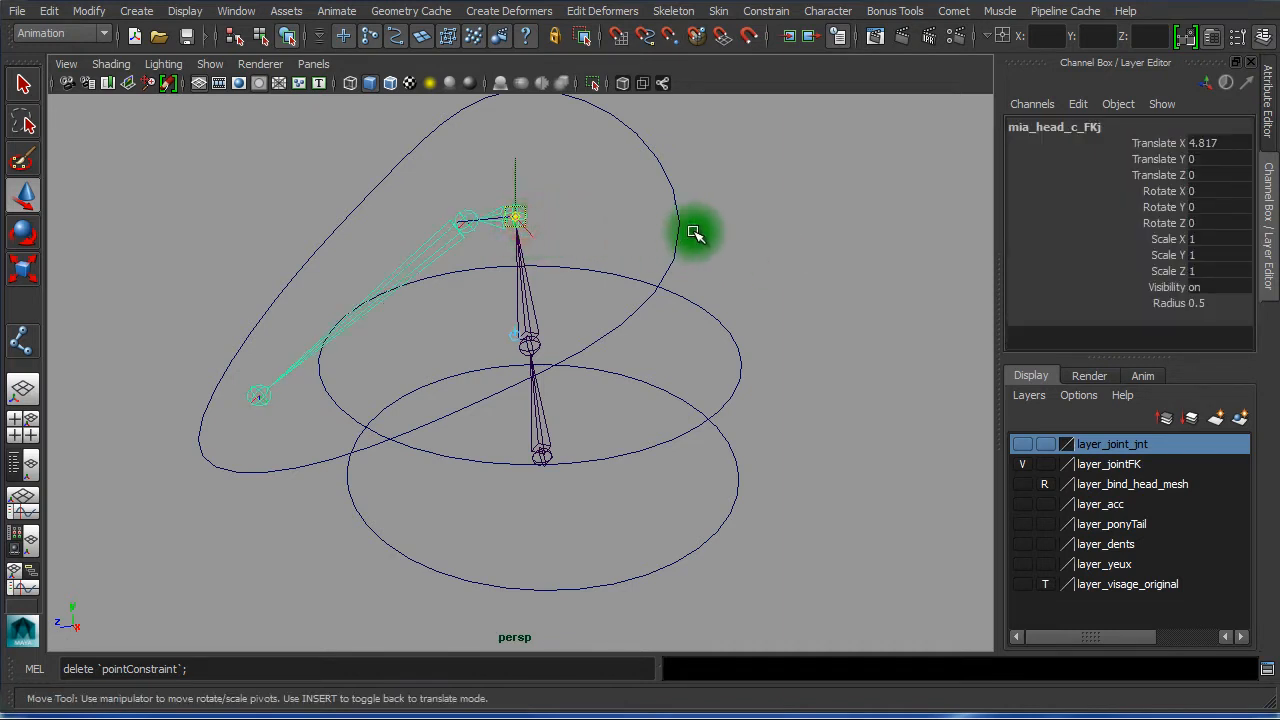
alt+right_drag(716, 255, 264, 244)
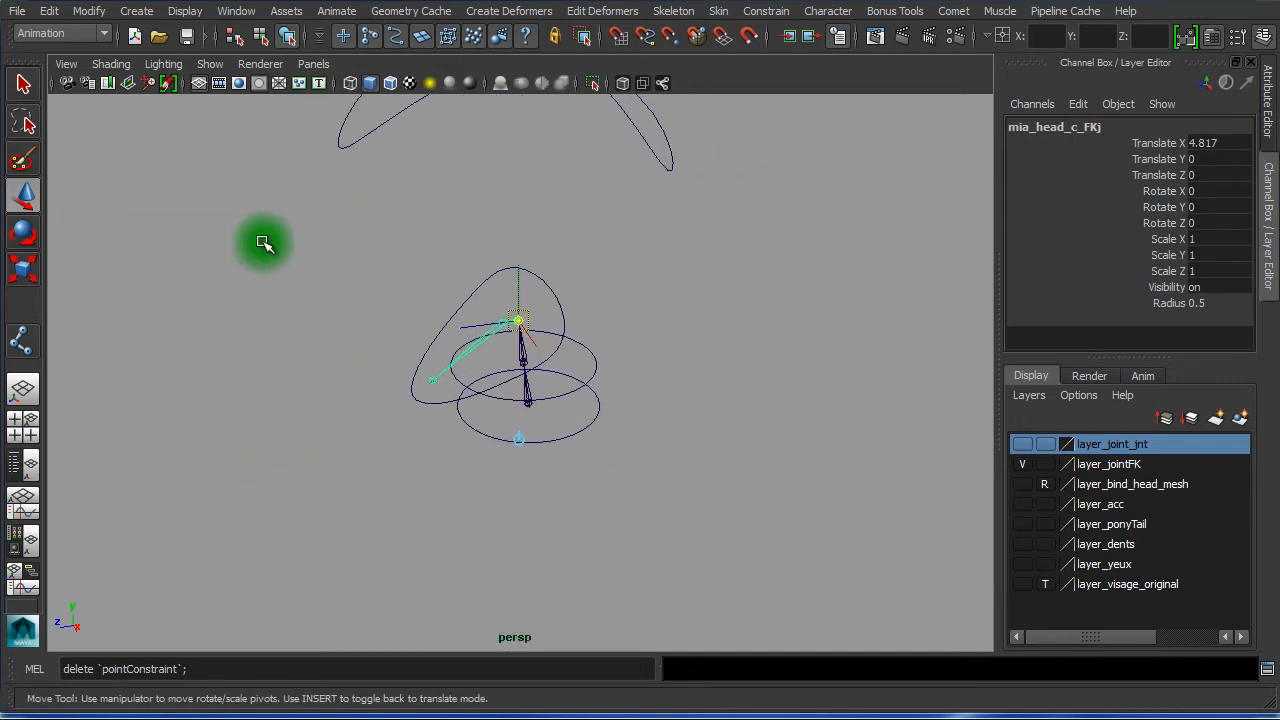
click(636, 170)
alt+right_drag(604, 220, 746, 274)
alt+right_drag(600, 348, 350, 364)
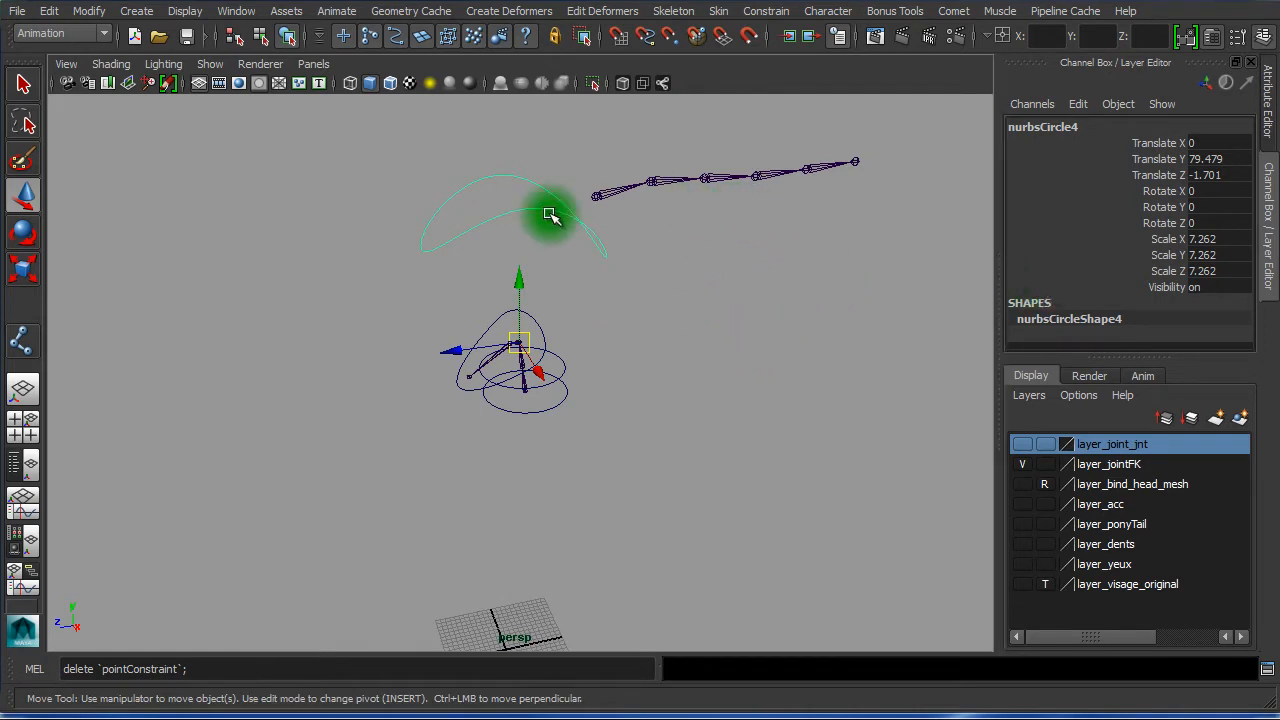
alt+right_drag(546, 211, 743, 686)
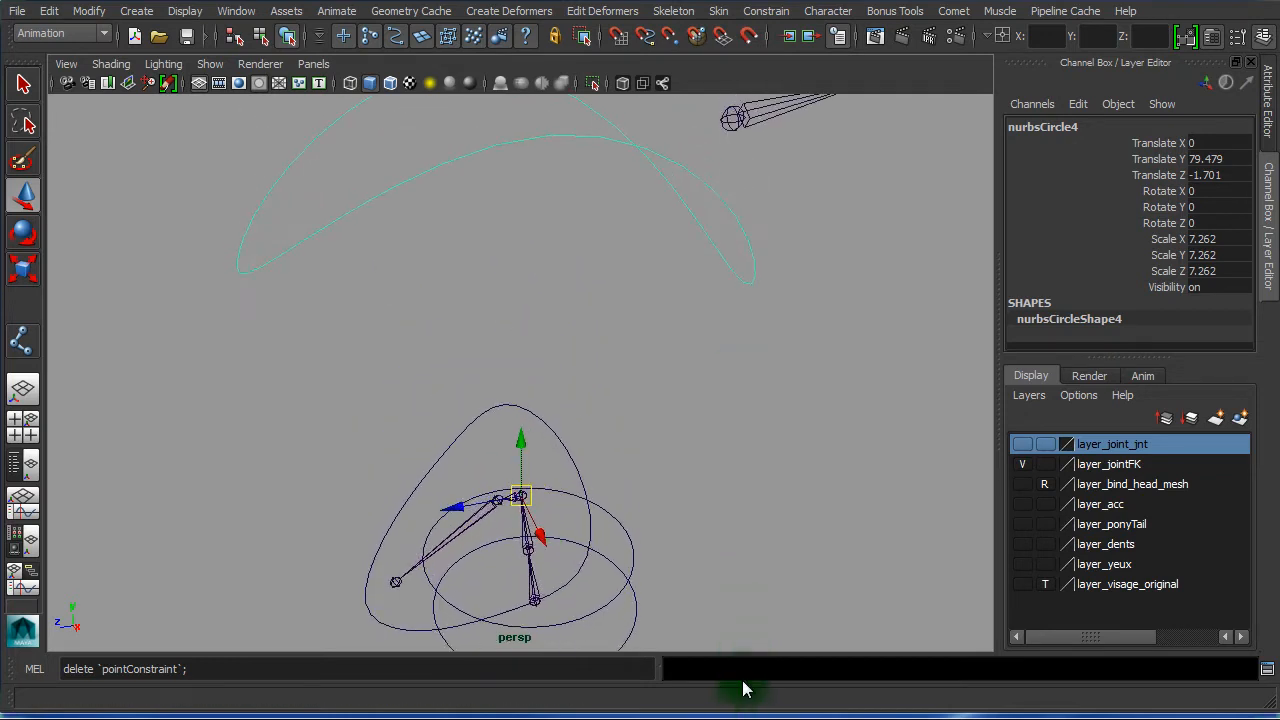
Rename the lower neck circle to mia_cou01_c_crv, basing it on the name of its joint mia_cou01_c_FKj
alt+drag(609, 517, 572, 489)
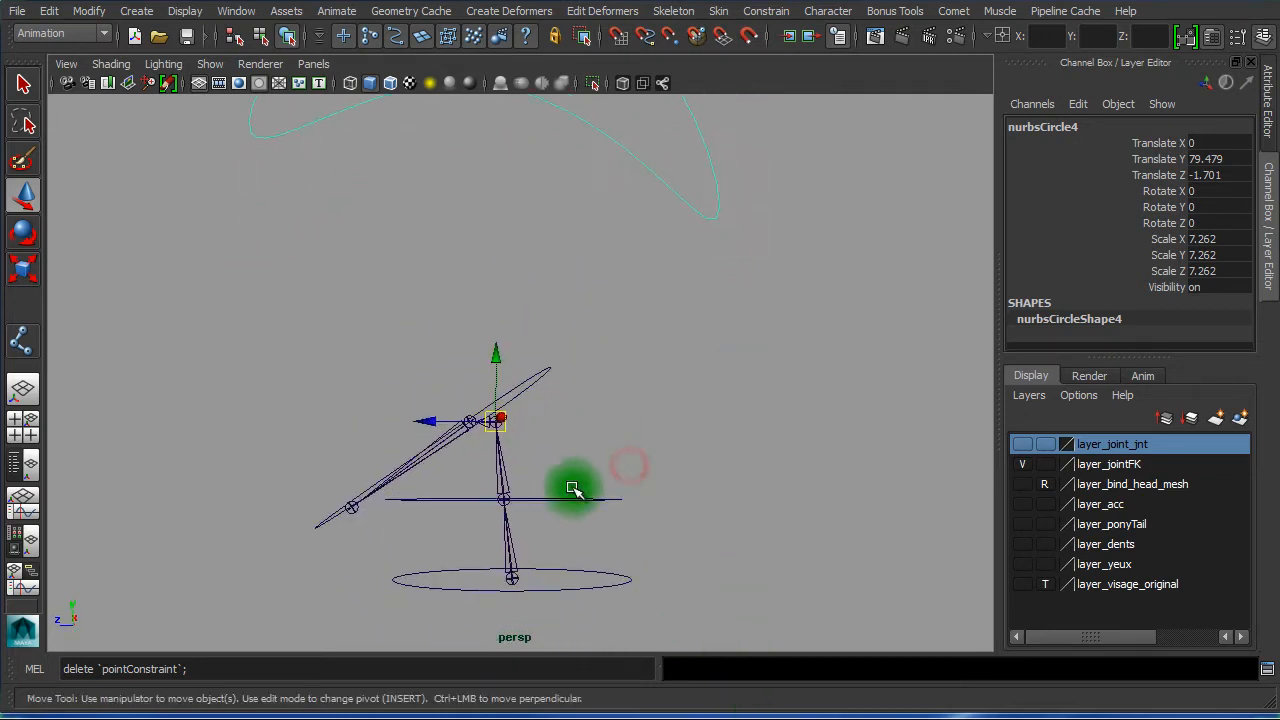
click(507, 560)
double_click(1100, 128)
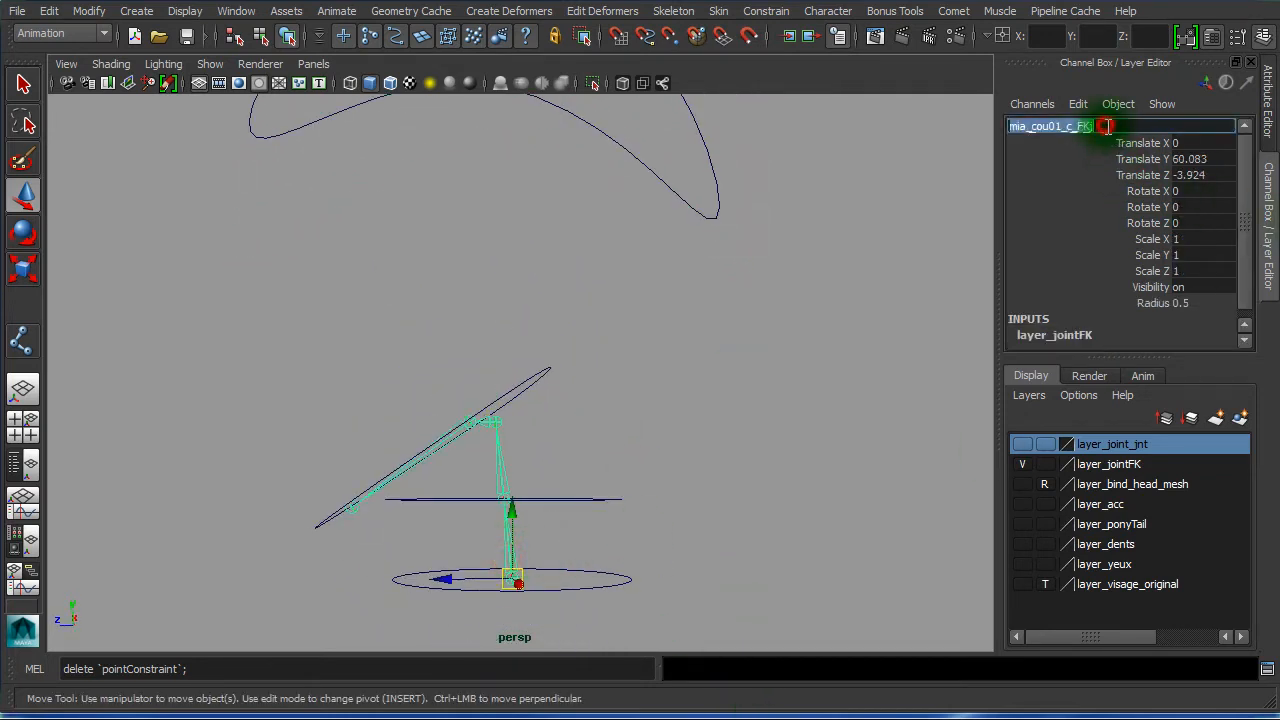
click(603, 565)
click(1042, 129)
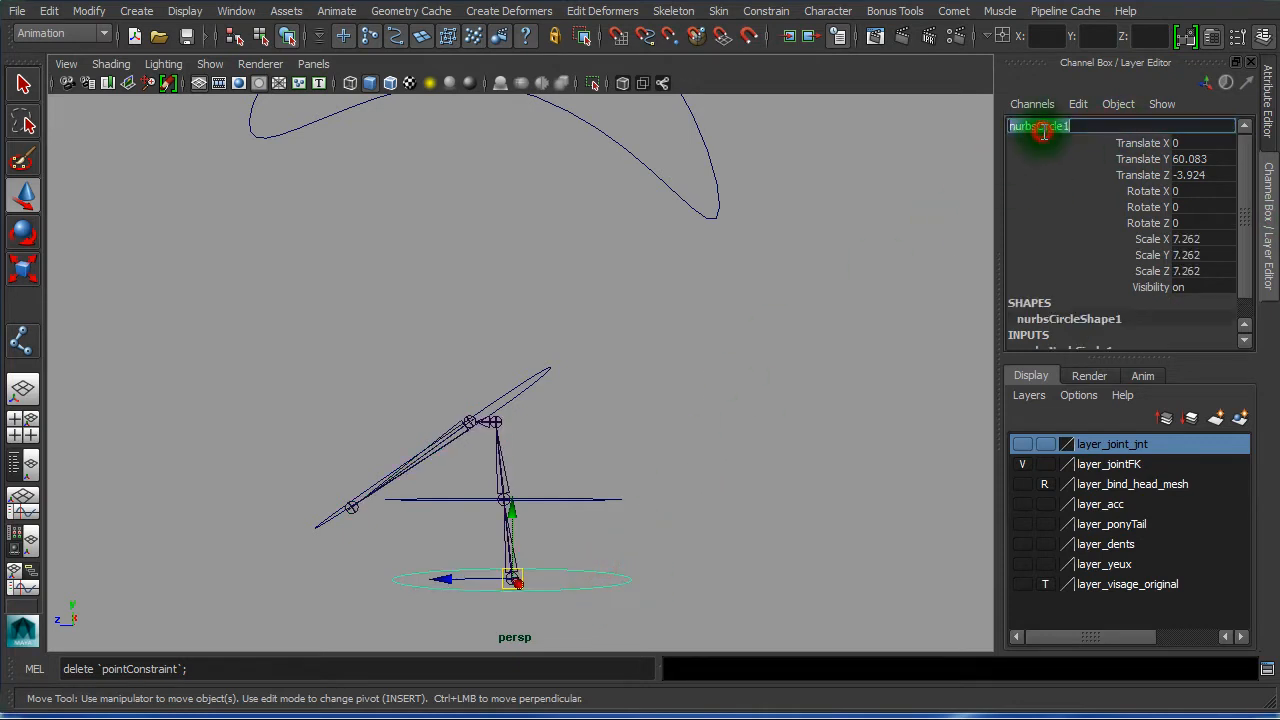
text(mia_cou01_c_FKj)
click(1096, 126)
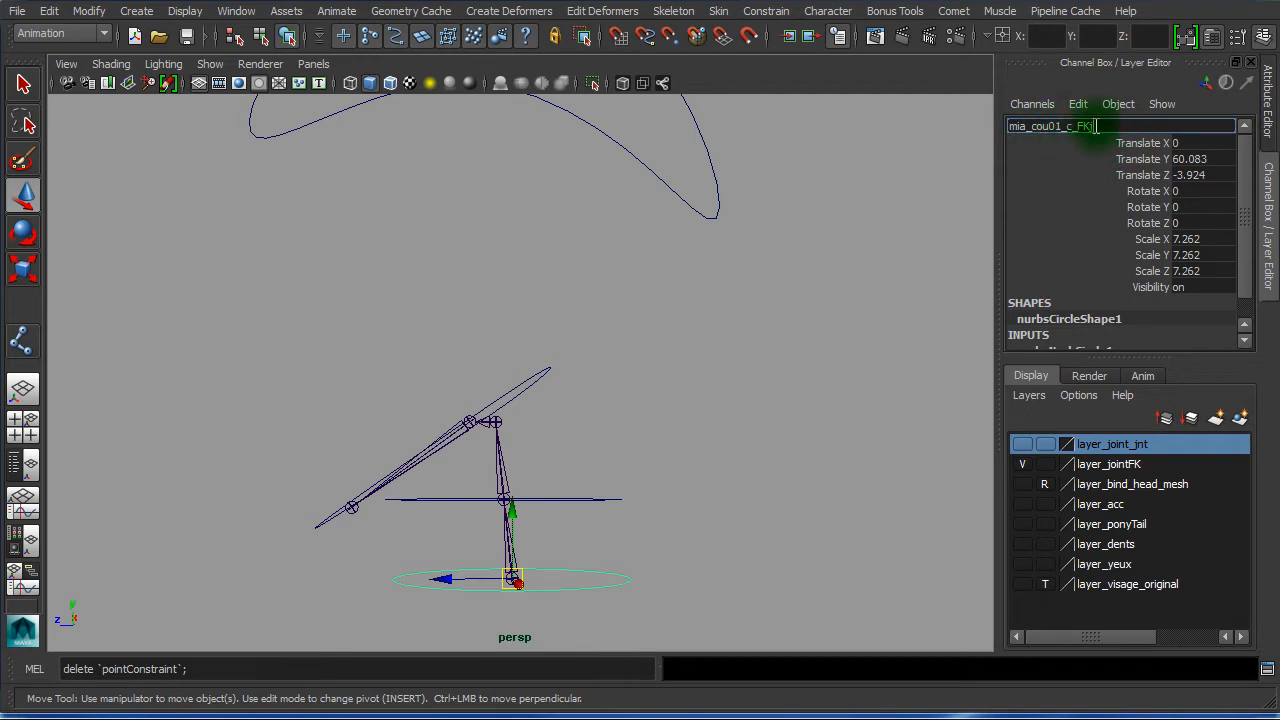
click(1141, 124)
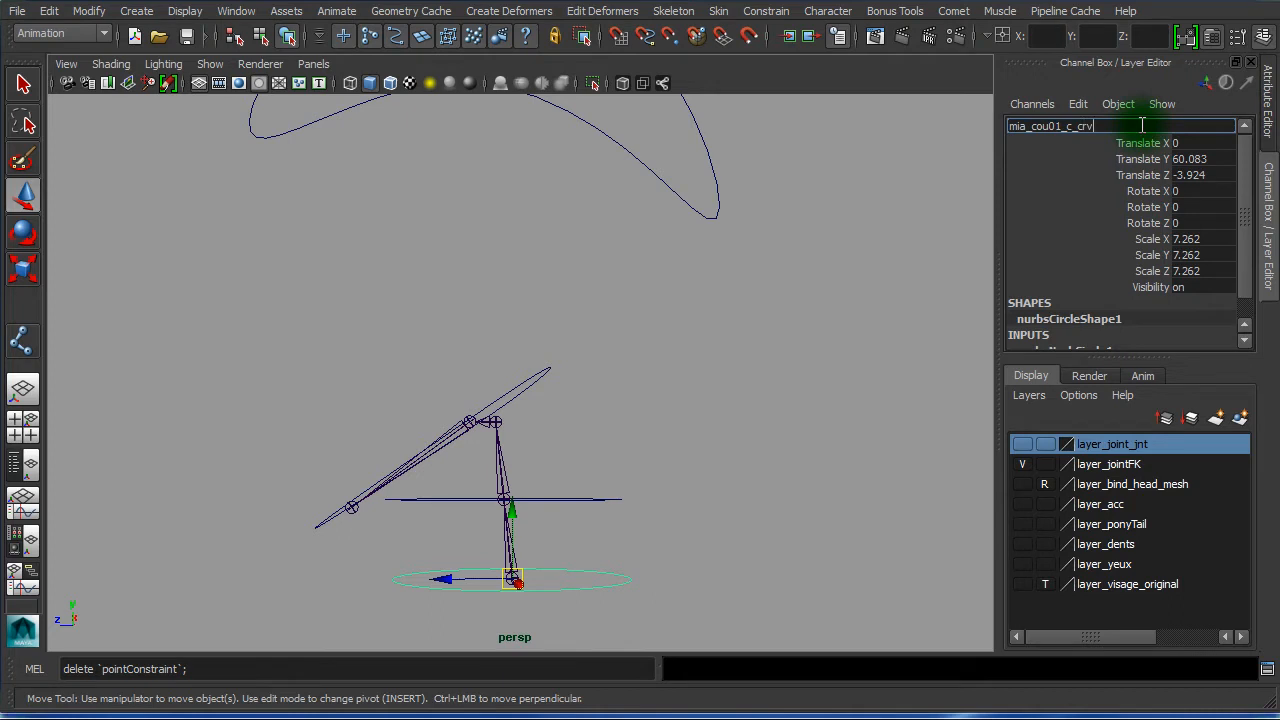
key(Return)
Rename the upper neck circle to mia_cou02_c_crv, reusing the lower circle's name
mouse_move(686, 391)
alt+mouse_down()
mouse_move(571, 545)
mouse_move(769, 523)
mouse_move(700, 514)
mouse_move(708, 385)
alt+mouse_up()
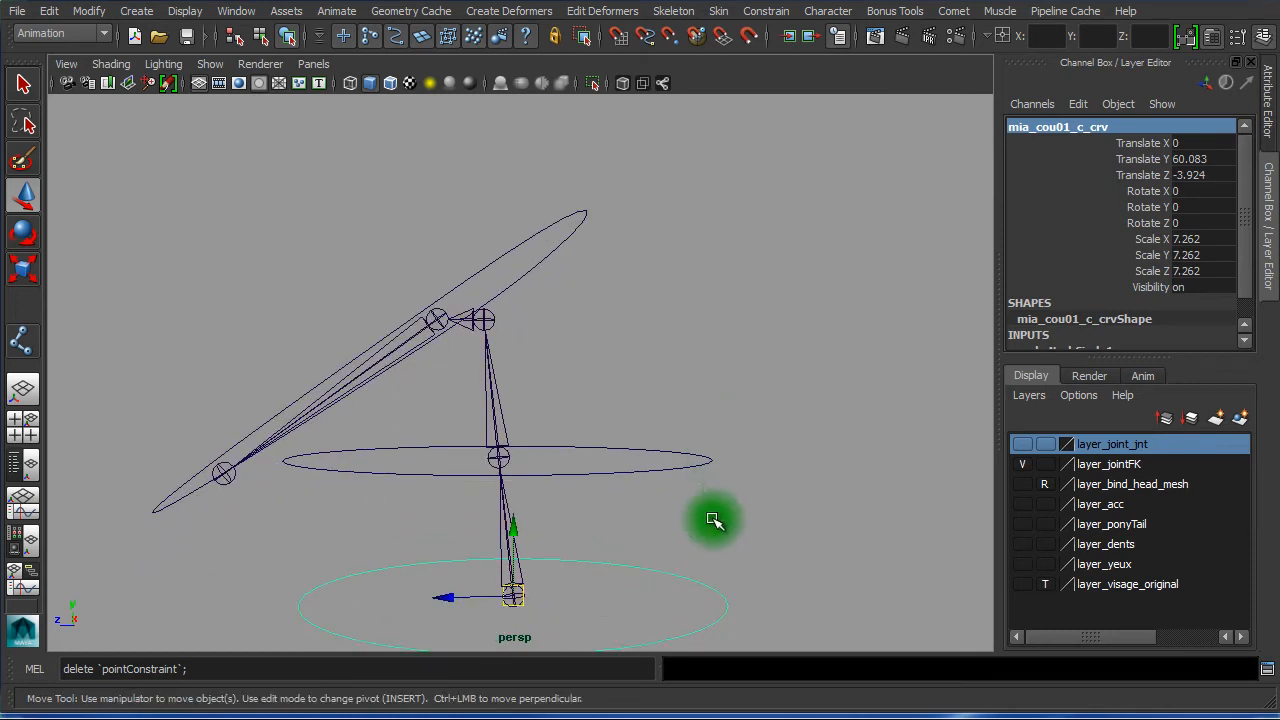
double_click(1072, 127)
key(ctrl+c)
drag(690, 416, 691, 514)
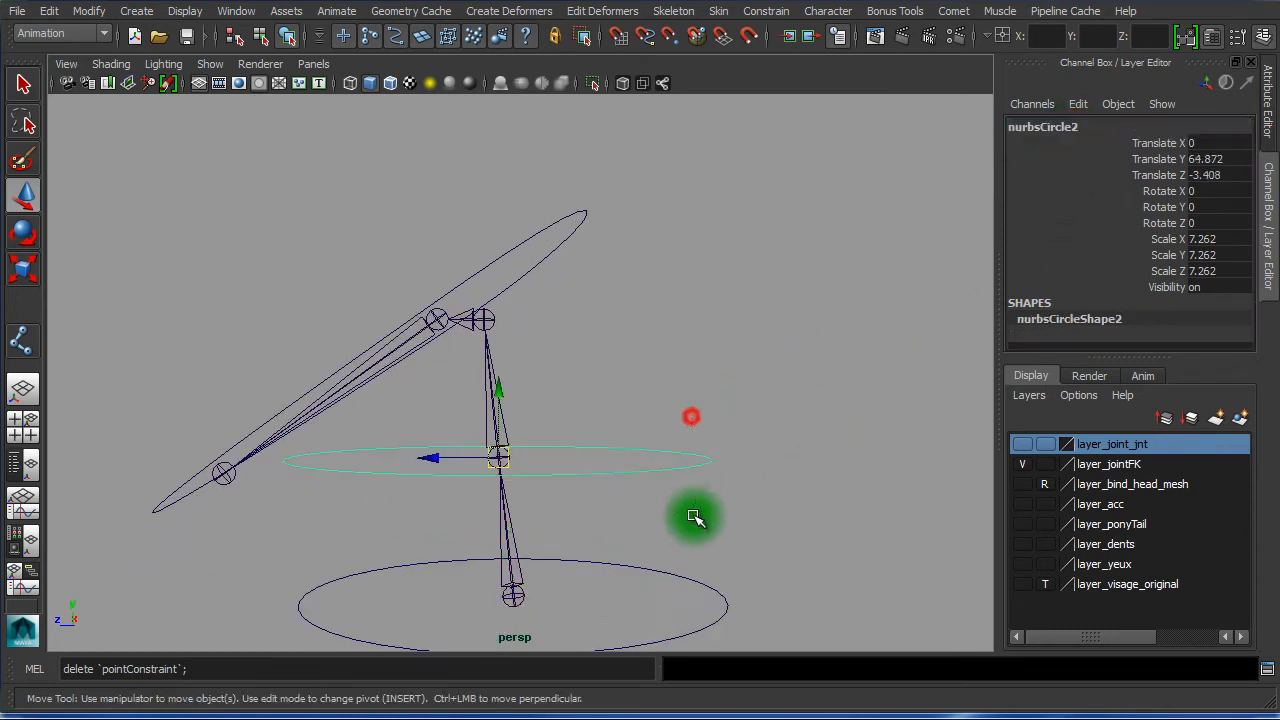
click(1045, 127)
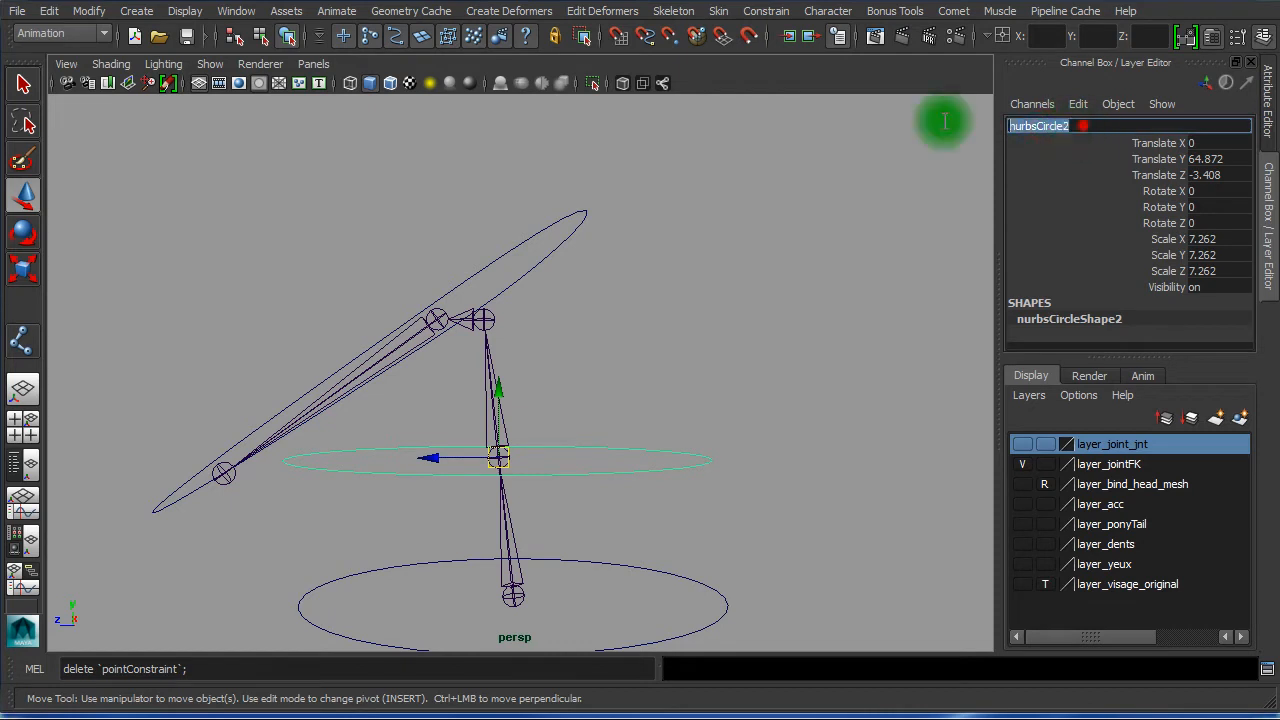
key(ctrl+v)
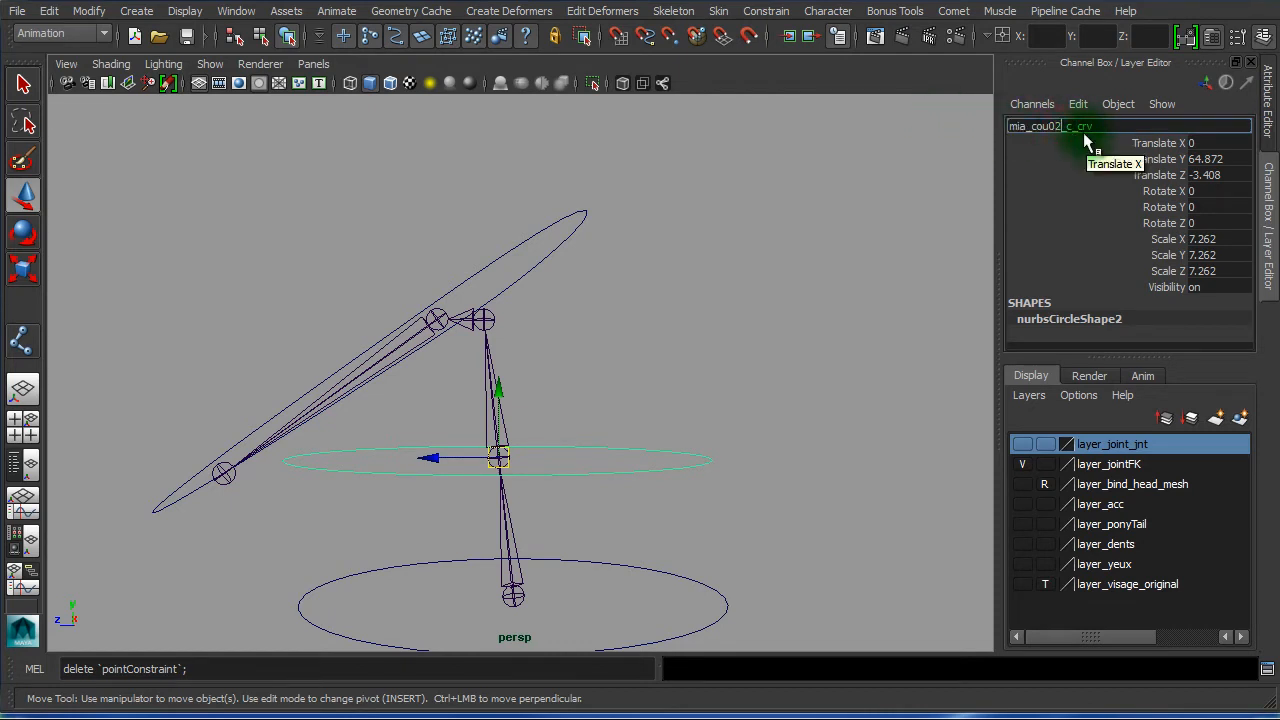
key(Return)
Rename the tilted jaw curve to mia_jaw_c_crv
alt+drag(414, 283, 605, 371)
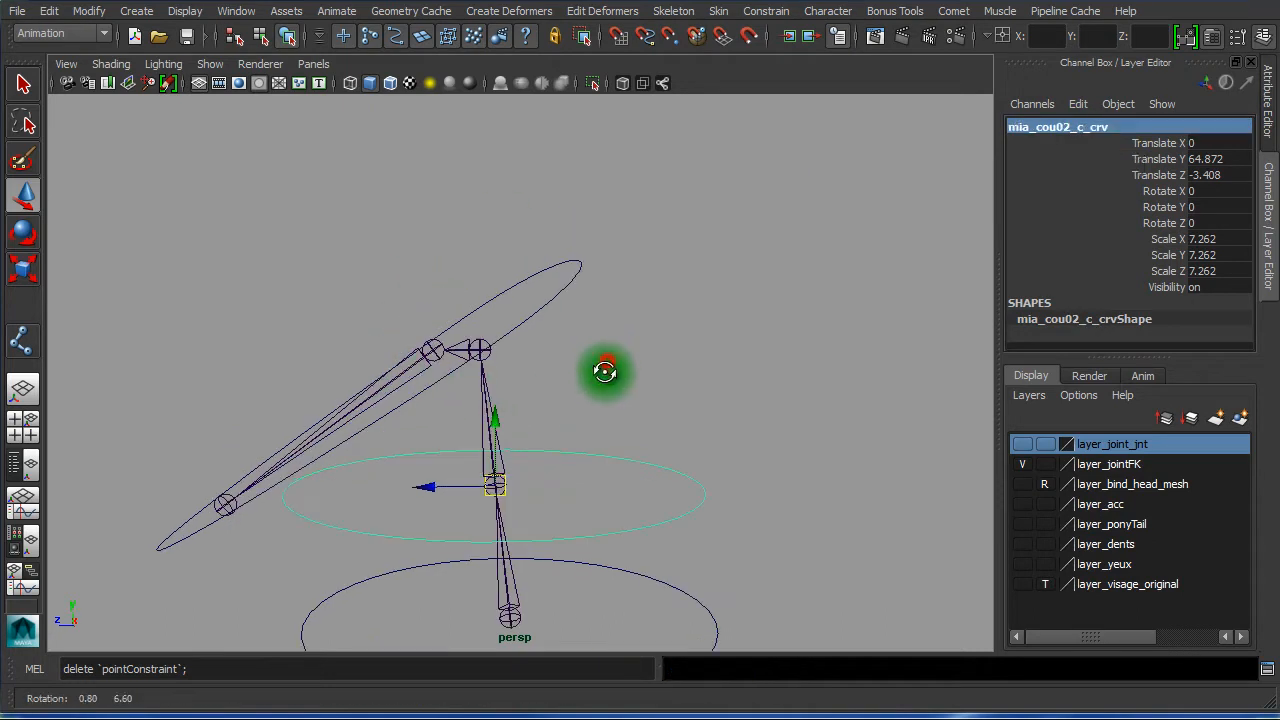
click(548, 262)
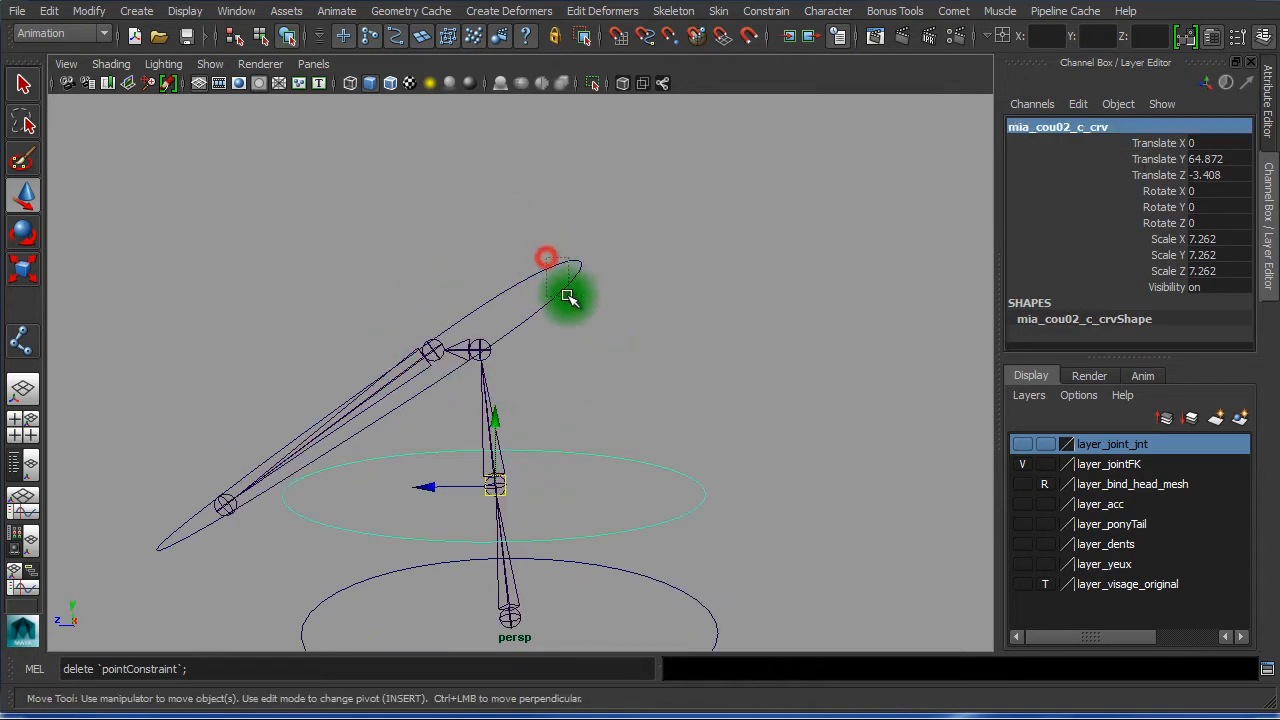
double_click(1090, 128)
text(mia_cou01_c_crv)
click(1058, 127)
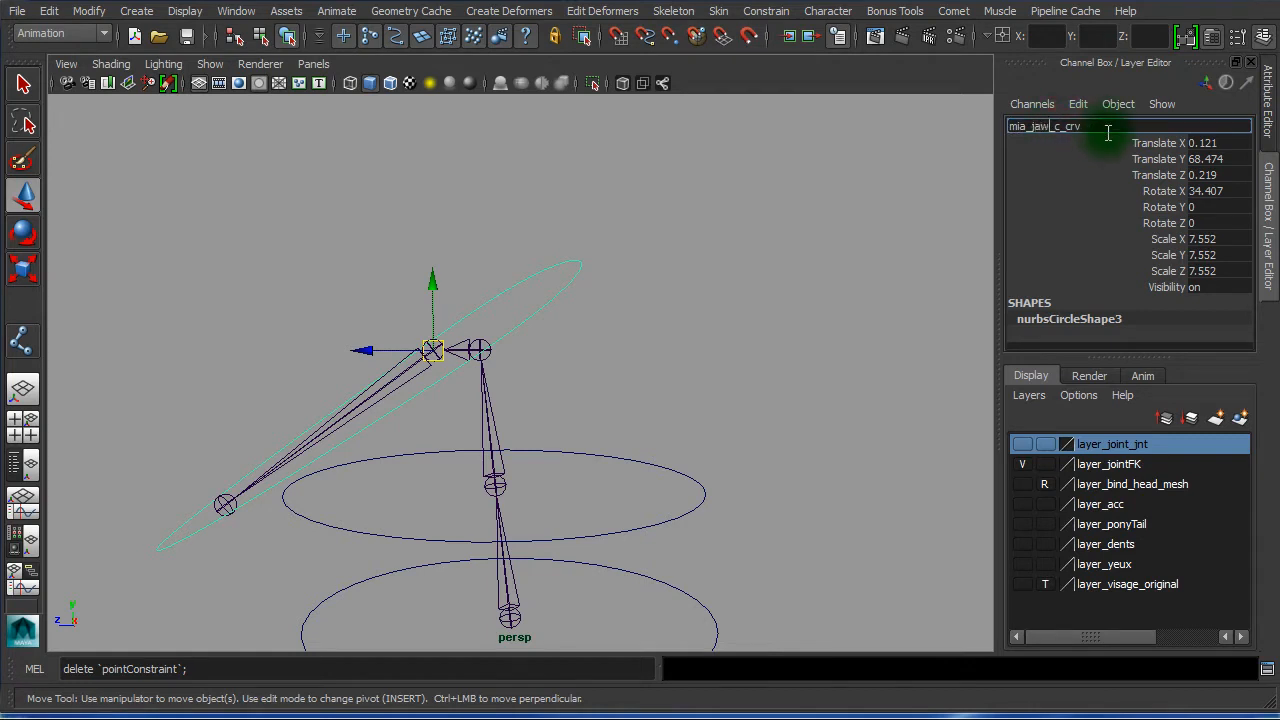
key(Return)
Rename the arched curve above the head to mia_head_c_crv
alt+right_drag(855, 437, 247, 328)
click(478, 276)
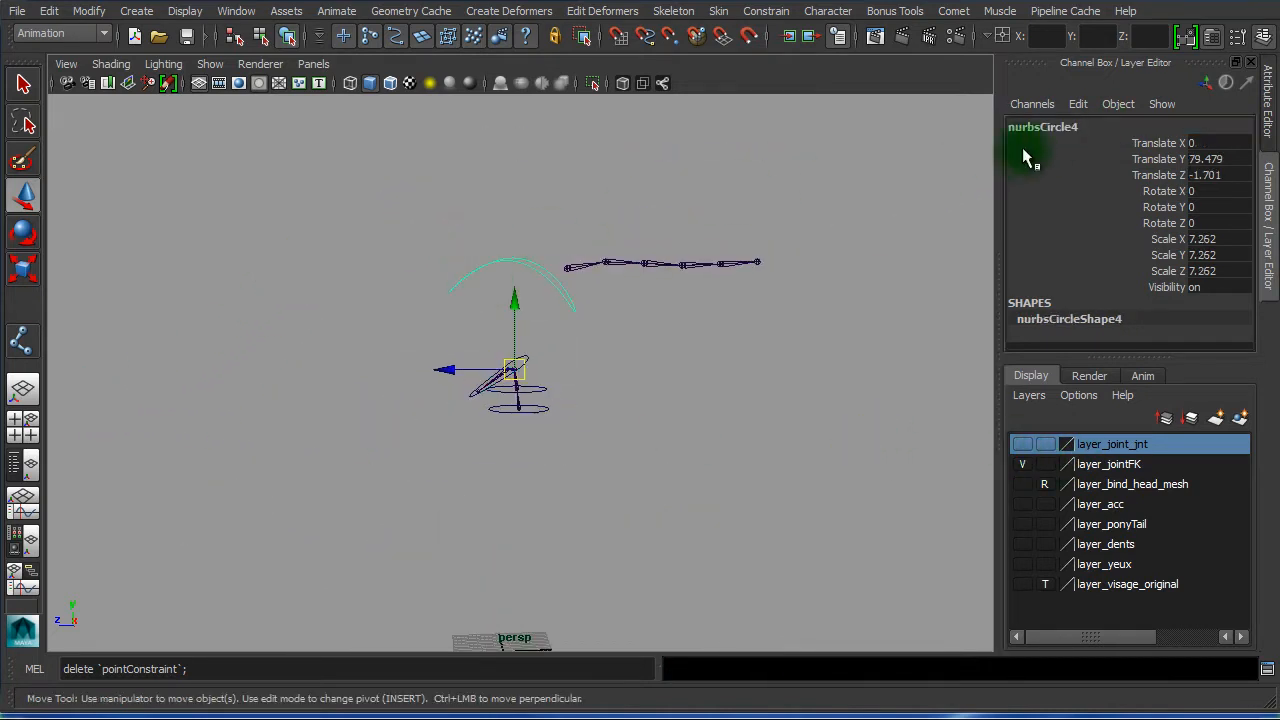
double_click(1074, 133)
key(ctrl+v)
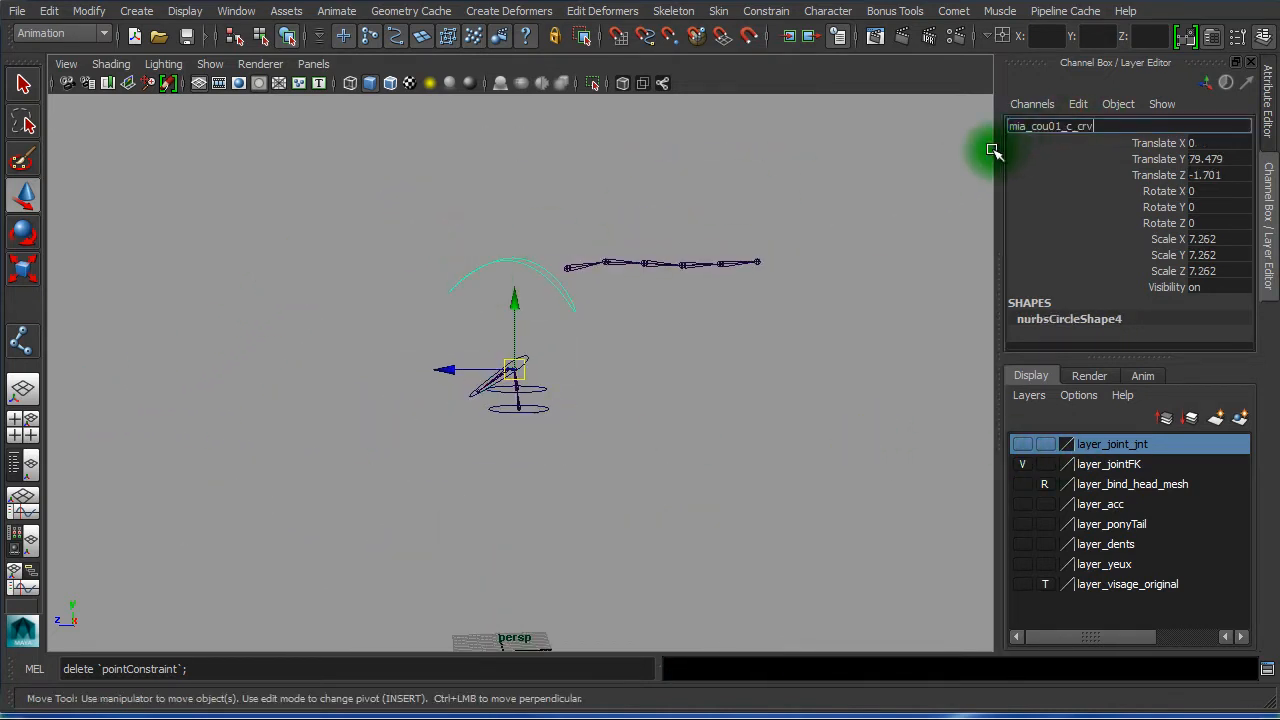
drag(1066, 128, 1090, 128)
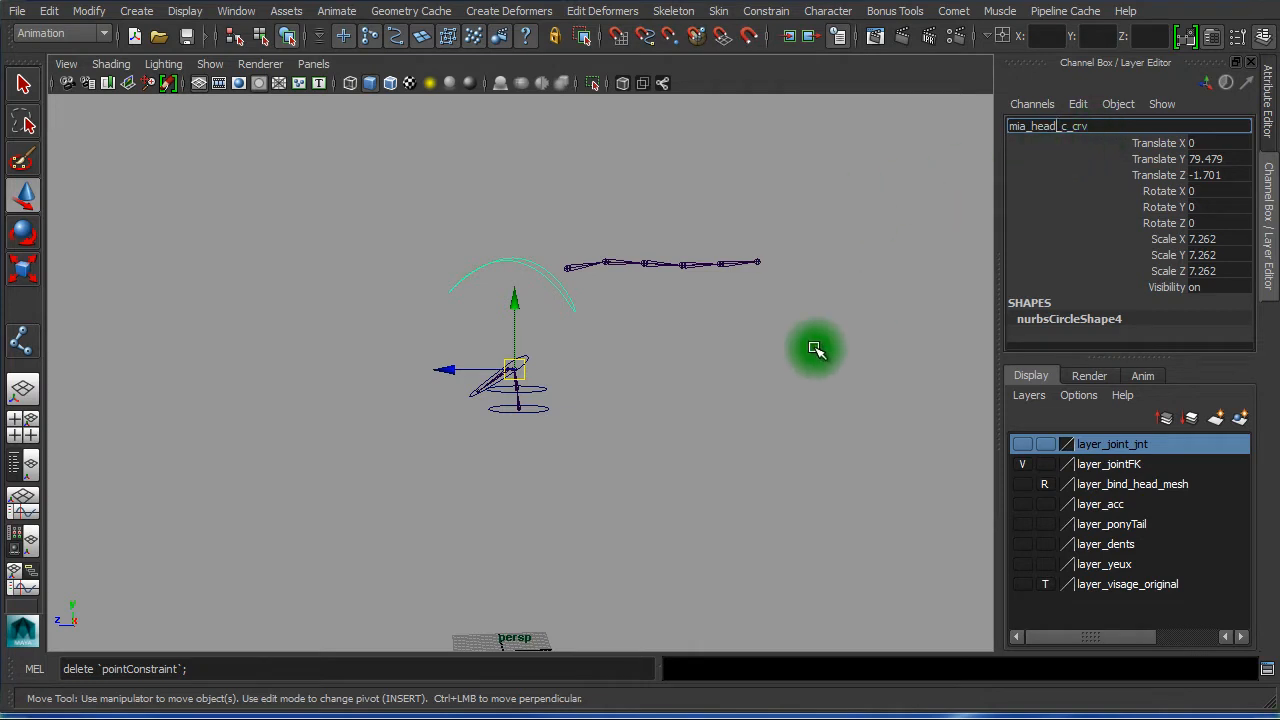
key(Return)
Delete the construction history of all four control curves: both neck circles, the jaw curve and the head curve
click(677, 392)
alt+drag(675, 393, 648, 404)
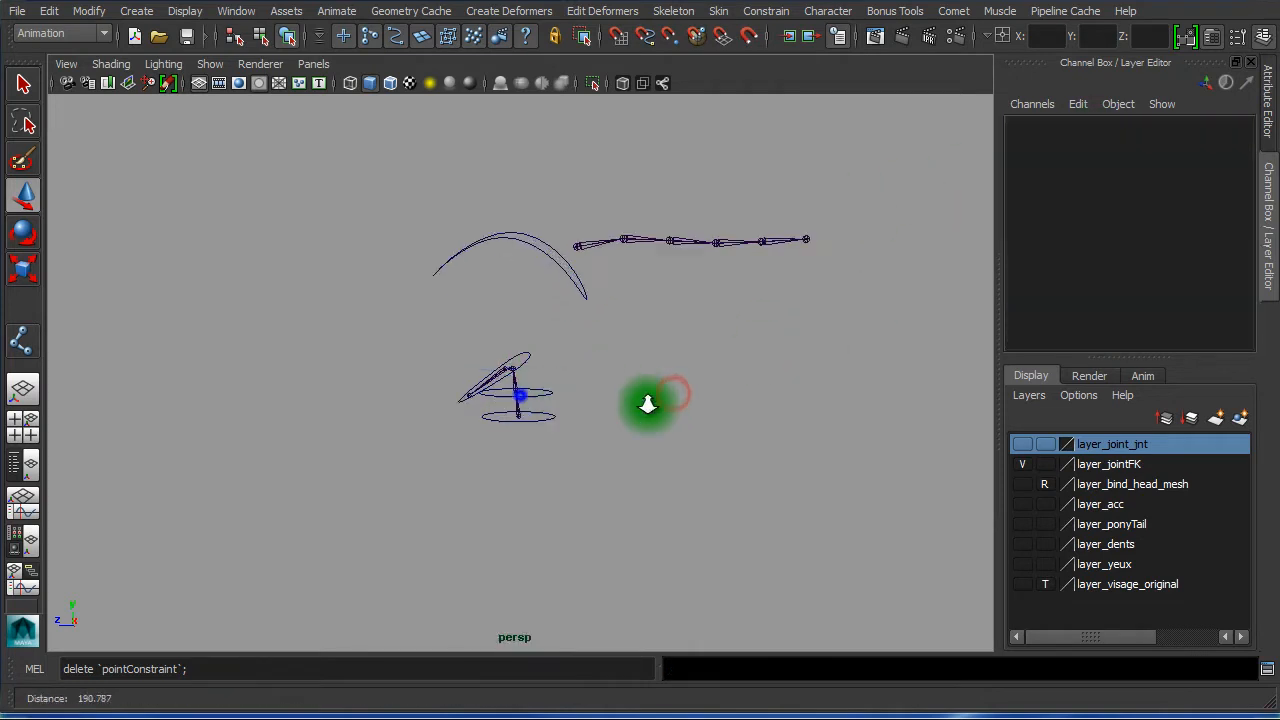
alt+right_drag(648, 404, 957, 434)
drag(545, 285, 535, 580)
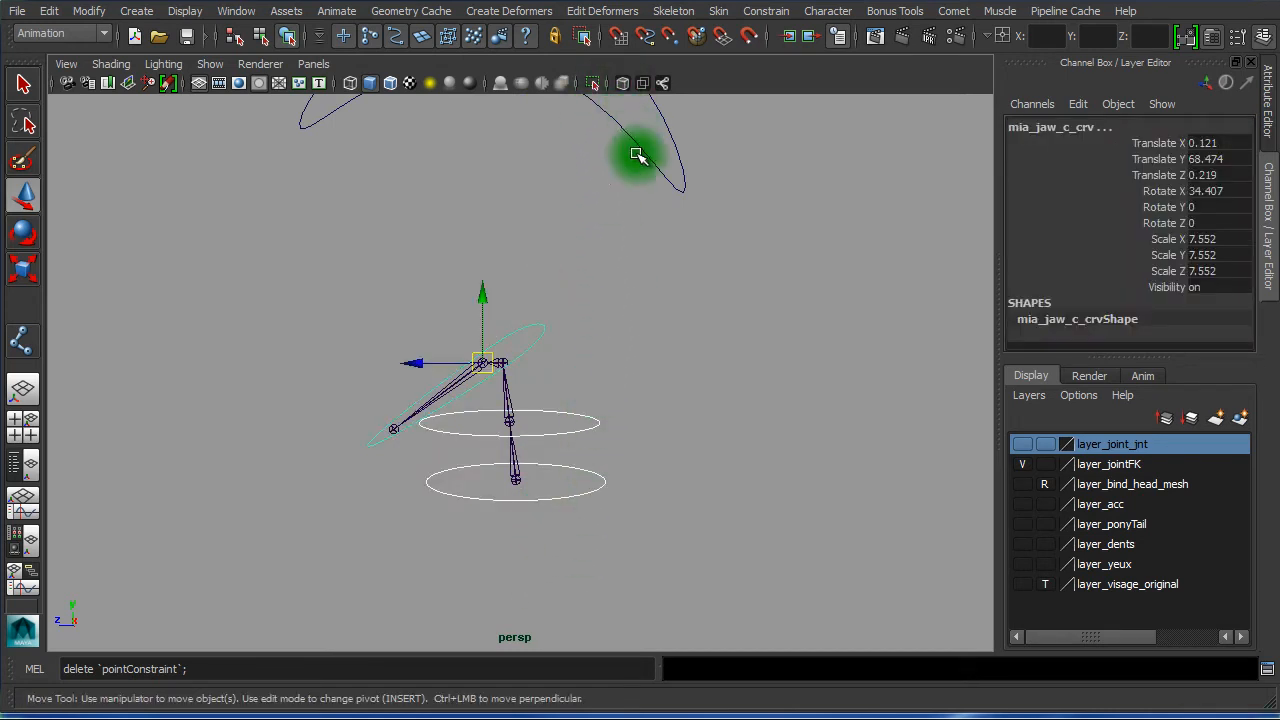
shift+drag(638, 225, 743, 162)
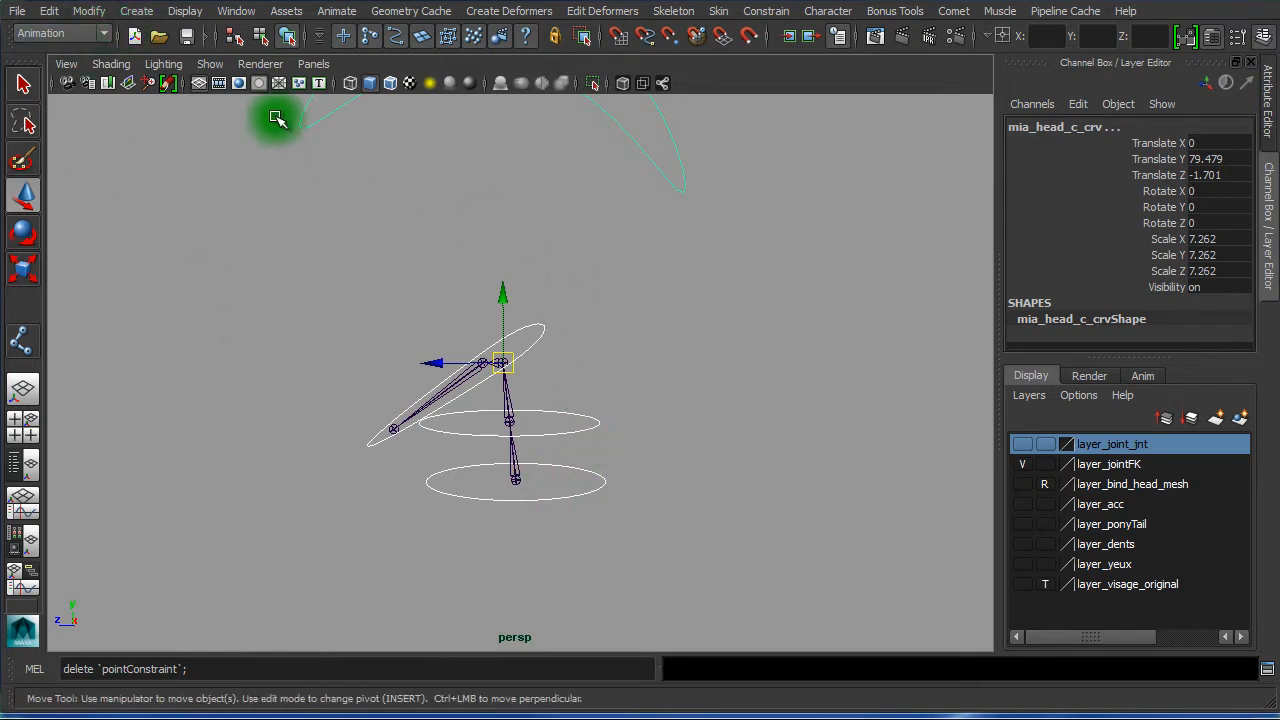
click(49, 11)
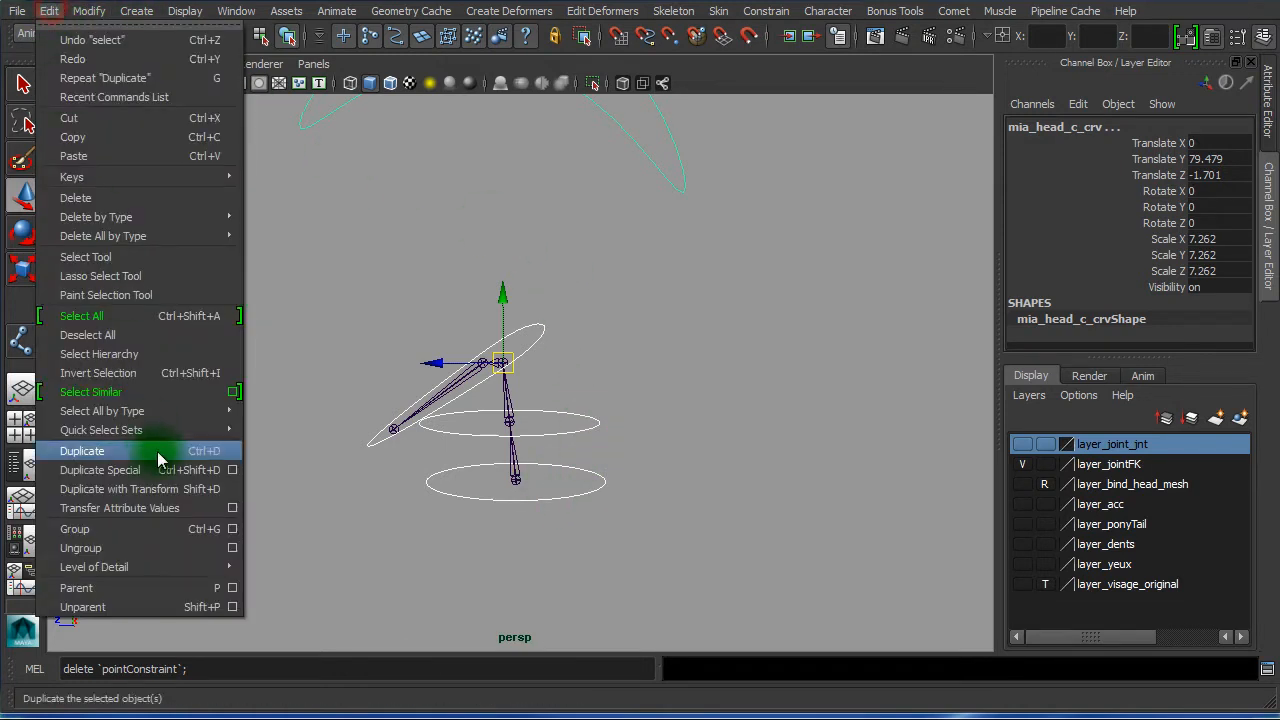
mouse_move(141, 223)
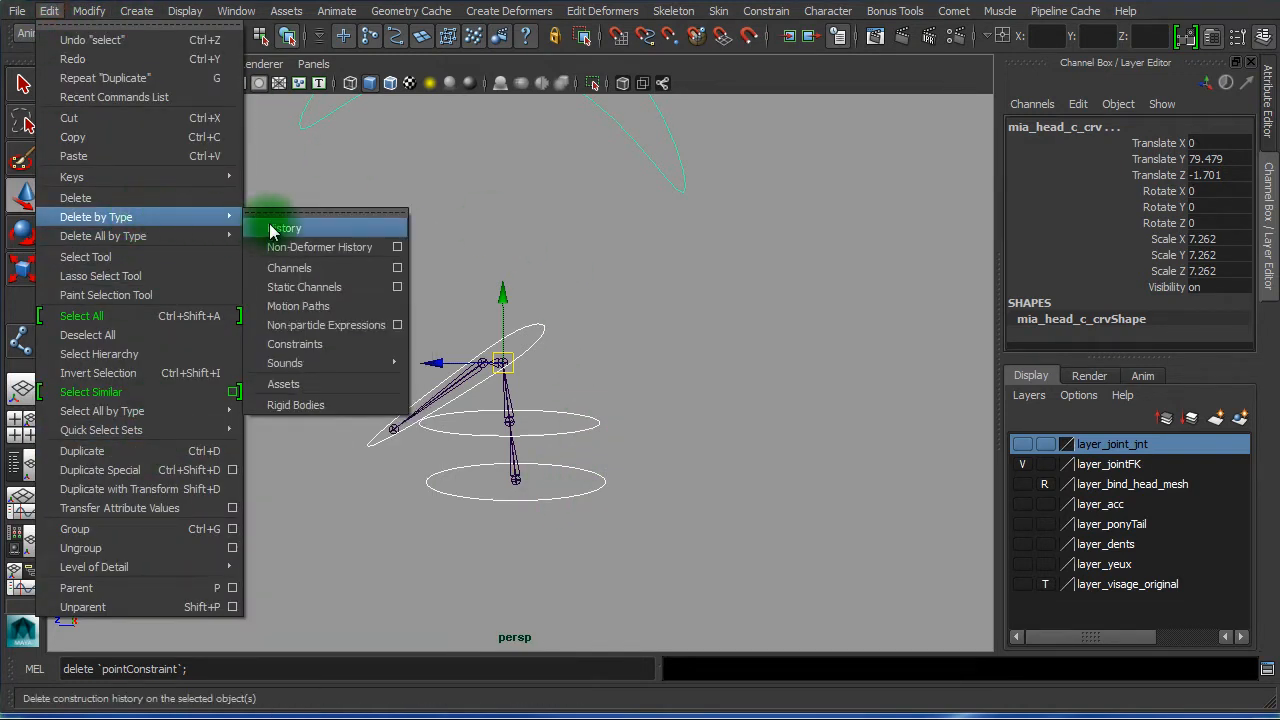
click(270, 229)
Put the lower neck circle mia_cou01_c_crv alone into a new group
alt+right_drag(940, 404, 573, 336)
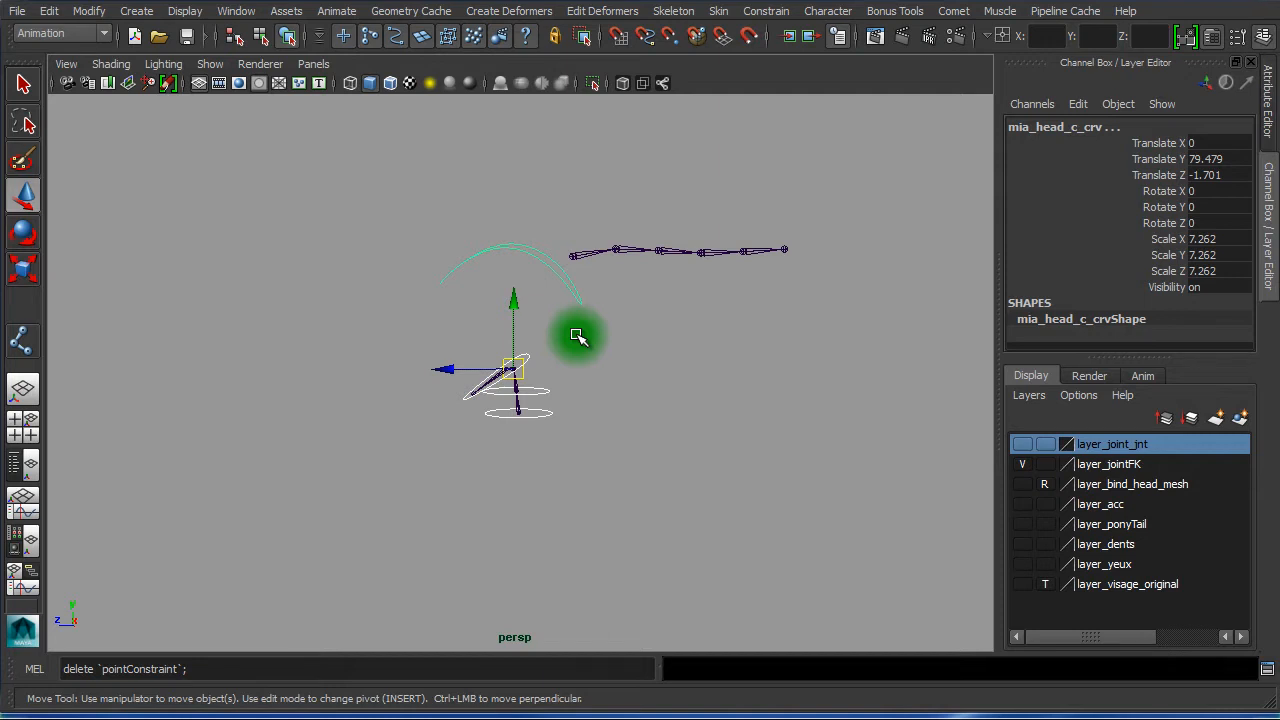
click(598, 614)
click(530, 418)
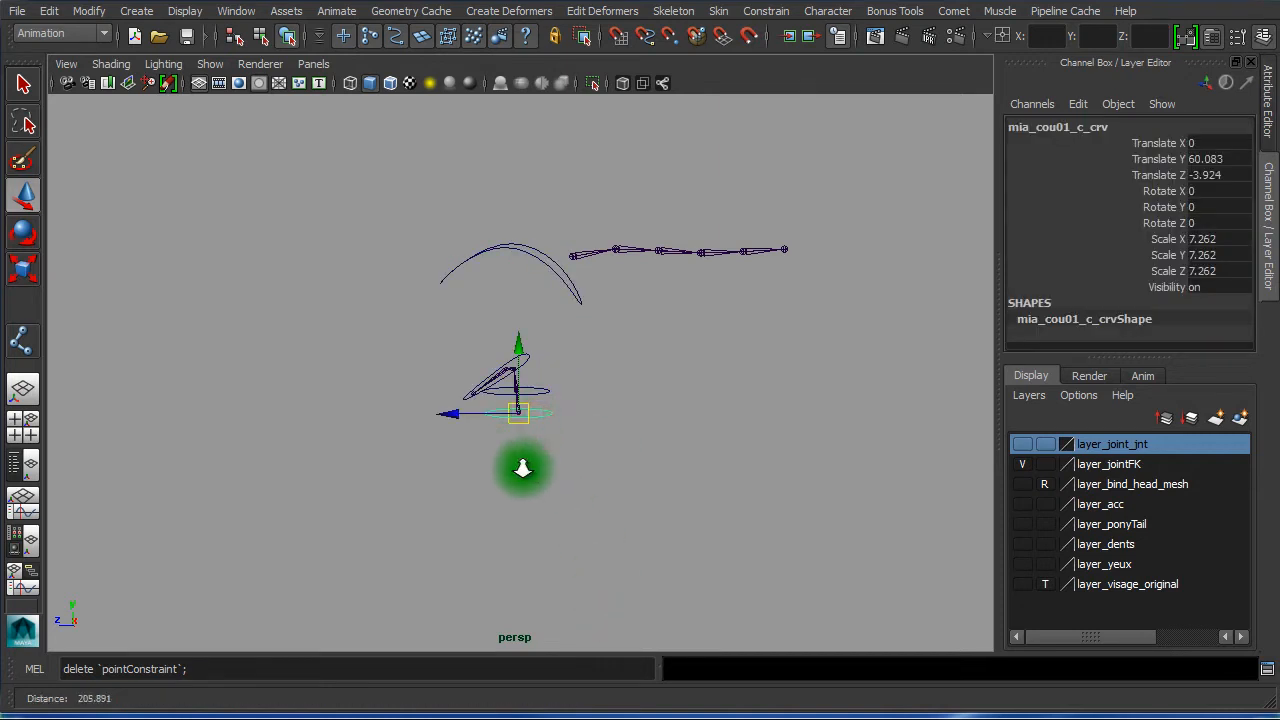
alt+right_drag(608, 466, 1006, 482)
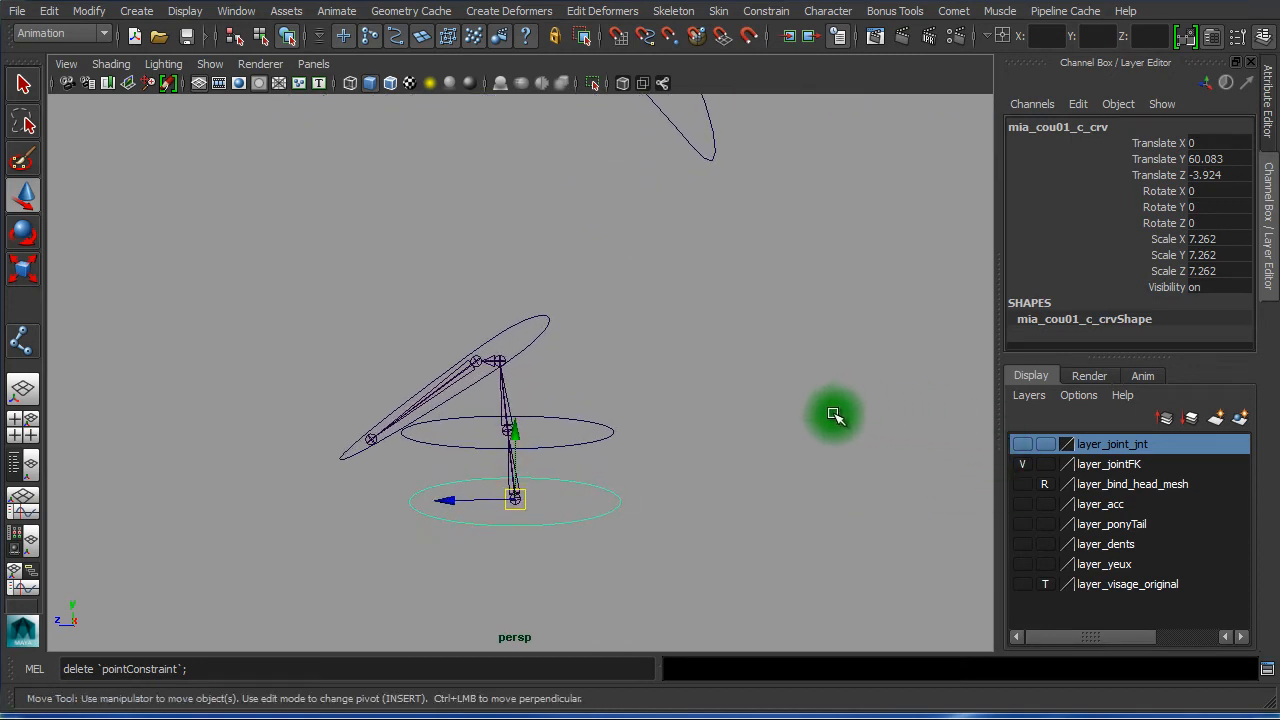
key(ctrl+g)
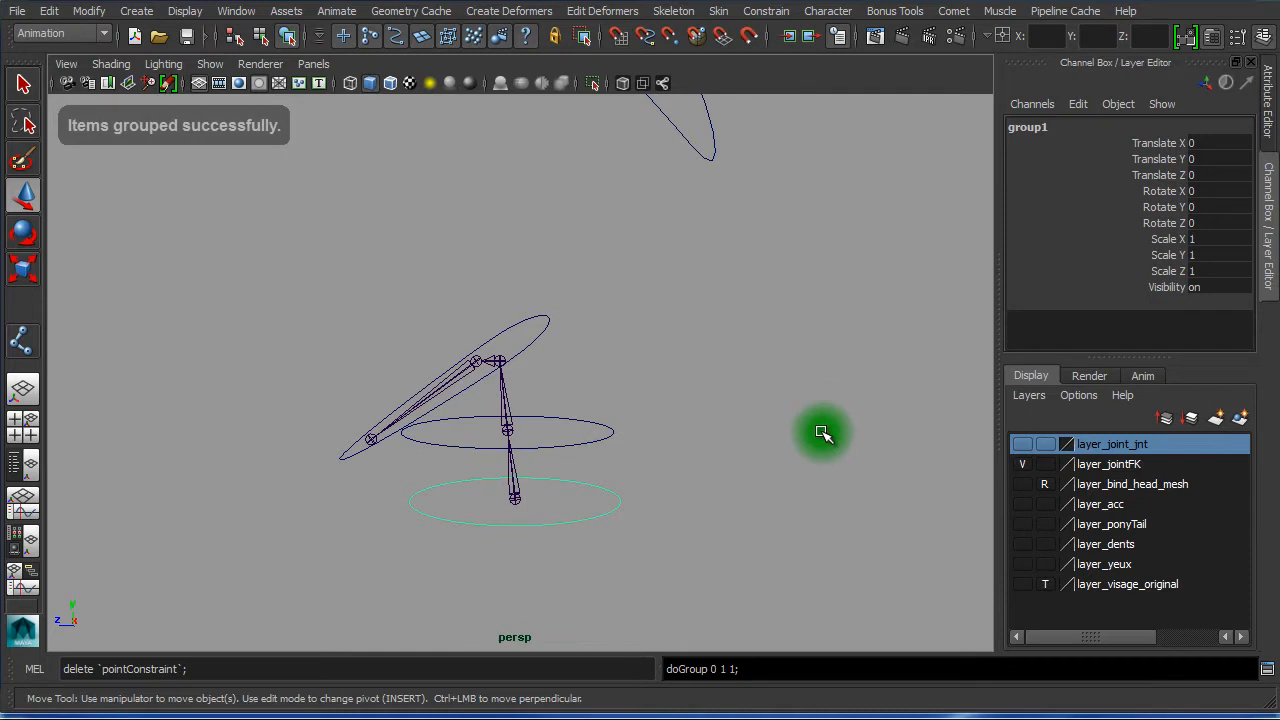
Show the Outliner beside the perspective view and rename the lower neck circle's group to mia_cou01_c_crv_gr
click(643, 488)
click(1080, 126)
key(ctrl+c)
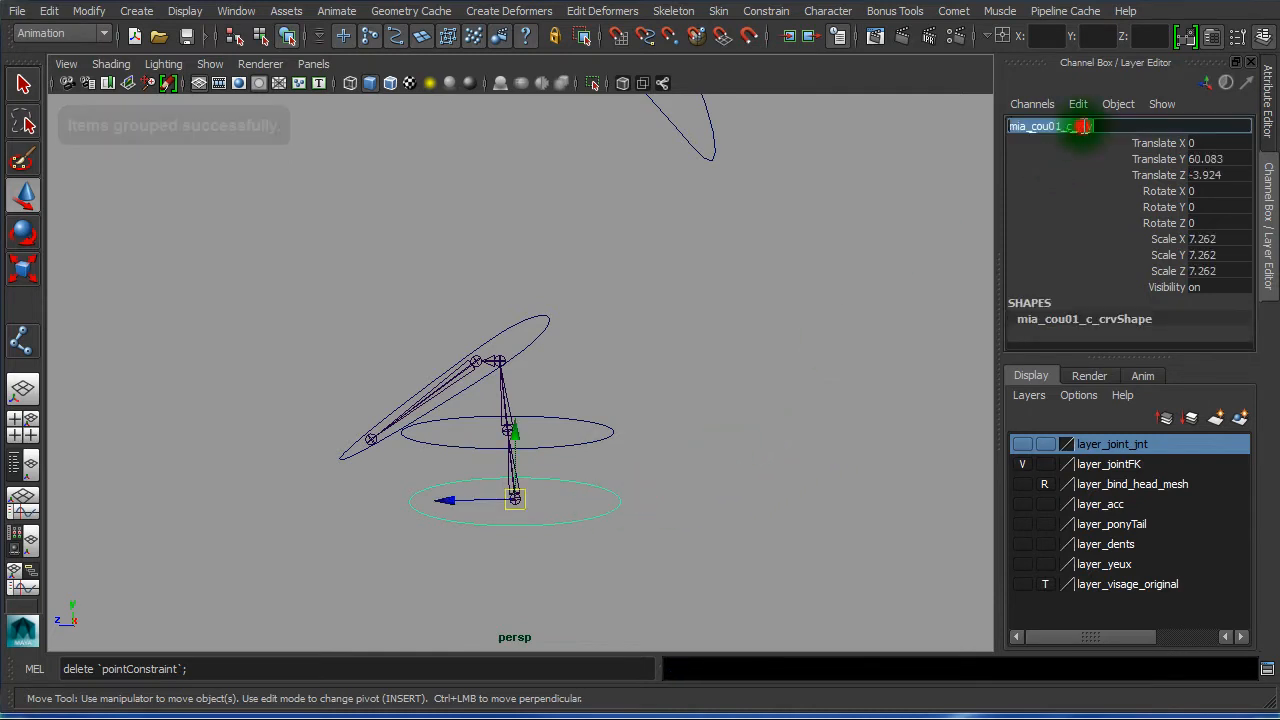
click(24, 503)
click(40, 465)
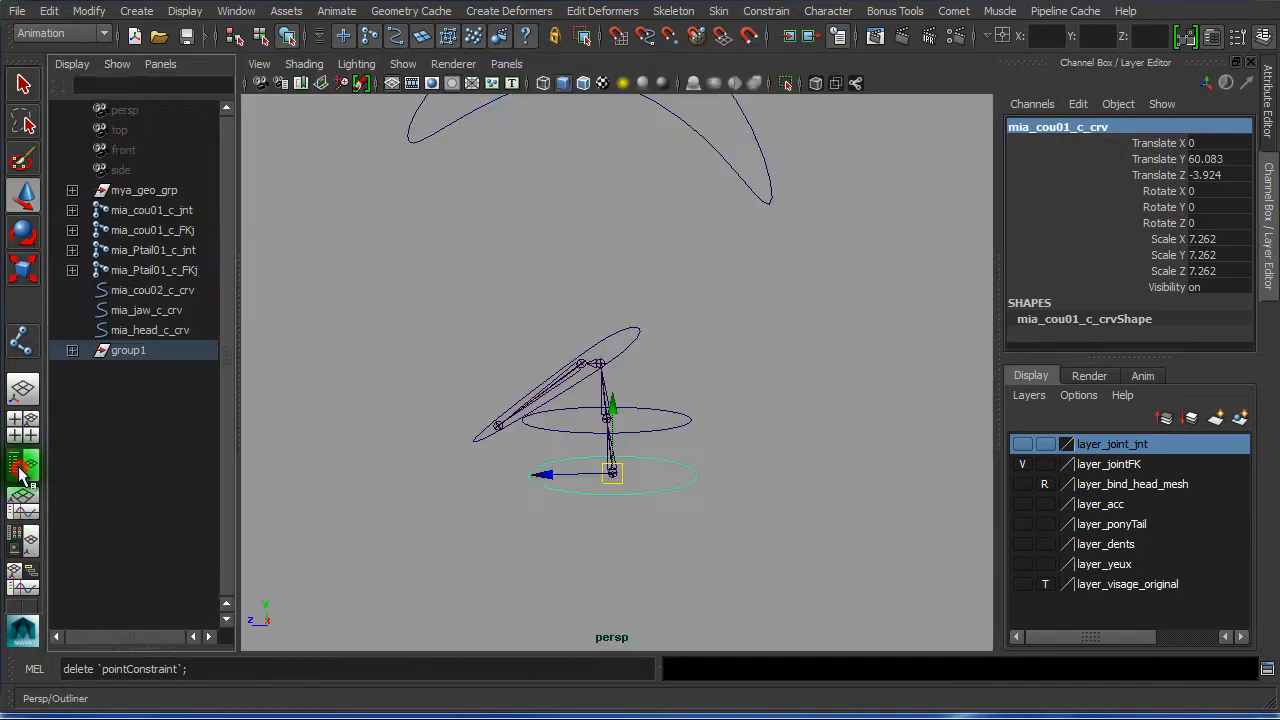
double_click(130, 349)
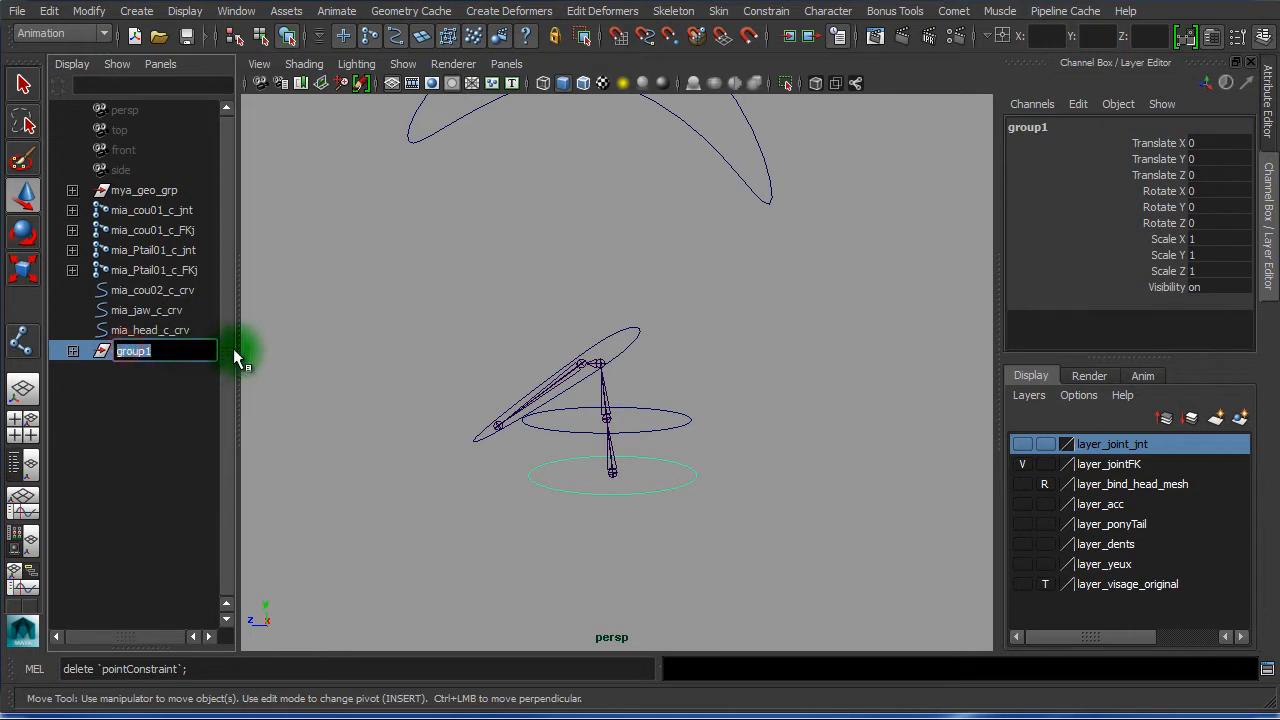
key(ctrl+v)
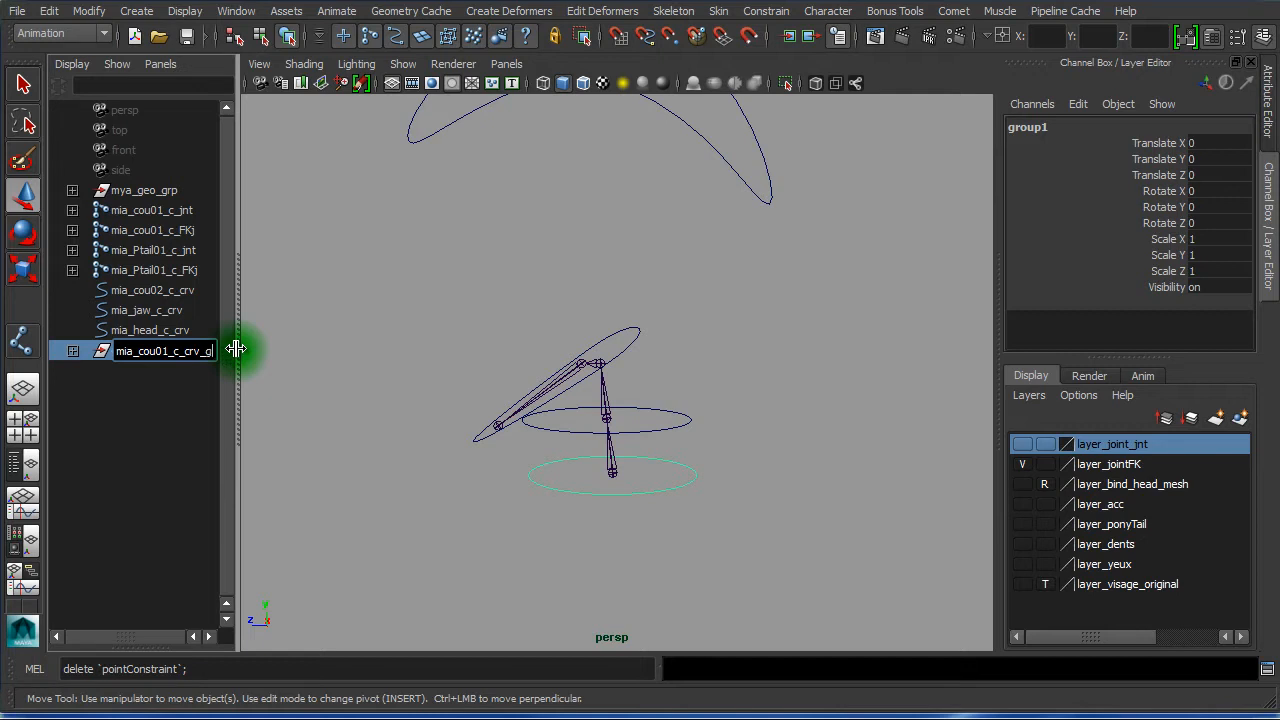
key(Return)
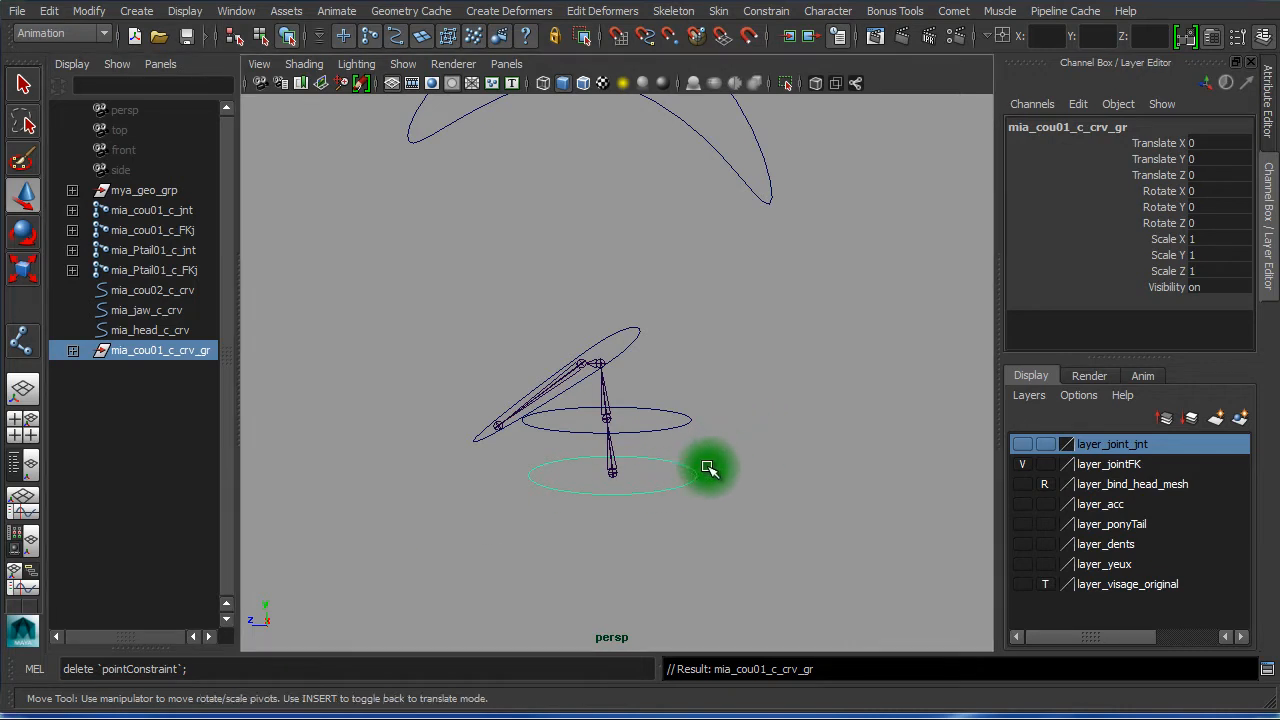
Snap the pivot of the group mia_cou01_c_crv_gr onto the base neck joint mia_cou01_c_FKj
alt+right_drag(686, 466, 810, 471)
alt+right_drag(720, 466, 198, 405)
alt+middle_drag(591, 480, 562, 432)
alt+right_drag(514, 412, 1063, 437)
alt+middle_drag(881, 389, 897, 502)
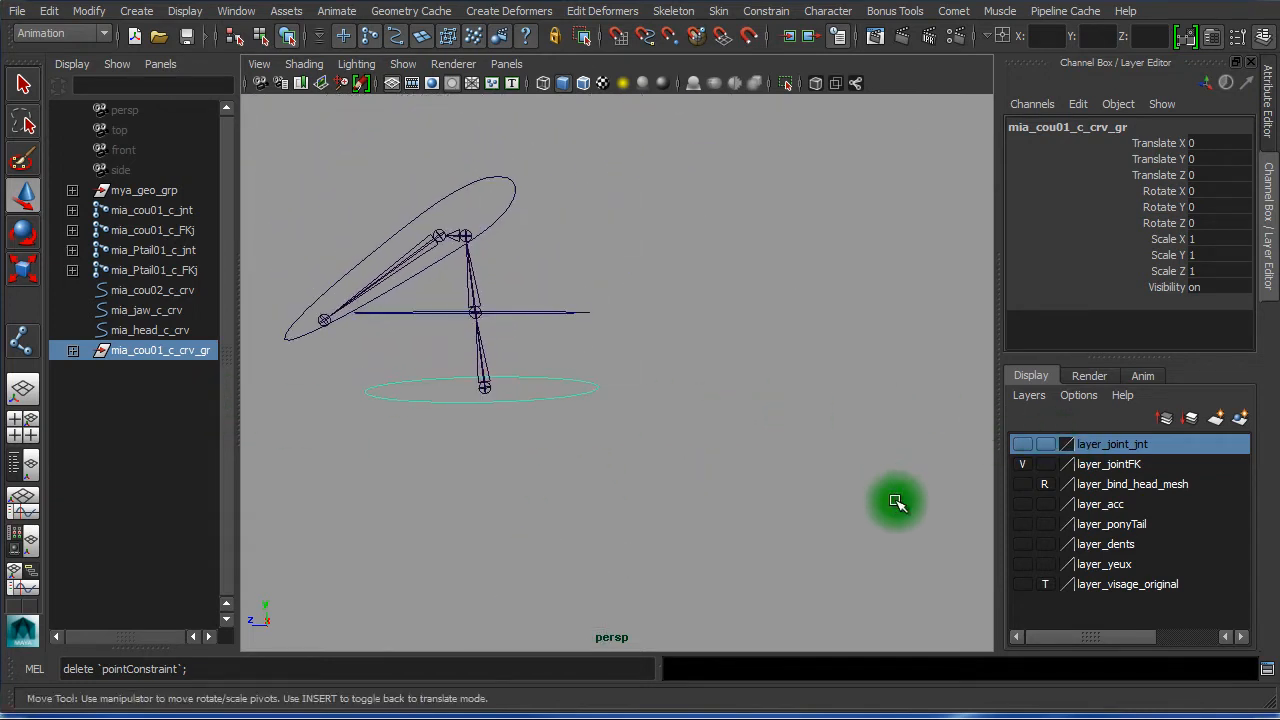
alt+right_drag(673, 492, 849, 506)
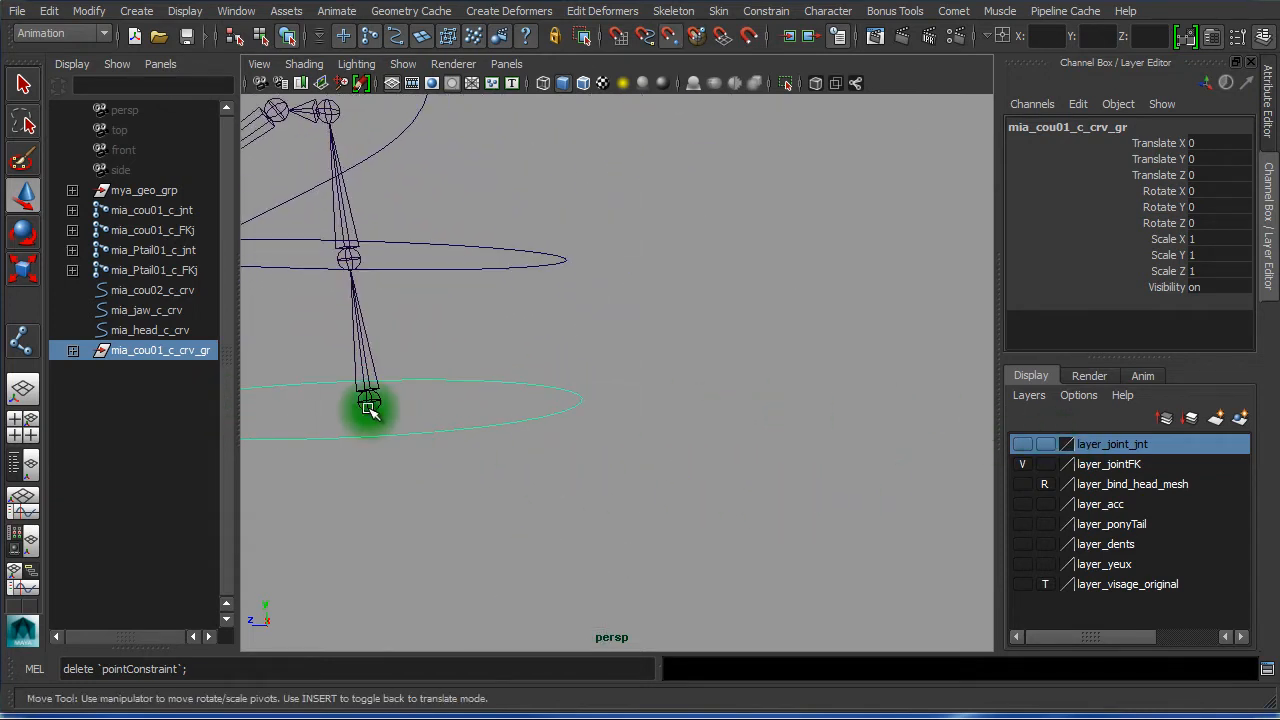
drag(361, 420, 501, 324)
click(521, 301)
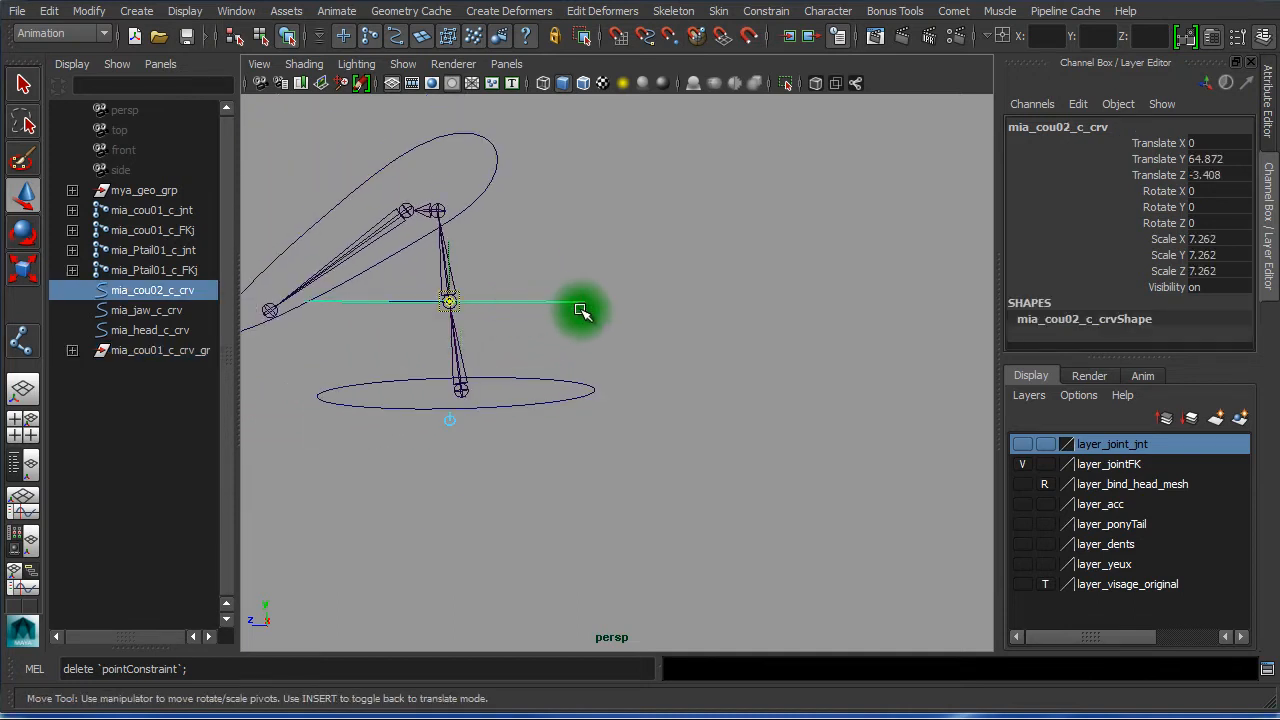
key(ctrl+h)
key(ctrl+g)
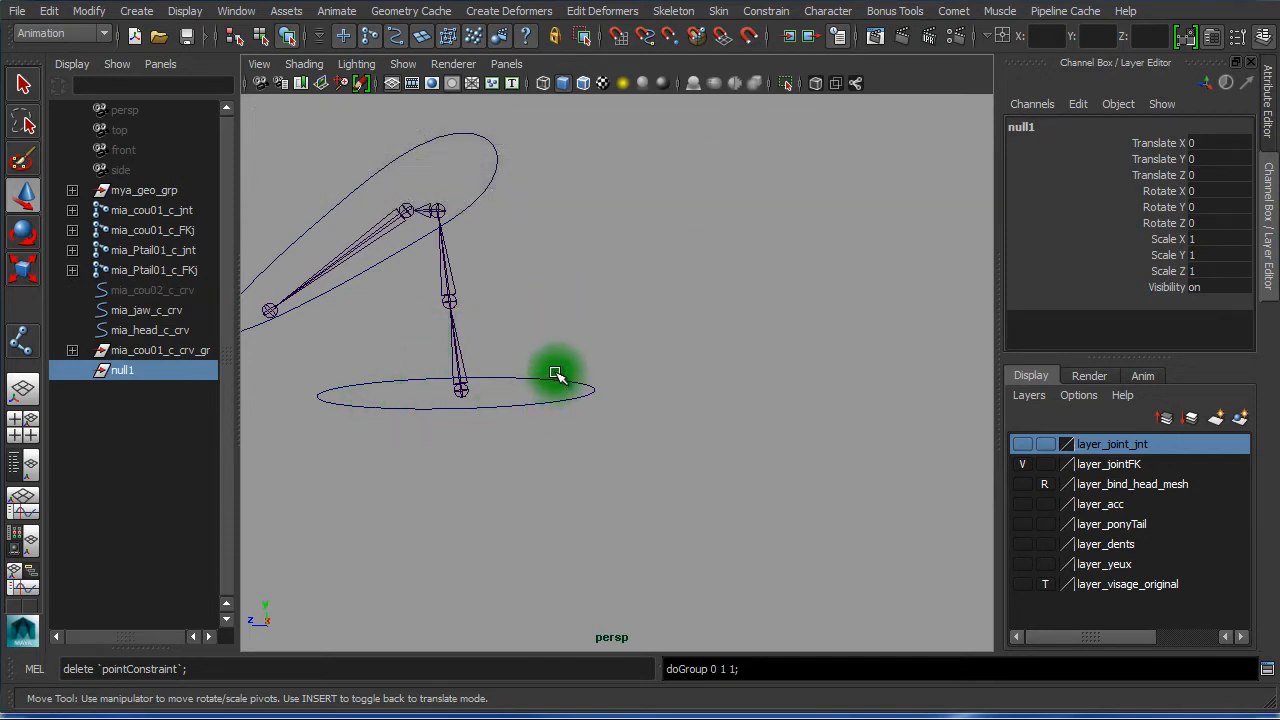
alt+drag(556, 374, 525, 381)
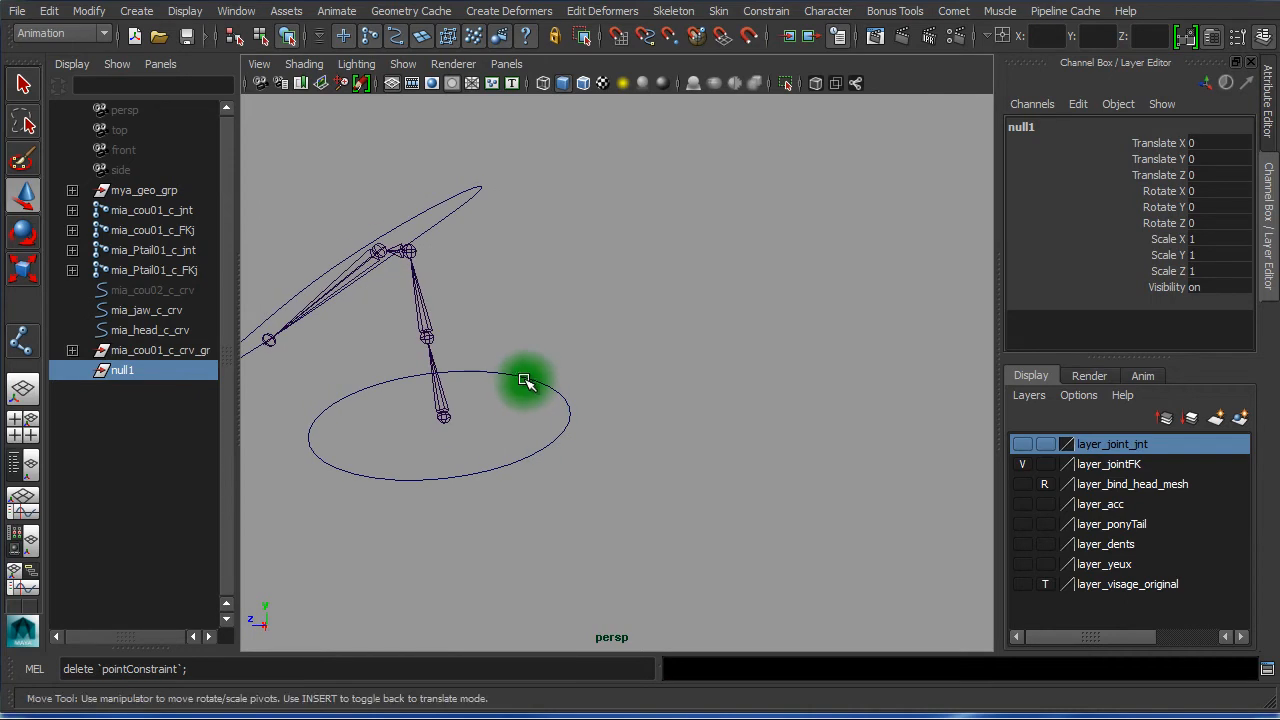
key(ctrl+z)
key(ctrl+z)
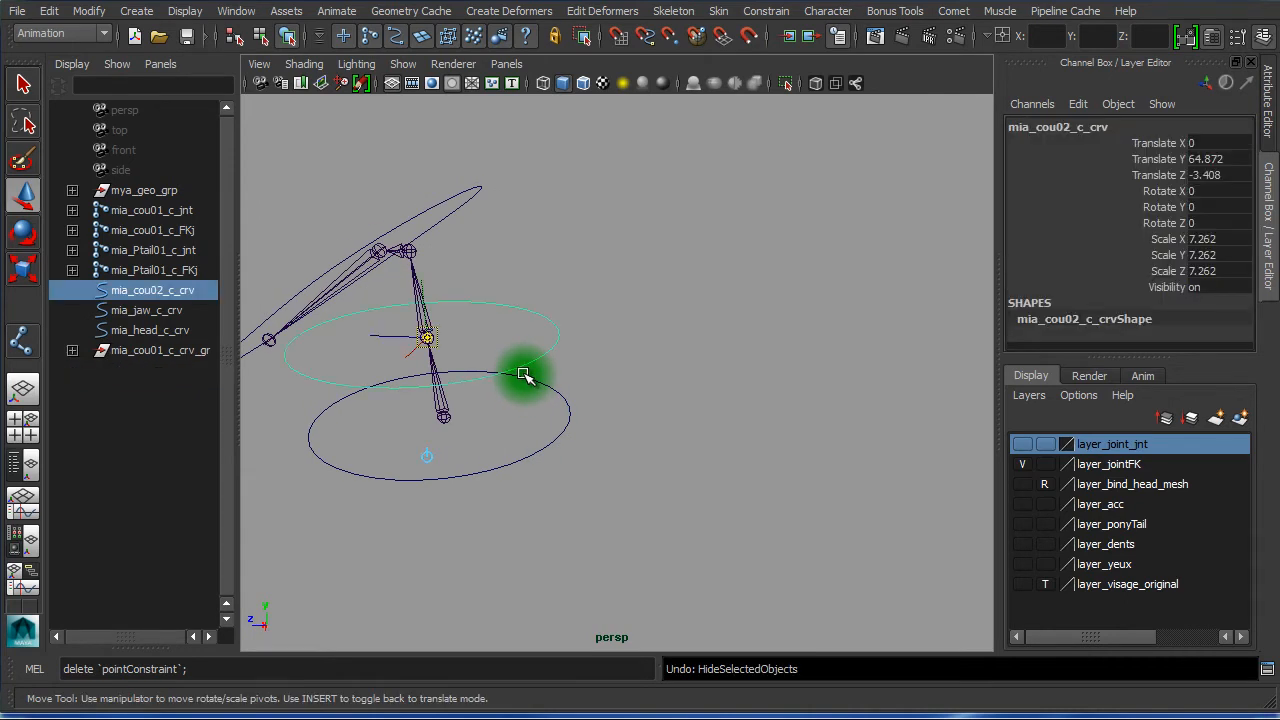
Put the upper neck circle mia_cou02_c_crv into its own group named mia_cou02_c_crv_gr and widen the Outliner
click(617, 316)
click(522, 325)
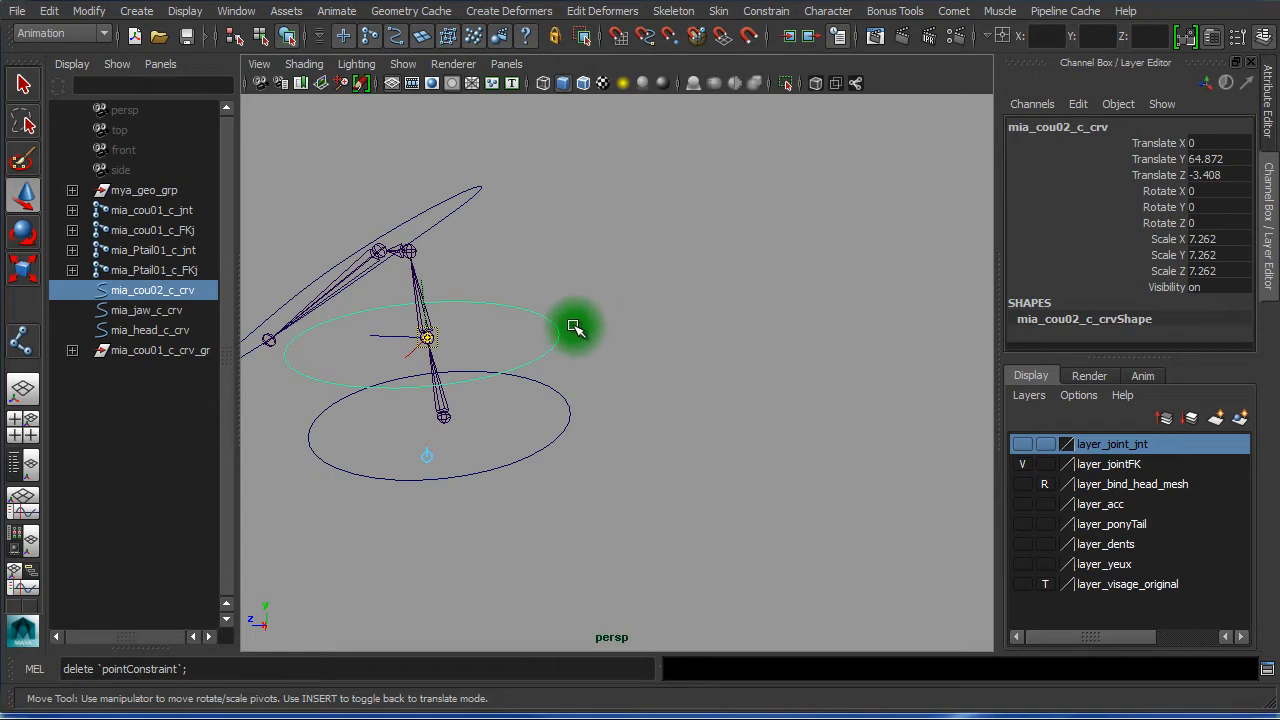
key(ctrl+g)
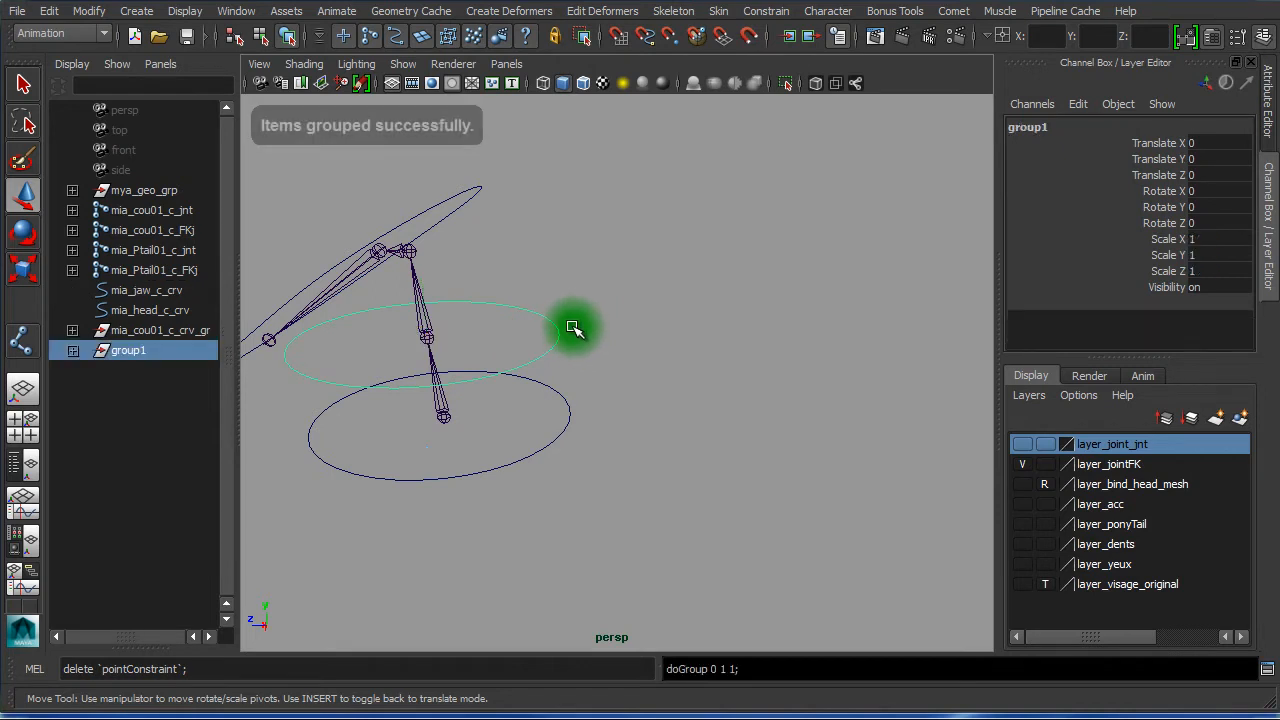
double_click(145, 350)
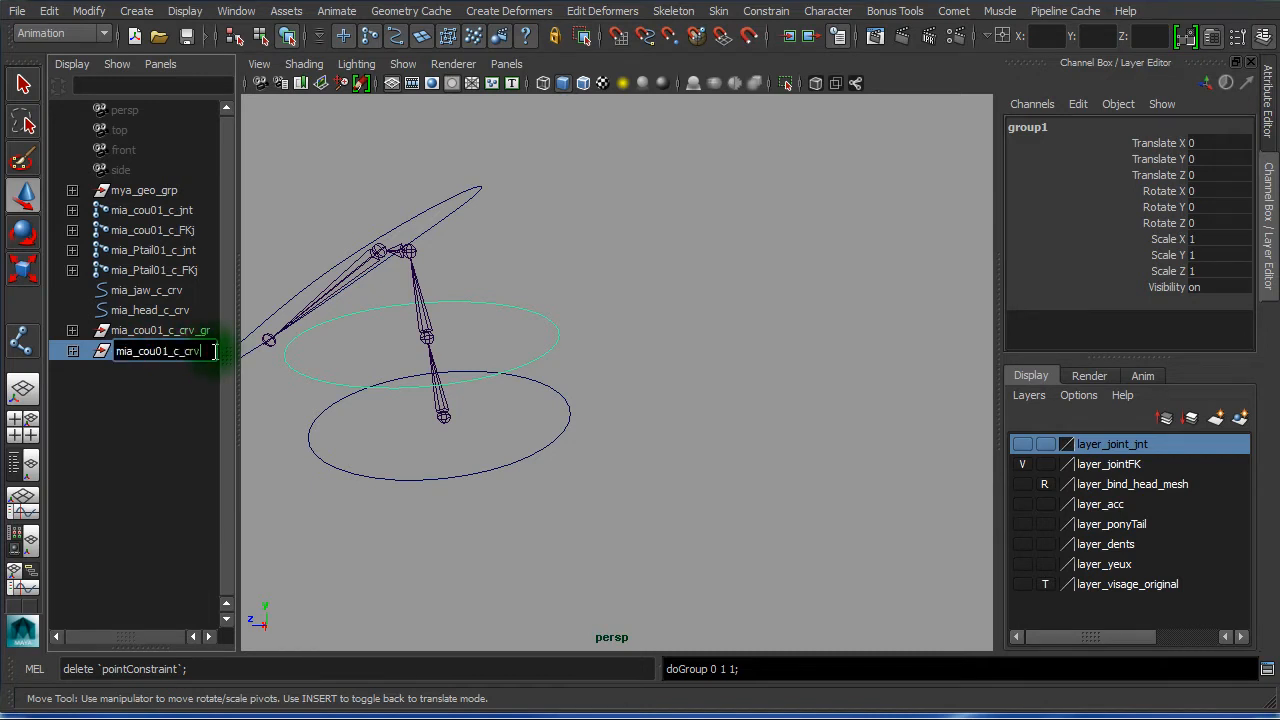
drag(228, 355, 392, 351)
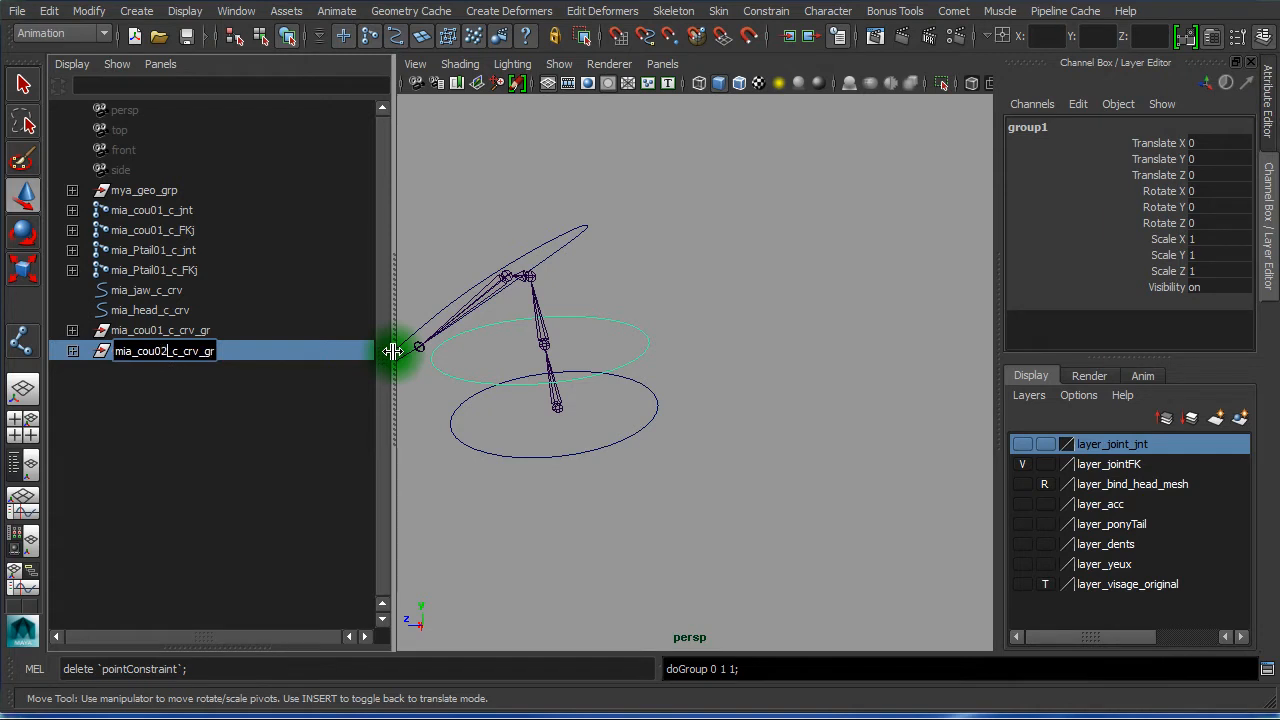
key(Return)
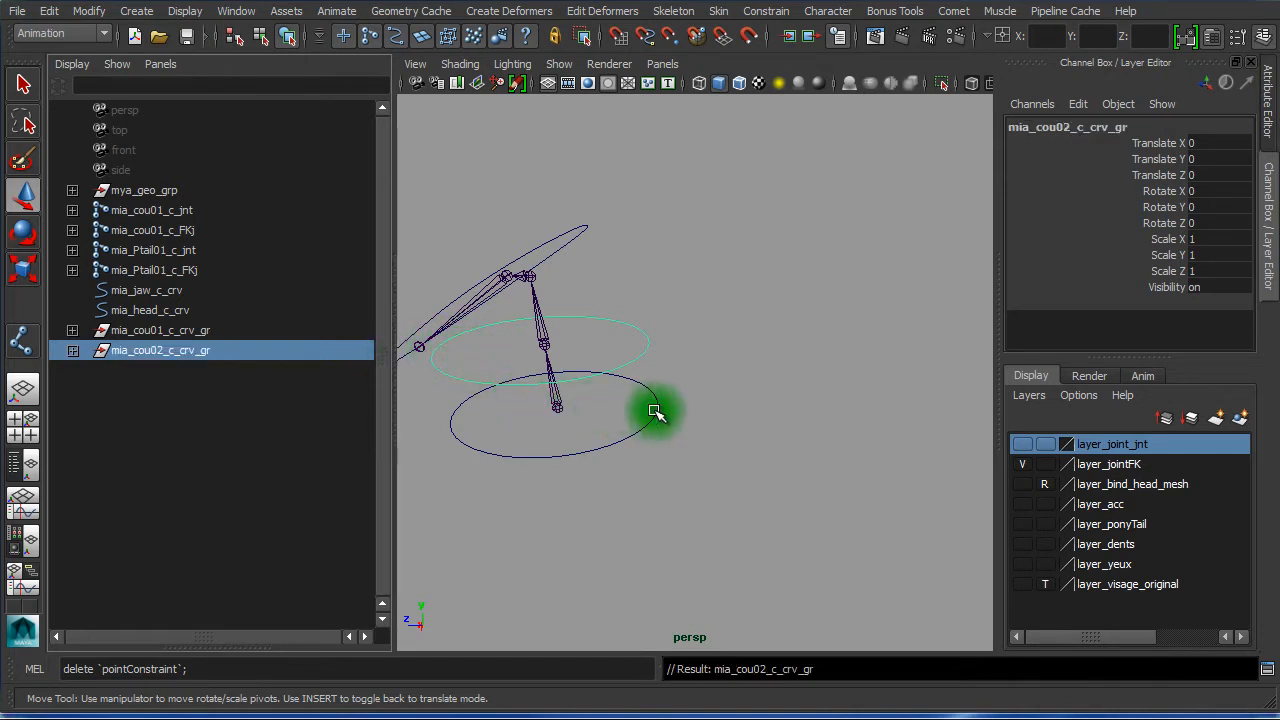
Snap the pivot of the group mia_cou02_c_crv_gr onto the second neck joint, at the centre of the upper neck circle
key(Insert)
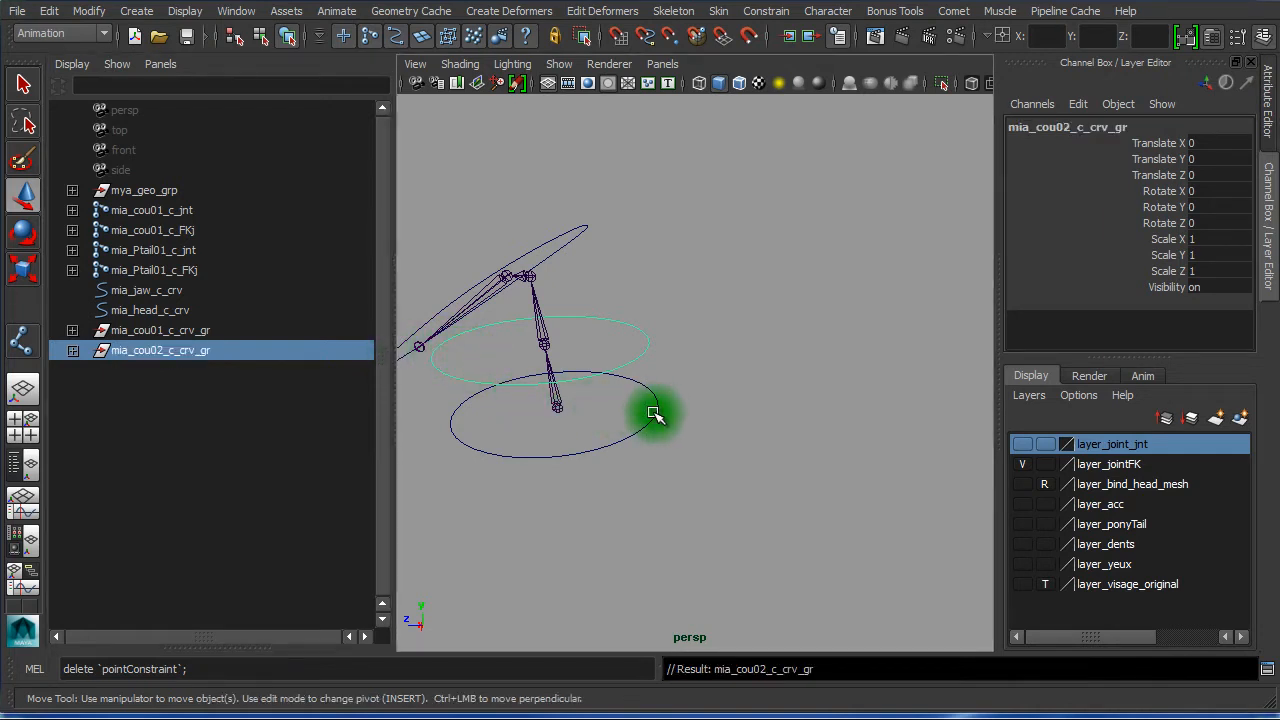
alt+right_drag(686, 431, 431, 414)
alt+right_drag(641, 424, 811, 437)
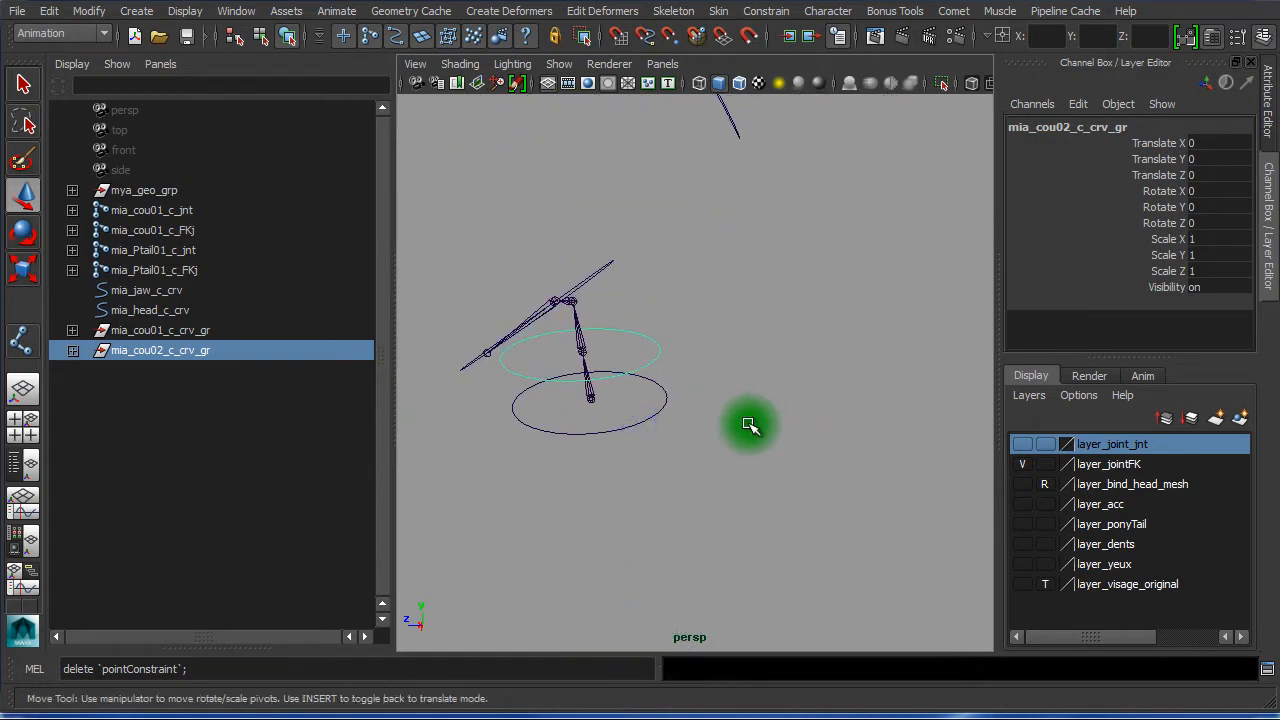
key(v)
middle_drag(595, 324, 591, 337)
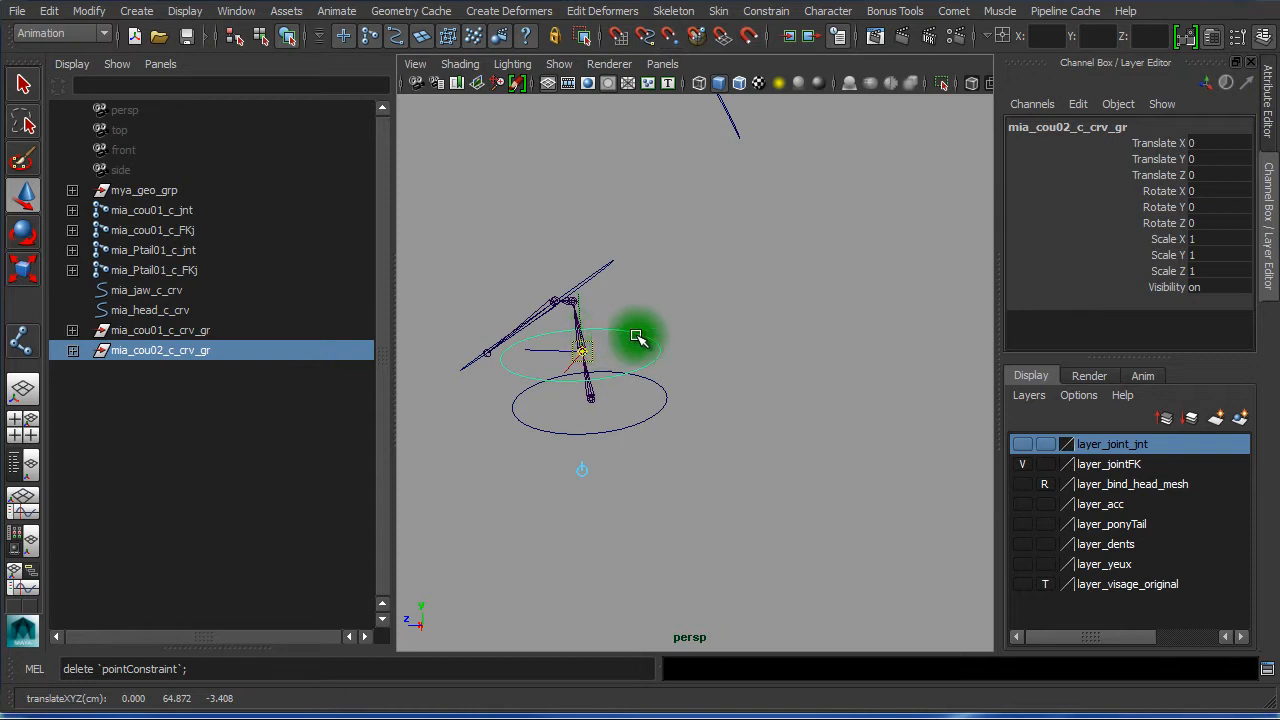
key(Insert)
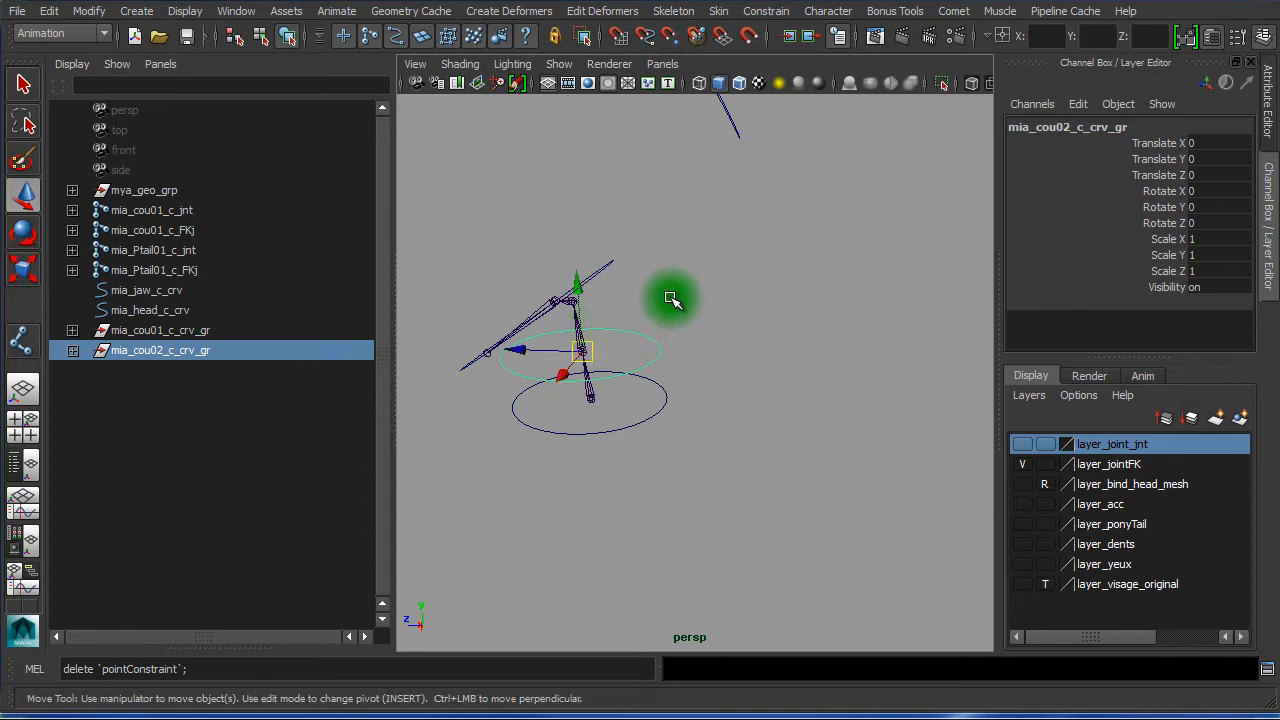
Put the jaw curve mia_jaw_c_crv alone into a new group
alt+right_drag(604, 355, 843, 343)
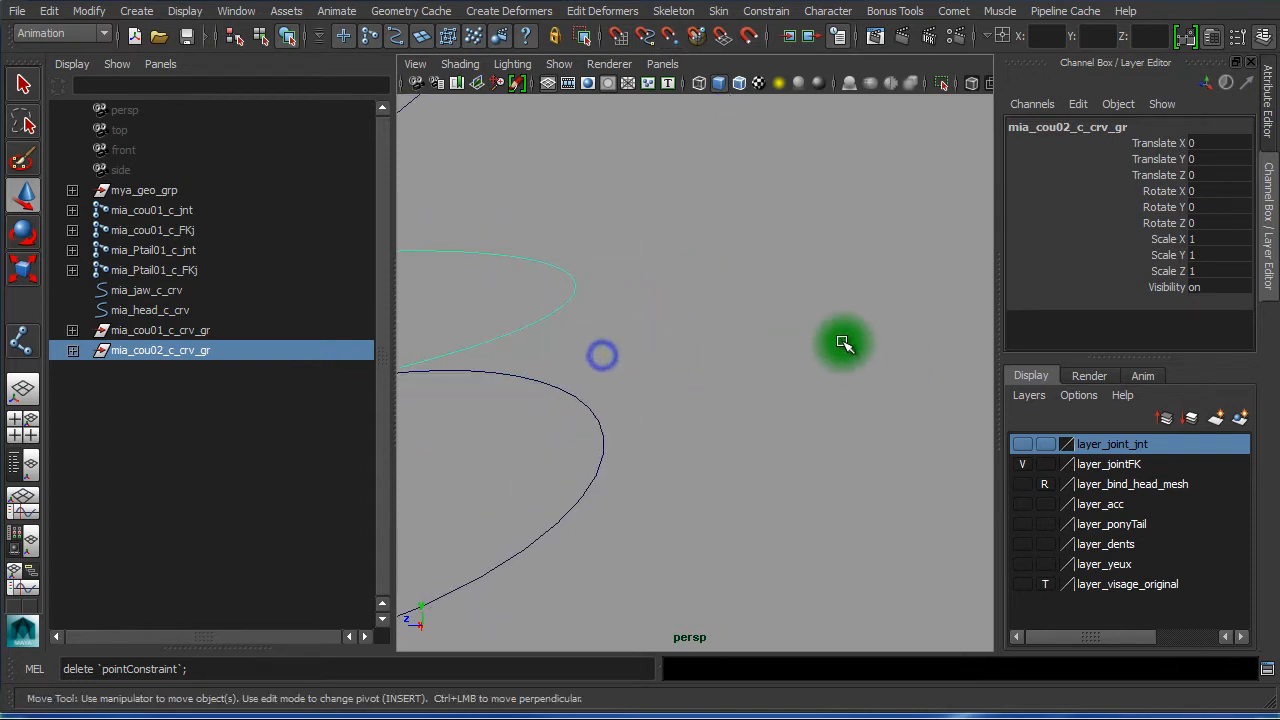
alt+middle_drag(761, 321, 1009, 510)
mouse_move(622, 354)
alt+mouse_down()
mouse_move(613, 334)
mouse_move(630, 332)
alt+mouse_up()
drag(618, 171, 660, 198)
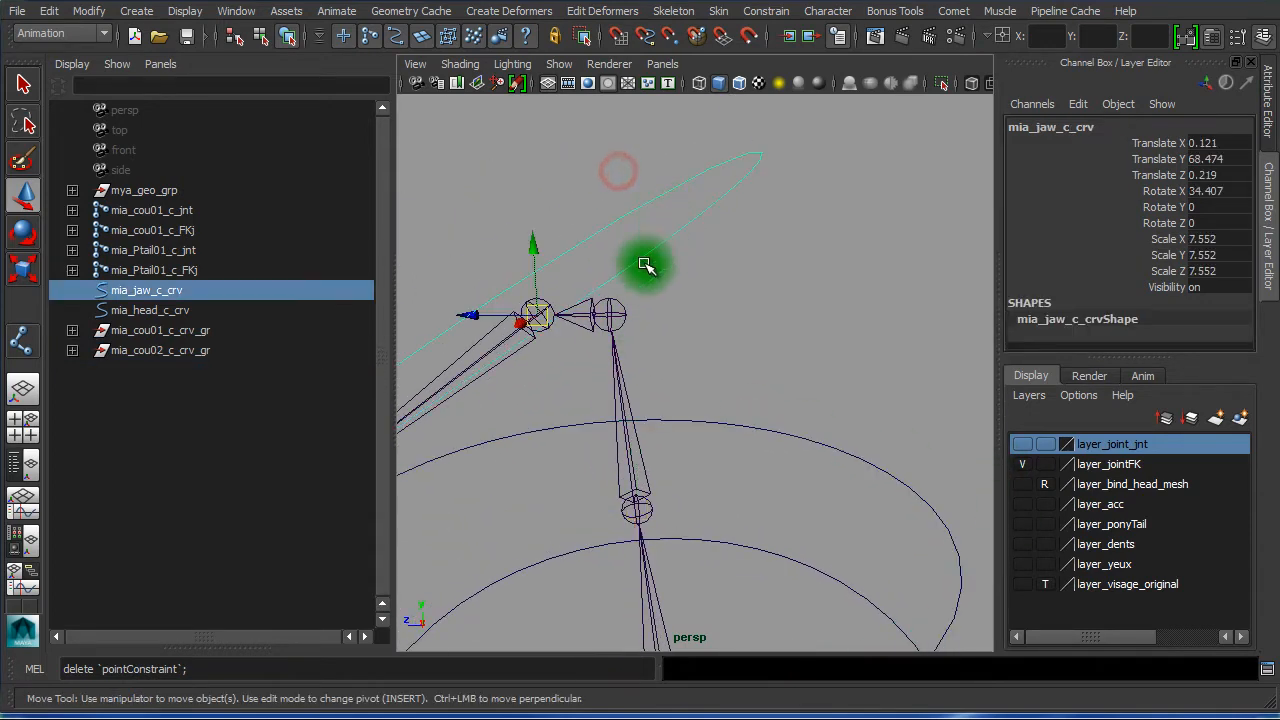
alt+drag(503, 321, 580, 351)
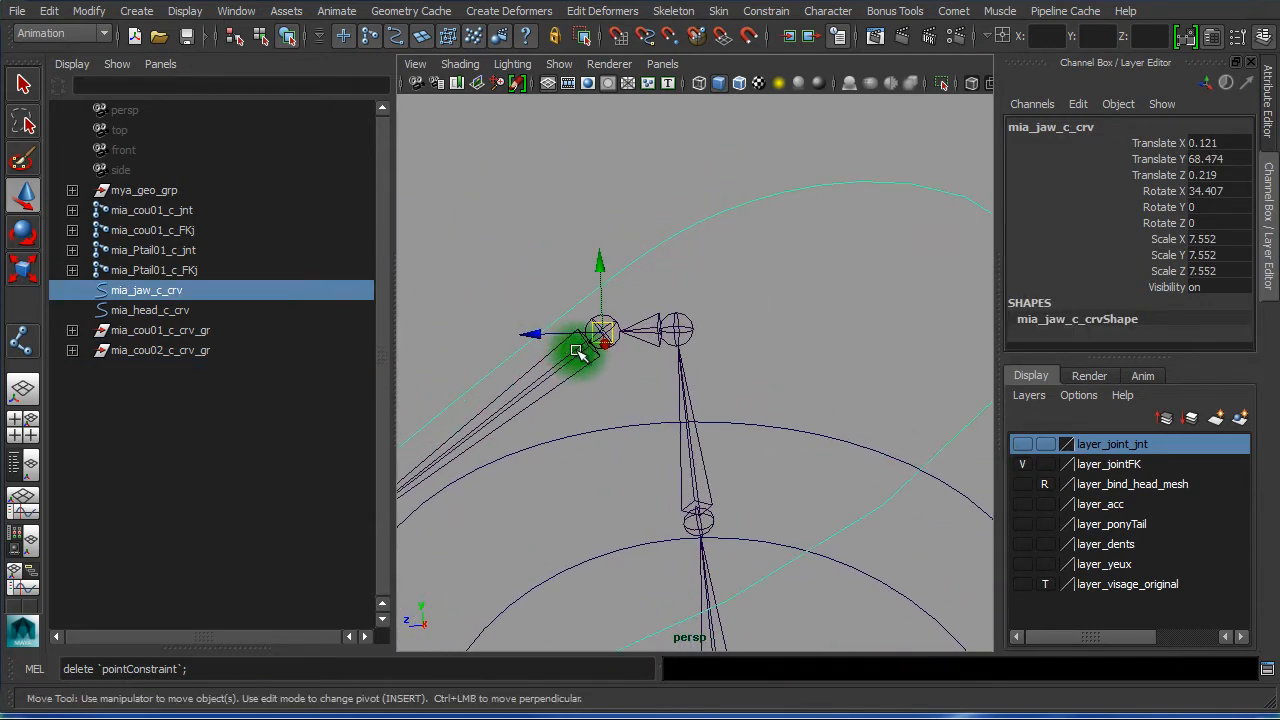
alt+right_drag(580, 351, 461, 346)
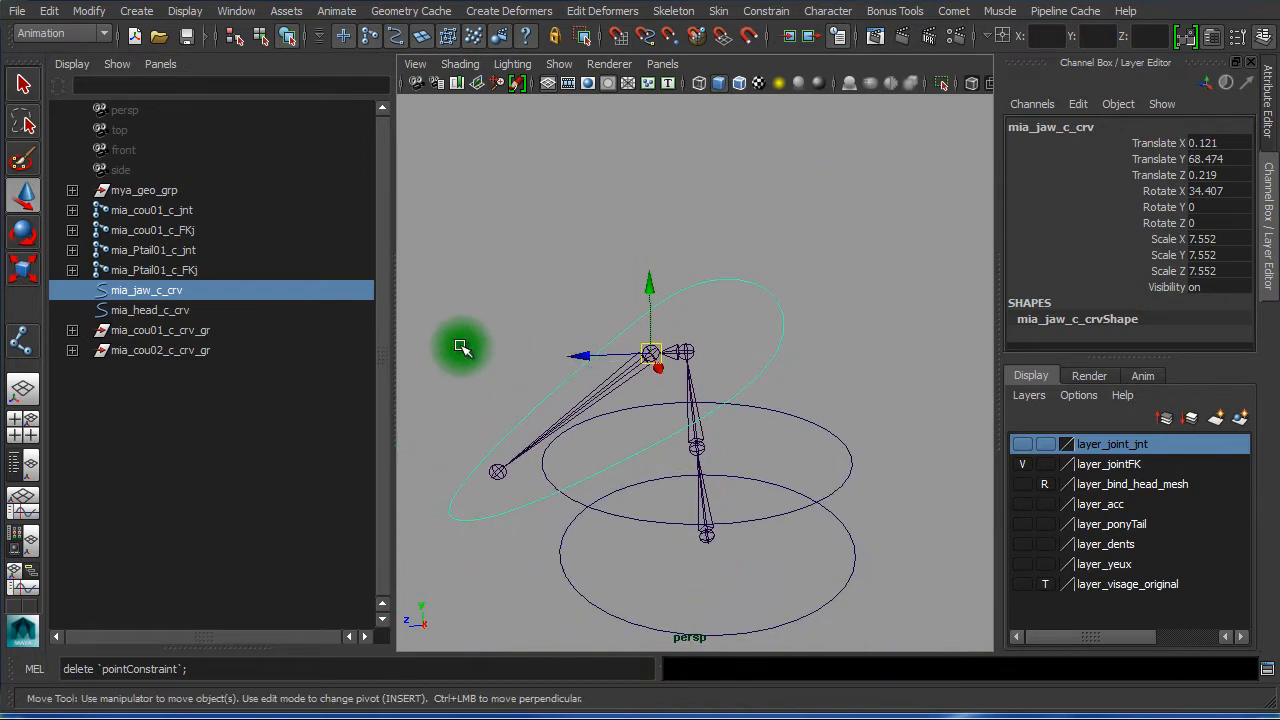
key(ctrl+g)
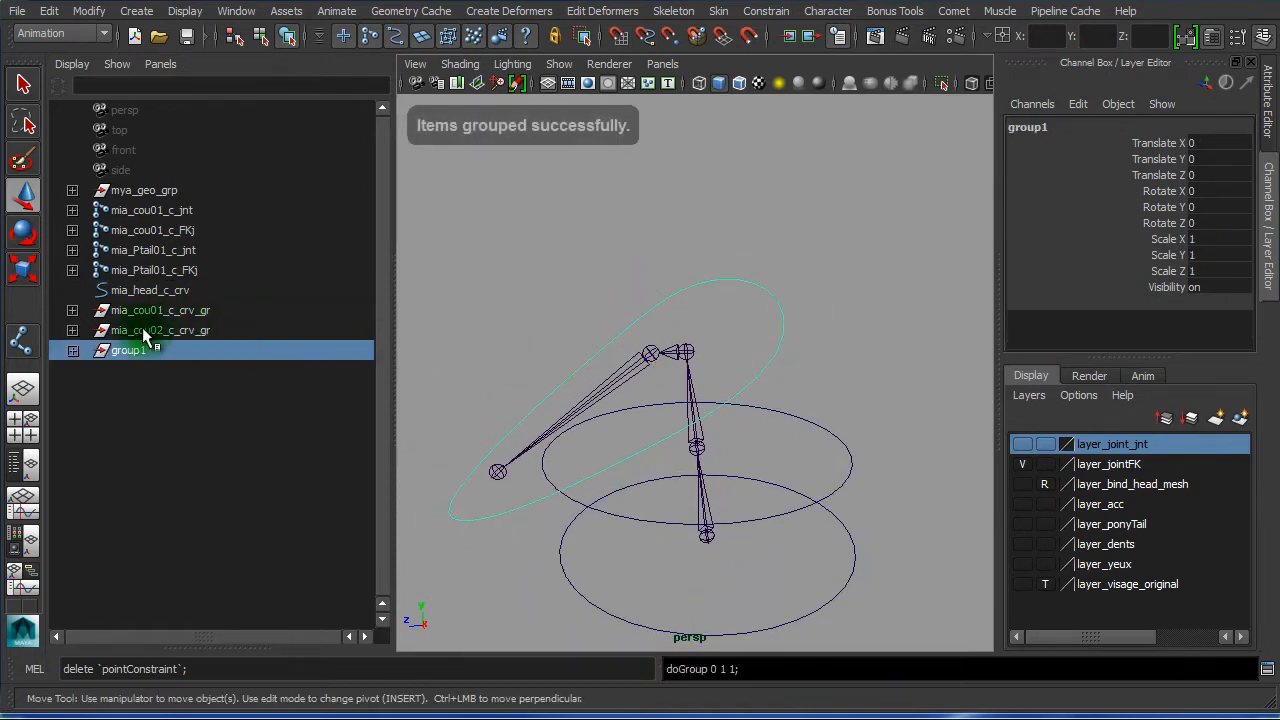
Rename the jaw curve's group to mia_jaw_c_crv_gr, reusing the curve's own name with the suffix _gr
click(72, 350)
double_click(168, 370)
key(ctrl+c)
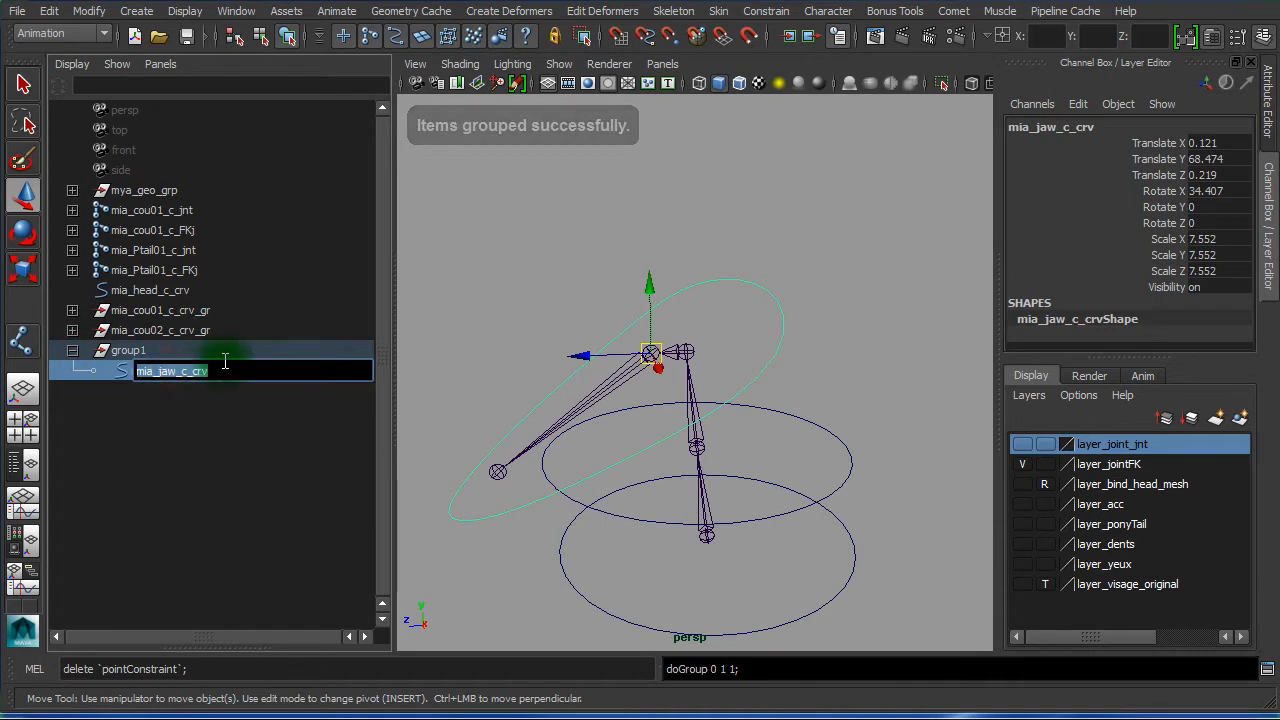
click(211, 348)
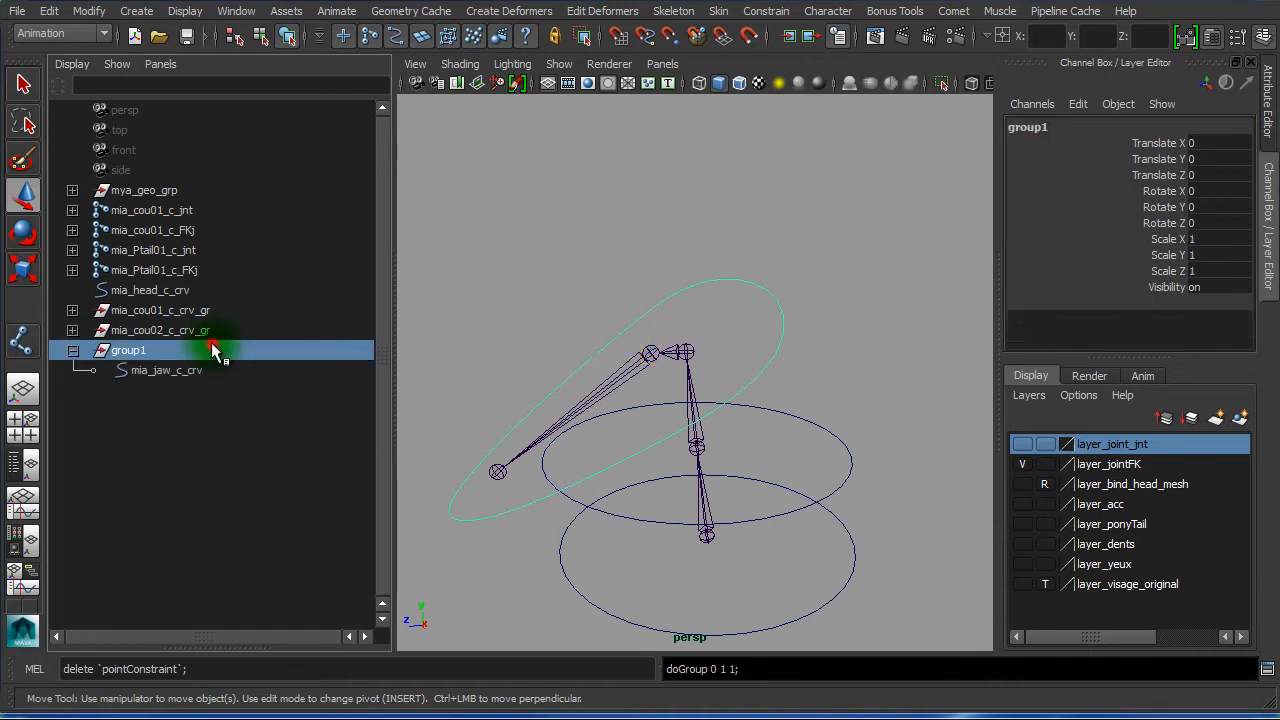
double_click(215, 350)
key(ctrl+v)
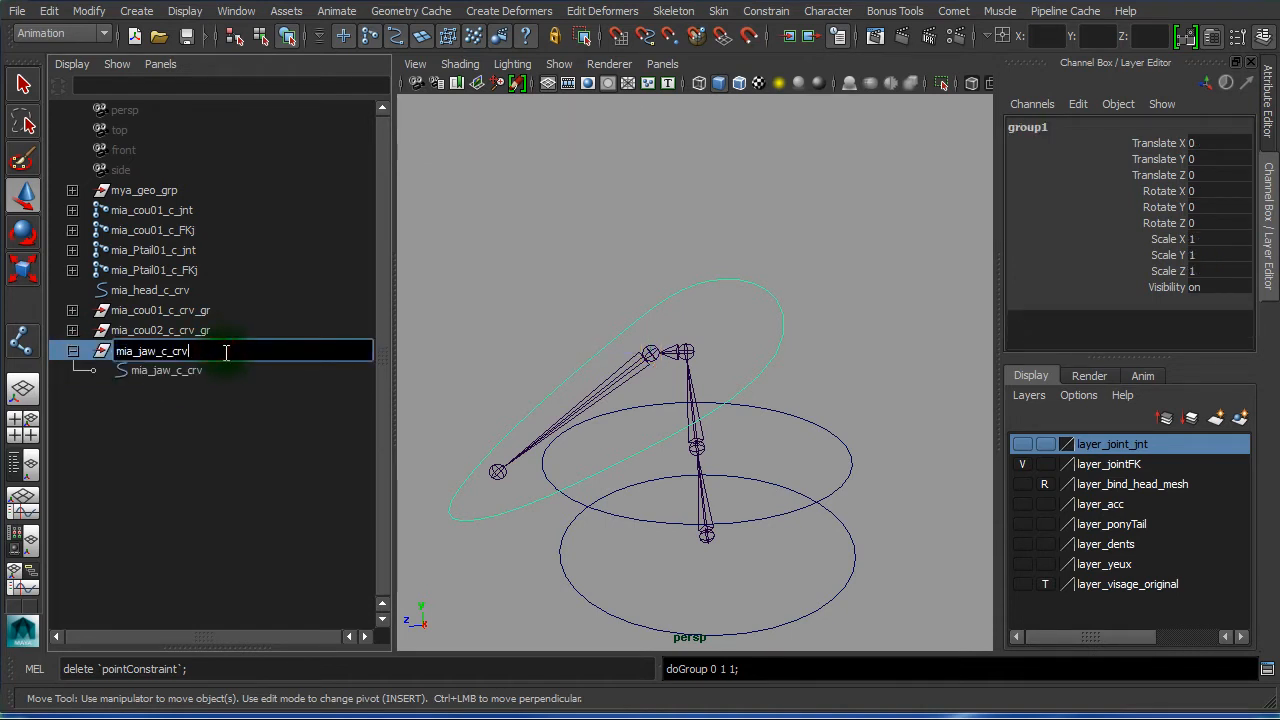
key(Return)
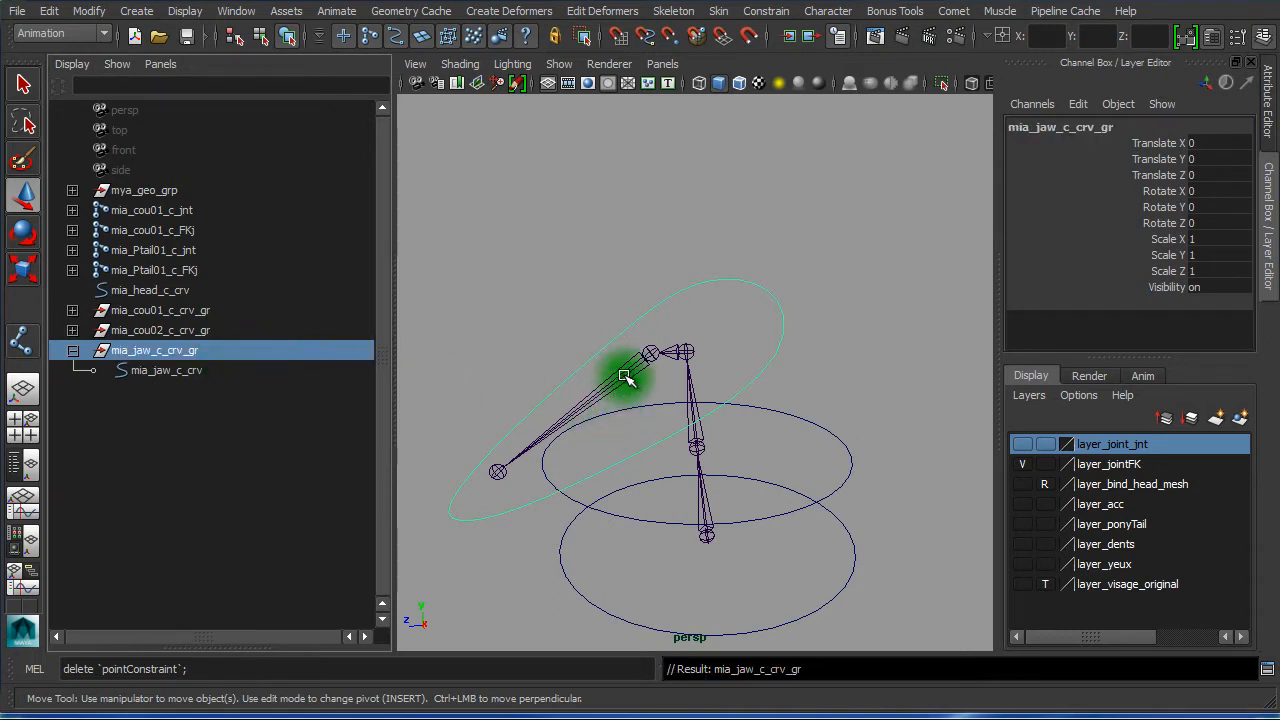
Snap the pivot of the group mia_jaw_c_crv_gr onto the jaw joint
click(647, 207)
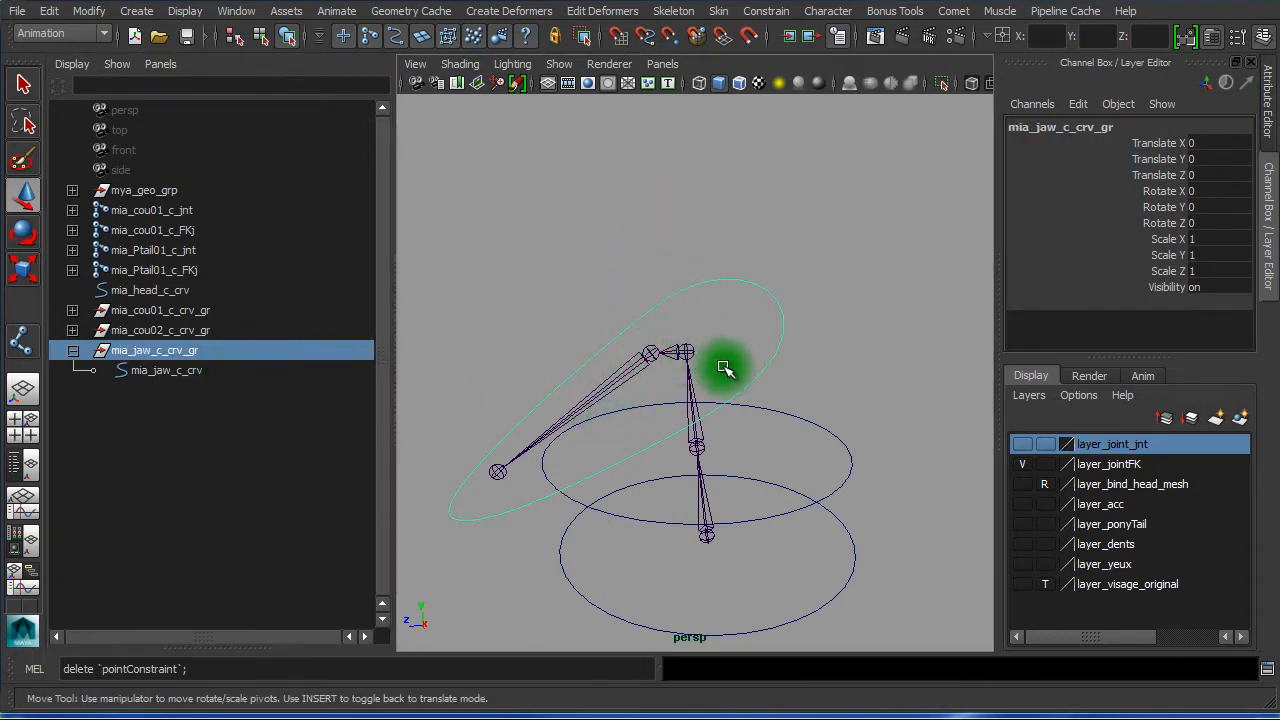
scroll(646, 377, down, 5)
scroll(651, 374, up, 6)
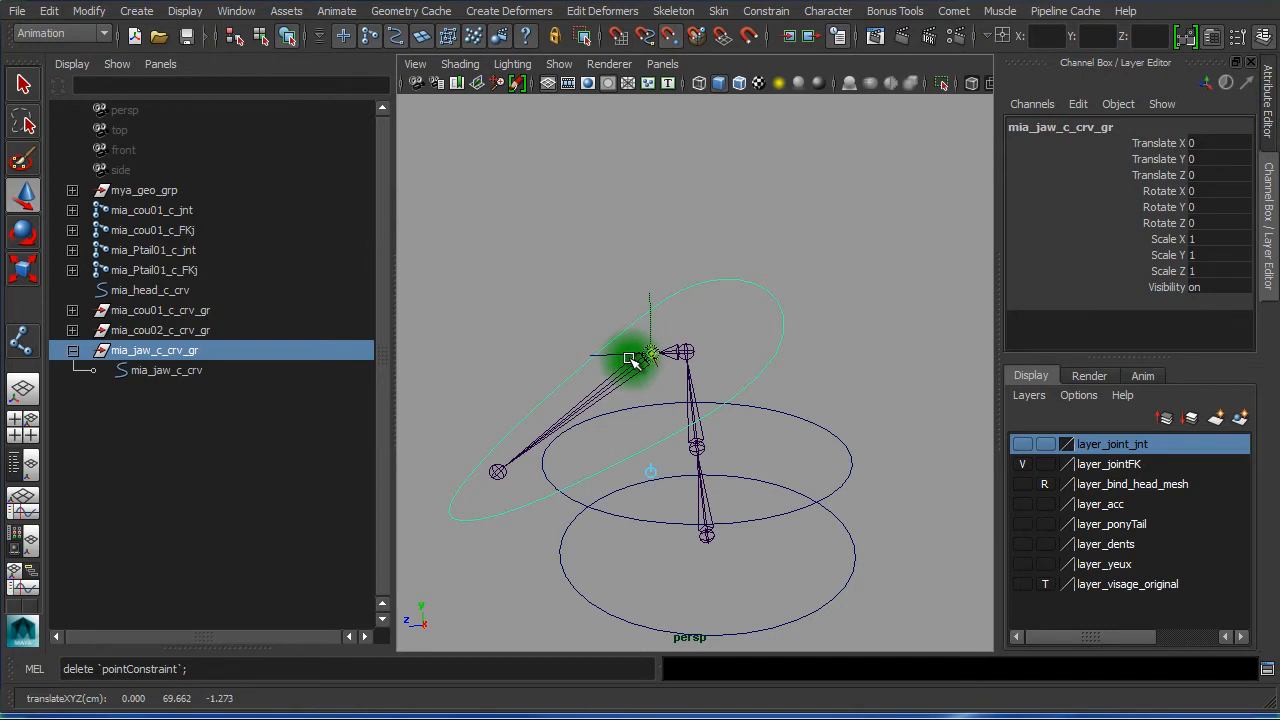
click(150, 352)
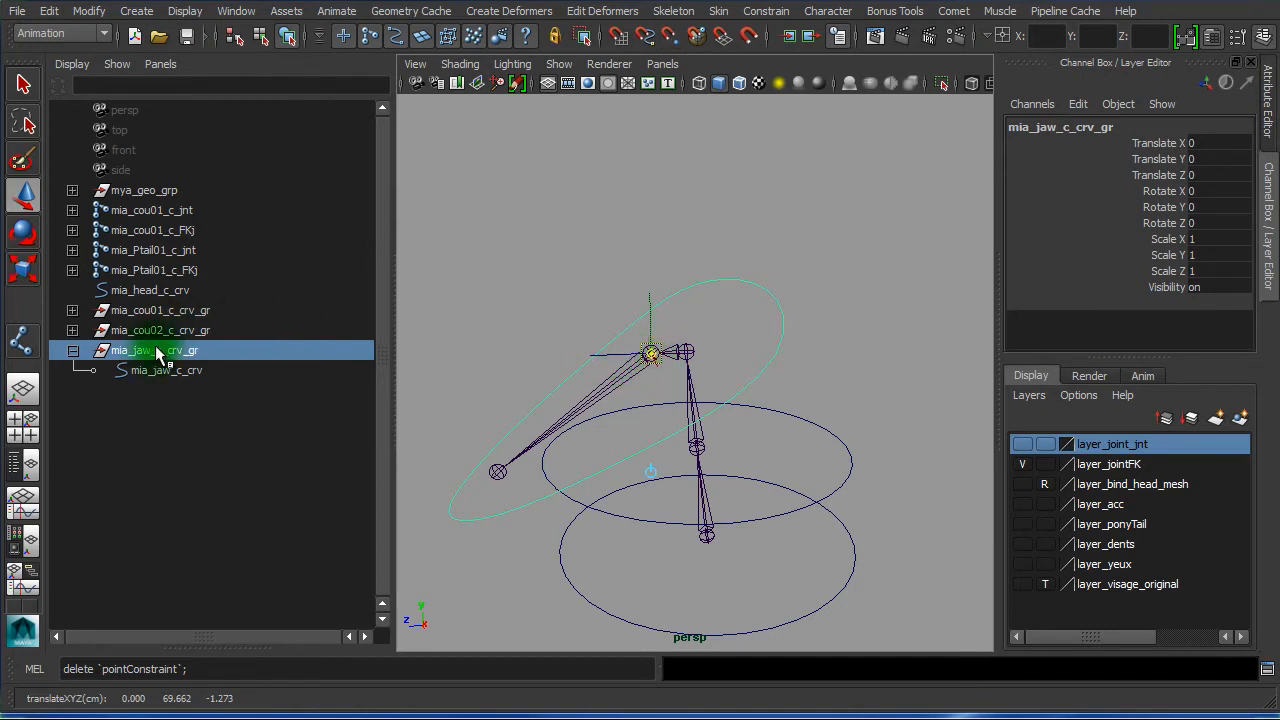
Put the head curve mia_head_c_crv into its own group and name that group mia_head_c_crv_gr
scroll(832, 367, down, 5)
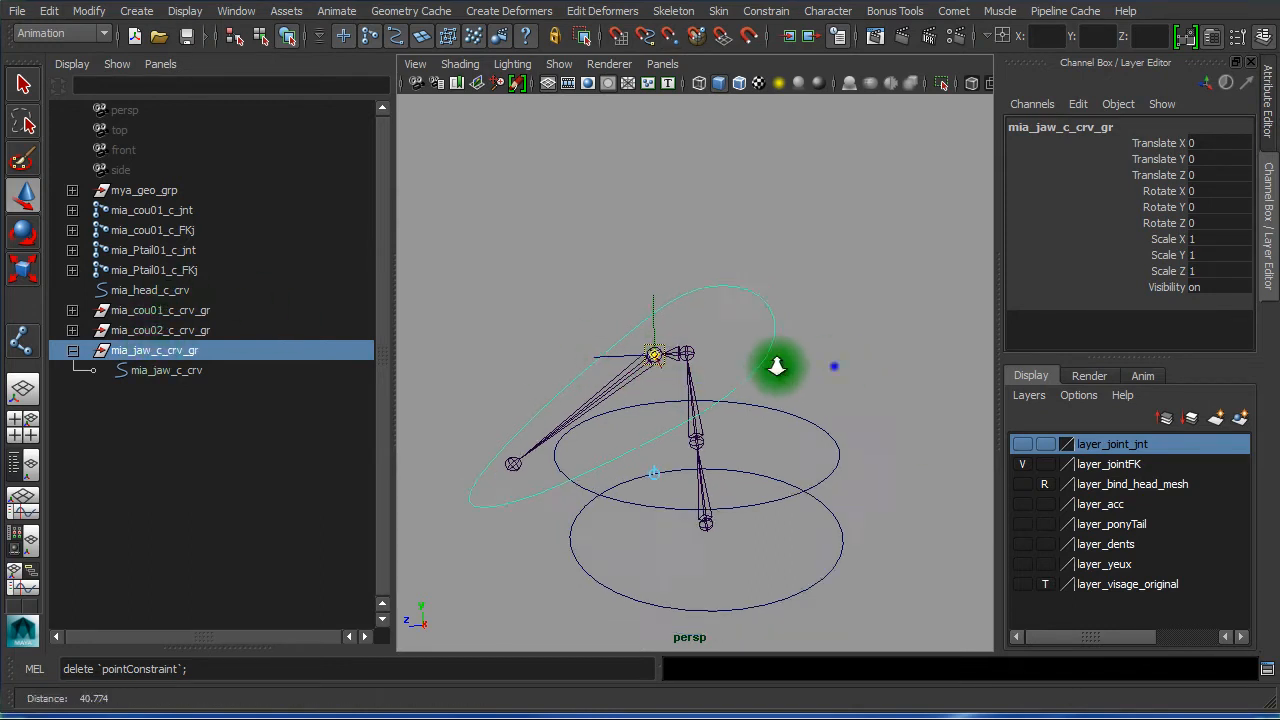
scroll(510, 348, up, 3)
click(618, 215)
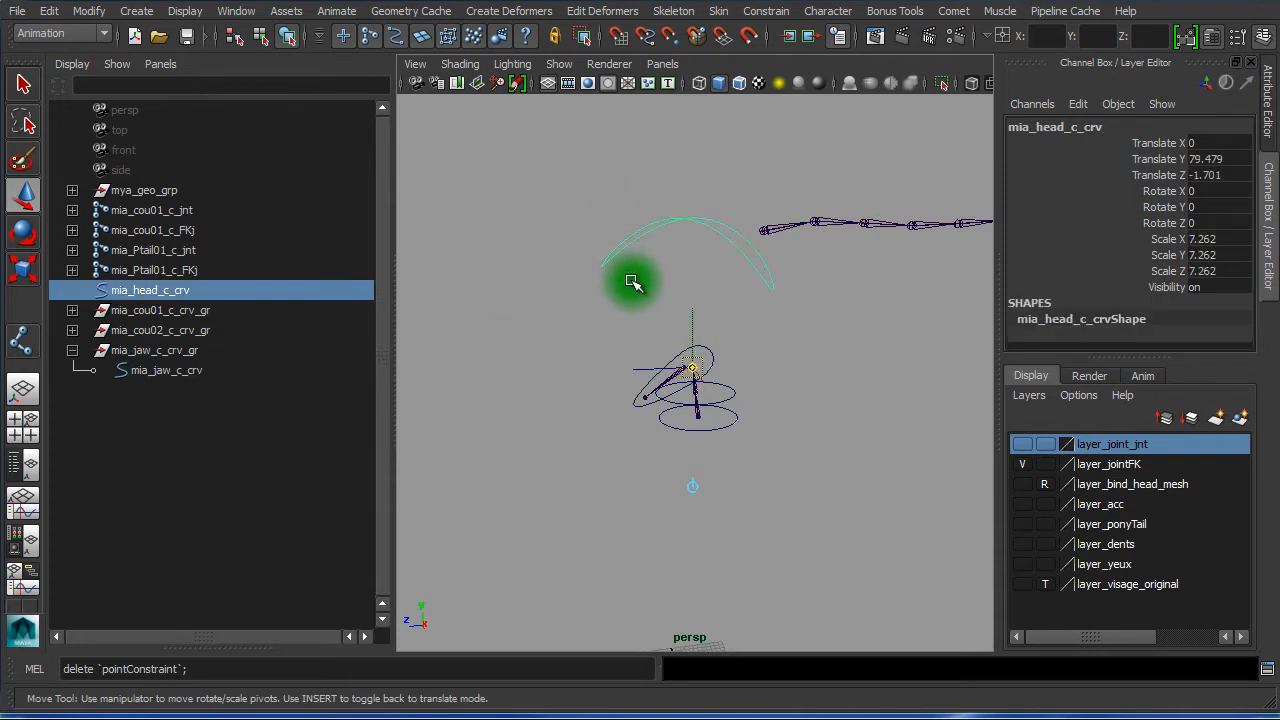
key(ctrl+g)
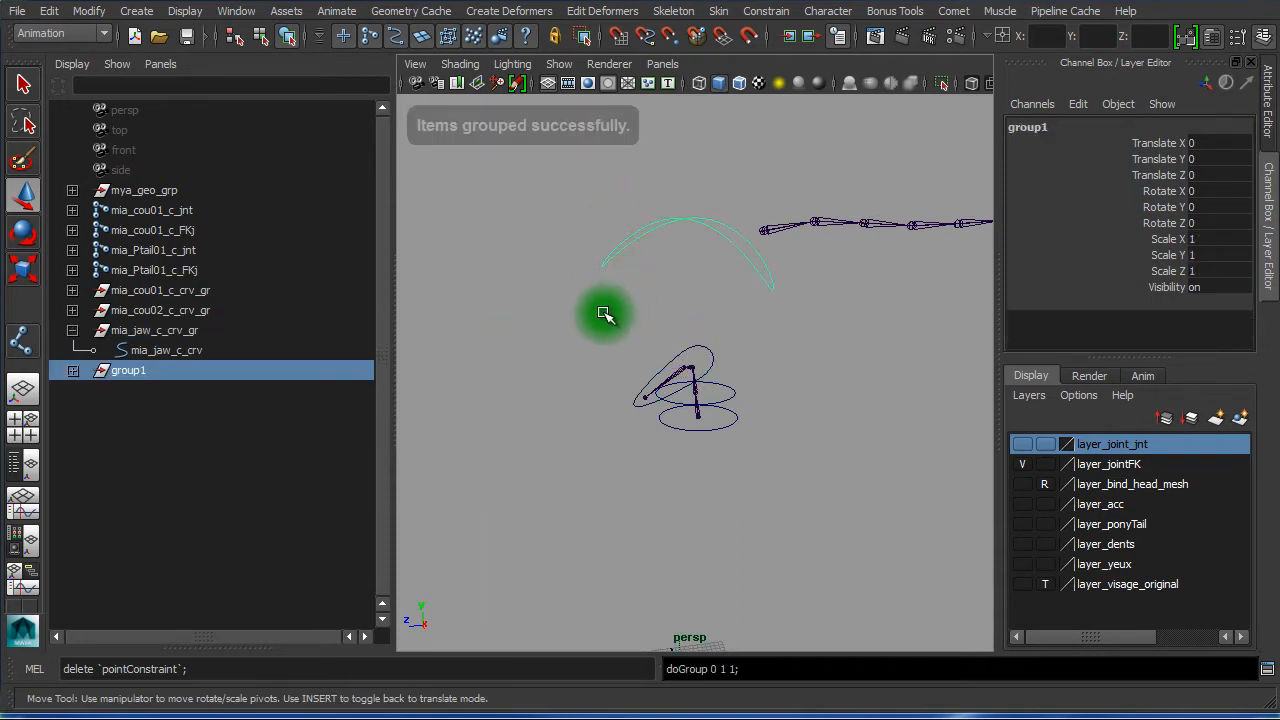
click(50, 11)
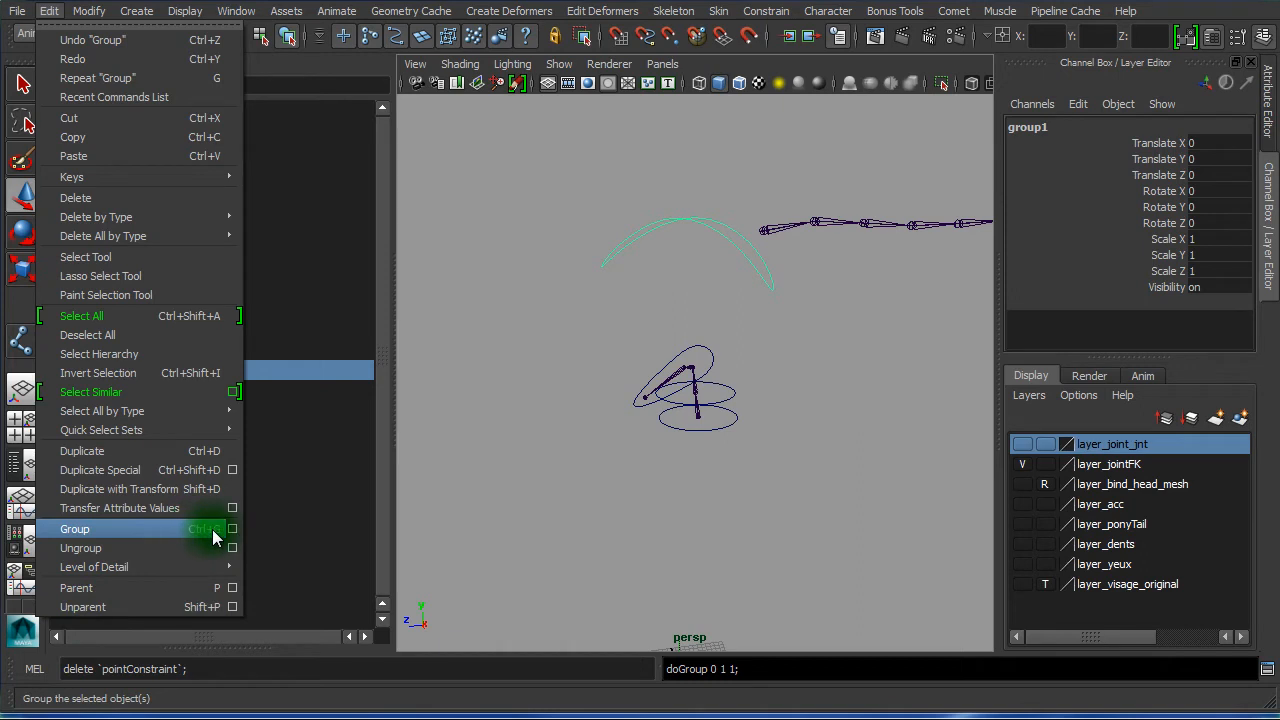
click(563, 466)
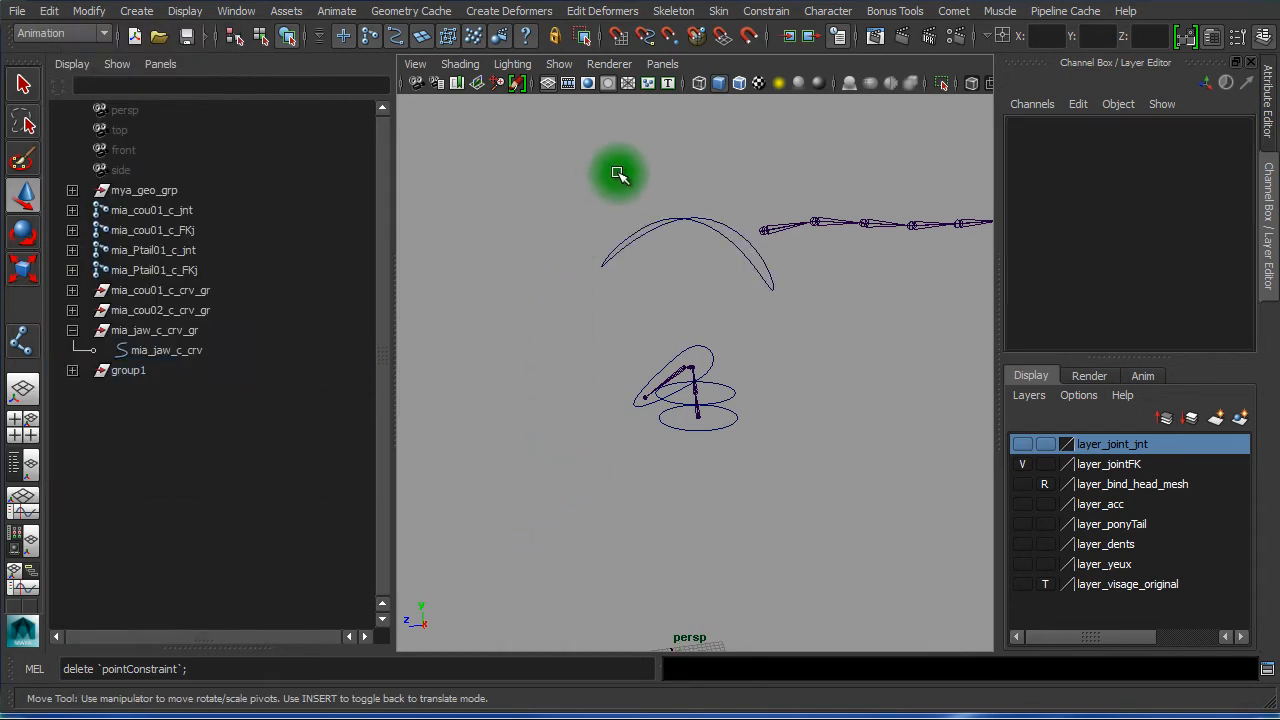
drag(619, 180, 566, 271)
click(141, 375)
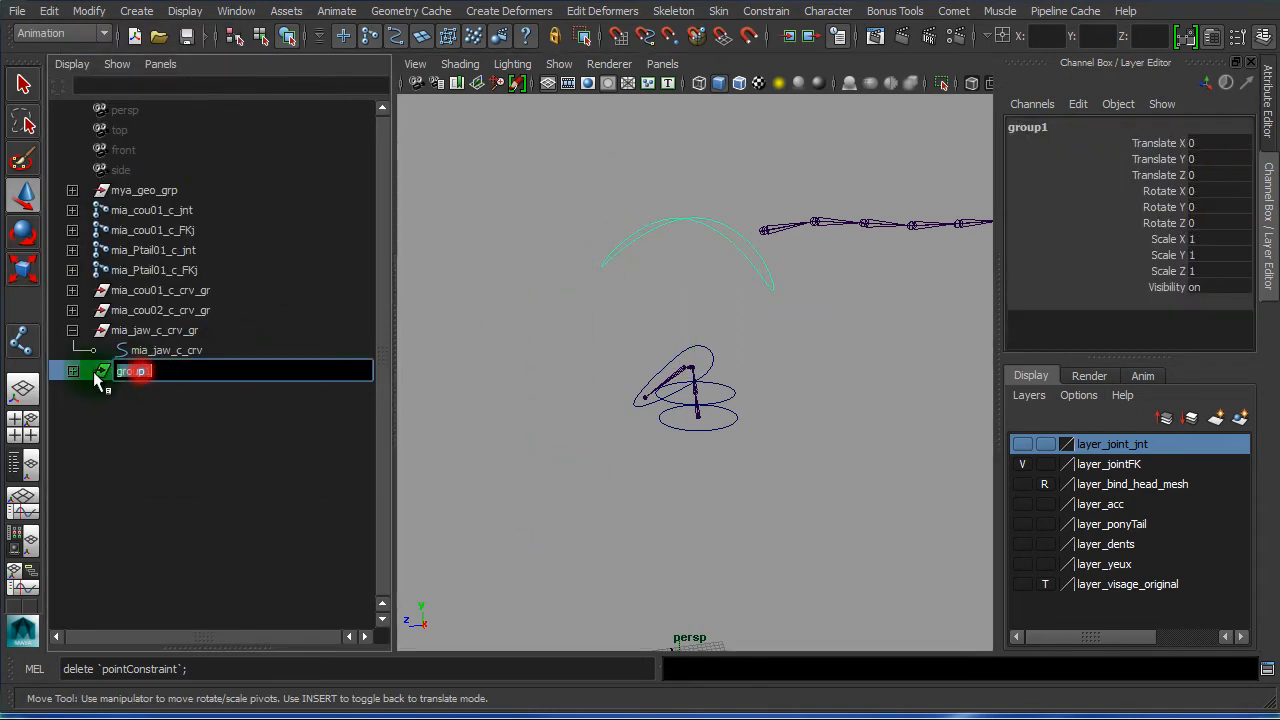
double_click(160, 392)
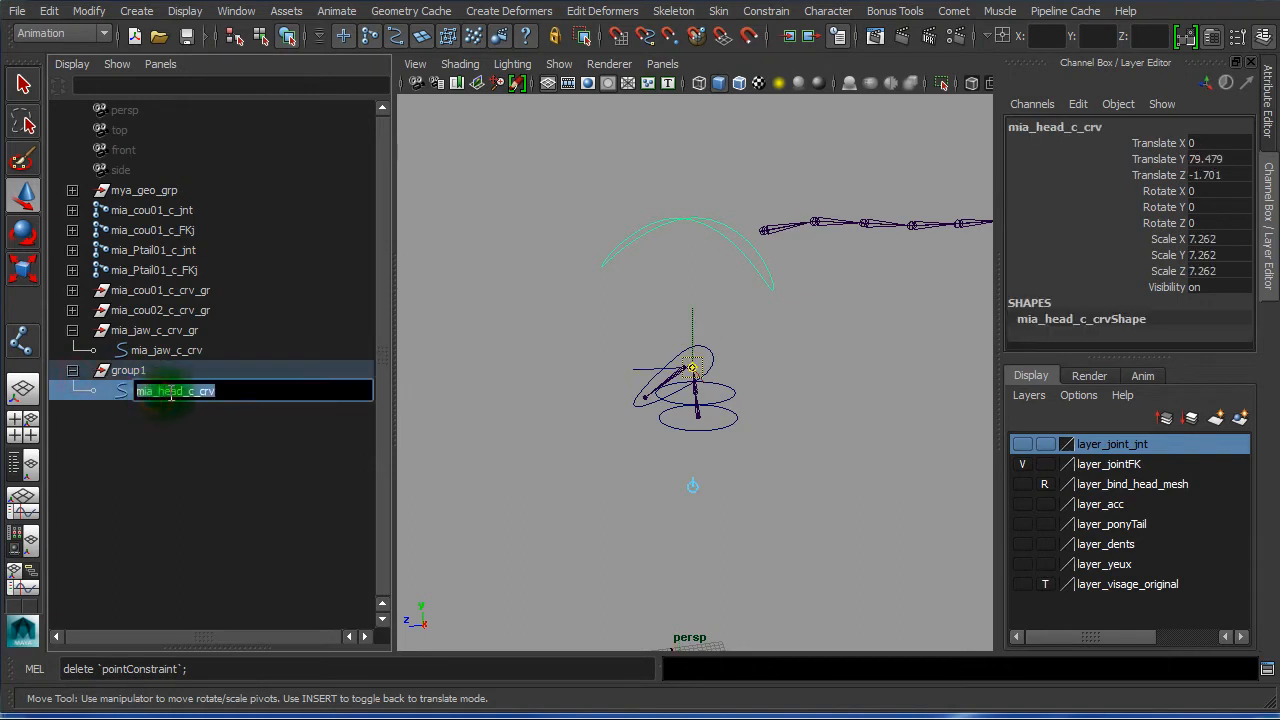
double_click(170, 373)
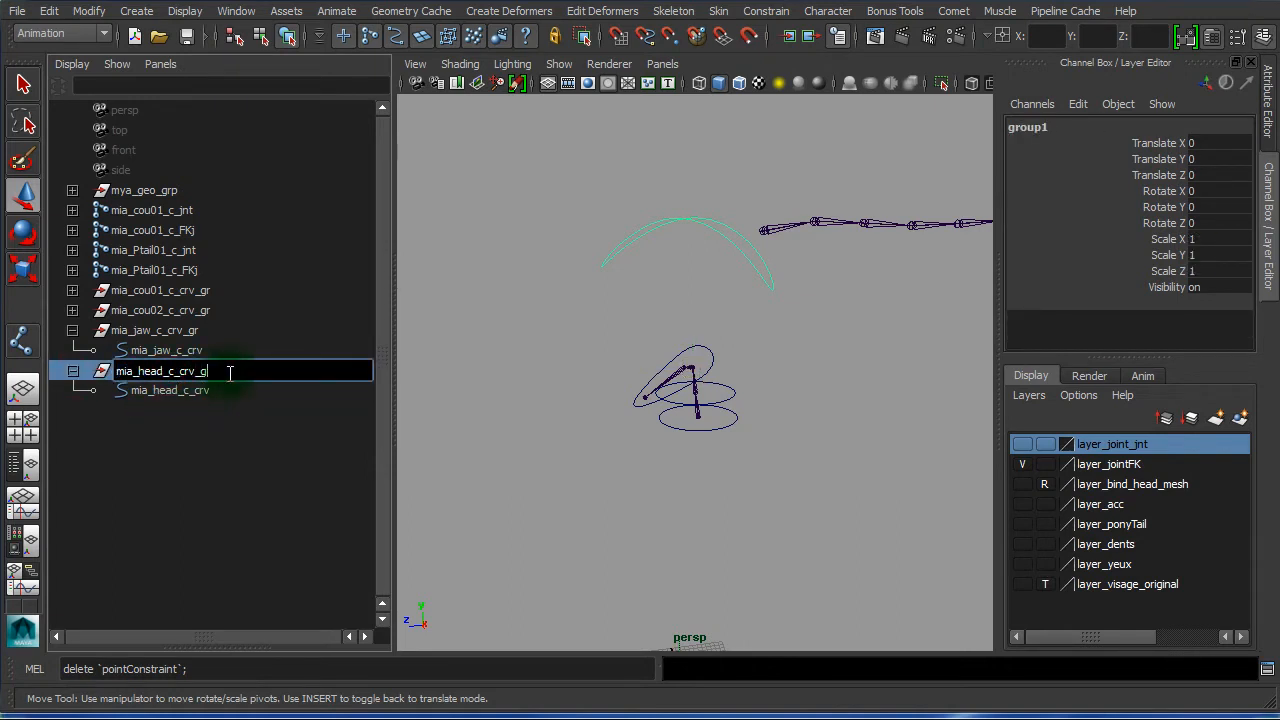
key(Return)
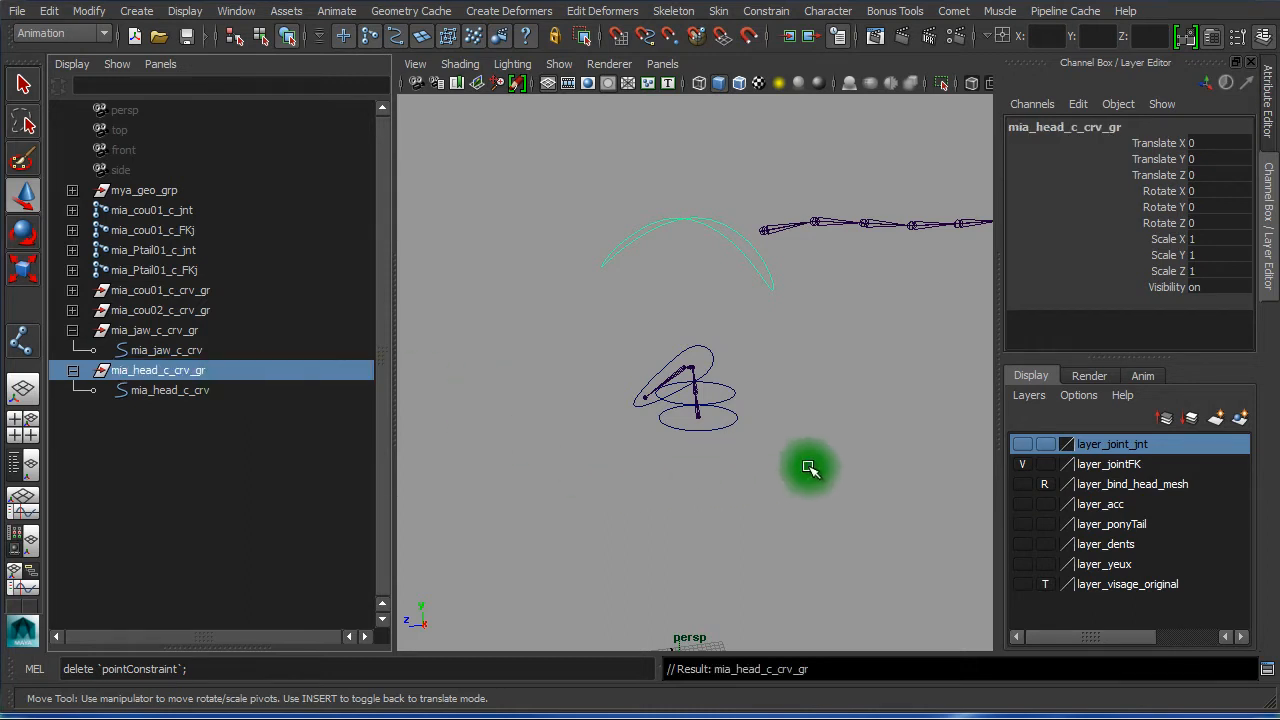
Snap the pivot of mia_head_c_crv_gr onto the head joint atop the neck, and collapse the head and jaw groups in the Outliner
alt+right_drag(752, 323, 987, 455)
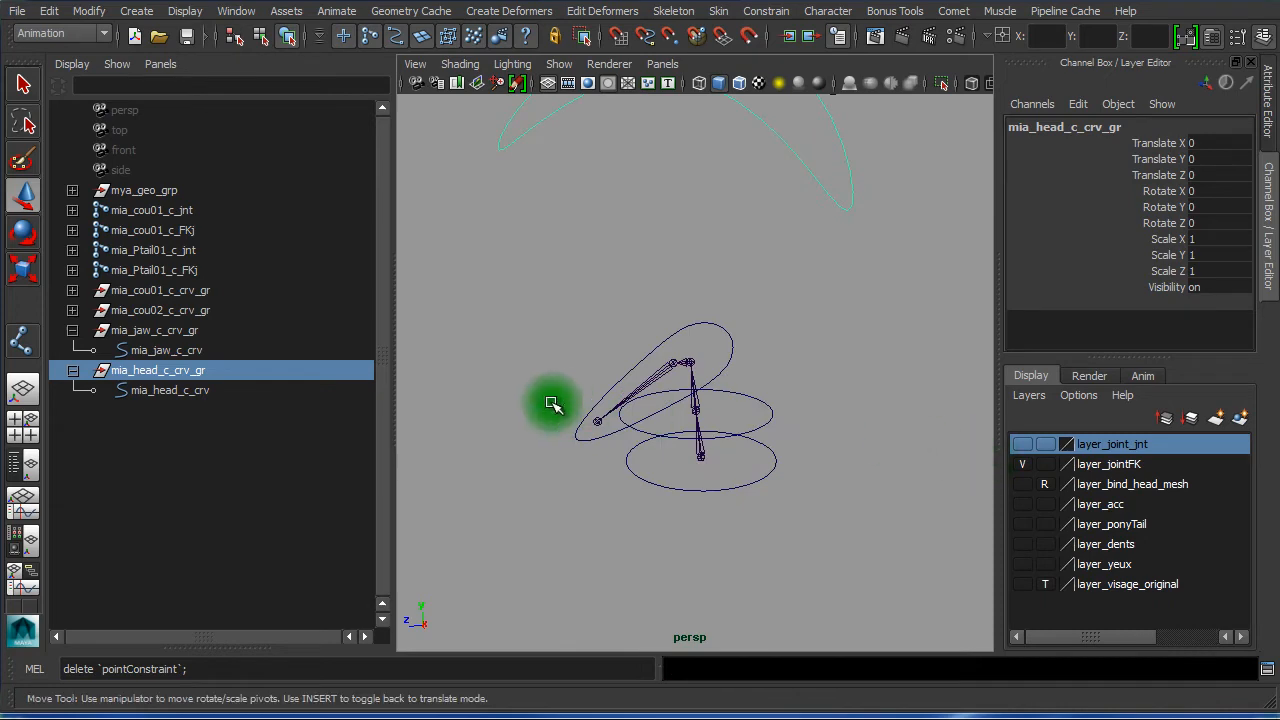
alt+right_drag(551, 400, 669, 309)
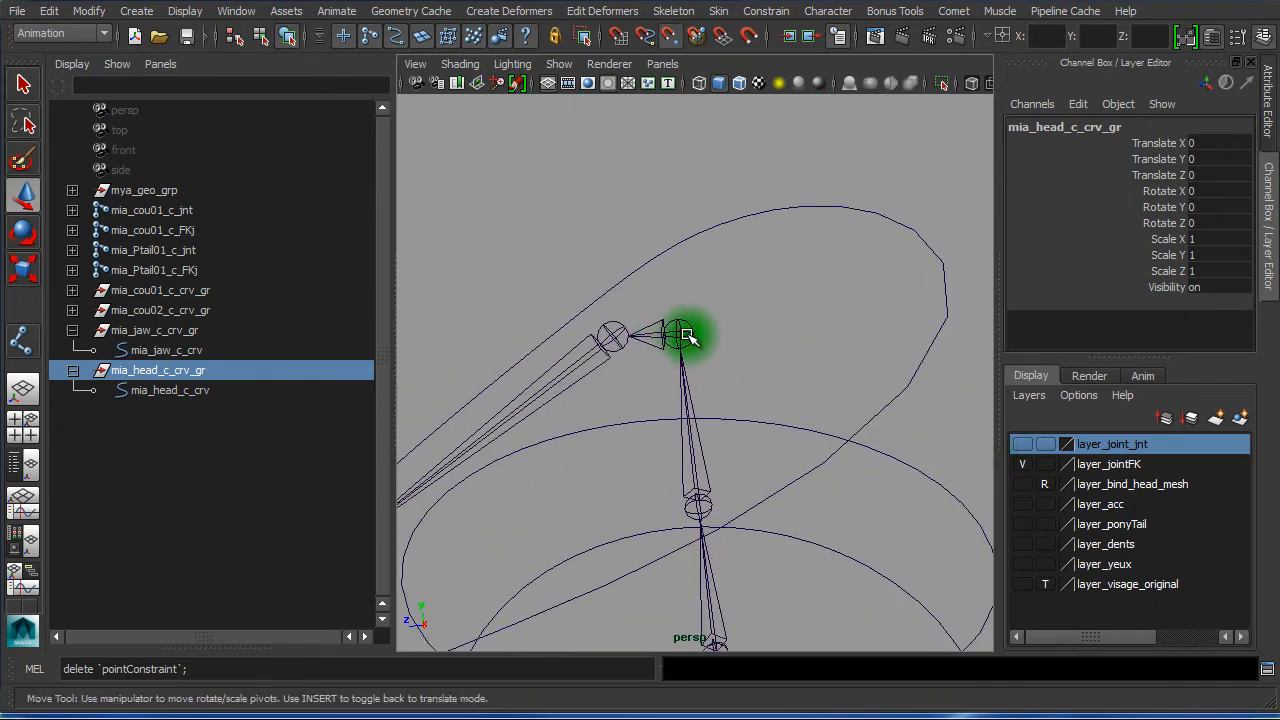
drag(686, 338, 680, 400)
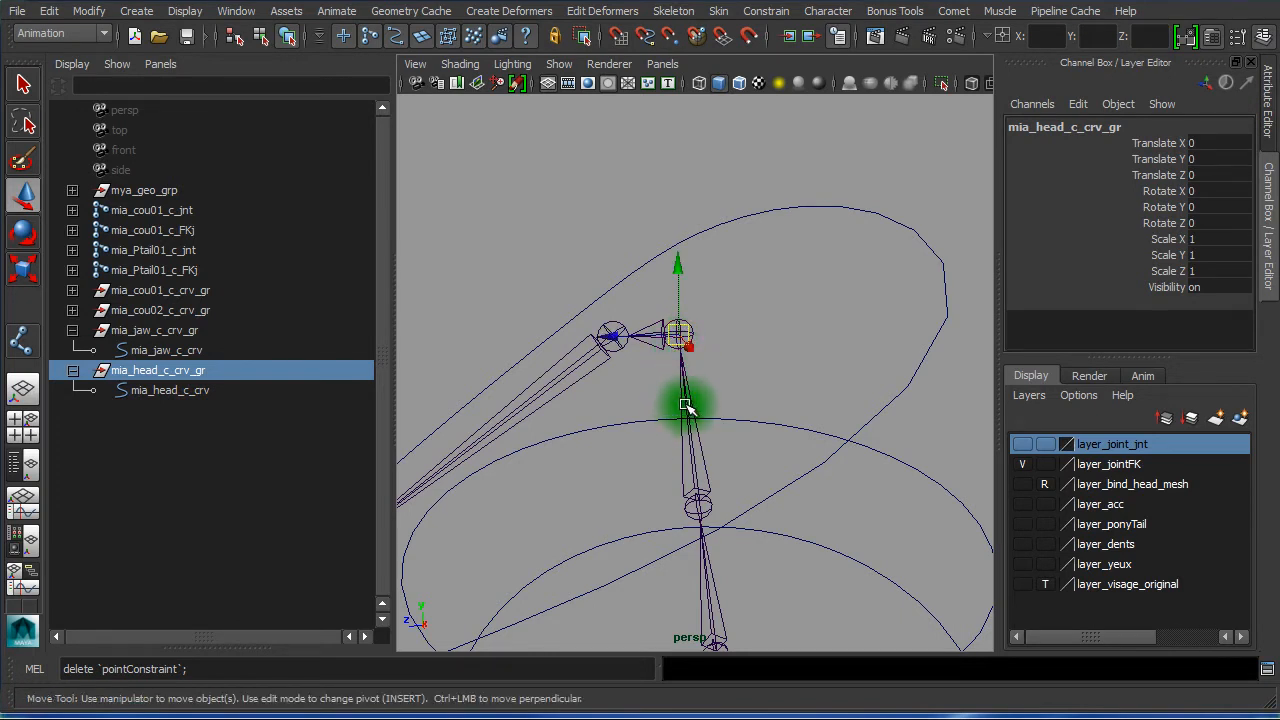
alt+right_drag(757, 557, 486, 437)
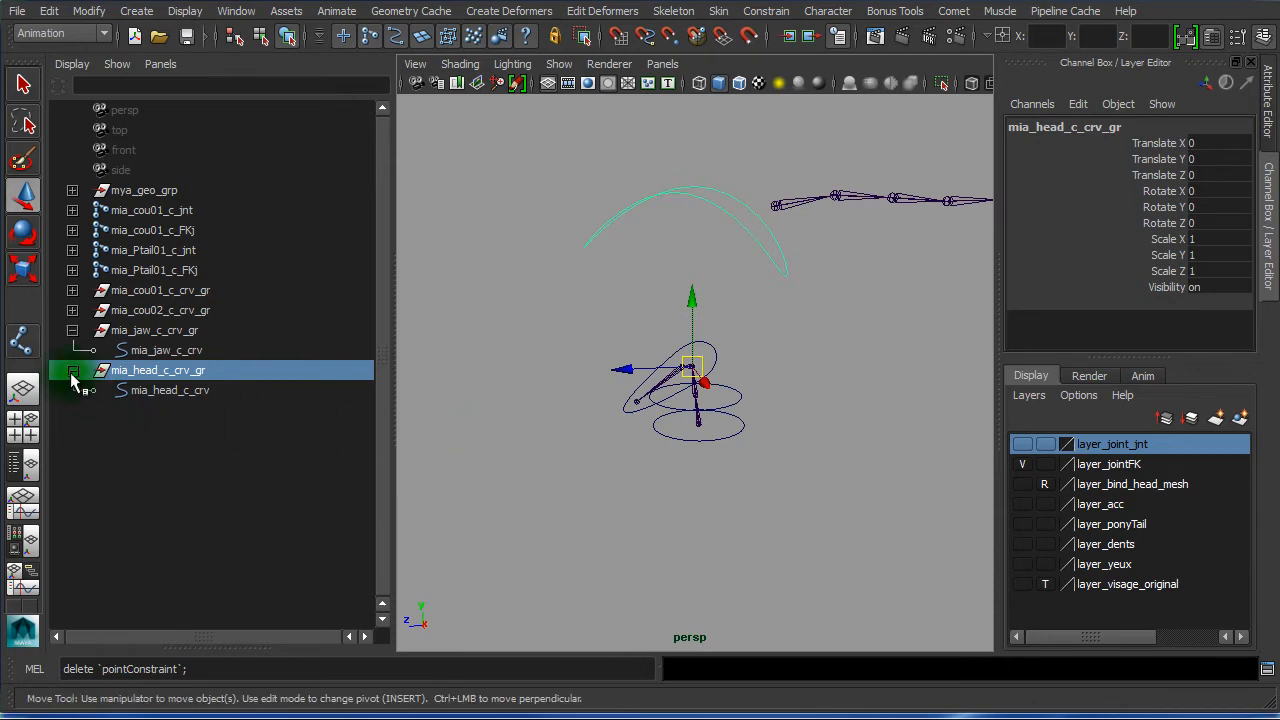
click(72, 370)
click(72, 330)
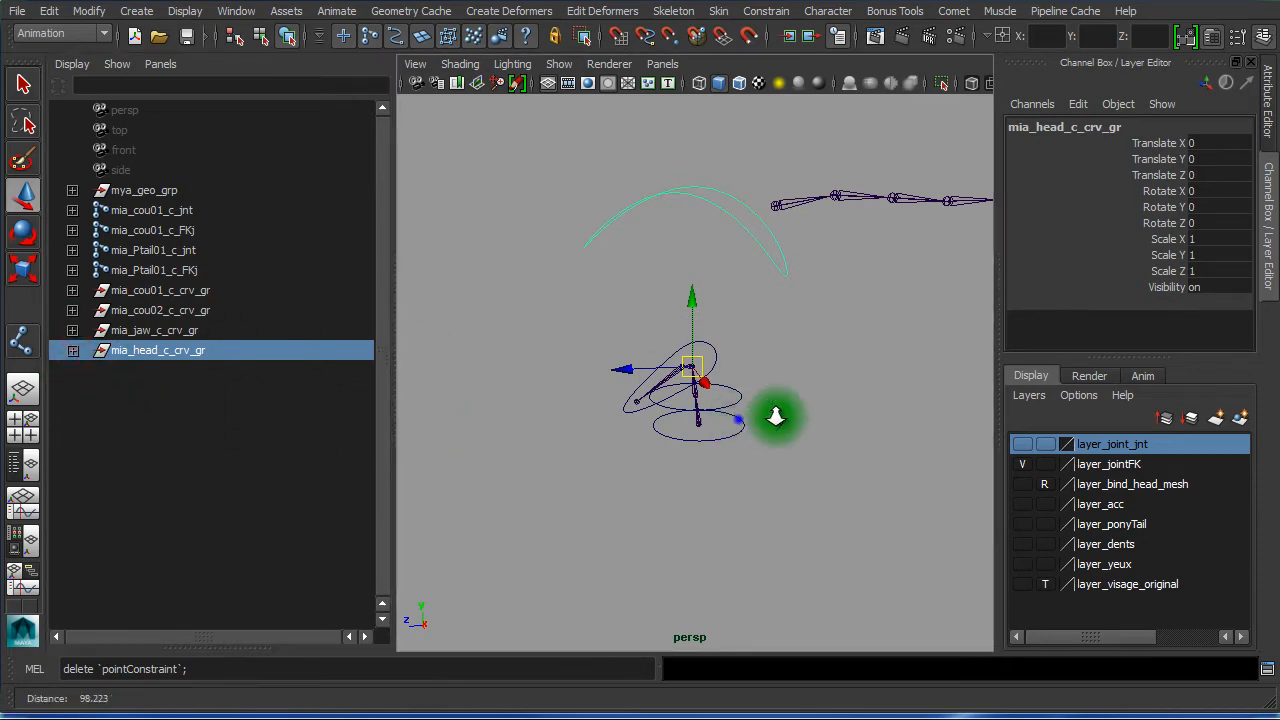
Orient-constrain the group mia_cou01_c_crv_gr to the joint mia_cou01_c_FKj, using reset constraint options with Maintain offset off
alt+right_drag(771, 420, 680, 357)
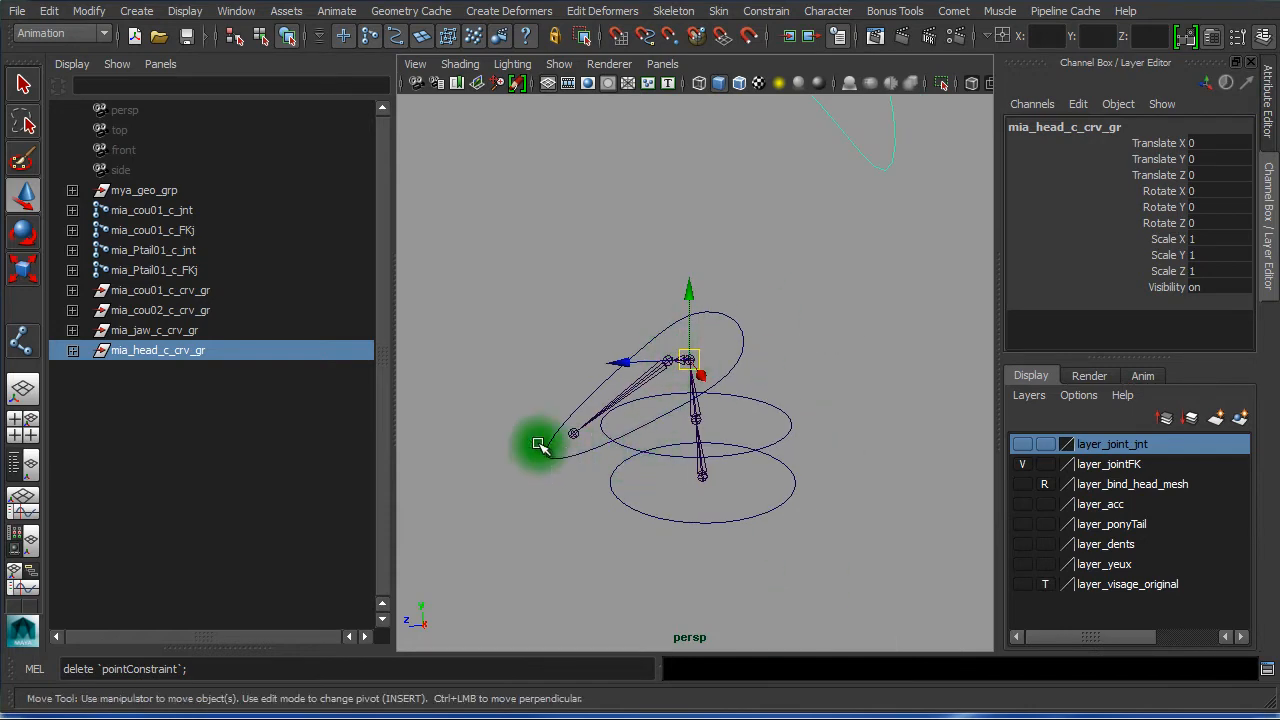
alt+drag(552, 460, 523, 434)
alt+right_drag(523, 434, 603, 443)
alt+drag(603, 443, 566, 519)
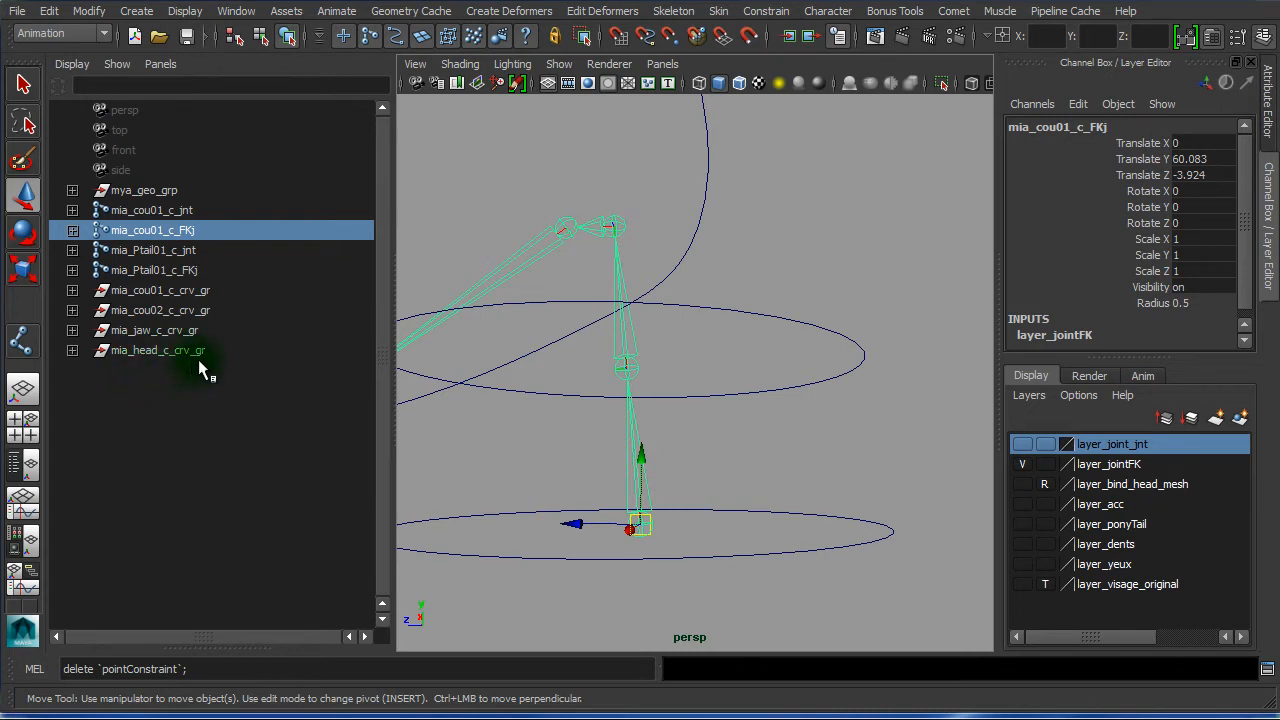
ctrl+click(182, 291)
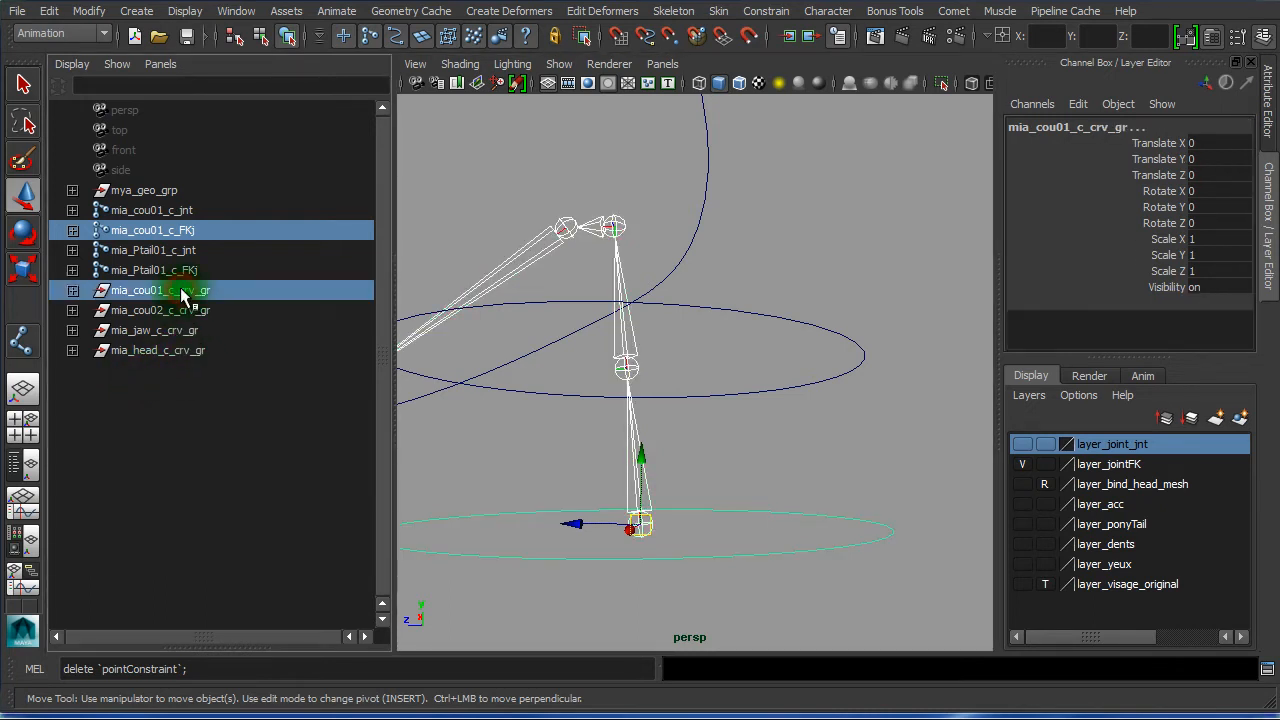
click(758, 14)
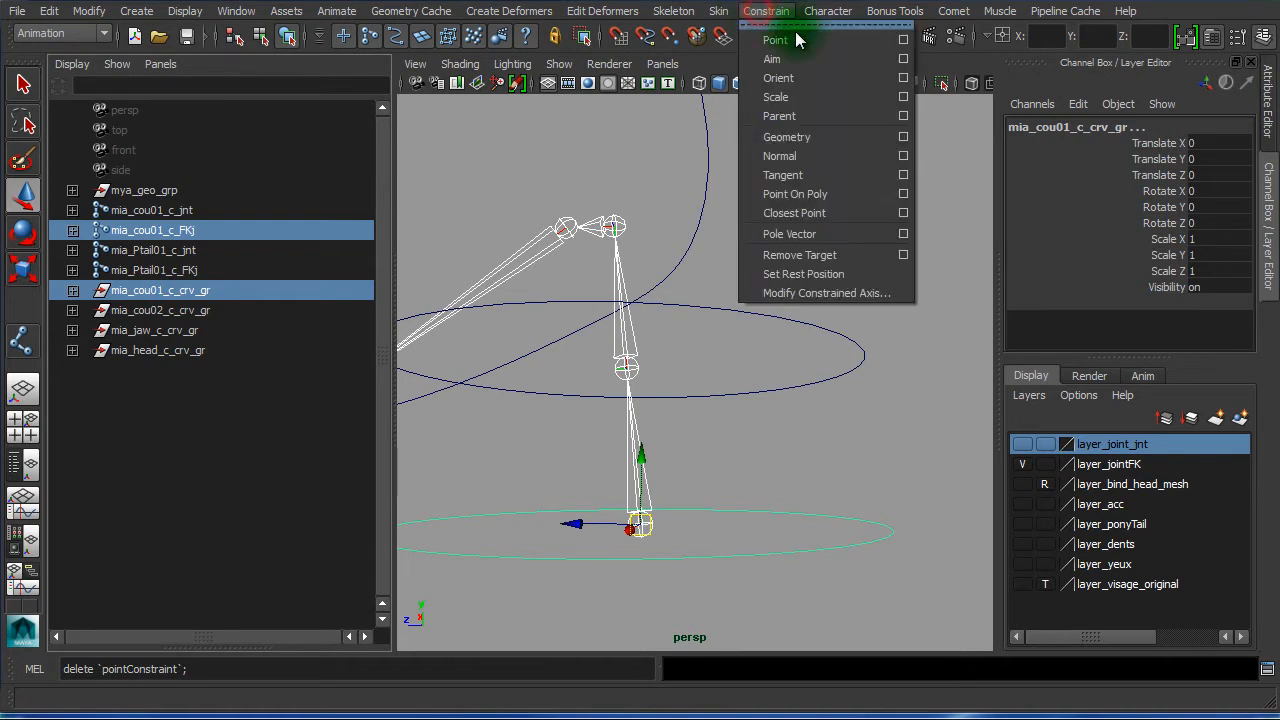
click(904, 78)
click(362, 149)
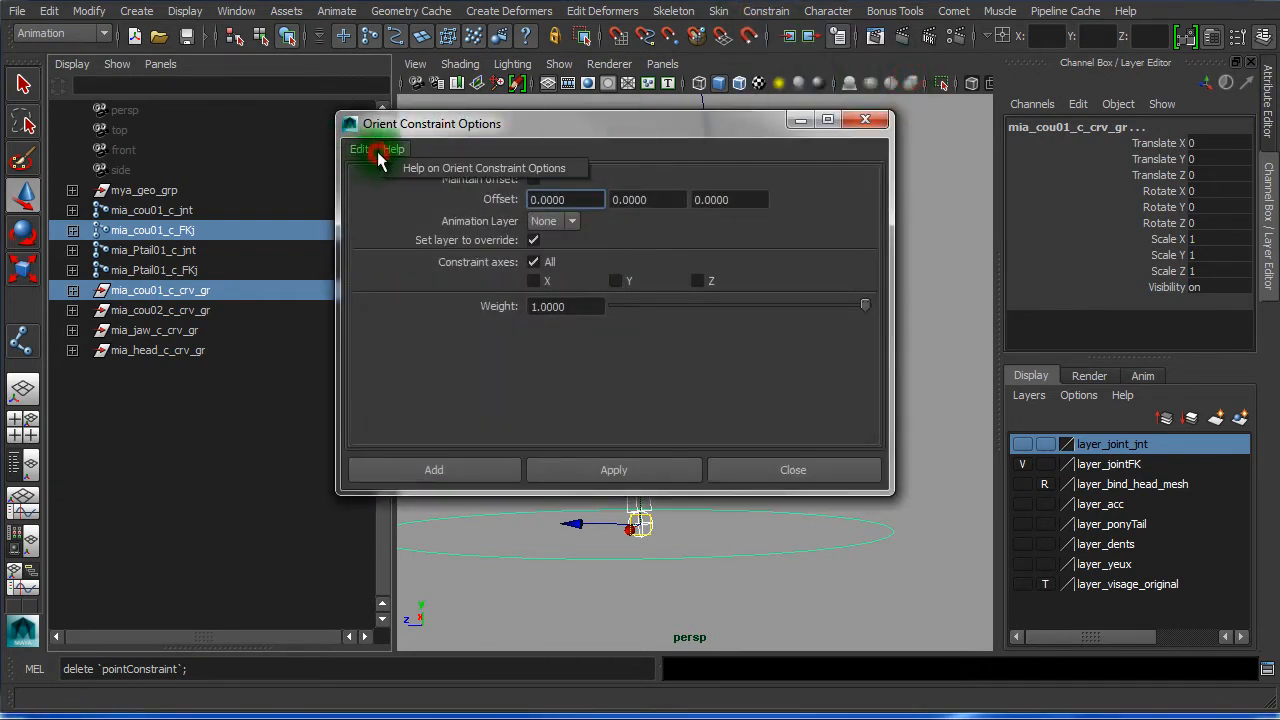
click(366, 152)
click(362, 149)
click(380, 185)
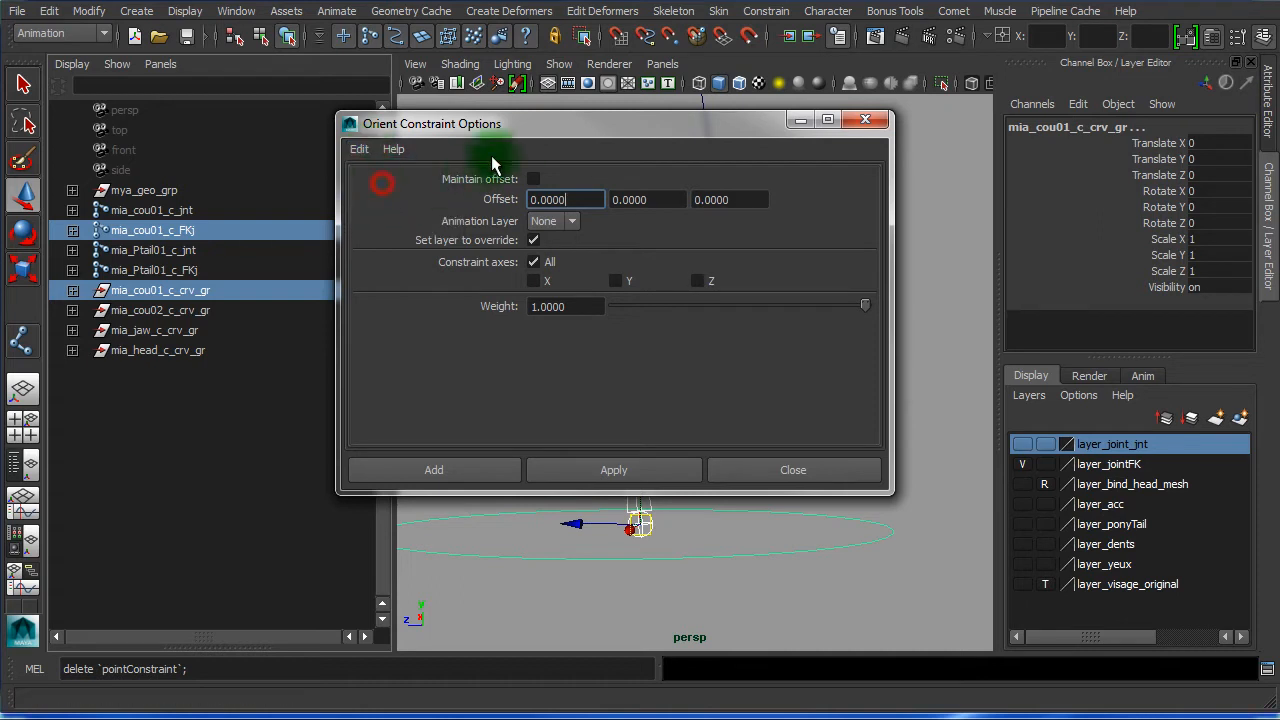
drag(527, 127, 929, 100)
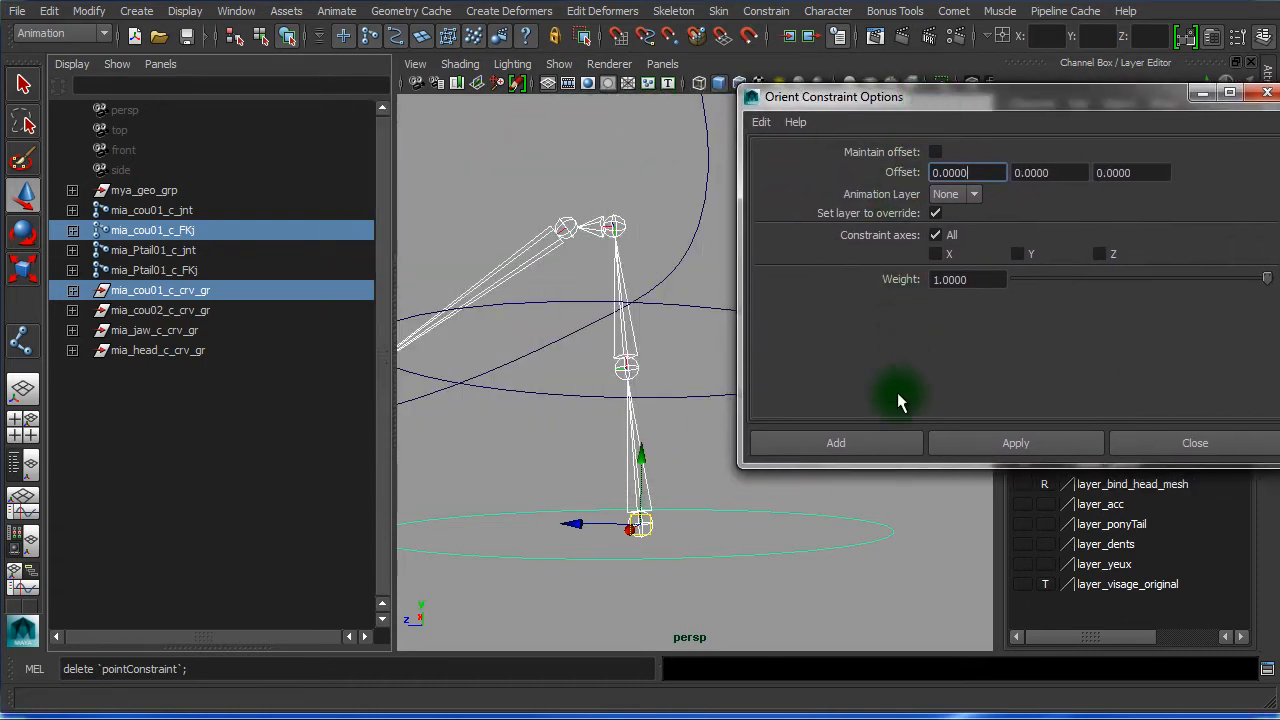
click(989, 443)
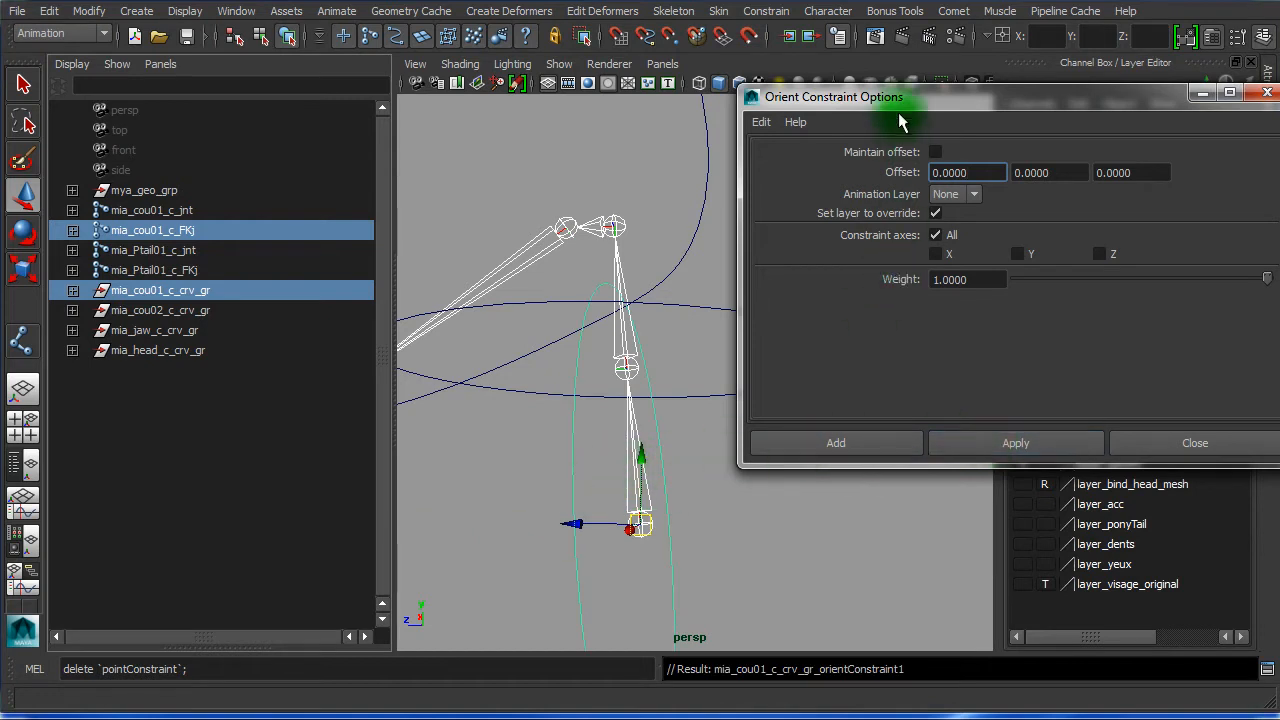
Rotate the curve mia_cou01_c_crv about 89 degrees in Z so it lies across the base neck joint, and move the constraint options out of the way
drag(915, 101, 1004, 61)
alt+right_drag(826, 528, 689, 521)
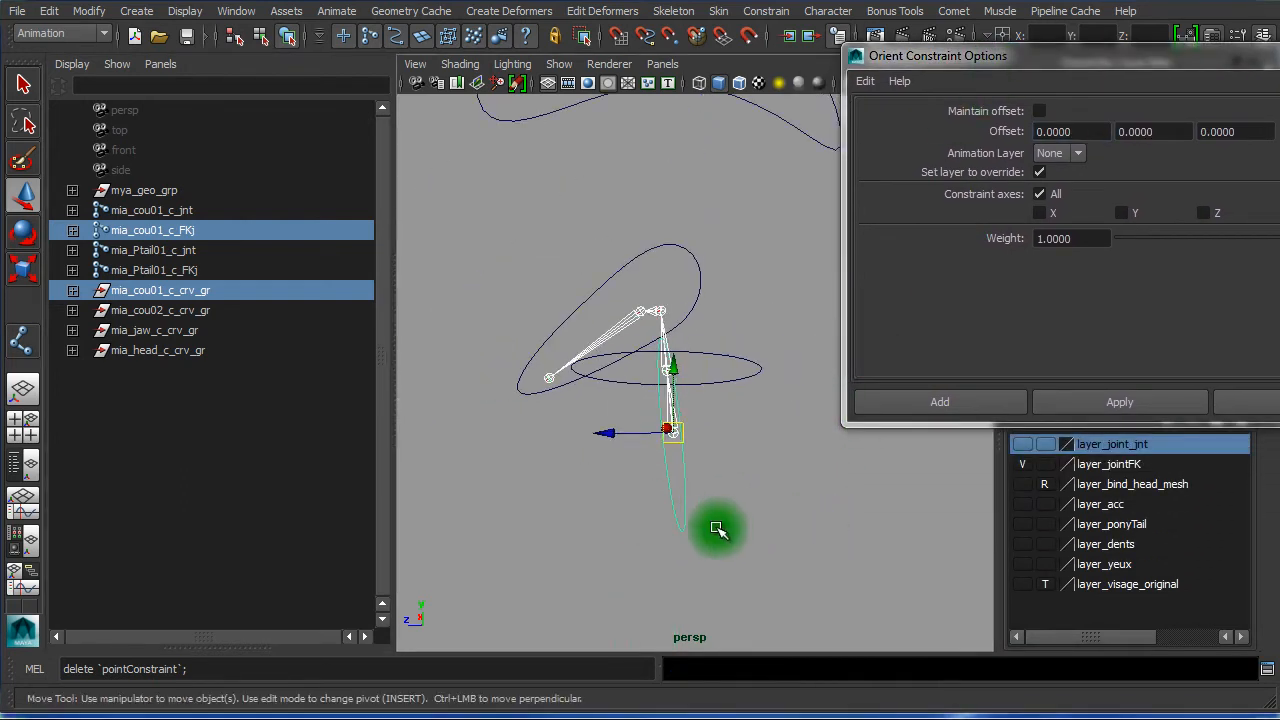
drag(645, 527, 718, 508)
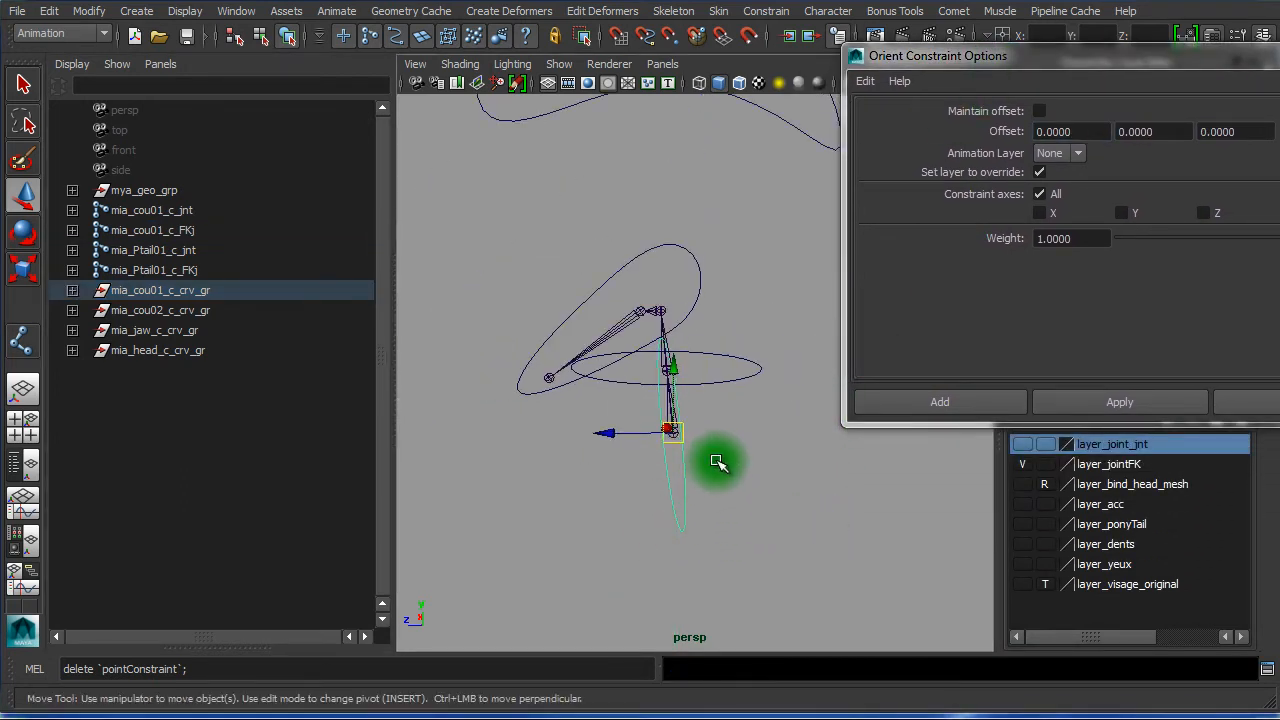
key(e)
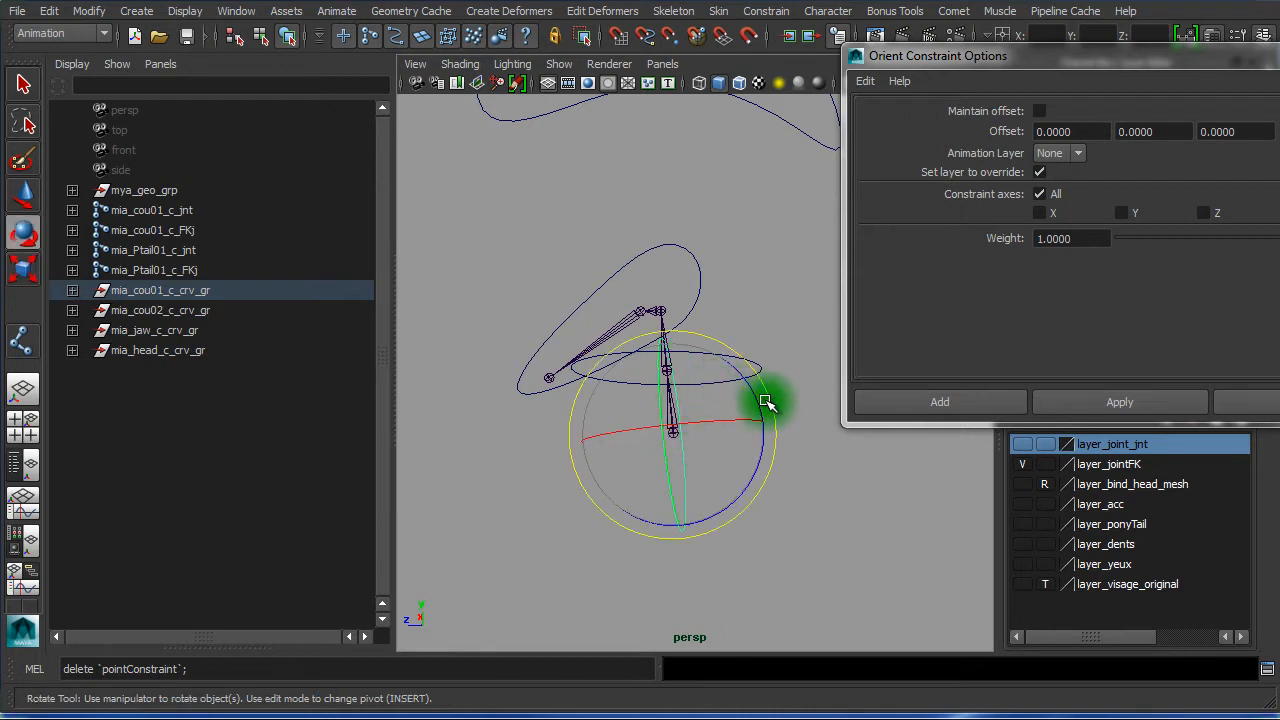
click(1035, 62)
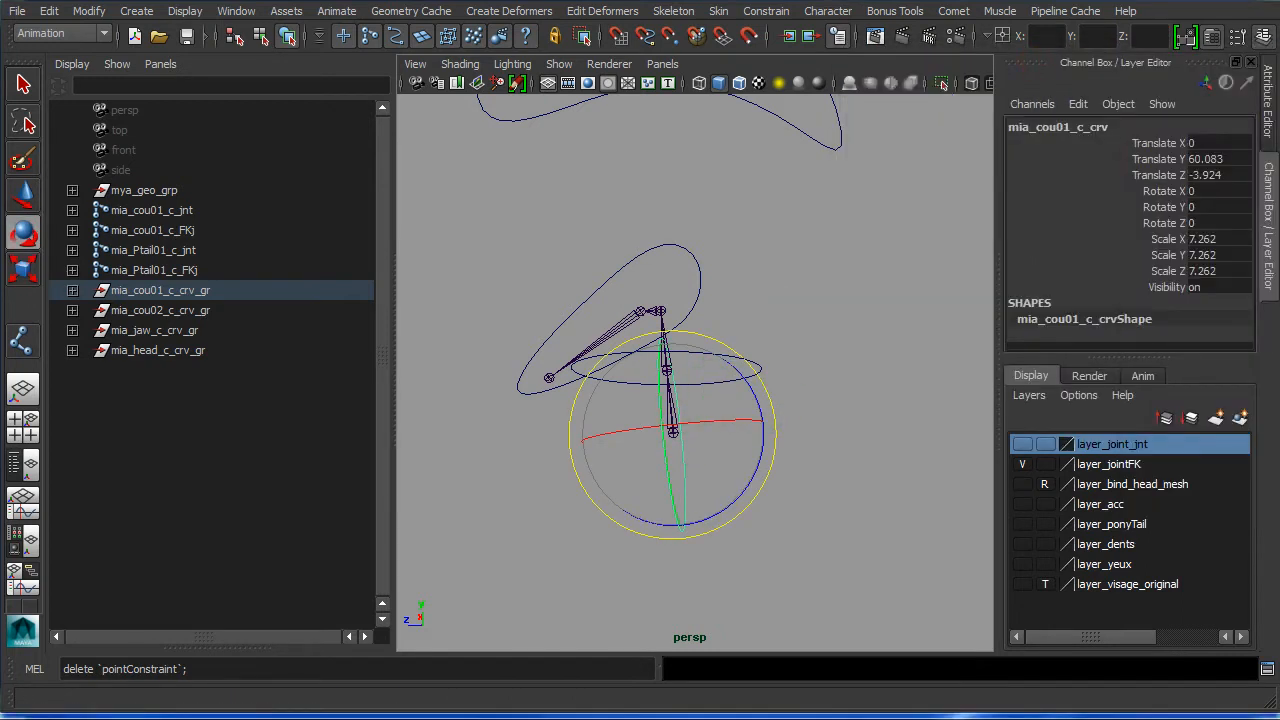
drag(1279, 158, 1242, 143)
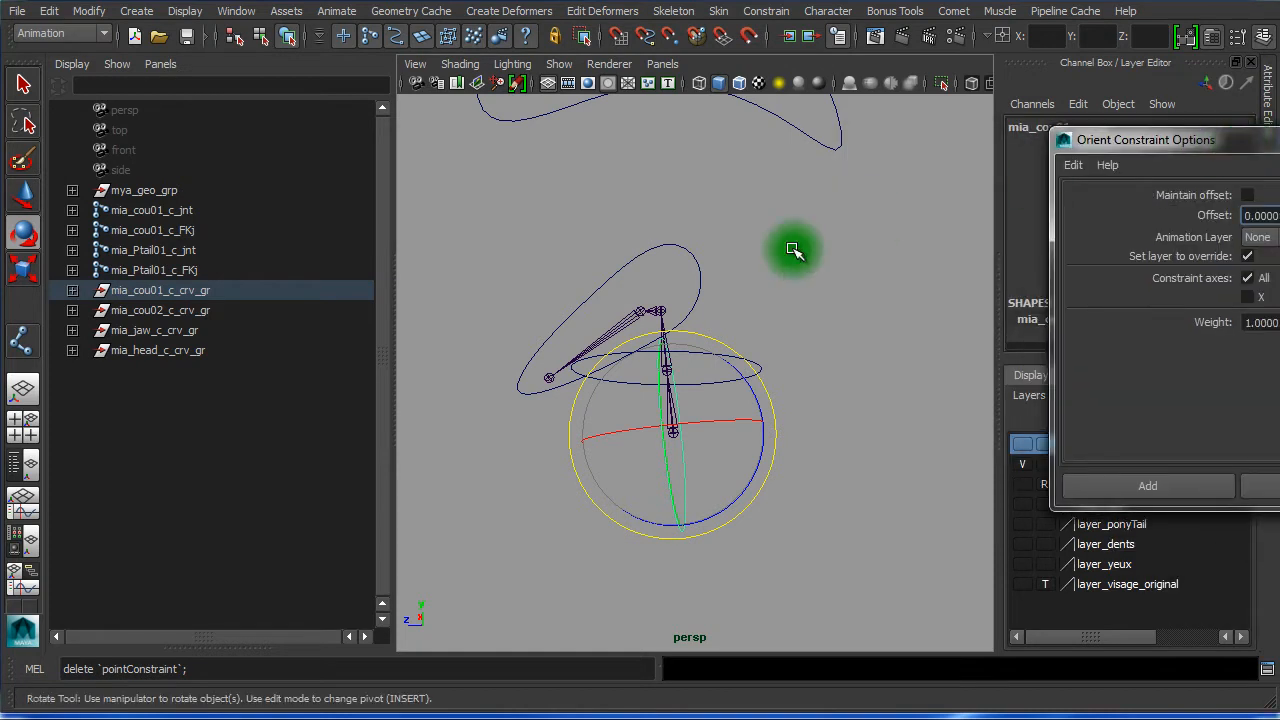
click(931, 517)
click(649, 497)
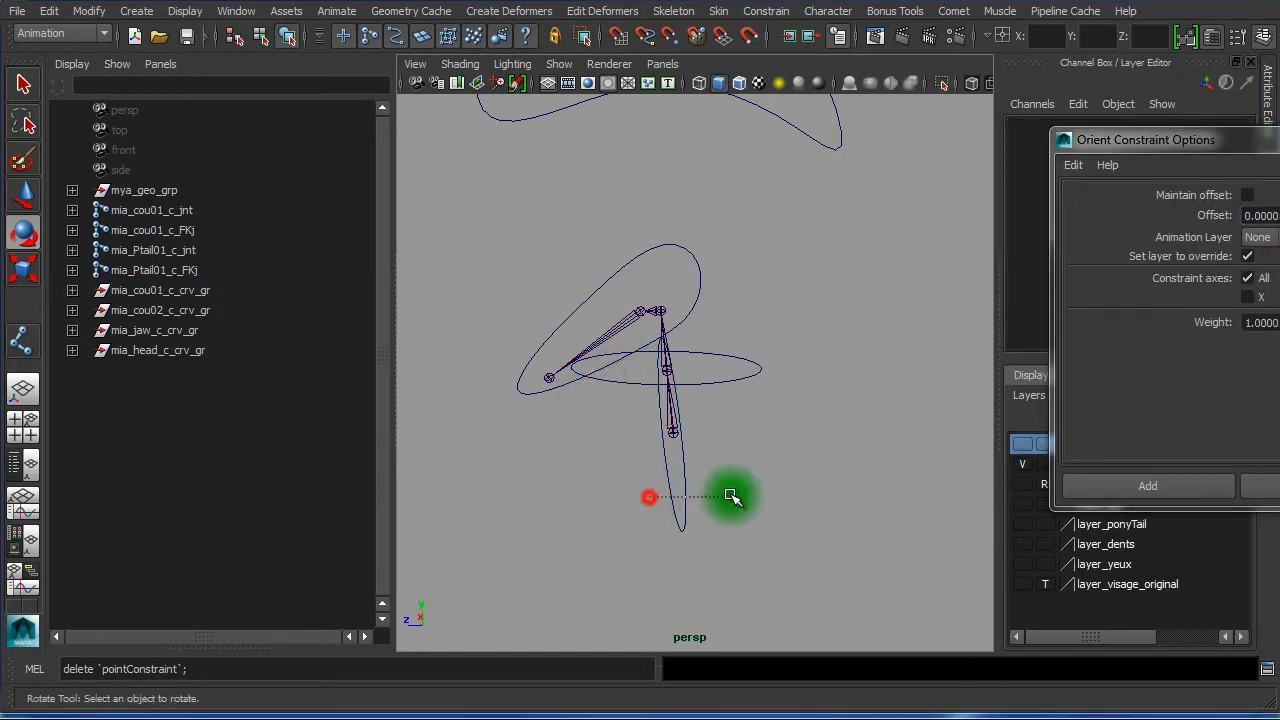
click(800, 368)
alt+right_drag(720, 391, 771, 394)
click(608, 511)
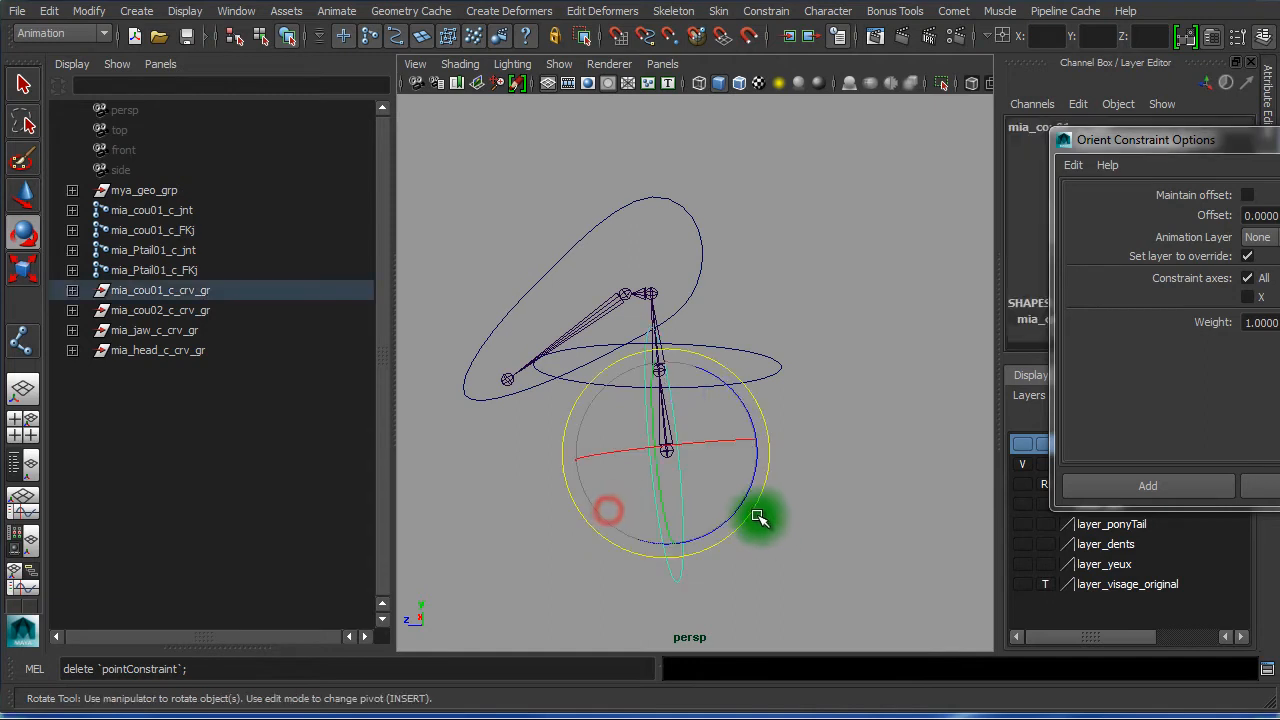
drag(760, 436, 601, 203)
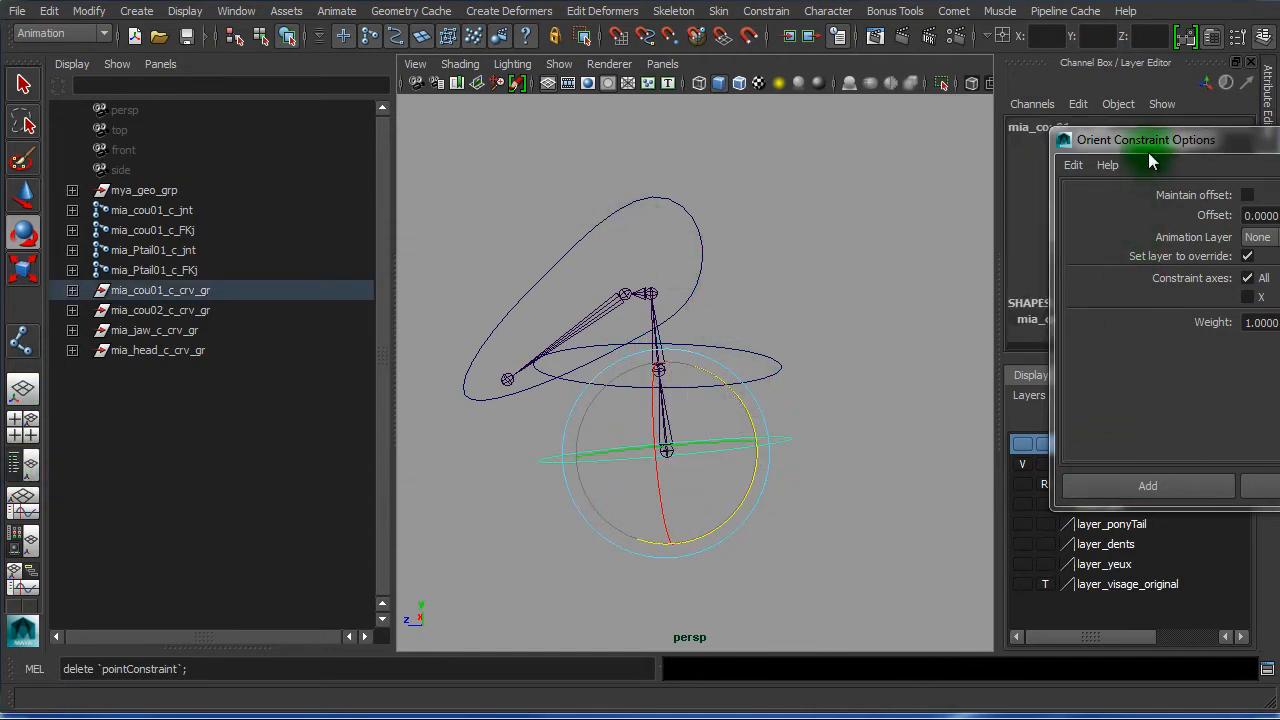
drag(1149, 143, 1279, 165)
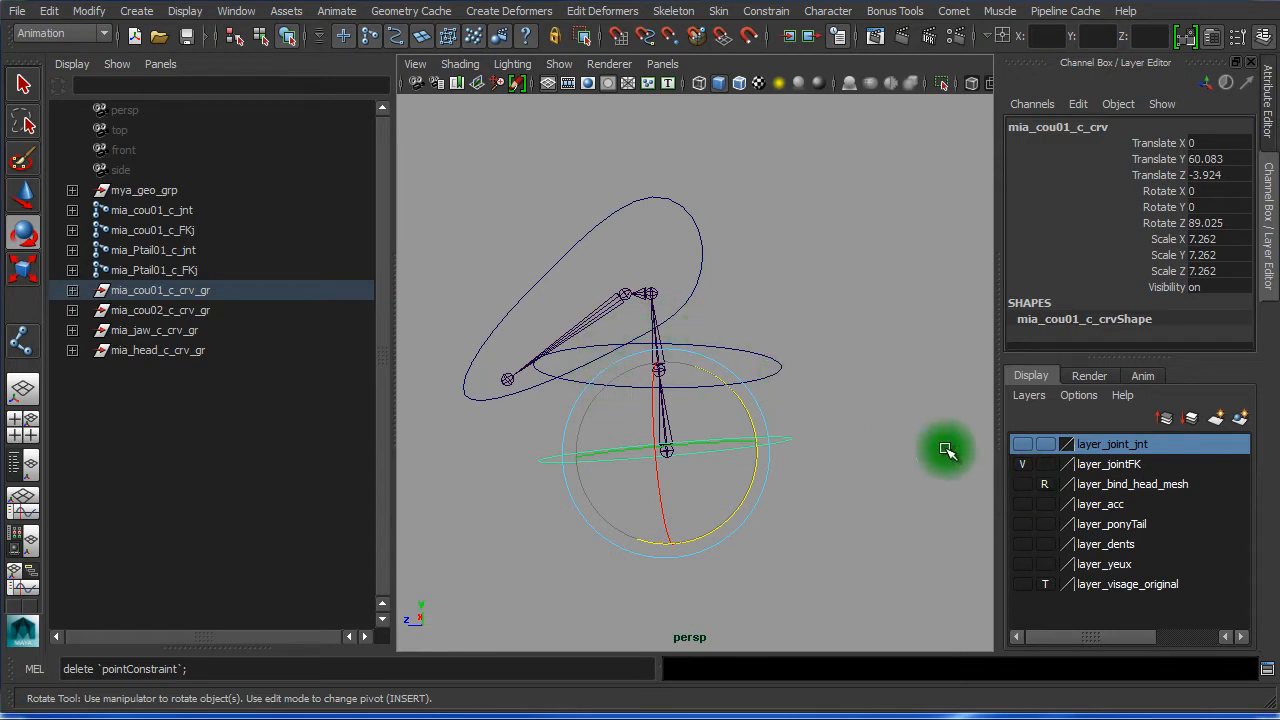
Show layer_bind_head_mesh and tilt mia_cou01_c_crv to about 111 degrees in Z to follow the base of the neck
click(1021, 483)
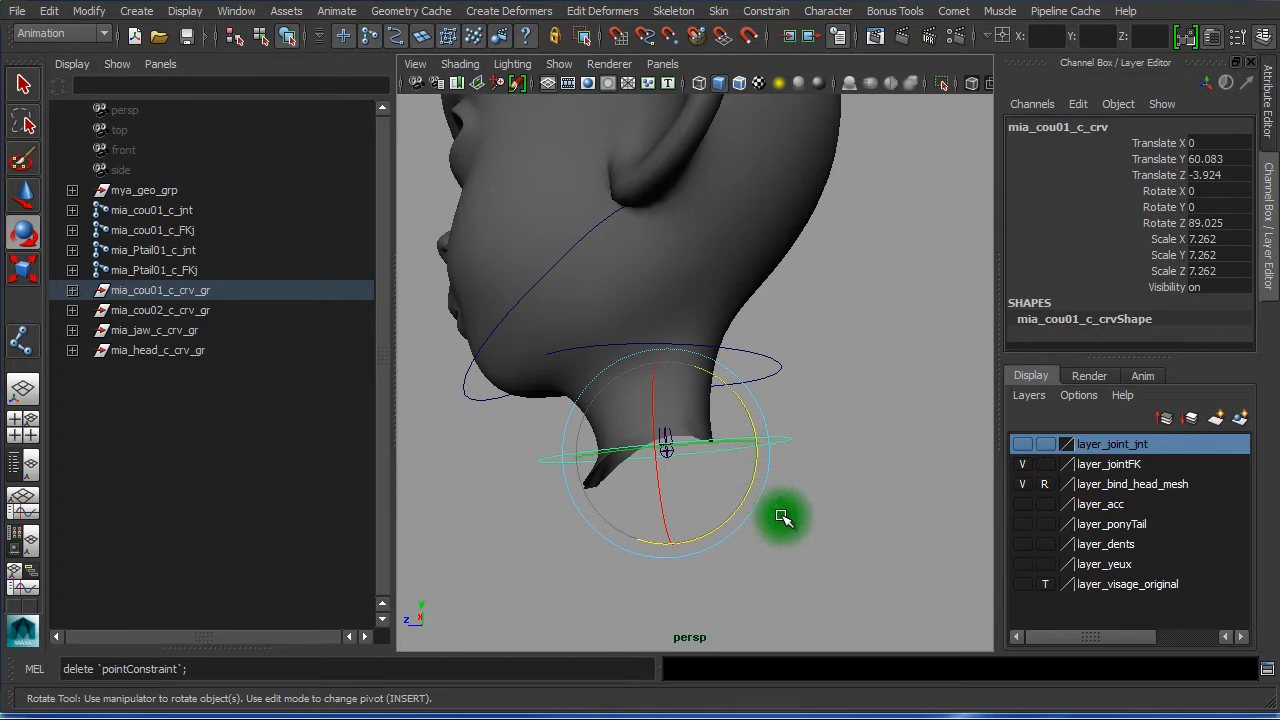
alt+drag(766, 534, 820, 537)
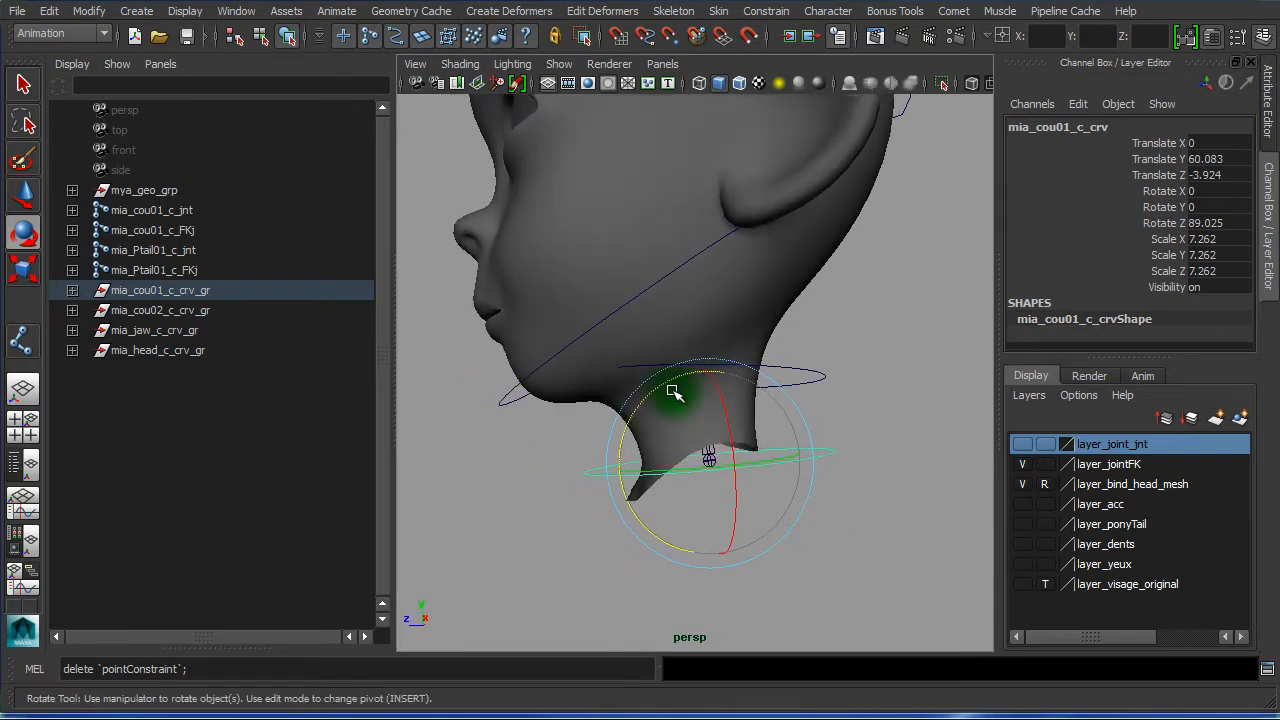
drag(669, 394, 659, 409)
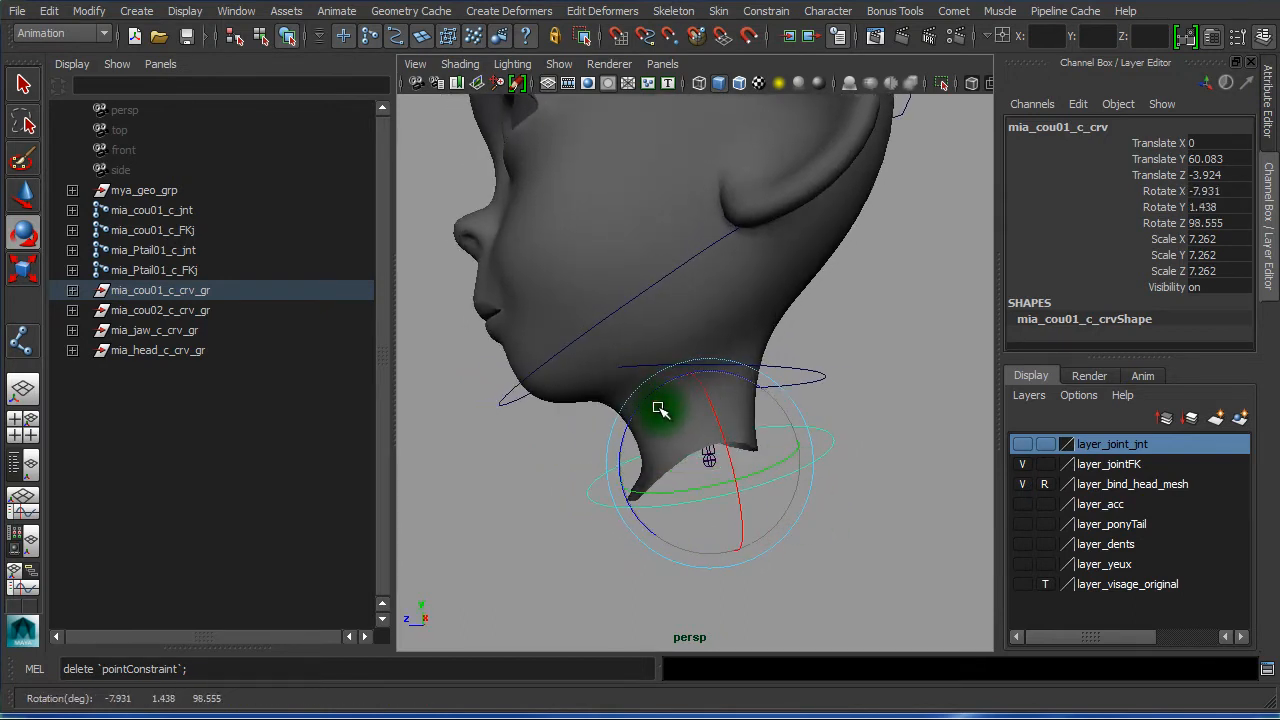
key(ctrl+z)
drag(655, 392, 623, 418)
alt+drag(966, 503, 830, 497)
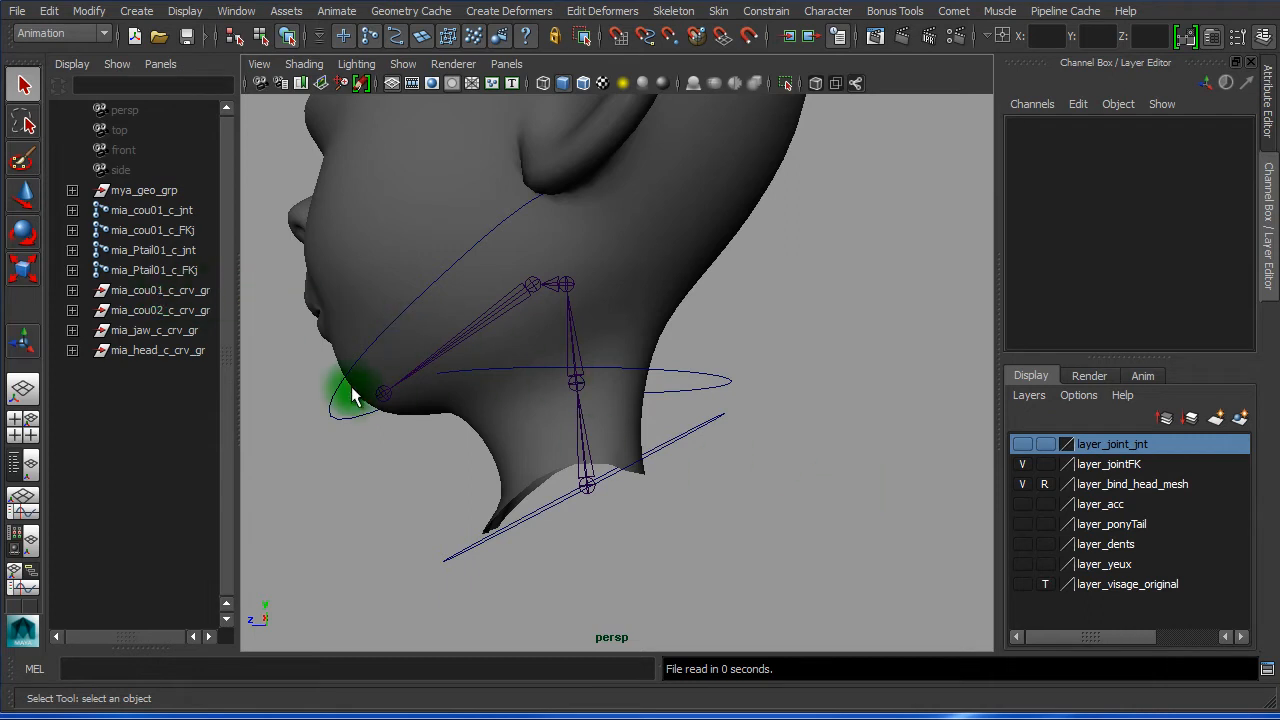
Delete the orient constraint node inside the group mia_cou01_c_crv_gr
click(683, 434)
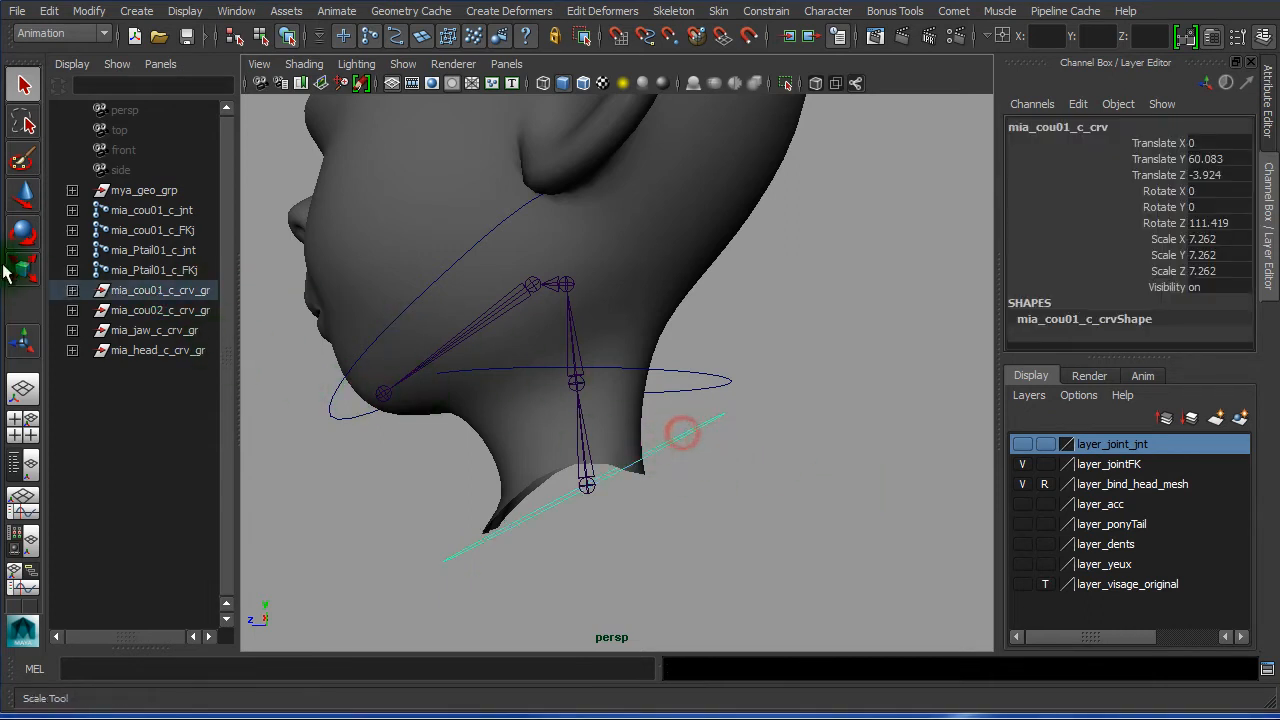
click(170, 291)
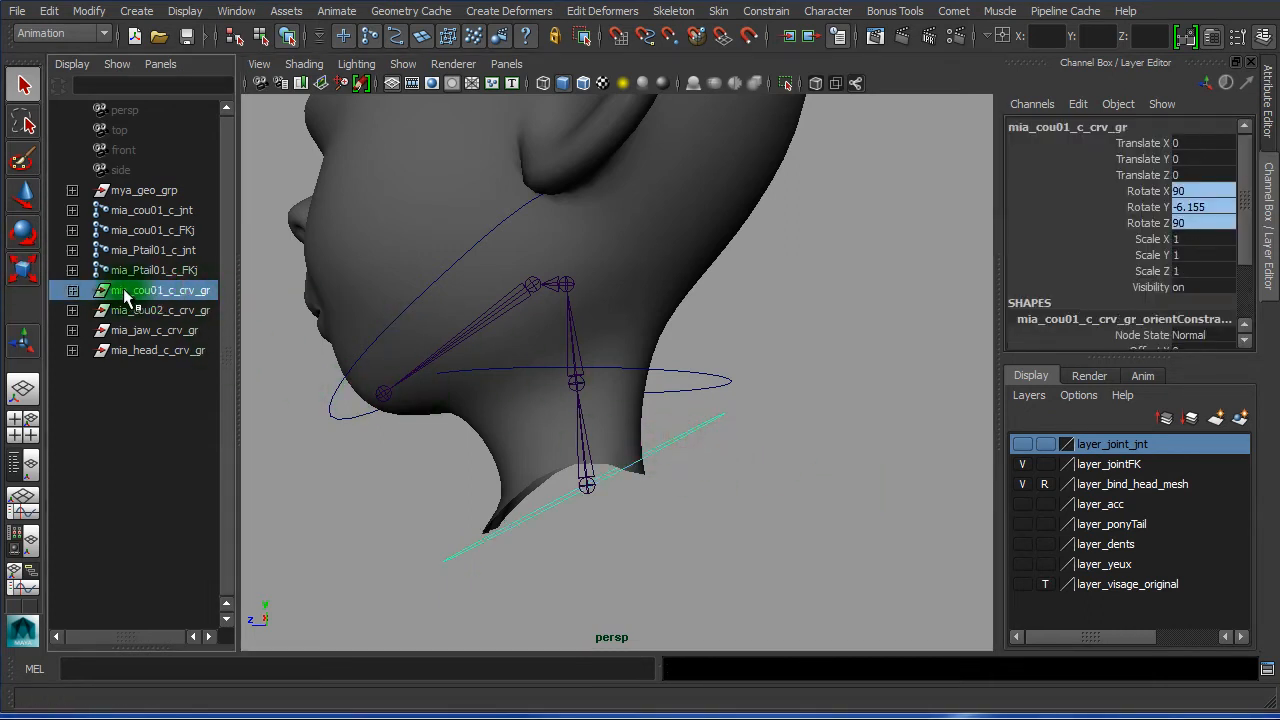
click(72, 290)
click(176, 331)
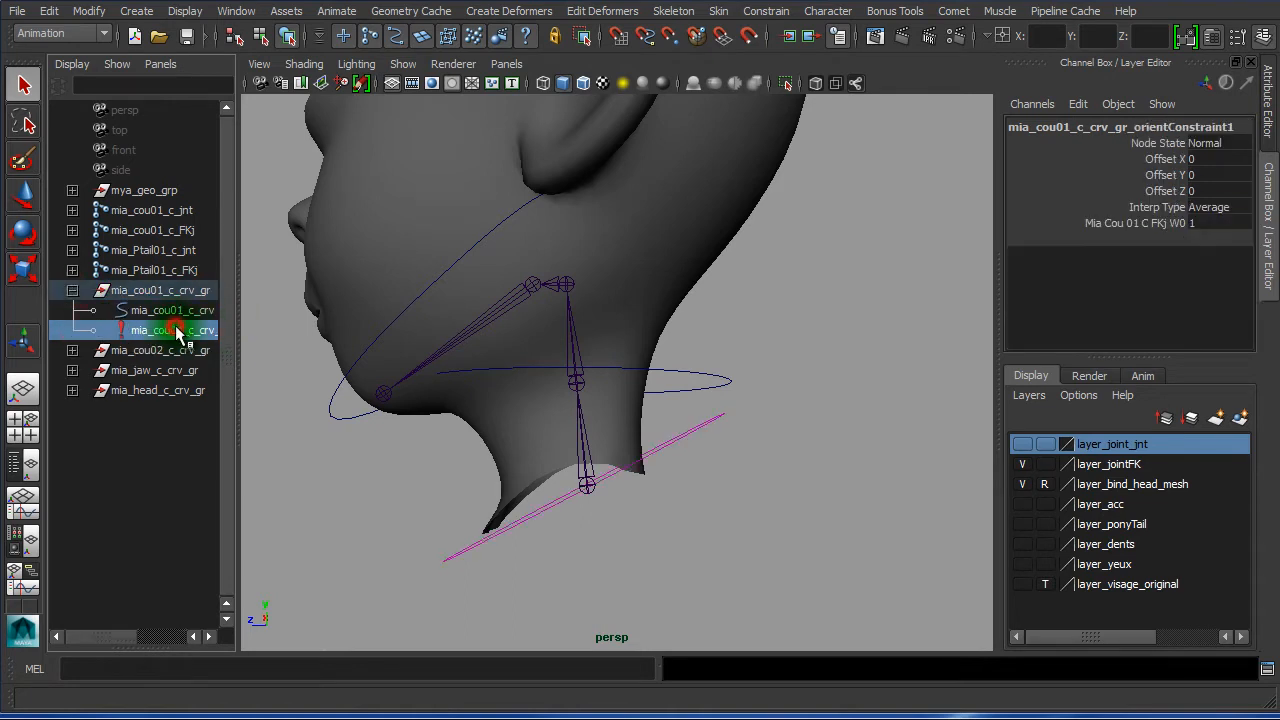
key(Delete)
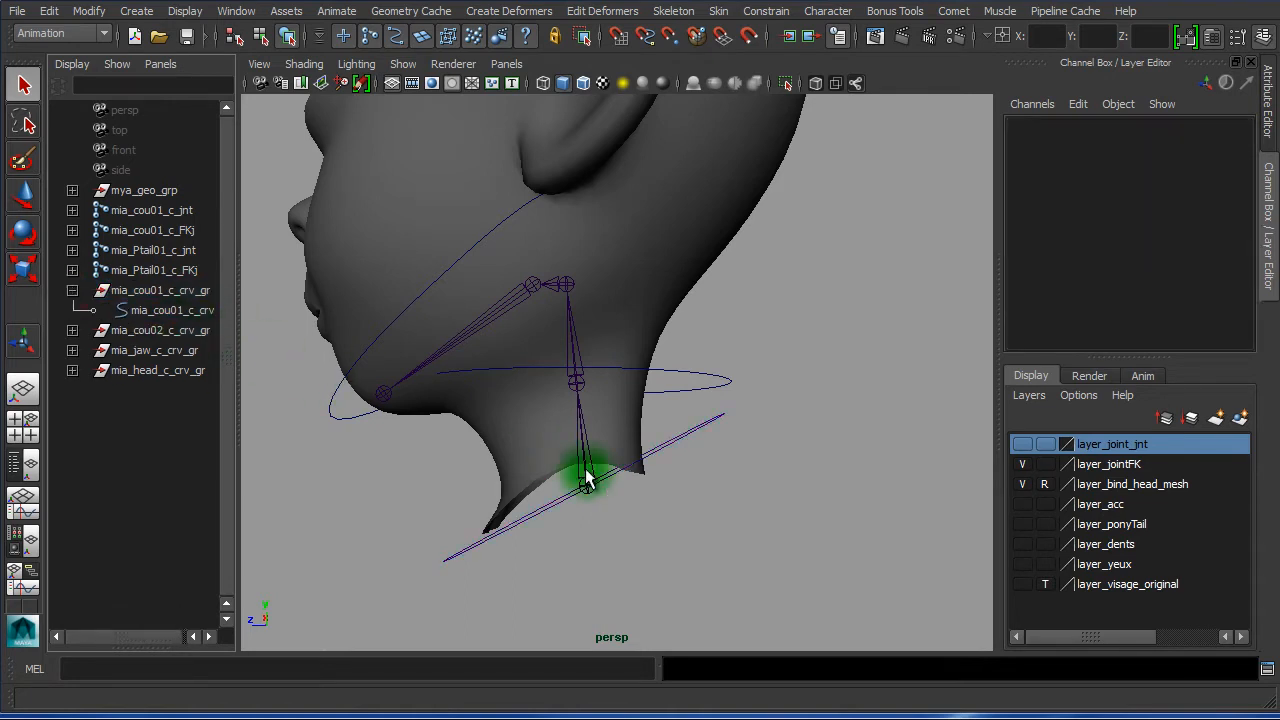
Adjust mia_cou01_c_crv around the neck base to about 99.6 degrees in Z and a uniform scale of about 6.67
alt+right_drag(599, 490, 749, 506)
click(720, 462)
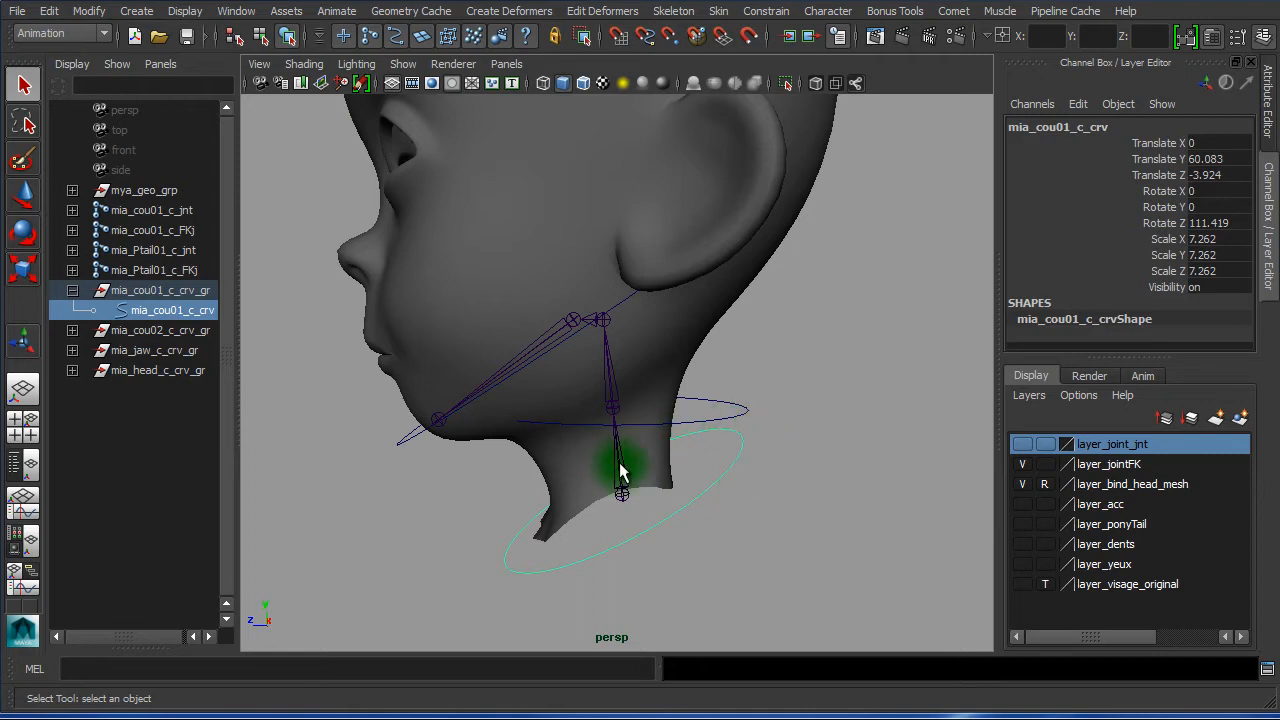
click(794, 477)
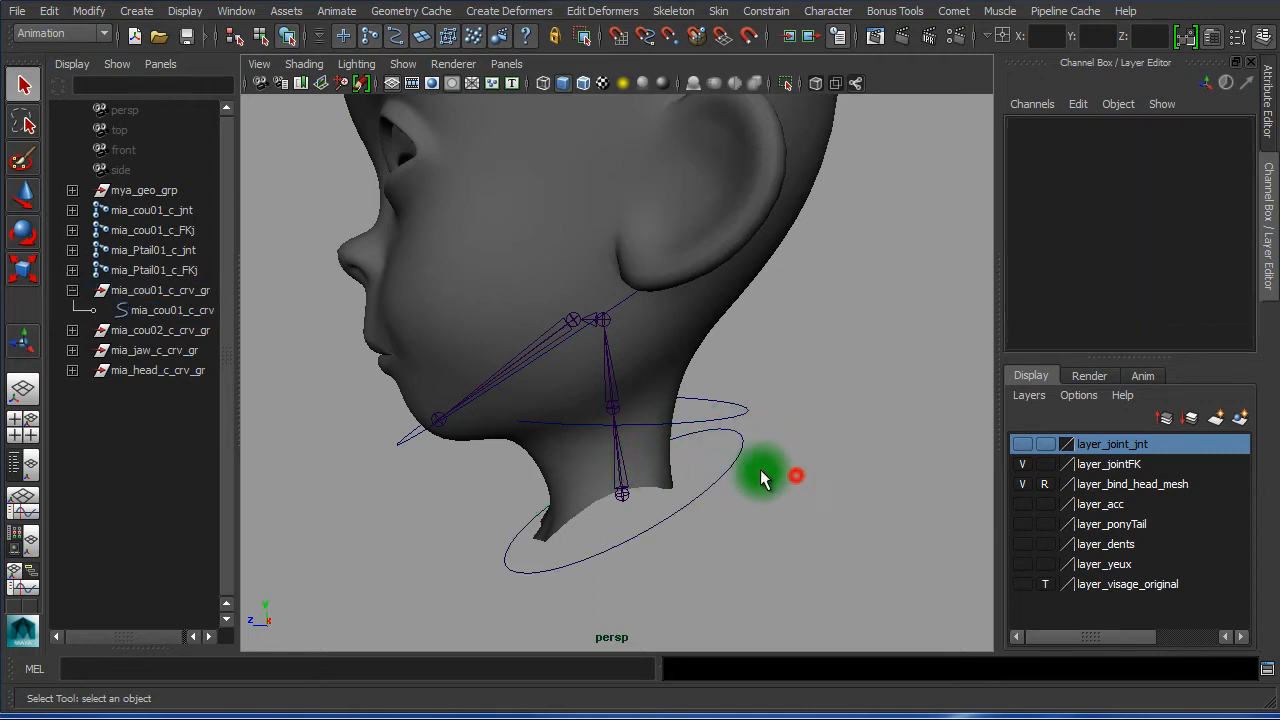
click(708, 463)
key(w)
key(e)
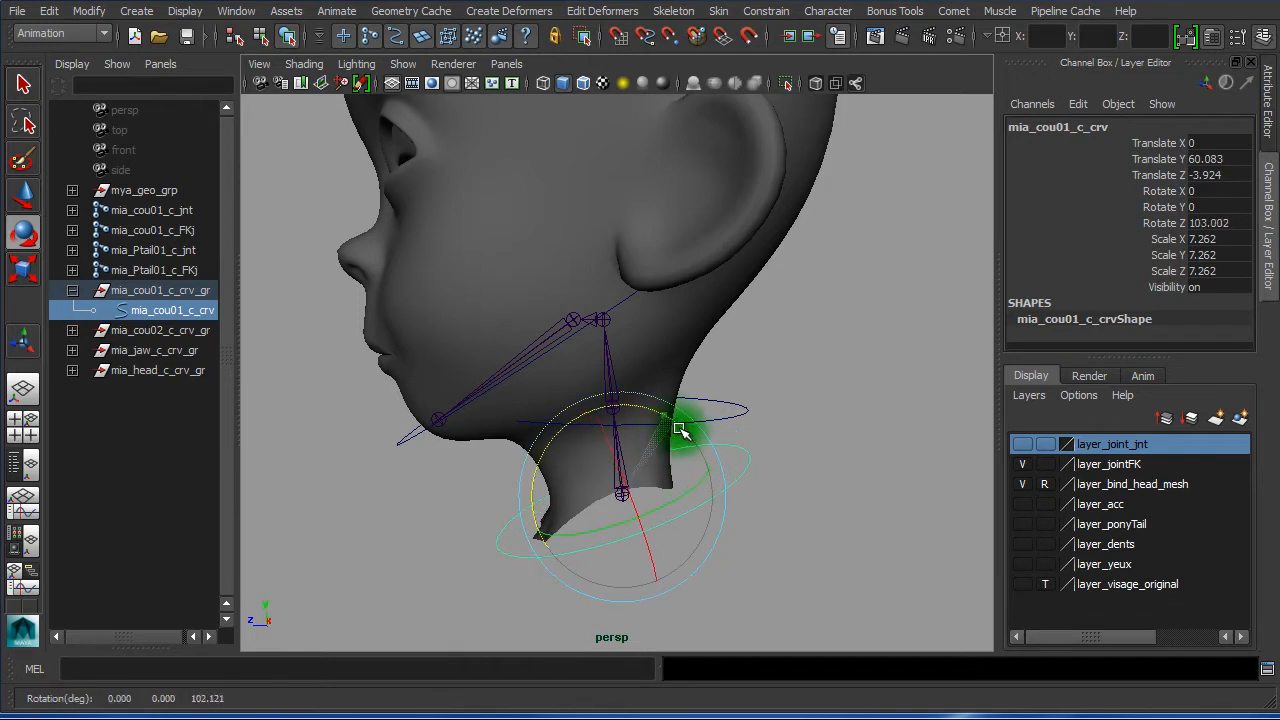
key(r)
middle_drag(814, 506, 802, 525)
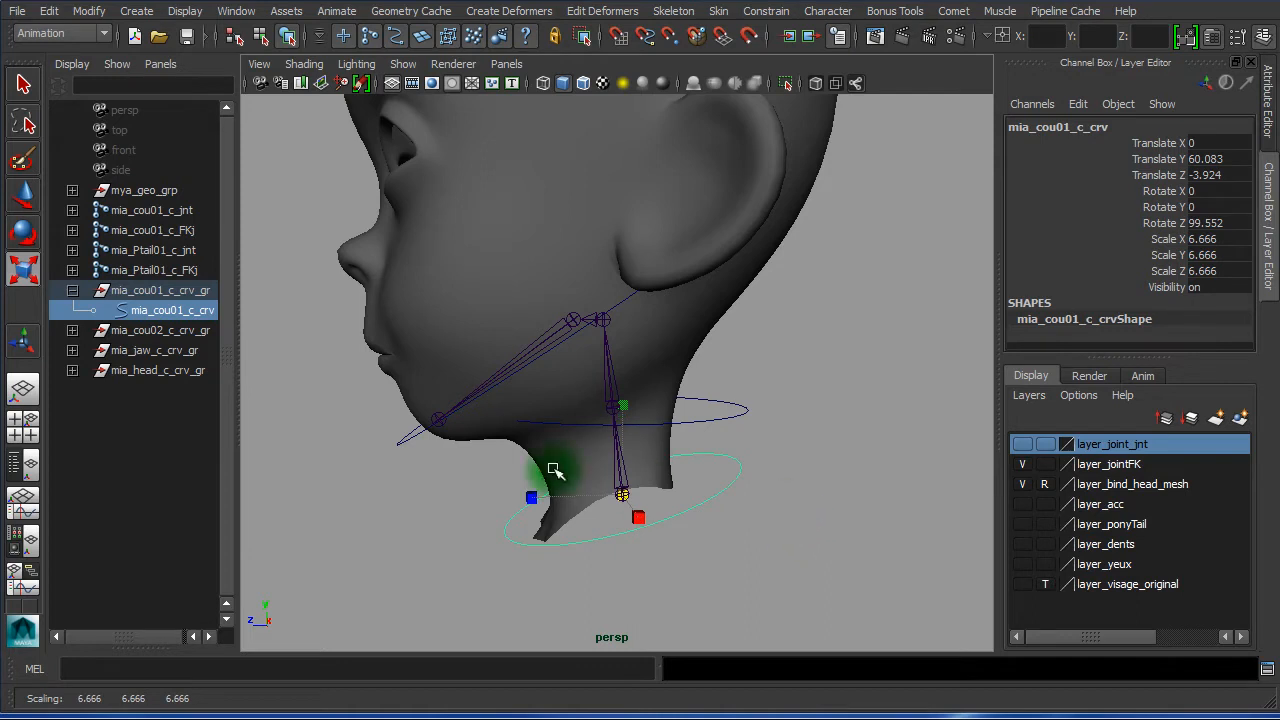
Freeze the transformations of the curve mia_cou01_c_crv, leaving its group's rotation untouched
click(191, 289)
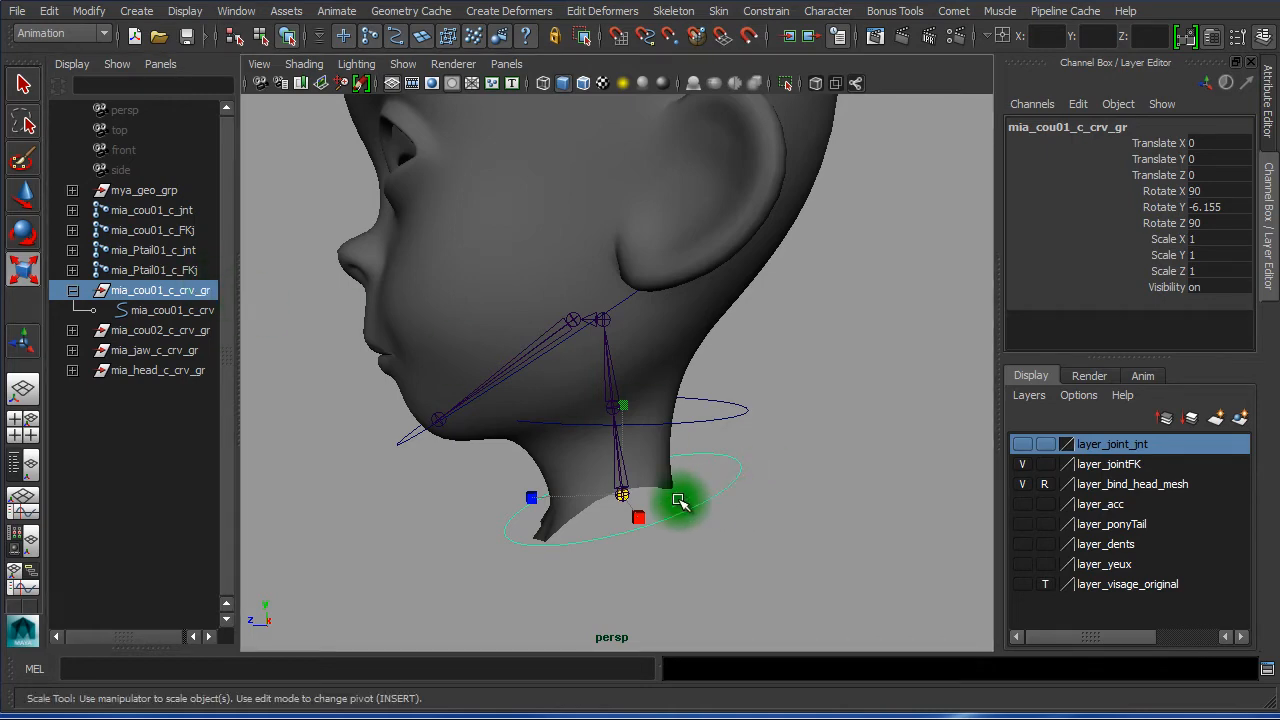
alt+drag(655, 505, 605, 497)
alt+right_drag(605, 497, 818, 425)
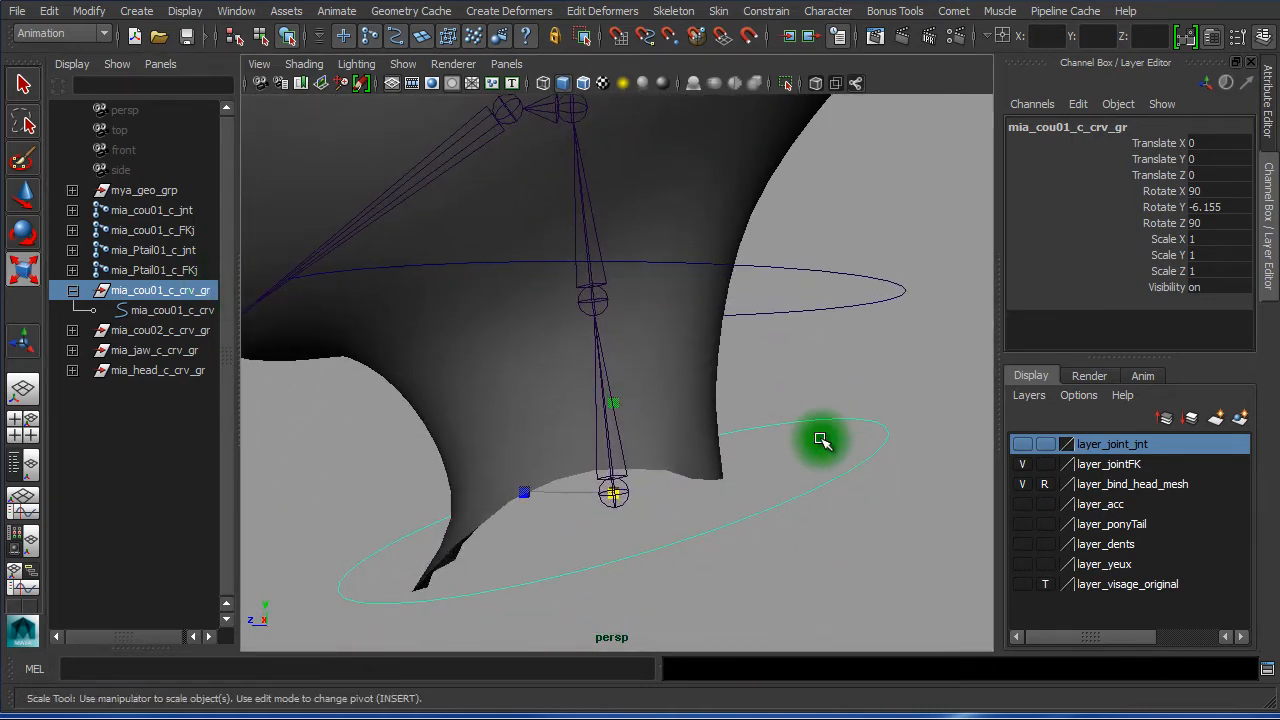
click(821, 439)
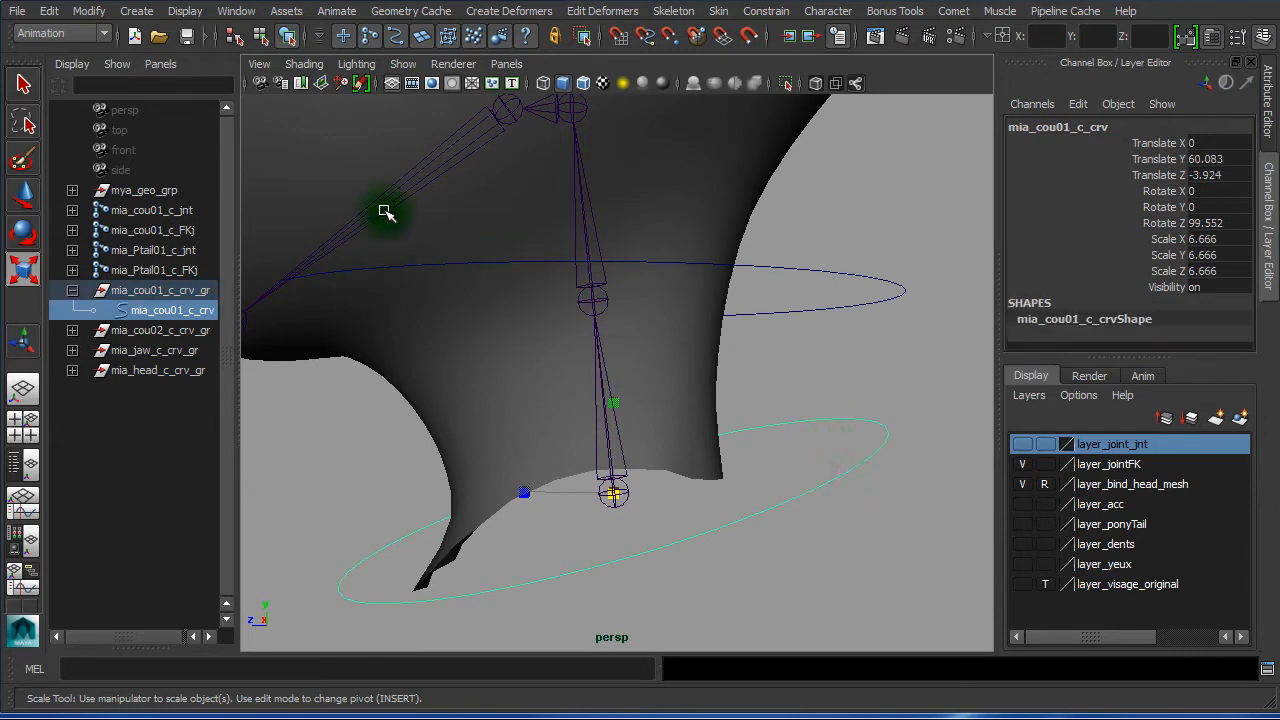
click(103, 13)
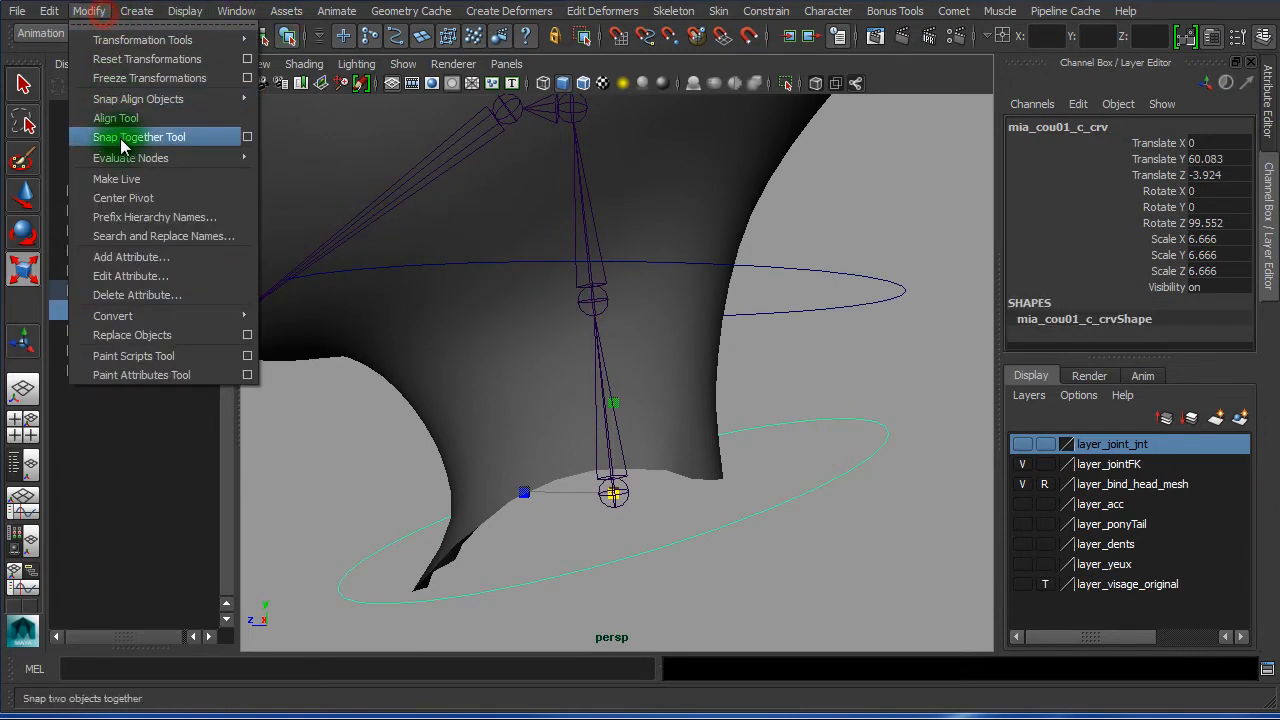
click(135, 78)
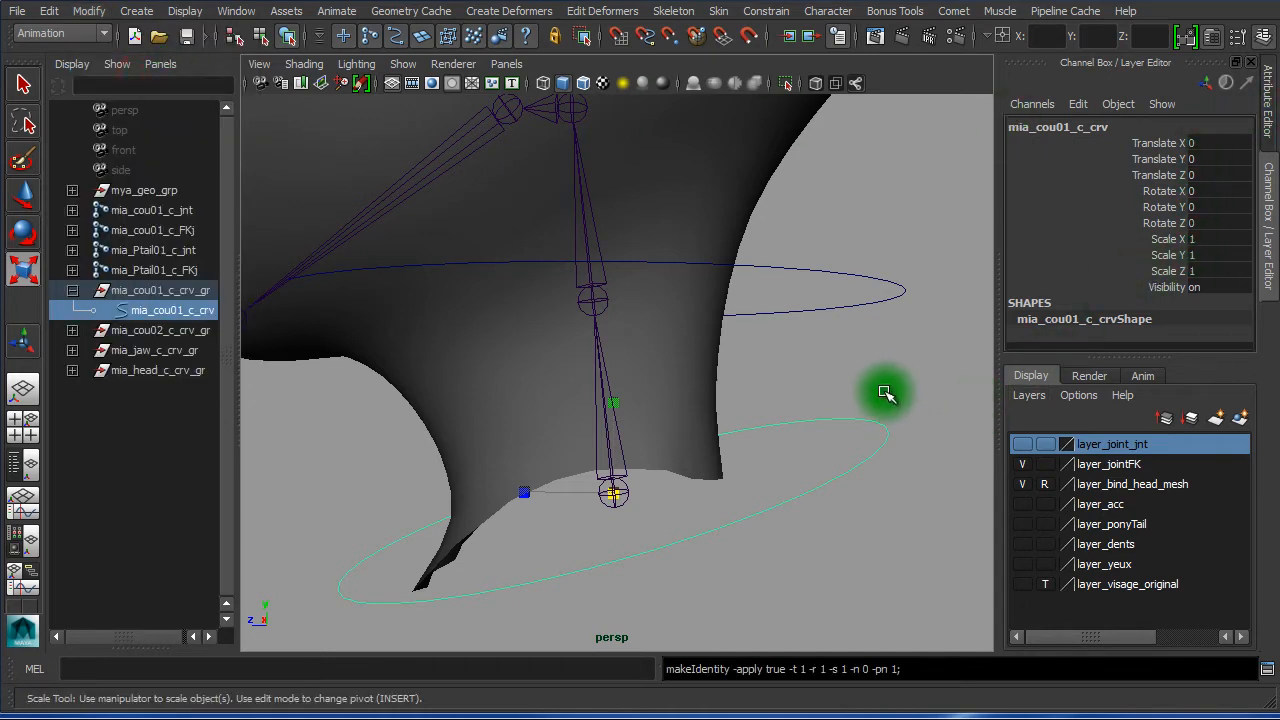
drag(870, 390, 889, 457)
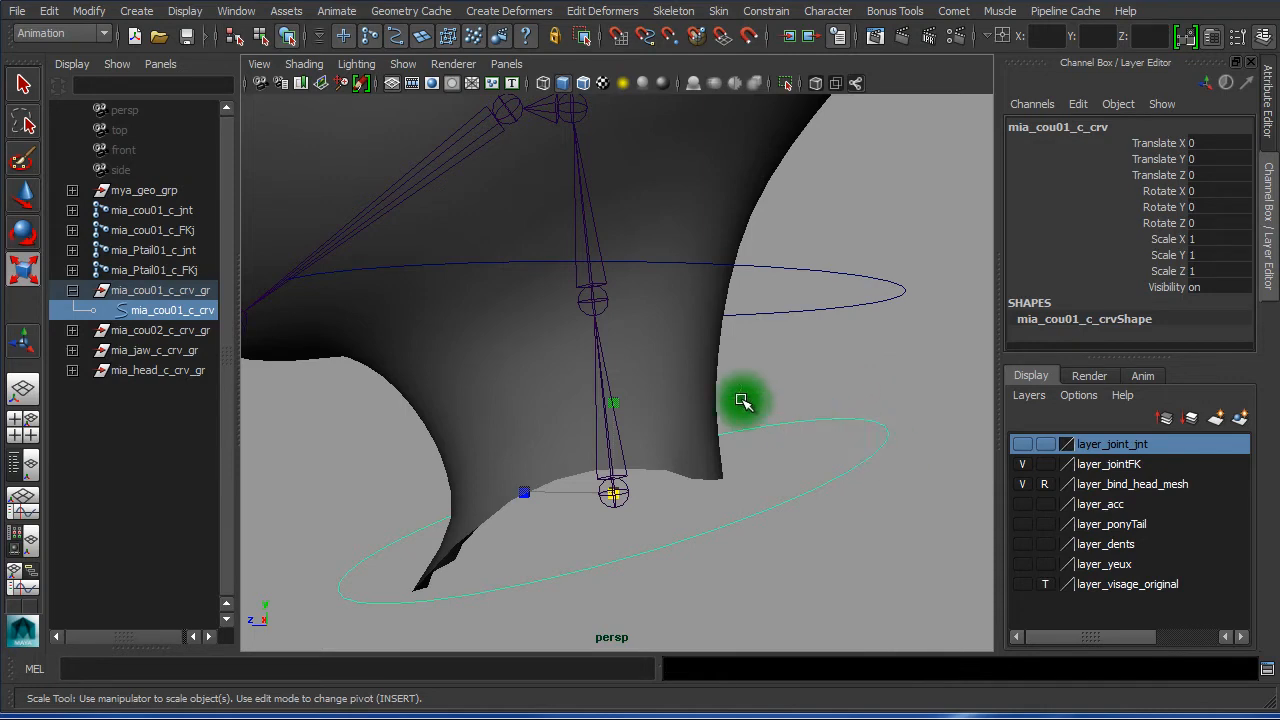
Orient constrain the joint mia_cou01_c_FKj to the curve mia_cou01_c_crv and check the rotation values of both
shift+click(600, 385)
click(767, 12)
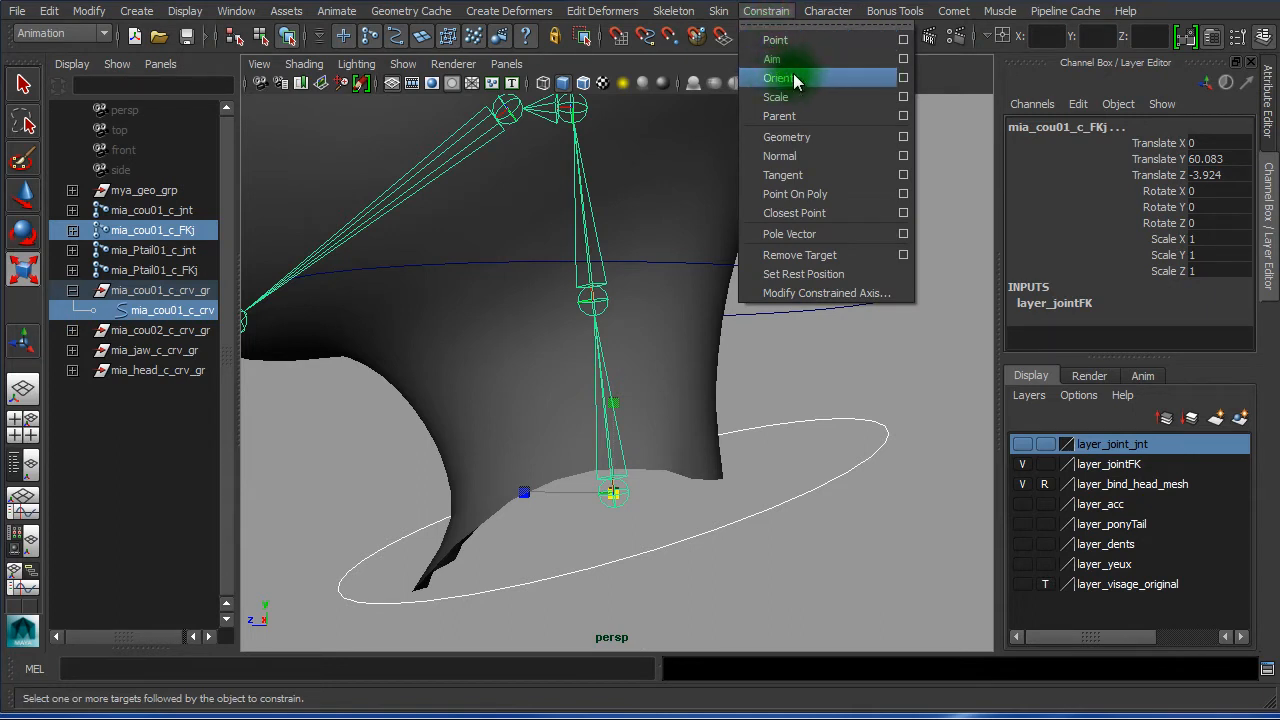
key(r)
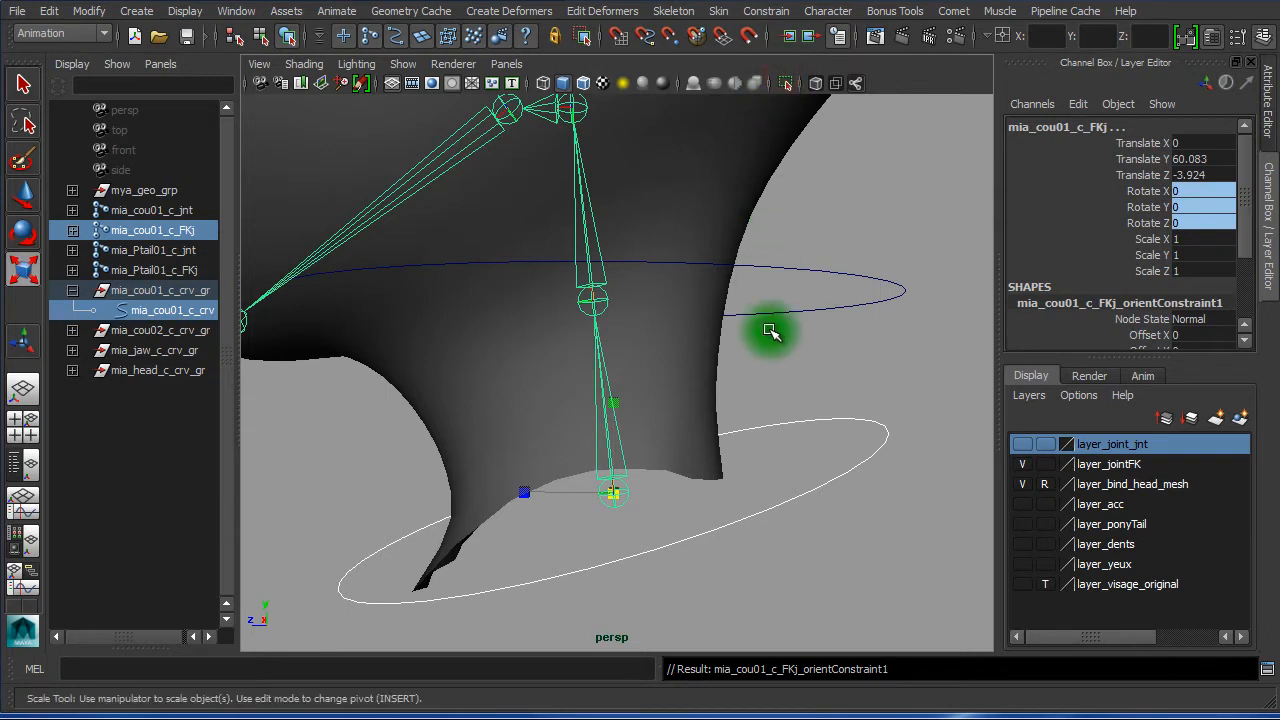
click(786, 394)
click(774, 493)
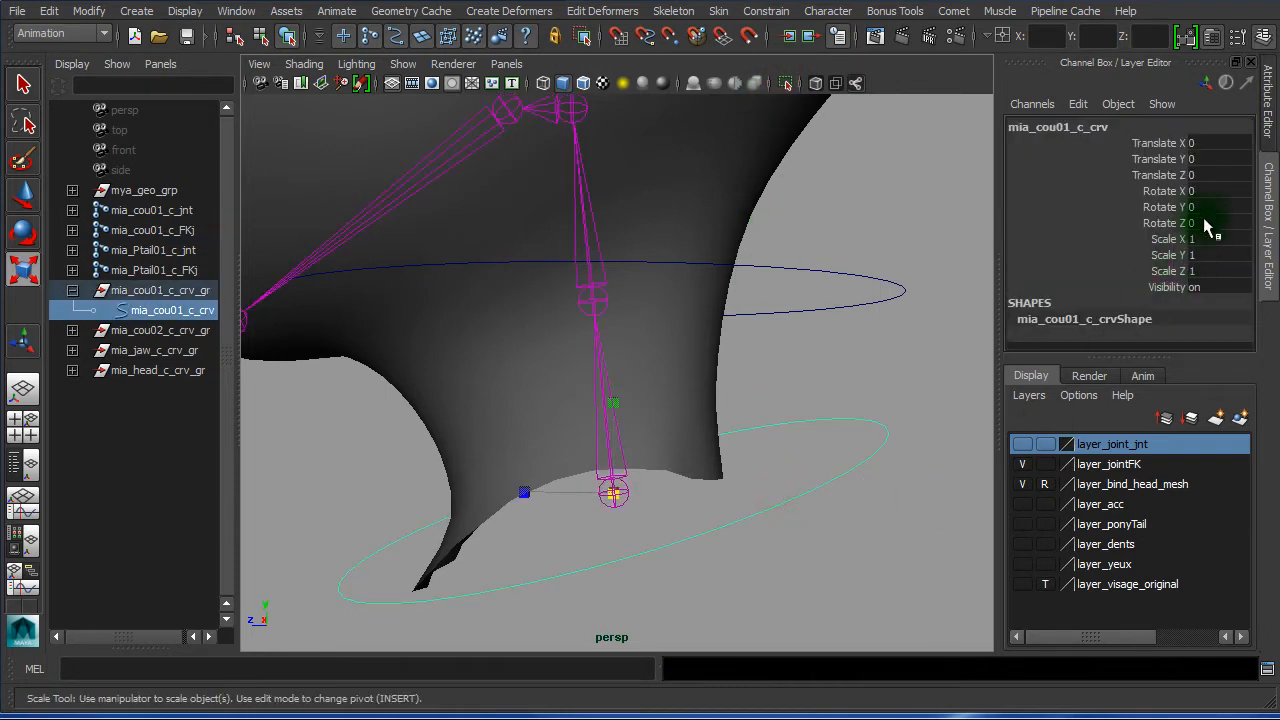
drag(1208, 194, 1208, 218)
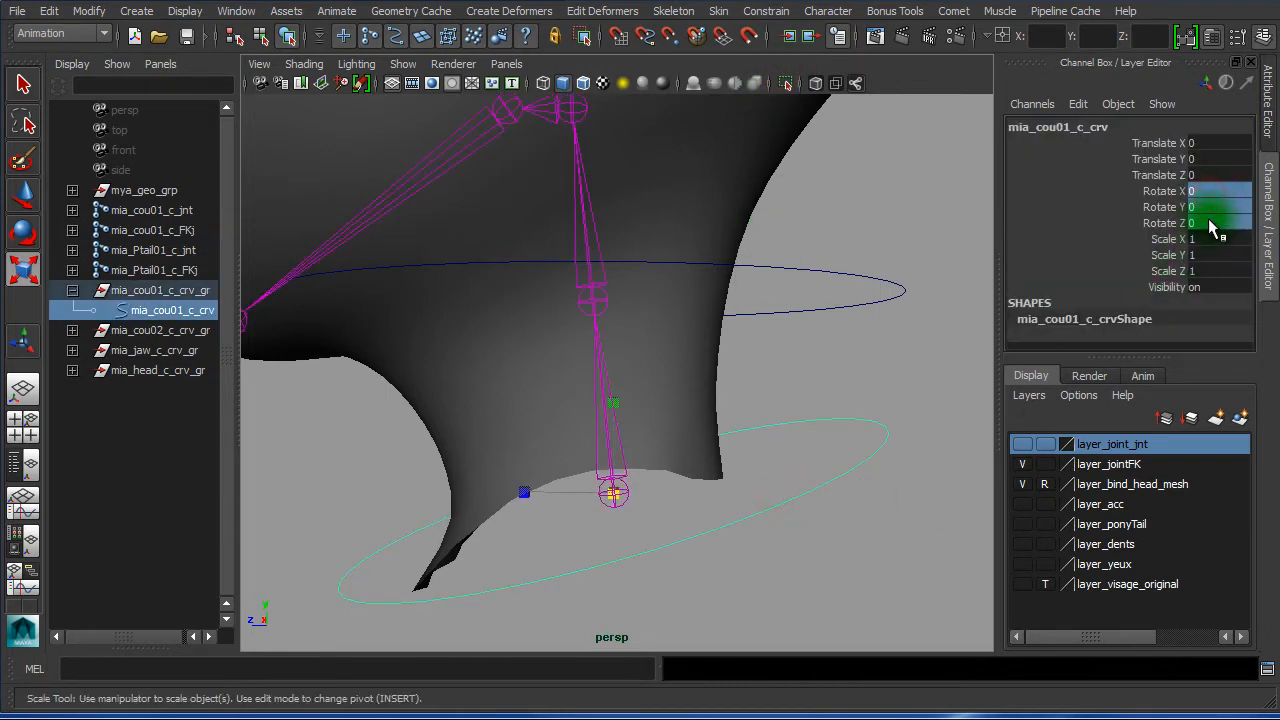
click(897, 358)
click(609, 395)
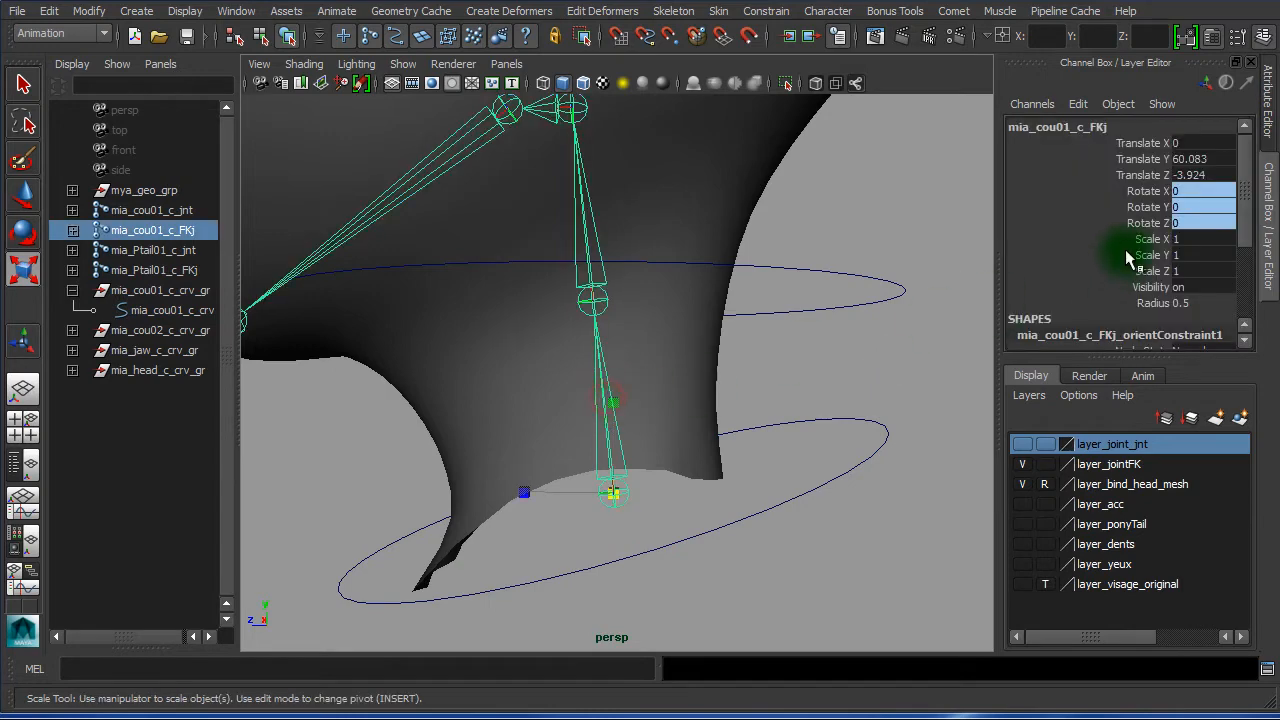
Write the MEL command delete `orientConstraint`; in a resized Script Editor and enlarge its text
alt+drag(851, 354, 731, 289)
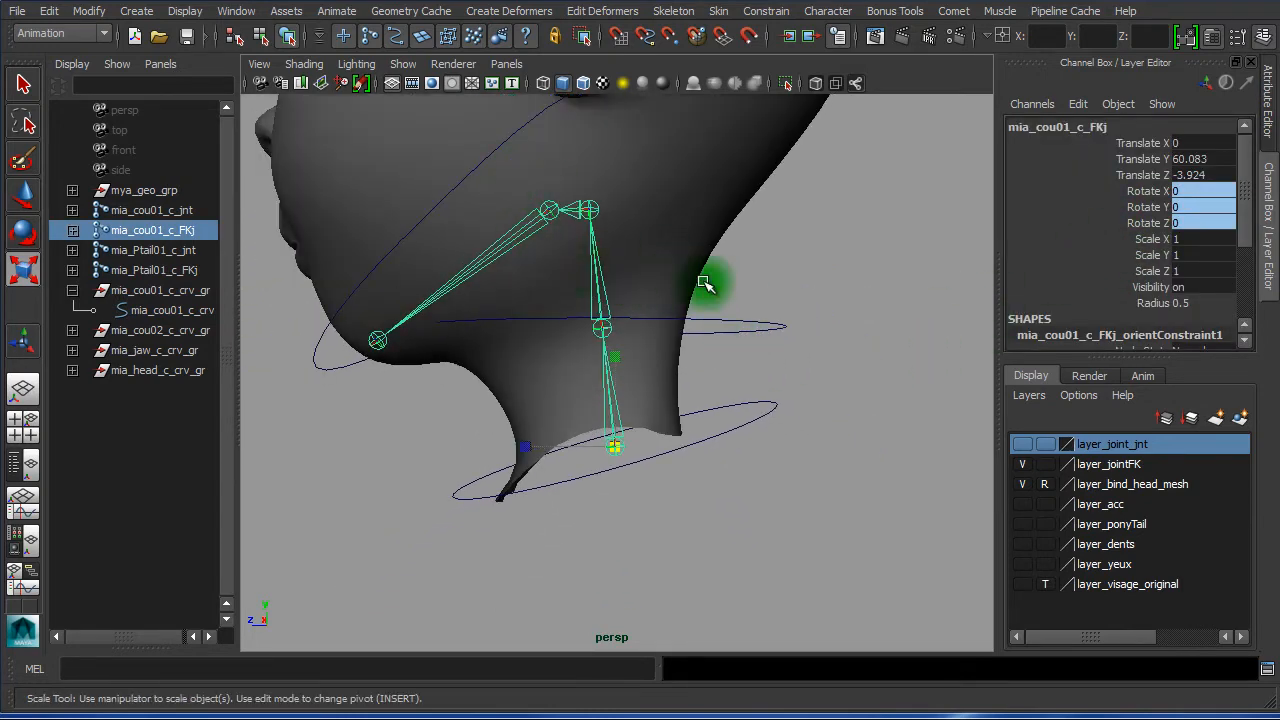
alt+drag(743, 351, 674, 317)
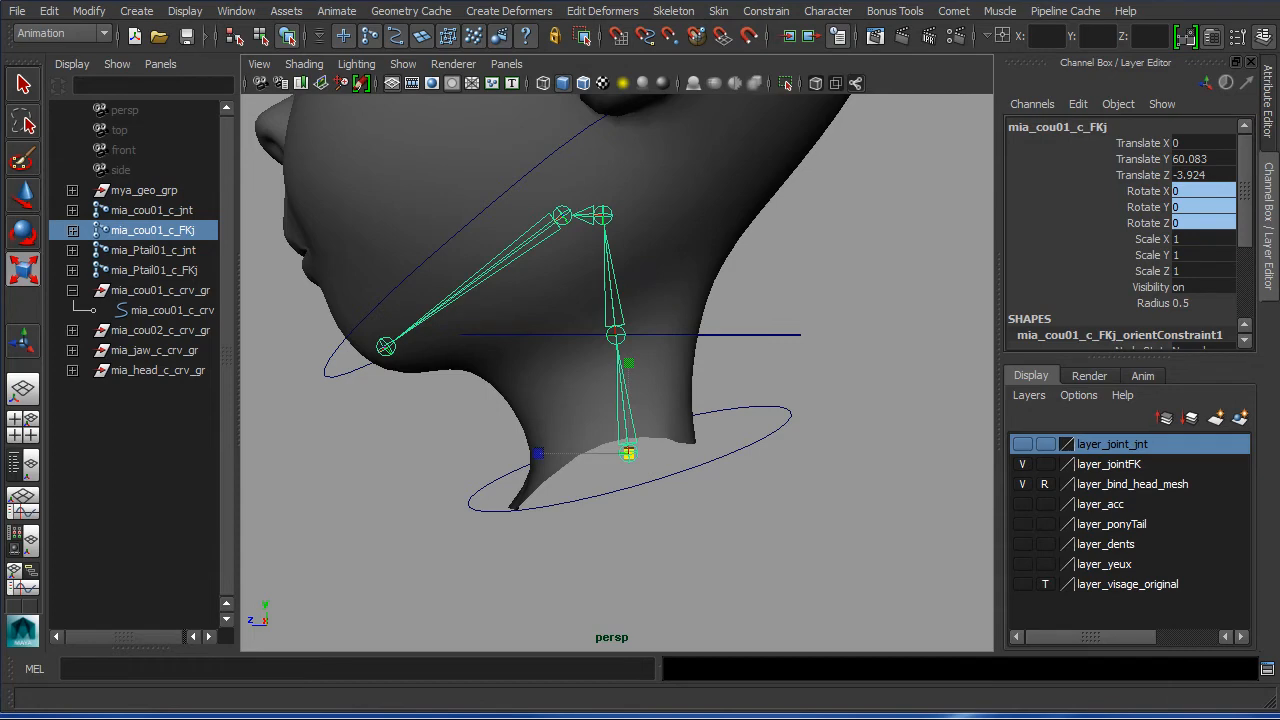
drag(1279, 170, 605, 143)
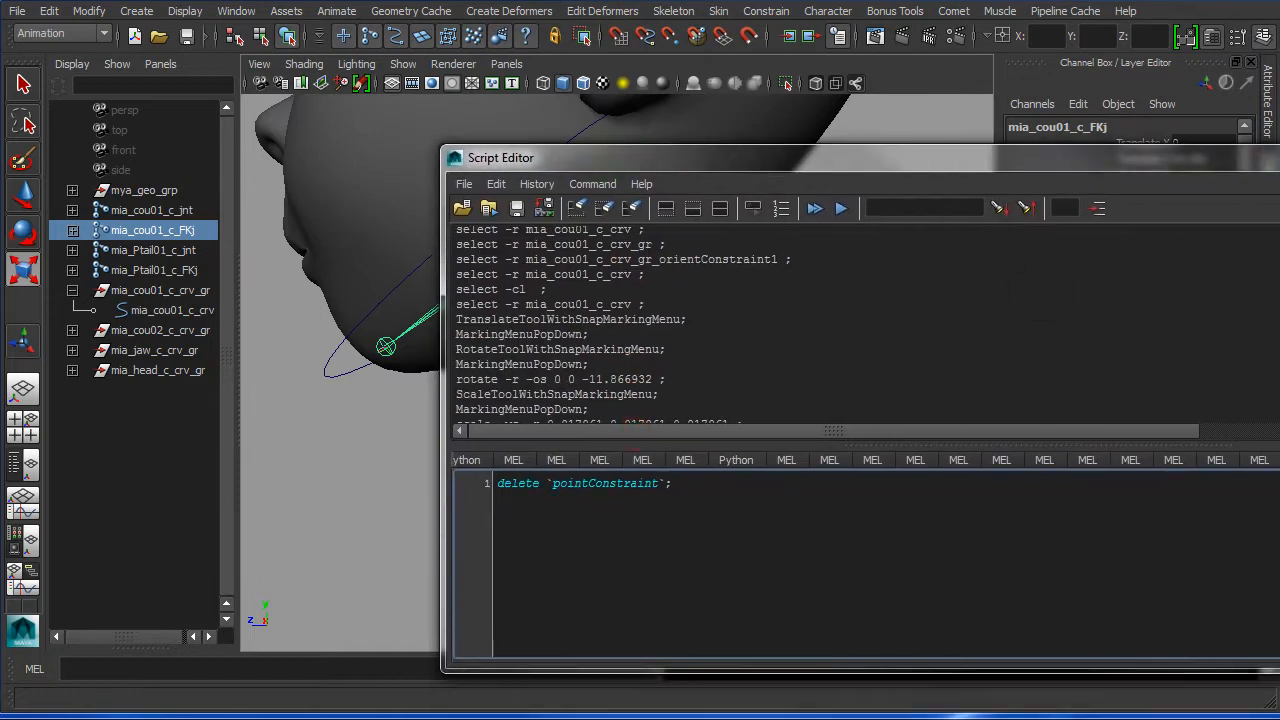
drag(1276, 670, 975, 548)
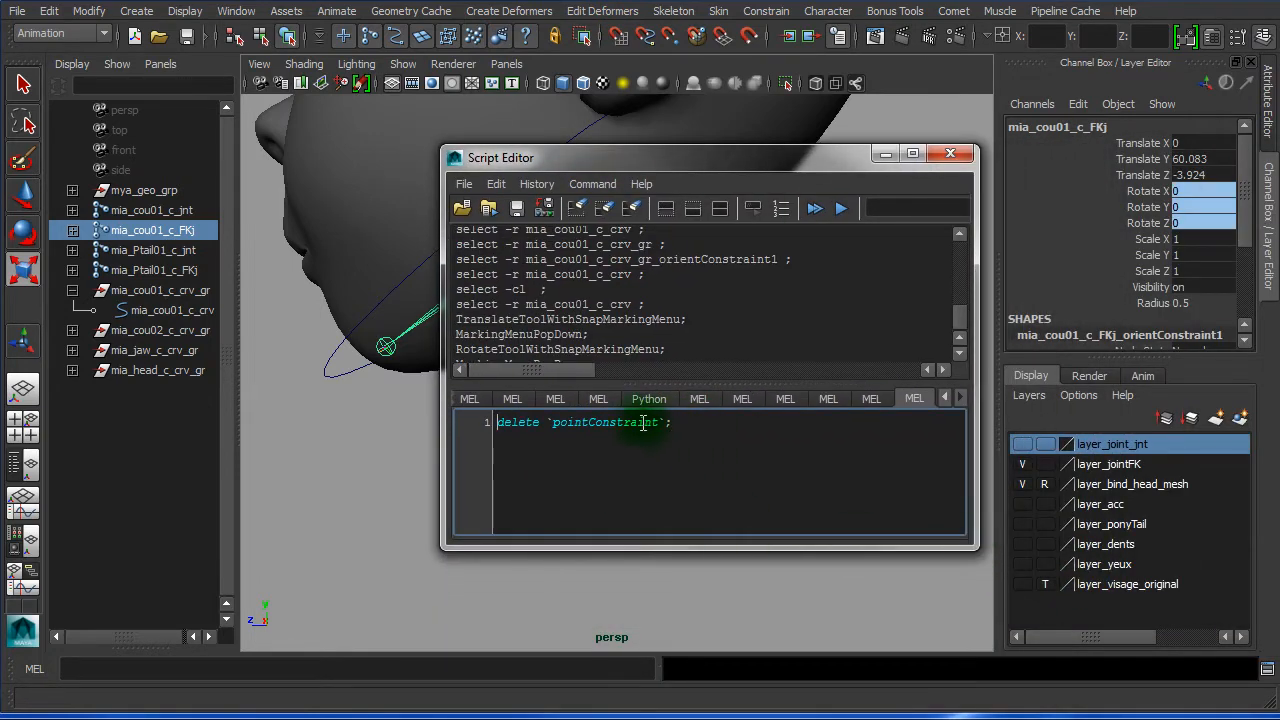
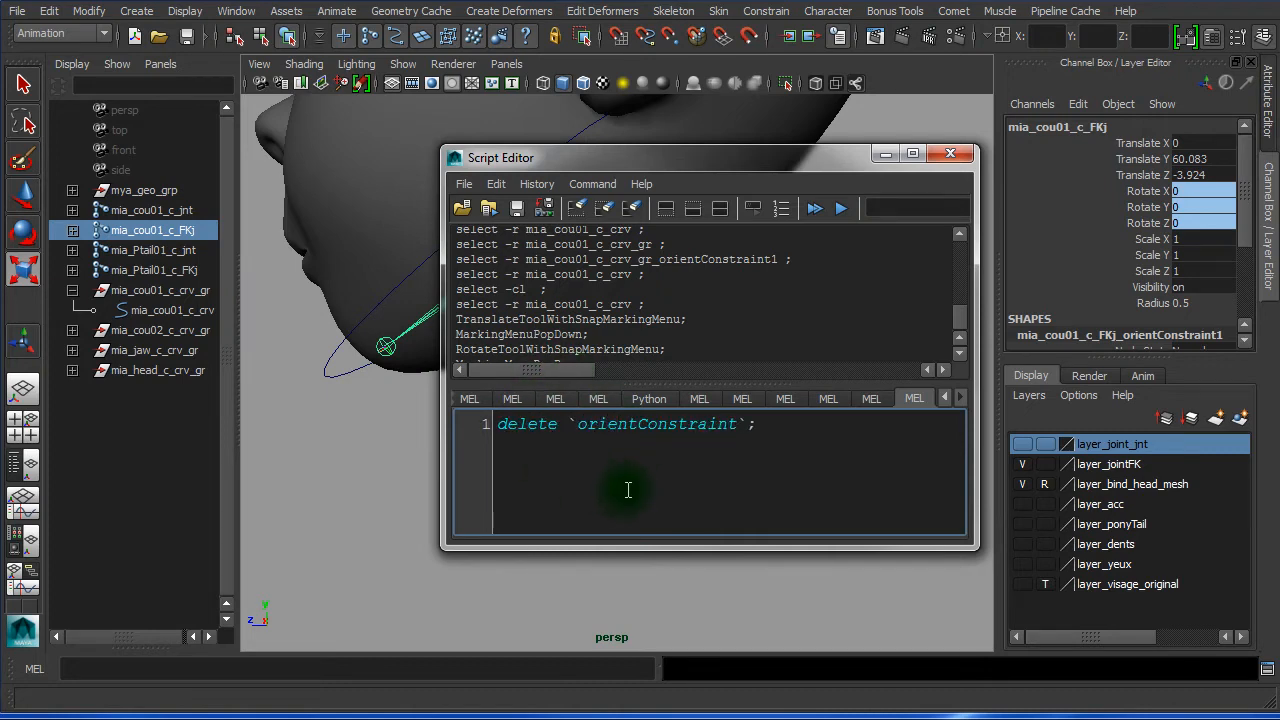
ctrl+scroll(628, 490, up, 4)
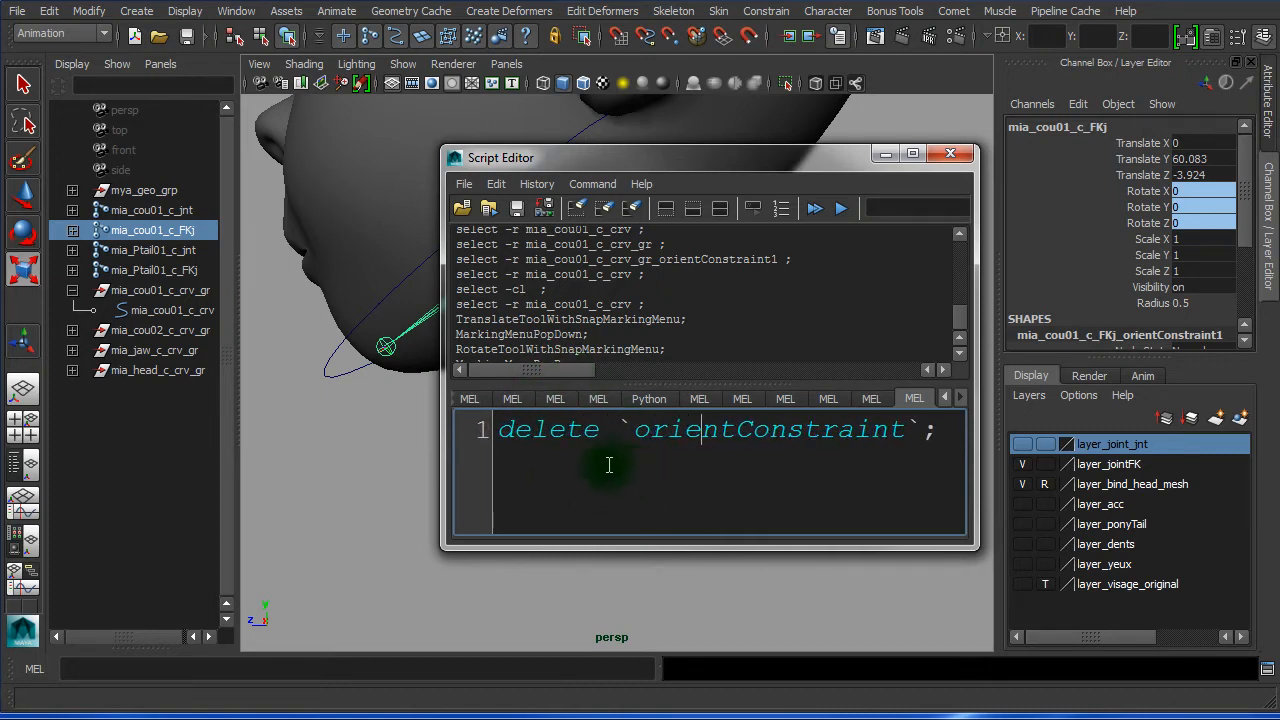
Copy the command delete `orientConstraint`; into the MEL command line and close the Script Editor
drag(943, 428, 440, 406)
key(ctrl+c)
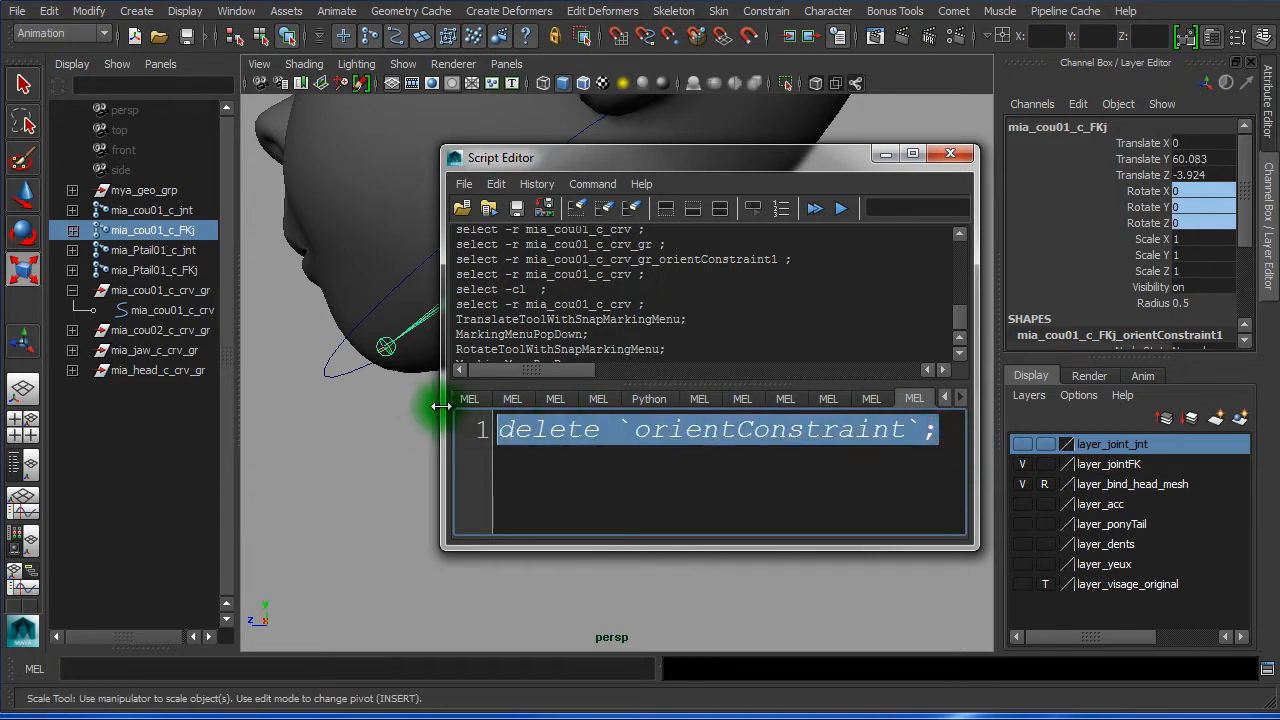
click(165, 671)
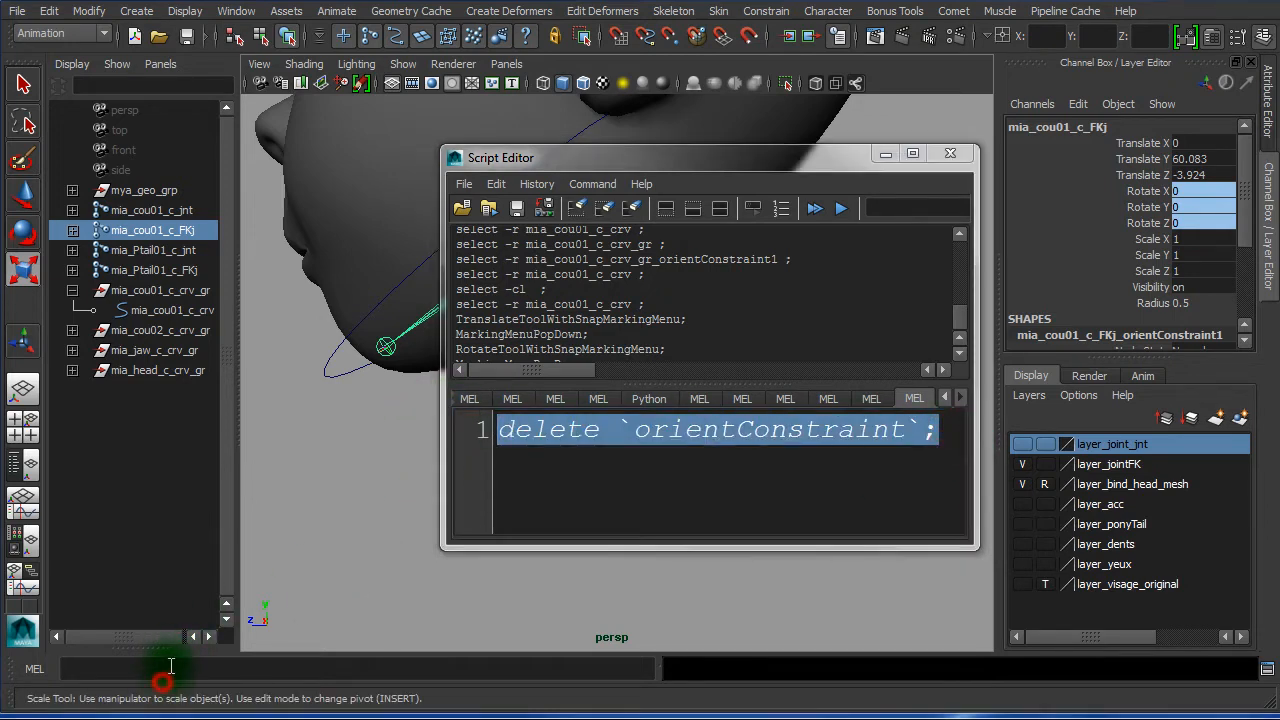
key(ctrl+v)
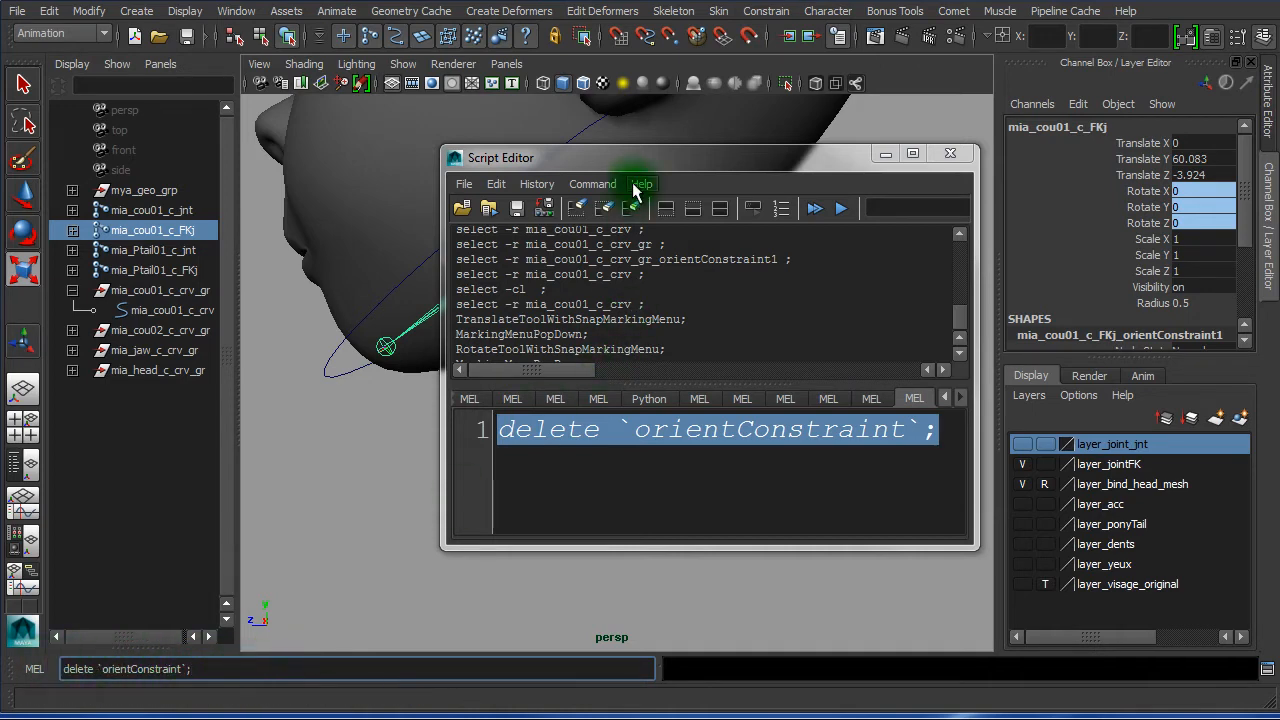
click(950, 153)
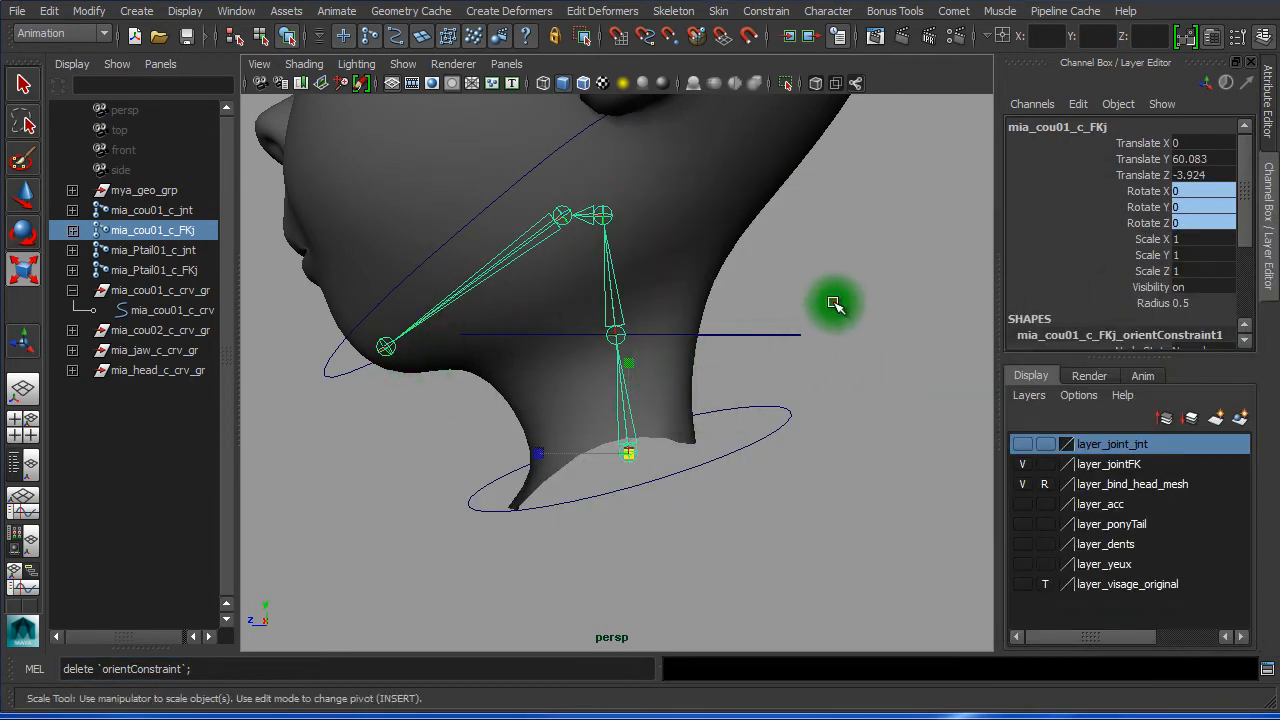
Align the group mia_cou02_c_crv_gr to the joint mia_cou02_c_FKj by running delete `orientConstraint`; and check the group's rotation
drag(831, 303, 794, 340)
alt+drag(737, 371, 694, 380)
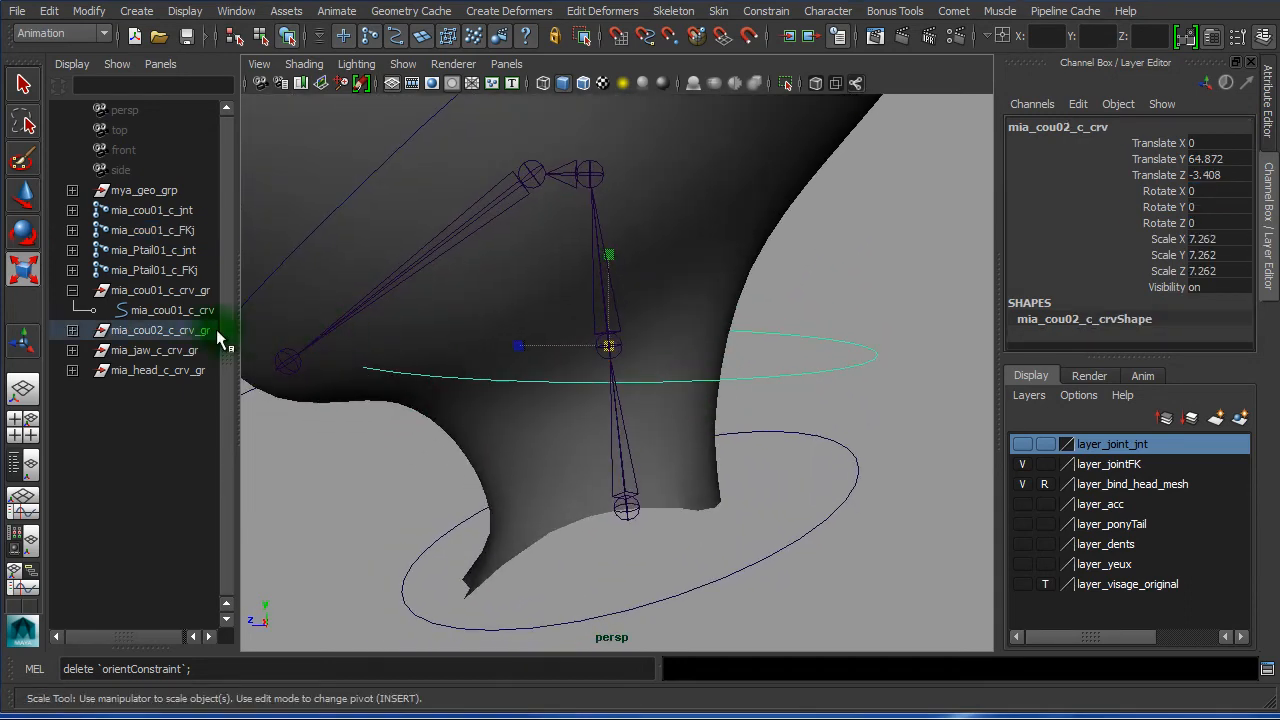
click(872, 311)
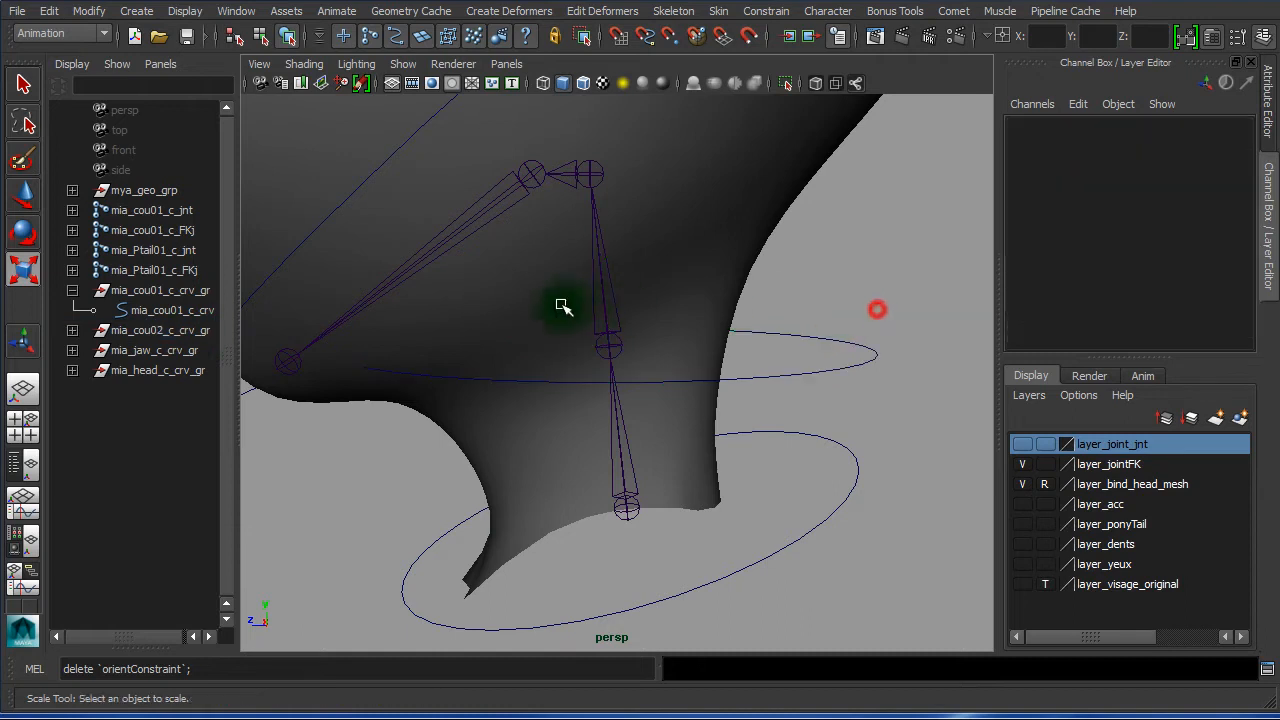
click(600, 292)
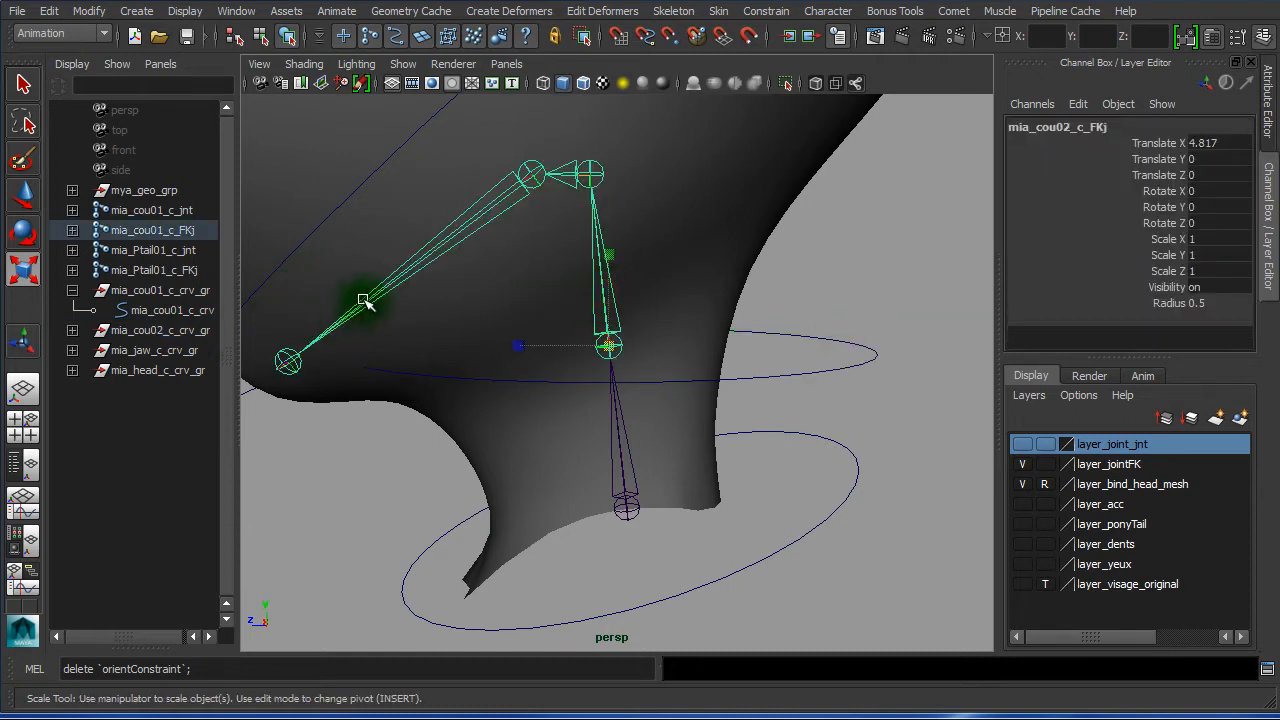
click(160, 331)
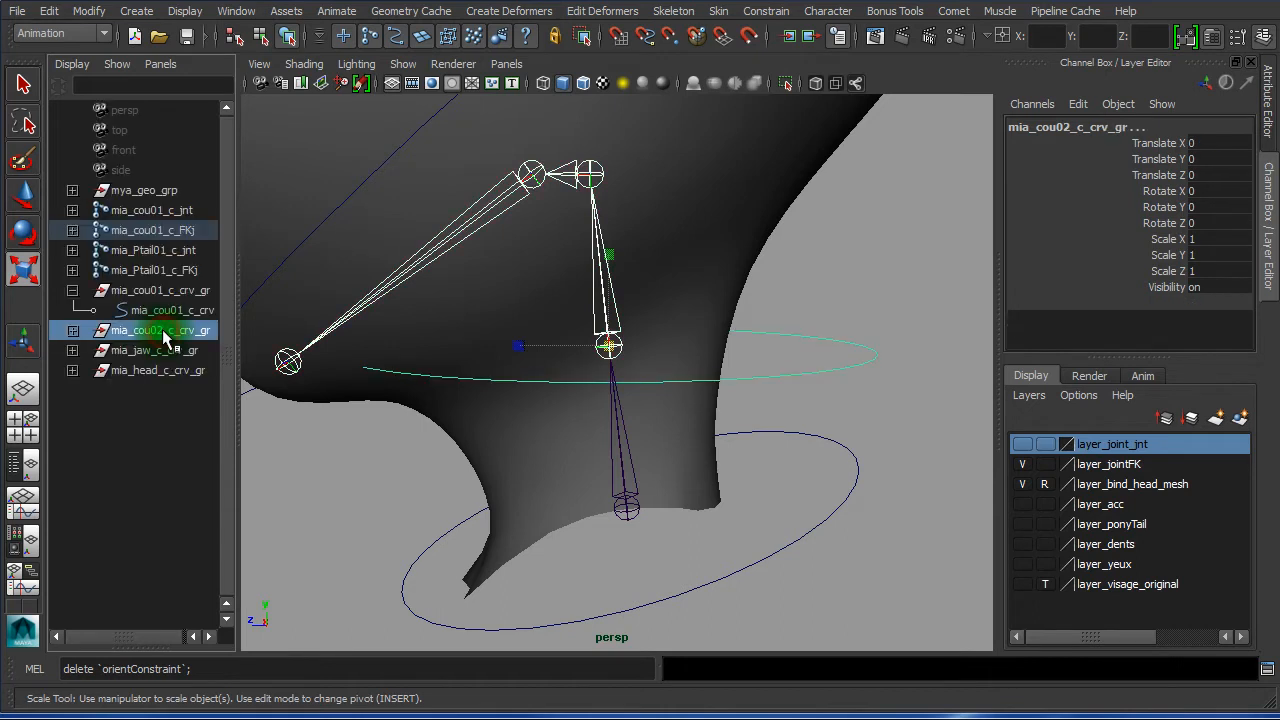
click(220, 670)
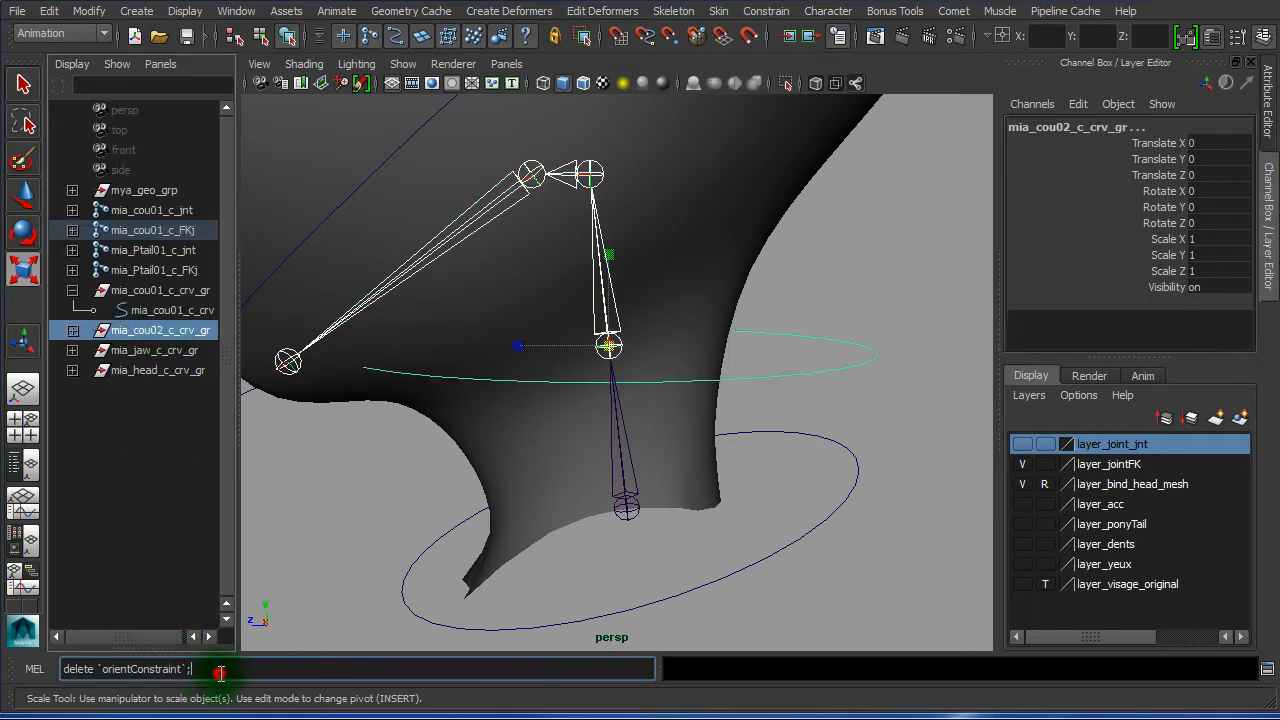
key(Return)
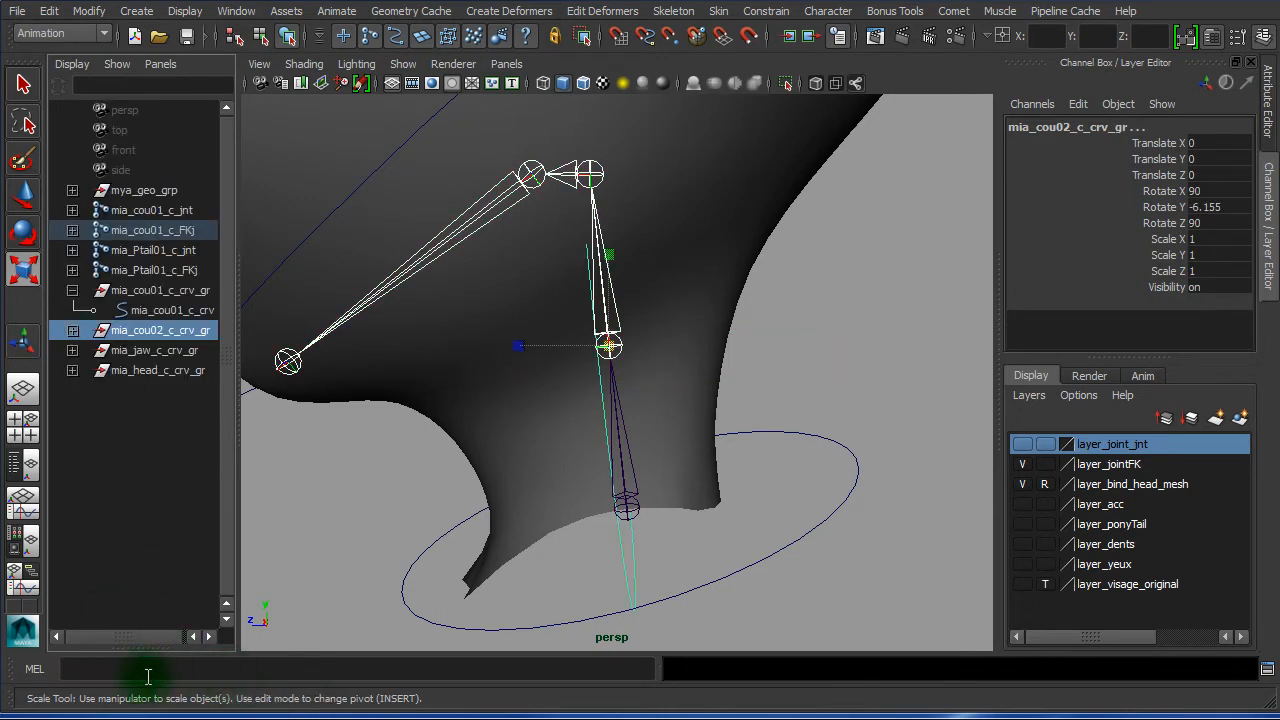
middle_drag(110, 357, 645, 551)
click(647, 555)
drag(608, 555, 640, 557)
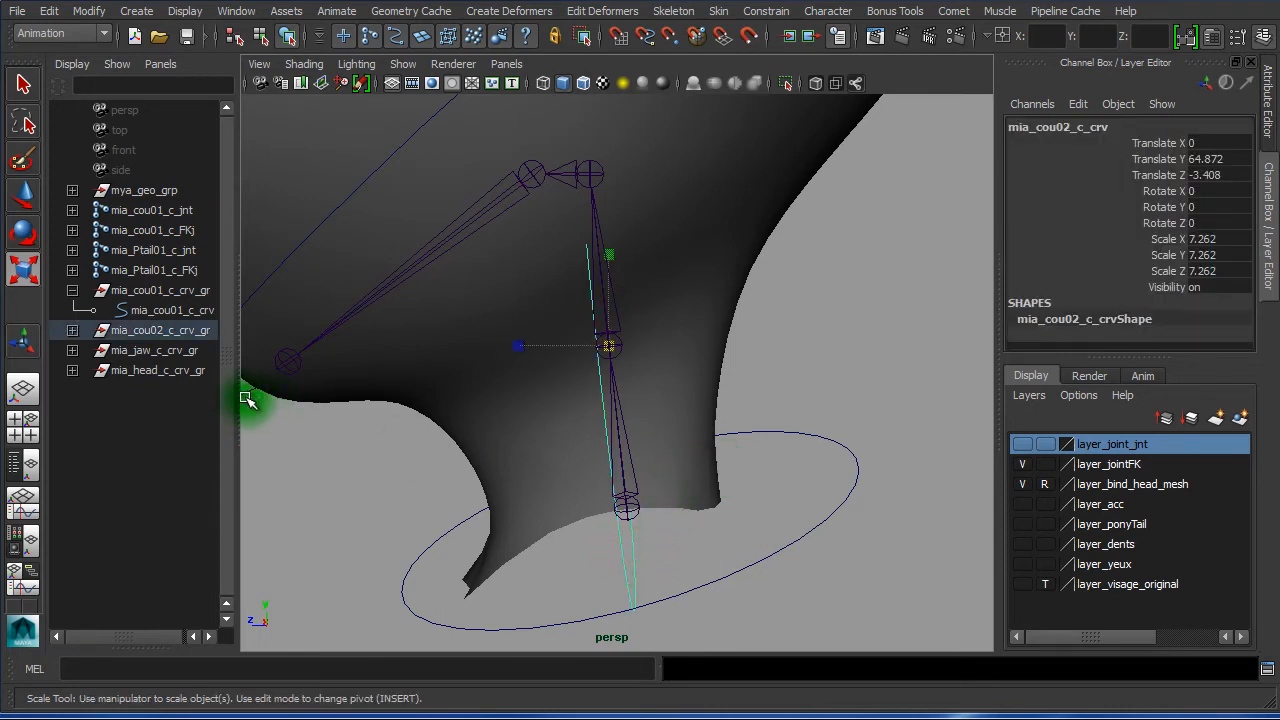
click(178, 336)
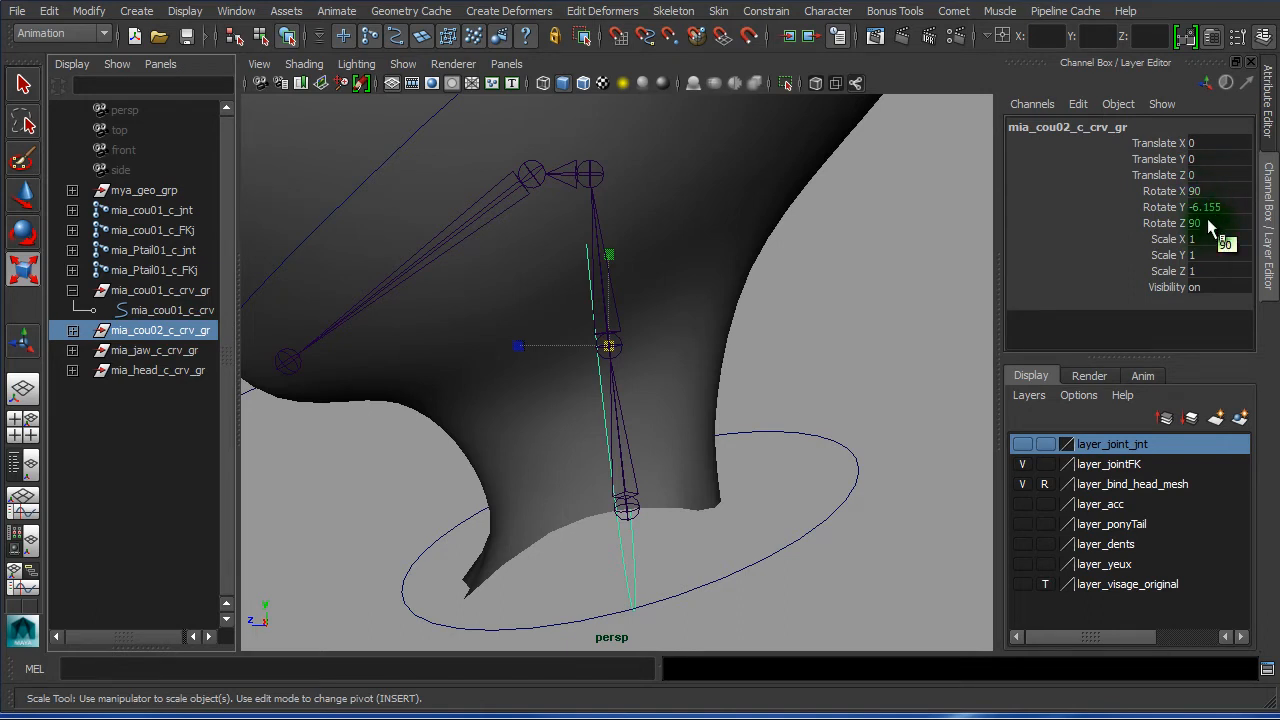
Rotate the curve mia_cou02_c_crv to about 110.1 degrees in Z and scale it uniformly to about 7.04
click(596, 548)
drag(600, 554, 663, 557)
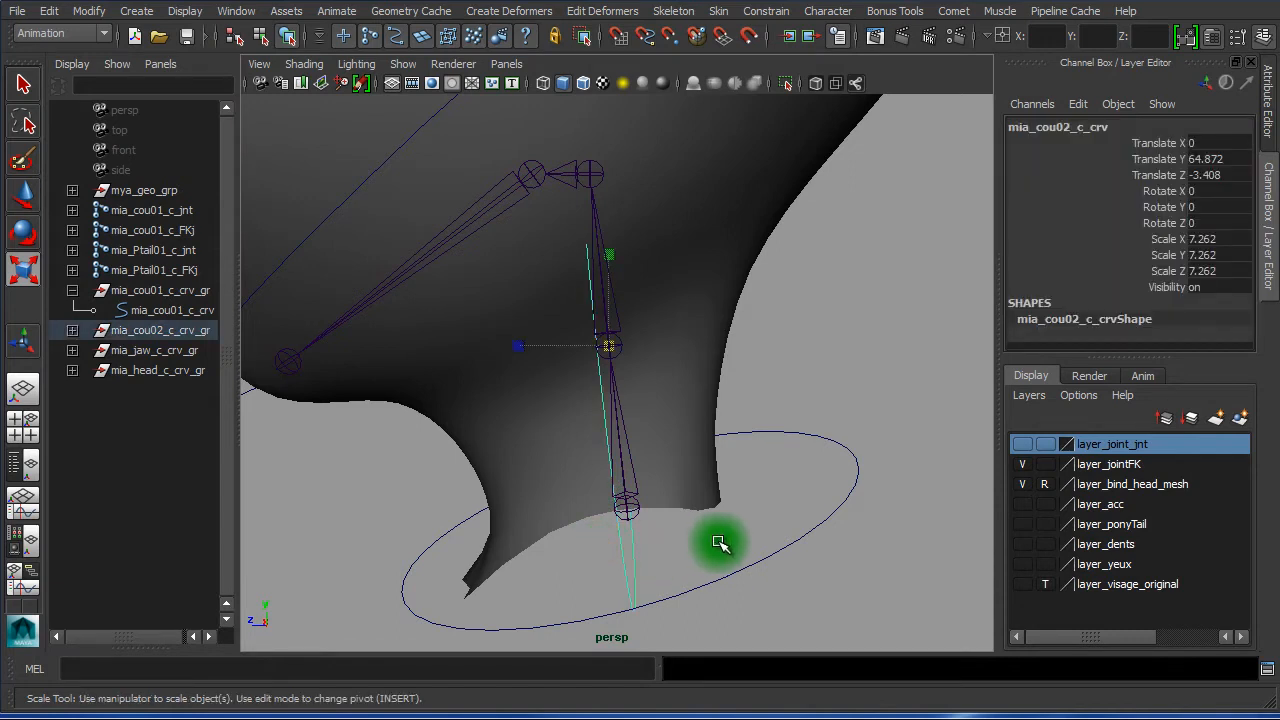
key(e)
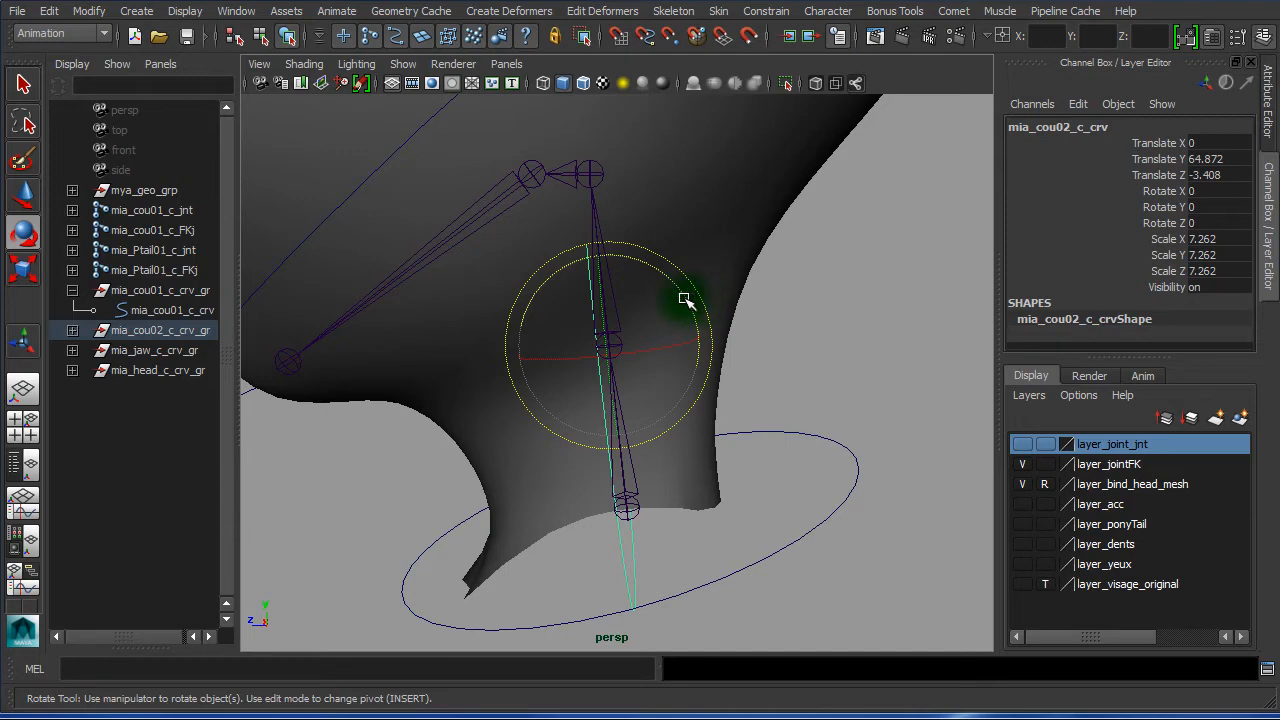
drag(680, 294, 449, 240)
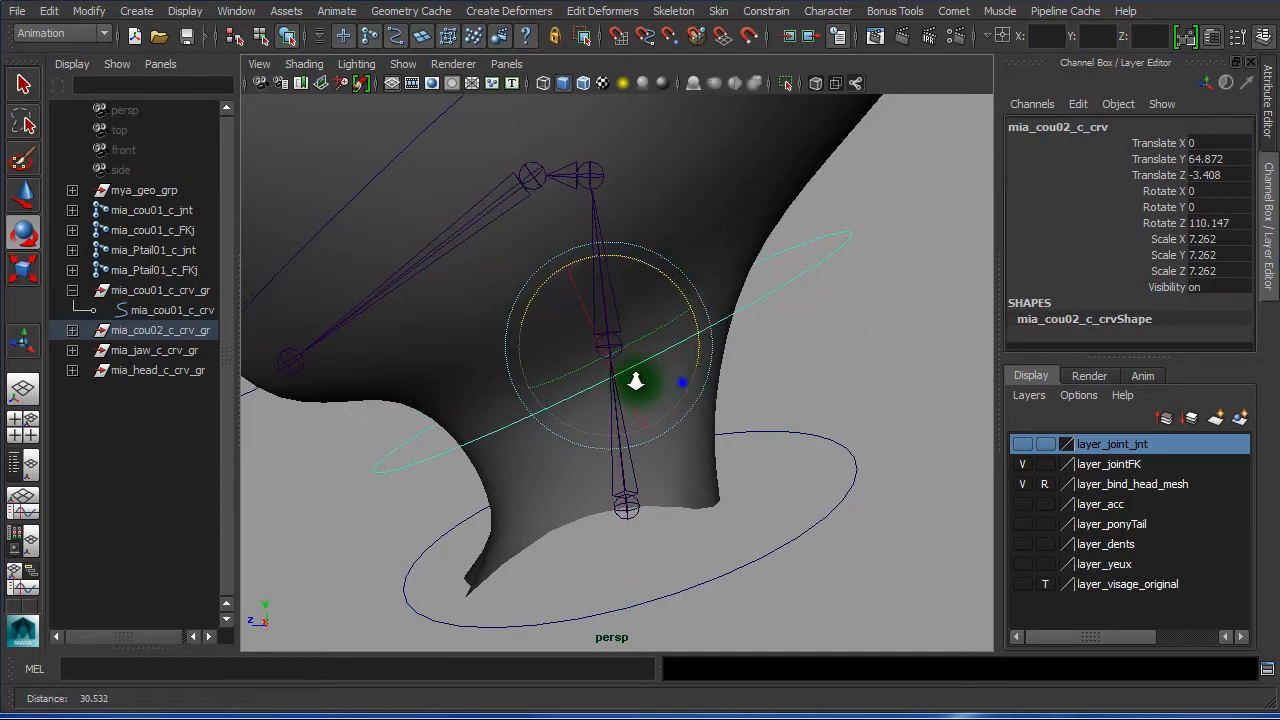
mouse_move(636, 381)
alt+mouse_down()
mouse_move(720, 377)
mouse_move(449, 369)
mouse_move(697, 374)
mouse_move(643, 375)
alt+mouse_up()
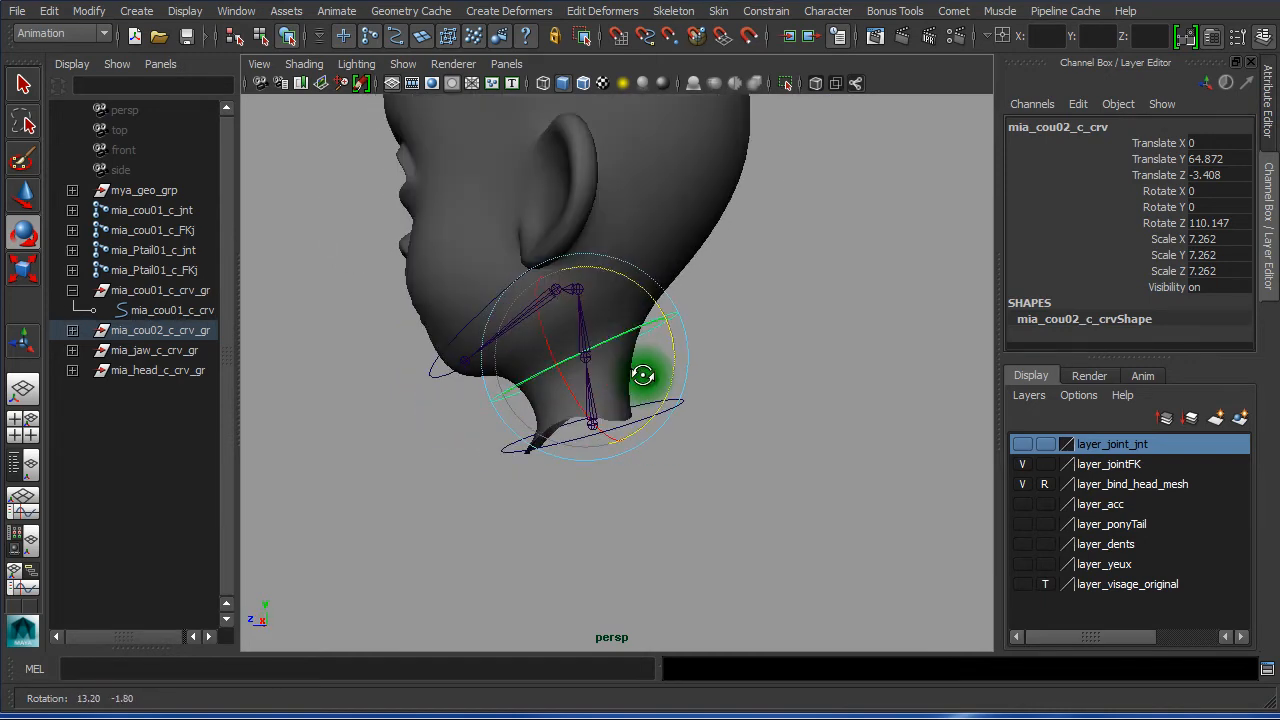
key(r)
mouse_move(694, 380)
middle_down()
mouse_move(706, 381)
mouse_move(691, 386)
middle_up()
click(691, 371)
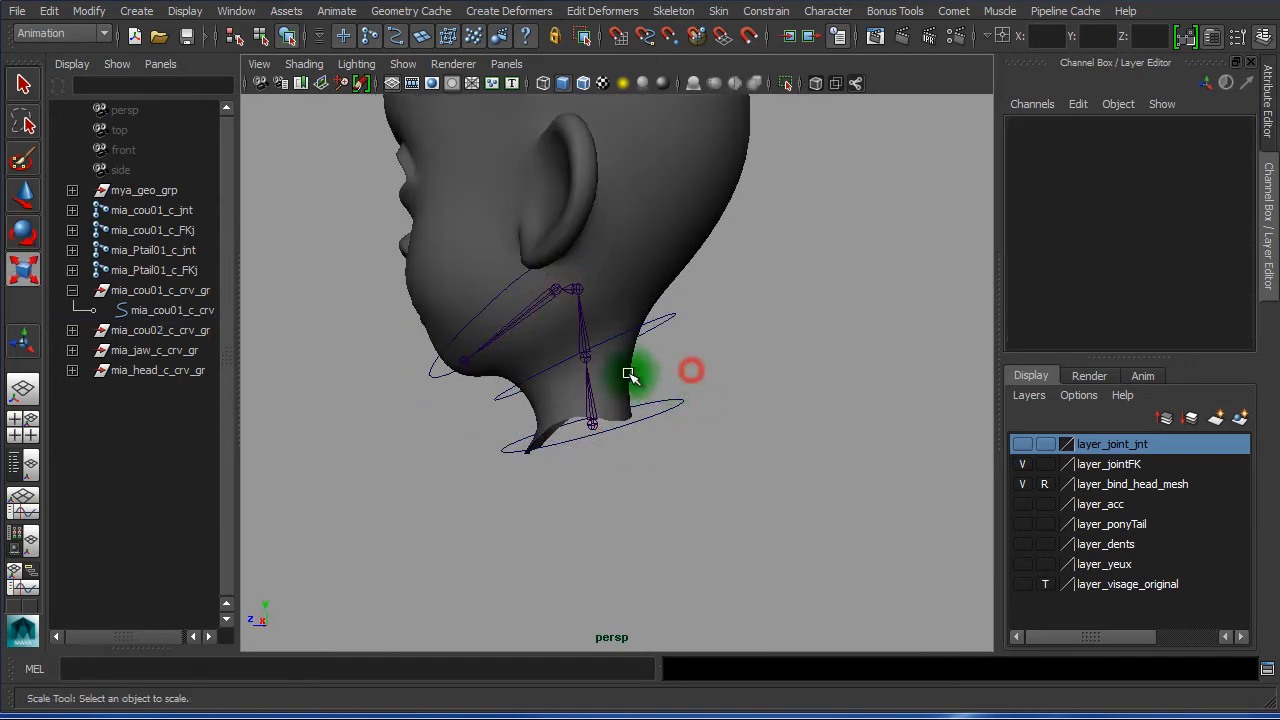
Freeze the transformations of the curve mia_cou02_c_crv
alt+right_drag(637, 374, 877, 398)
alt+drag(740, 377, 789, 379)
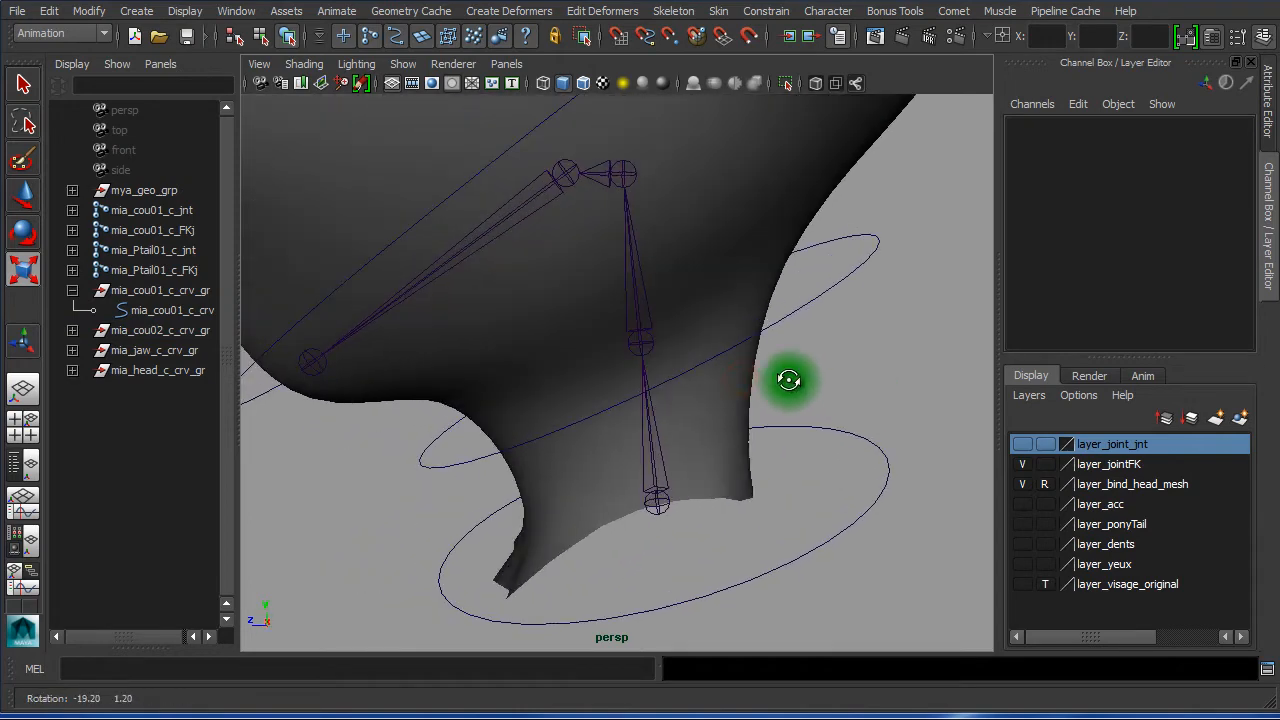
click(837, 259)
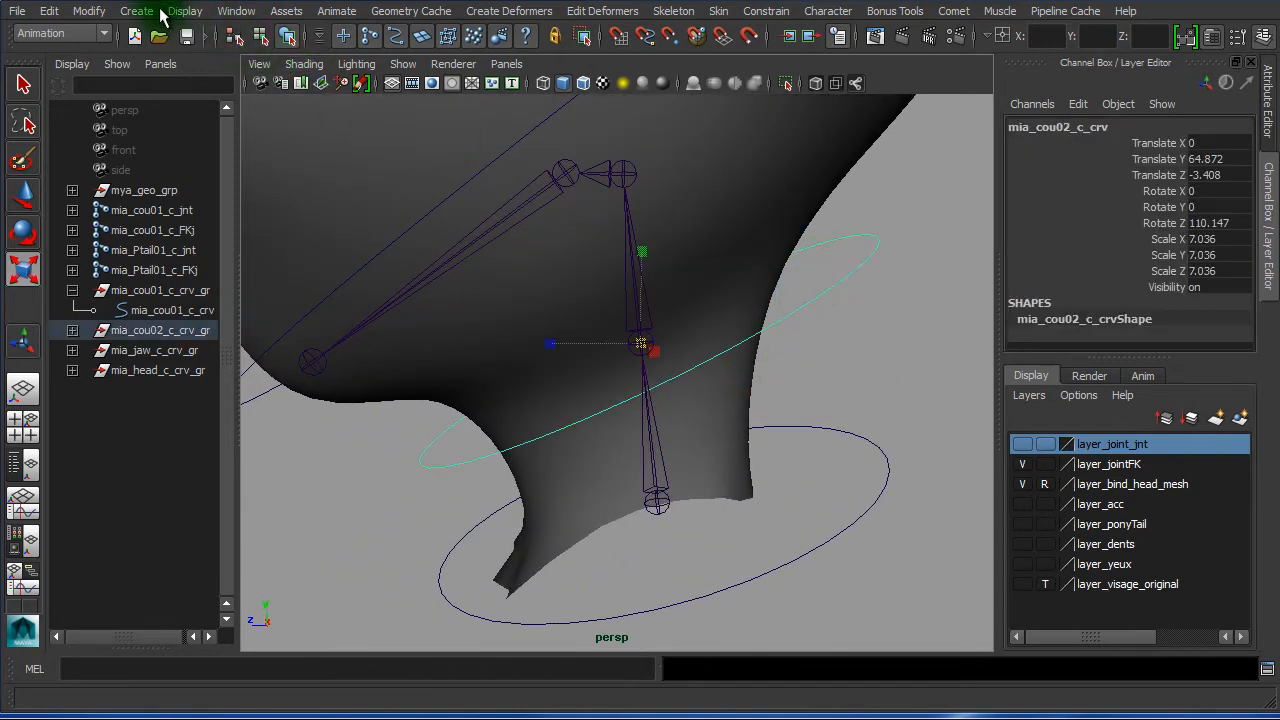
click(92, 12)
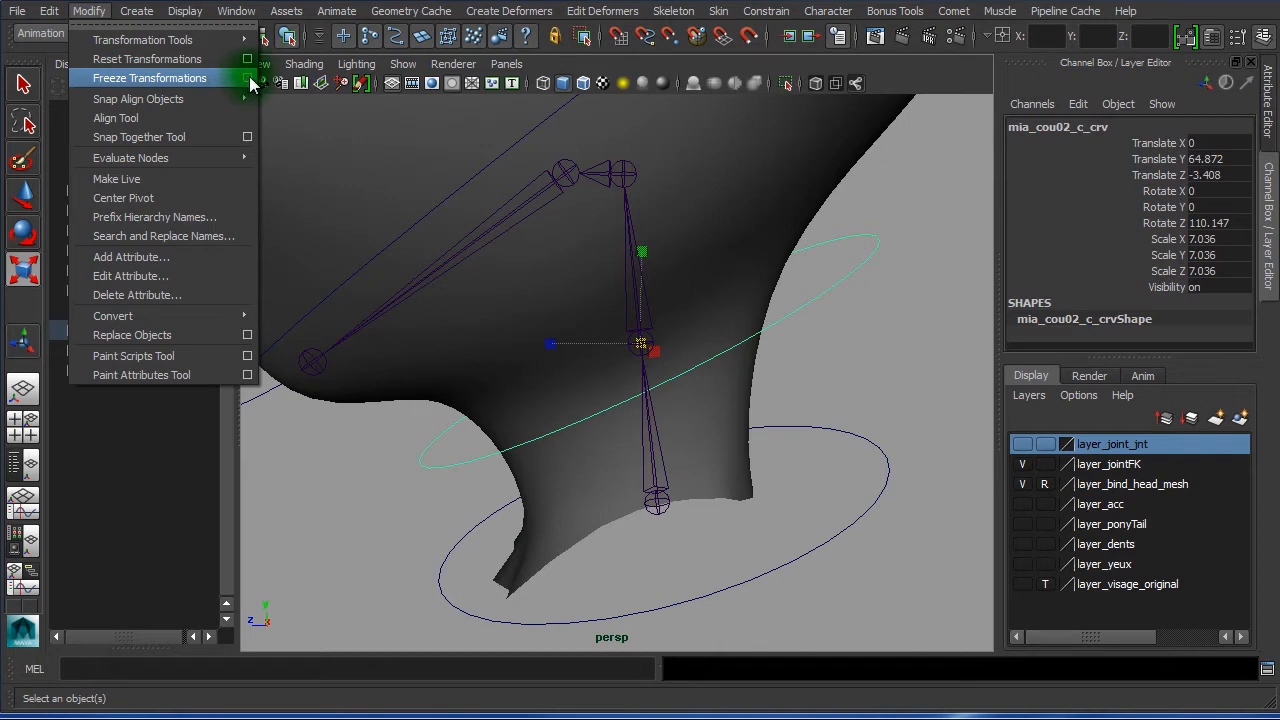
click(200, 78)
key(r)
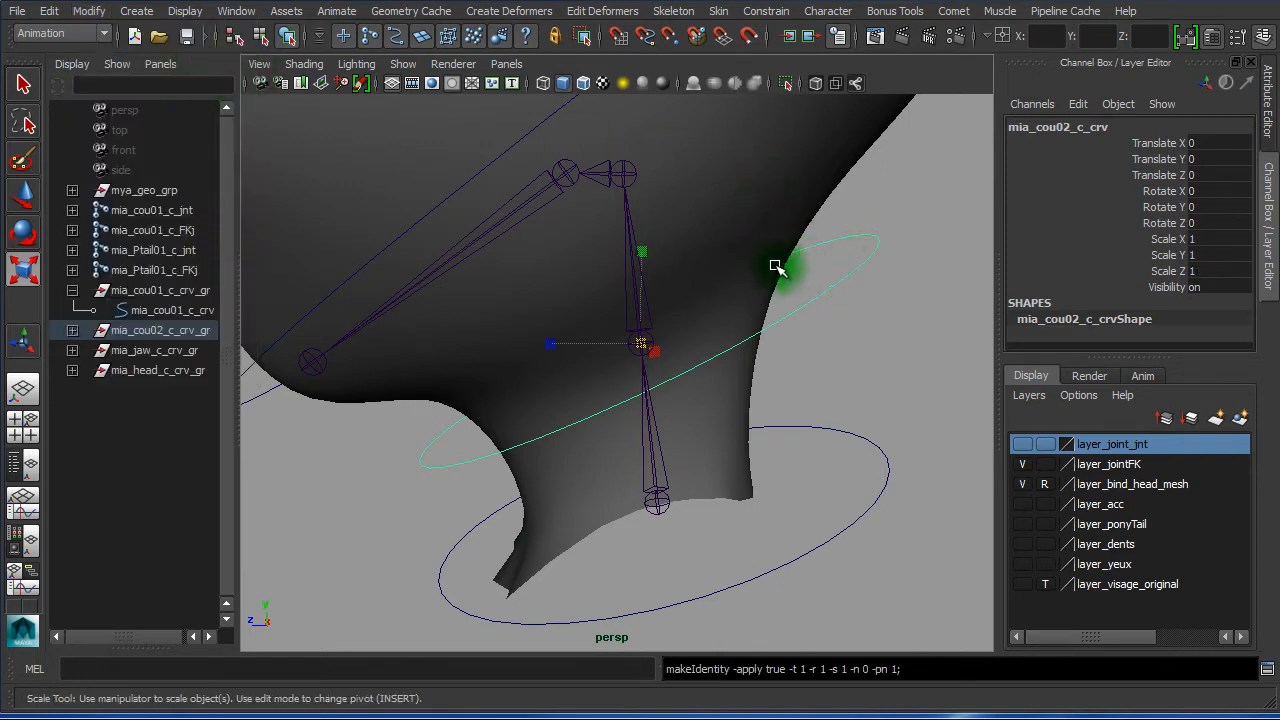
click(911, 310)
Orient constrain the joint mia_cou02_c_FKj to the curve mia_cou02_c_crv and check the joint's rotation channels
click(823, 281)
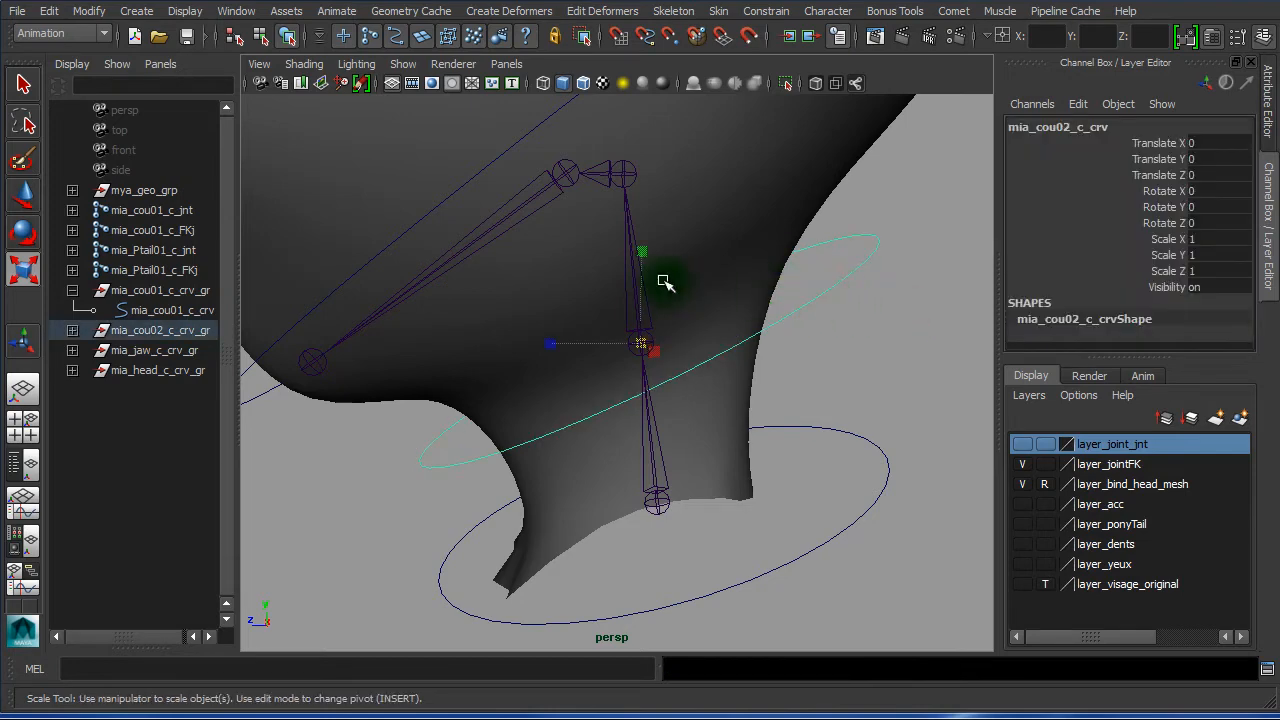
click(626, 248)
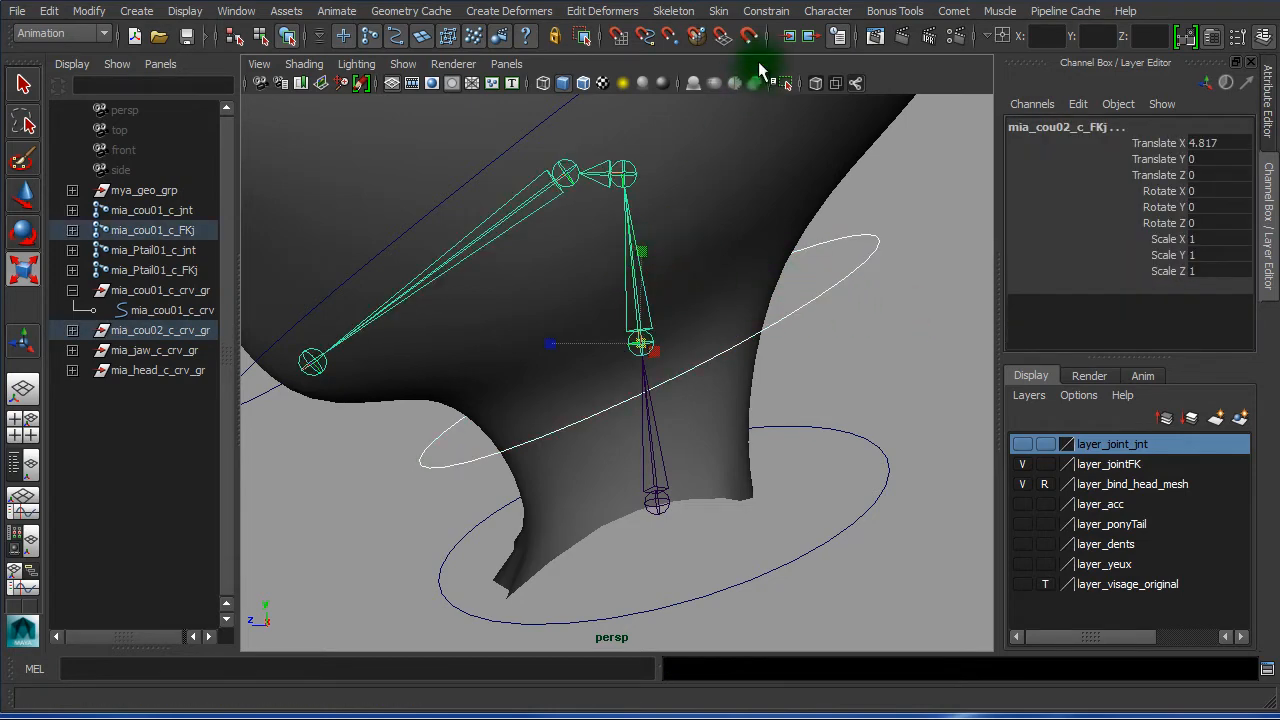
click(766, 11)
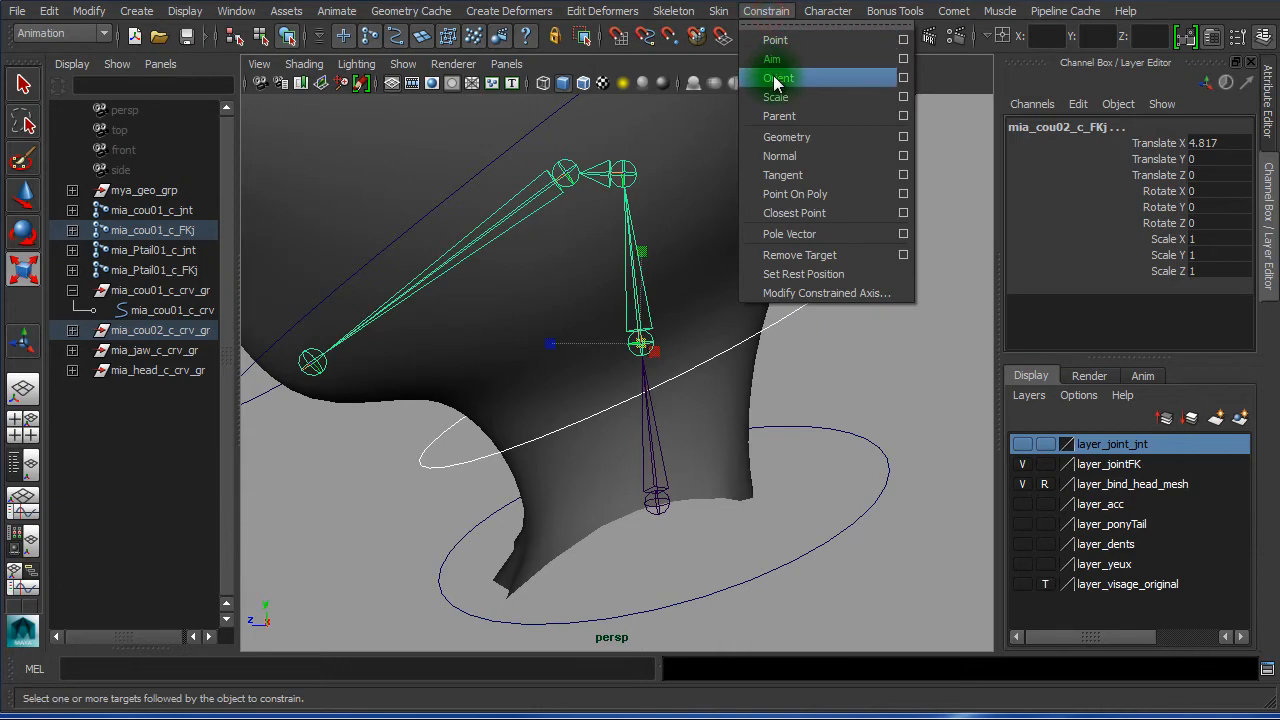
click(776, 80)
click(837, 354)
click(800, 271)
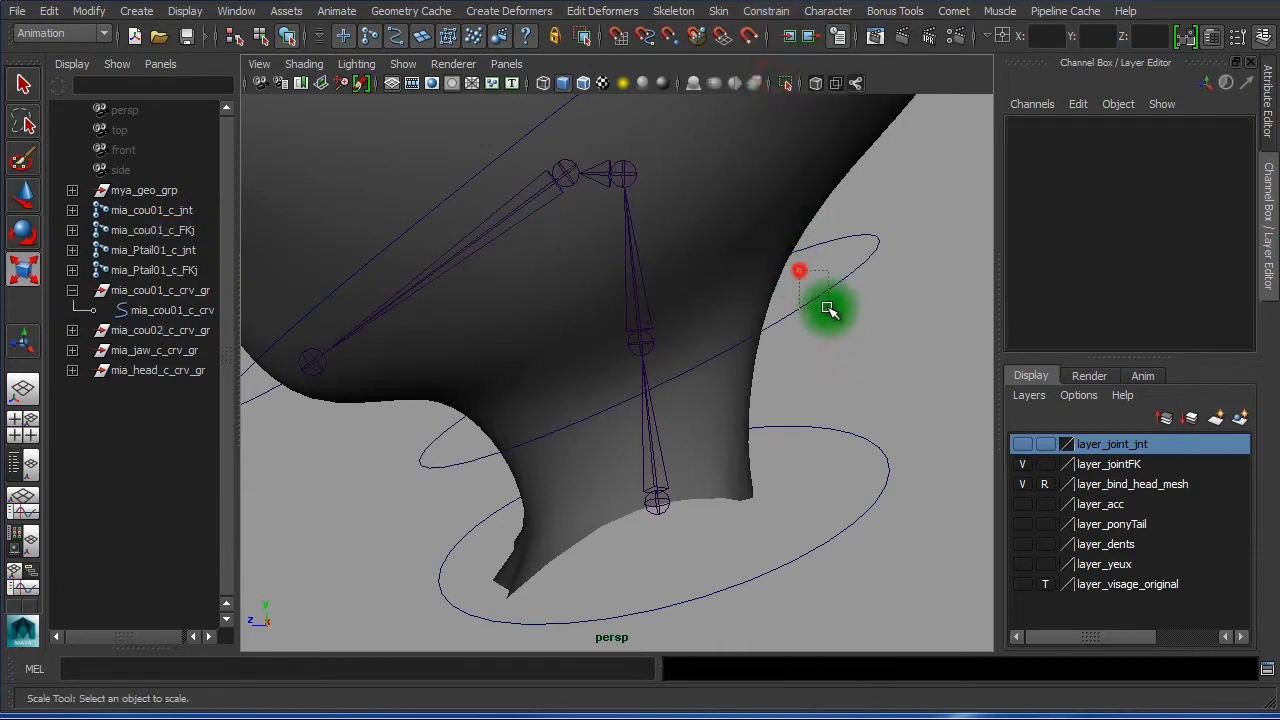
click(851, 331)
click(647, 300)
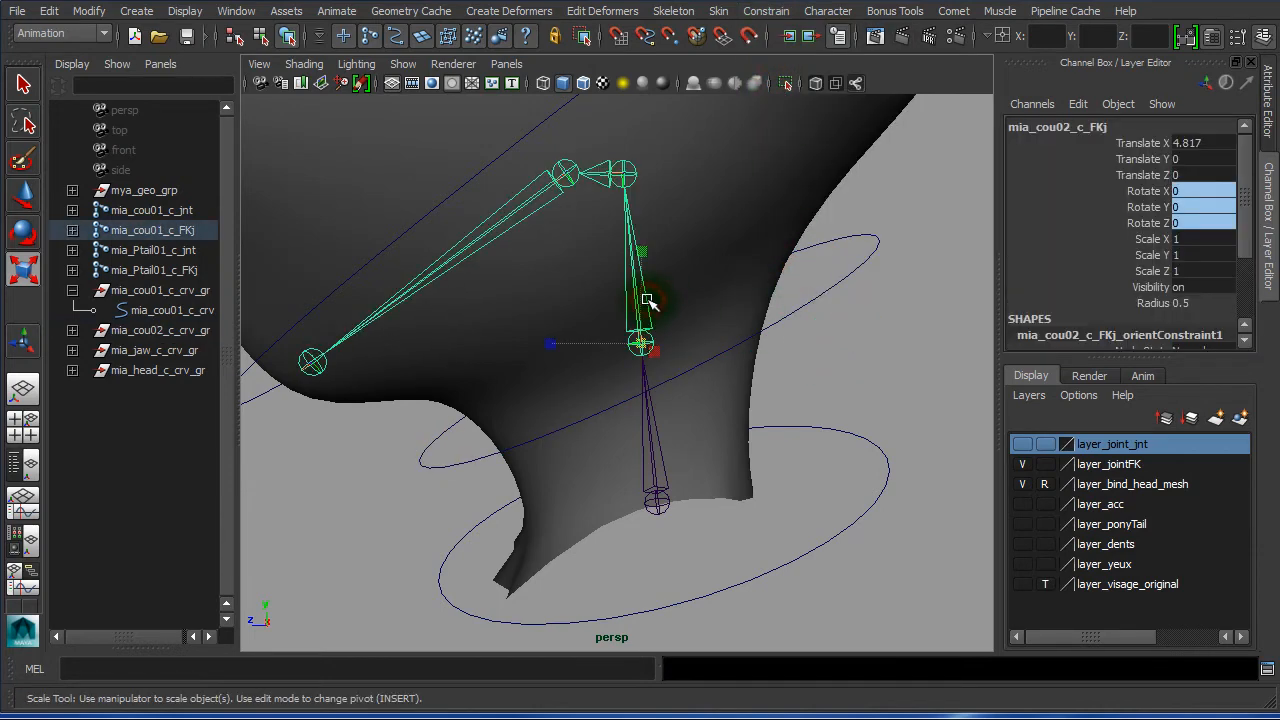
click(857, 350)
Select the head joint mia_head_c_FKj as the orientation target for its control group
alt+drag(857, 350, 685, 332)
alt+middle_drag(815, 294, 807, 362)
click(609, 350)
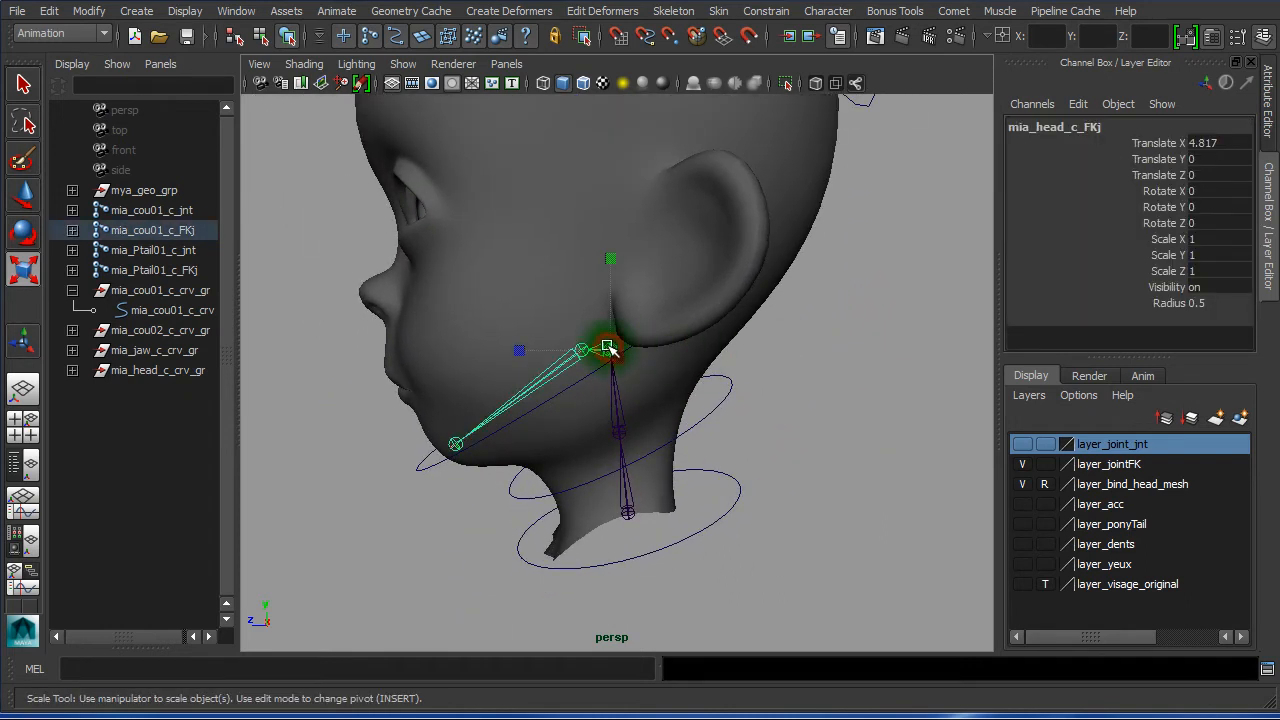
alt+right_drag(755, 335, 853, 365)
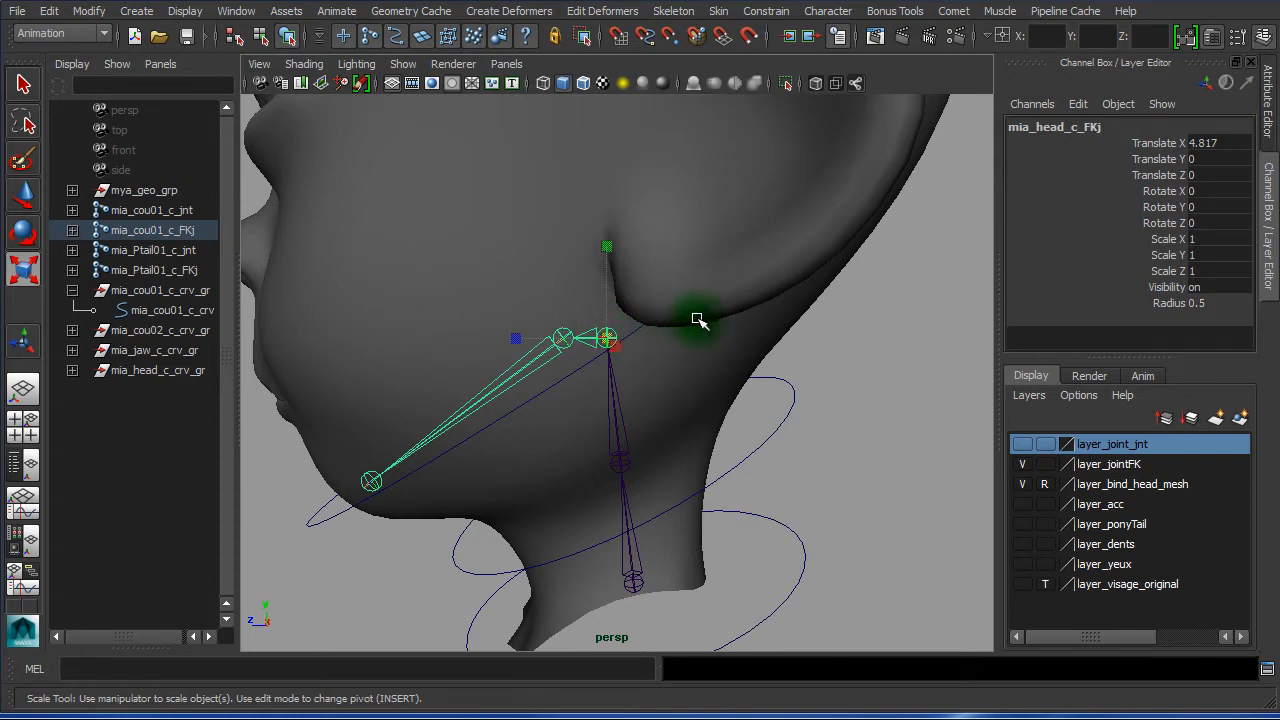
Match mia_head_c_crv_gr's orientation to mia_head_c_FKj by running the MEL command delete `orientConstraint`; on the two
alt+middle_drag(713, 318, 737, 414)
alt+right_drag(700, 408, 380, 391)
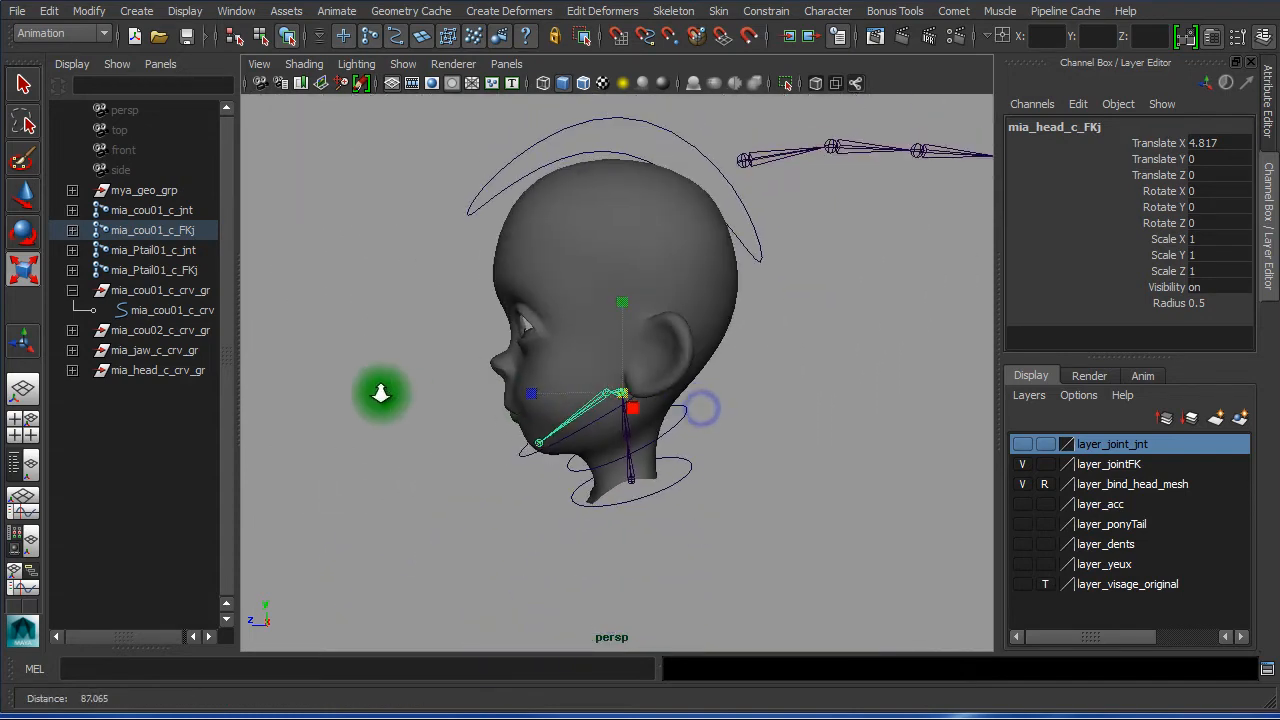
key(r)
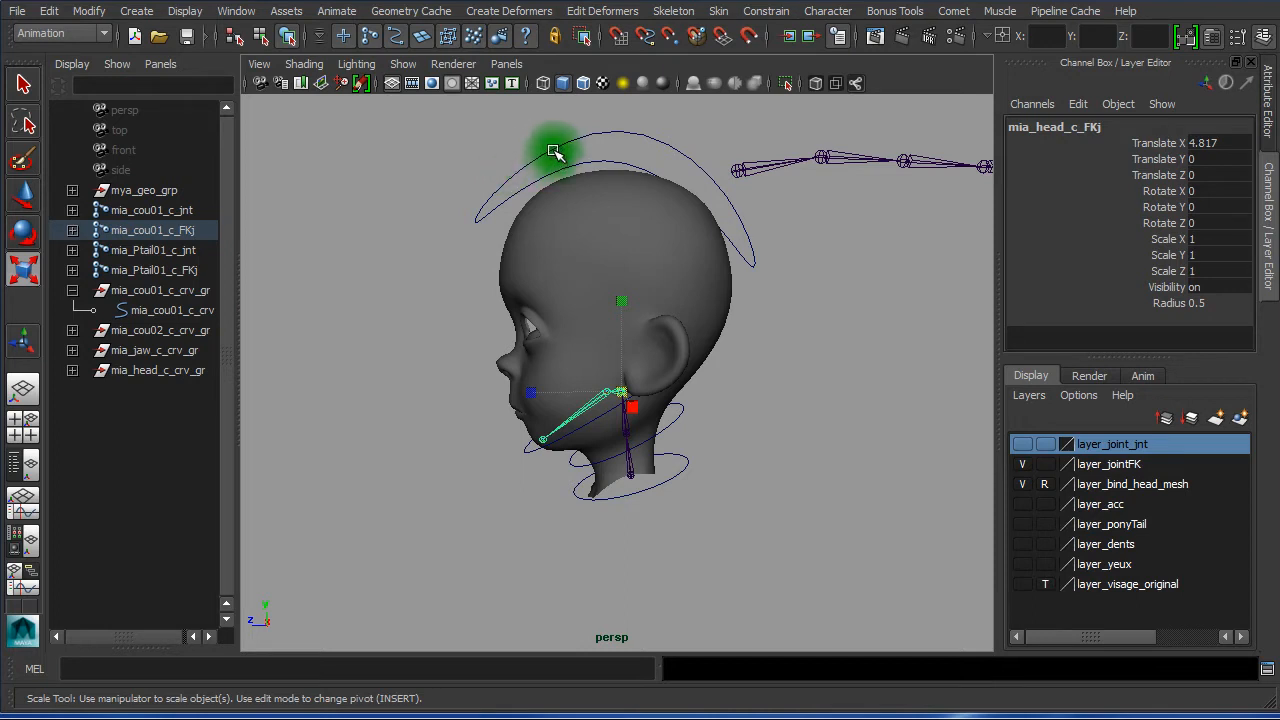
click(161, 369)
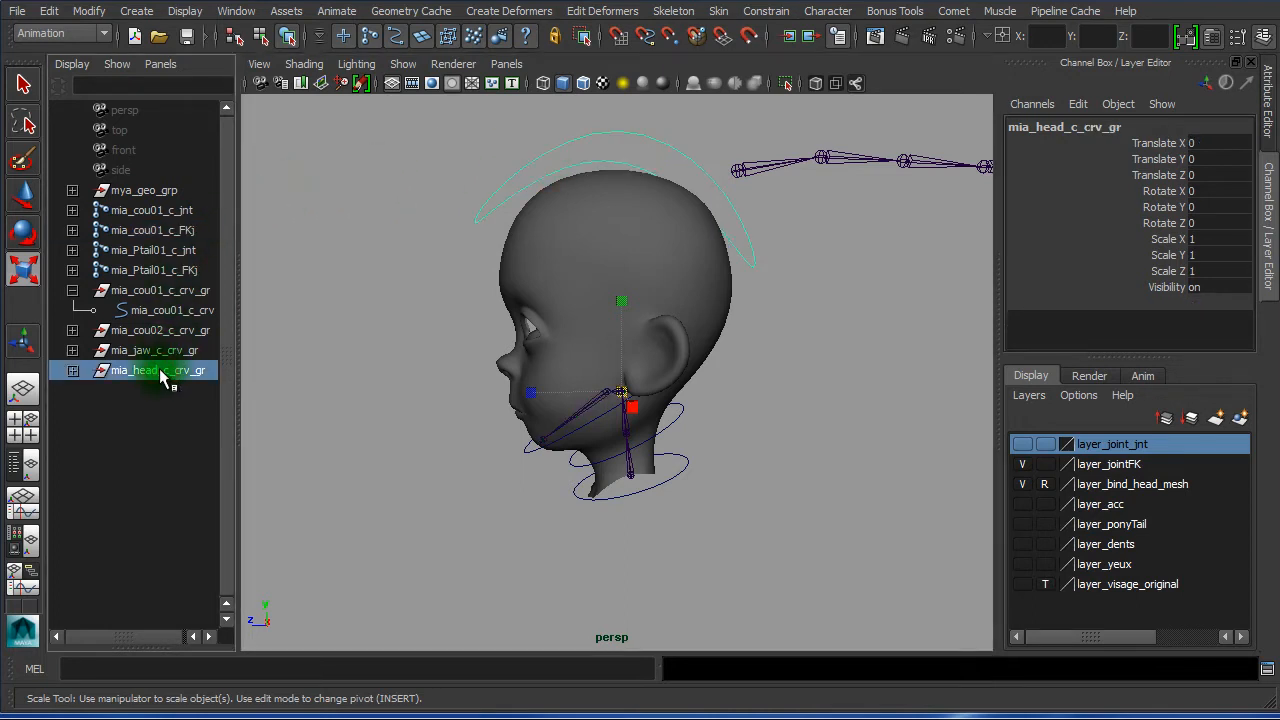
alt+right_drag(674, 428, 777, 443)
key(r)
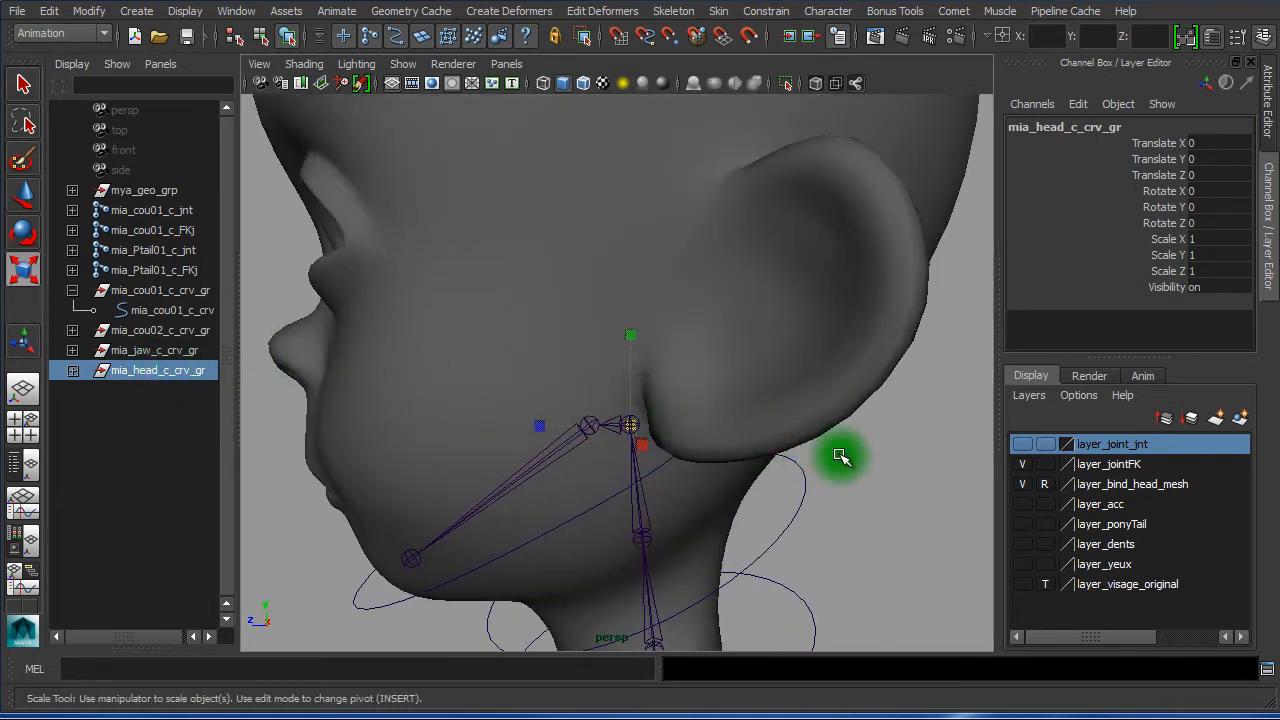
drag(841, 457, 928, 463)
click(619, 430)
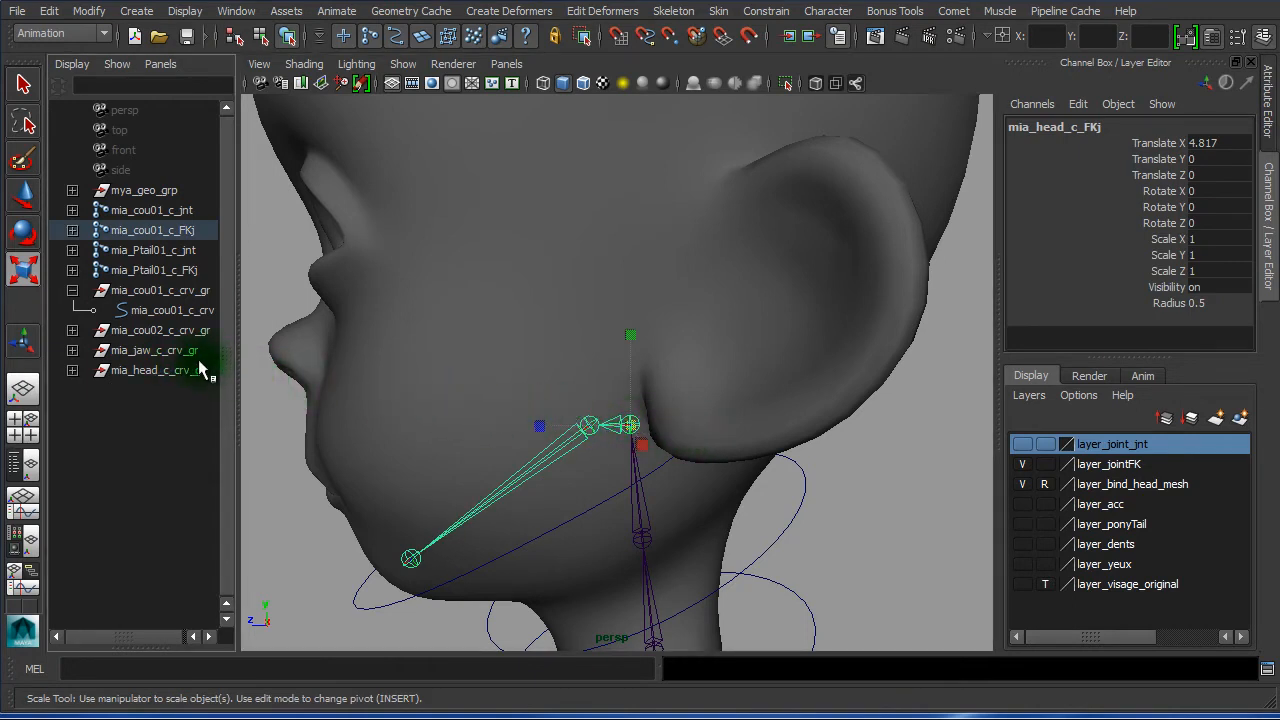
click(167, 371)
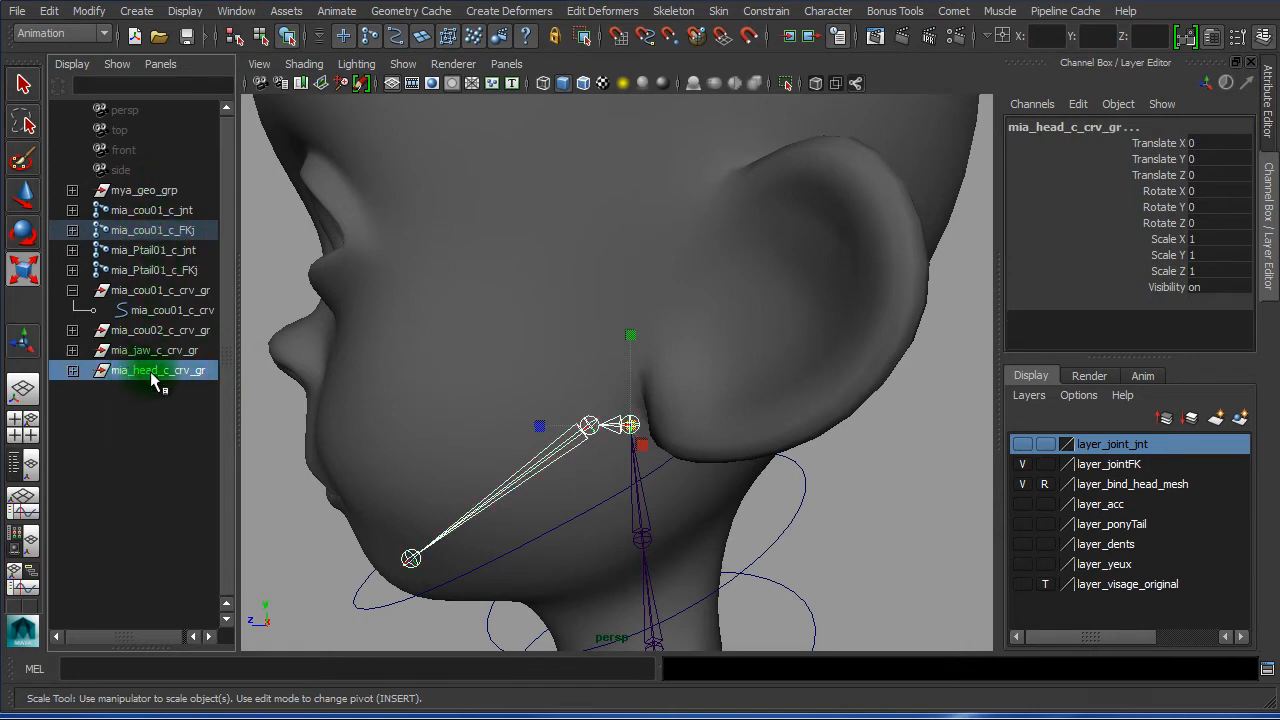
click(136, 669)
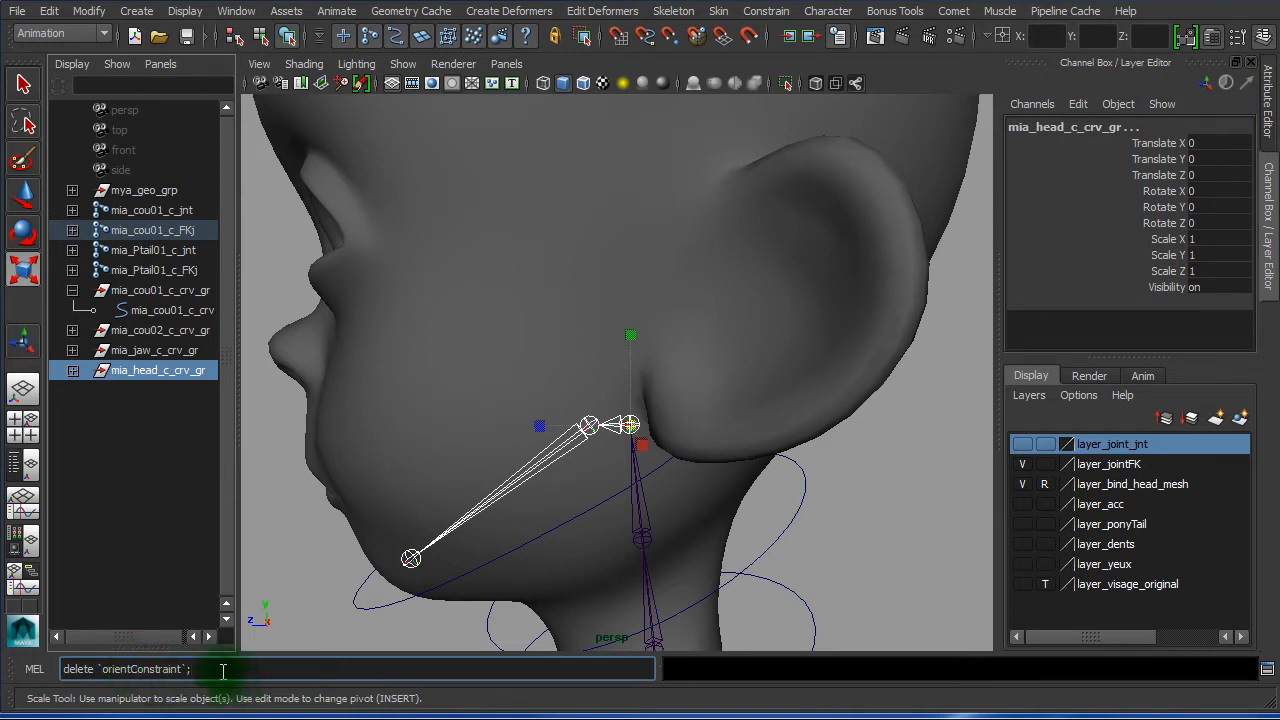
click(222, 671)
key(Return)
Turn the head control curve mia_head_c_crv back over the skull with Rotate X -180 and Rotate Y -90
alt+right_drag(829, 651, 446, 431)
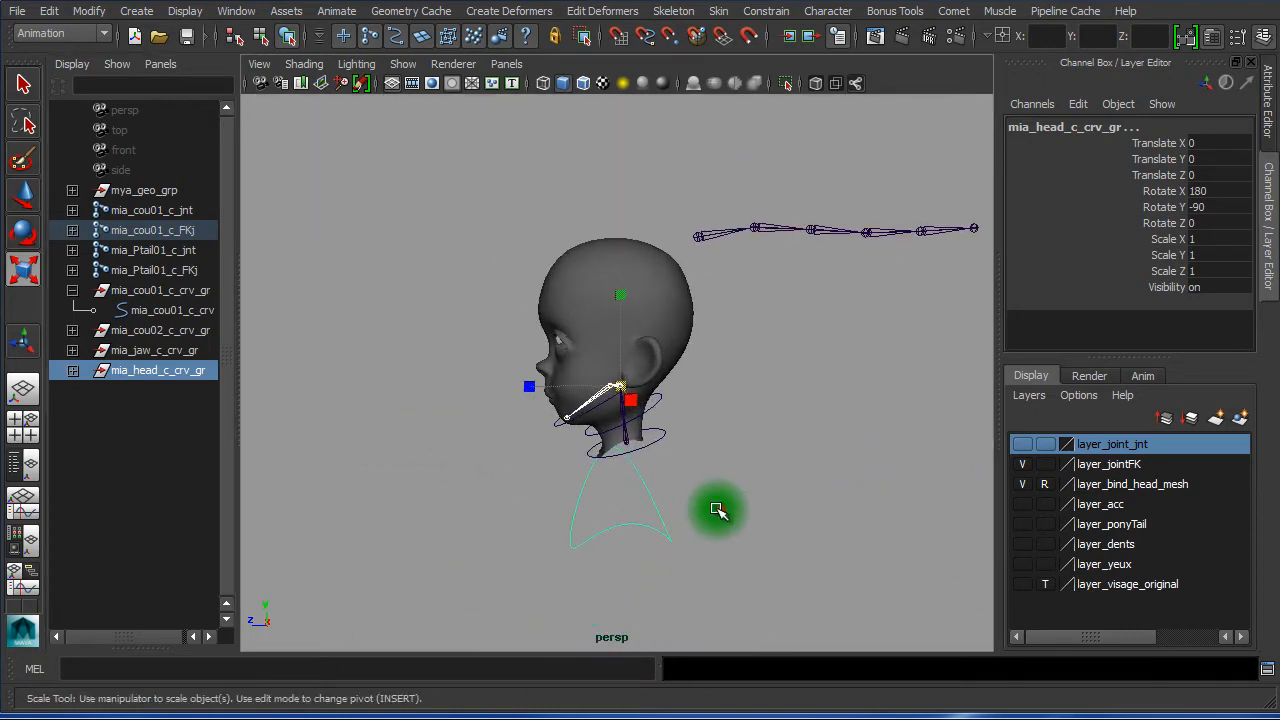
mouse_move(720, 509)
alt+mouse_down()
mouse_move(594, 509)
mouse_move(643, 487)
mouse_move(714, 494)
alt+mouse_up()
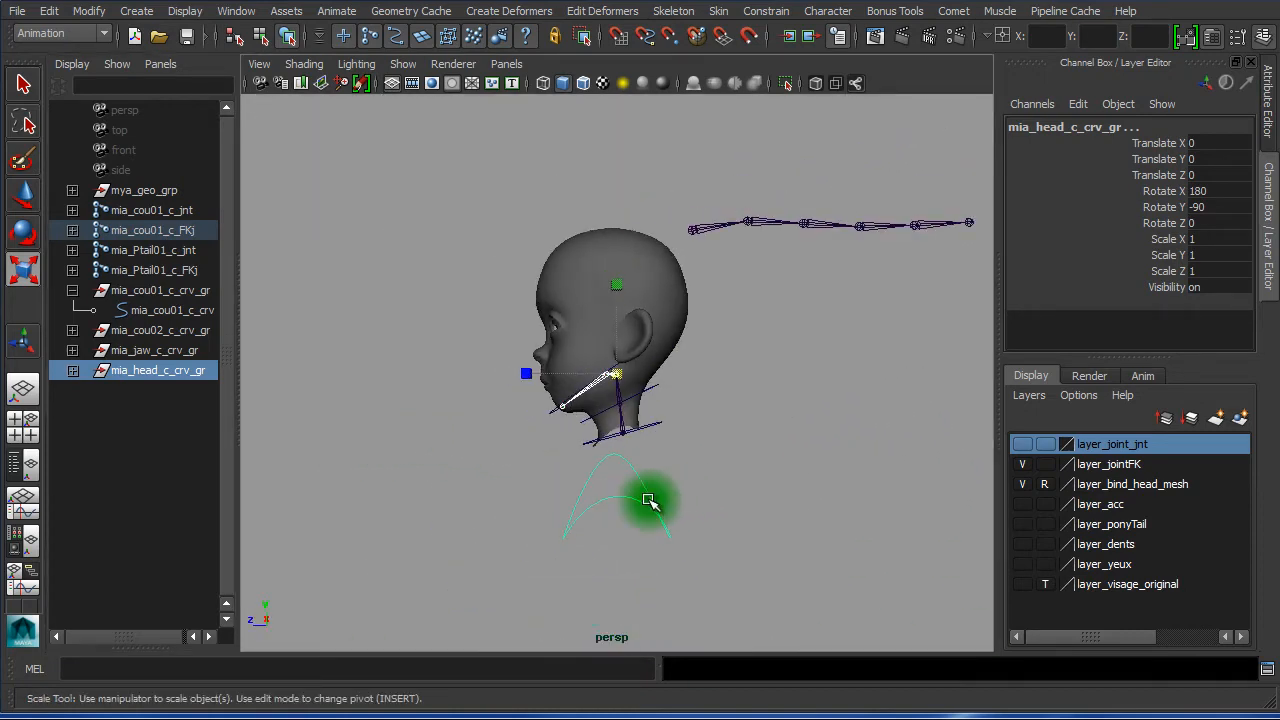
alt+right_drag(669, 495, 740, 490)
click(182, 350)
click(190, 370)
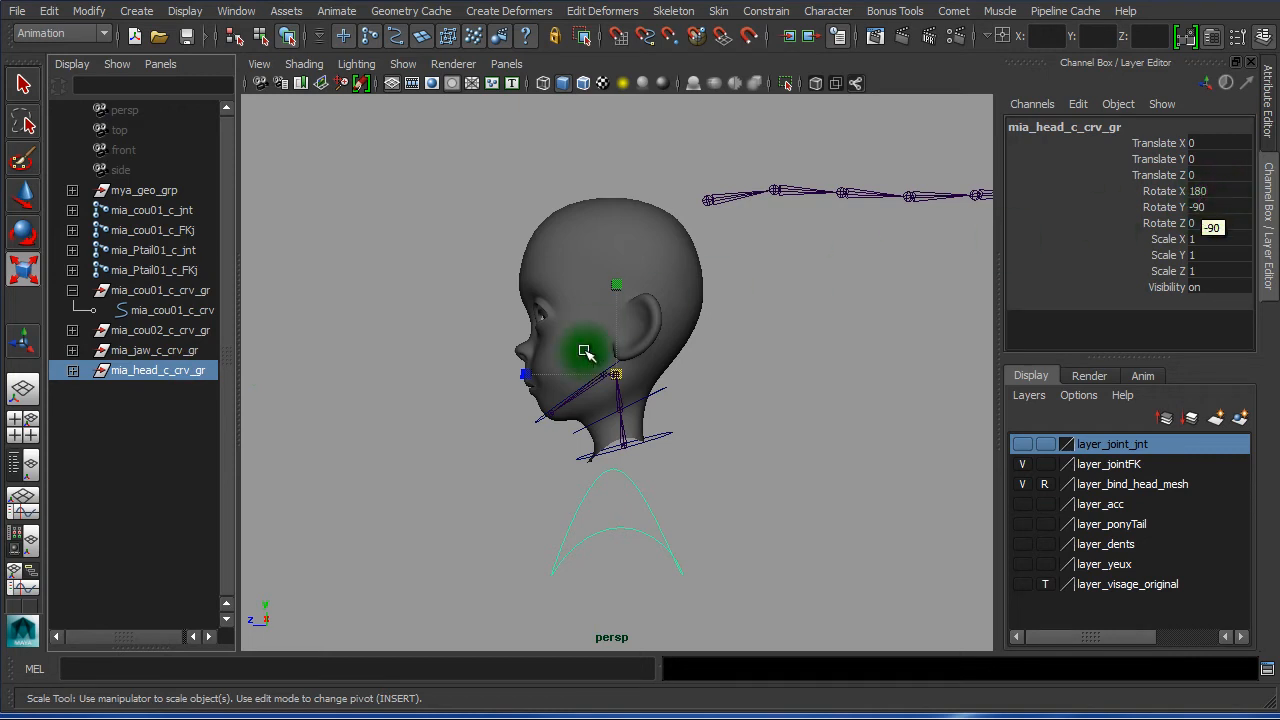
drag(723, 515, 640, 550)
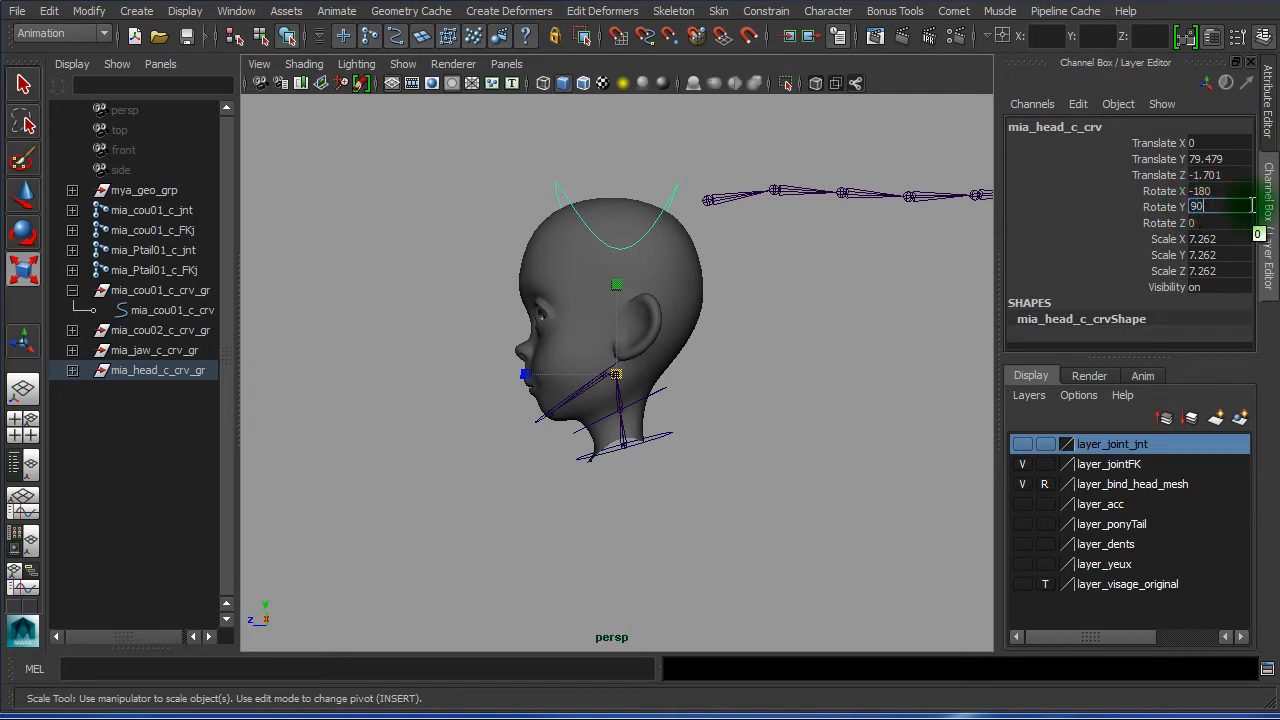
alt+drag(857, 309, 754, 334)
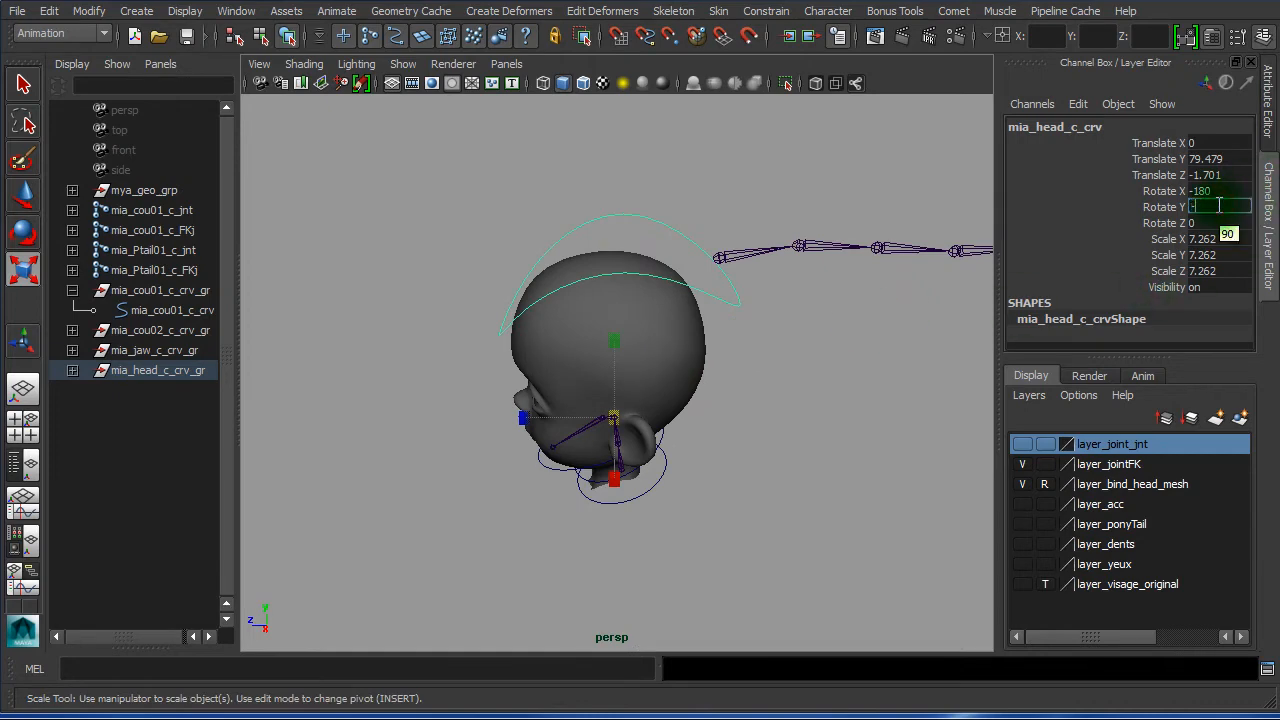
alt+drag(563, 386, 551, 334)
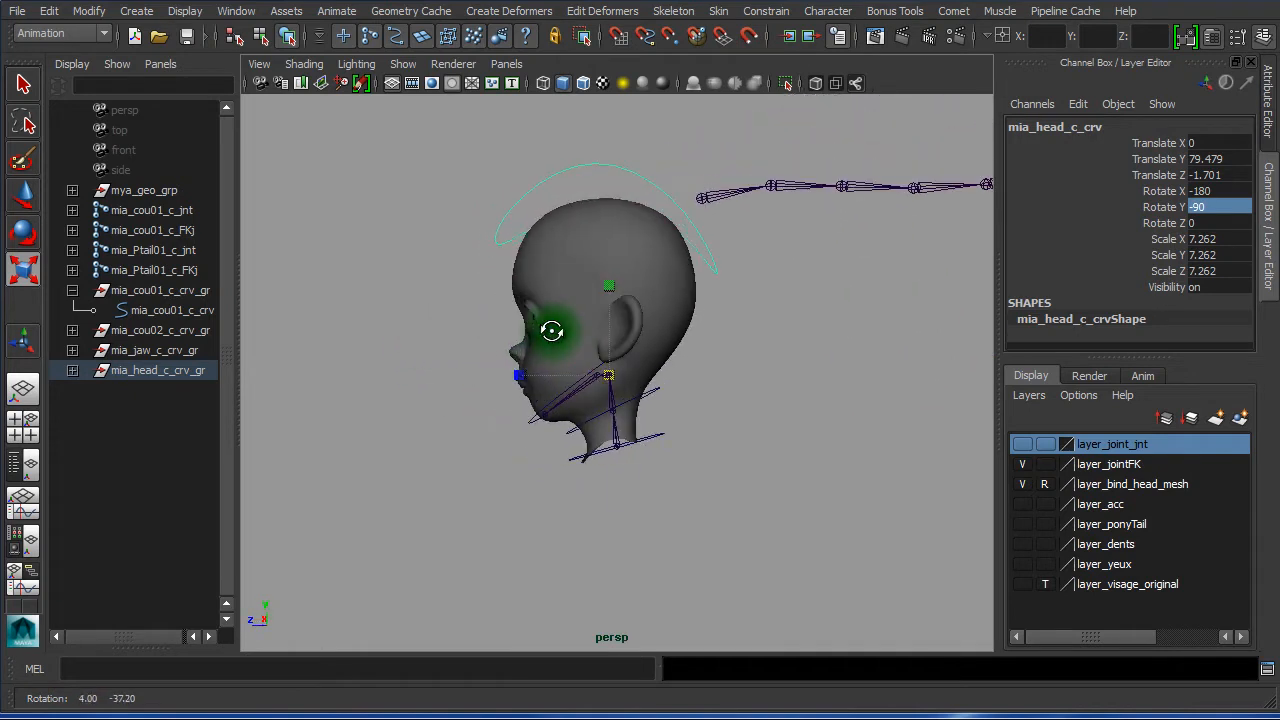
Freeze the transformations of the head control curve mia_head_c_crv
click(829, 330)
click(620, 160)
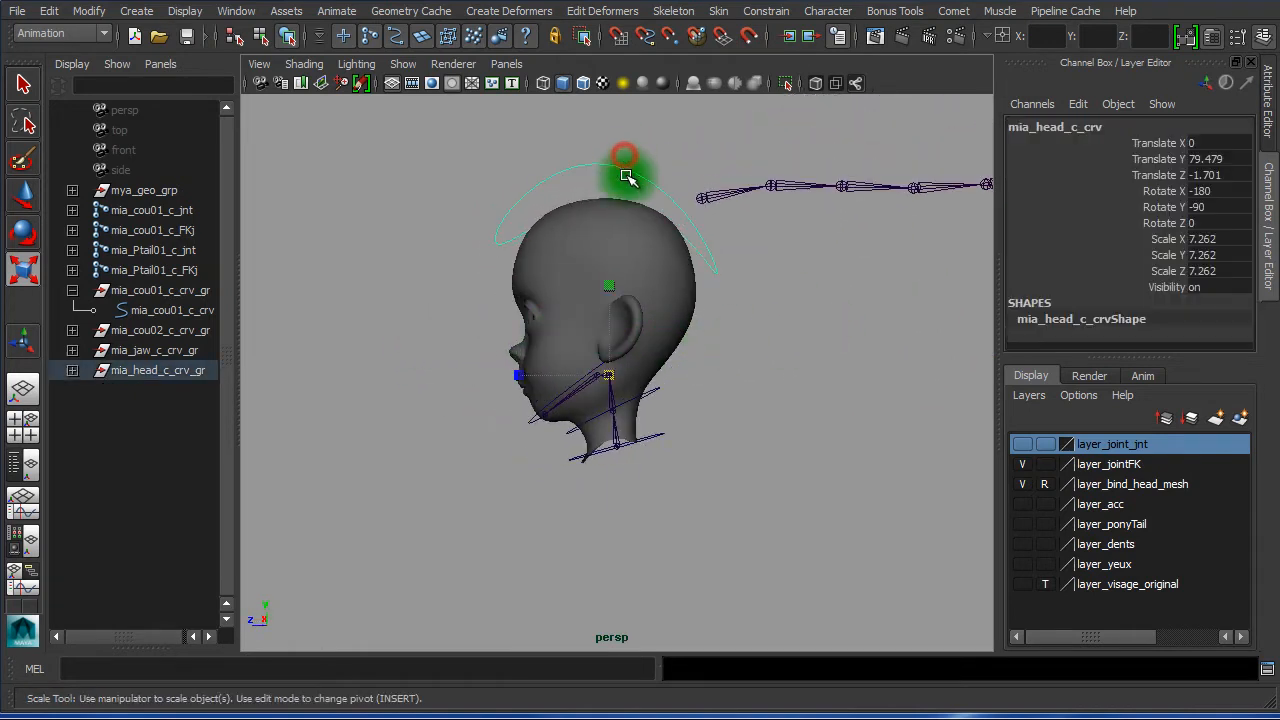
click(127, 372)
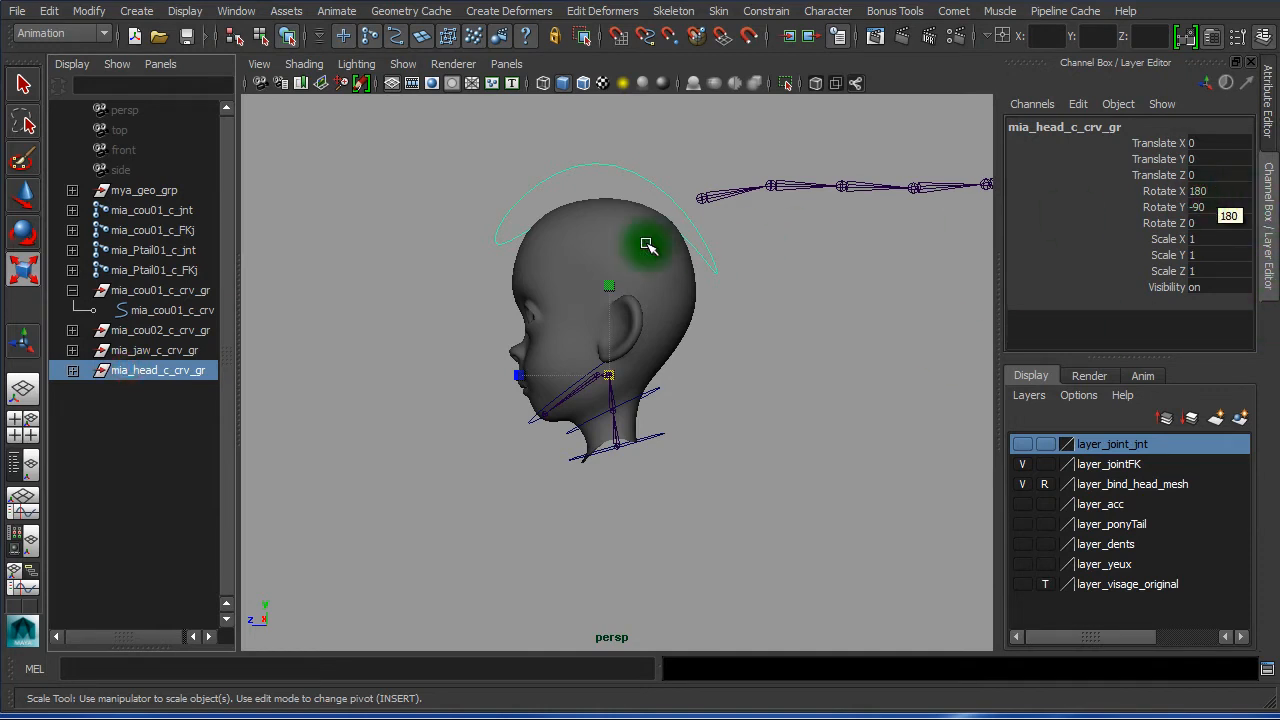
click(595, 164)
alt+drag(711, 449, 711, 480)
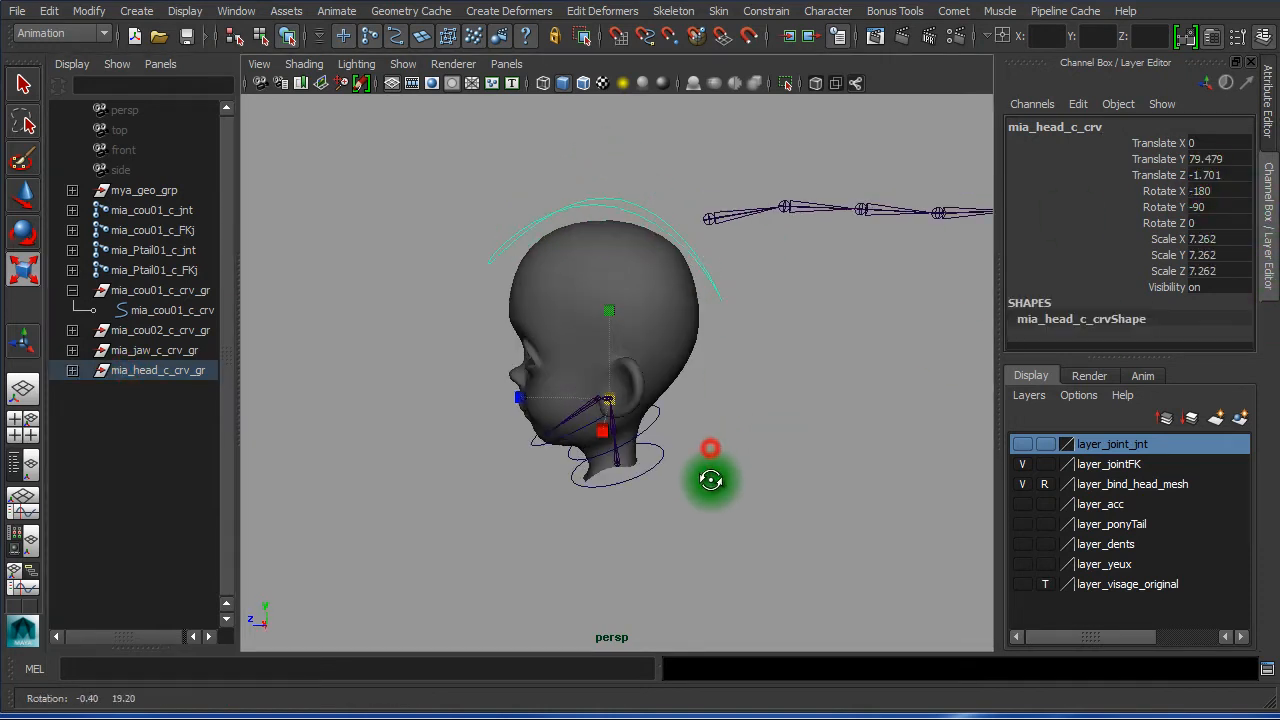
alt+right_drag(671, 443, 882, 446)
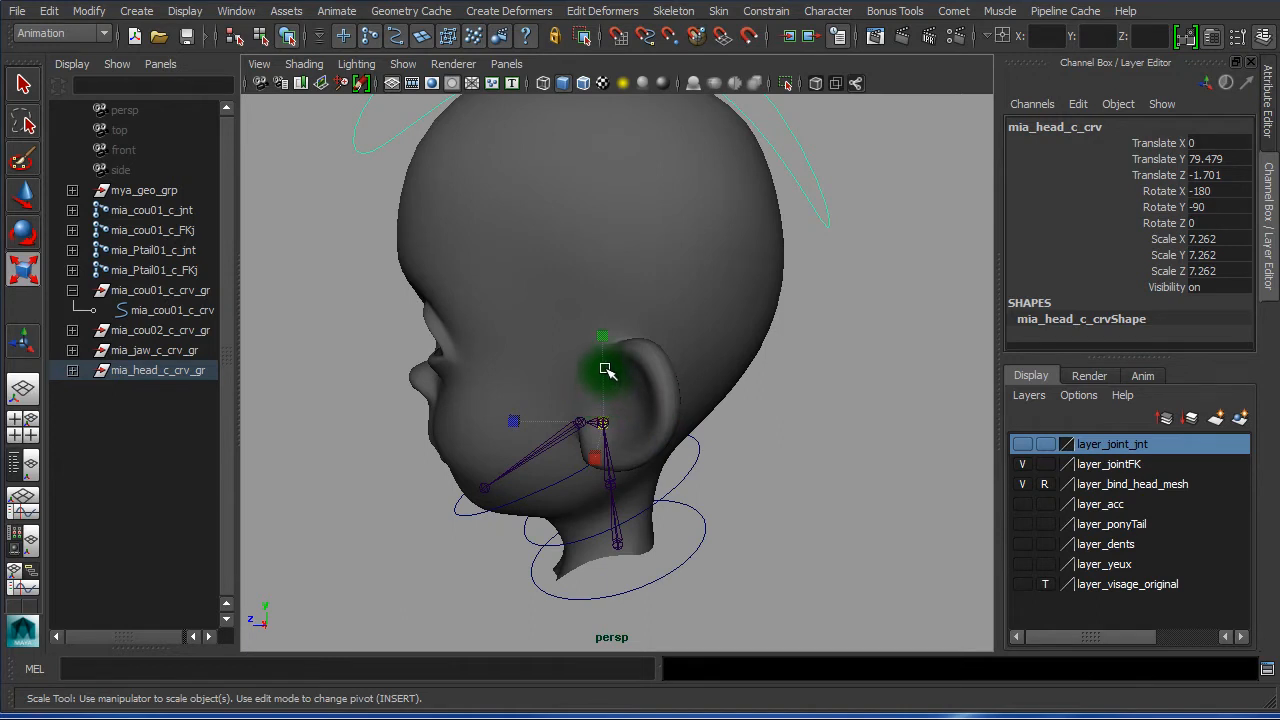
click(88, 11)
click(529, 272)
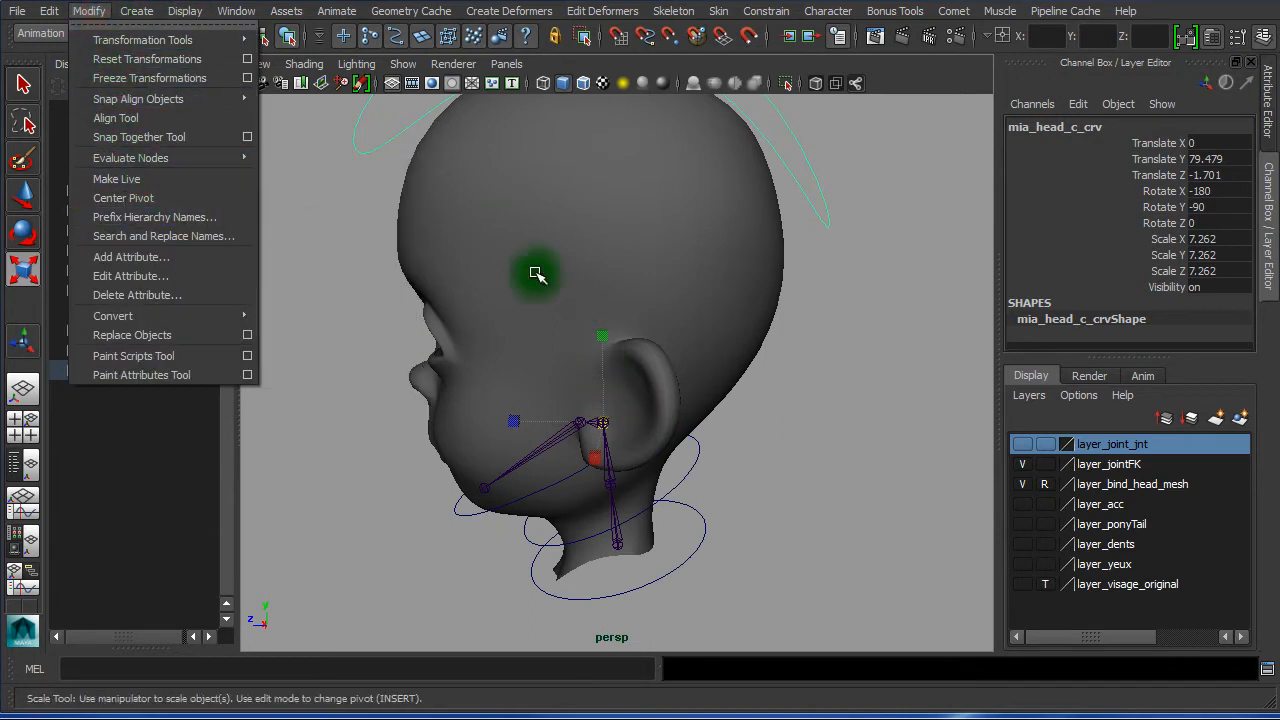
click(888, 305)
drag(866, 153, 818, 224)
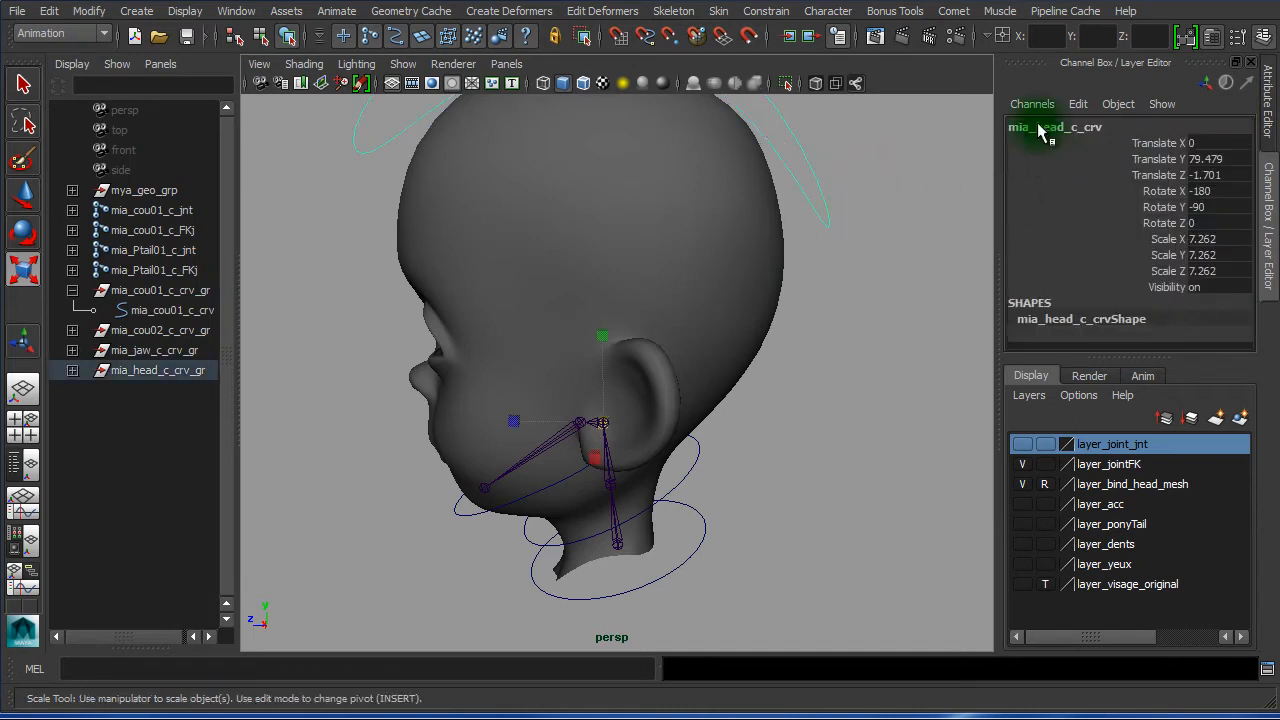
click(91, 9)
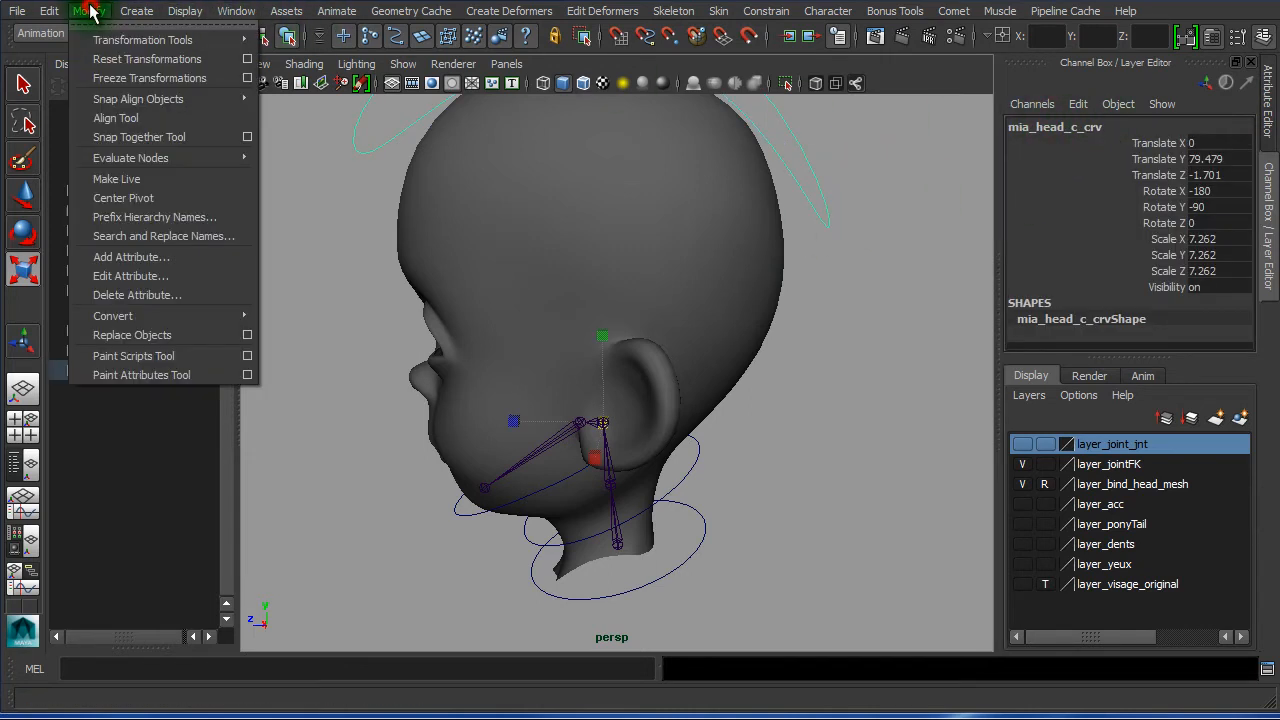
click(135, 79)
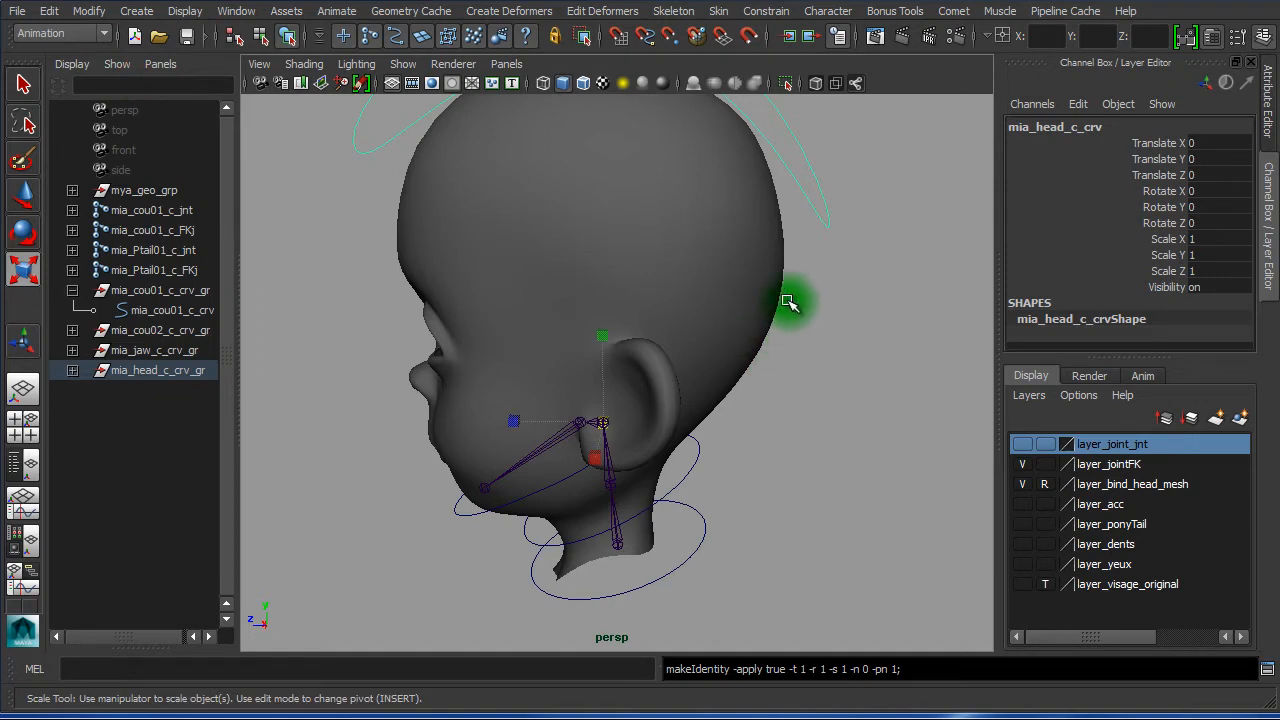
Orient-constrain the head joint mia_head_c_FKj to the control curve mia_head_c_crv
click(854, 215)
click(852, 190)
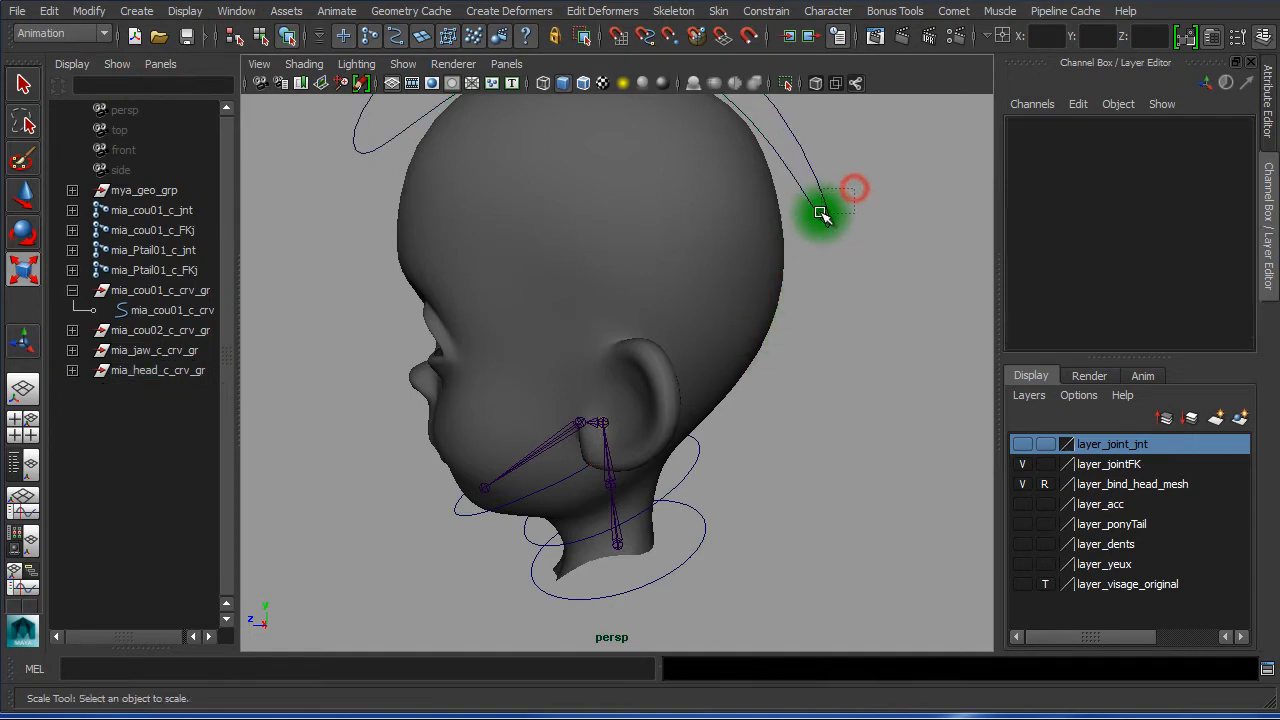
scroll(857, 429, up, 5)
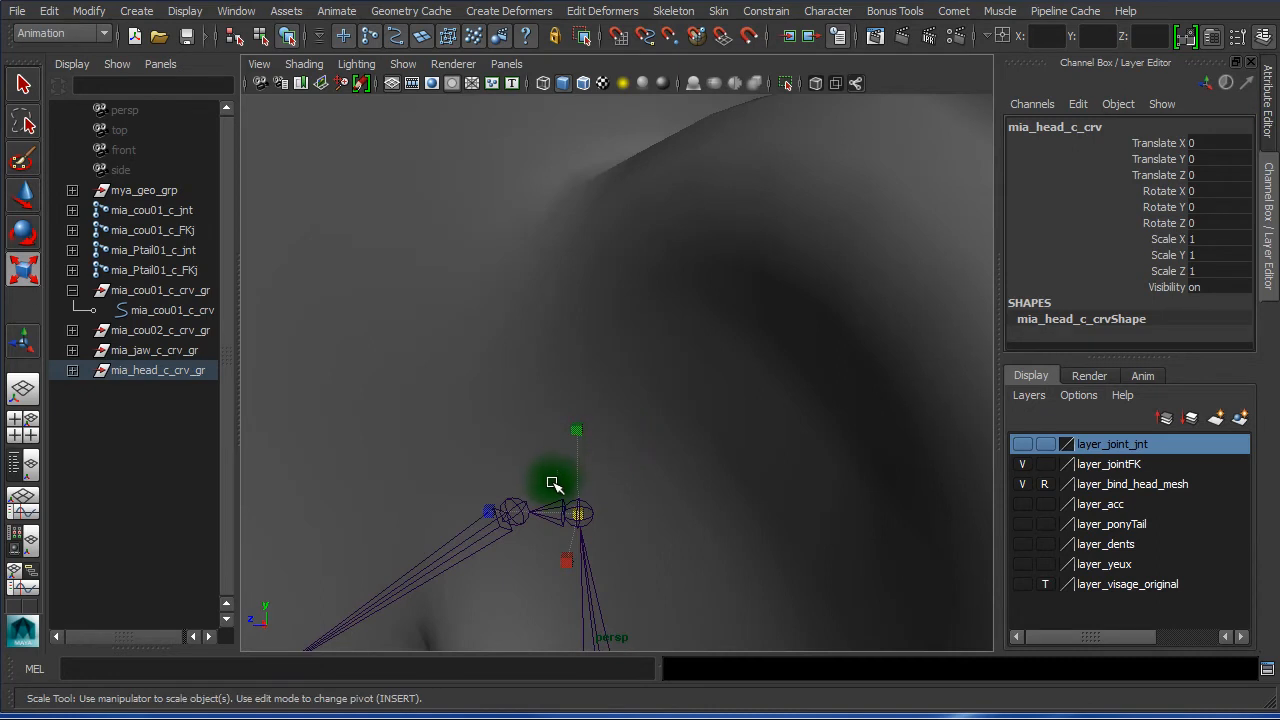
click(556, 500)
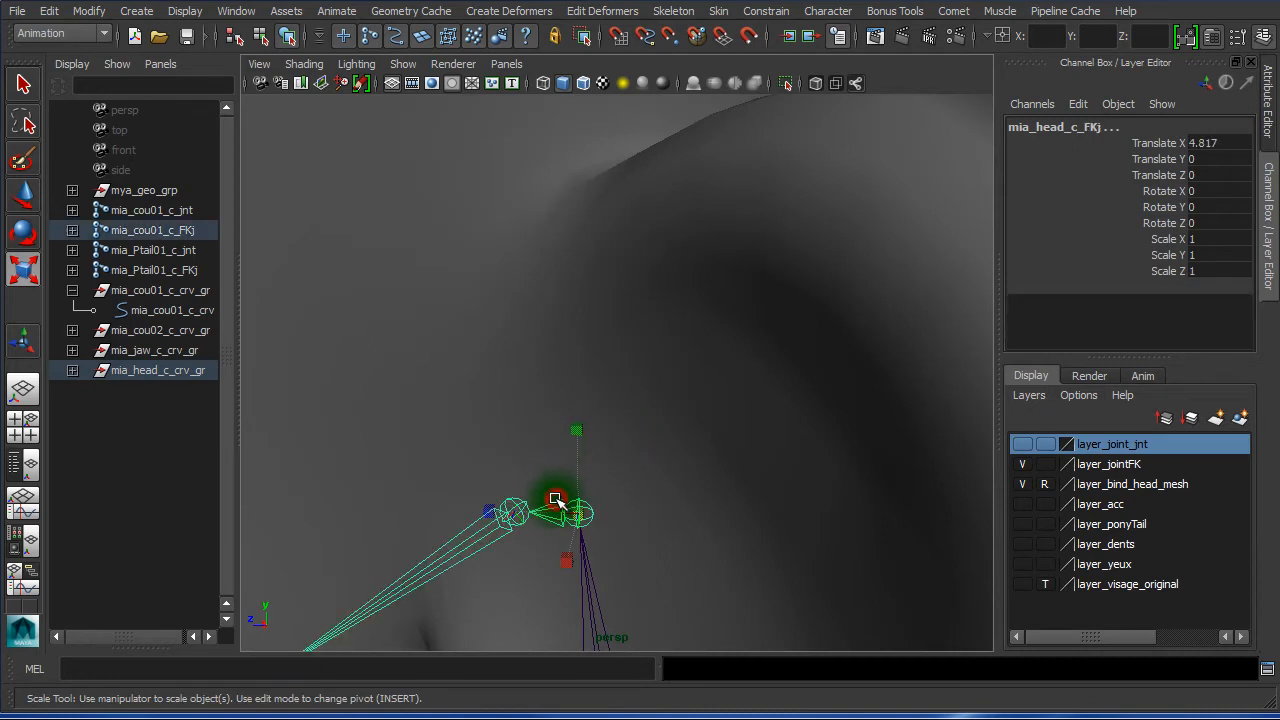
click(757, 14)
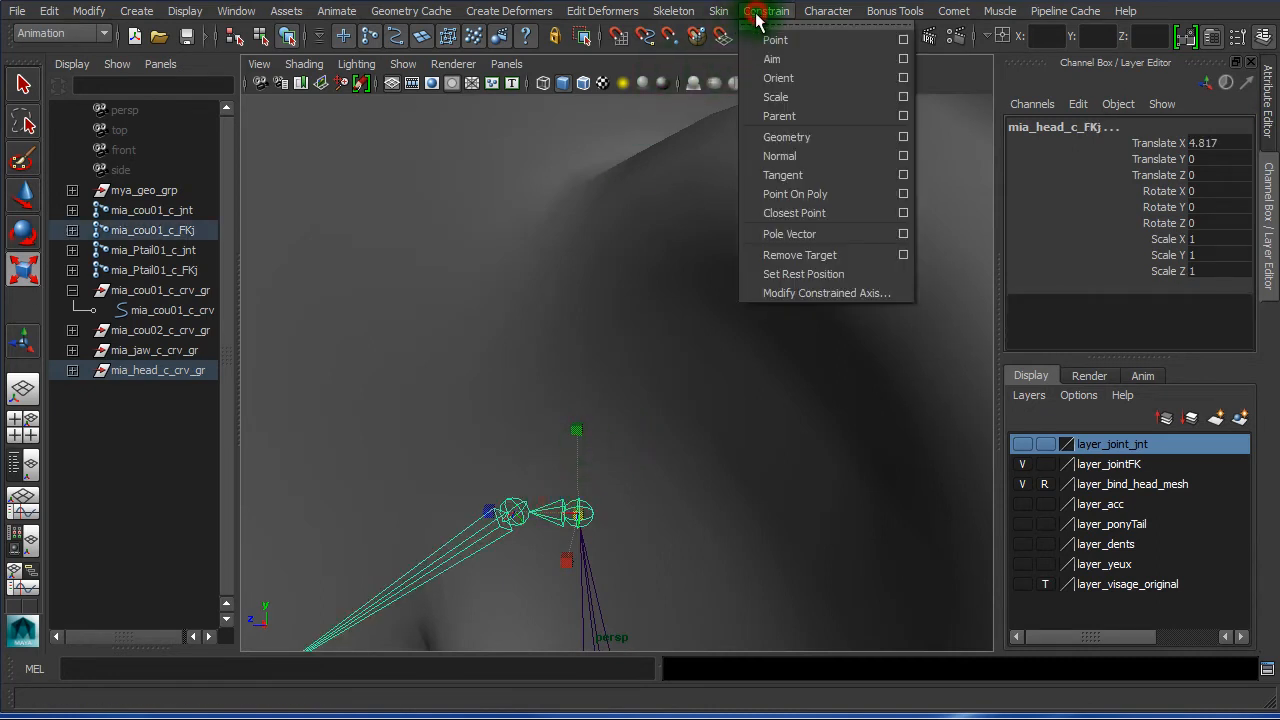
click(782, 88)
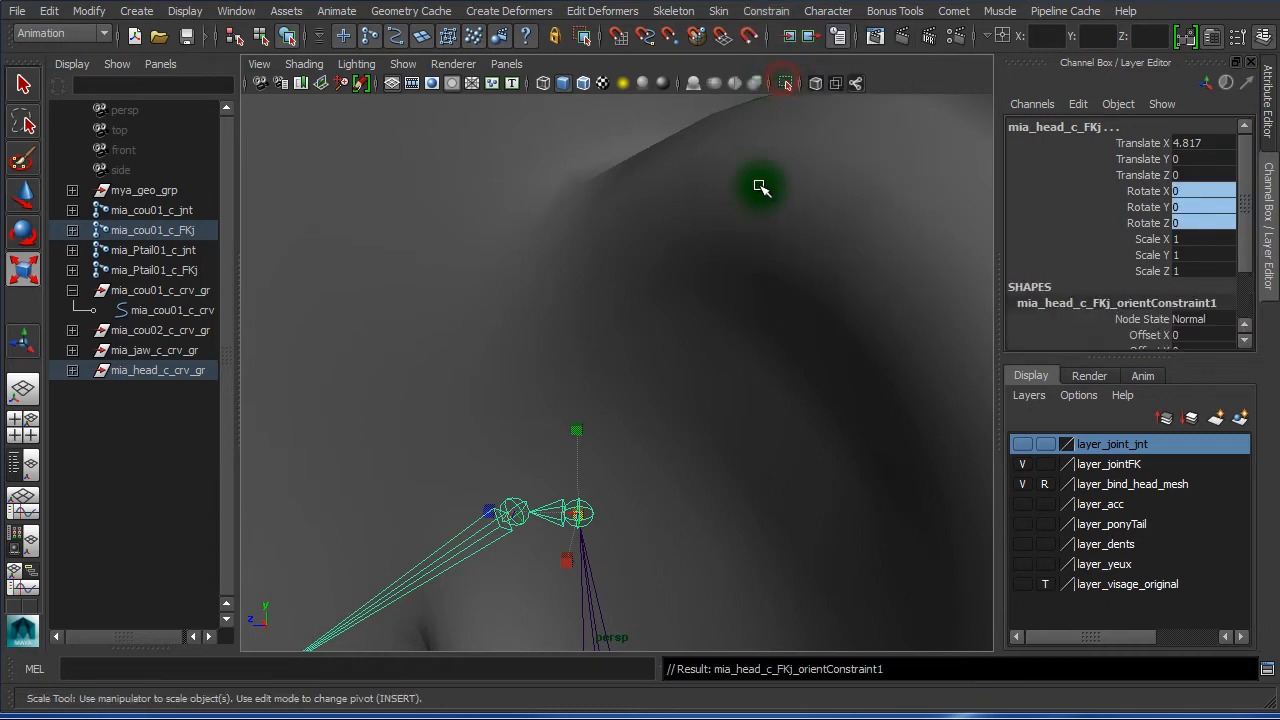
Test the head constraint by freely rotating mia_head_c_crv, and undo the test rotation
alt+right_drag(758, 317, 299, 272)
click(786, 289)
click(660, 186)
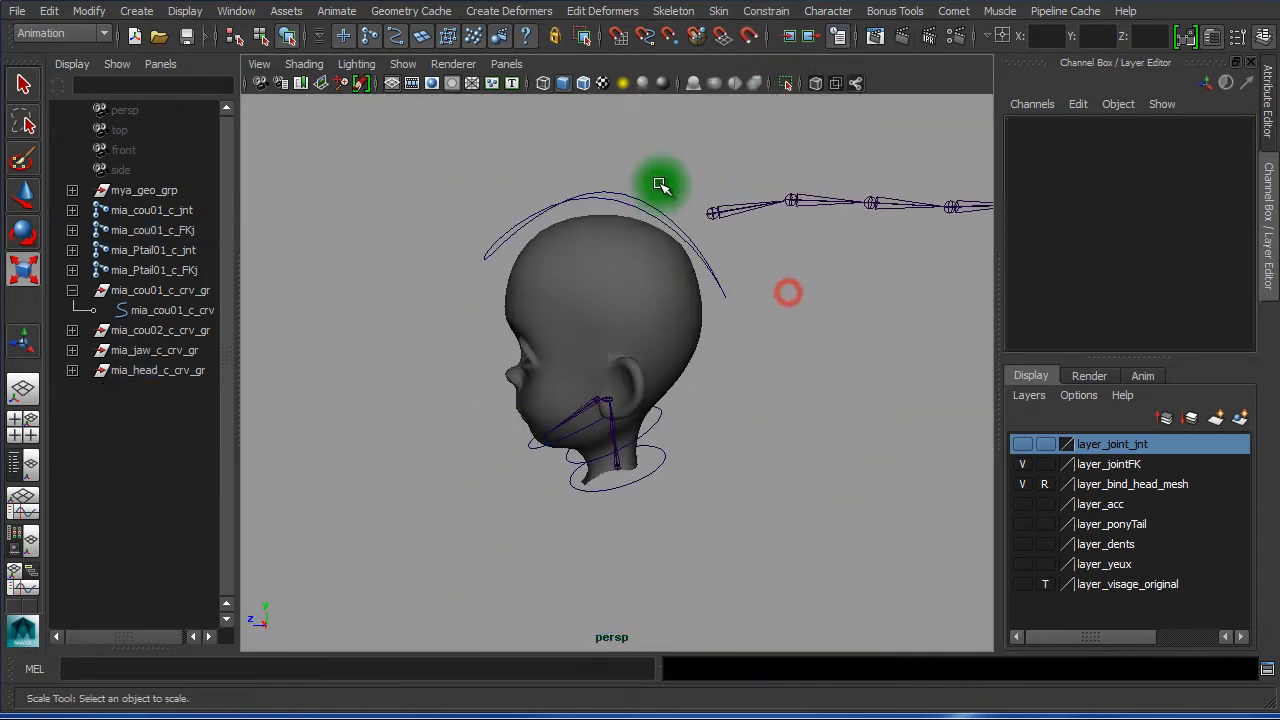
click(766, 380)
alt+right_drag(766, 380, 638, 438)
click(590, 446)
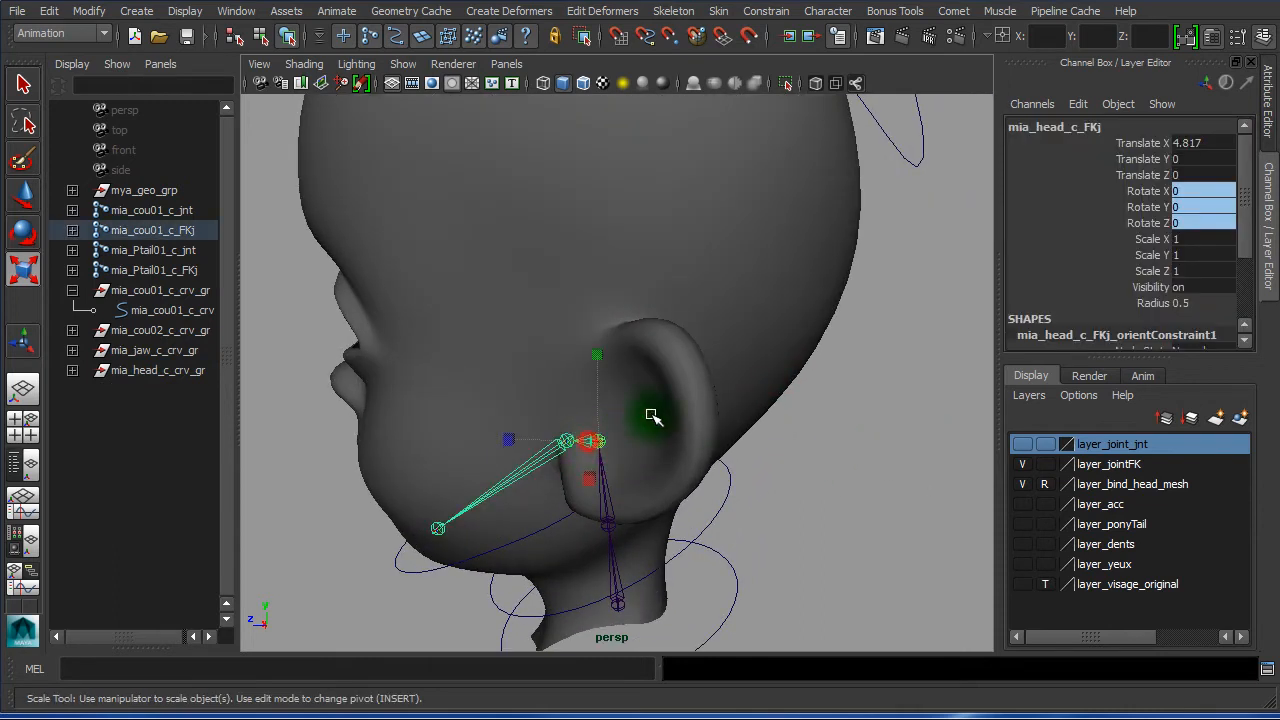
alt+right_drag(666, 380, 348, 328)
key(r)
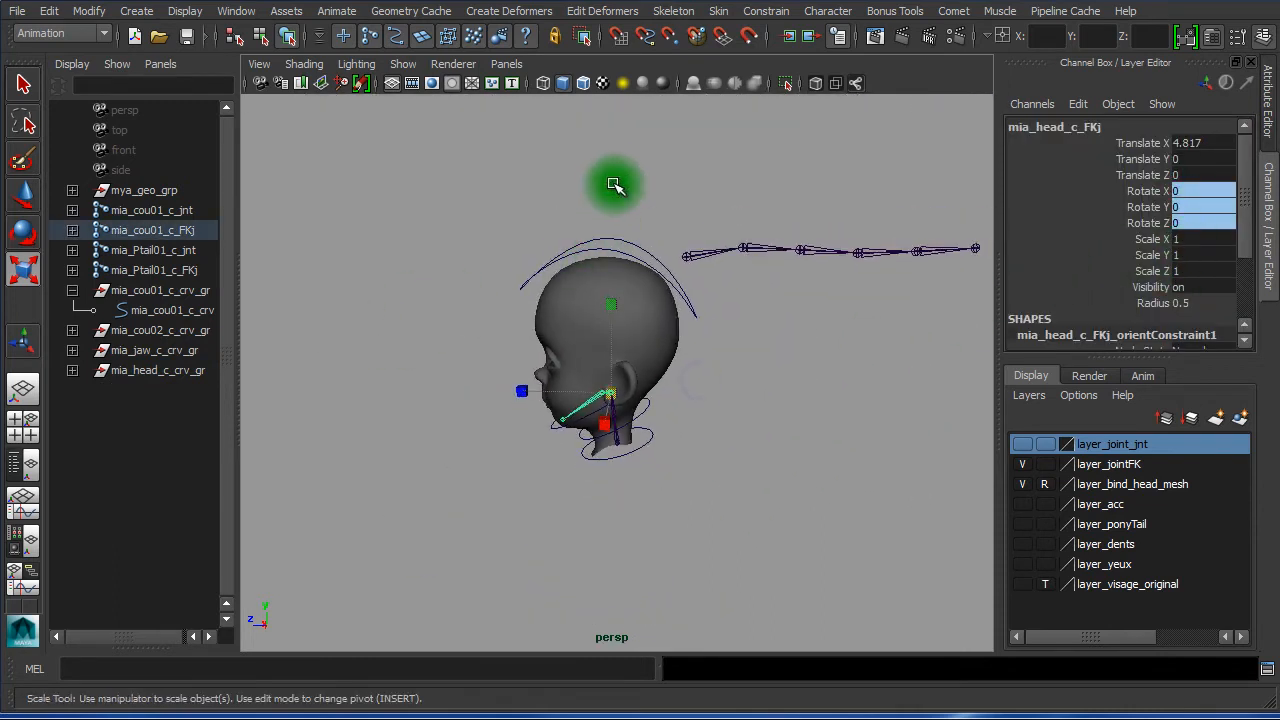
click(610, 250)
key(e)
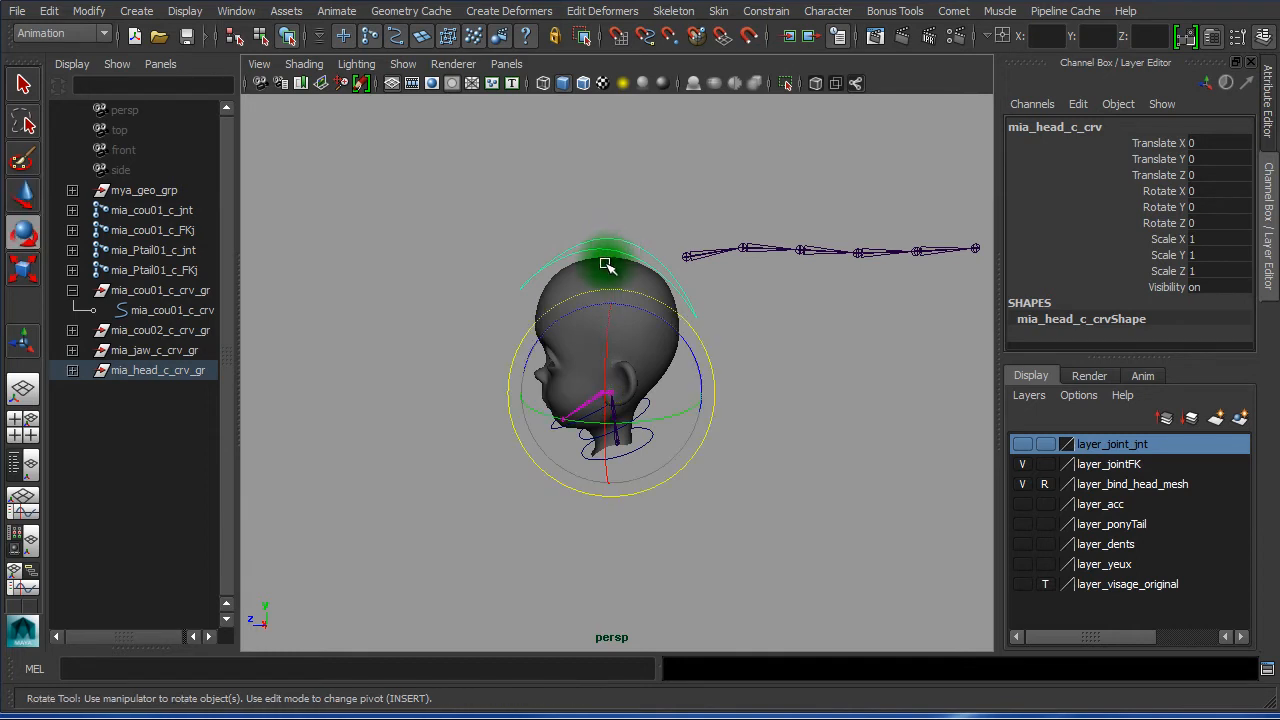
drag(580, 331, 609, 355)
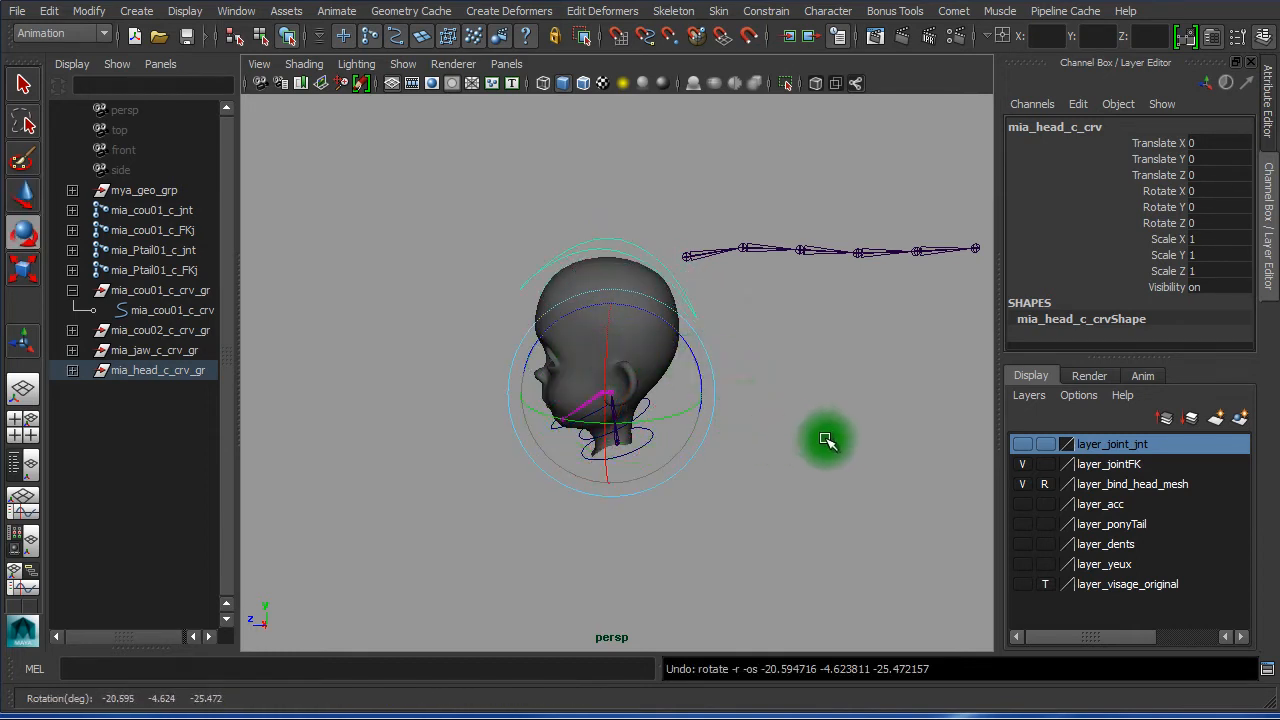
click(858, 436)
Align the jaw curve group mia_jaw_c_crv_gr to the jaw joint mia_jaw_c_FKj by running the command delete `orientConstraint`;
alt+right_drag(562, 400, 931, 423)
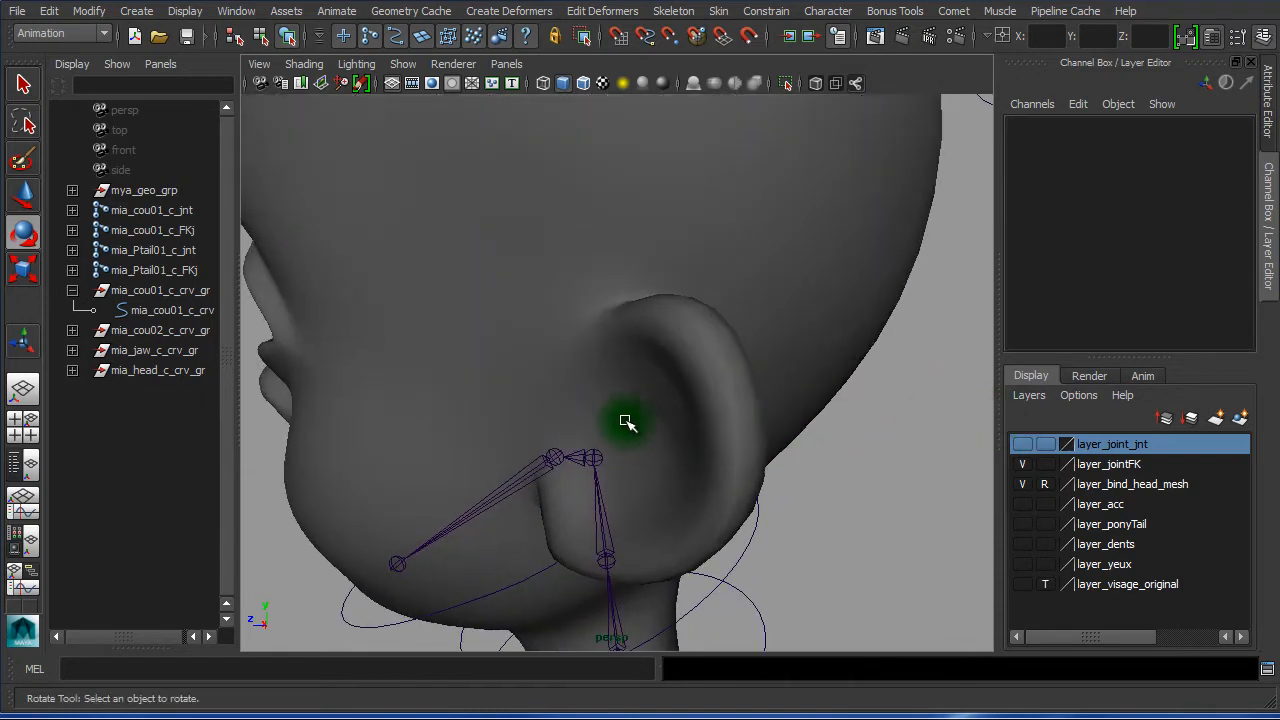
mouse_move(623, 423)
alt+right_down()
mouse_move(623, 377)
mouse_move(614, 400)
alt+right_up()
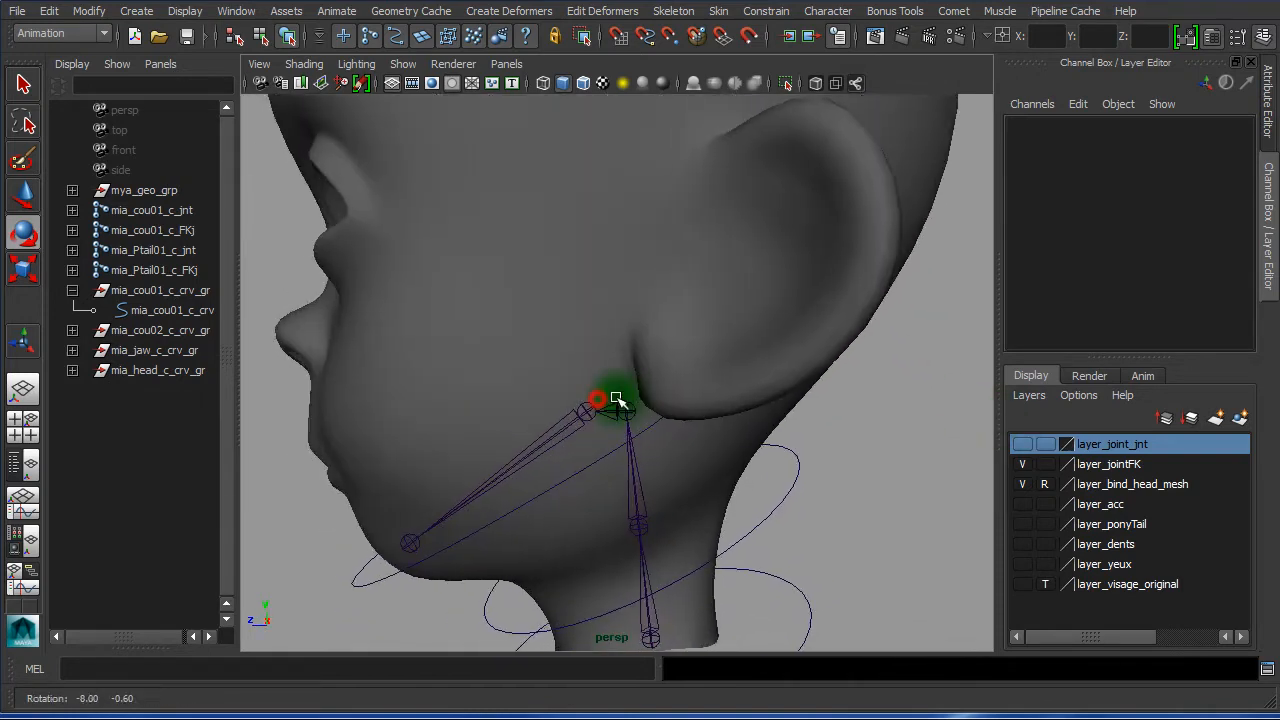
click(563, 423)
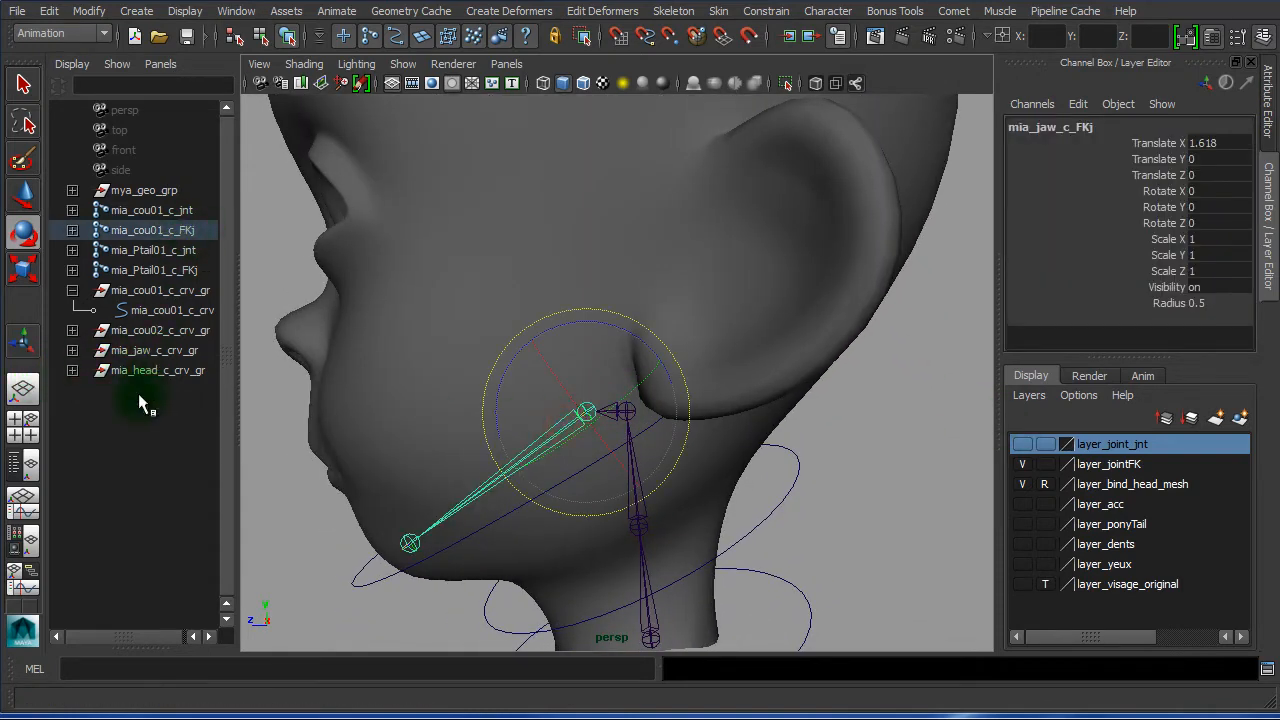
click(152, 350)
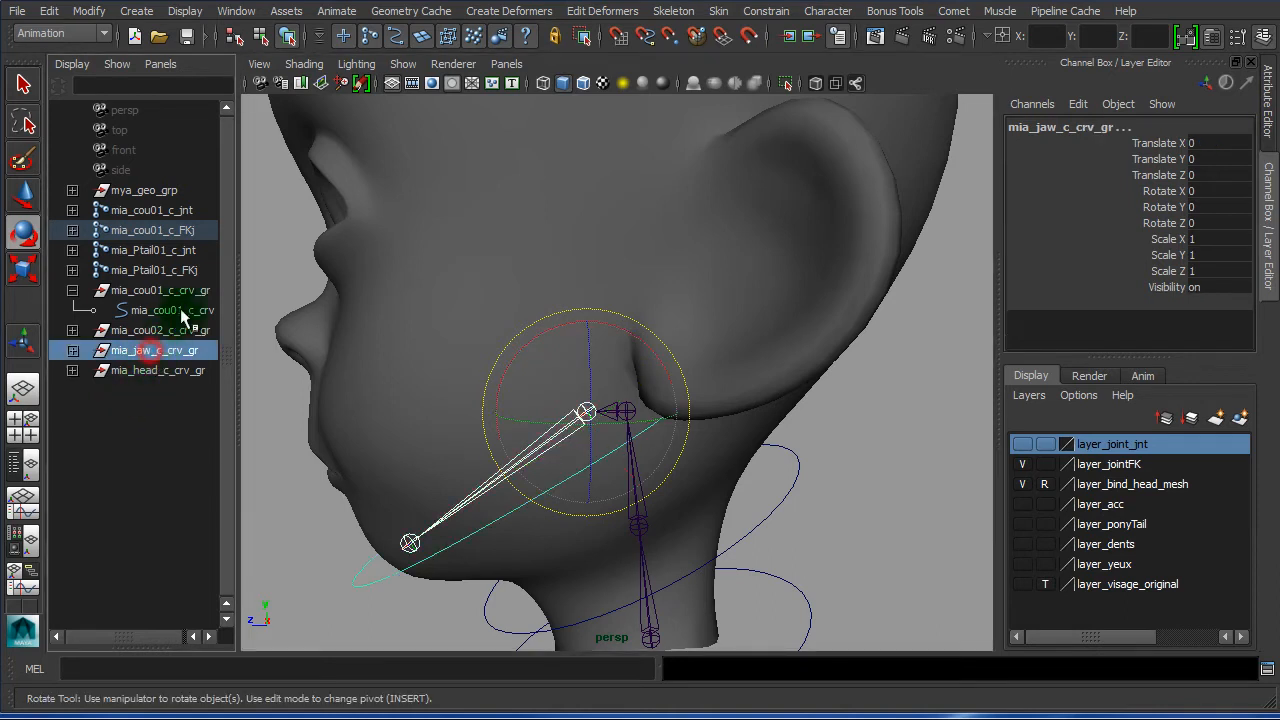
click(105, 670)
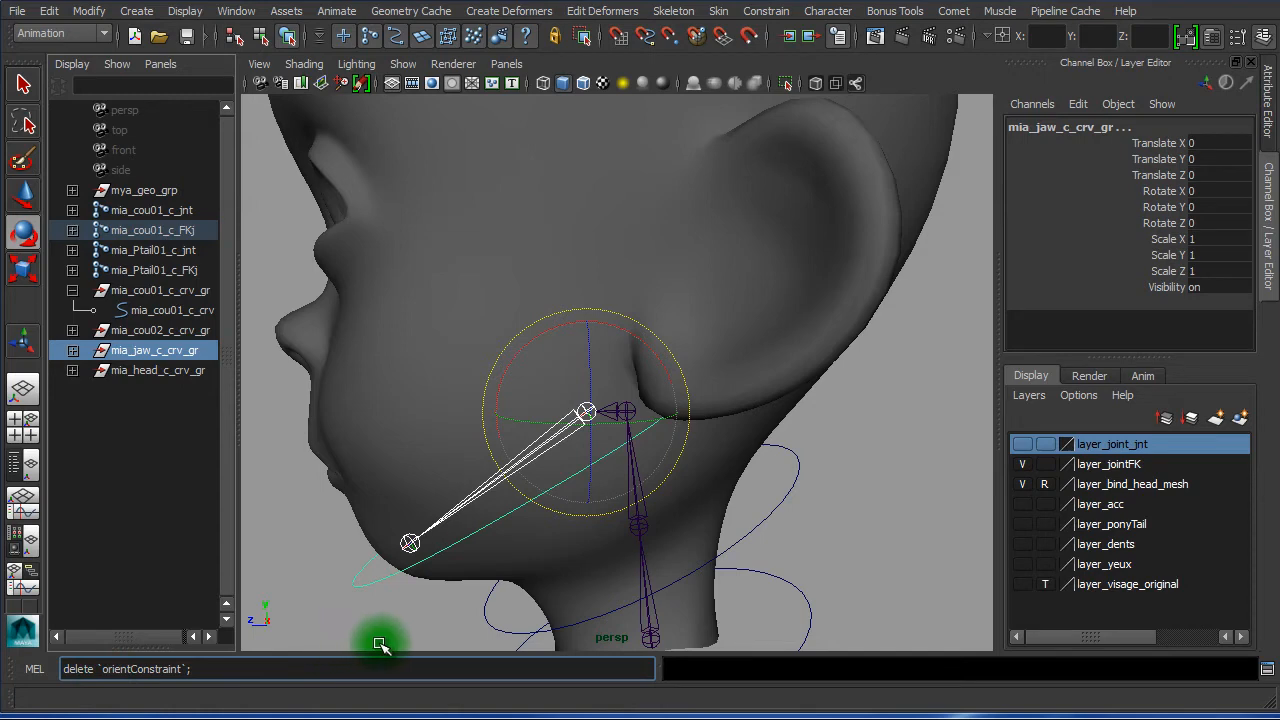
key(Return)
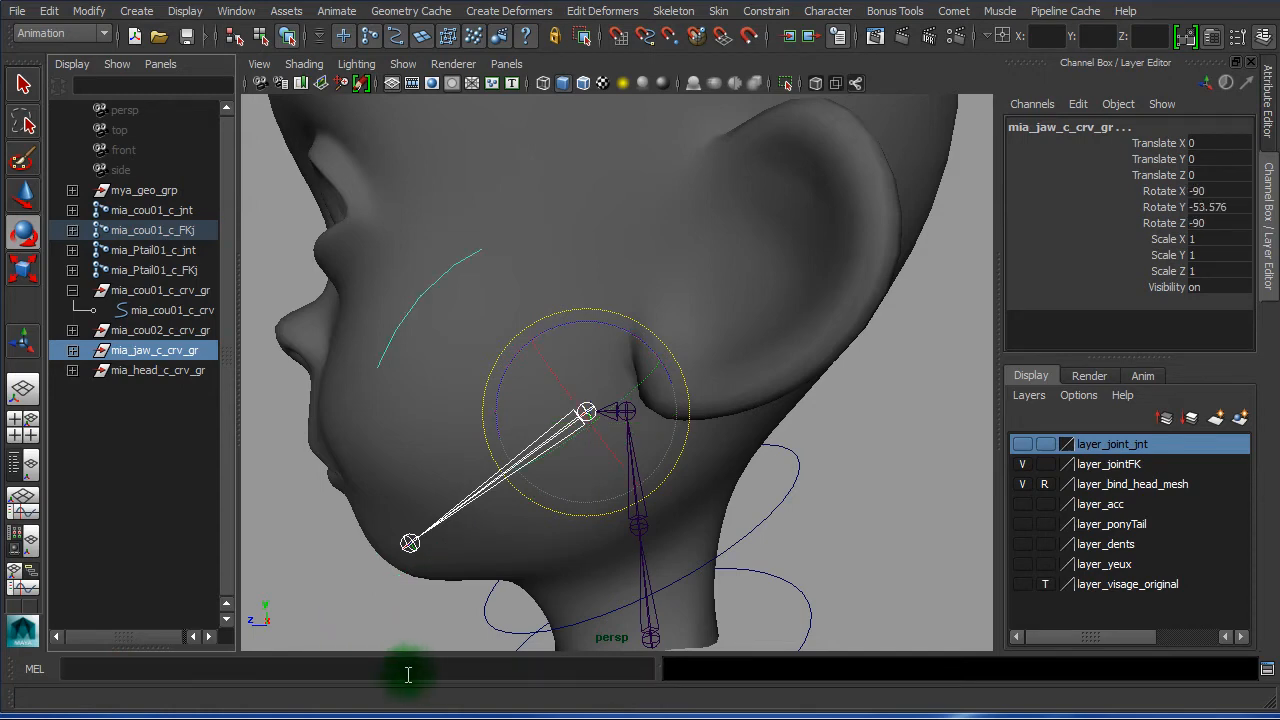
Set the jaw control curve mia_jaw_c_crv to Rotate Y 0 and Rotate Z 0, and turn it to about Rotate X -6
alt+right_drag(634, 603, 646, 563)
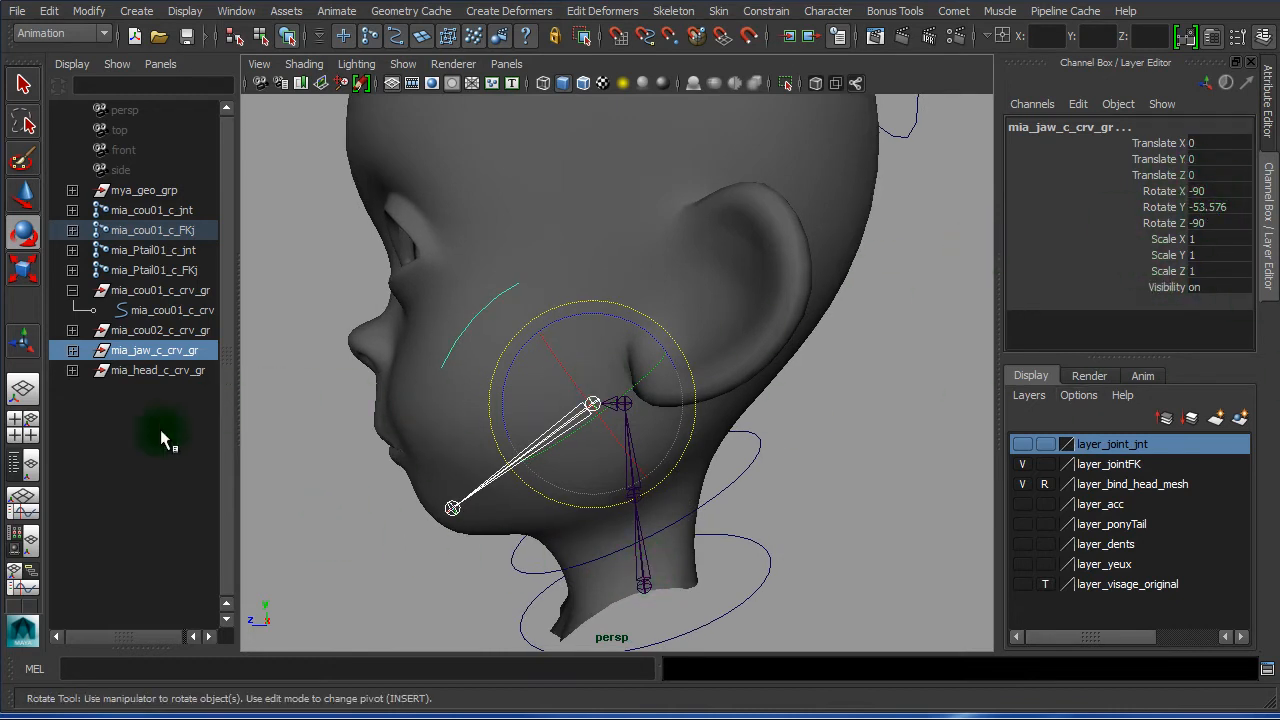
click(466, 327)
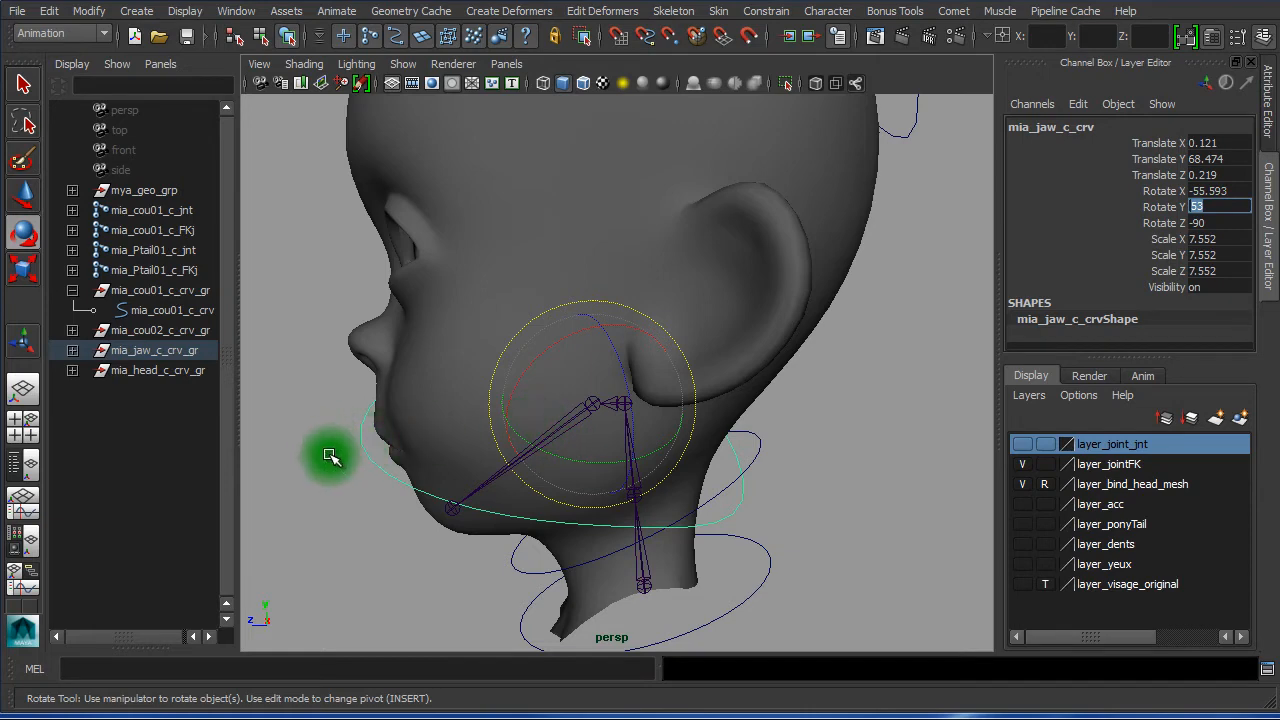
alt+drag(331, 451, 512, 447)
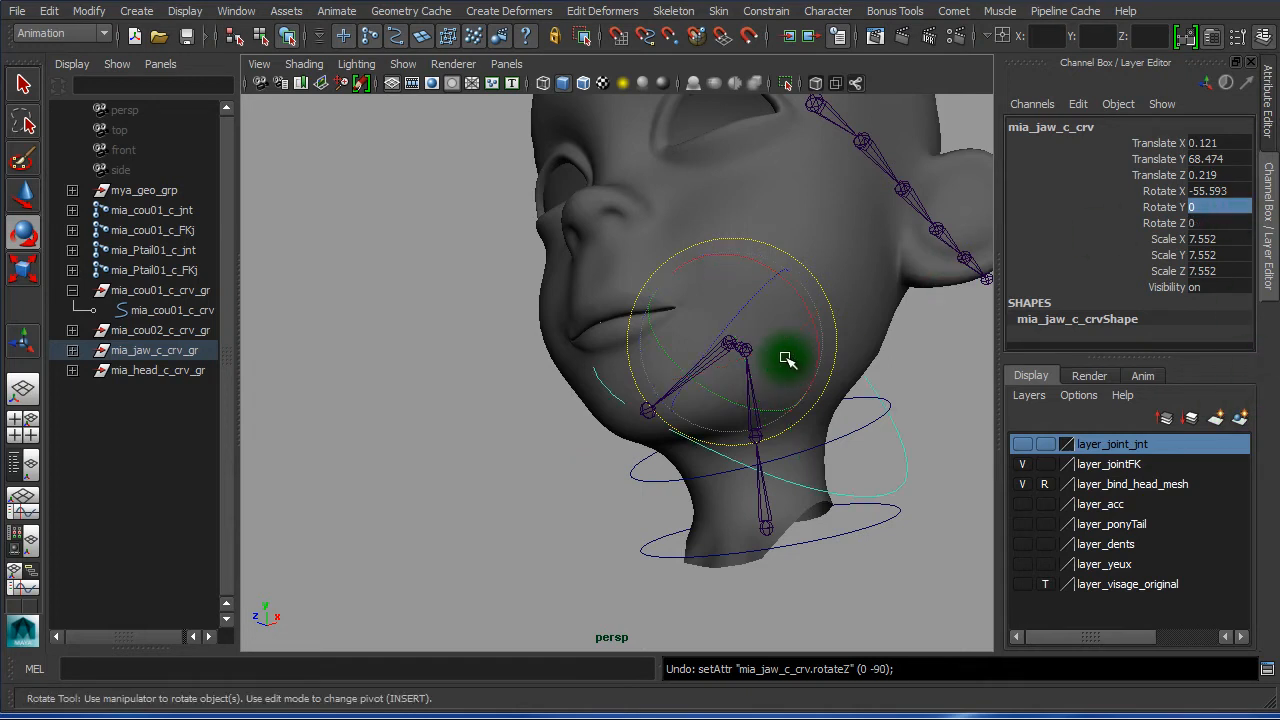
key(w)
key(e)
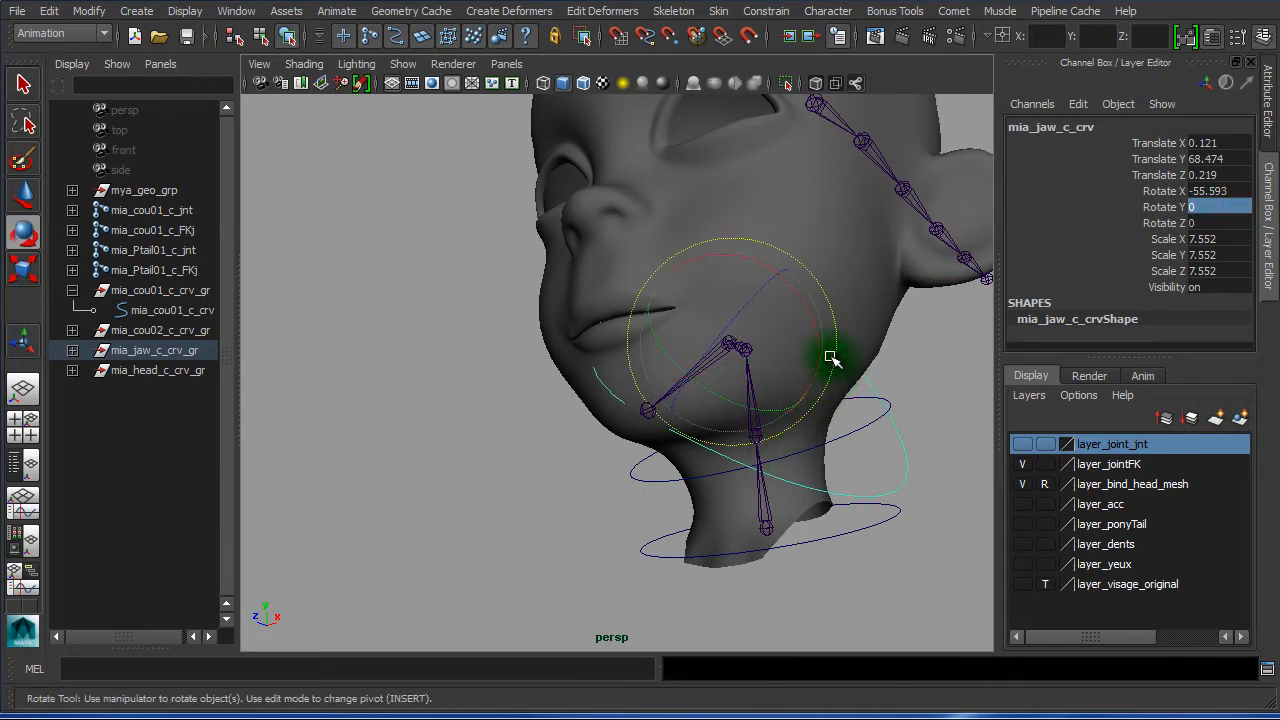
drag(811, 325, 786, 217)
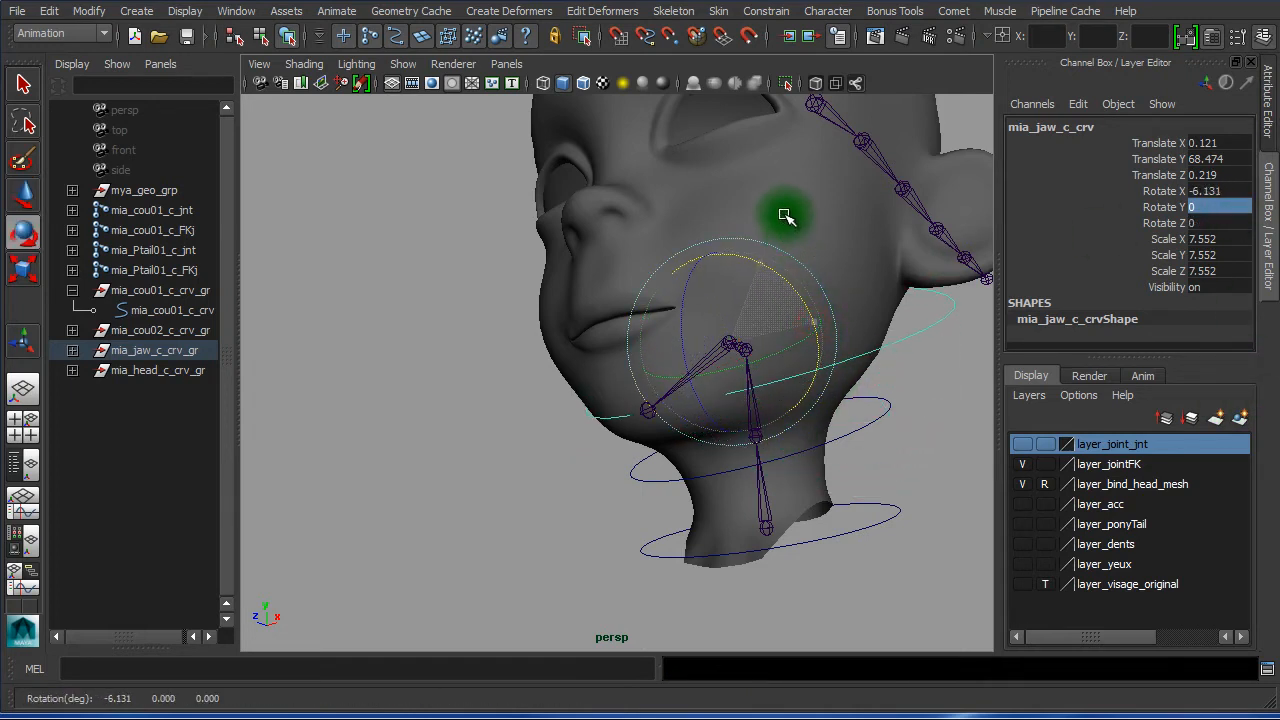
Rotate the jaw control curve mia_jaw_c_crv around the jaw to about Rotate X -129, Y 86 and Z -129
mouse_move(763, 380)
alt+mouse_down()
mouse_move(623, 391)
mouse_move(447, 356)
mouse_move(517, 289)
mouse_move(557, 300)
mouse_move(543, 305)
alt+mouse_up()
key(4)
drag(434, 232, 328, 383)
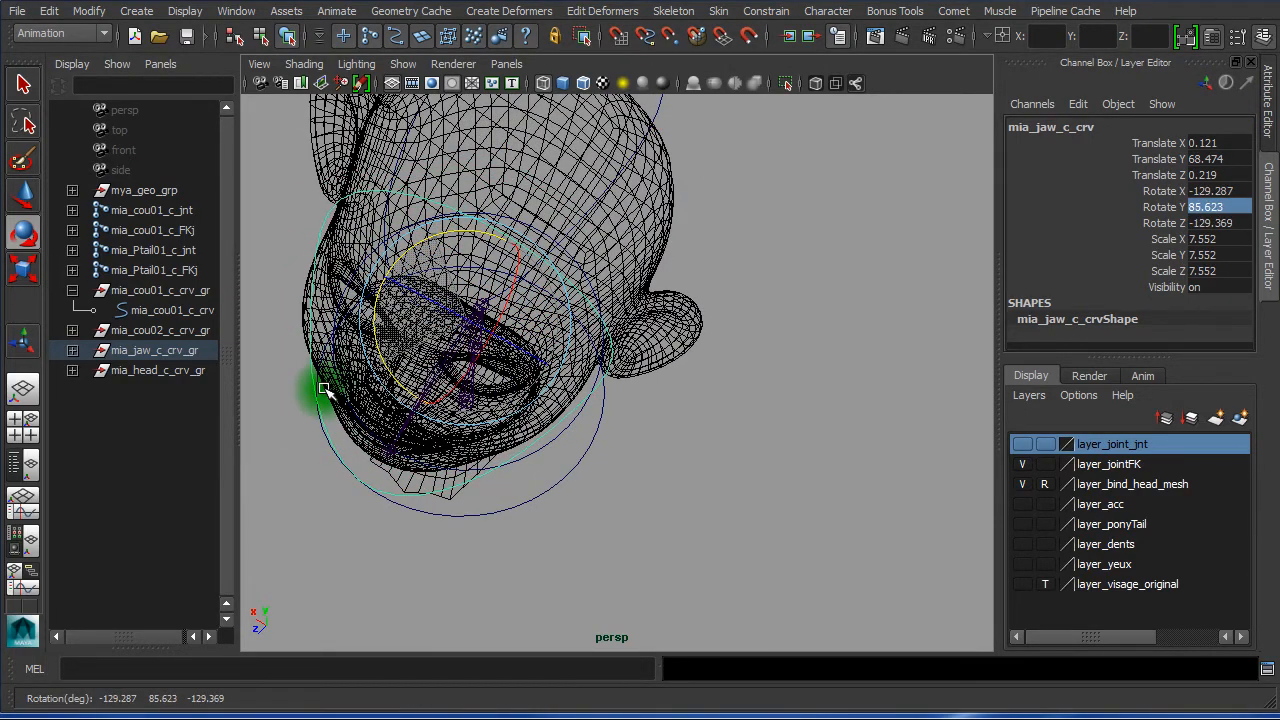
alt+drag(414, 400, 590, 500)
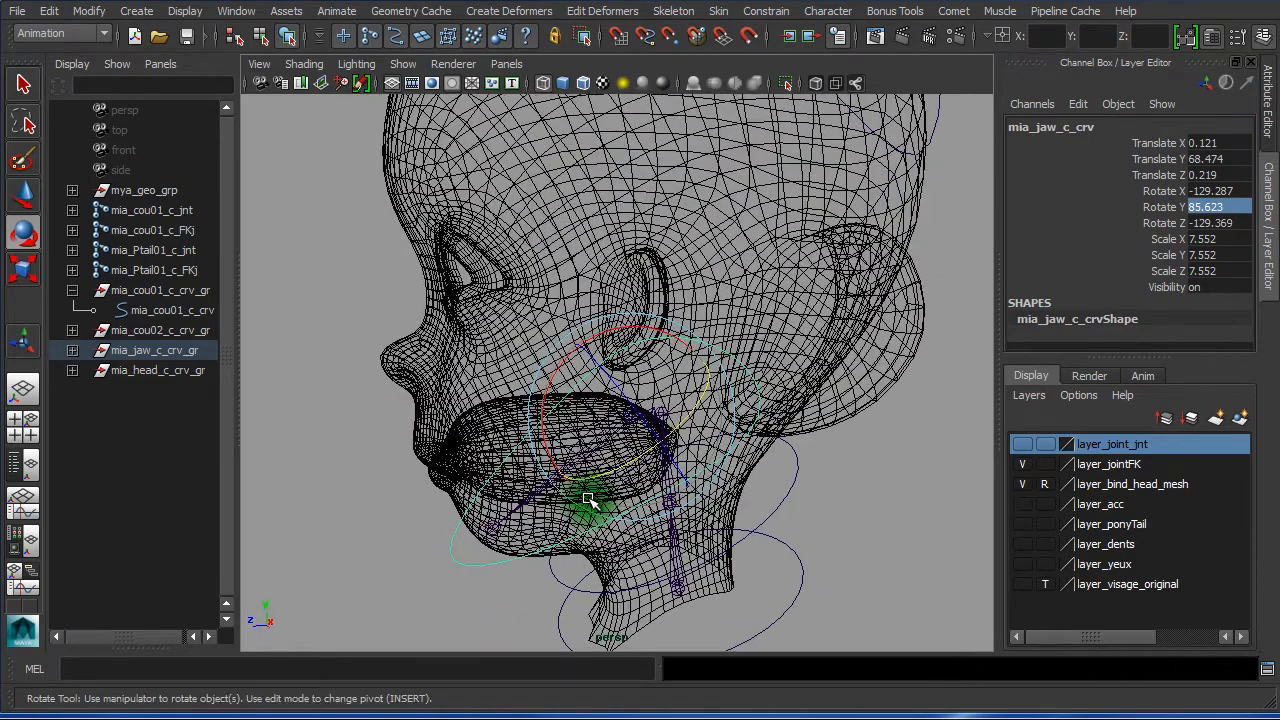
key(5)
alt+right_drag(720, 530, 640, 515)
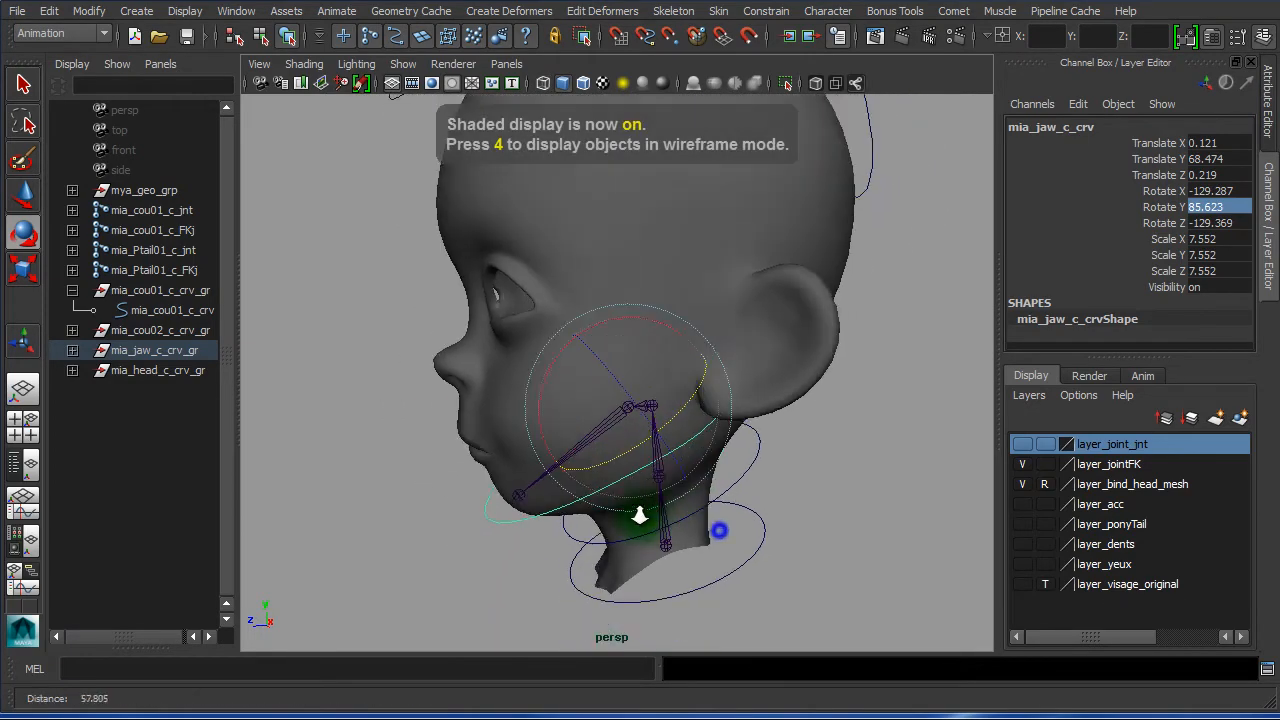
Fine-tune the tilt of mia_jaw_c_crv along the jaw joint in the side view, to about Rotate X -132
alt+drag(640, 515, 578, 490)
key(space)
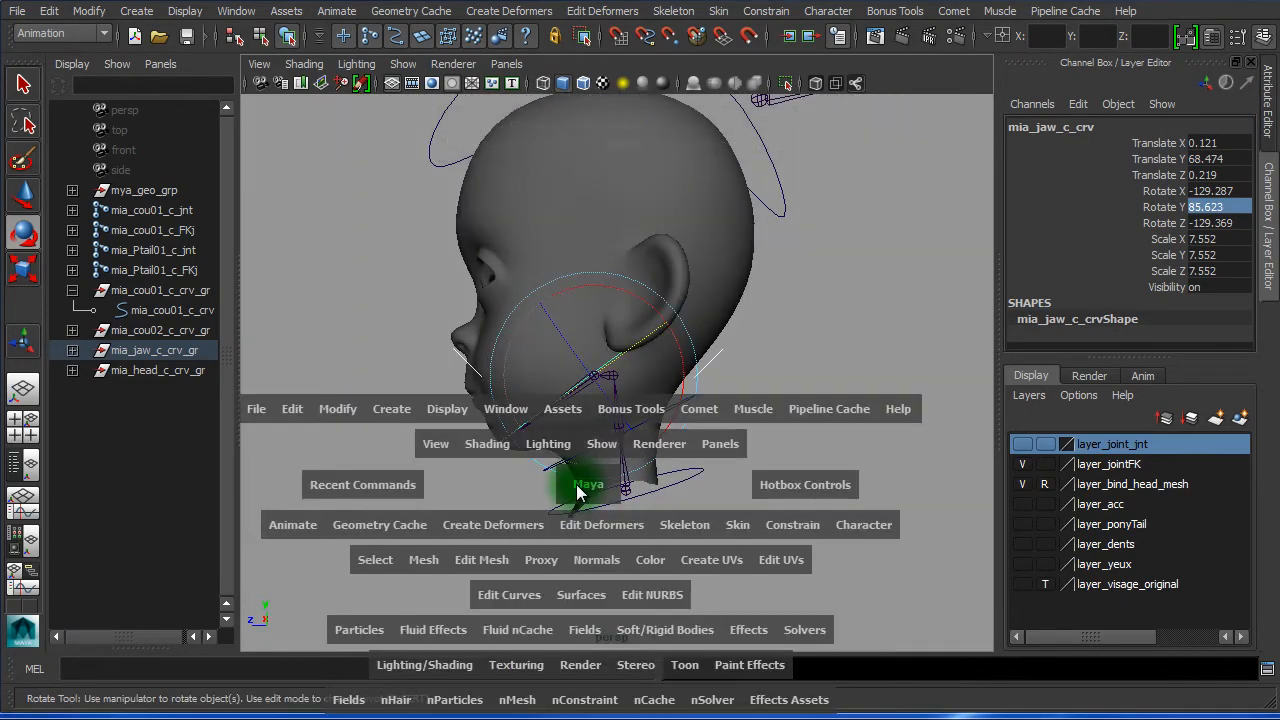
click(27, 468)
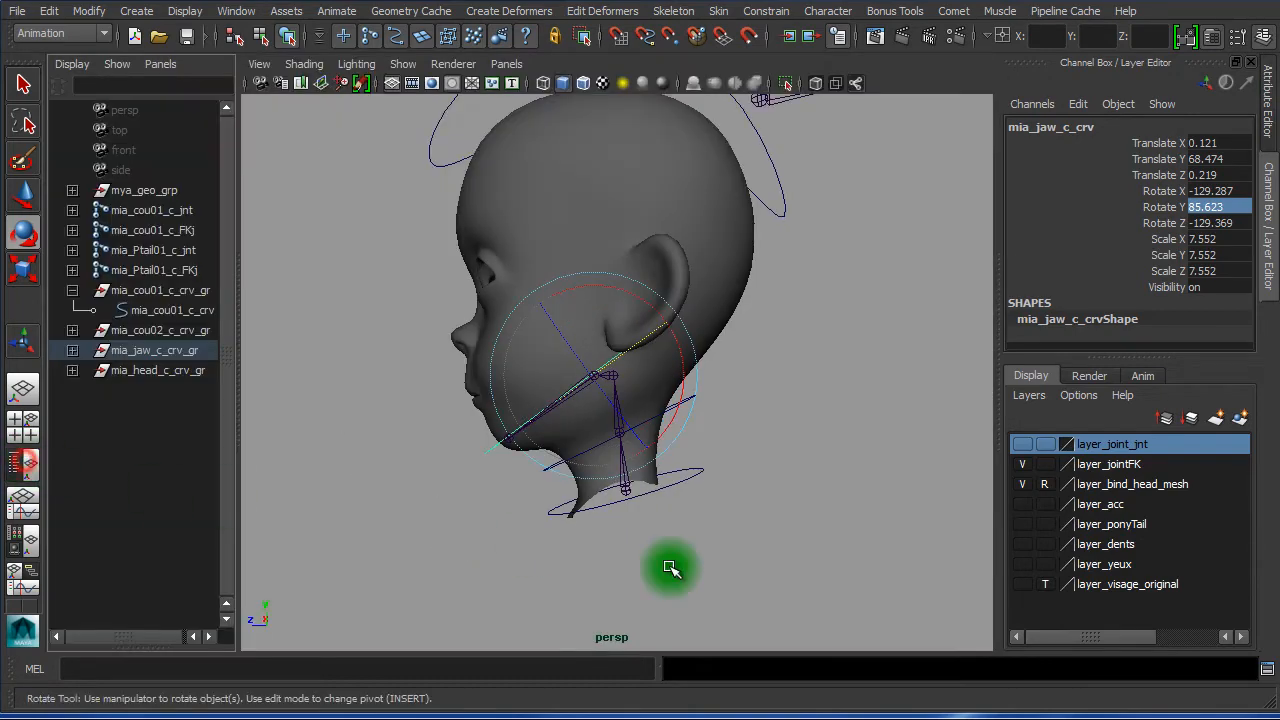
click(23, 423)
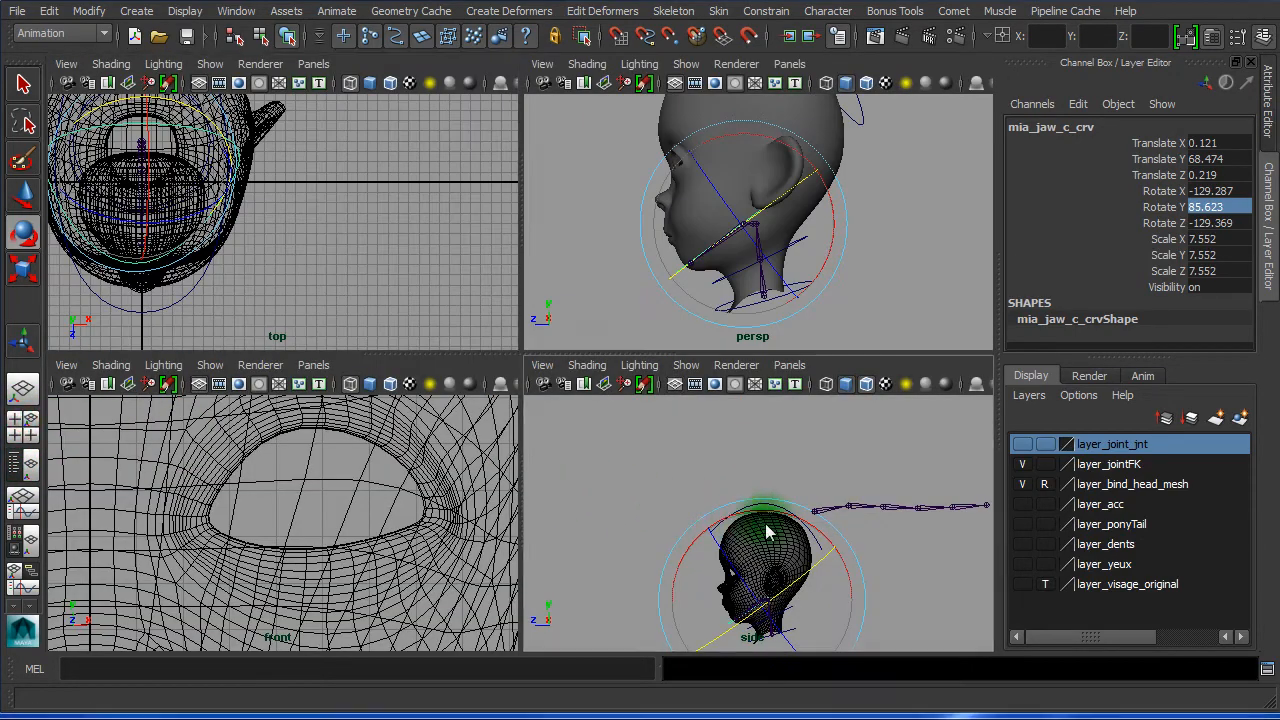
key(space)
alt+right_drag(286, 514, 593, 366)
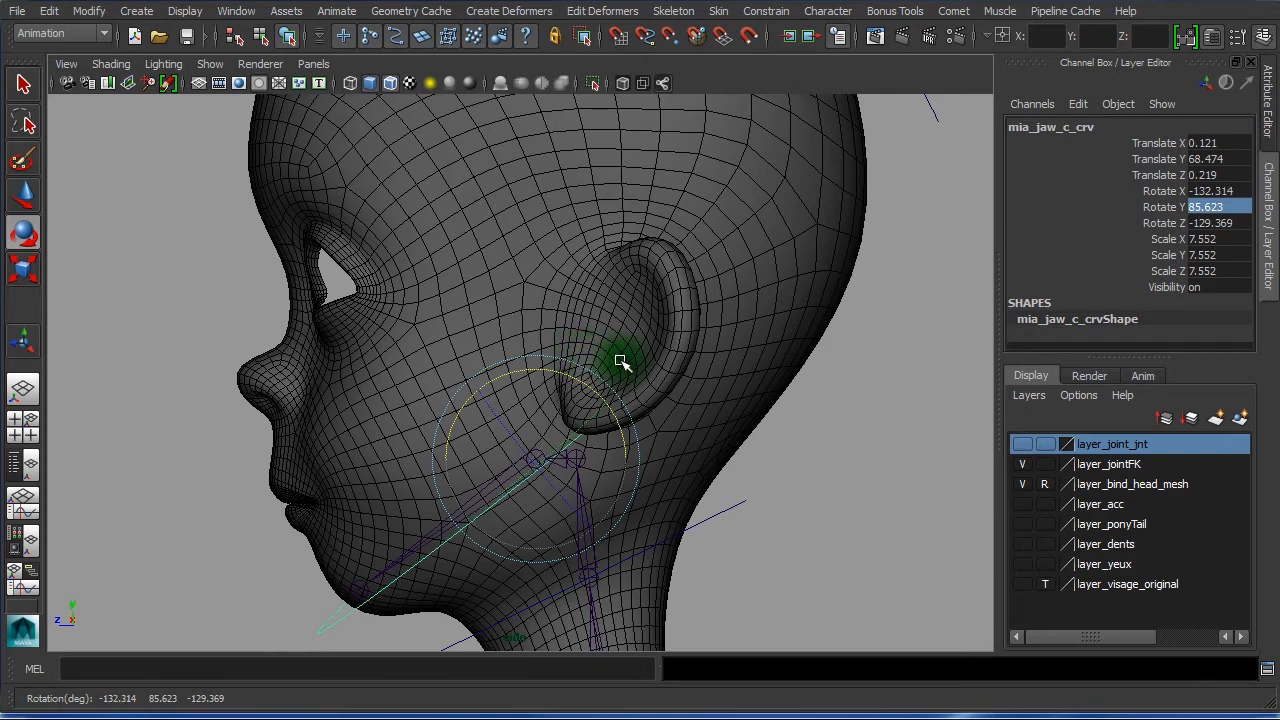
key(space)
key(space)
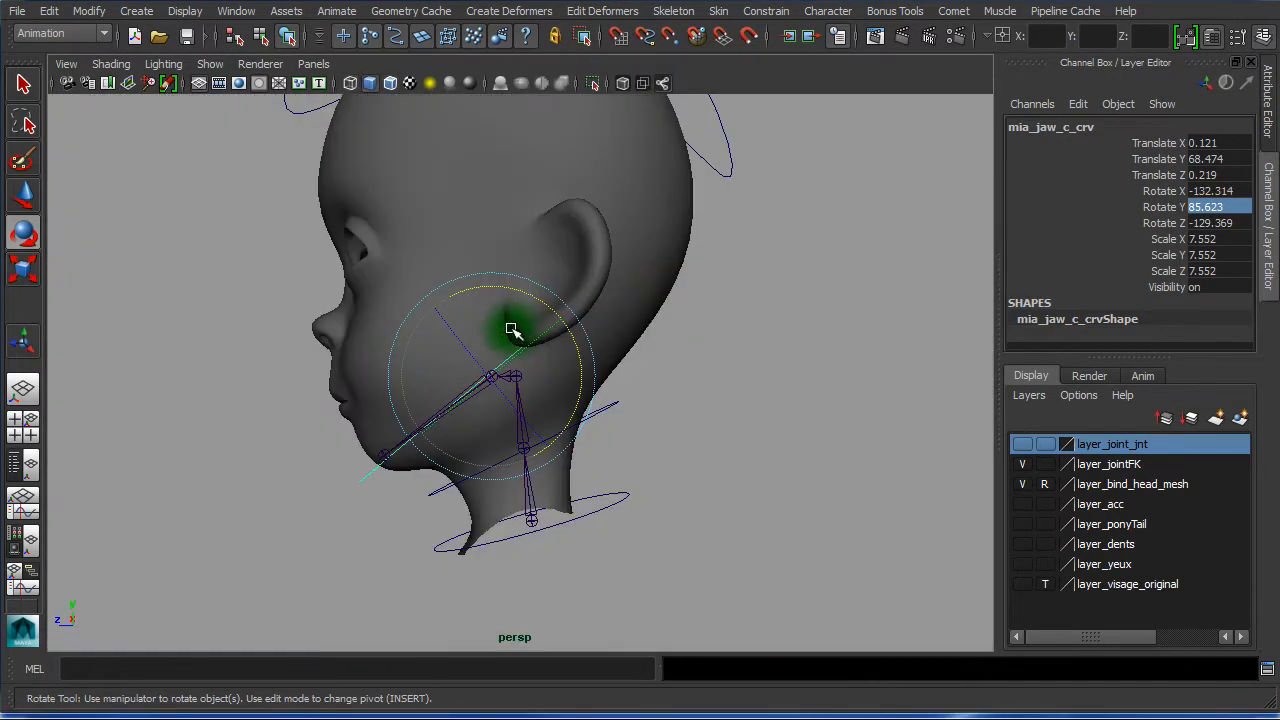
Level the jaw control curve in the front view by rotating it to about Rotate X -211, Y 87 and Z -208
alt+drag(514, 331, 587, 357)
alt+right_drag(571, 363, 706, 374)
key(w)
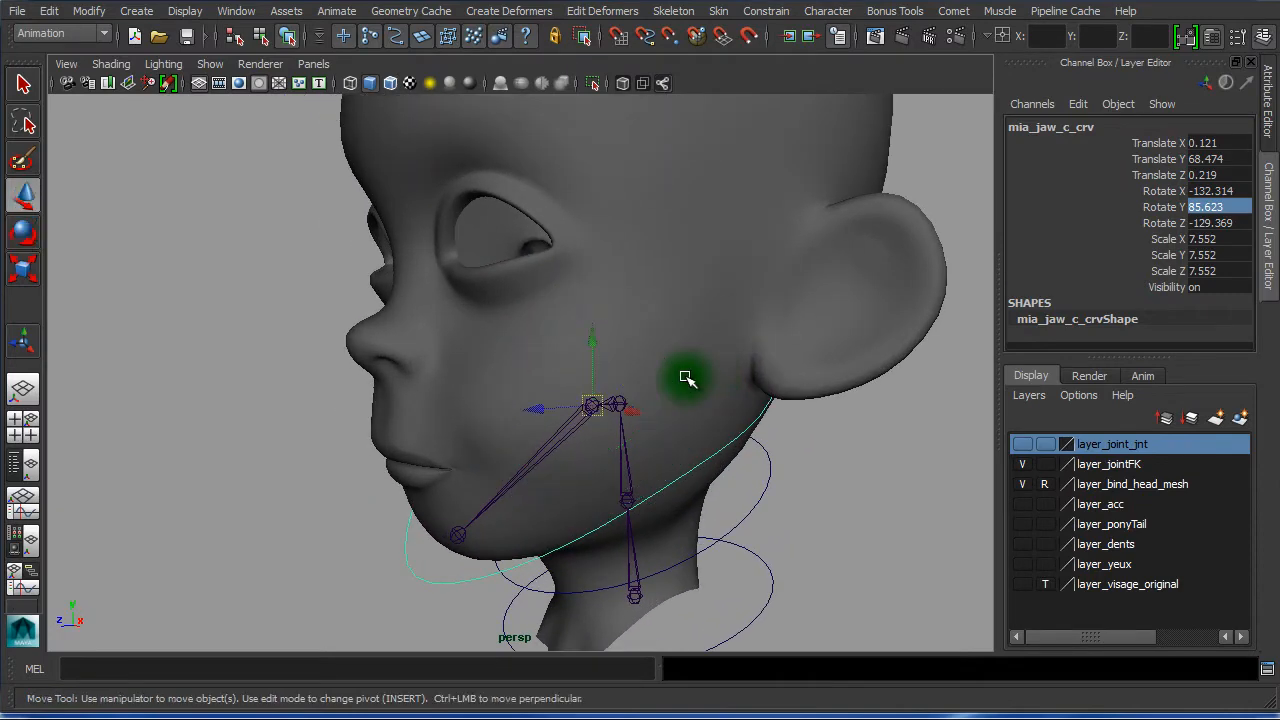
alt+drag(737, 503, 815, 417)
click(23, 418)
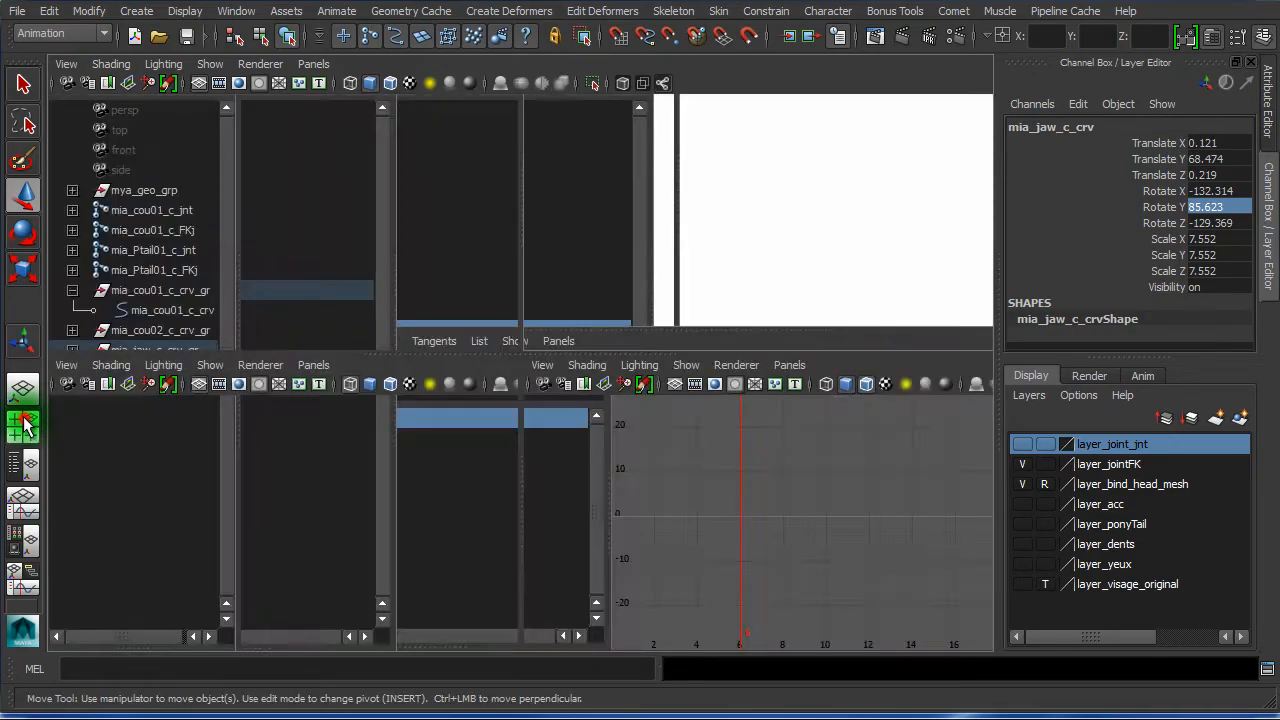
key(space)
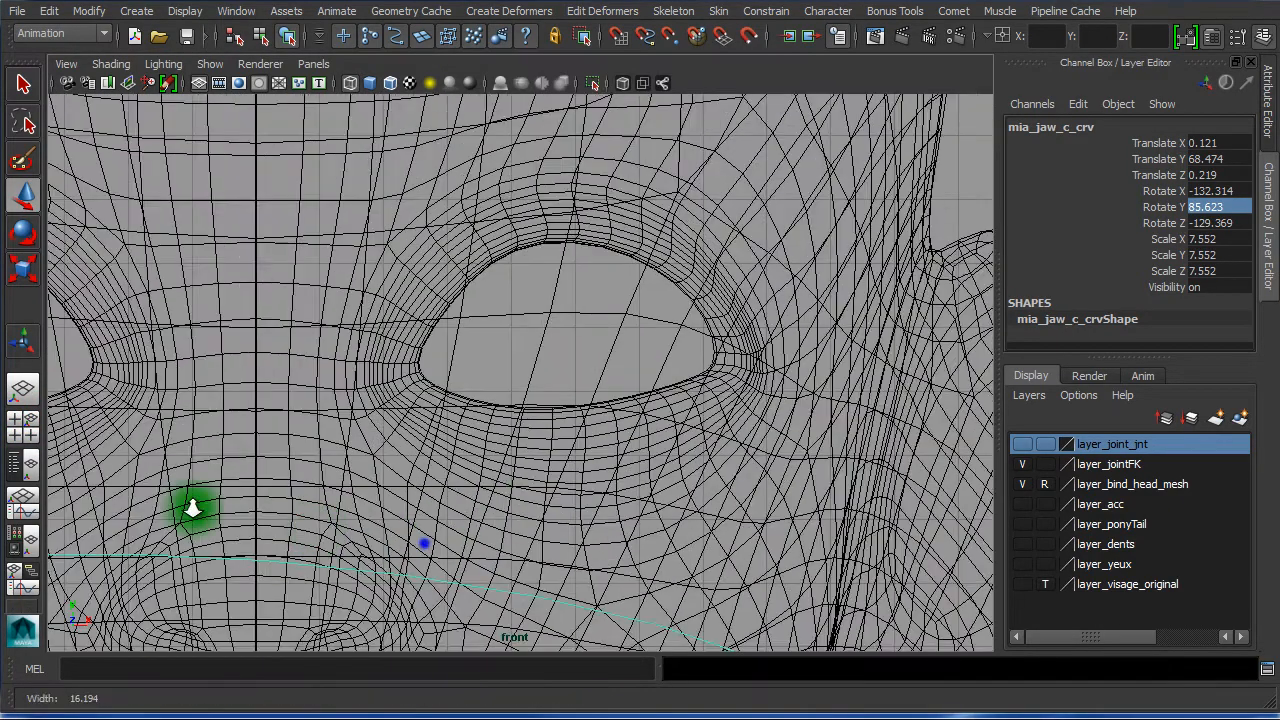
scroll(189, 509, down, 5)
scroll(217, 500, down, 3)
scroll(355, 508, down, 2)
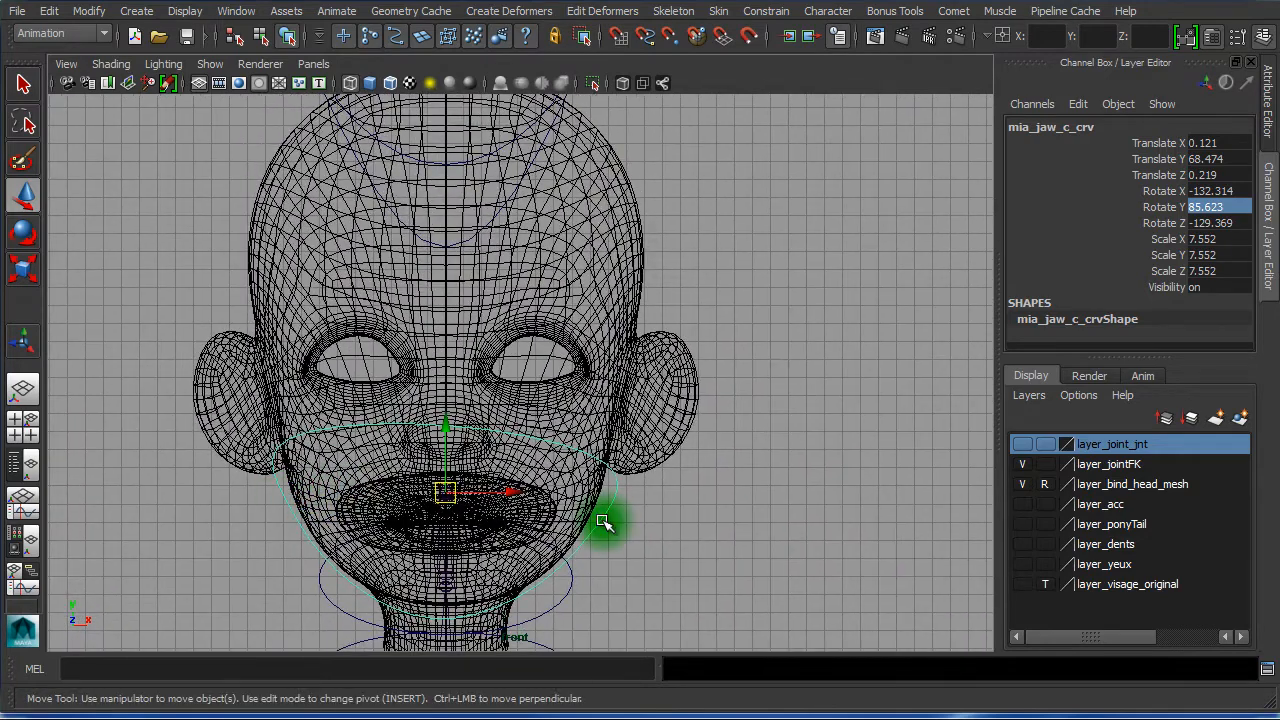
key(e)
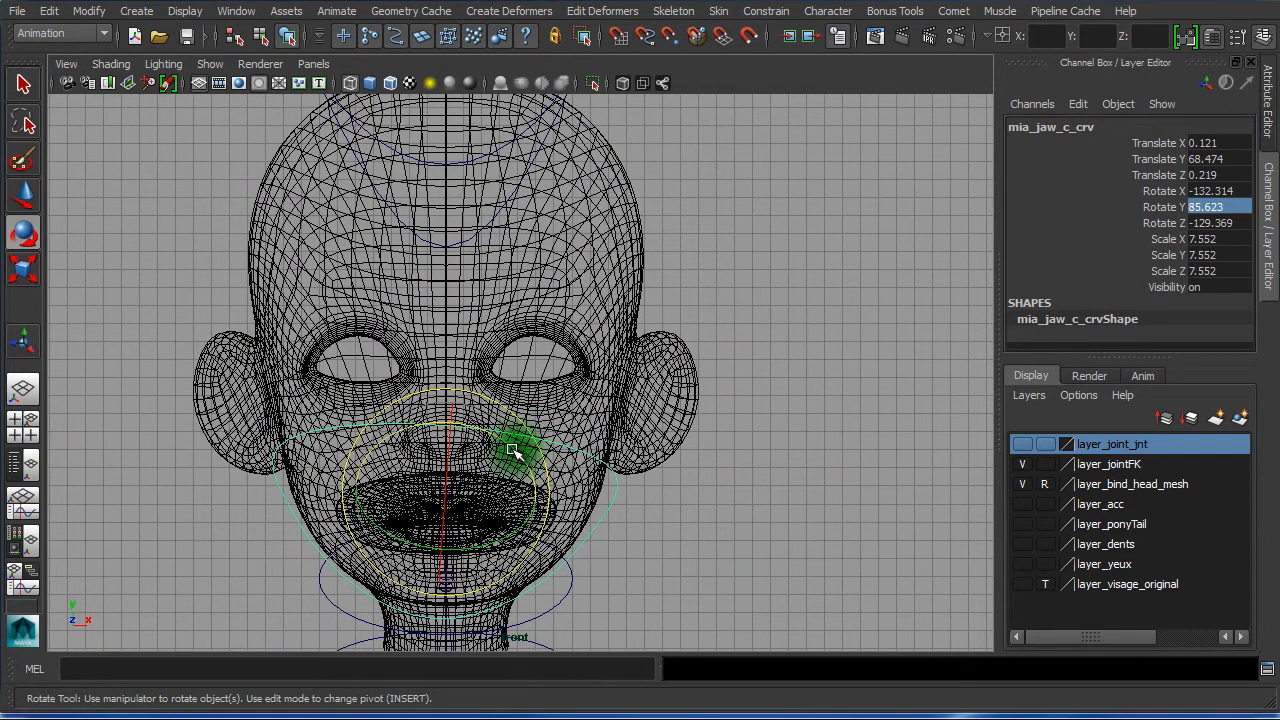
drag(510, 449, 508, 446)
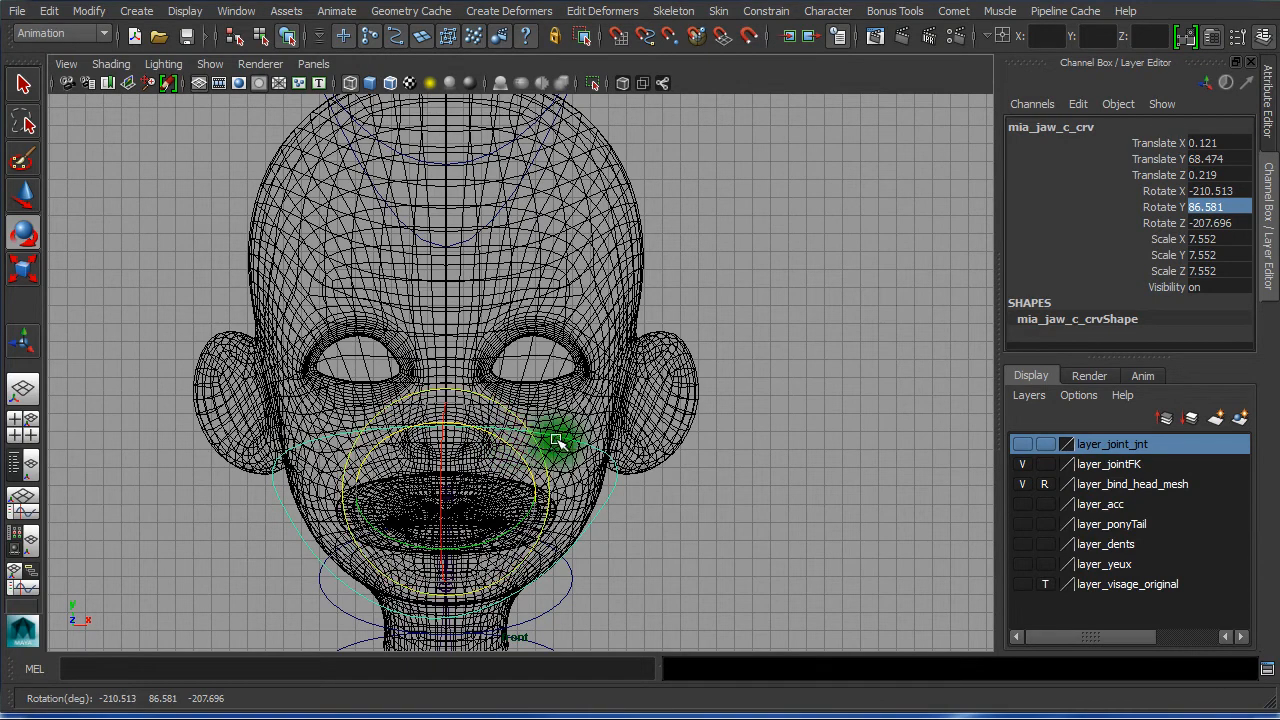
Freeze the transformations of the jaw control curve mia_jaw_c_crv
key(space)
key(space)
alt+drag(600, 388, 427, 428)
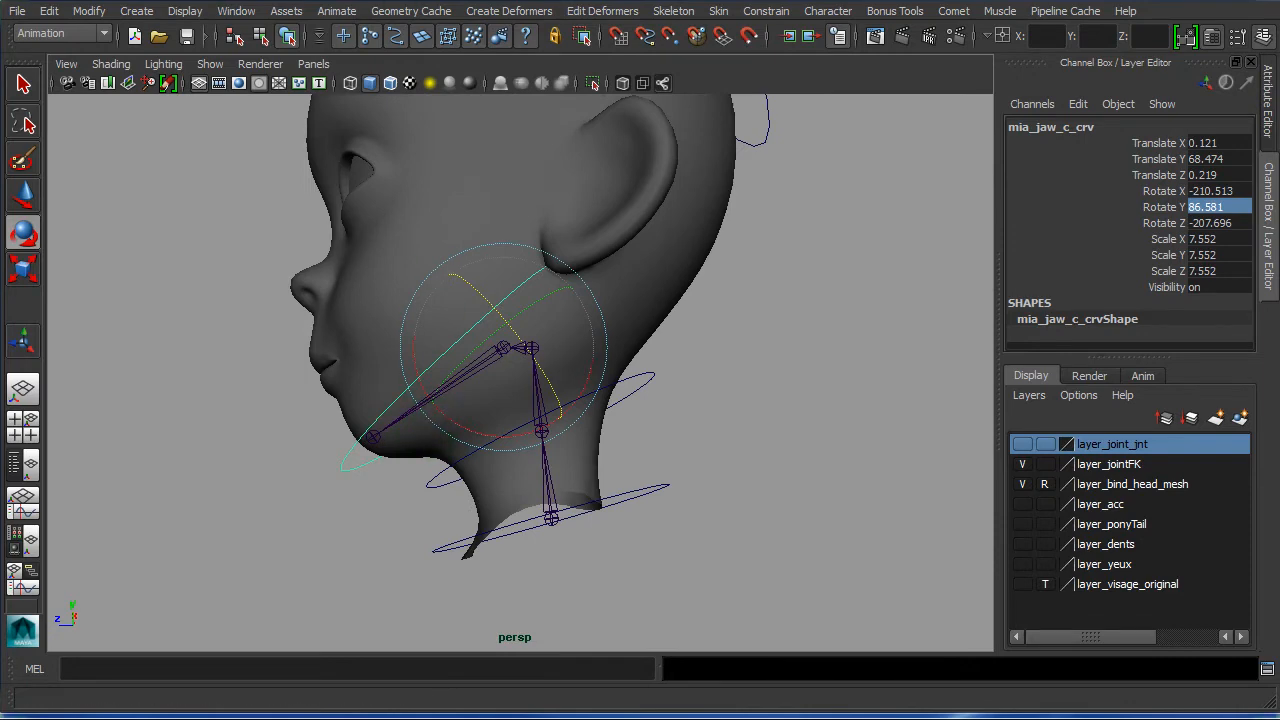
click(89, 11)
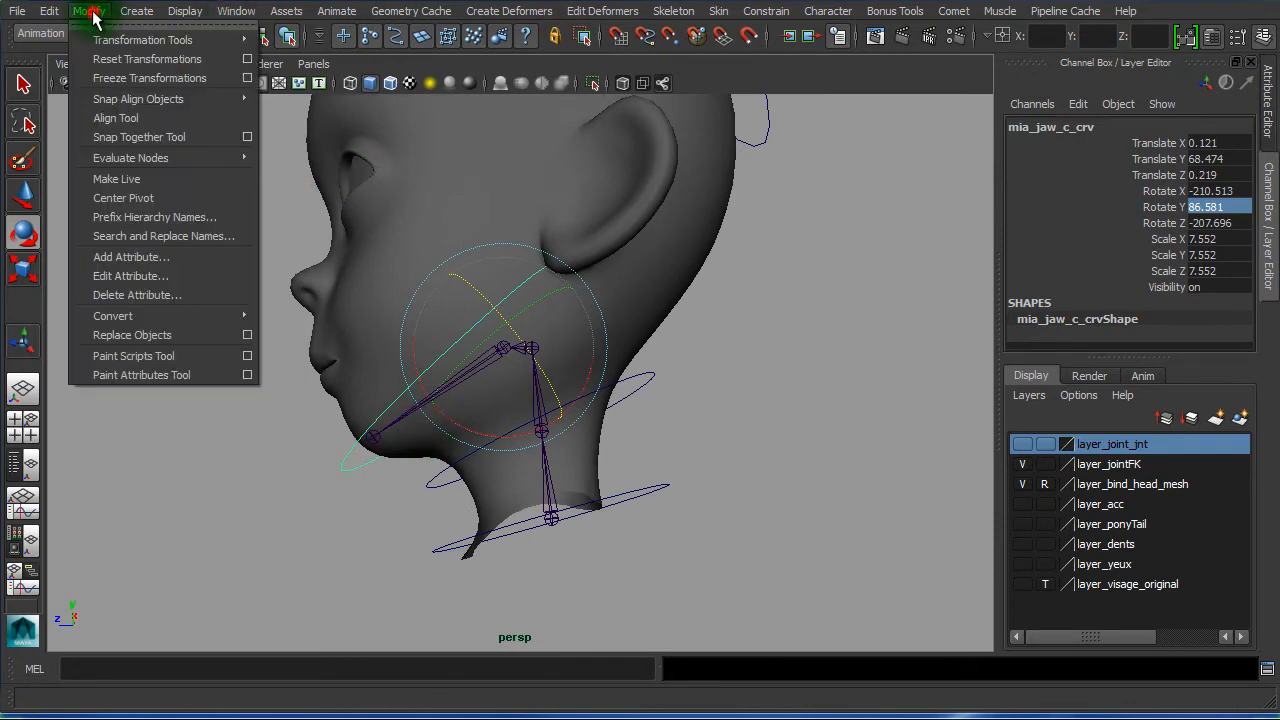
click(129, 80)
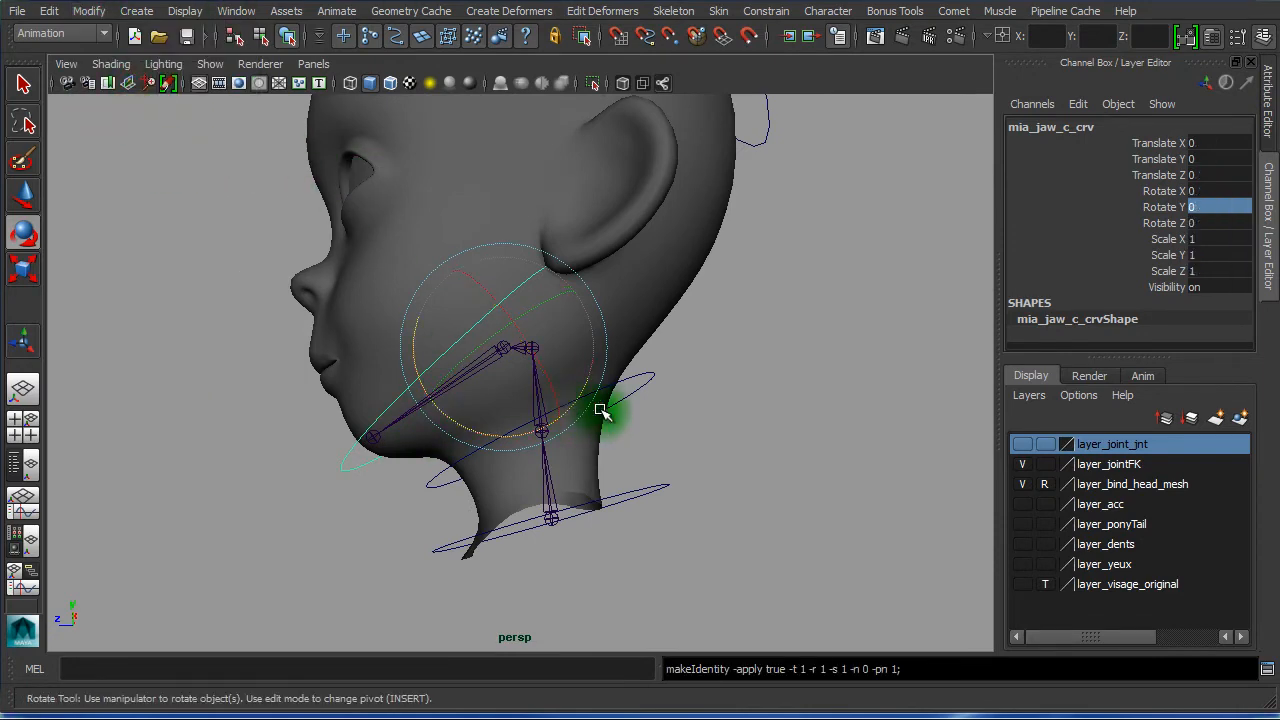
Orient-constrain the jaw joint mia_jaw_c_FKj to the control curve mia_jaw_c_crv
scroll(883, 434, up, 5)
click(946, 368)
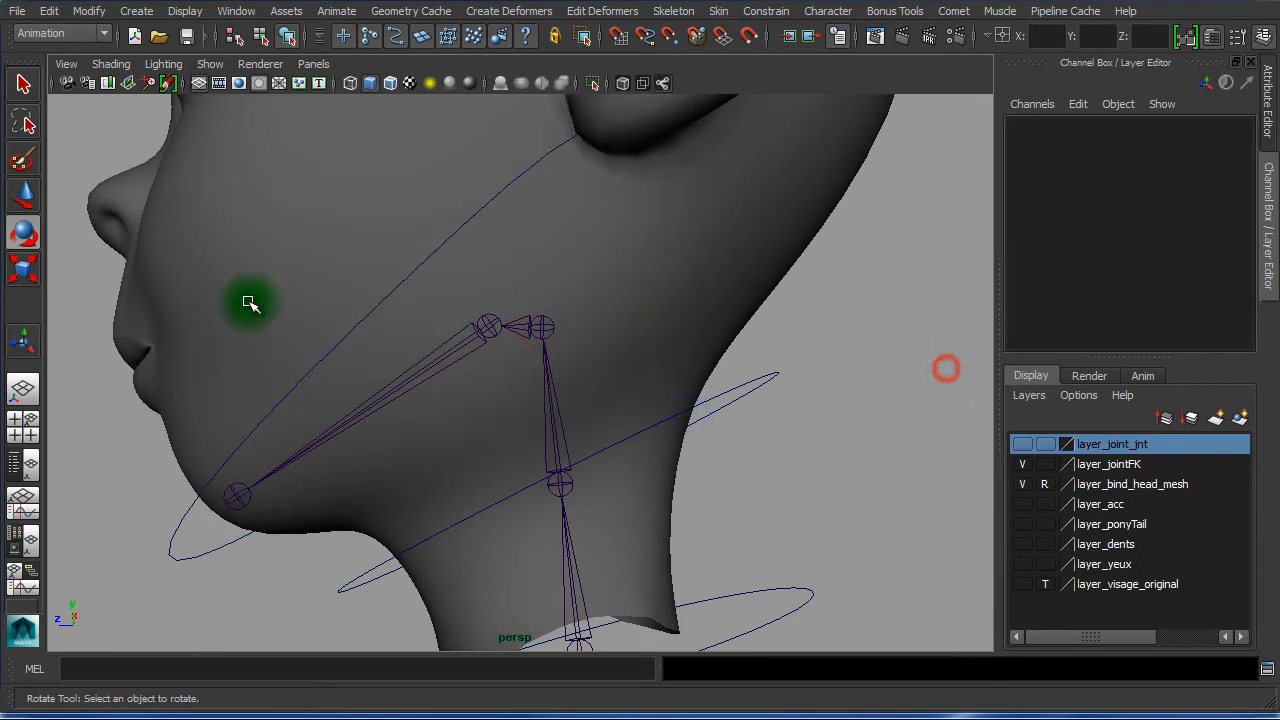
click(362, 314)
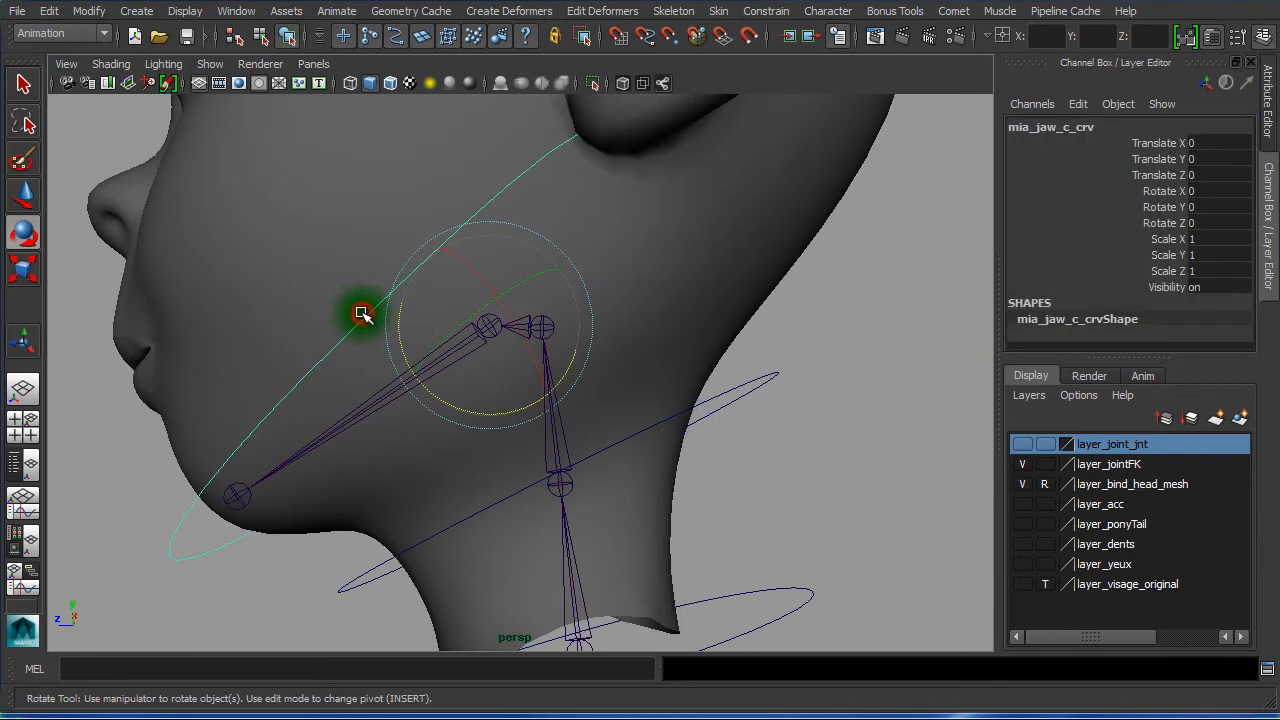
click(357, 410)
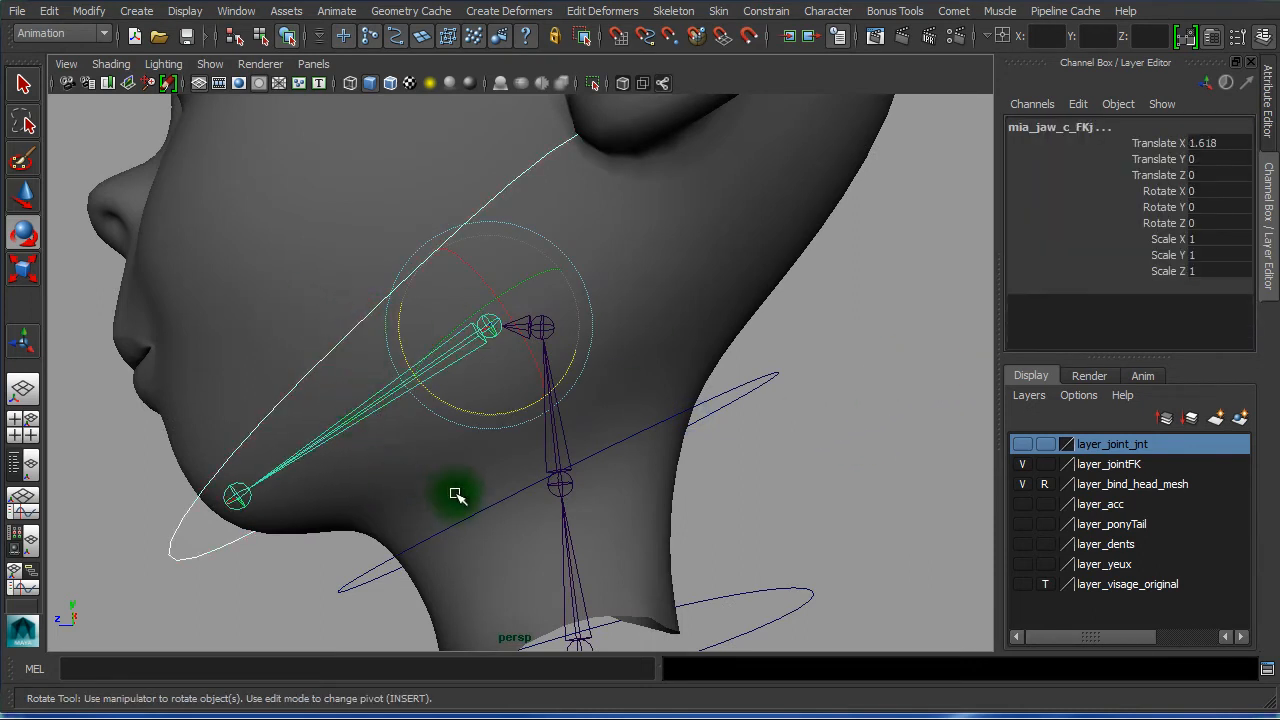
alt+drag(451, 491, 350, 460)
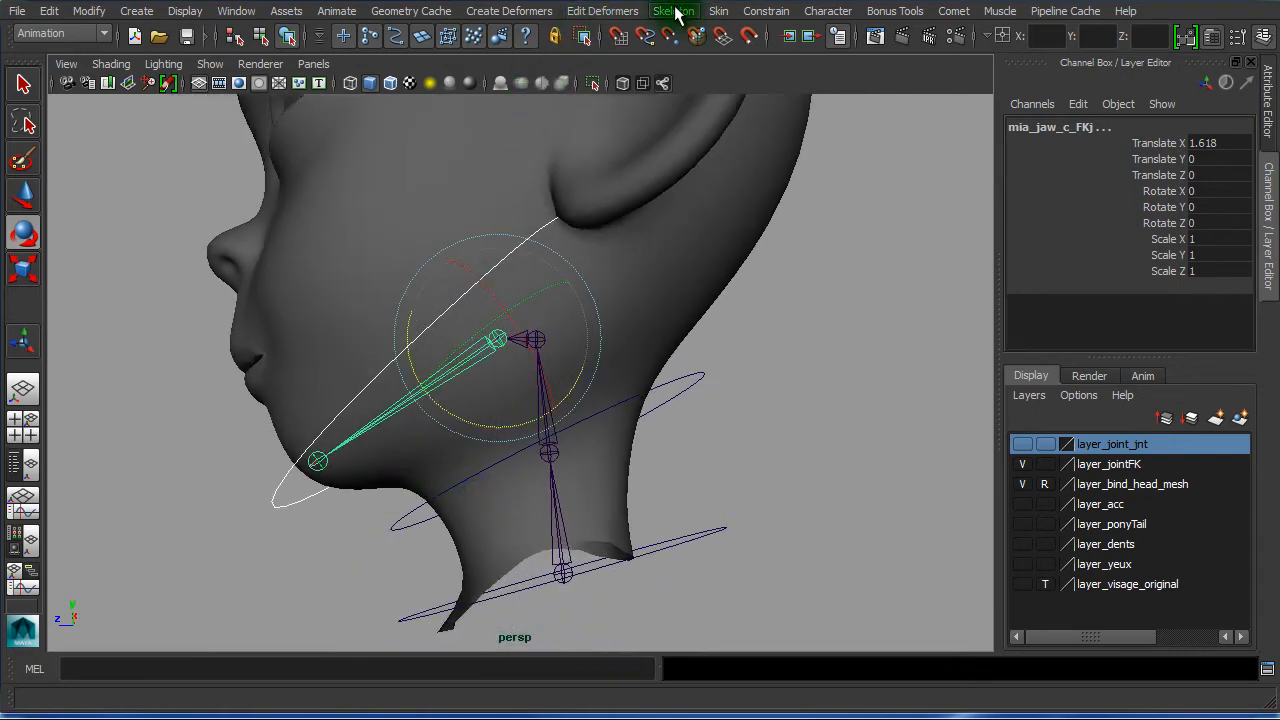
click(764, 11)
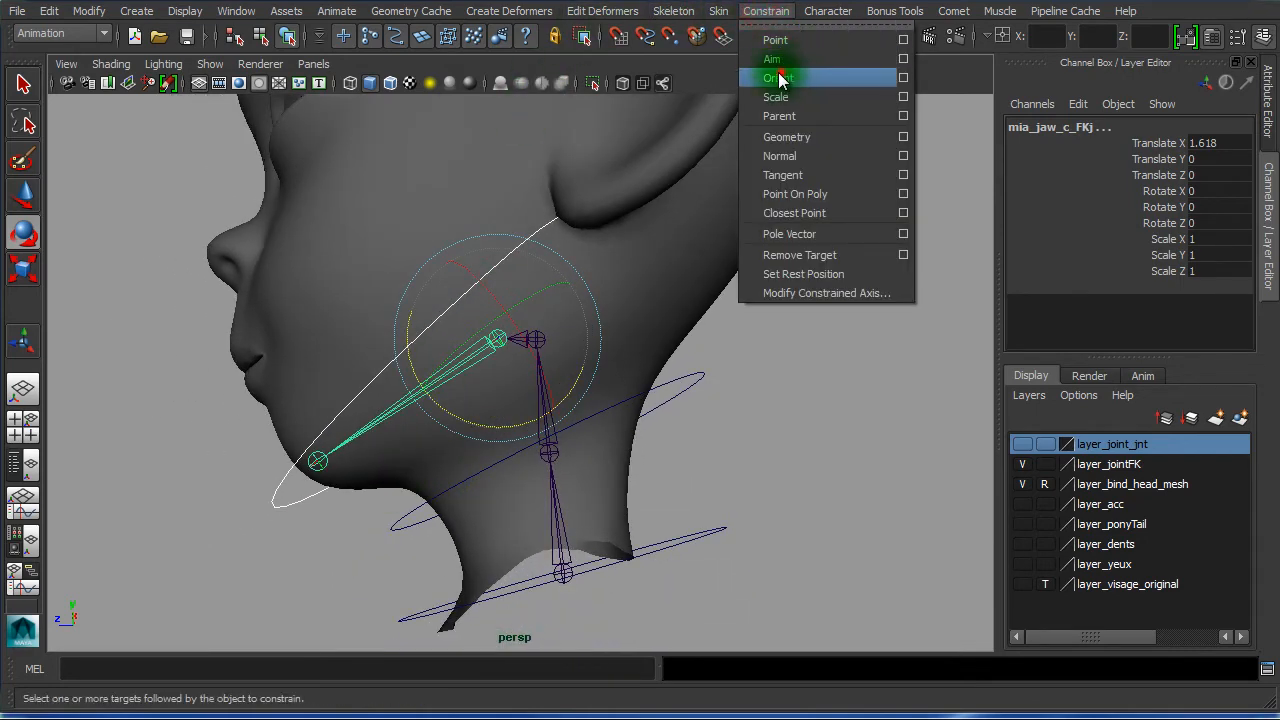
click(779, 80)
Inspect the rotation channels of the constrained jaw joint mia_jaw_c_FKj, and clear the selection
key(e)
click(866, 309)
click(477, 363)
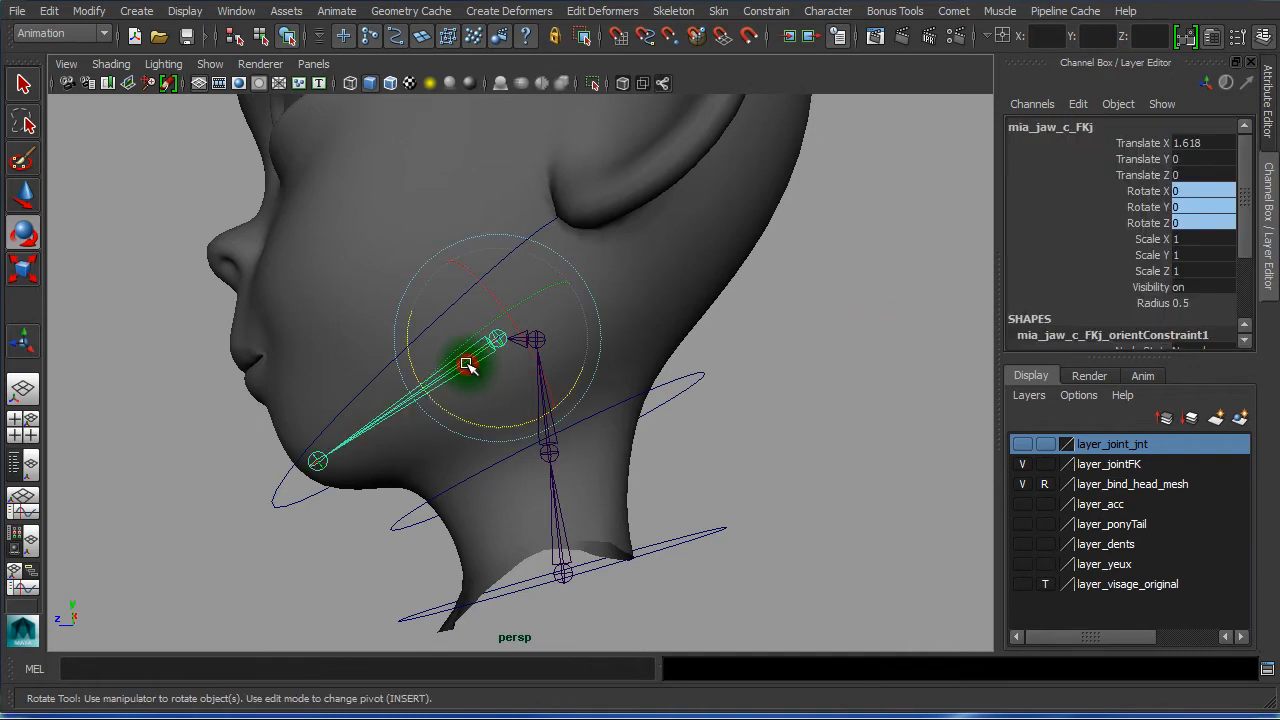
click(766, 287)
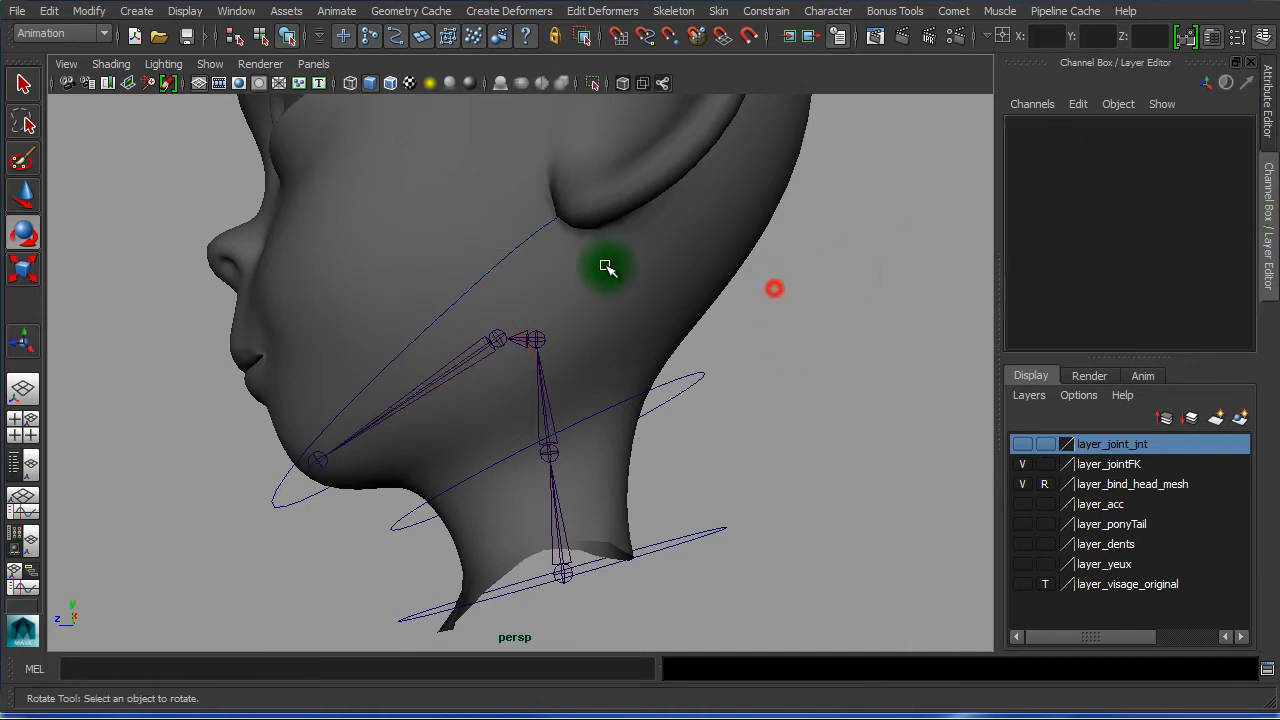
Show the outliner beside the perspective view and collapse the group mia_cou01_c_crv_gr, leaving nothing selected
click(530, 236)
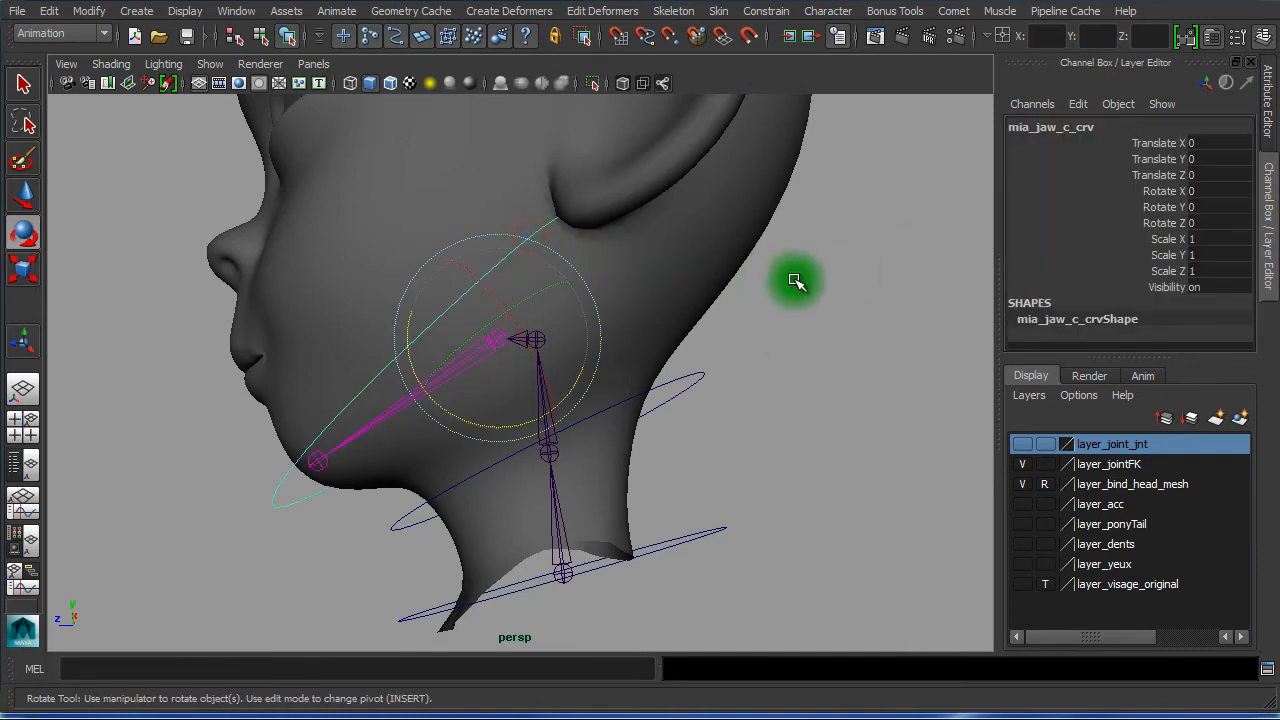
click(801, 278)
click(23, 462)
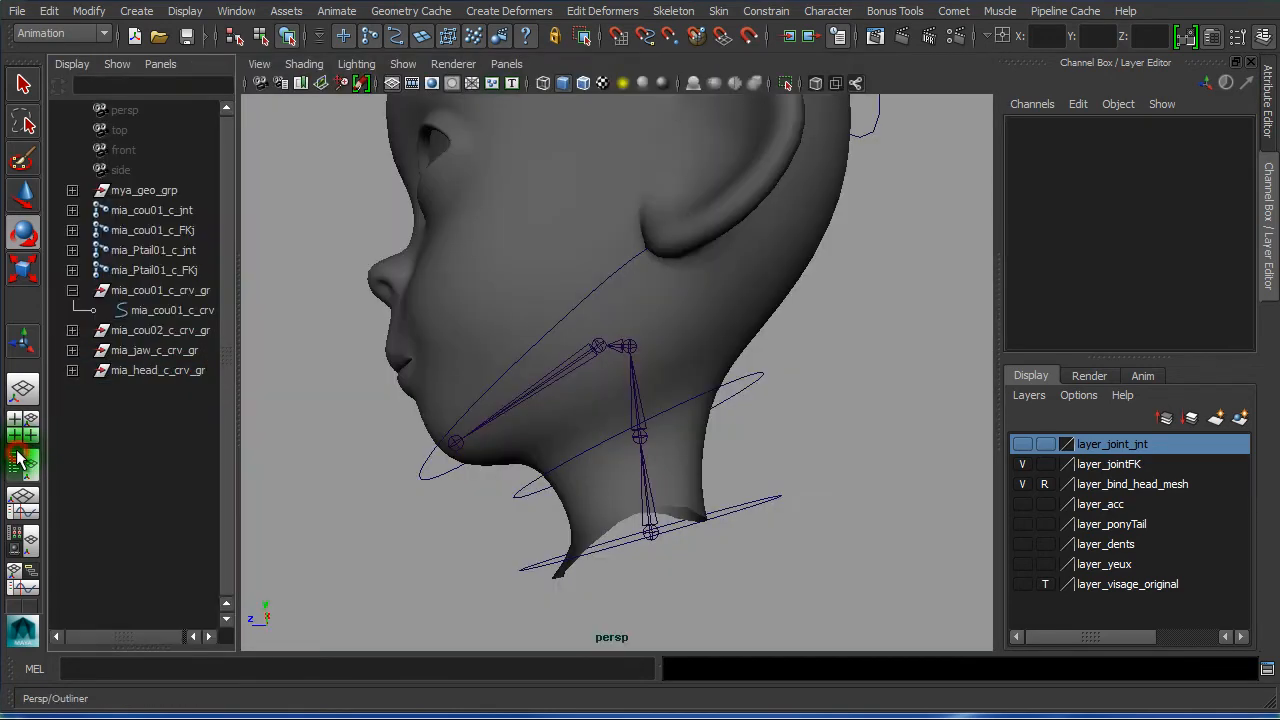
scroll(791, 391, down, 3)
scroll(570, 344, down, 2)
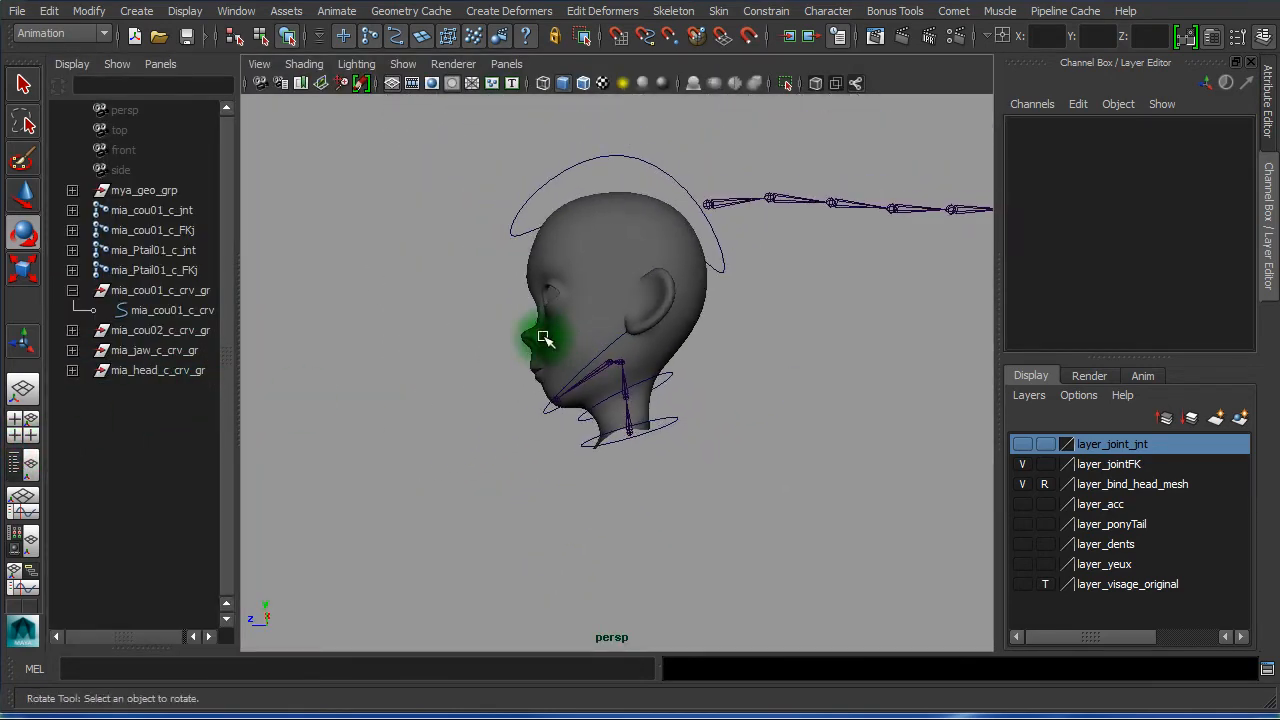
click(71, 290)
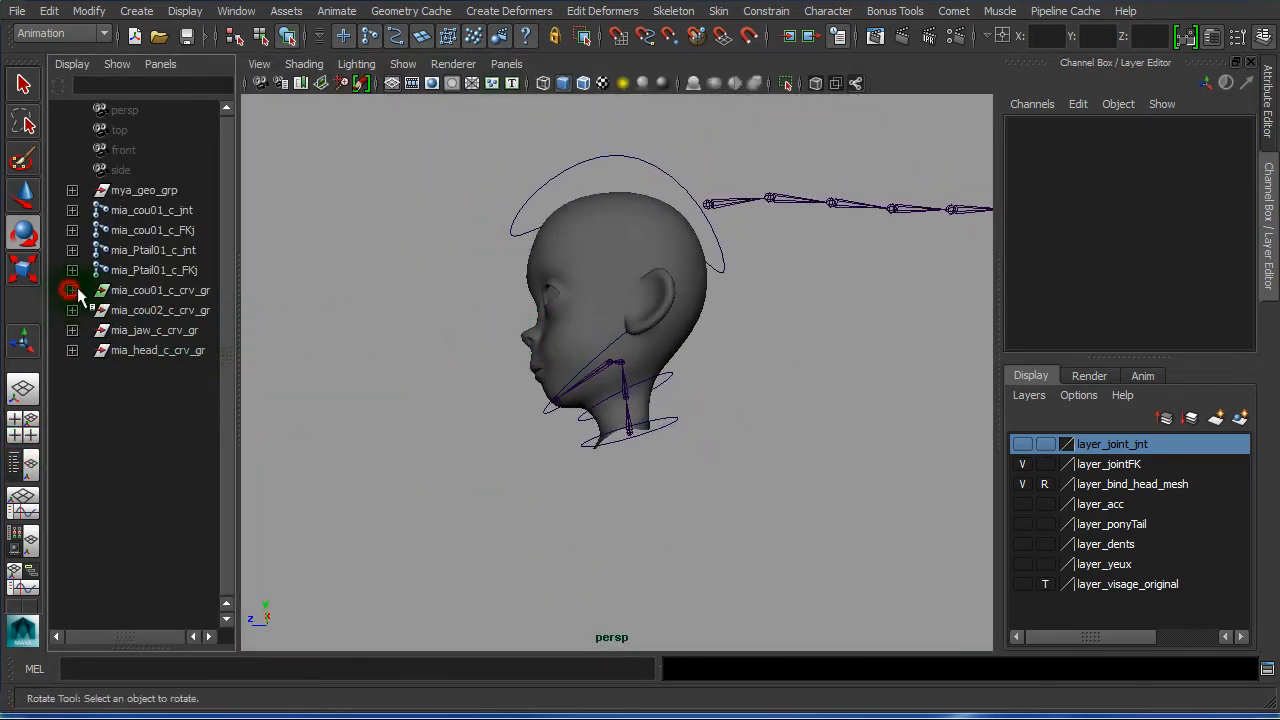
Examine the neck, jaw and head control curve groups and how mia_cou01_c_crv_gr relates to its curve, and clear the selection
click(166, 293)
click(152, 311)
click(140, 330)
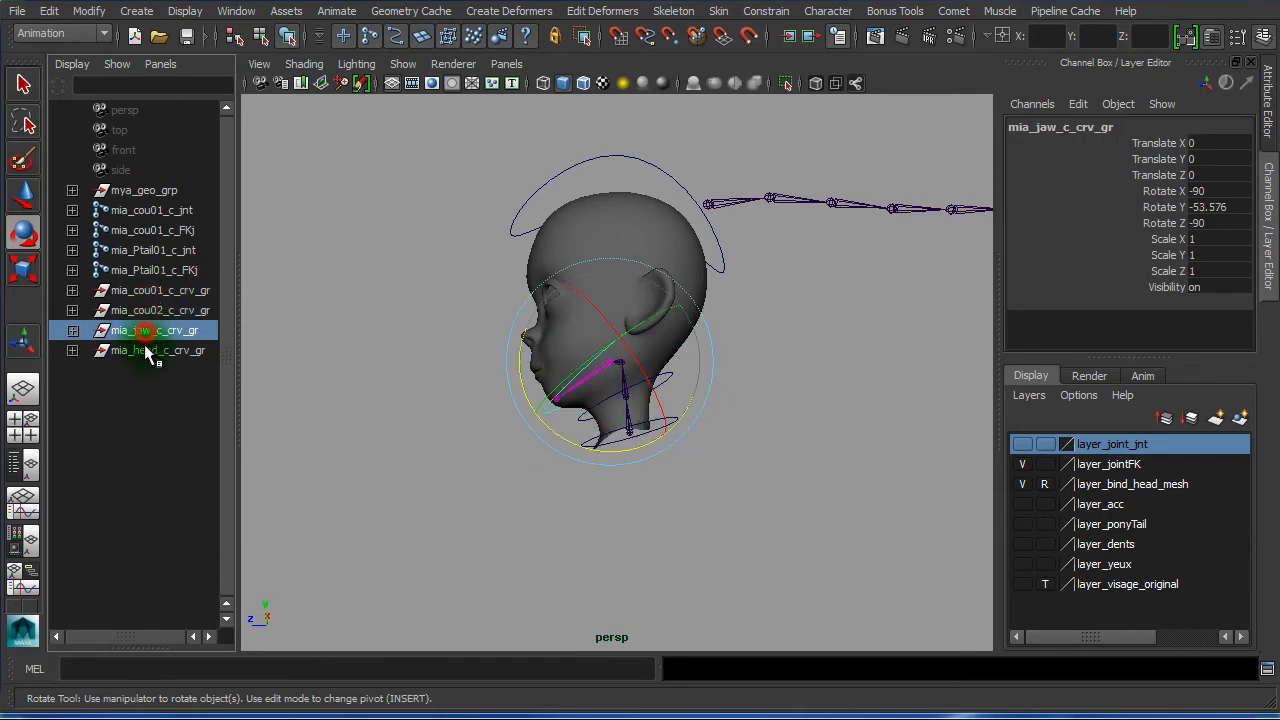
click(145, 350)
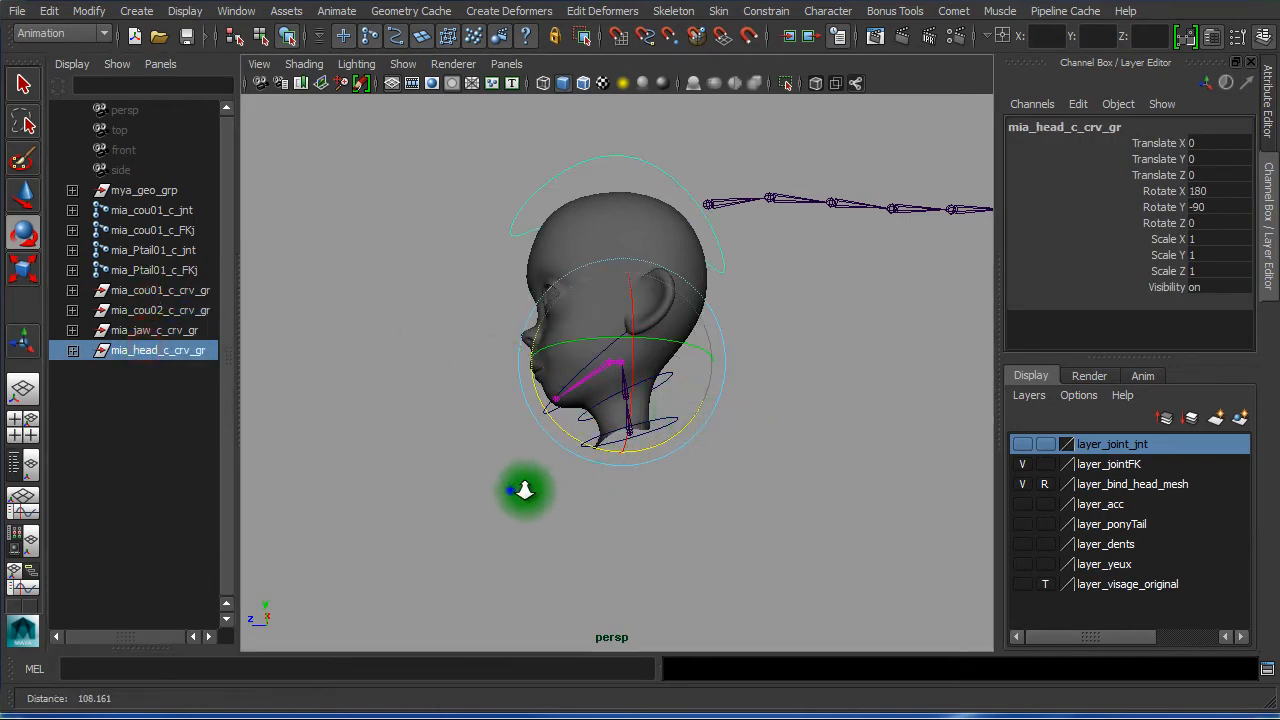
alt+right_drag(526, 491, 872, 506)
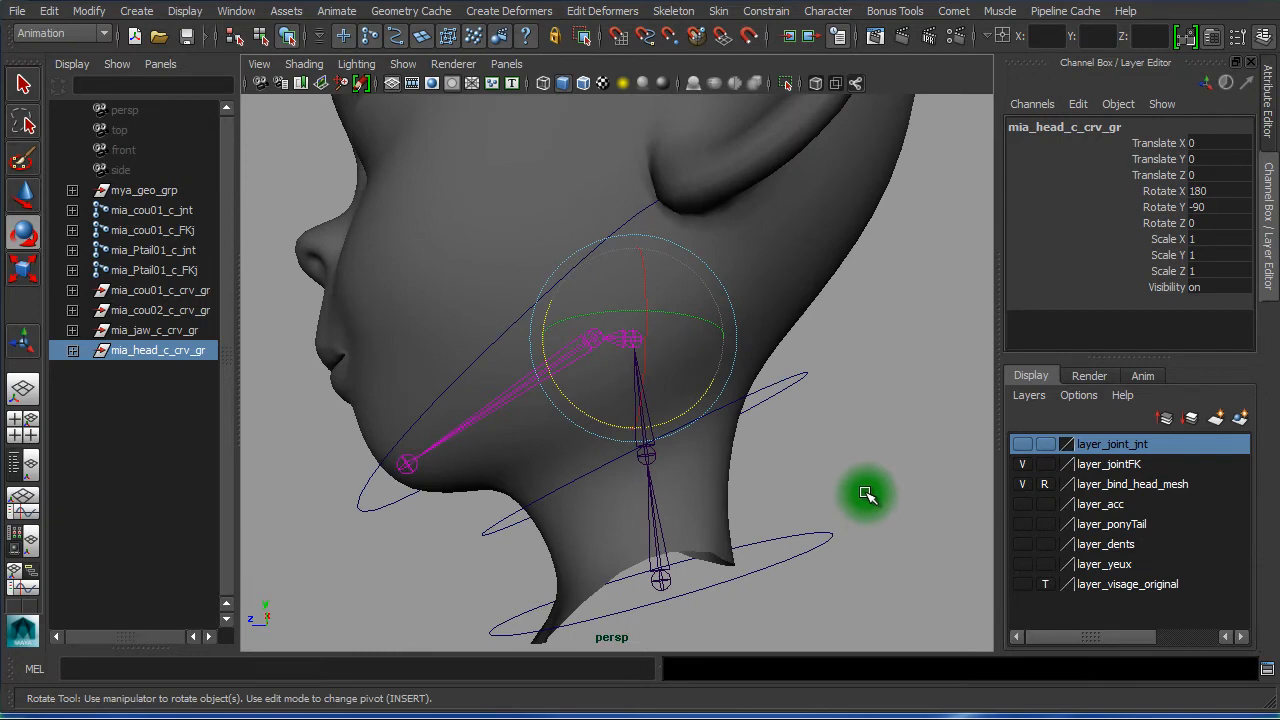
alt+middle_drag(866, 494, 811, 423)
alt+middle_drag(751, 517, 767, 519)
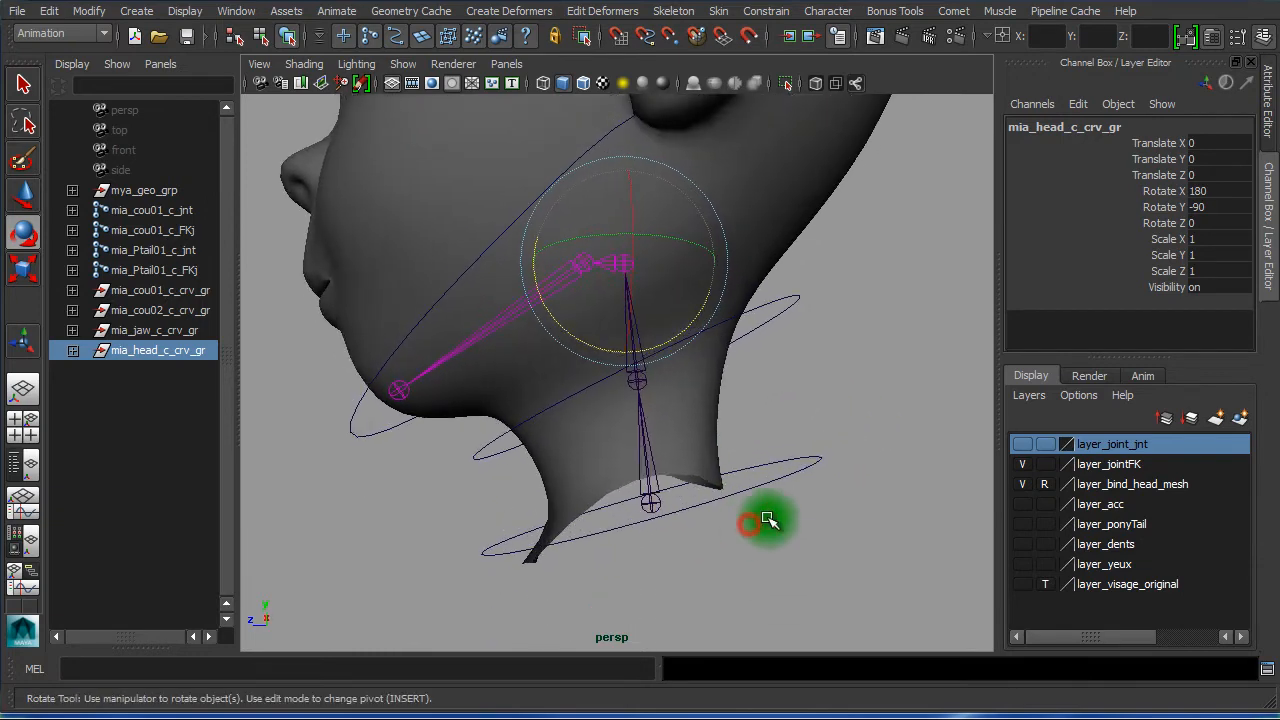
click(803, 462)
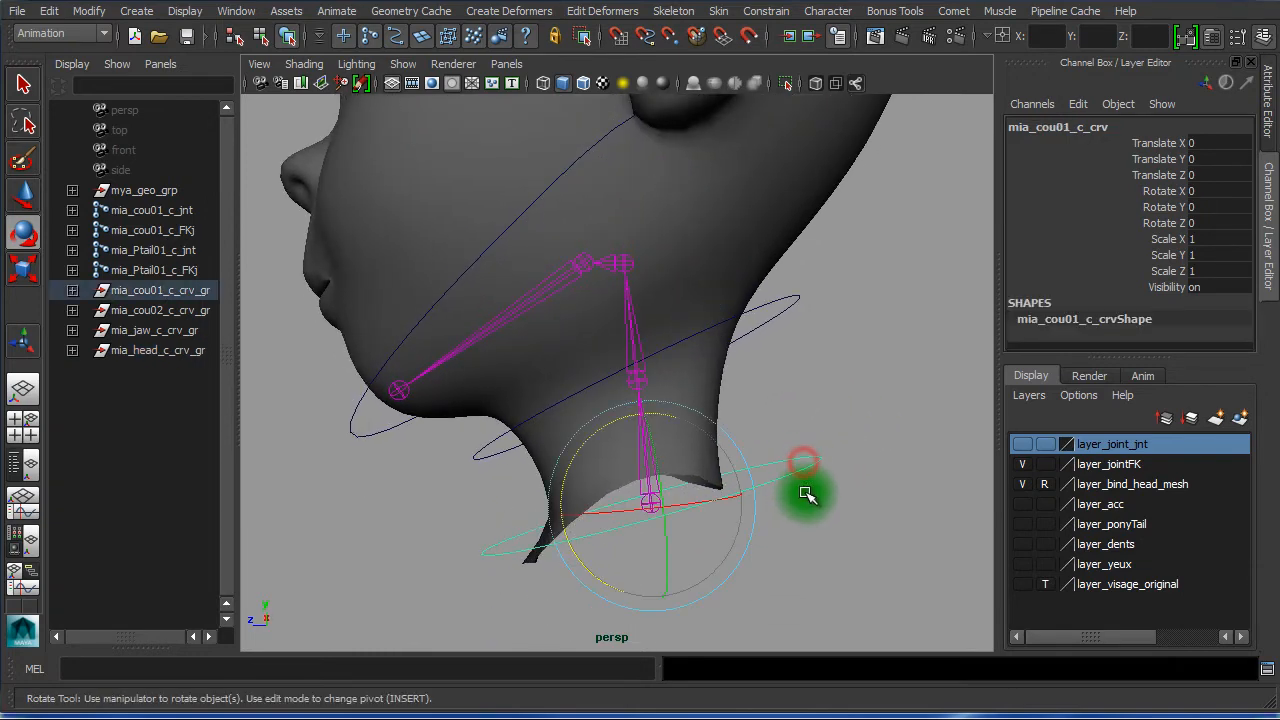
double_click(198, 291)
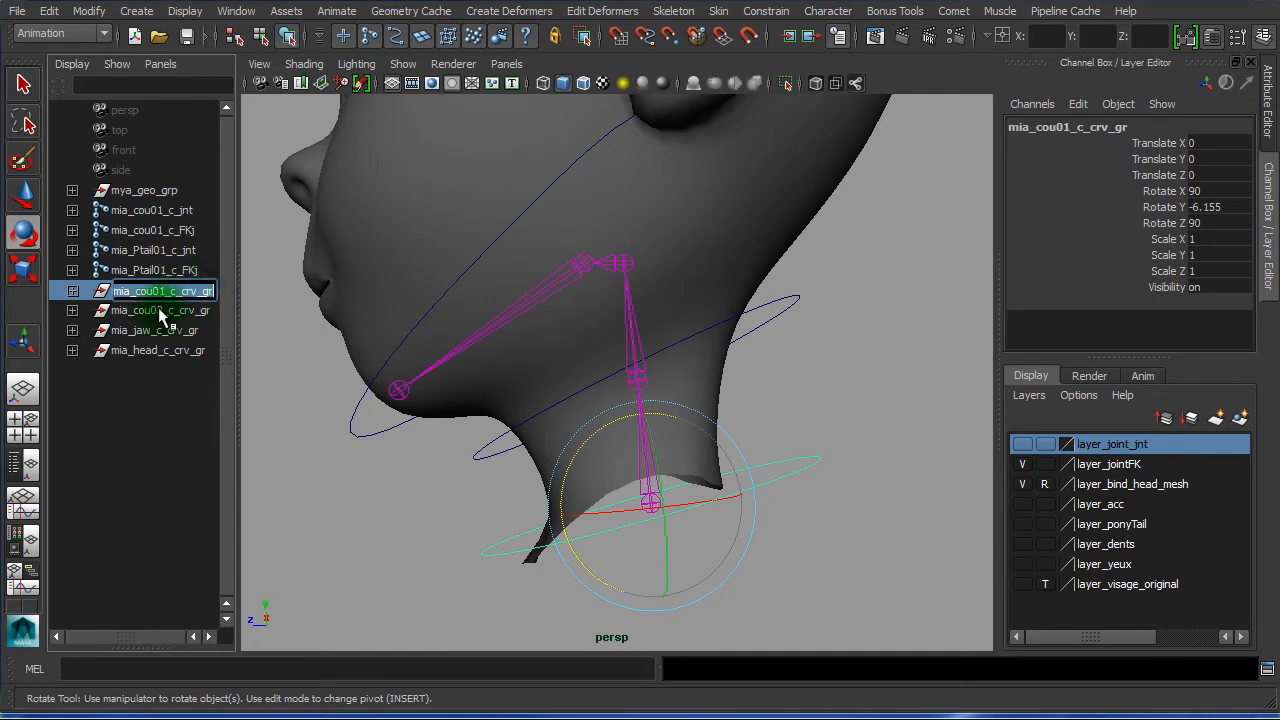
click(846, 406)
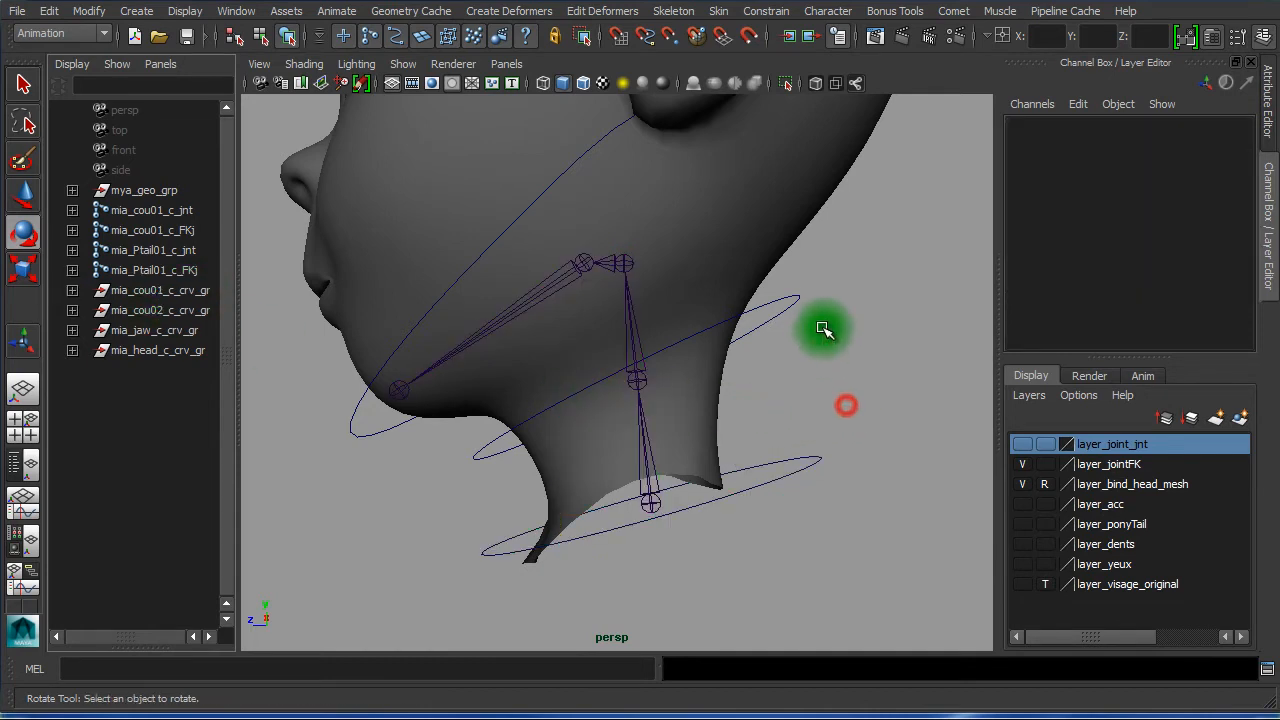
Parent the second neck control group mia_cou02_c_crv_gr to the joint mia_cou01_c_FKj
click(797, 307)
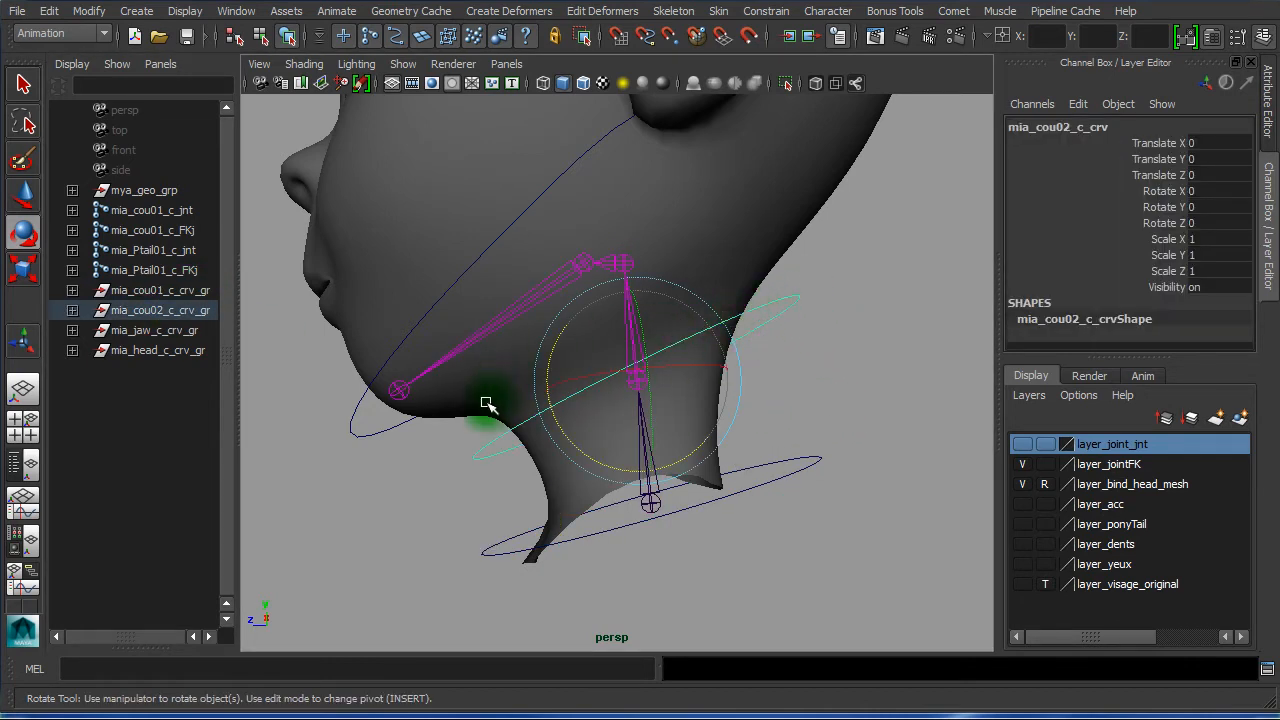
key(Up)
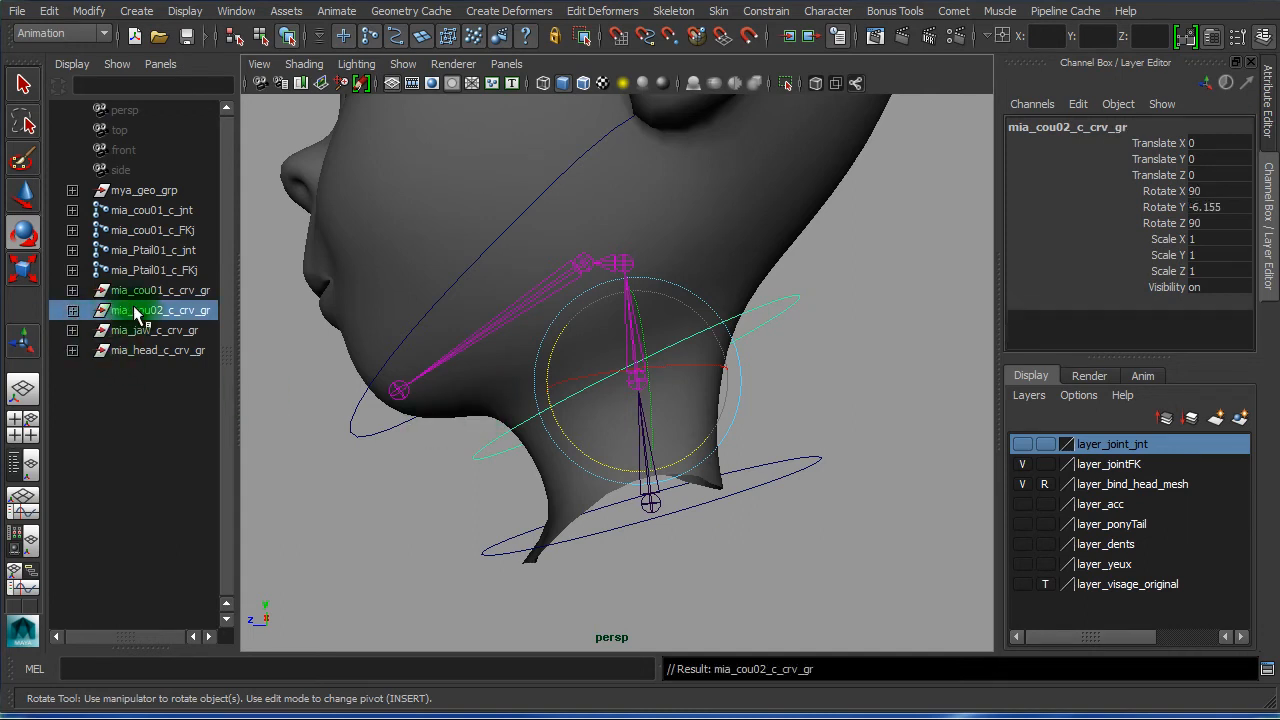
drag(163, 348, 204, 337)
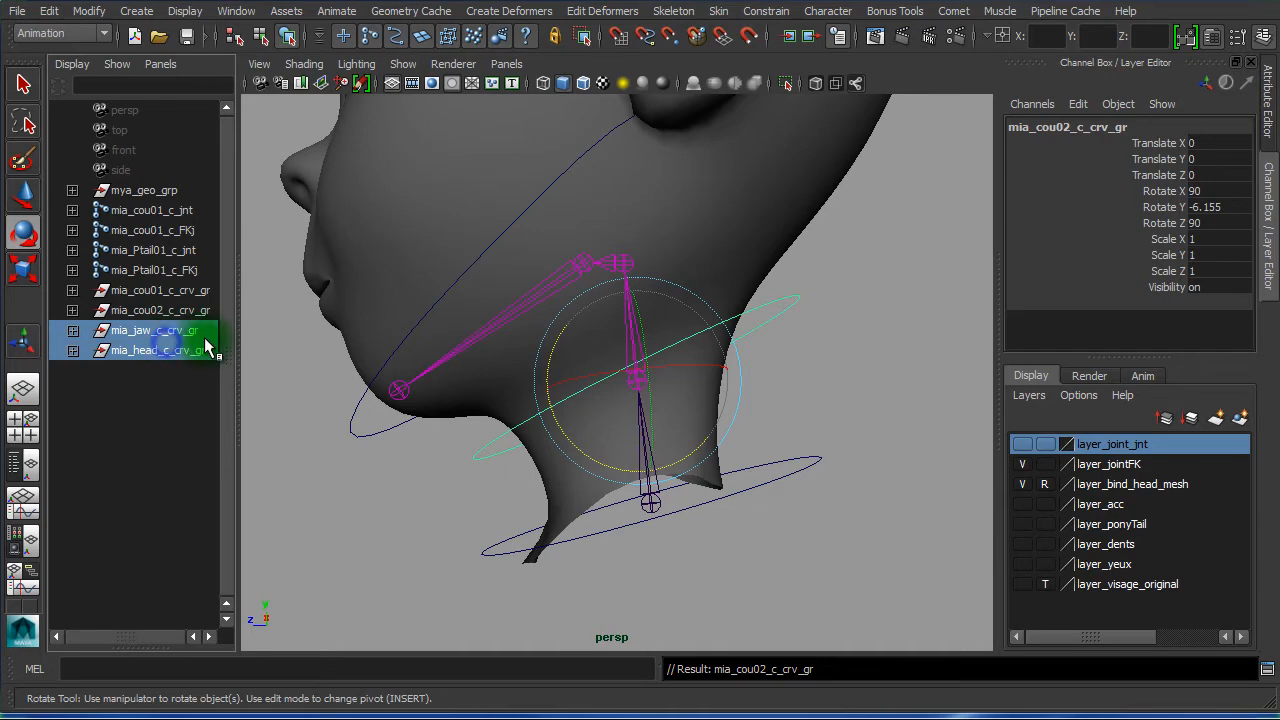
key(ctrl+z)
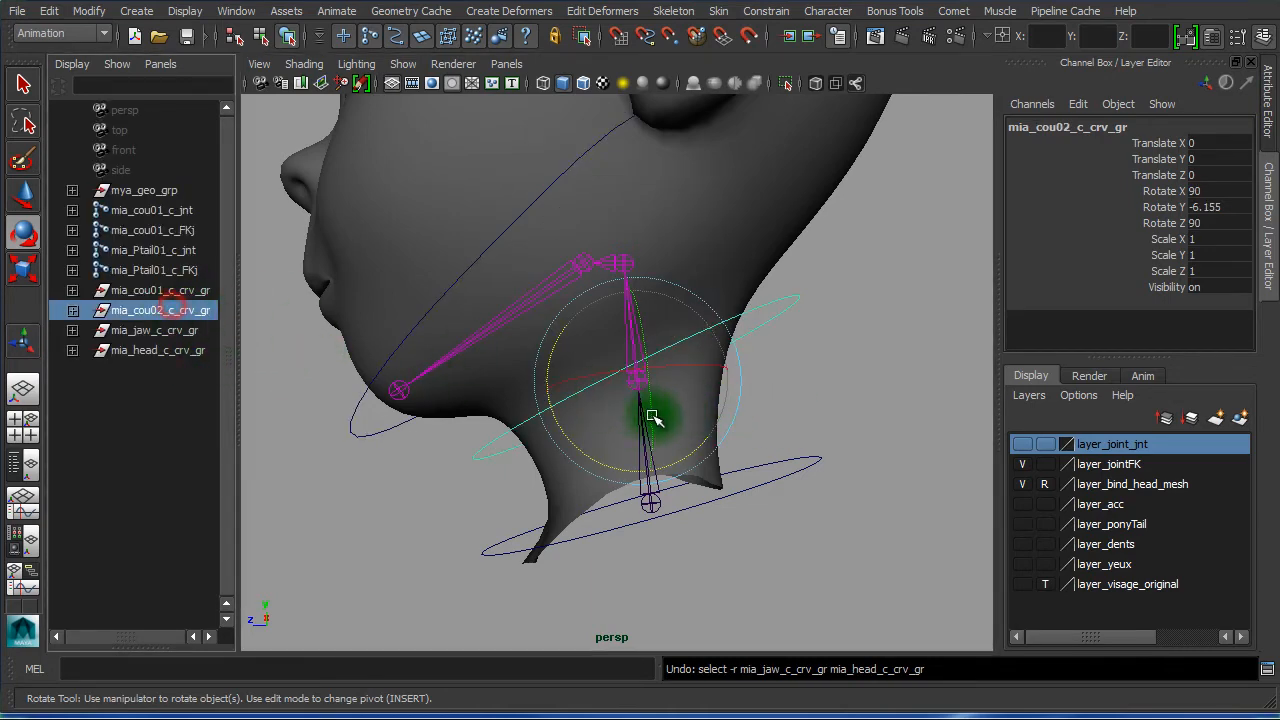
alt+right_drag(554, 428, 662, 428)
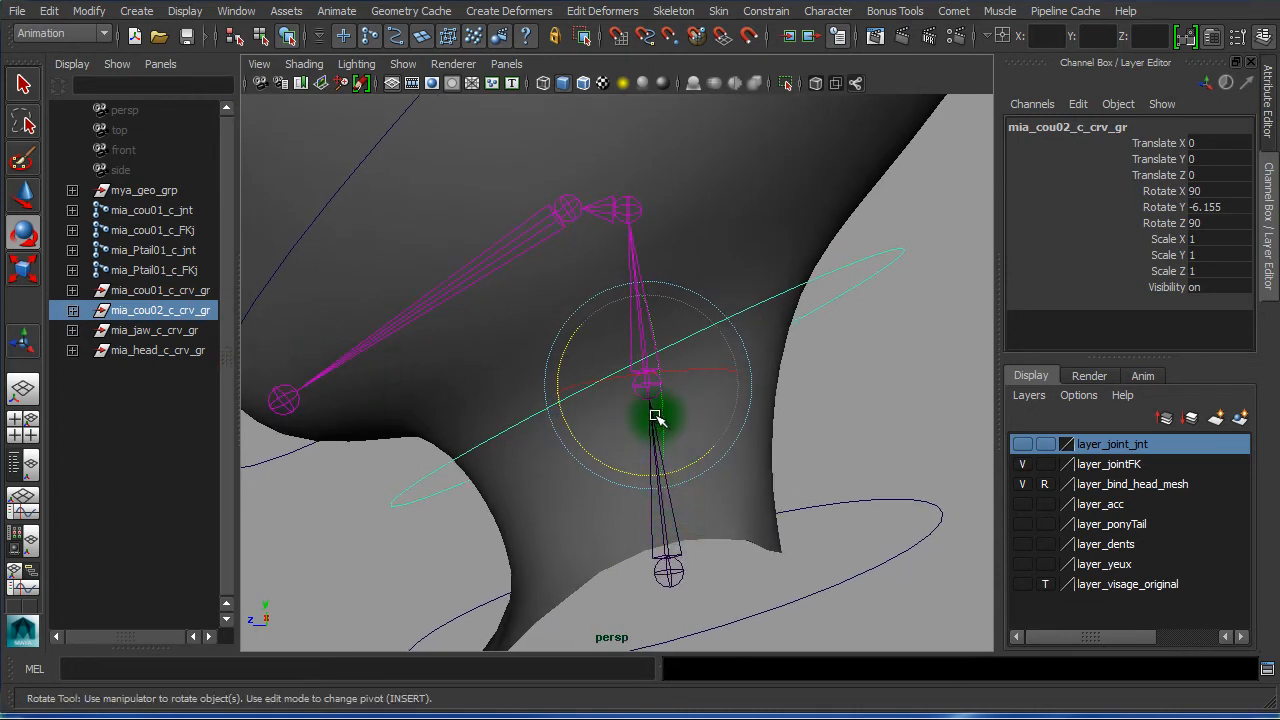
shift+click(668, 517)
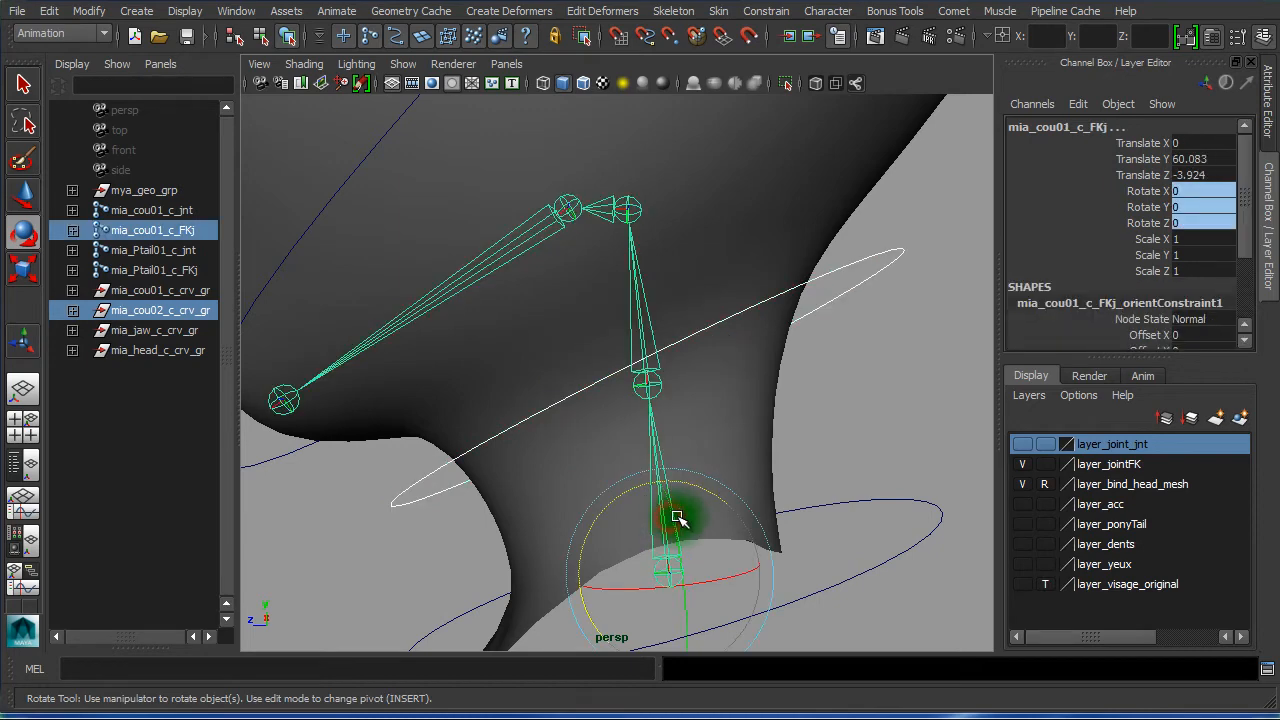
key(p)
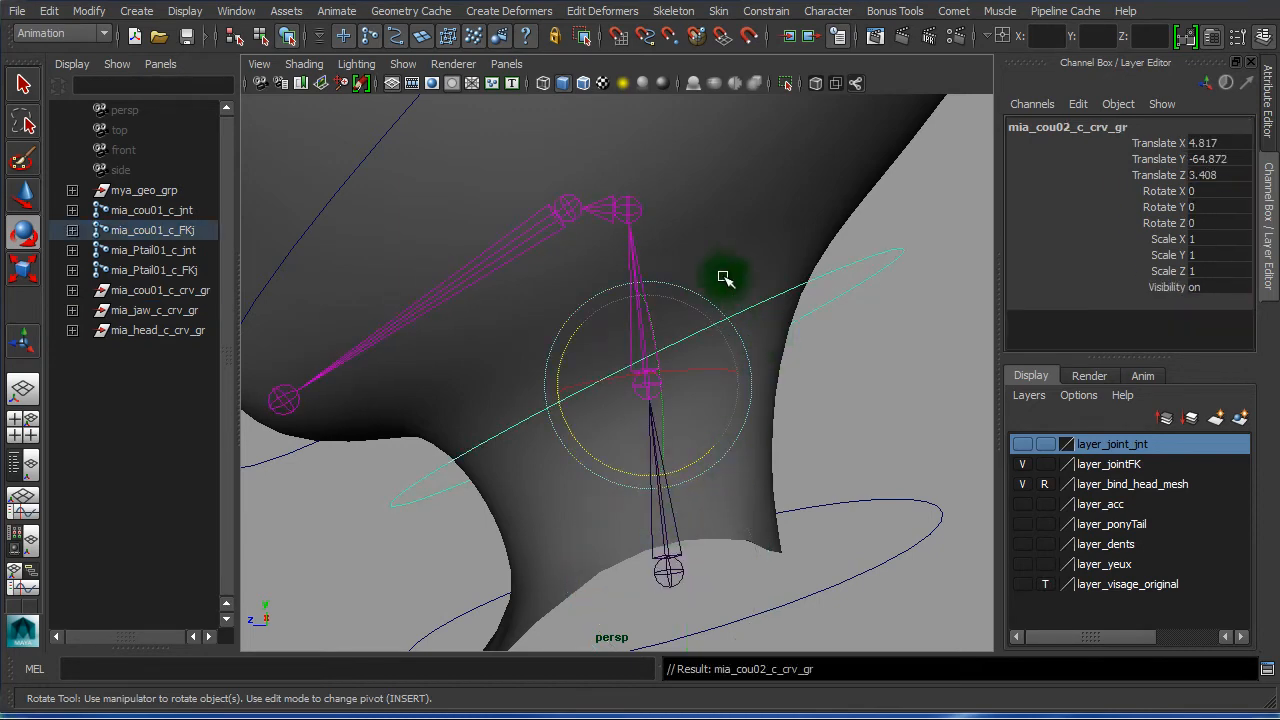
Parent the head control group mia_head_c_crv_gr to the second neck joint mia_cou02_c_FKj
alt+right_drag(789, 366, 547, 316)
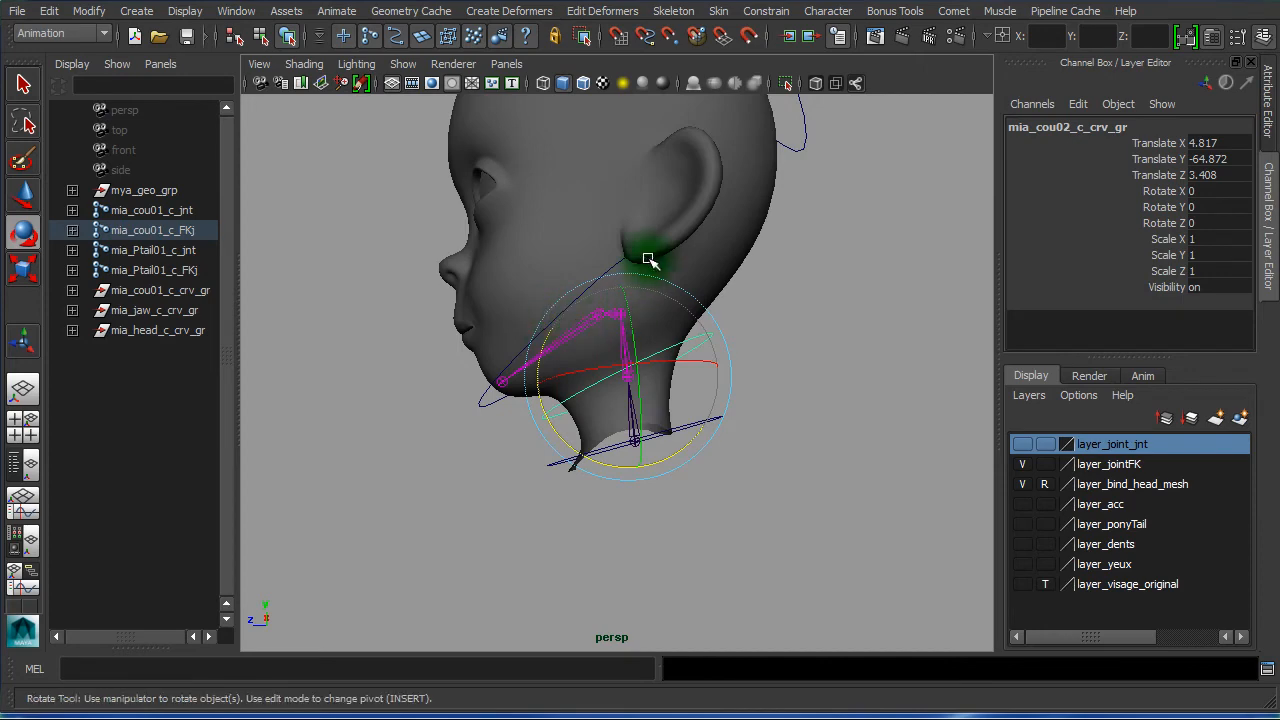
click(793, 142)
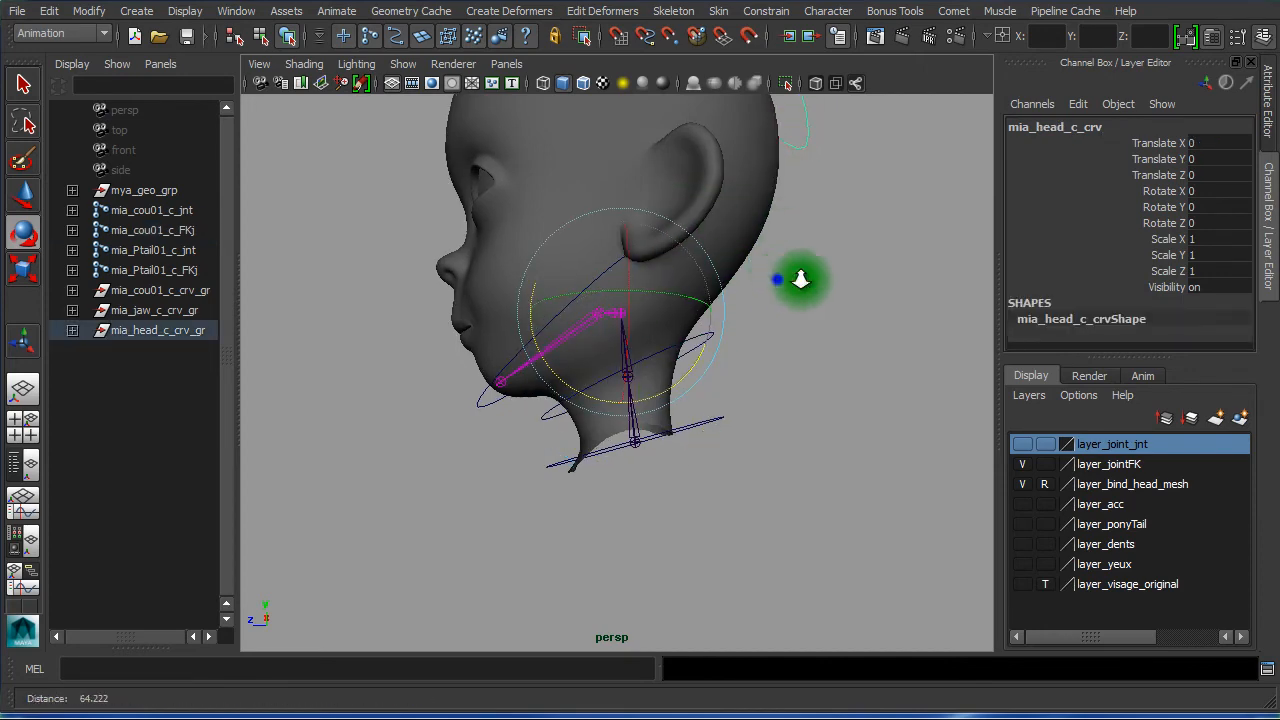
alt+right_drag(803, 277, 876, 318)
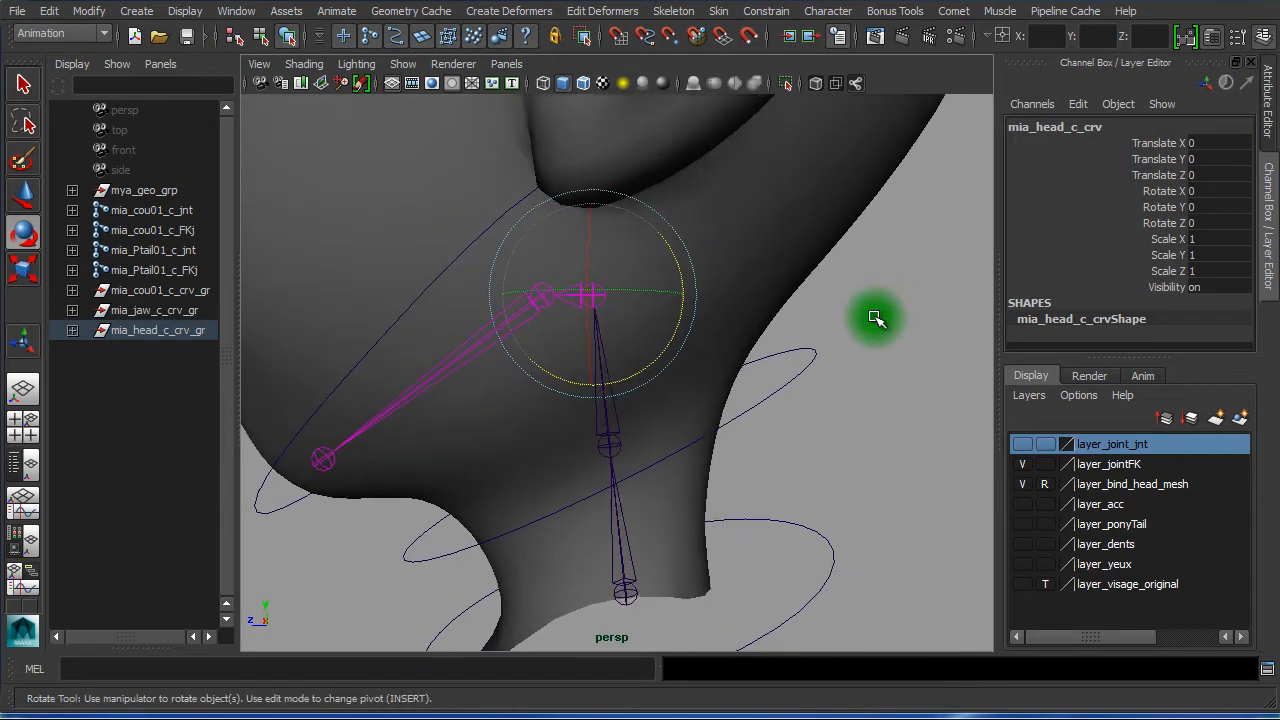
key(Up)
click(186, 337)
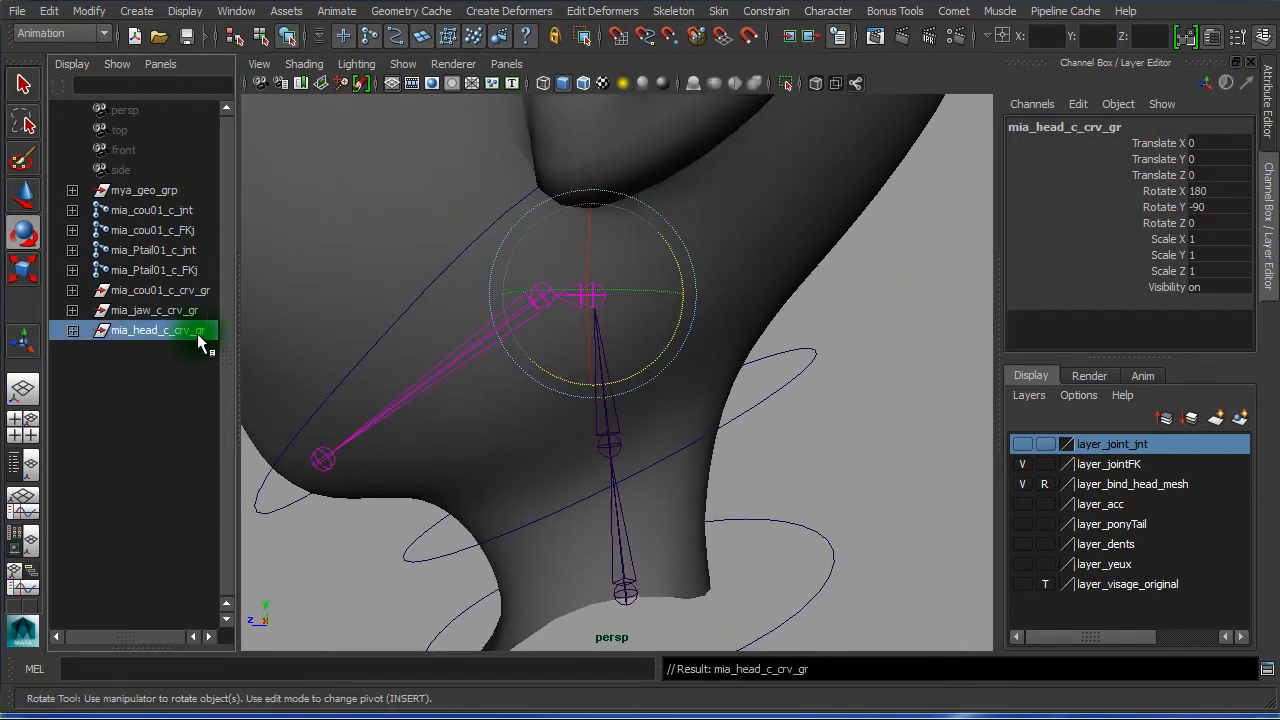
key(w)
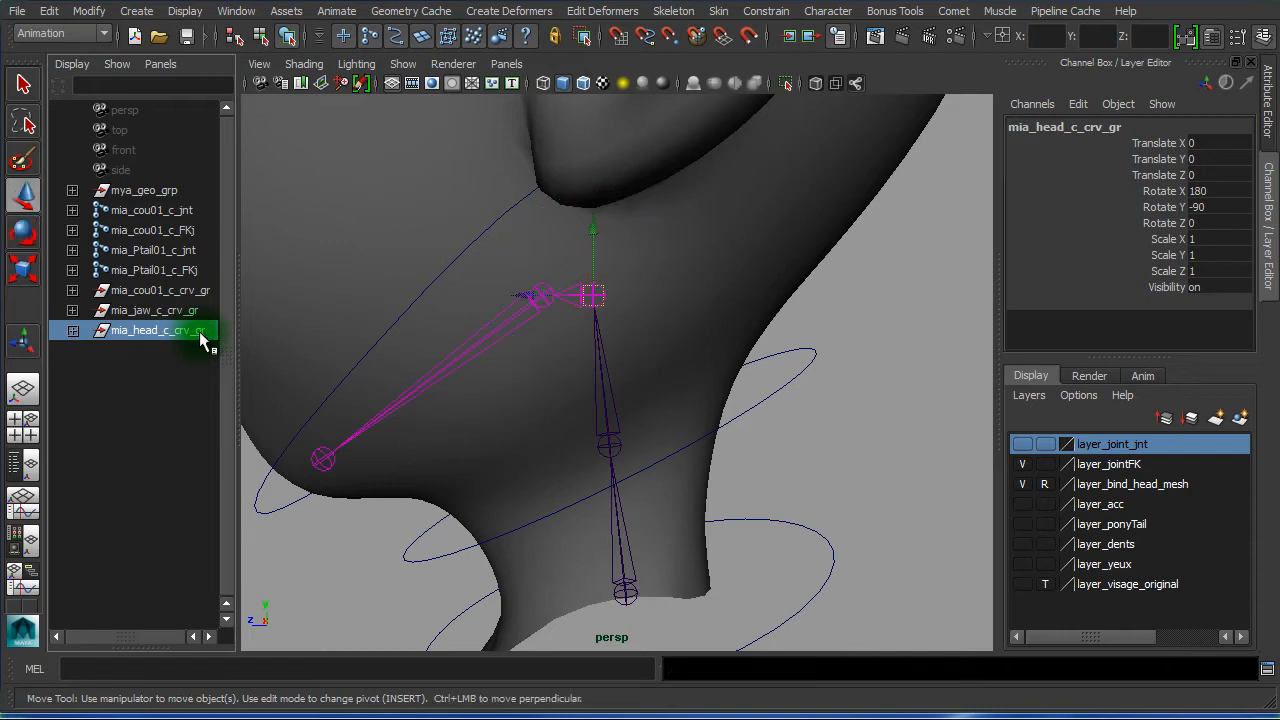
click(609, 390)
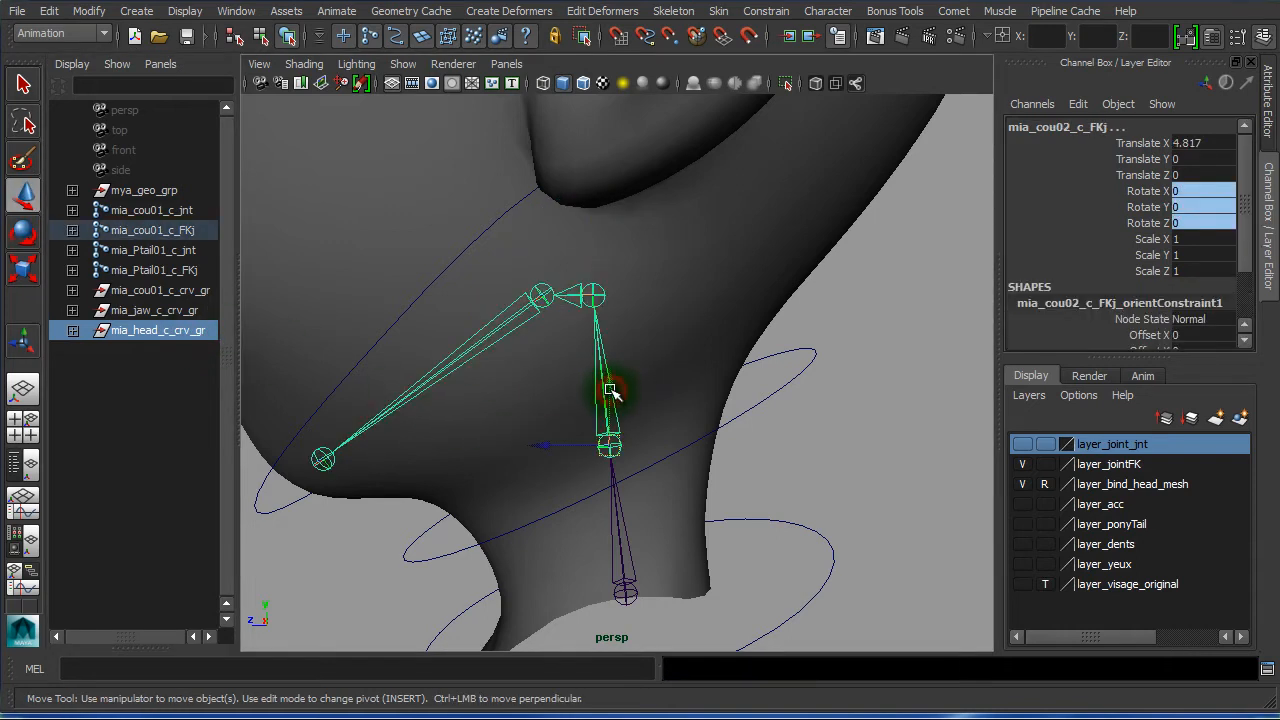
key(Up)
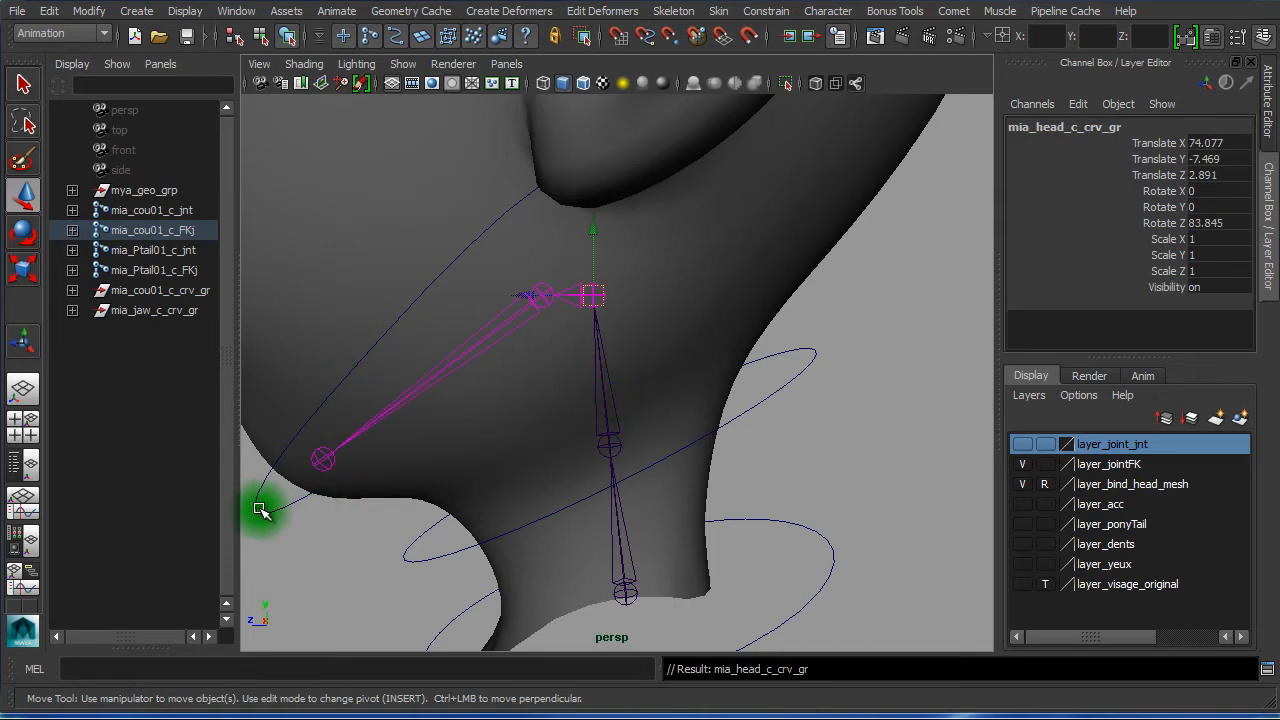
Parent the jaw control group mia_jaw_c_crv_gr to the head joint mia_head_c_FKj
click(262, 508)
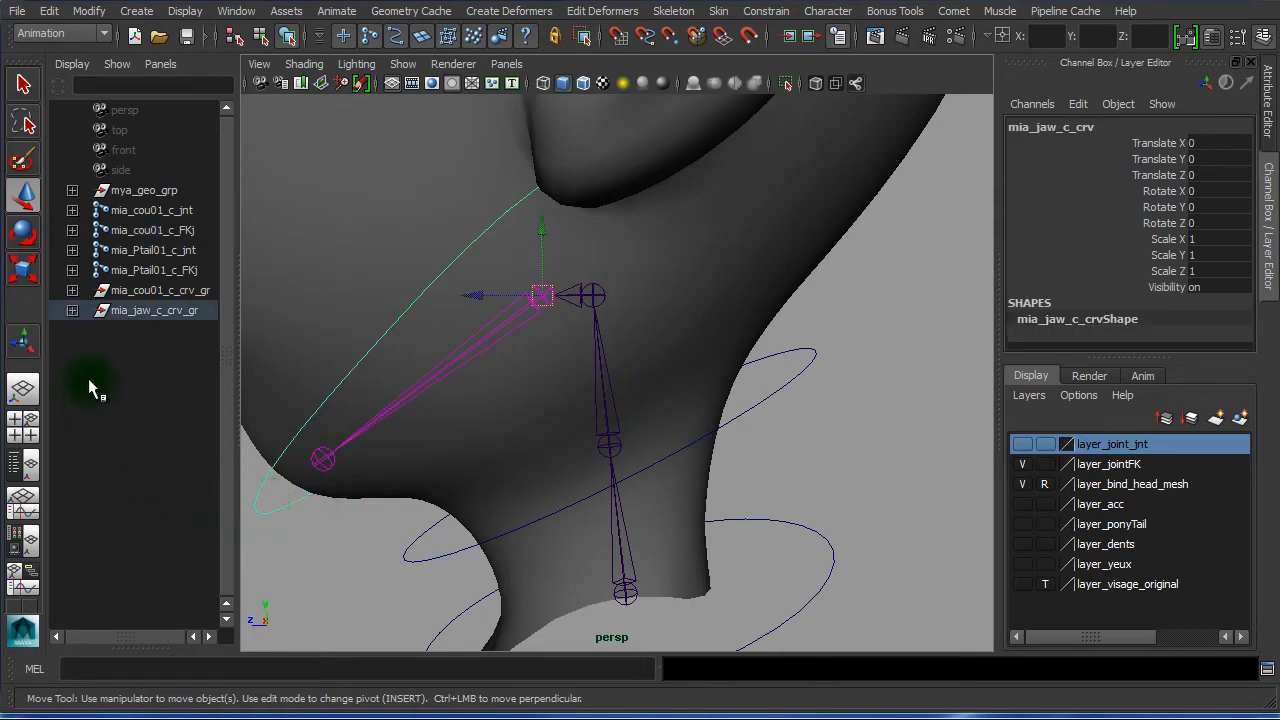
key(Up)
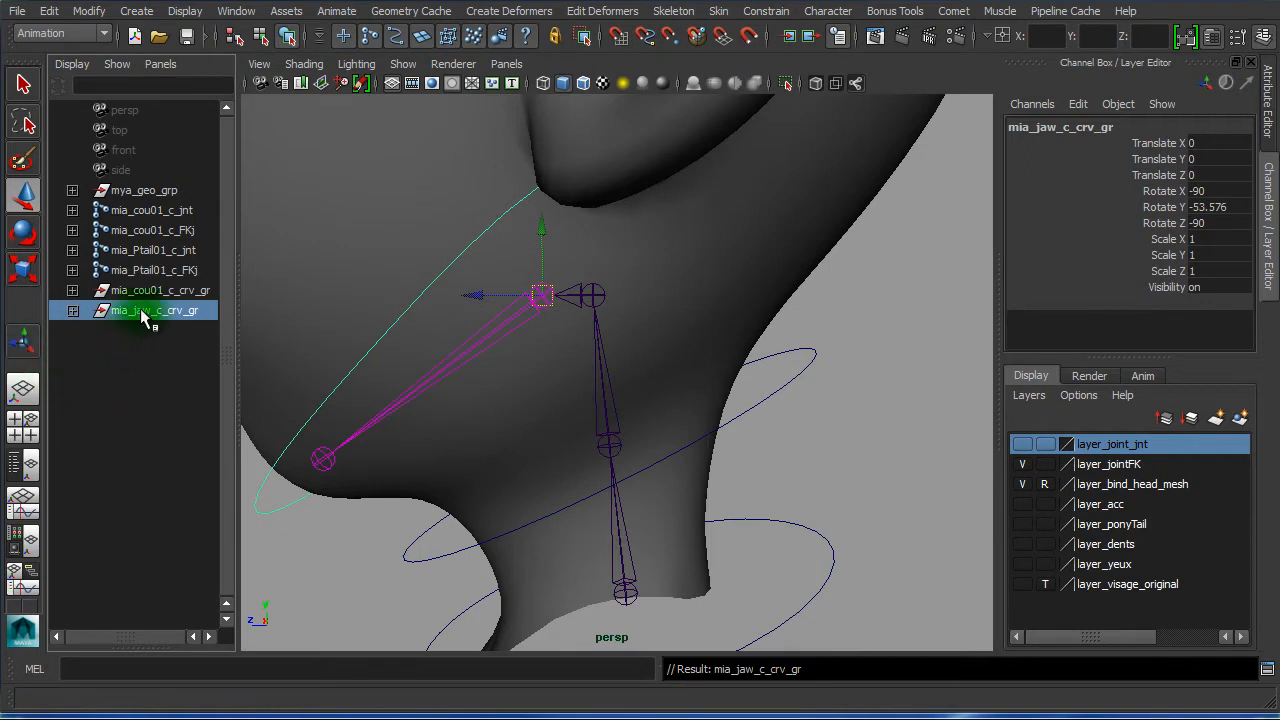
click(575, 284)
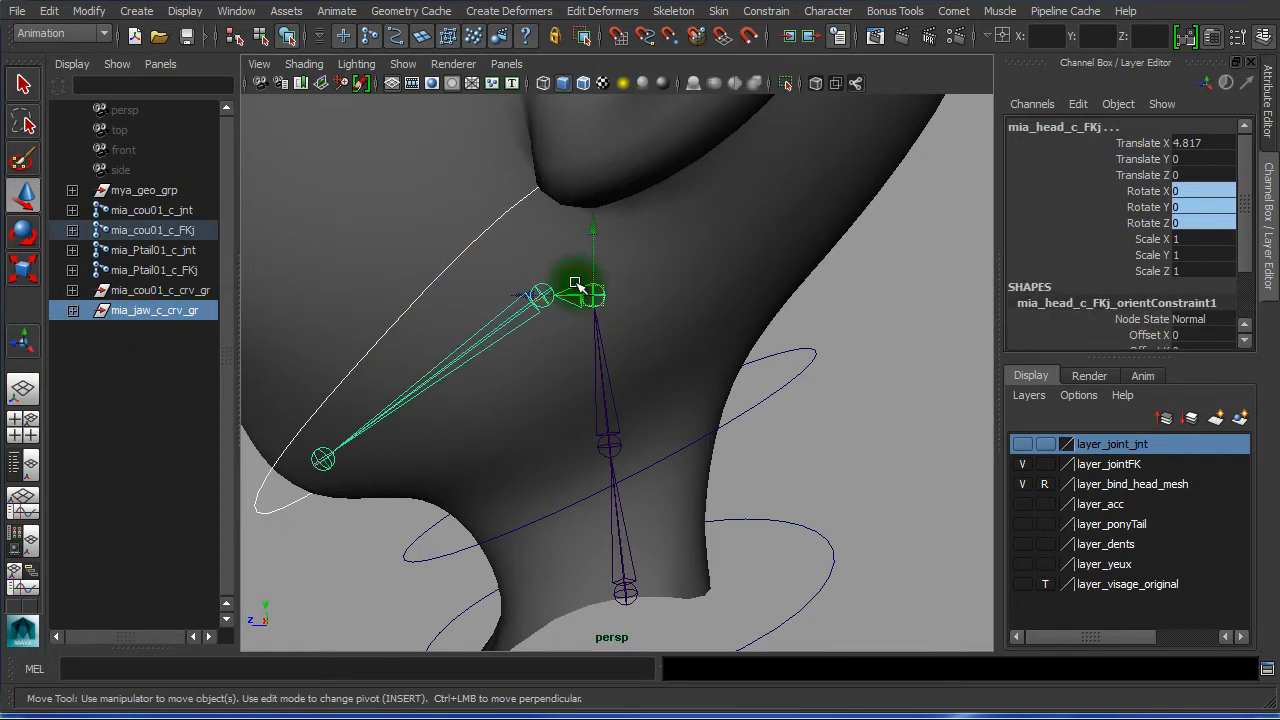
key(p)
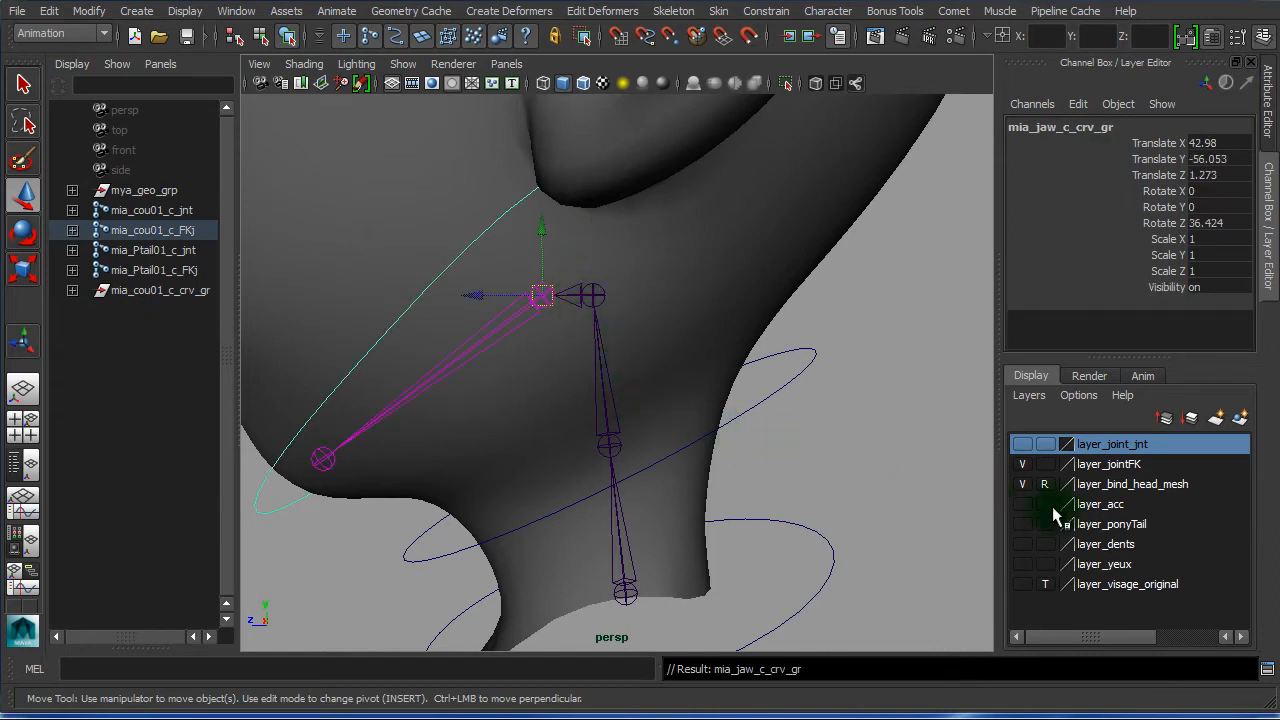
Hide the display layer layer_bind_head_mesh and clear the selection
click(1023, 484)
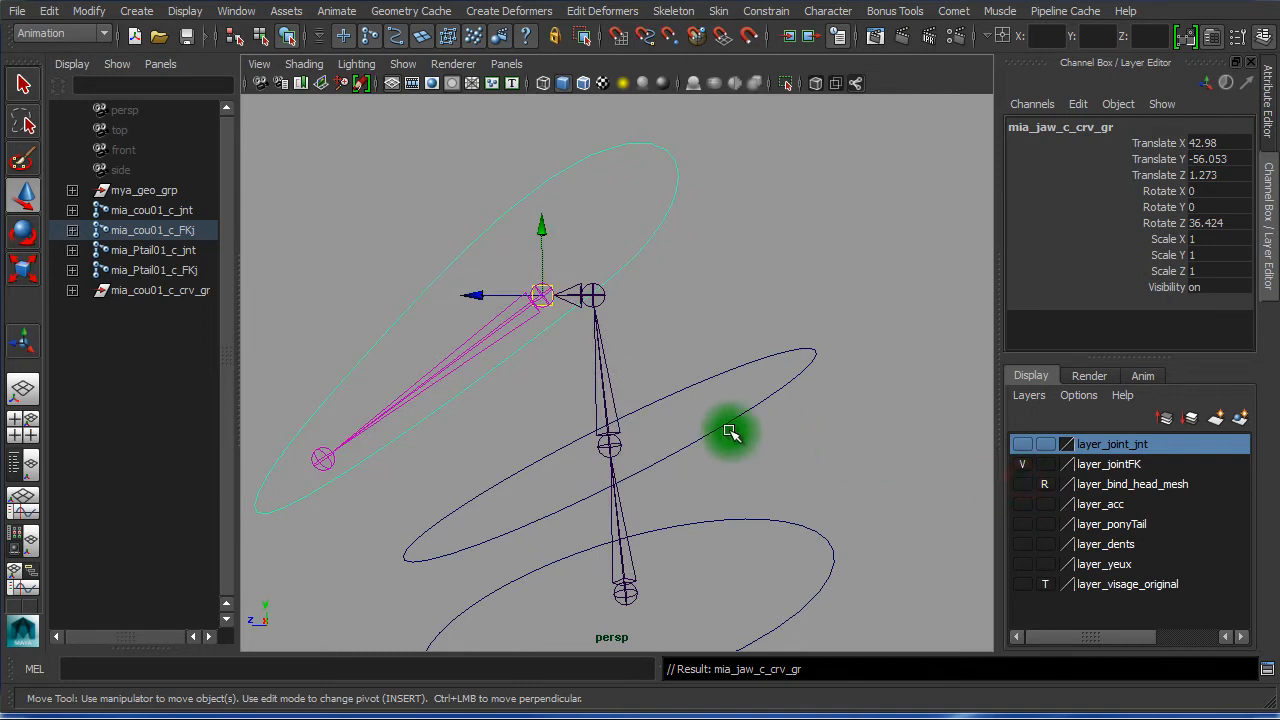
alt+right_drag(730, 432, 363, 334)
click(822, 307)
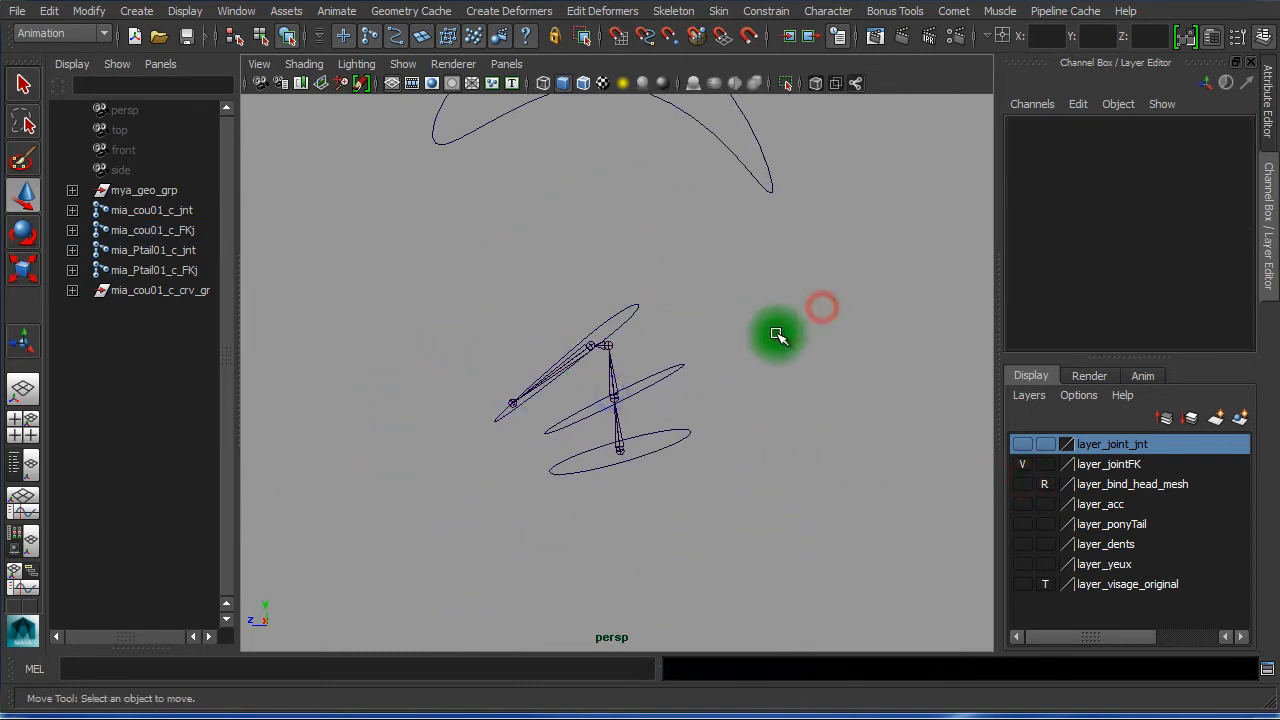
Test the neck hierarchy by freely rotating mia_cou01_c_crv to about X -50, Y -18 and Z -26, and undo the rotation
click(686, 434)
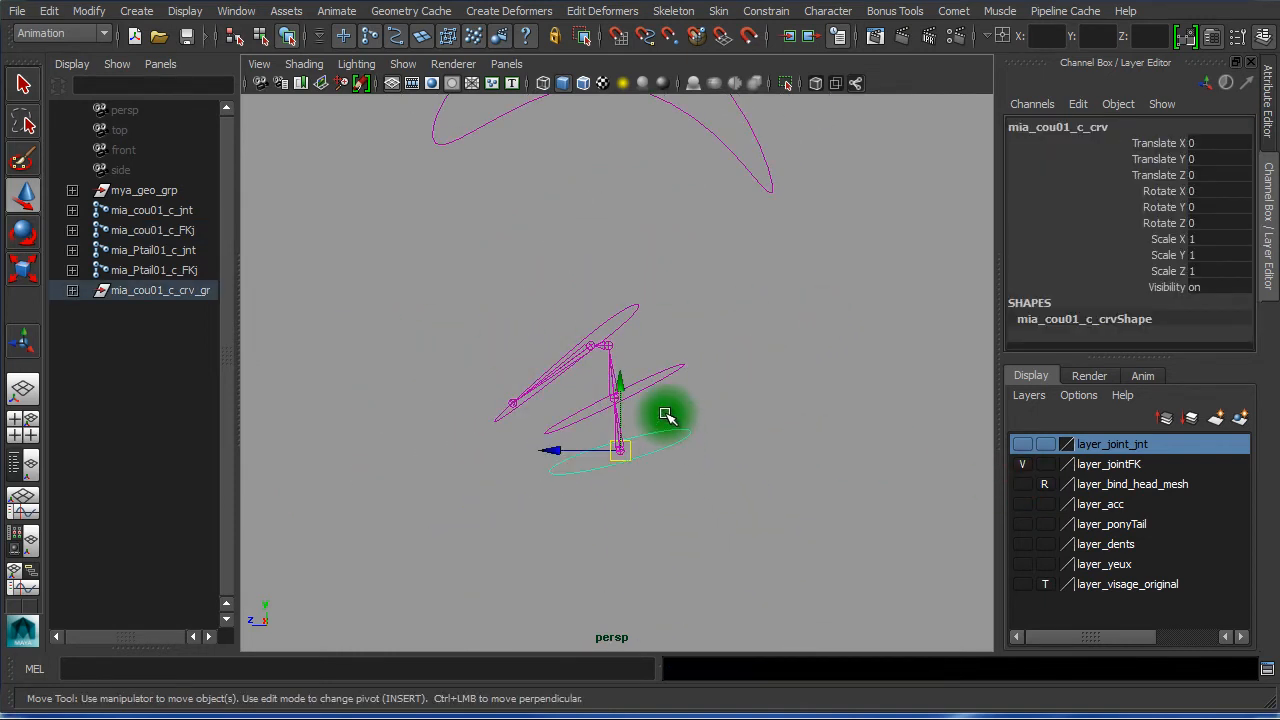
key(e)
drag(662, 404, 613, 438)
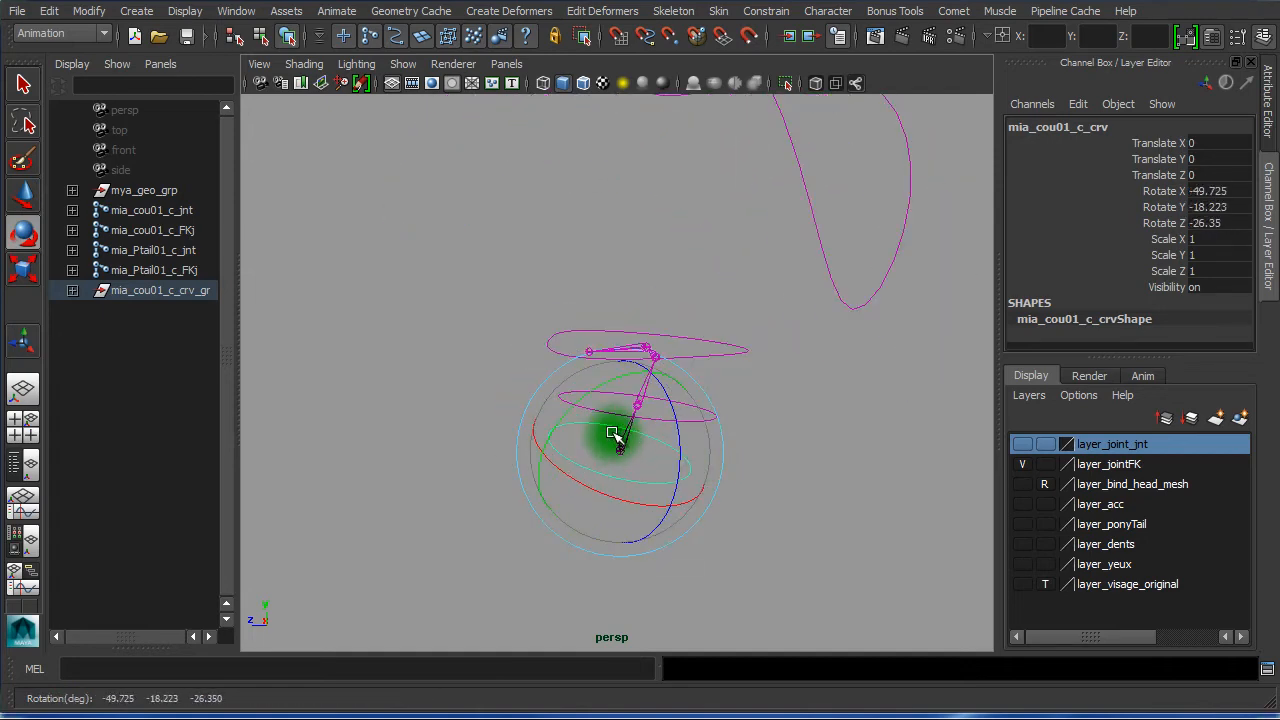
key(ctrl+z)
Test the second neck control by freely rotating mia_cou02_c_crv to about X 4, Y -10 and Z -21, and undo the rotation
click(742, 350)
click(646, 346)
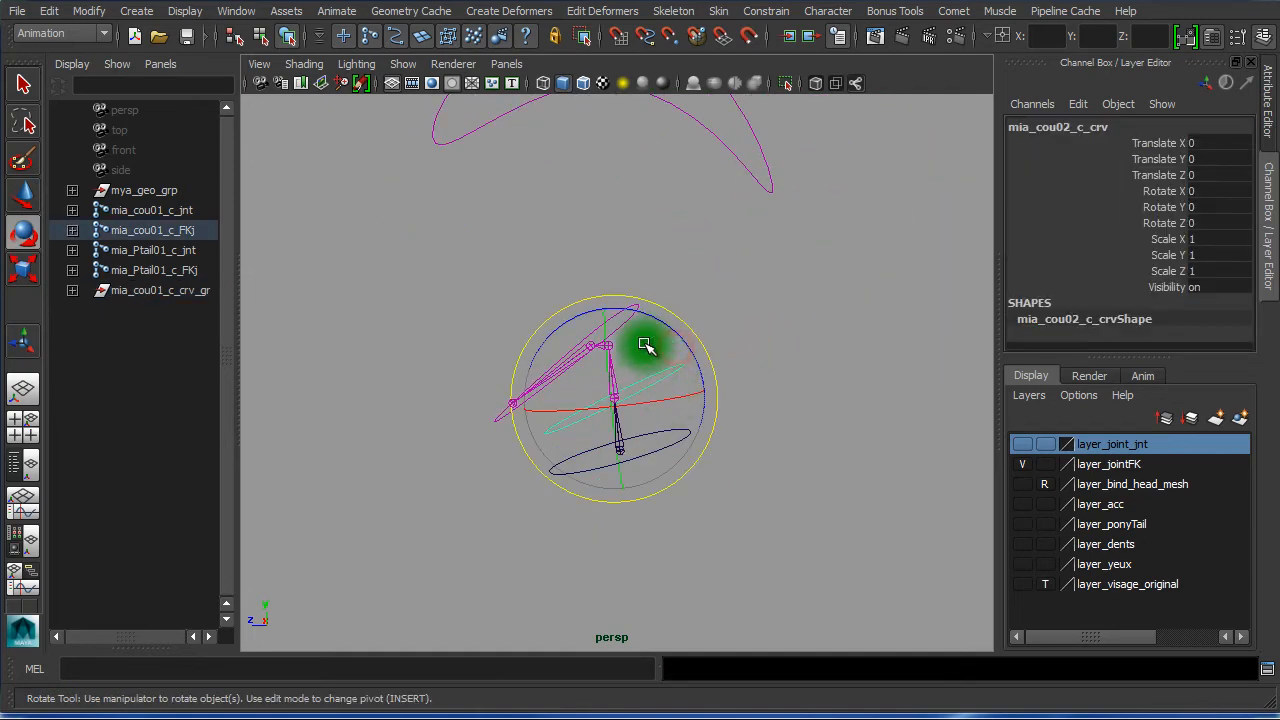
drag(646, 346, 667, 376)
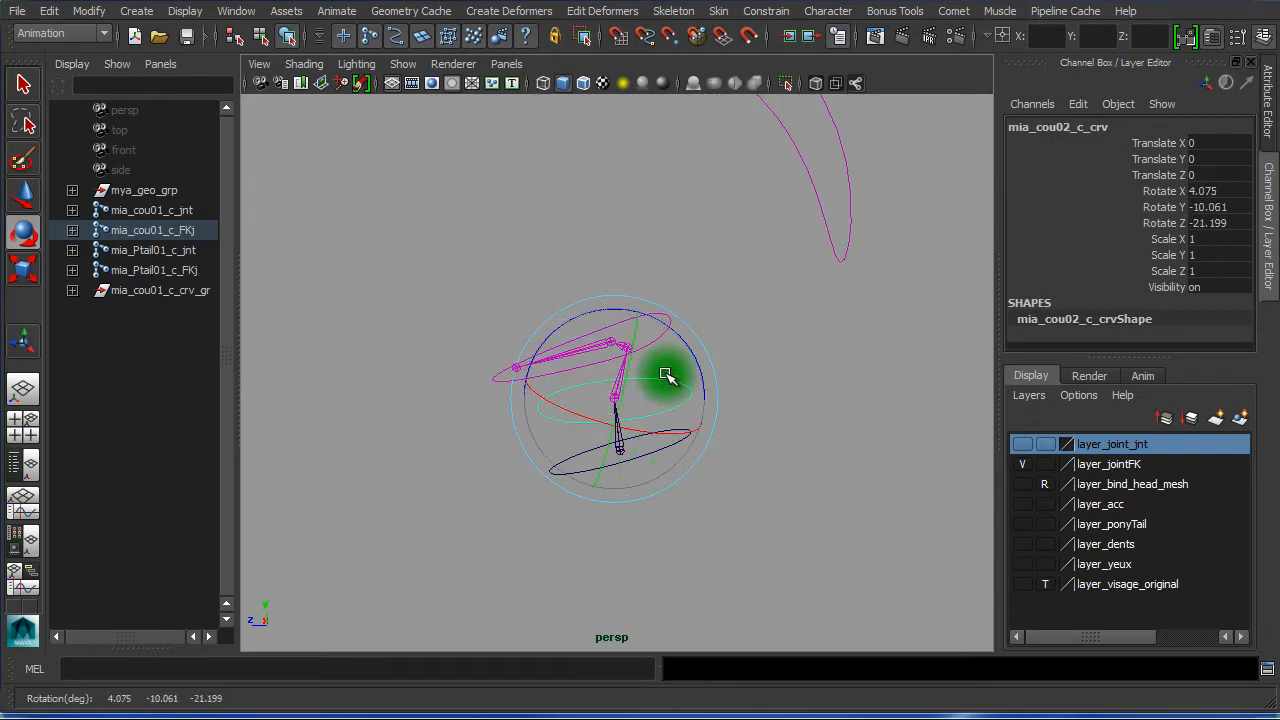
key(ctrl+z)
Test the jaw control by freely rotating mia_jaw_c_crv to about X -22, Y 22 and Z -27, and undo the rotation
click(771, 314)
click(650, 312)
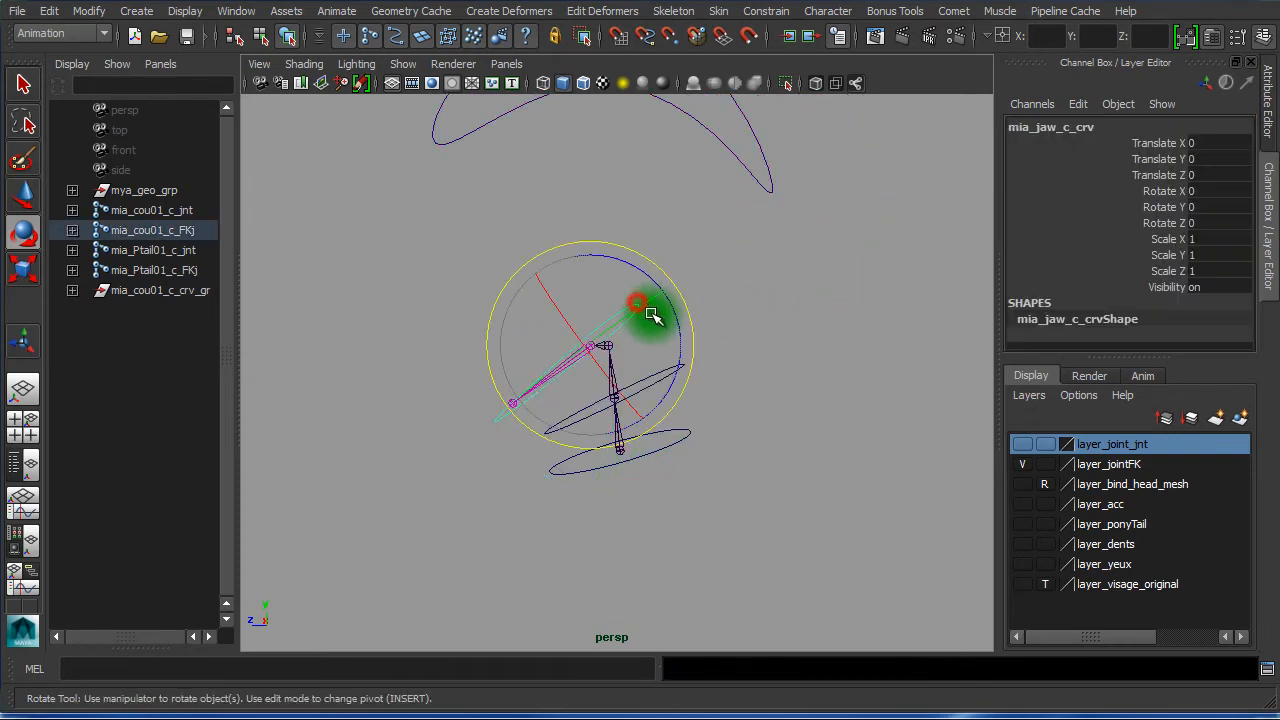
drag(583, 318, 566, 345)
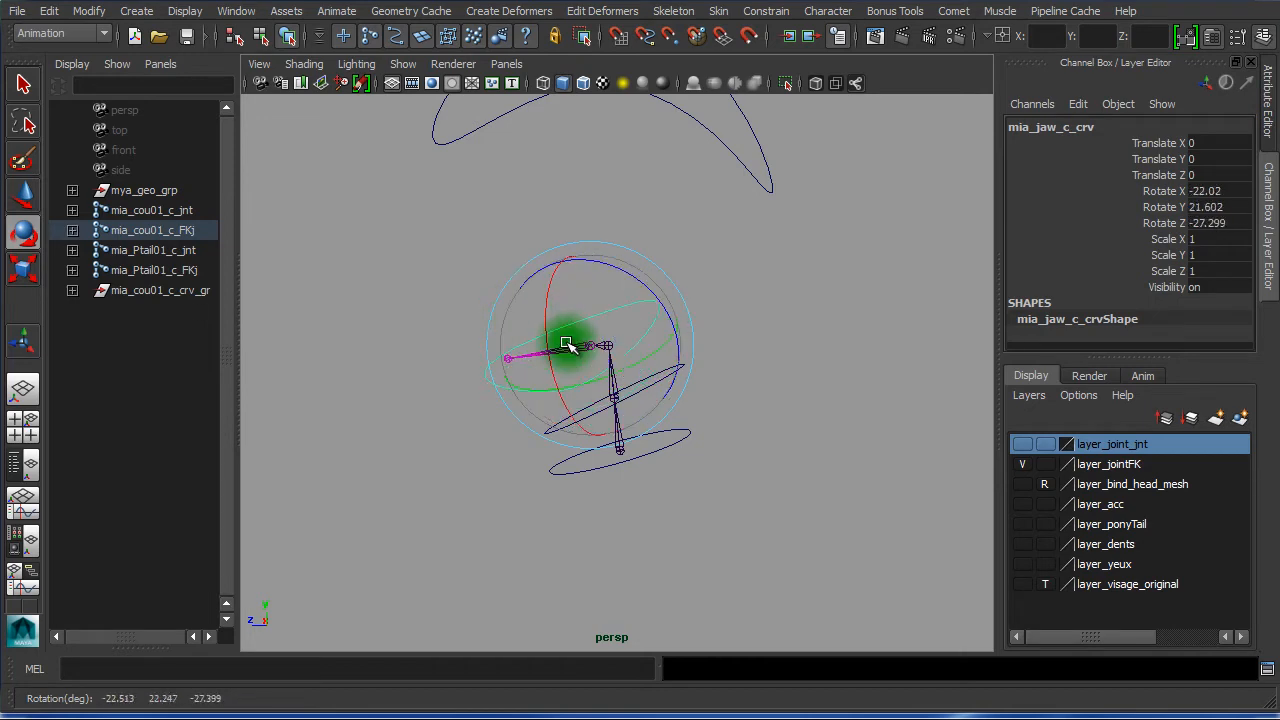
key(ctrl+z)
Test the head control by freely rotating mia_head_c_crv to about X -11, Y 5 and Z -36, and undo the rotation
click(769, 197)
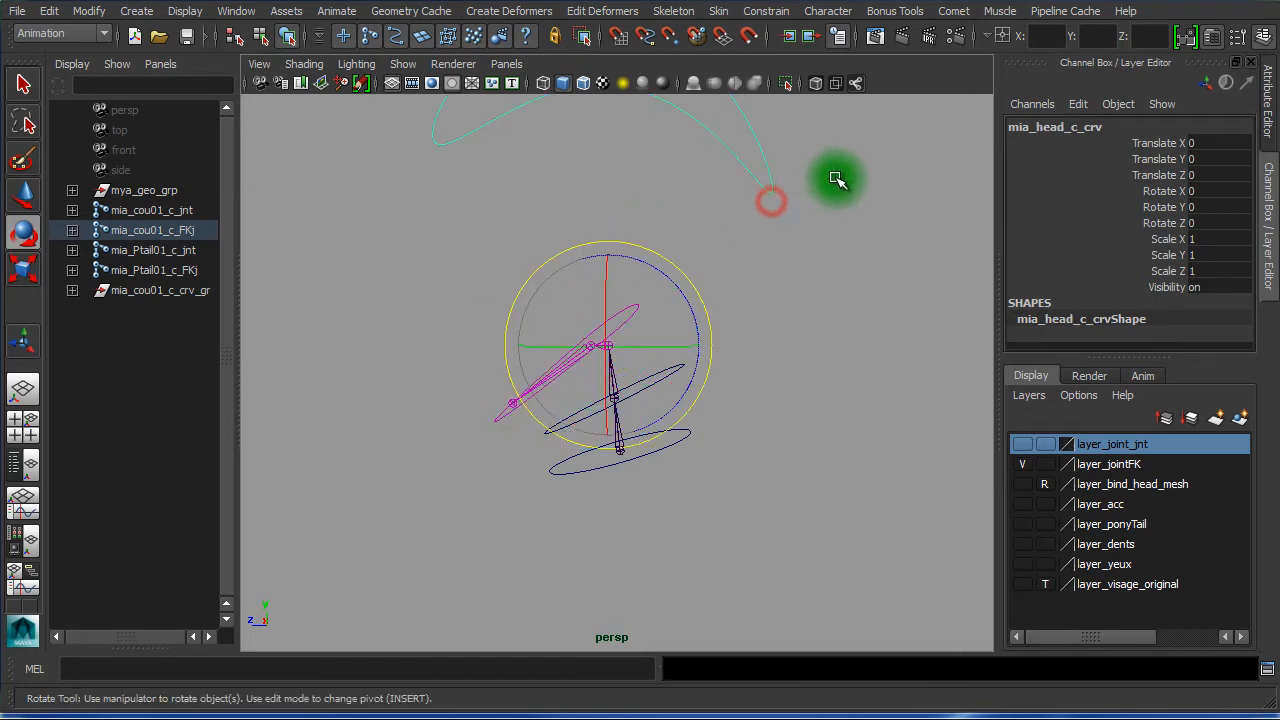
drag(643, 291, 651, 329)
key(ctrl+z)
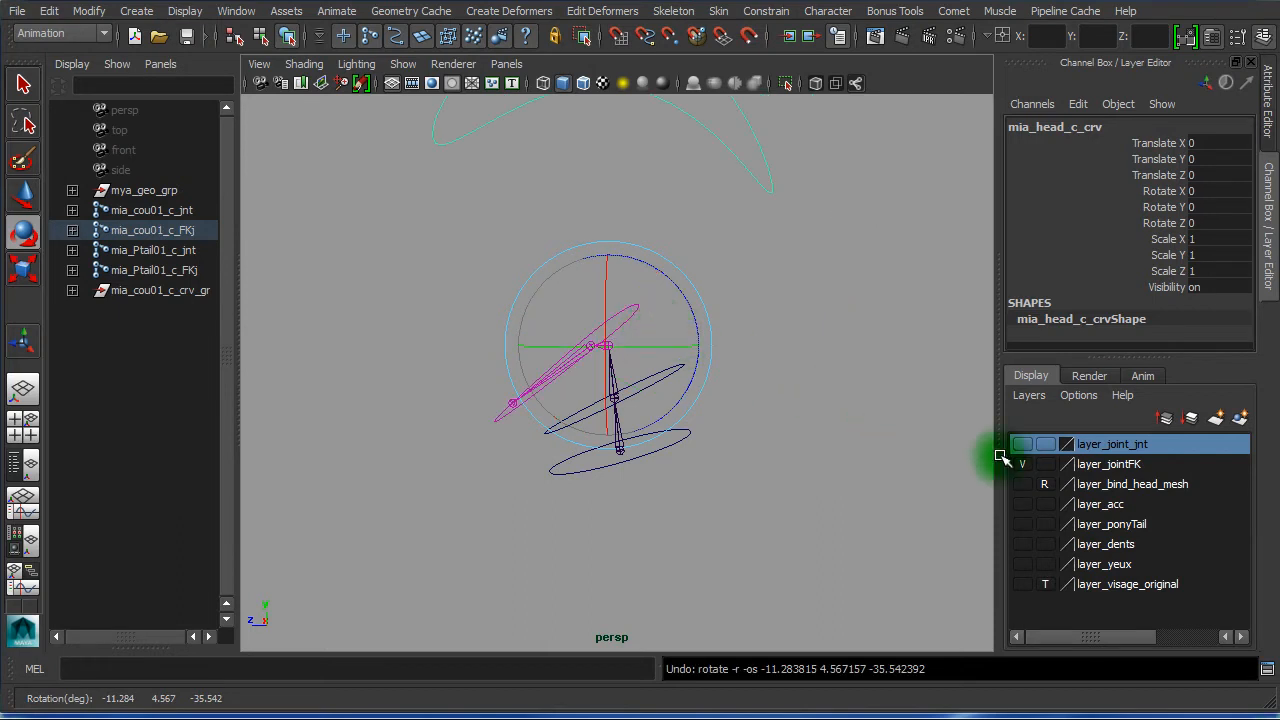
Show the display layer layer_bind_head_mesh
click(1022, 484)
alt+right_drag(791, 466, 754, 537)
alt+middle_drag(754, 537, 756, 526)
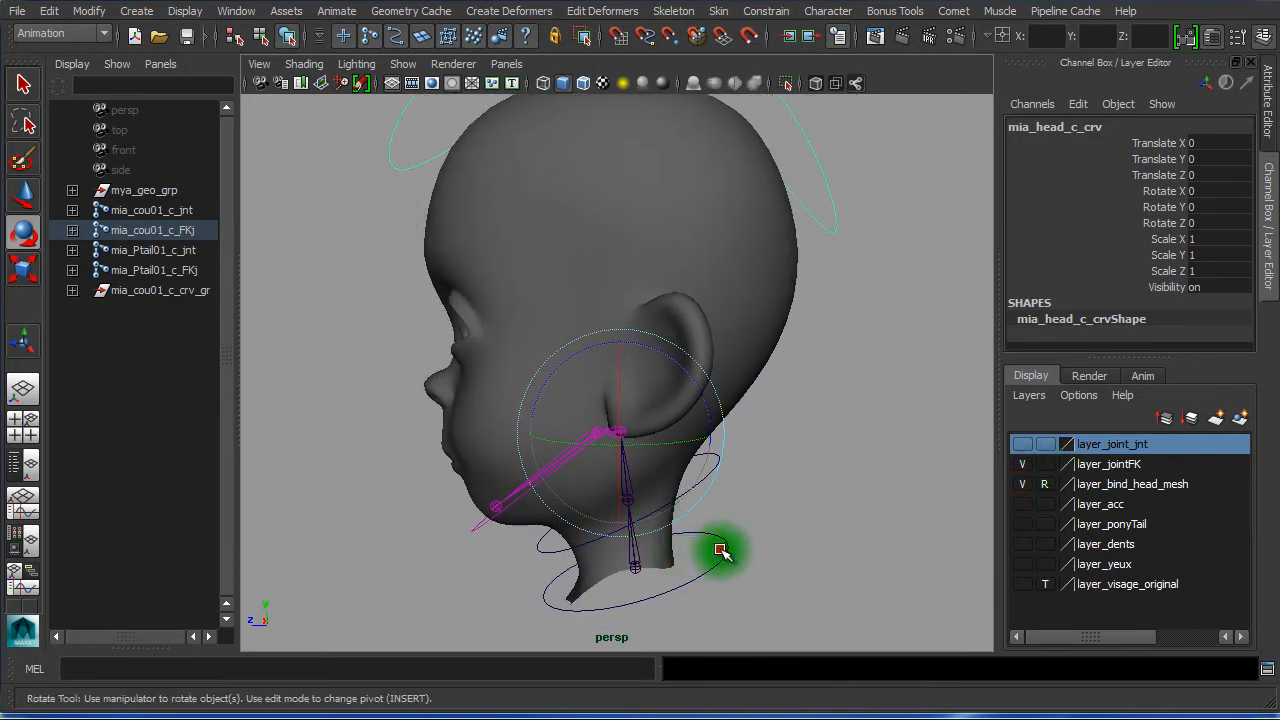
Test the neck controls mia_cou01_c_crv and mia_cou02_c_crv with the head mesh shown, undoing each rotation and clearing the selection
click(722, 551)
drag(696, 502, 757, 523)
key(ctrl+z)
click(809, 451)
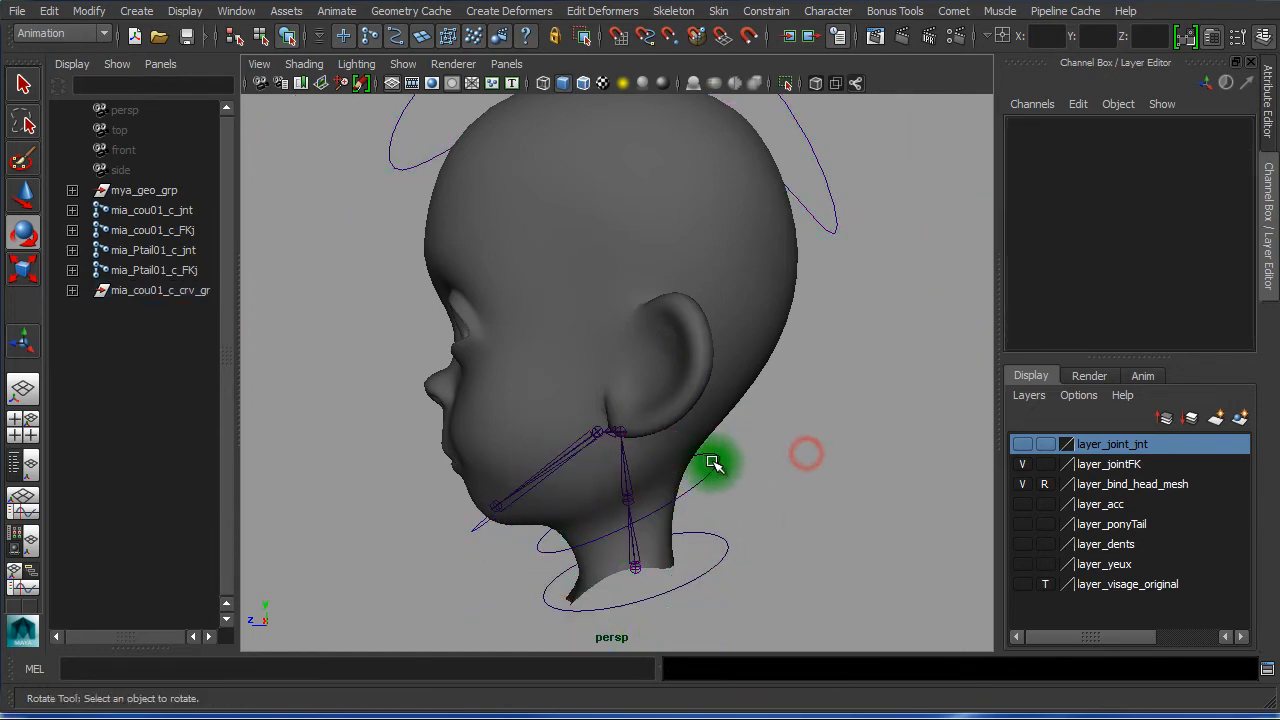
click(710, 461)
mouse_move(692, 443)
mouse_down()
mouse_move(715, 459)
mouse_move(670, 422)
mouse_move(702, 455)
mouse_up()
key(ctrl+z)
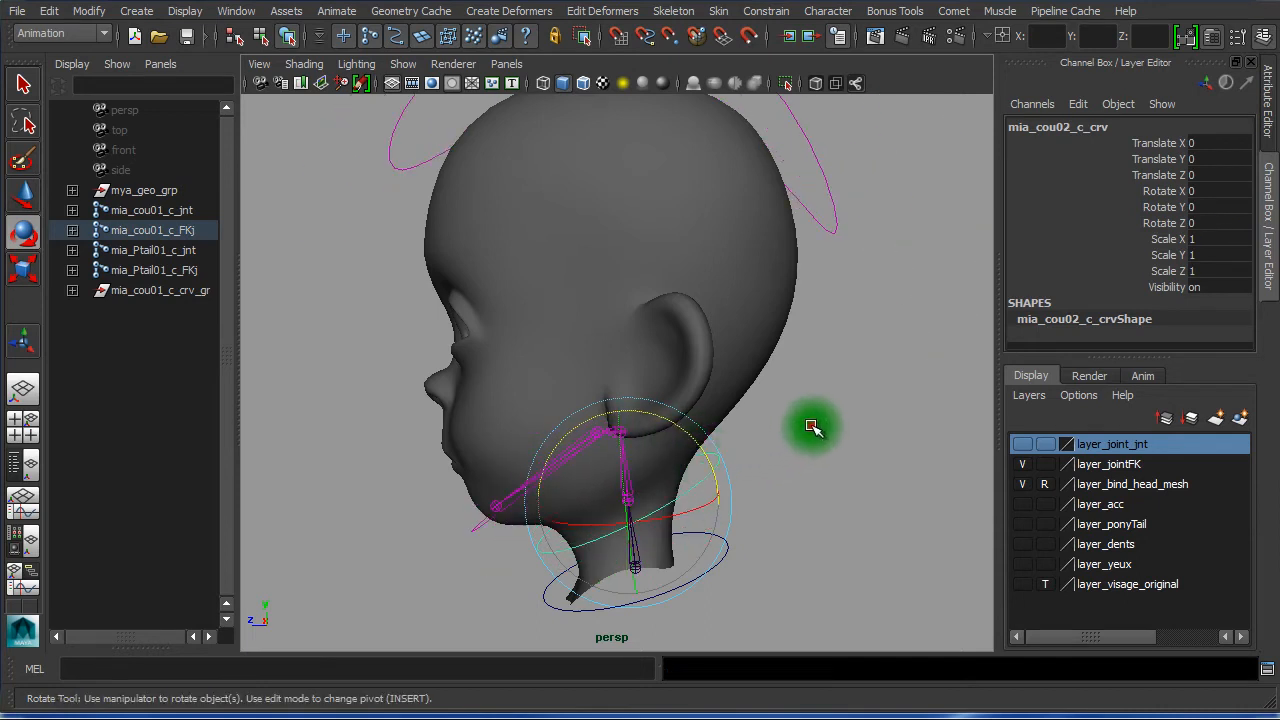
click(812, 427)
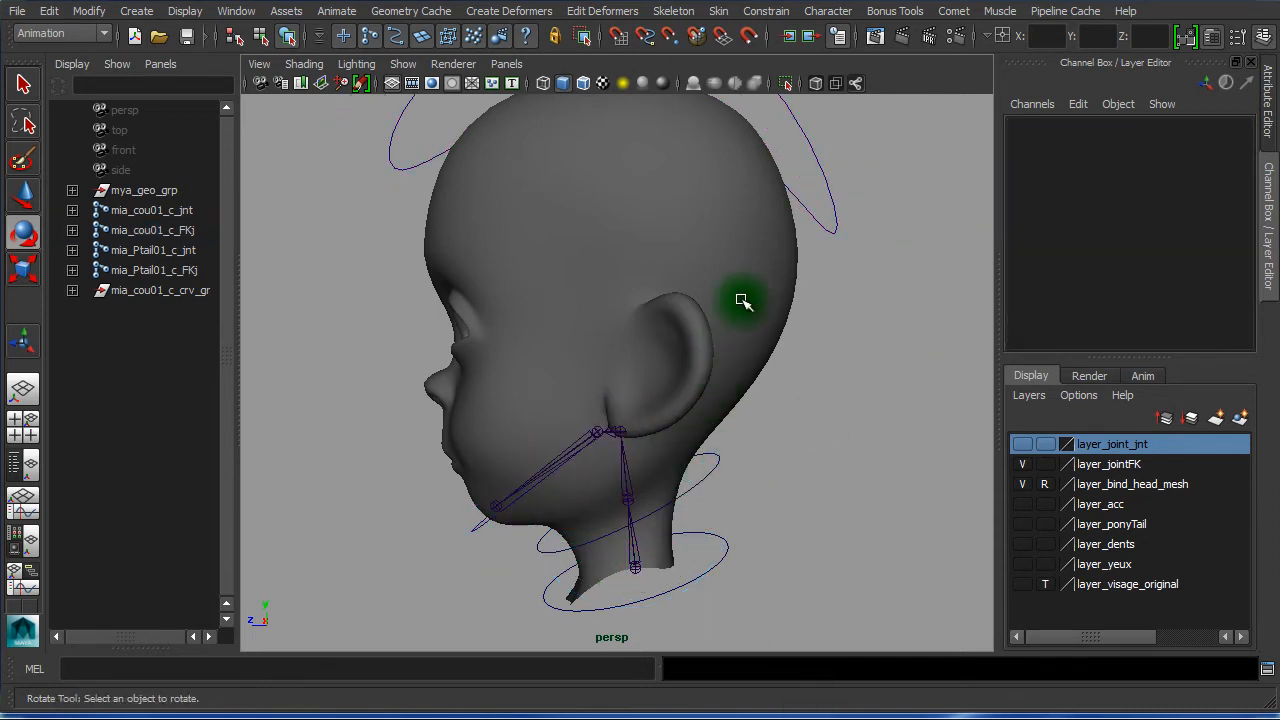
Inspect the head control mia_head_c_crv and the ponytail FK joint chain behind the head
click(851, 201)
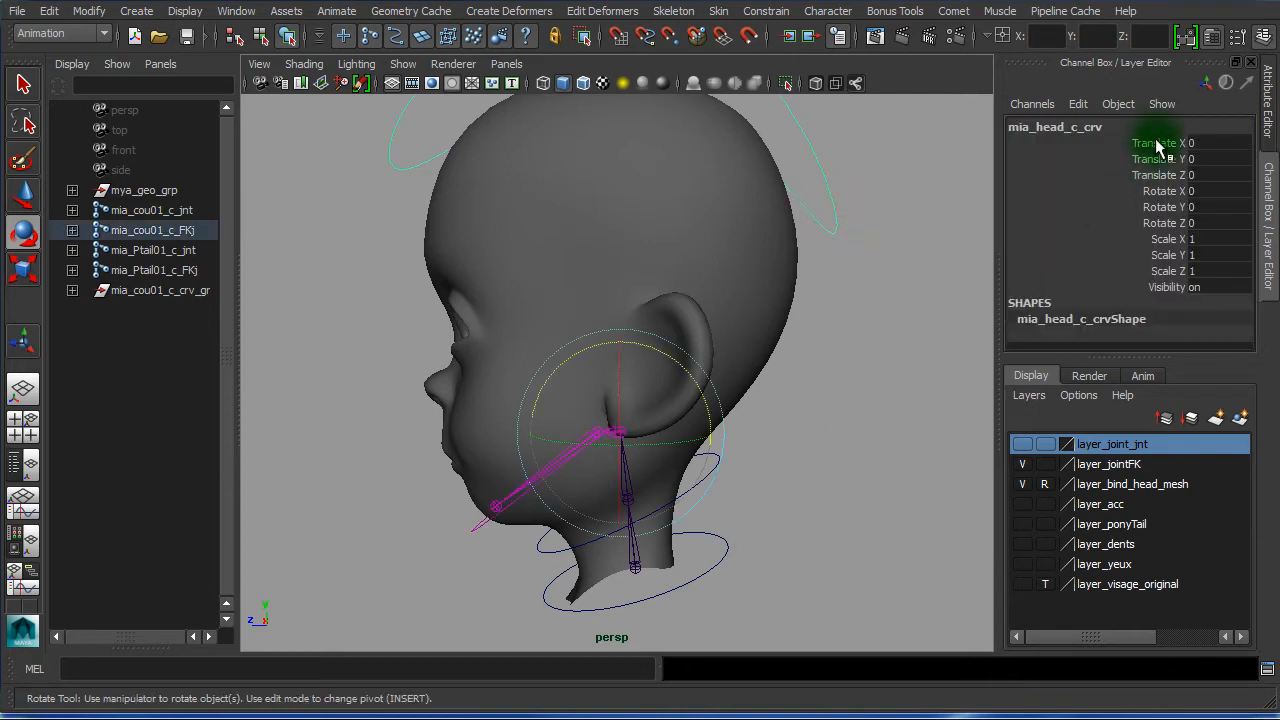
click(905, 432)
alt+right_drag(871, 429, 556, 401)
alt+middle_drag(720, 377, 499, 416)
alt+right_drag(499, 416, 788, 428)
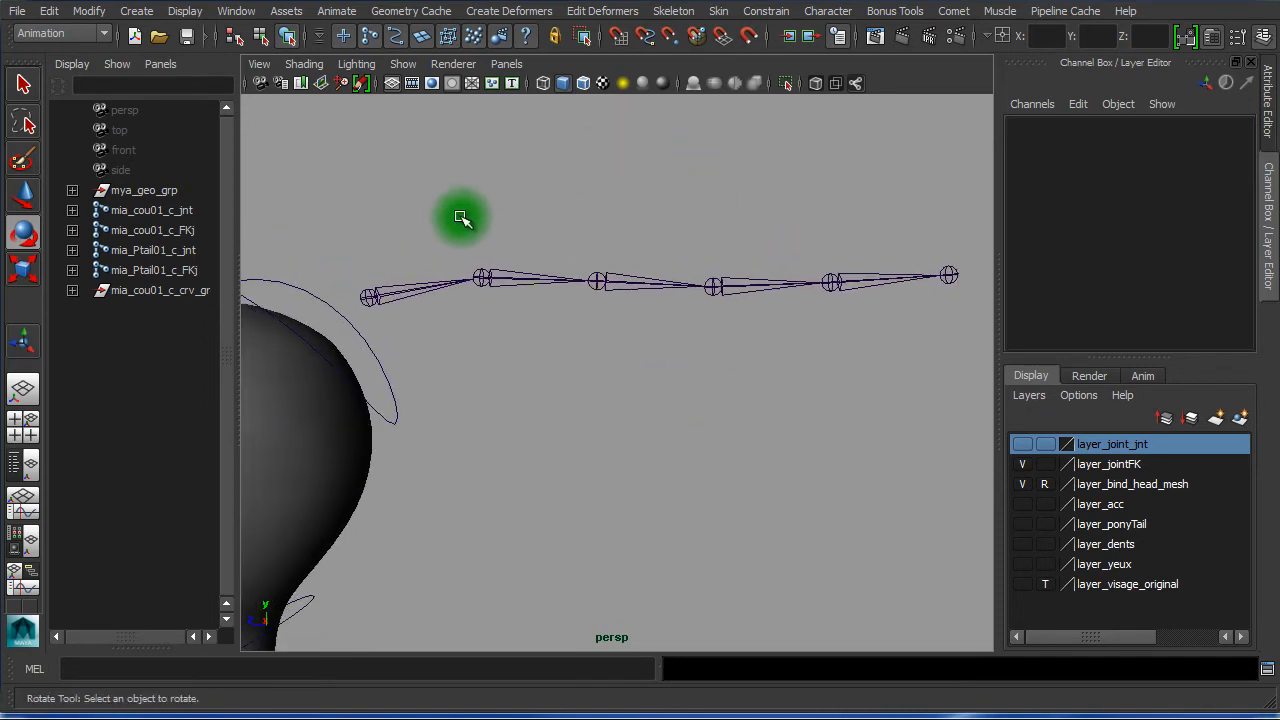
drag(408, 265, 440, 328)
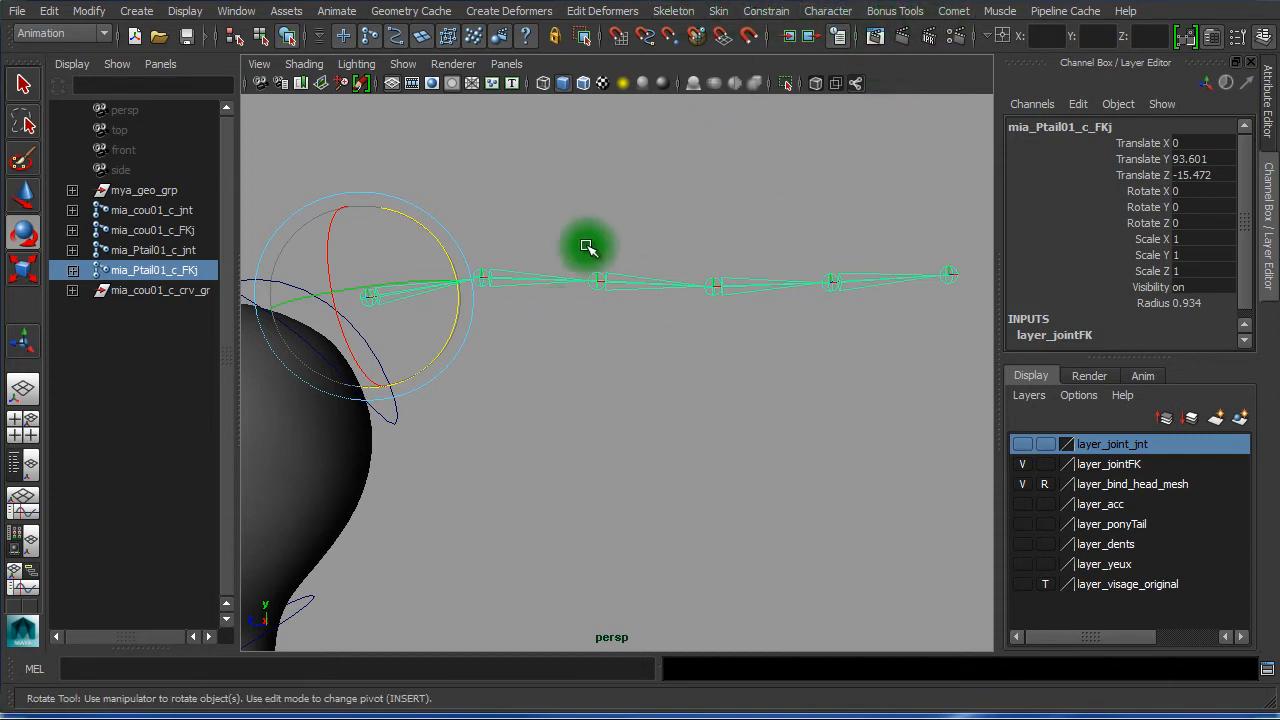
click(560, 390)
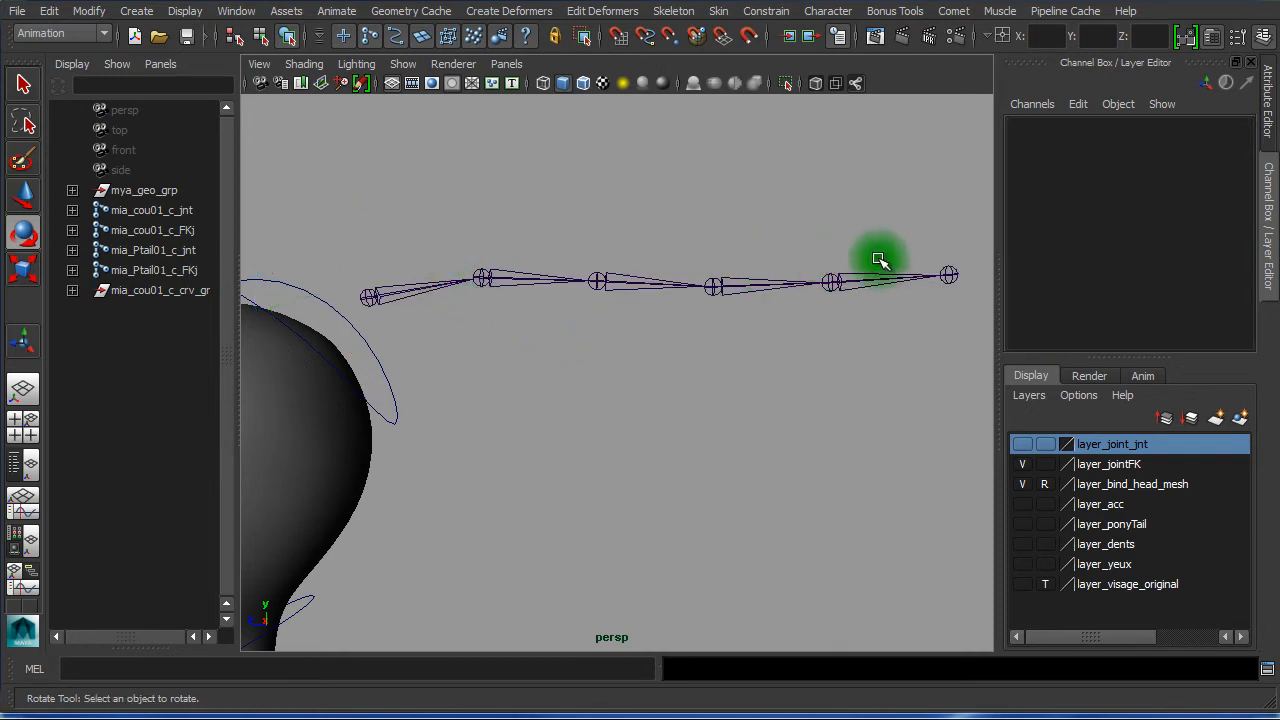
click(948, 273)
click(740, 310)
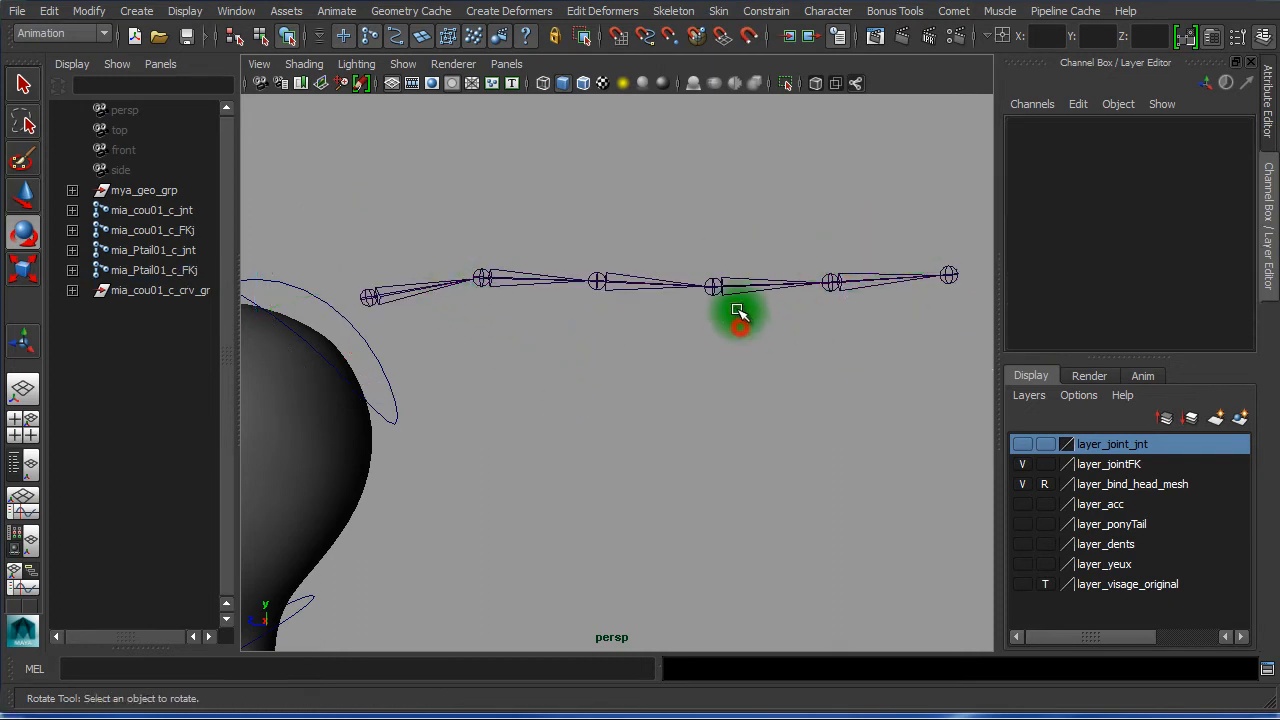
Create a Comet circleX shape on each of the five ponytail FK joints from mia_Ptail01_c_FKj to mia_Ptail05_c_FKj
drag(423, 266, 420, 314)
click(547, 207)
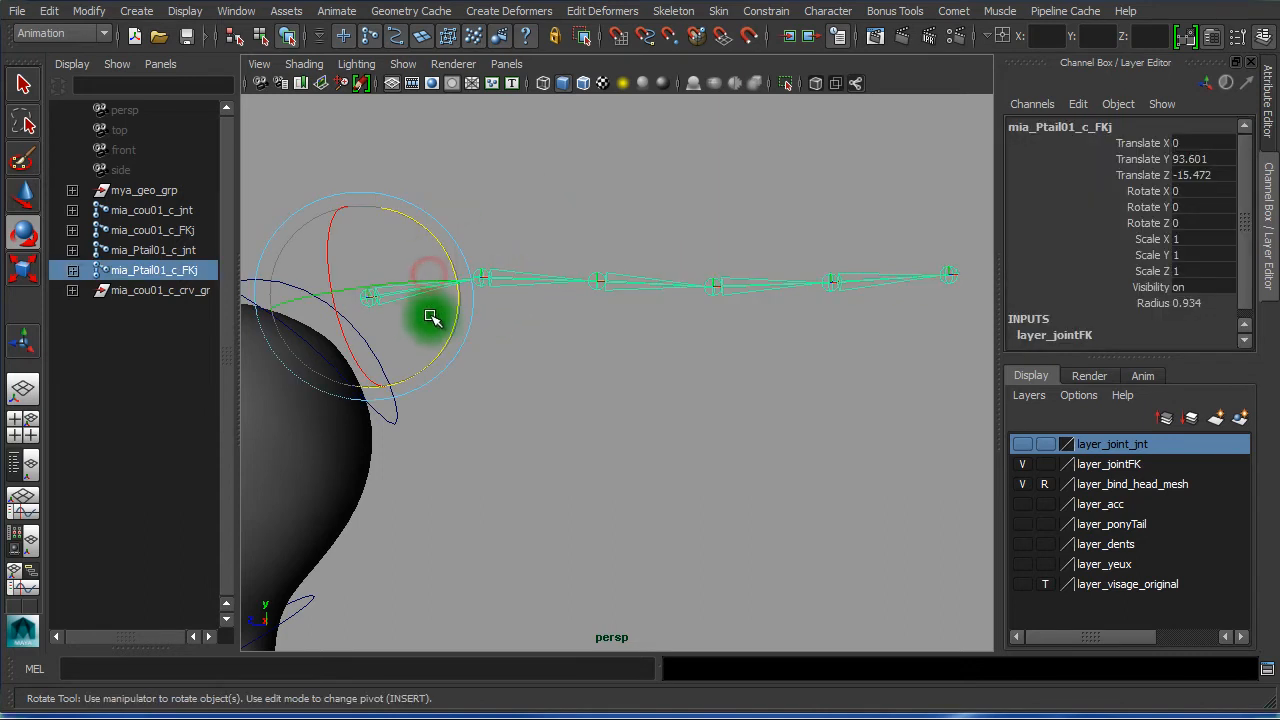
key(w)
shift+drag(562, 247, 651, 322)
drag(757, 257, 750, 350)
drag(855, 260, 871, 357)
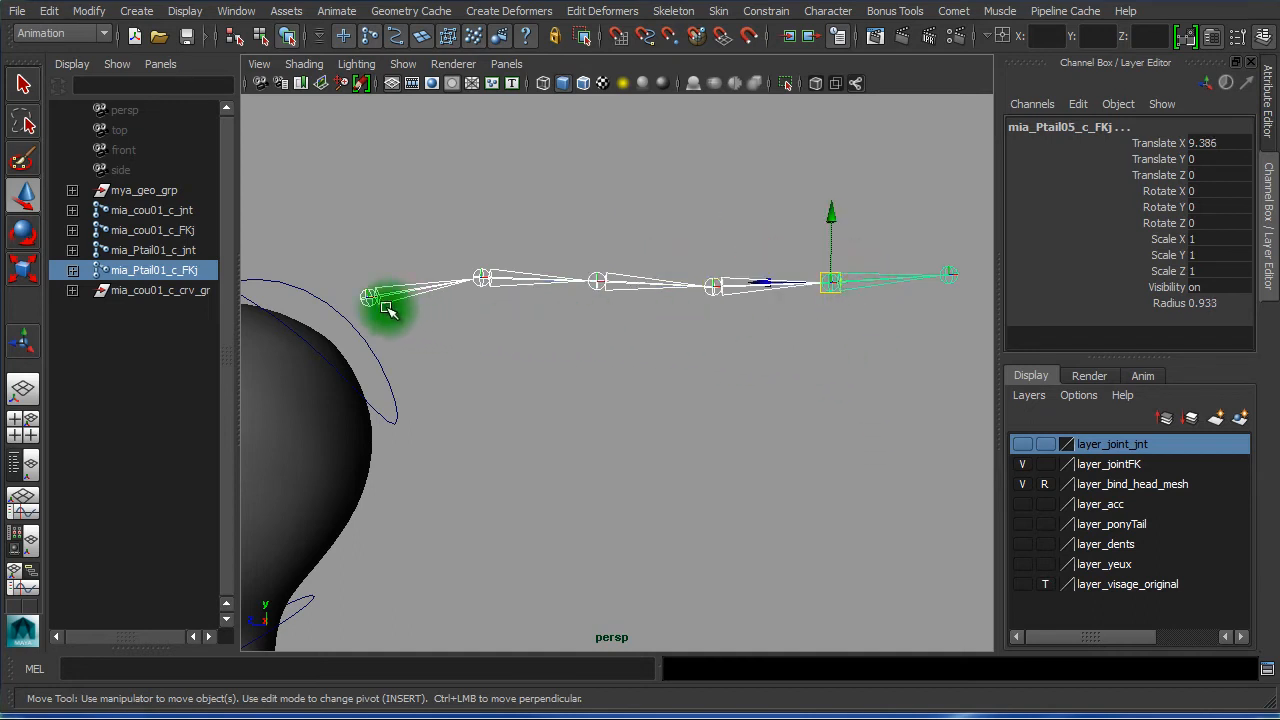
click(955, 11)
mouse_move(964, 62)
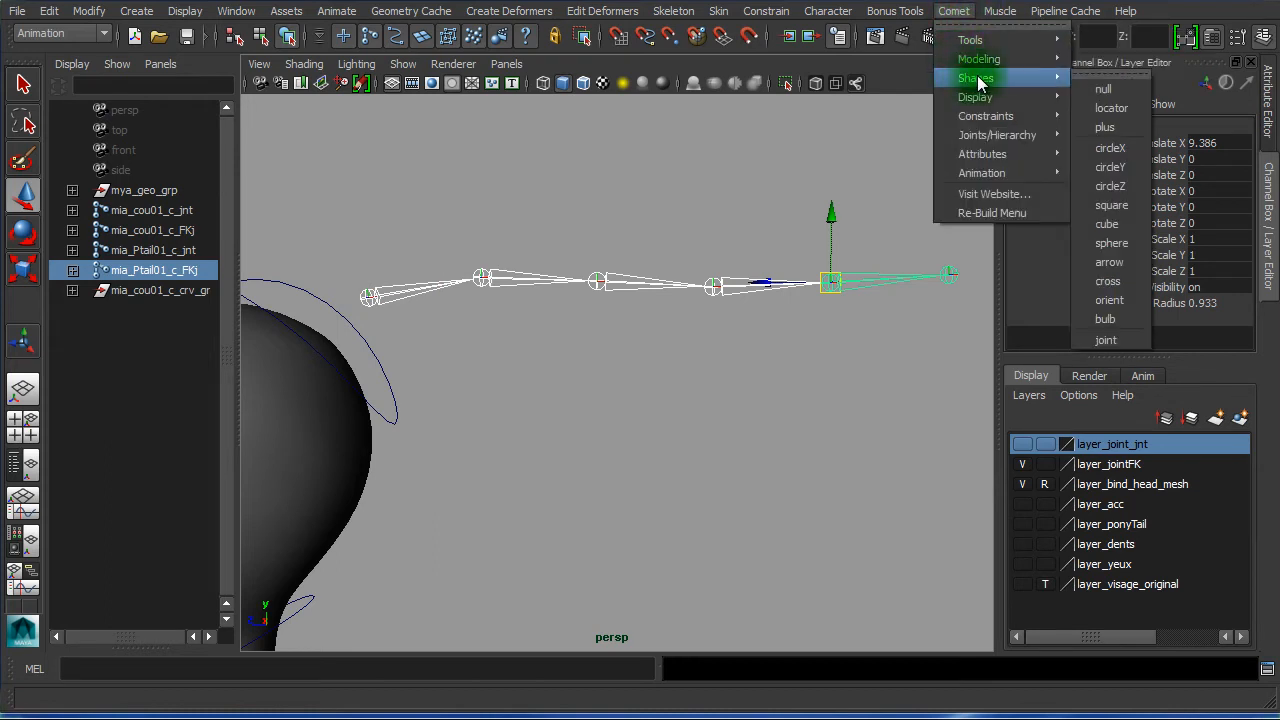
click(1110, 150)
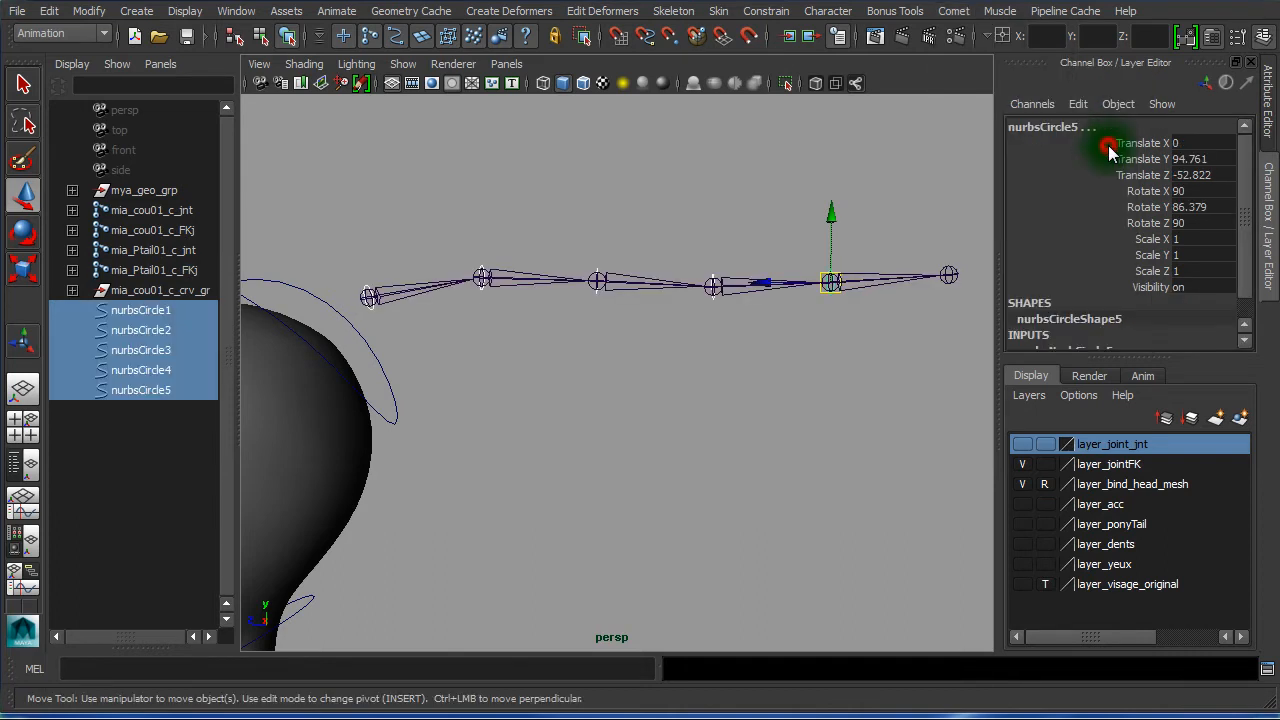
Scale all five new ponytail circles uniformly to about 7.68
alt+right_drag(623, 368, 567, 341)
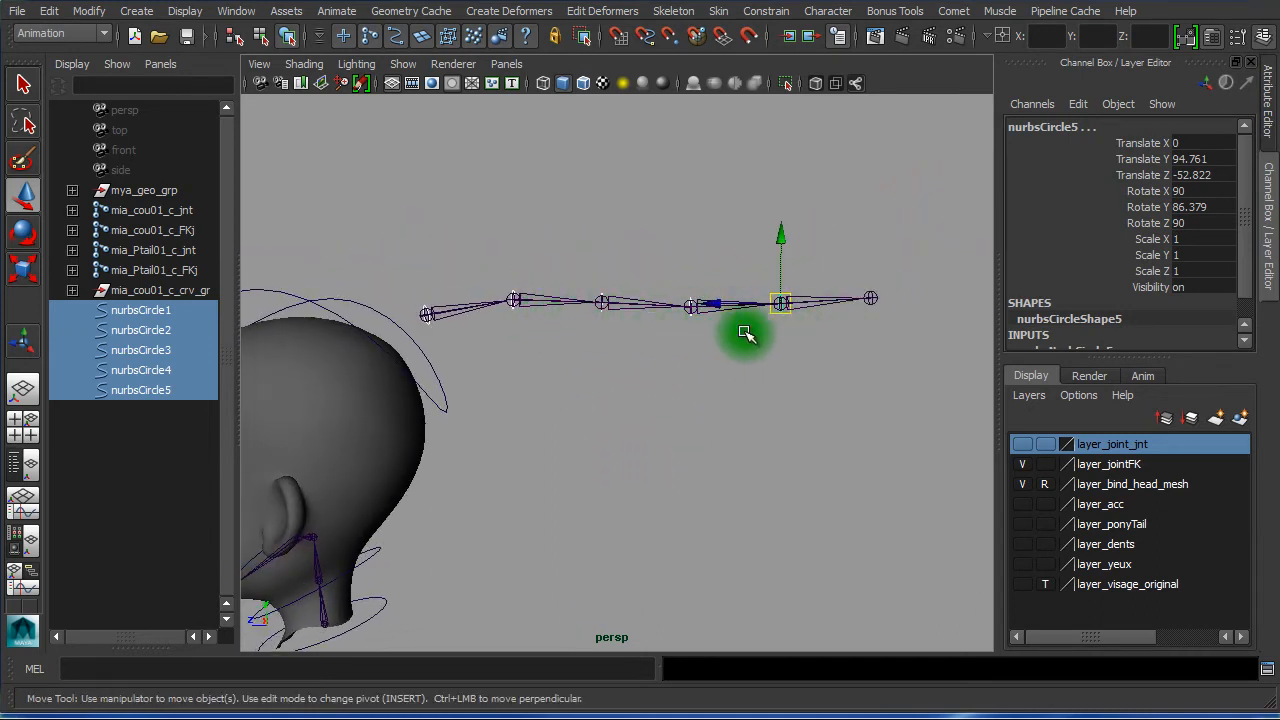
key(r)
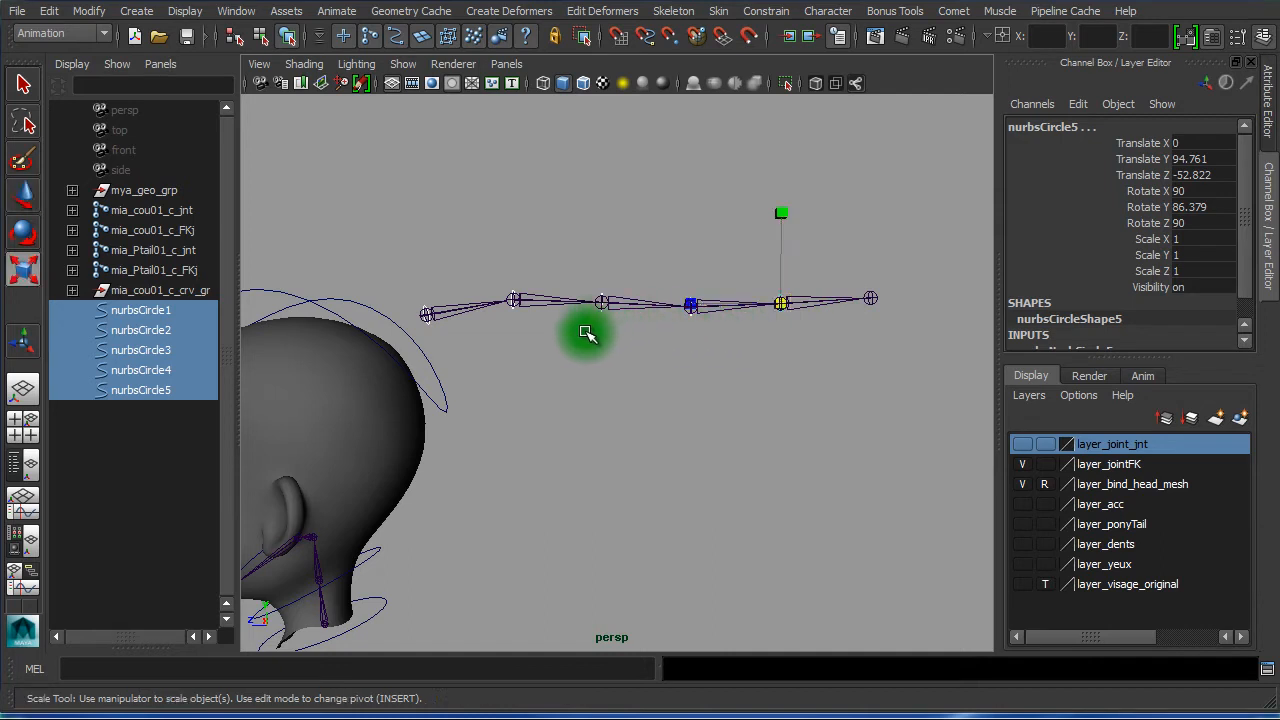
middle_drag(590, 333, 682, 333)
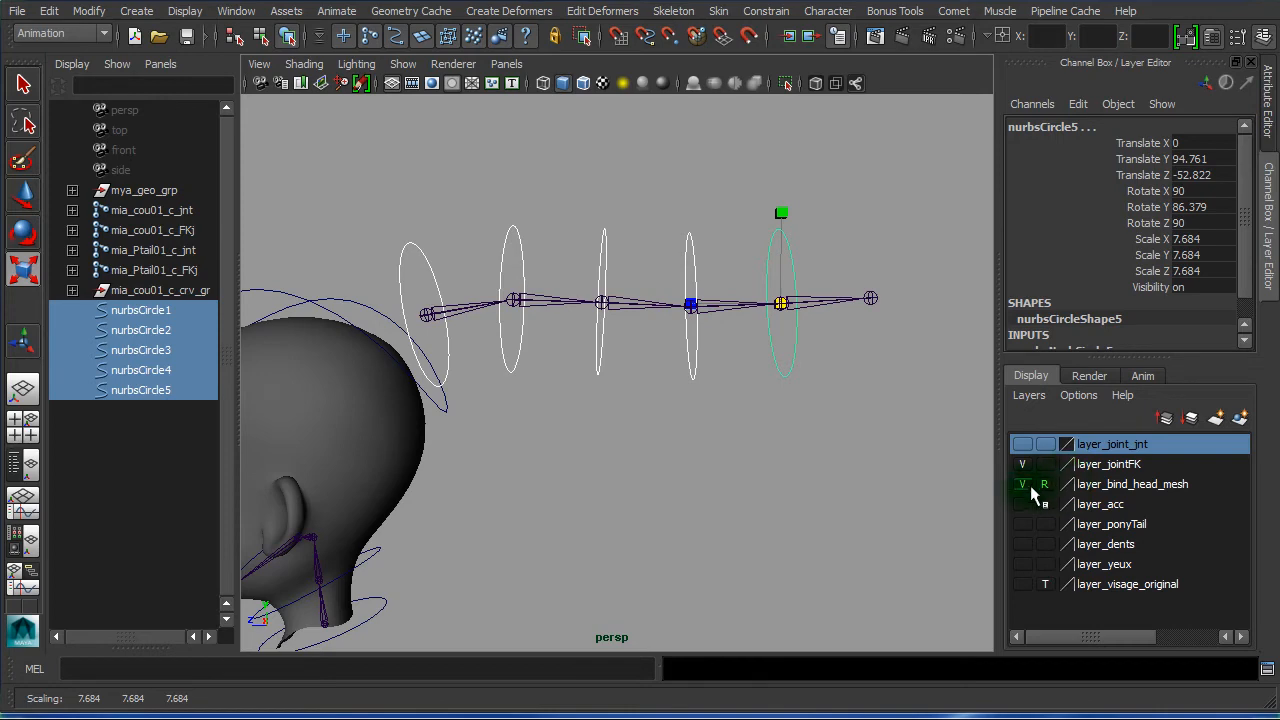
Show the display layers layer_ponyTail and layer_acc, and select the circle at the ponytail's base, nurbsCircle1
click(1022, 524)
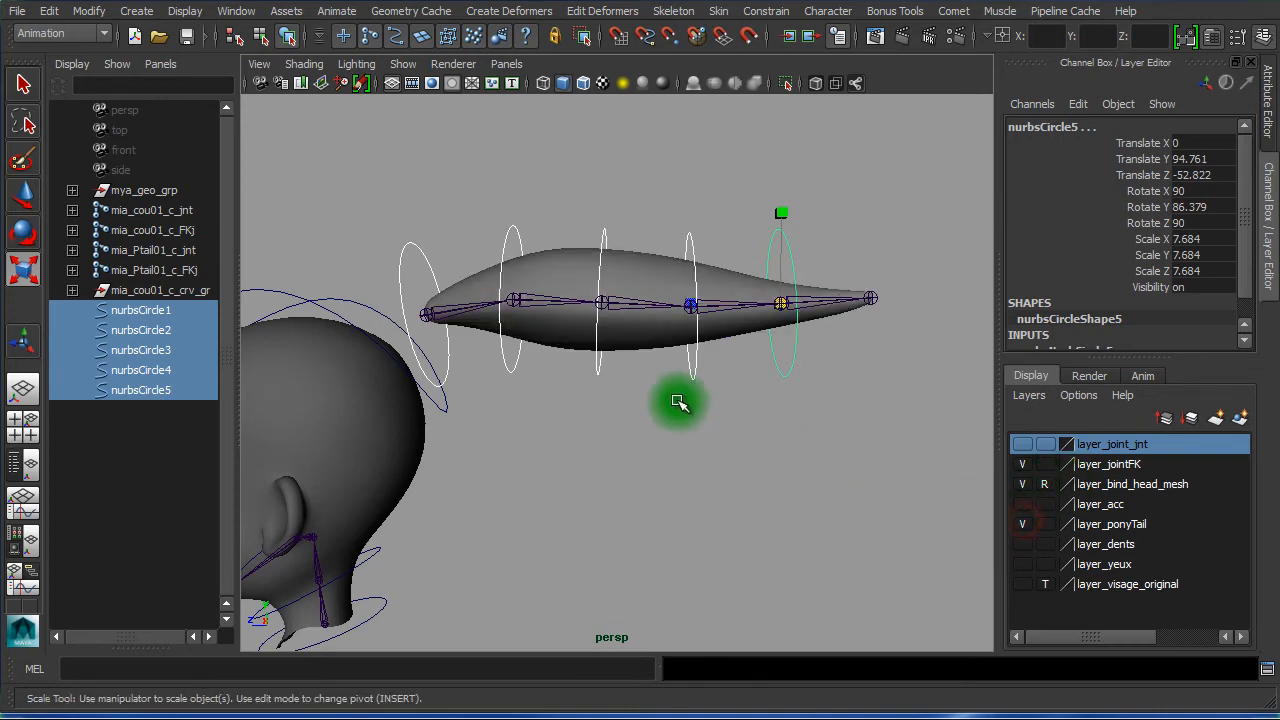
alt+drag(680, 397, 640, 434)
drag(383, 278, 420, 296)
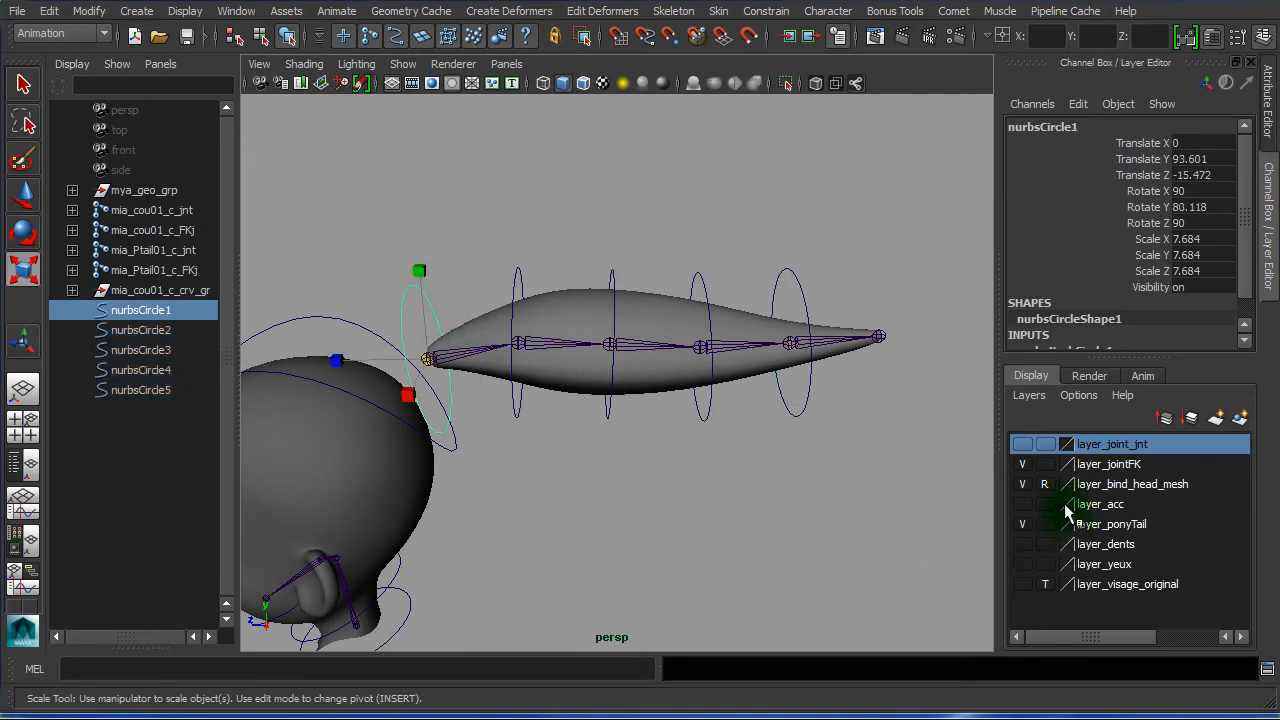
click(1022, 504)
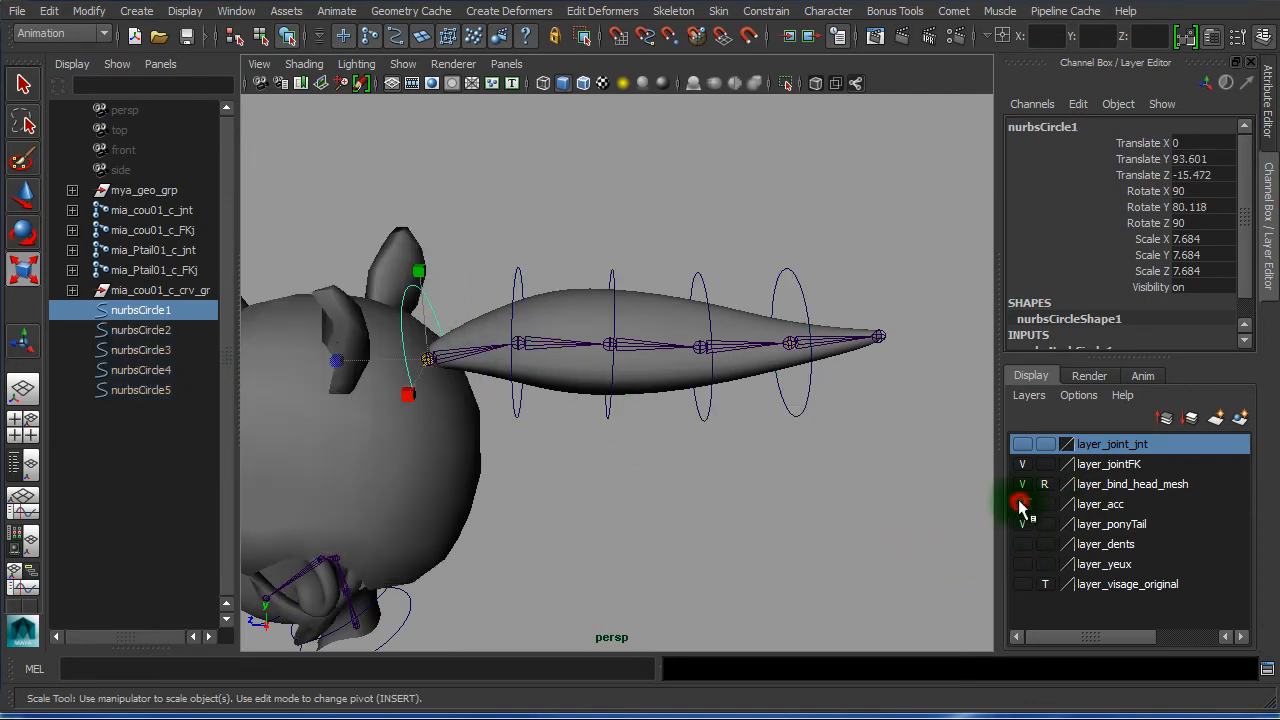
alt+drag(386, 363, 407, 344)
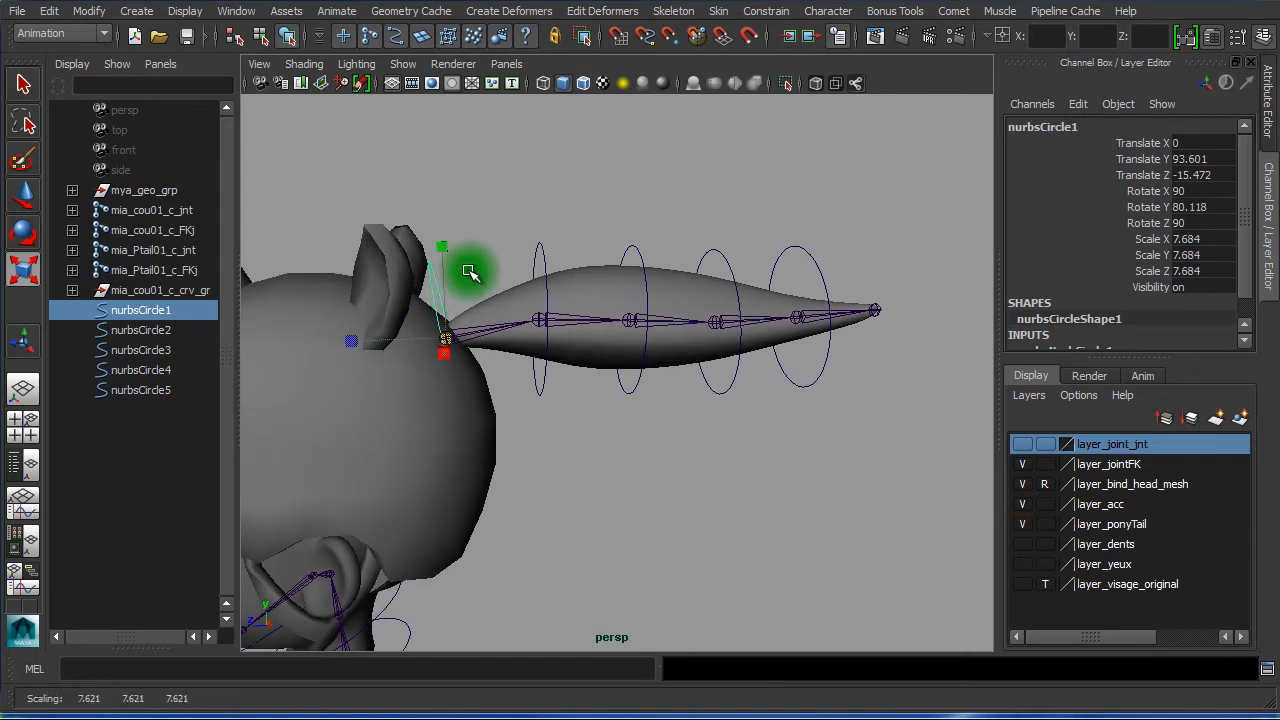
Scale the first three ponytail circles uniformly: nurbsCircle1 to about 6.1, nurbsCircle2 to about 6.26 and nurbsCircle3 to about 7.45
drag(470, 273, 458, 288)
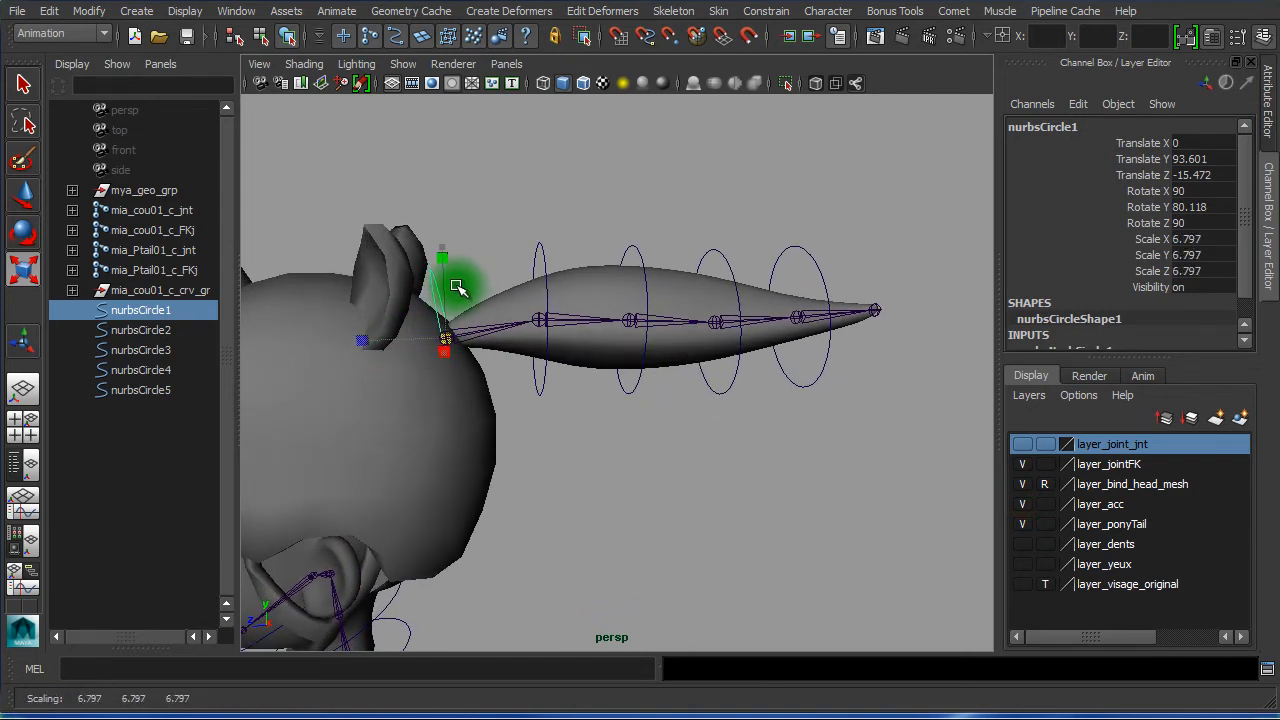
click(543, 245)
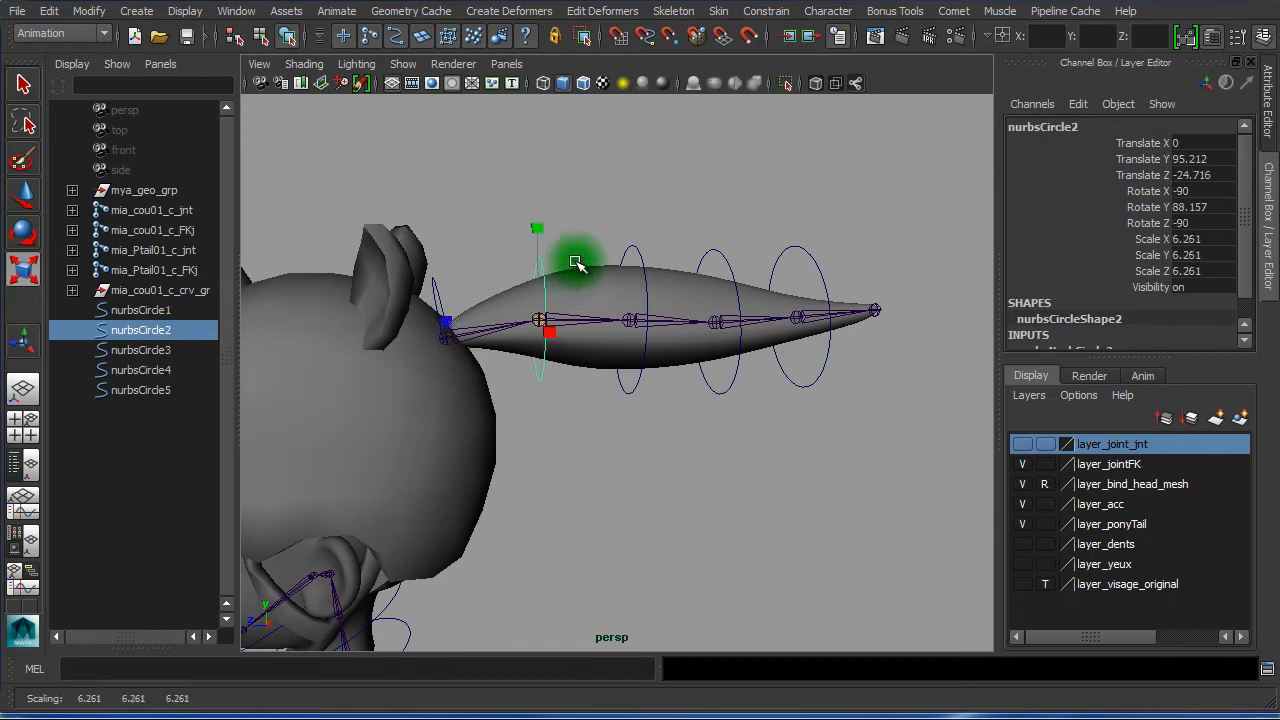
click(631, 250)
alt+drag(624, 246, 589, 243)
alt+right_drag(571, 246, 726, 251)
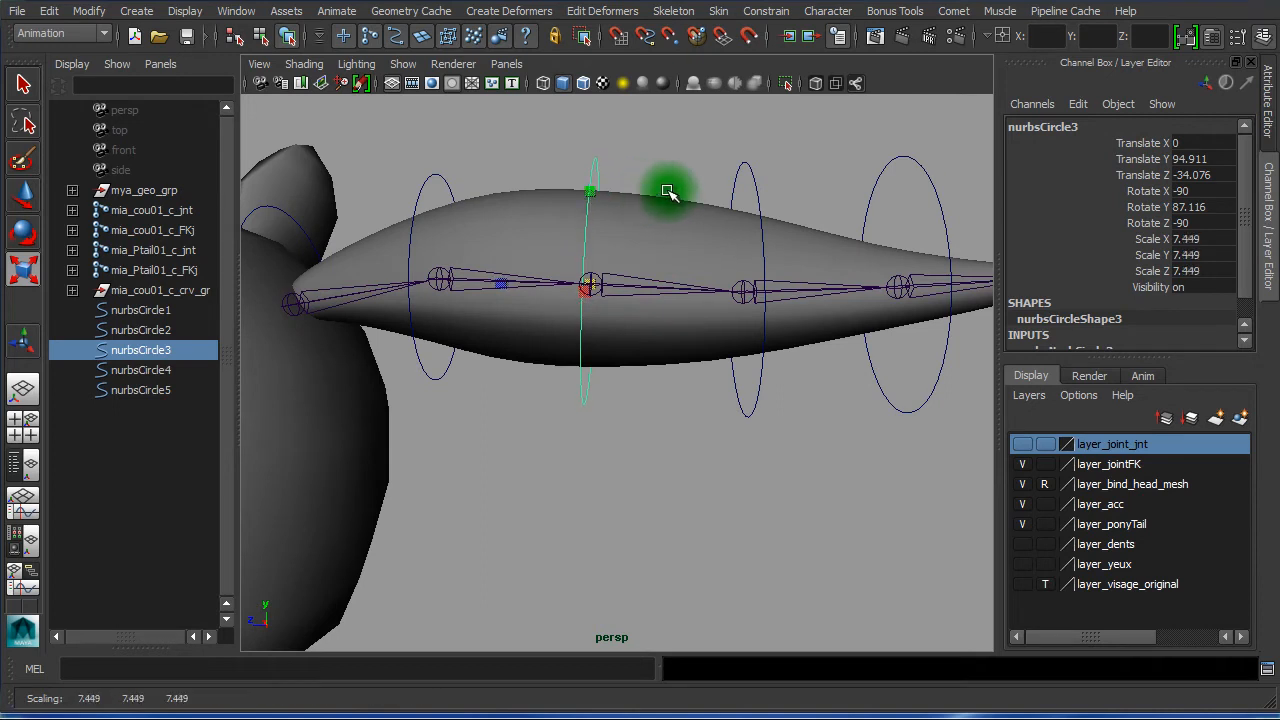
Scale the last two ponytail circles uniformly: nurbsCircle4 to about 6.4 and nurbsCircle5 to about 3.56
click(745, 180)
middle_drag(799, 178, 774, 187)
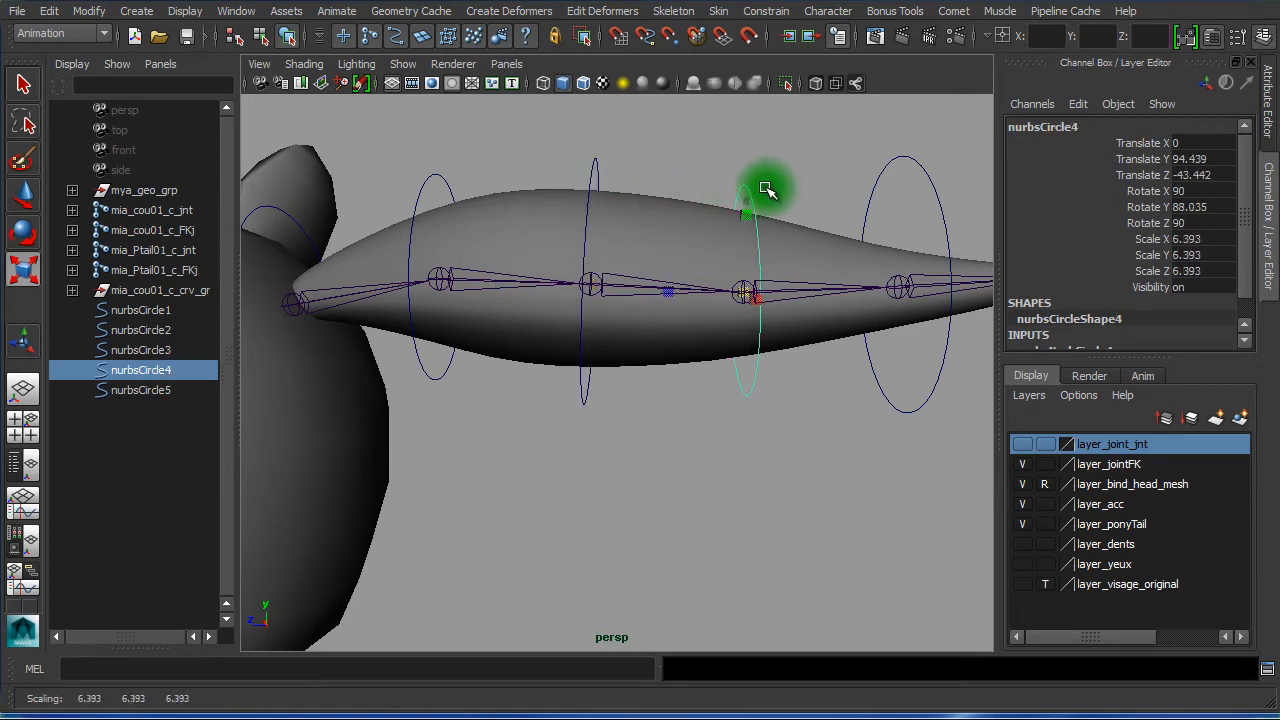
click(912, 191)
middle_drag(911, 191, 848, 203)
alt+right_drag(886, 378, 723, 354)
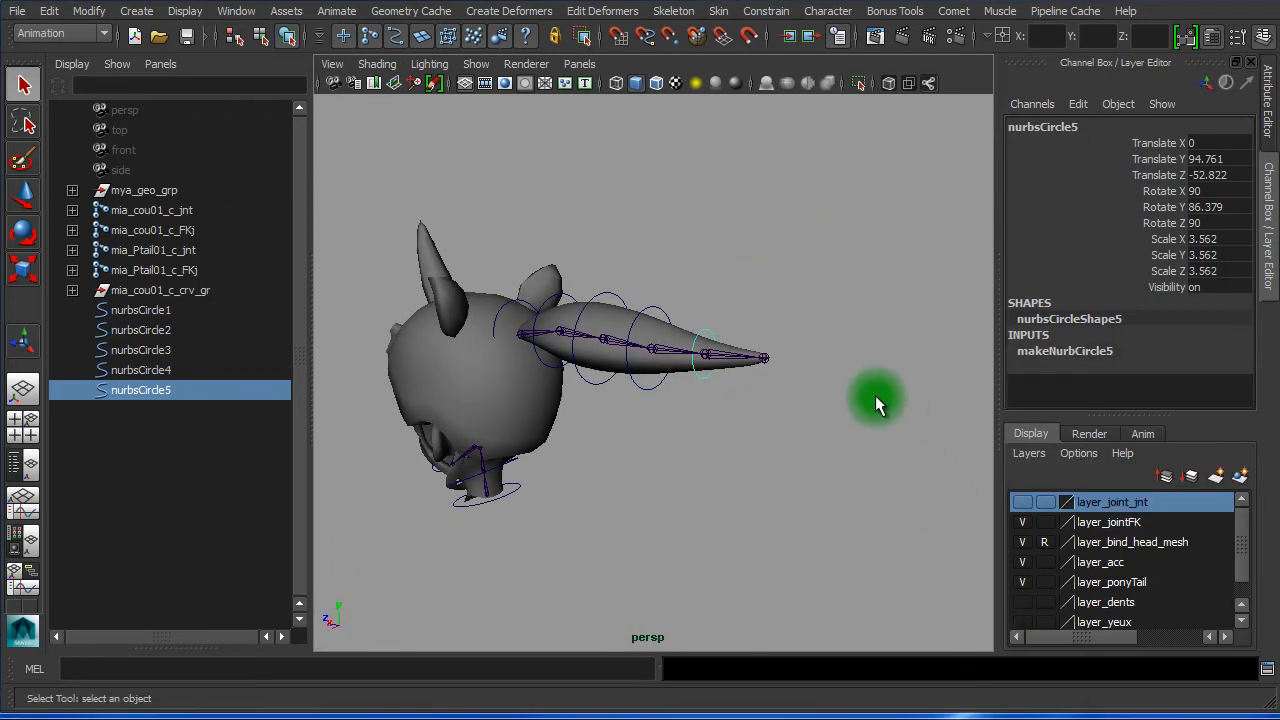
Select all control vertices of nurbsCircle1 at the ponytail's base and move them back along Z to about -17.3
click(505, 314)
key(f)
alt+drag(580, 433, 931, 451)
alt+drag(756, 451, 728, 462)
alt+middle_drag(728, 462, 738, 512)
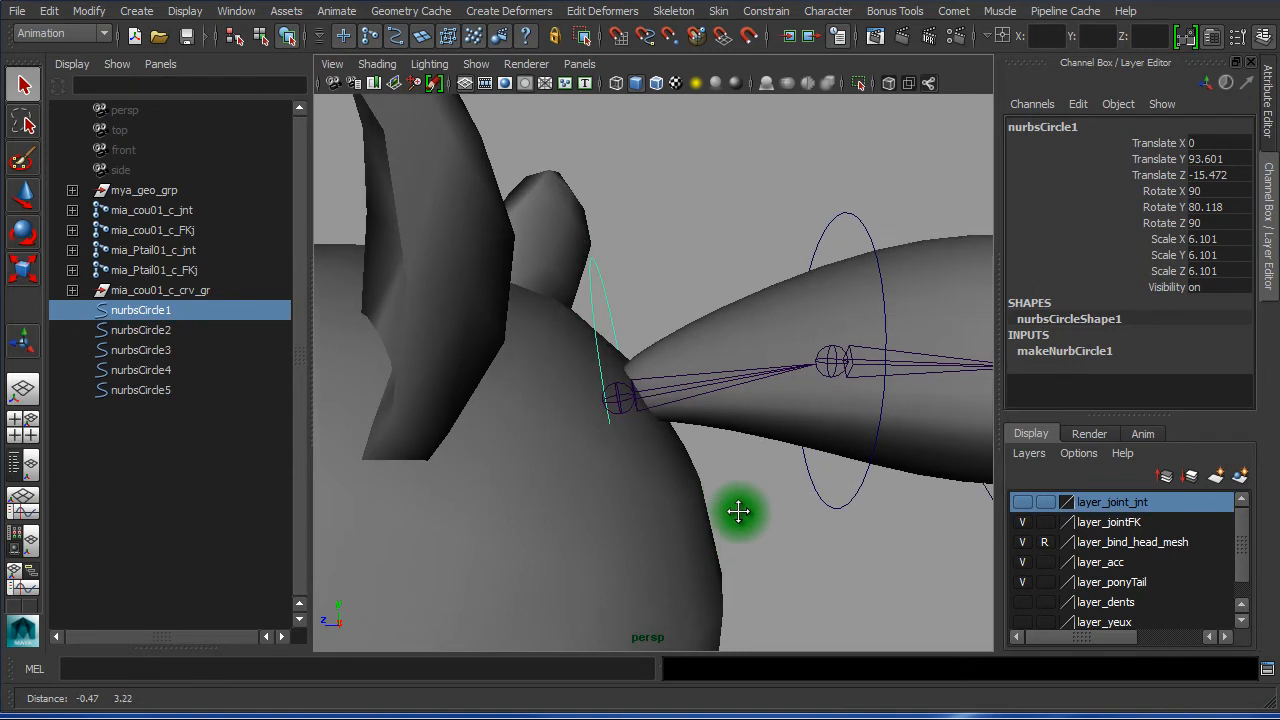
right_click(671, 264)
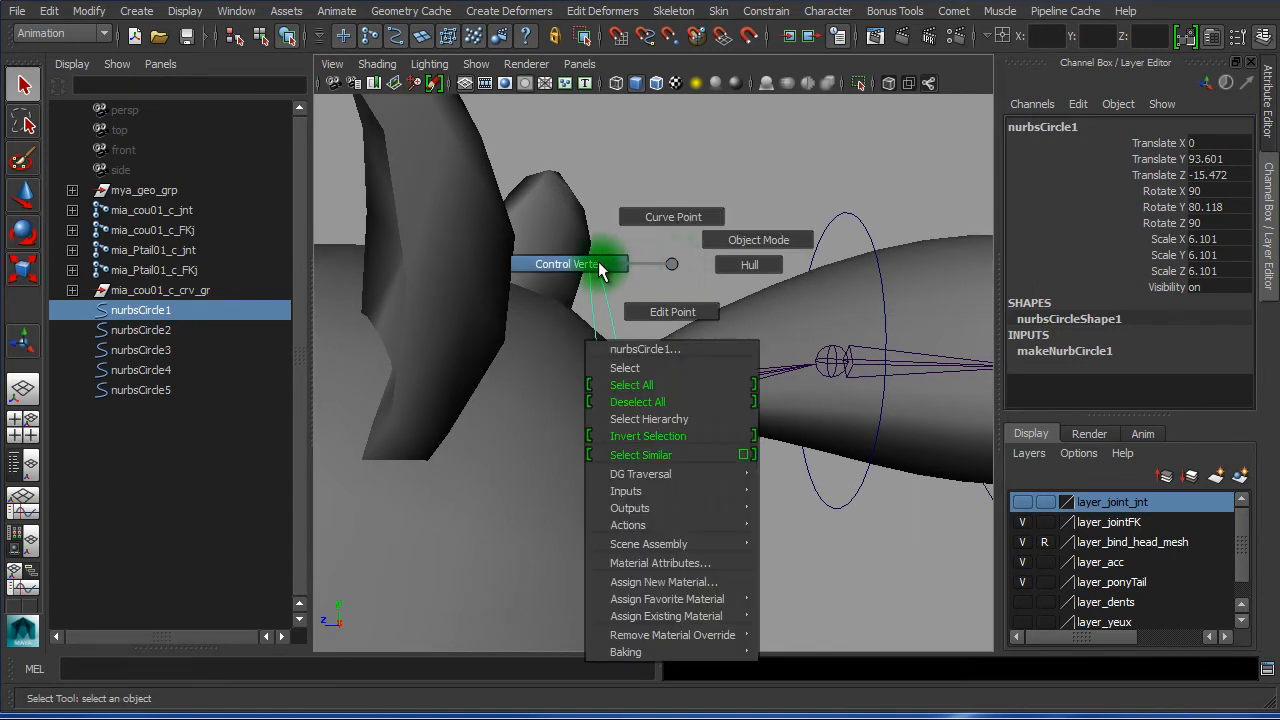
right_drag(600, 270, 598, 268)
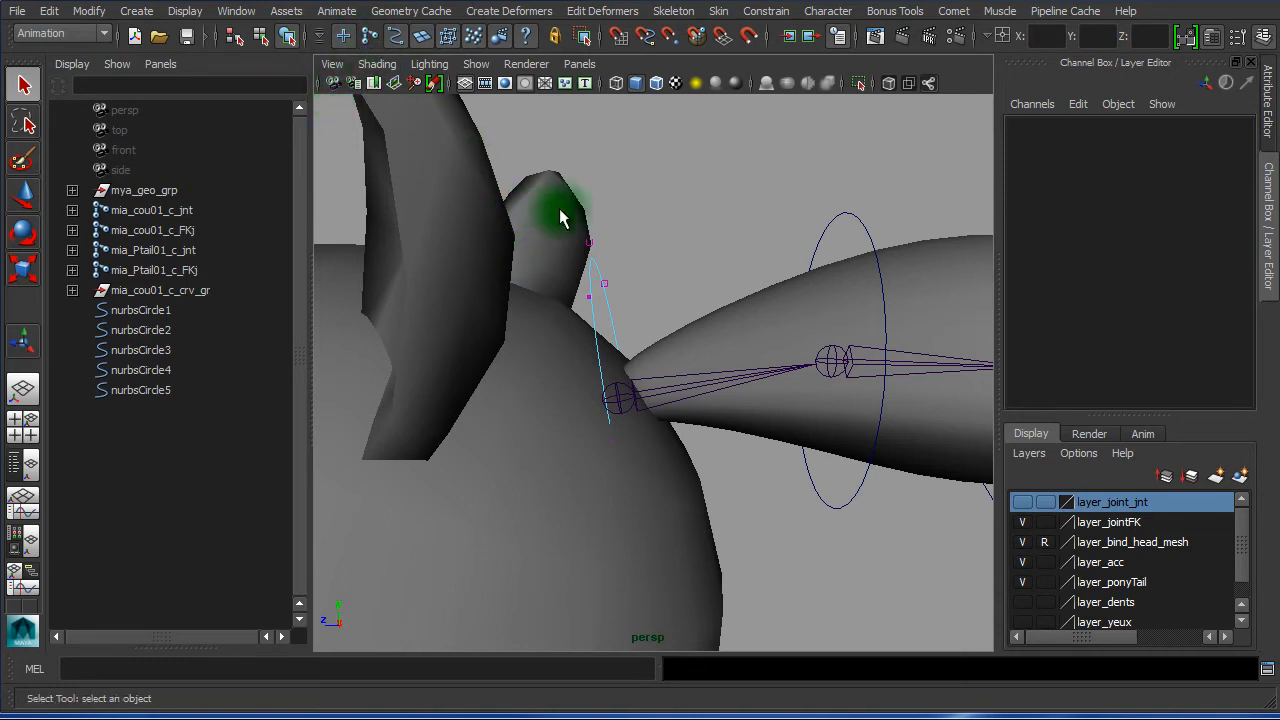
drag(528, 189, 750, 590)
key(w)
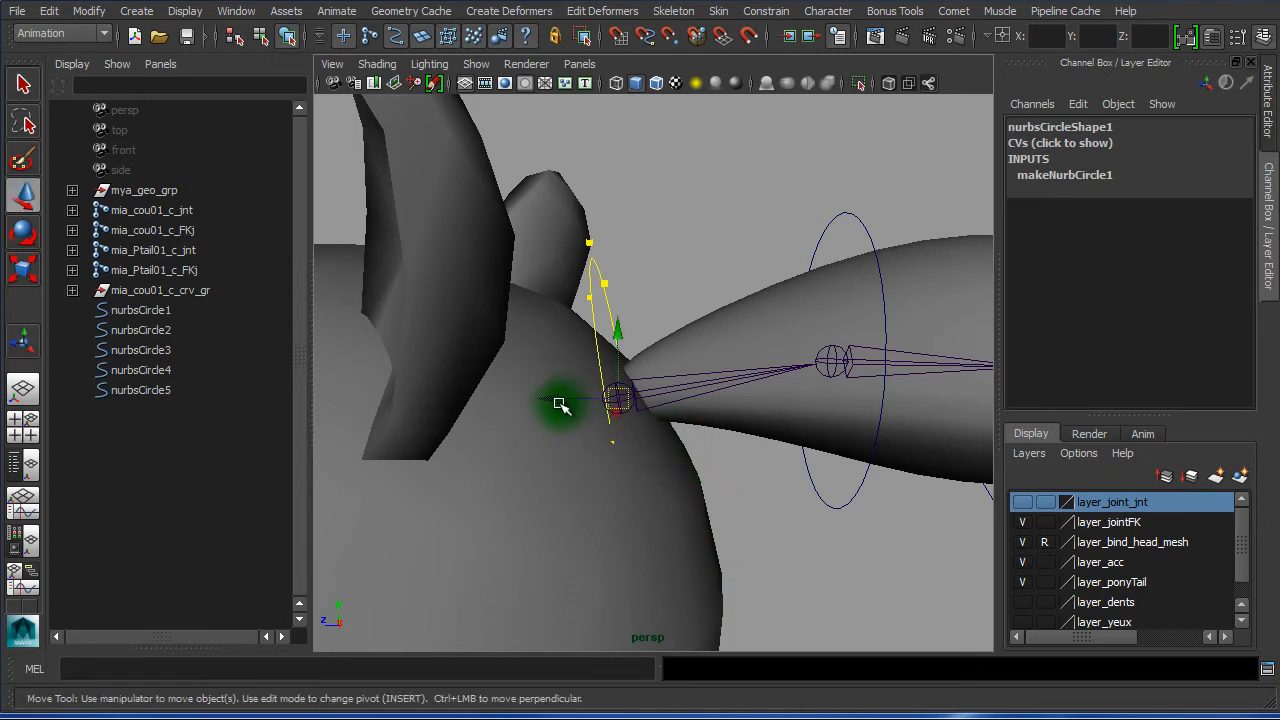
middle_drag(560, 402, 594, 402)
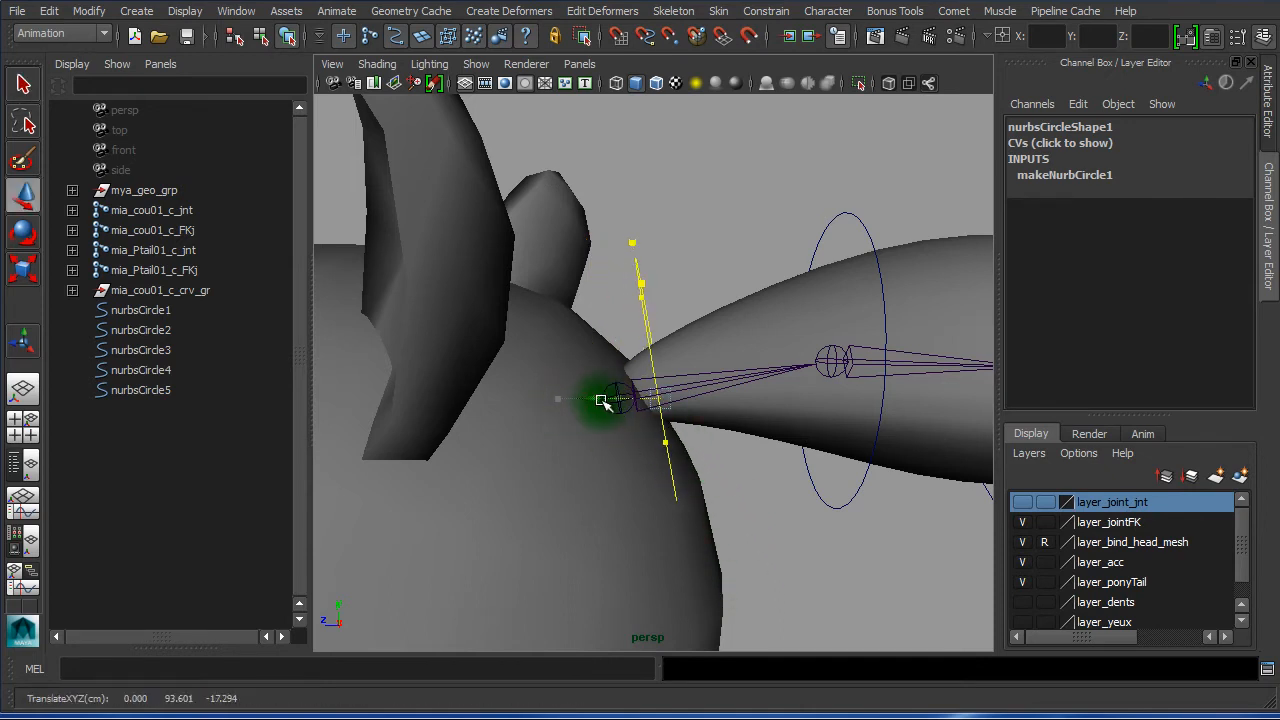
Rotate the nurbsCircle1 control vertices to follow the back of the head's slope and scale them down uniformly around the ponytail's base
key(e)
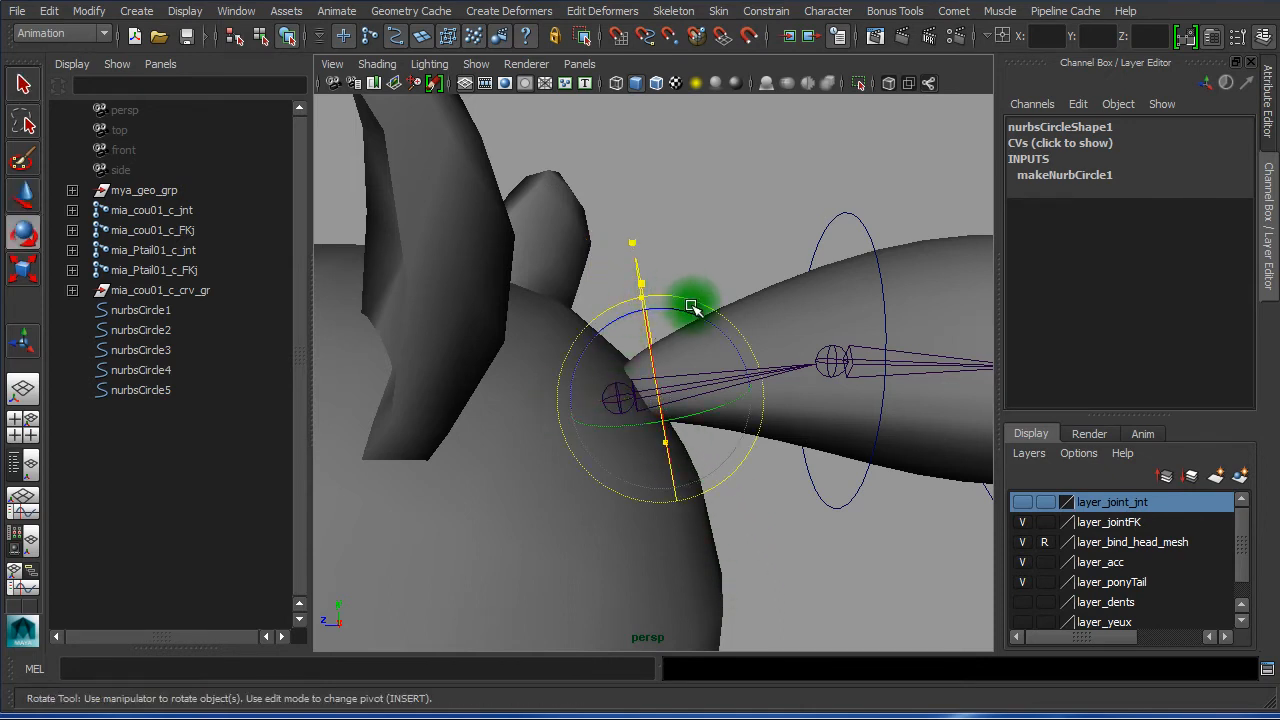
drag(686, 314, 653, 321)
key(r)
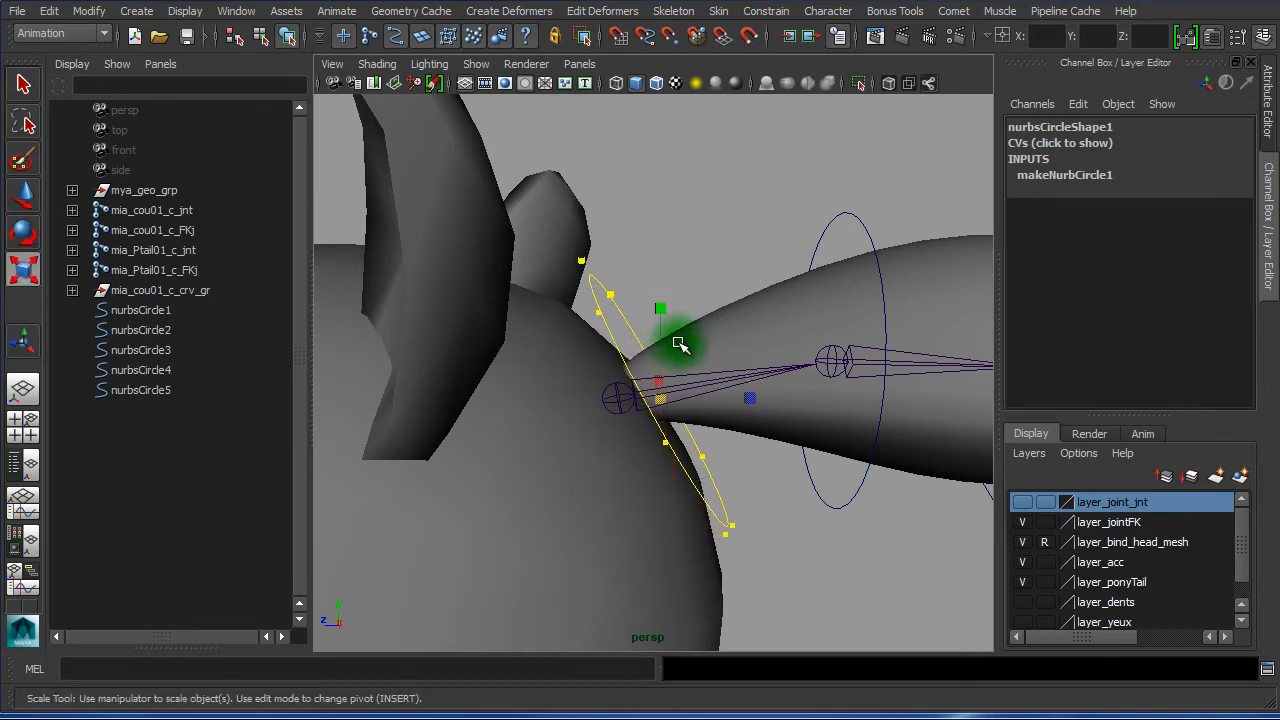
middle_drag(703, 337, 647, 376)
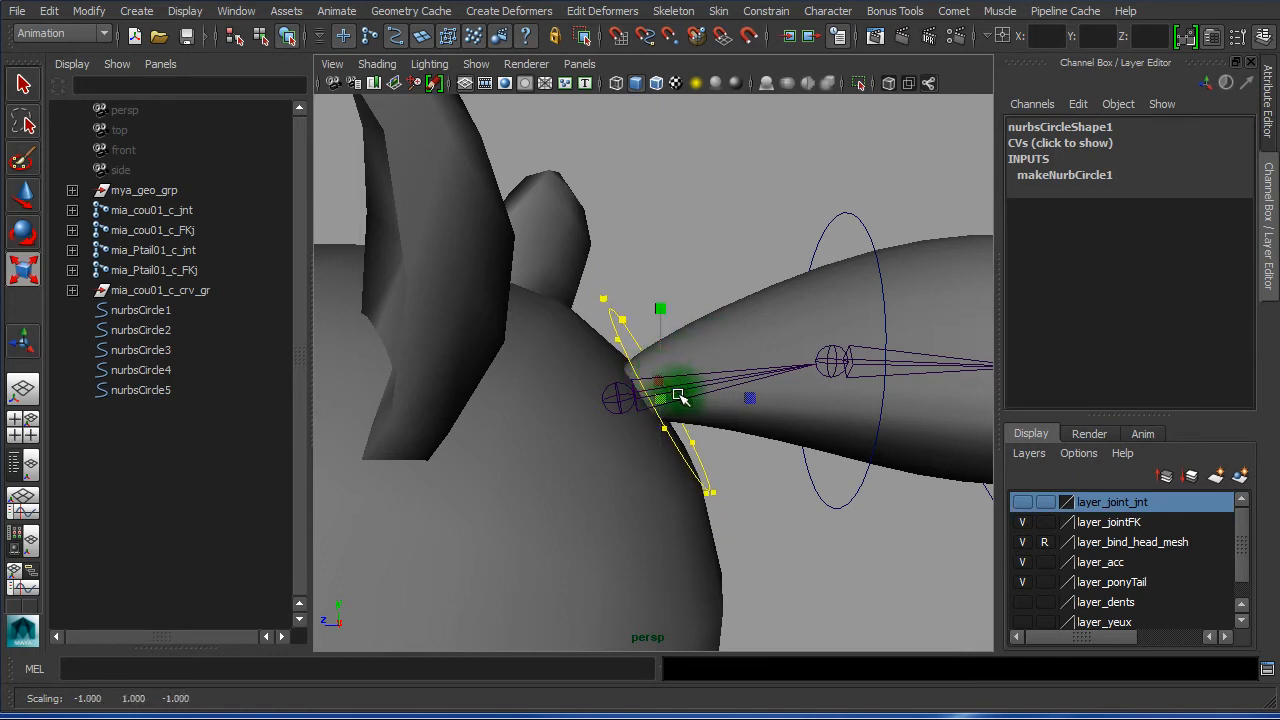
alt+drag(737, 463, 752, 488)
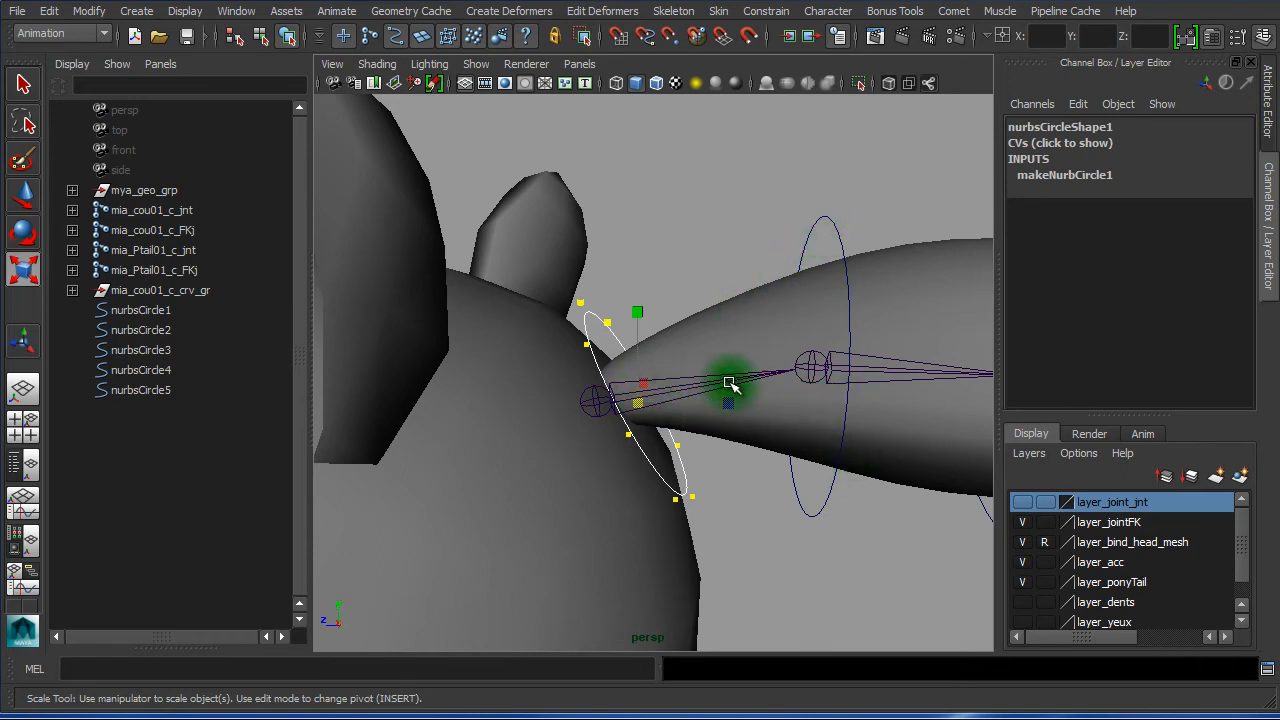
alt+drag(780, 543, 654, 423)
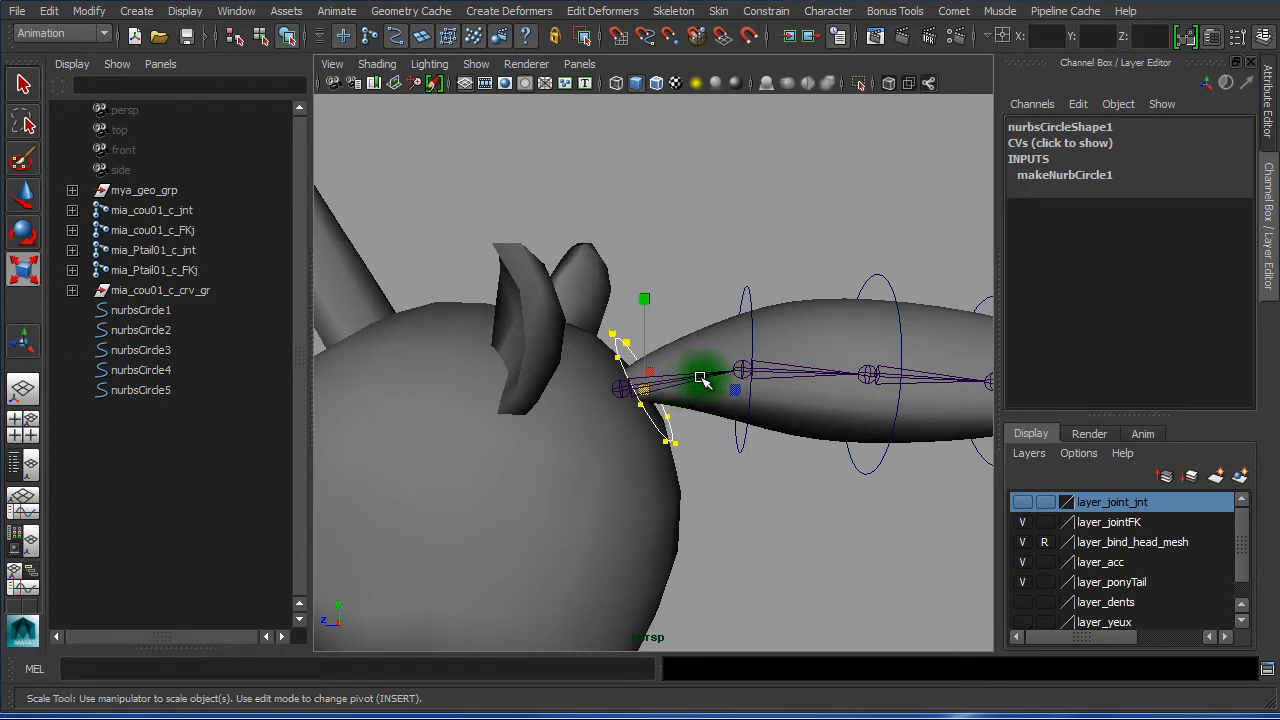
mouse_move(737, 517)
alt+mouse_down()
mouse_move(743, 490)
mouse_move(760, 486)
mouse_move(674, 494)
mouse_move(603, 523)
mouse_move(593, 590)
mouse_move(749, 514)
mouse_move(757, 491)
mouse_move(720, 506)
mouse_move(734, 531)
alt+mouse_up()
key(r)
click(750, 535)
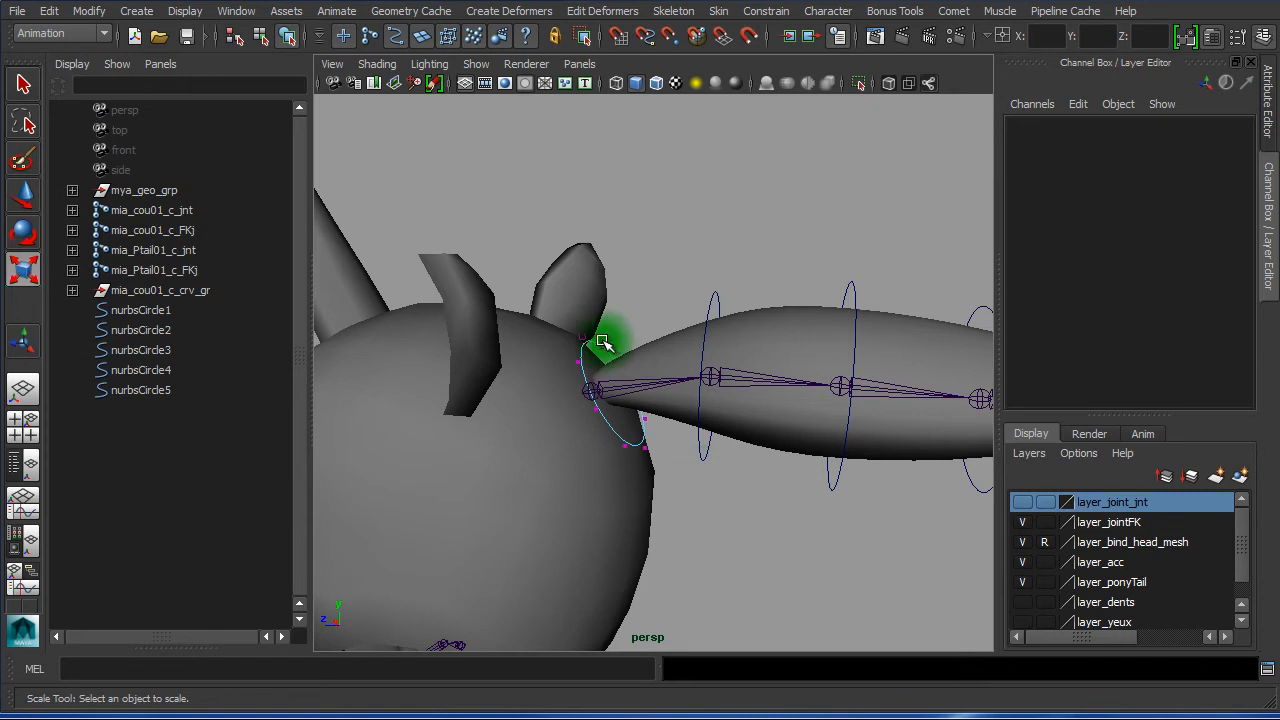
Toggle nurbsCircle1 between component and object selection, finishing in object selection mode with the circle deselected
key(F8)
key(F8)
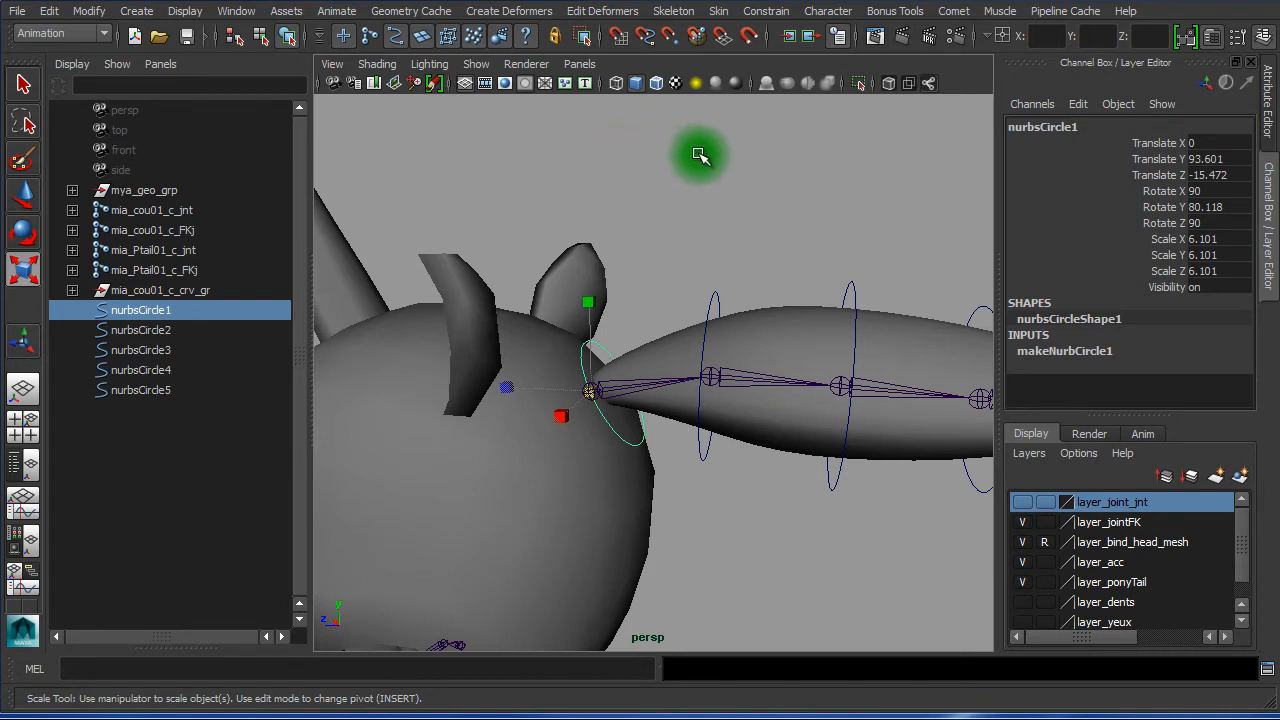
key(F8)
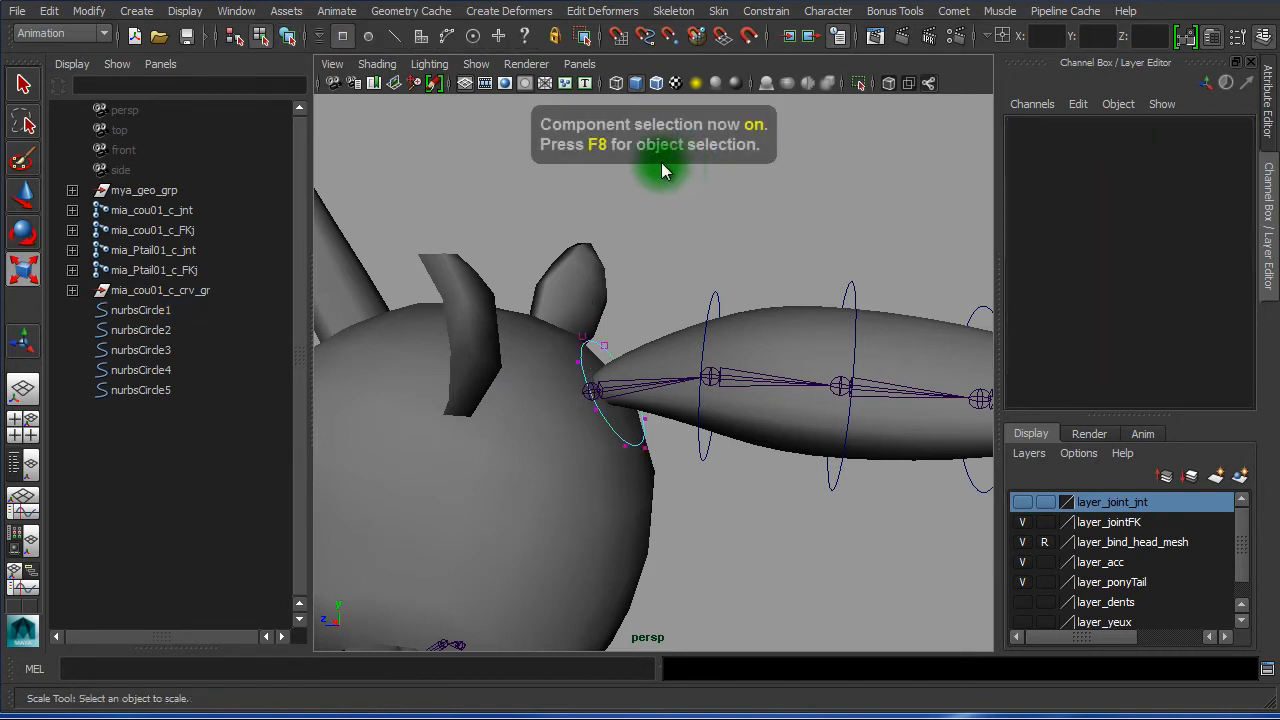
key(F8)
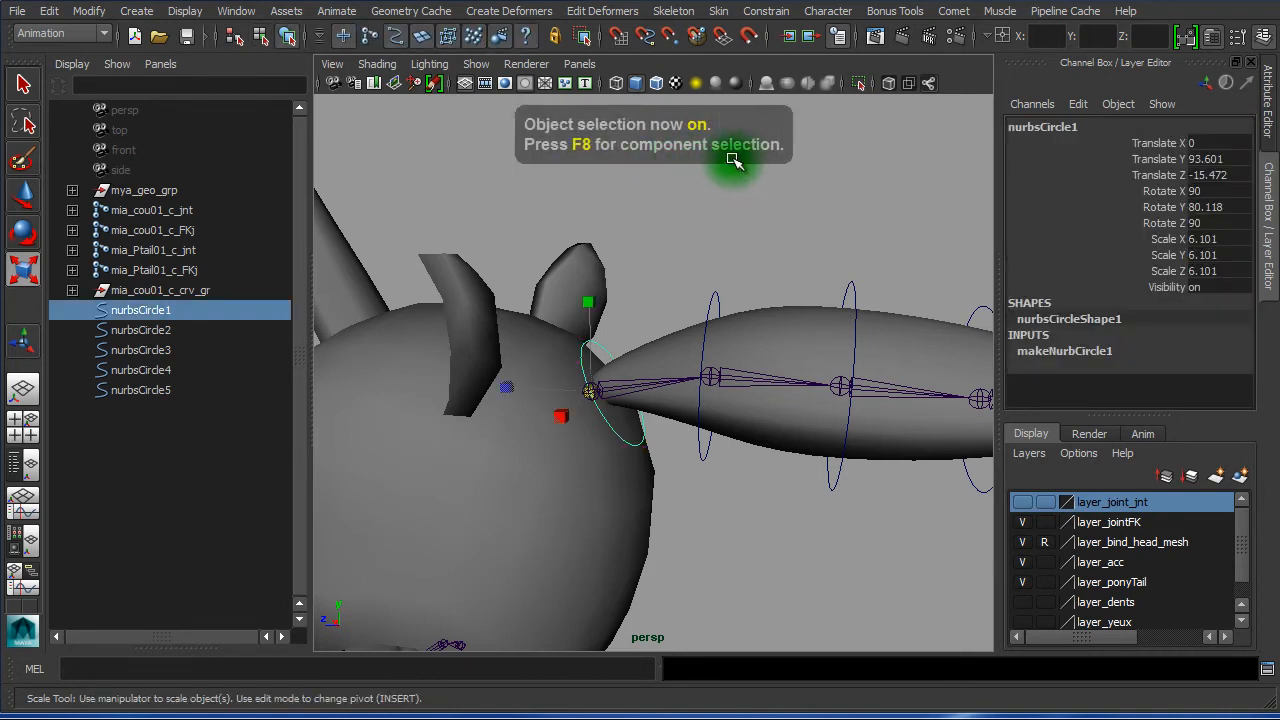
key(F8)
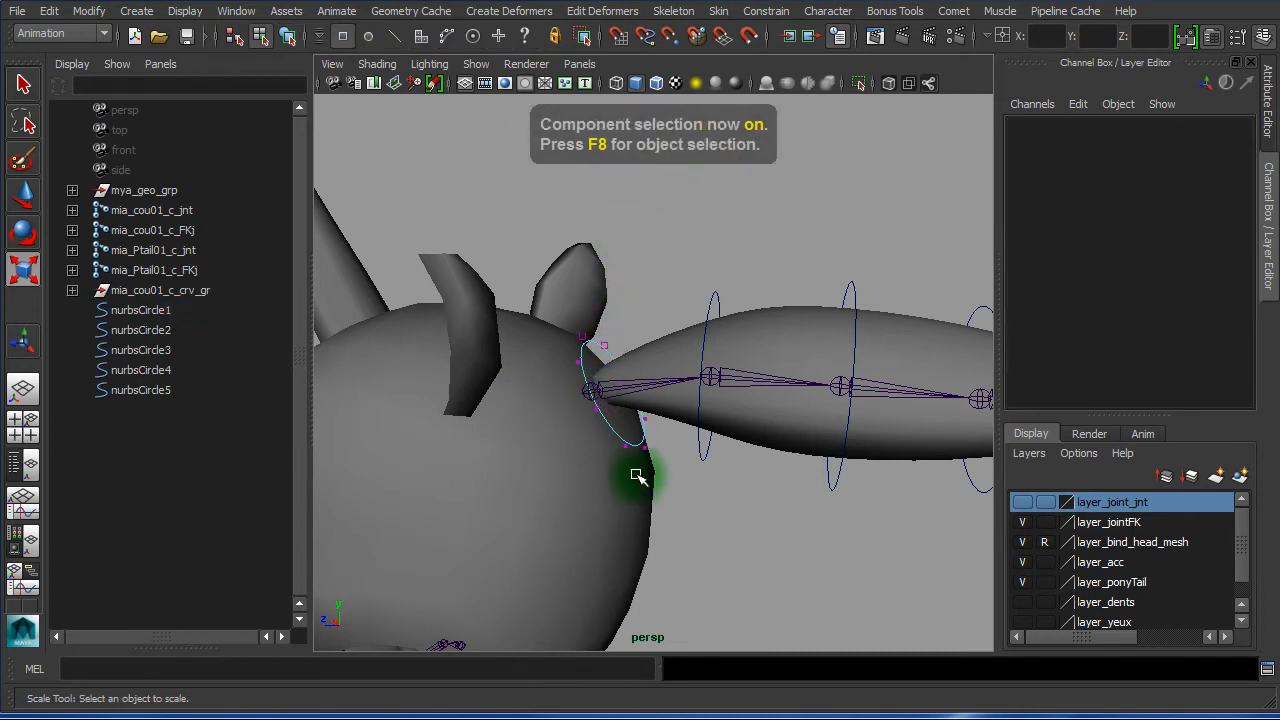
key(F8)
click(648, 278)
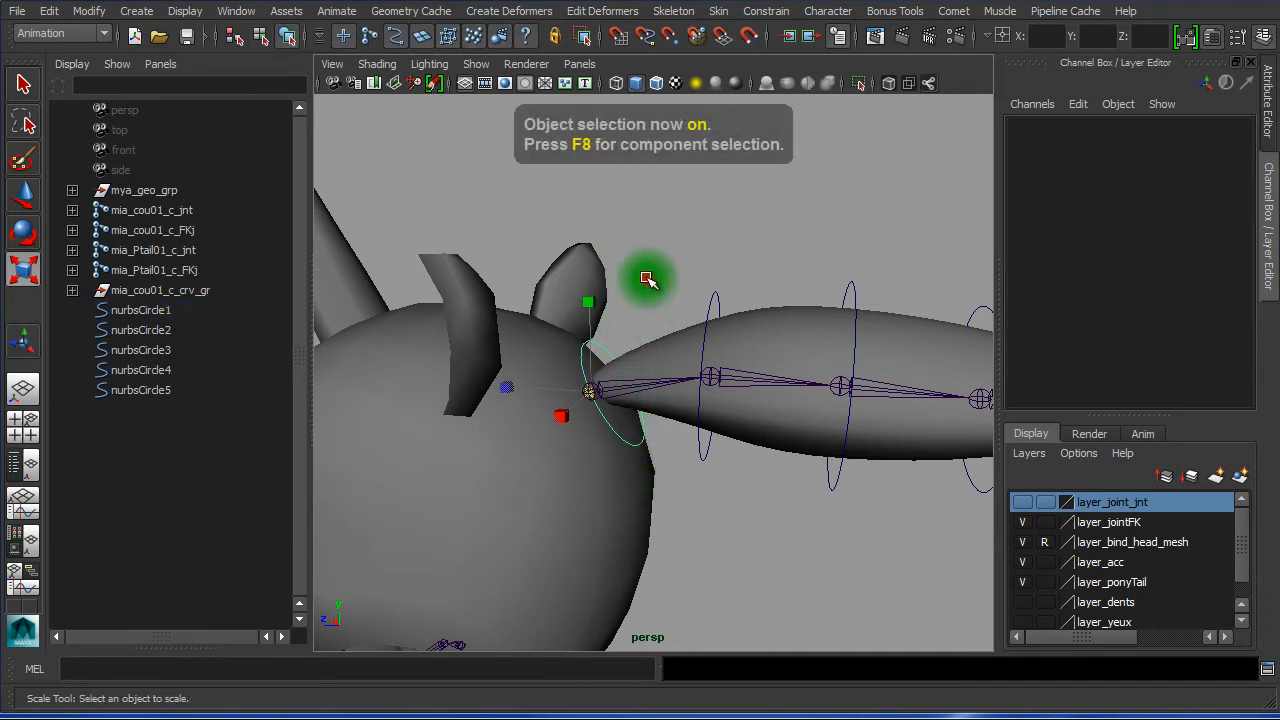
Select the five ponytail circles, nurbsCircle1 to nurbsCircle5, and open the cometRename tool
scroll(713, 563, down, 3)
alt+drag(723, 566, 753, 538)
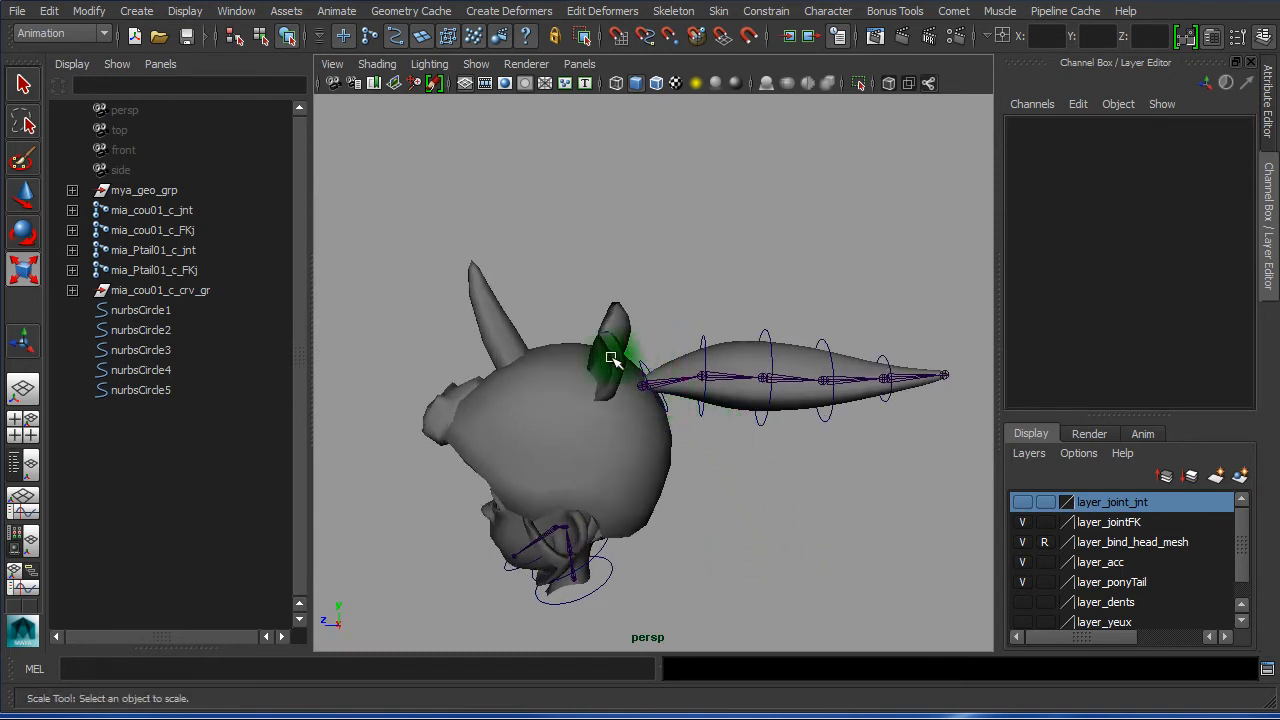
alt+right_drag(609, 363, 720, 372)
key(r)
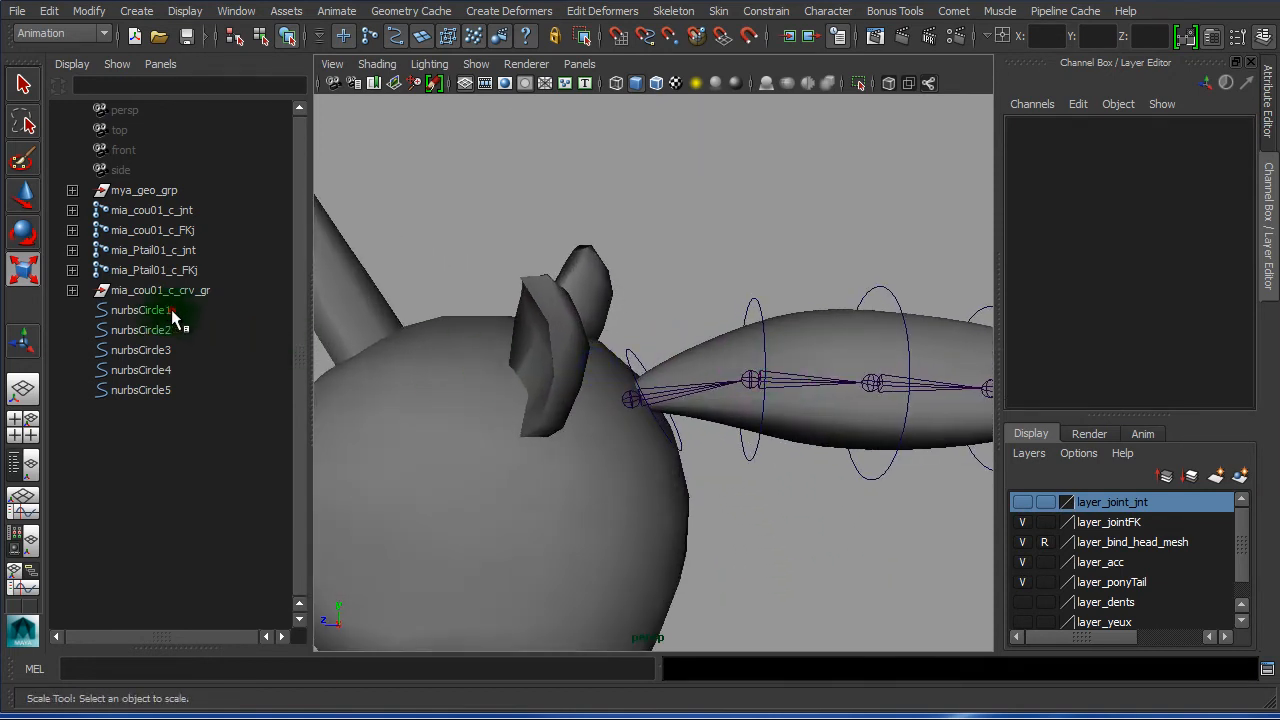
drag(173, 317, 165, 395)
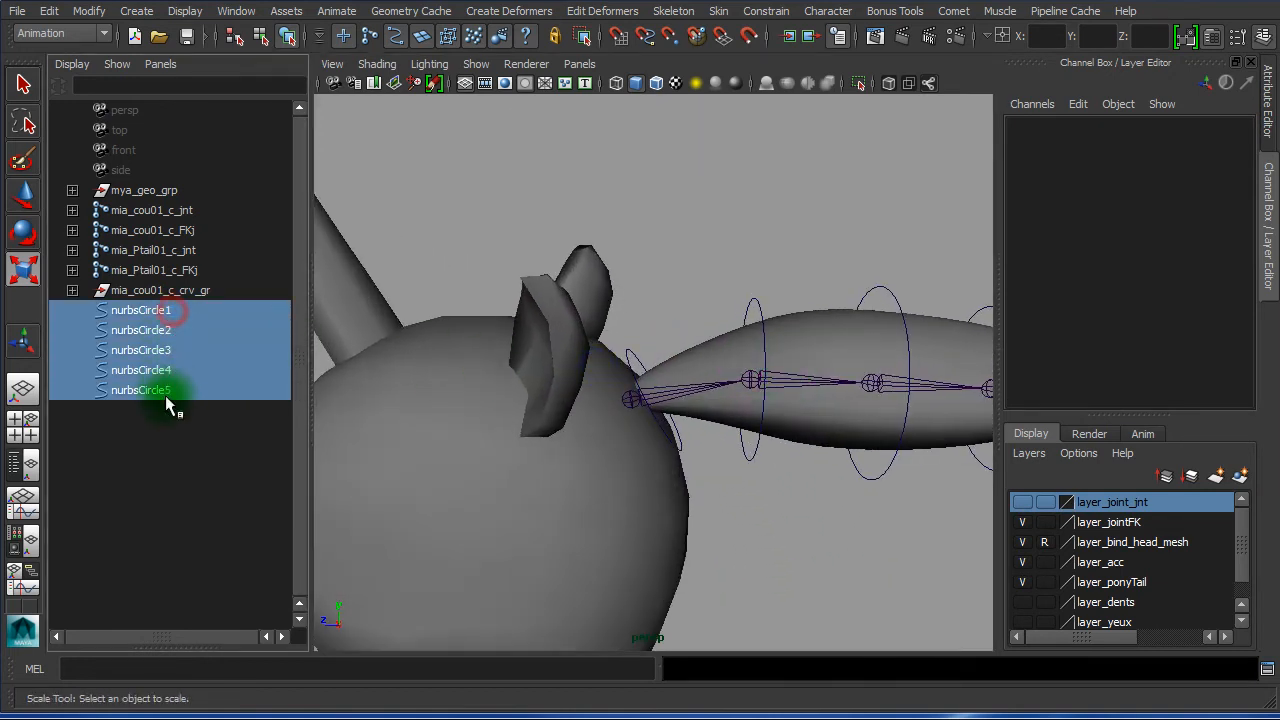
click(966, 14)
mouse_move(985, 37)
click(1103, 52)
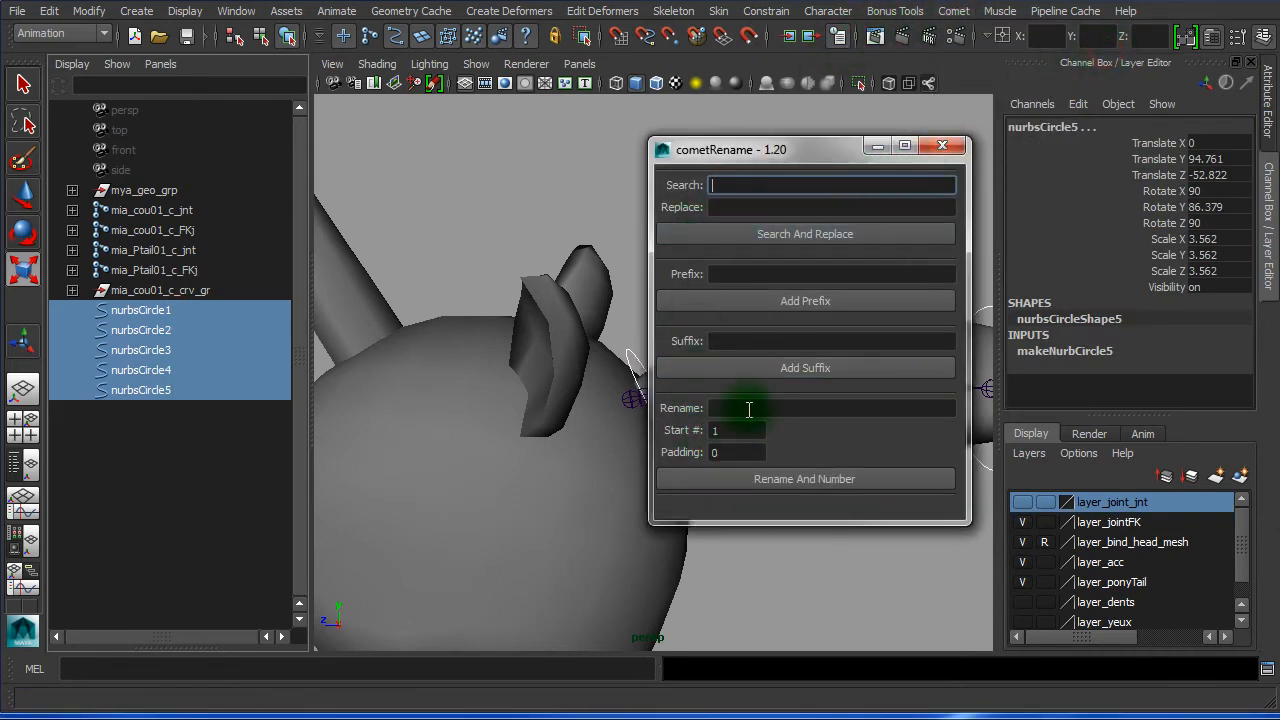
drag(714, 149, 909, 139)
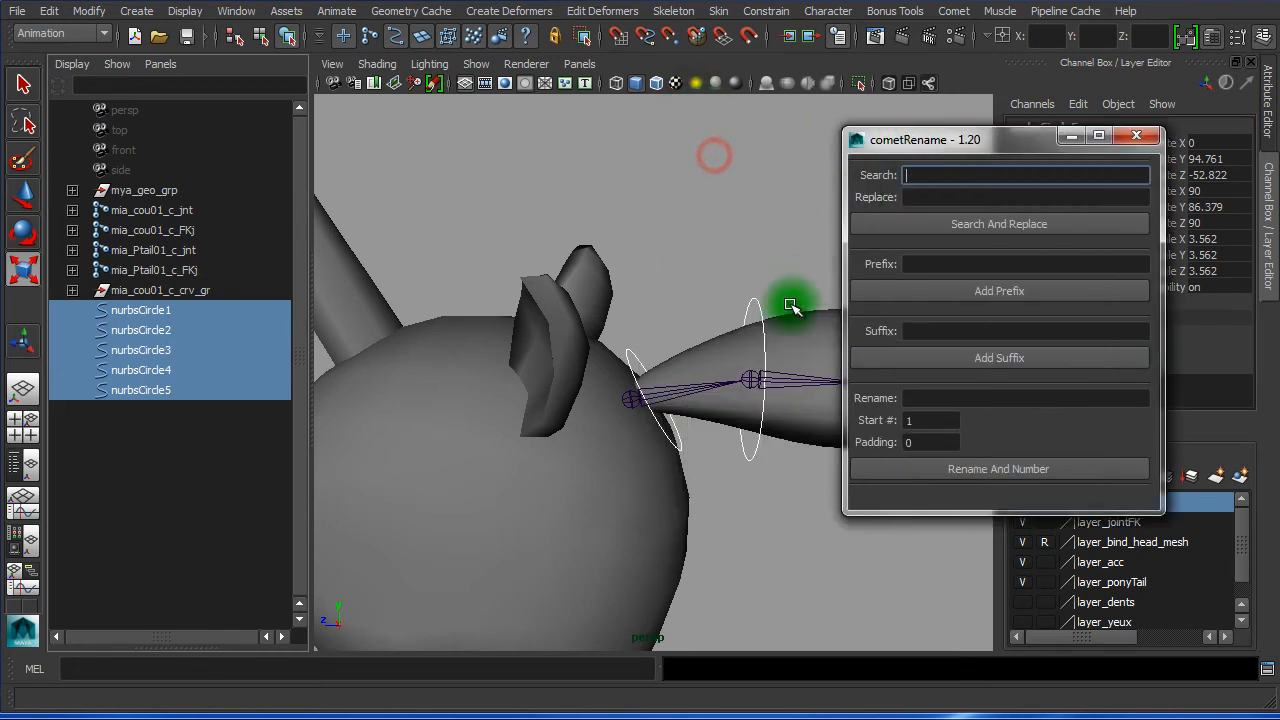
Copy the name of the ponytail's FK root joint, mia_Ptail01_c_FKj, into cometRename's Rename field and trim it to mia_Ptail
click(698, 386)
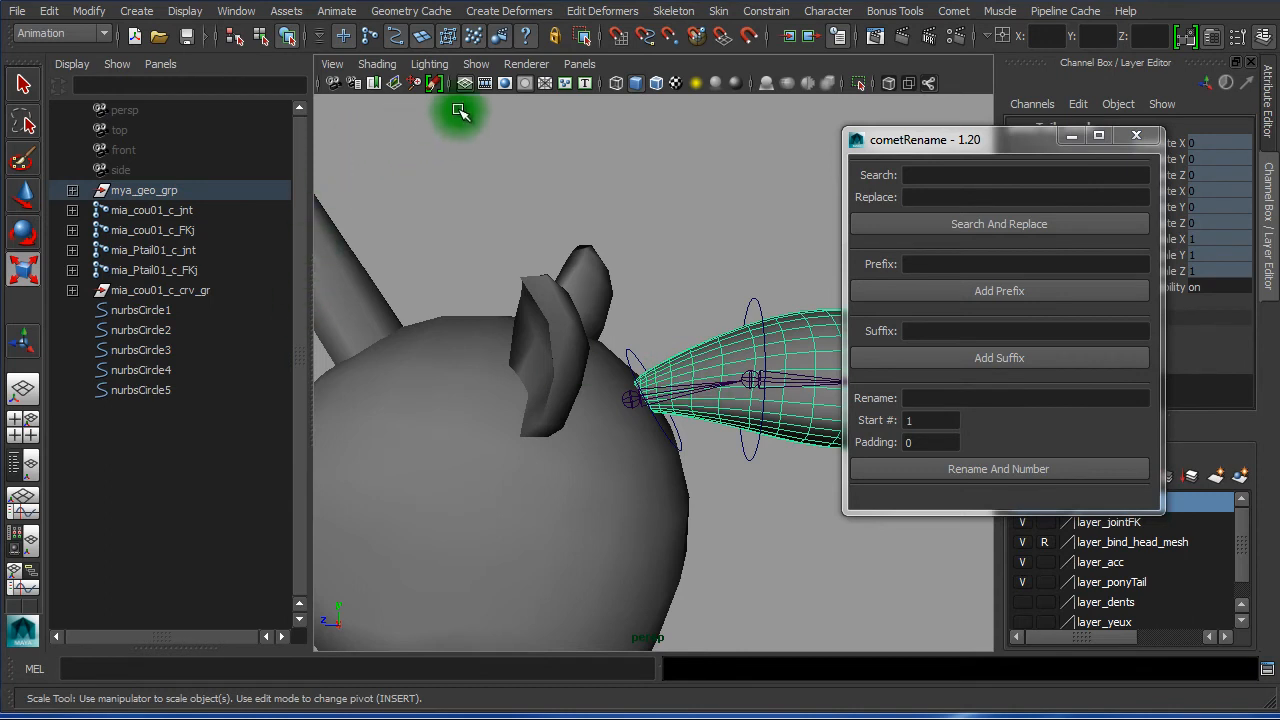
click(368, 36)
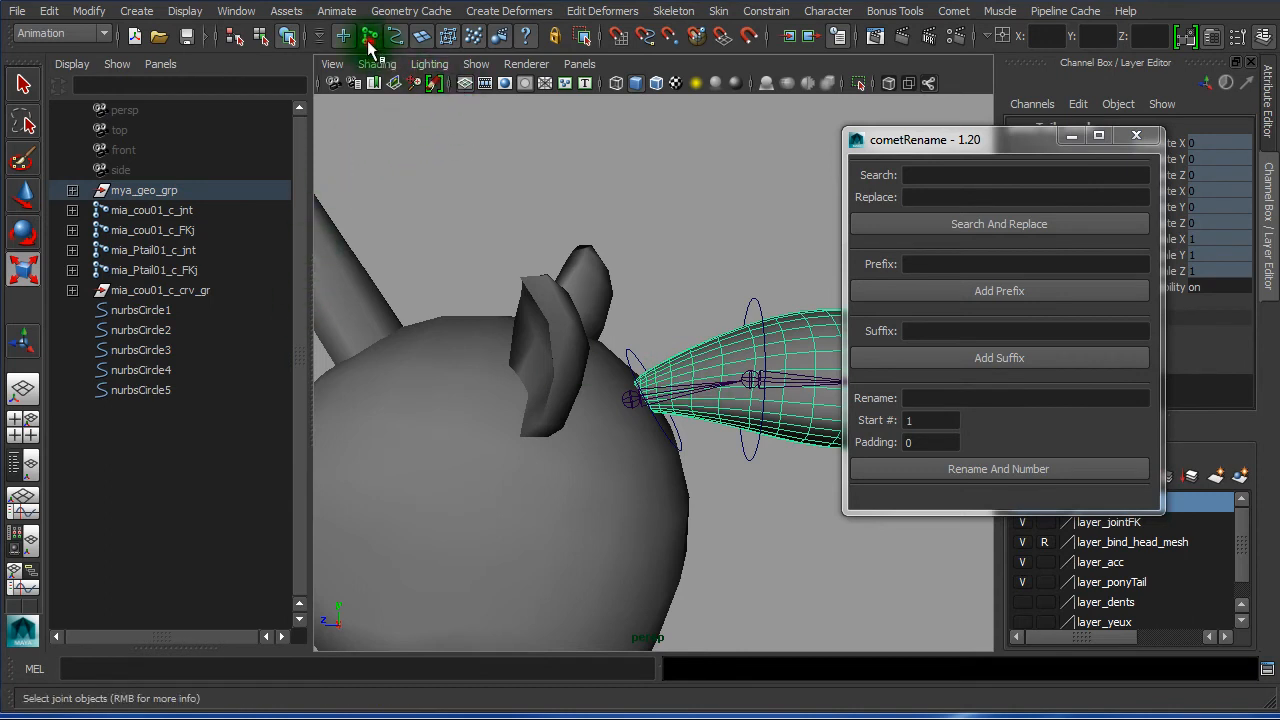
click(672, 395)
drag(942, 140, 580, 134)
click(1074, 126)
key(ctrl+c)
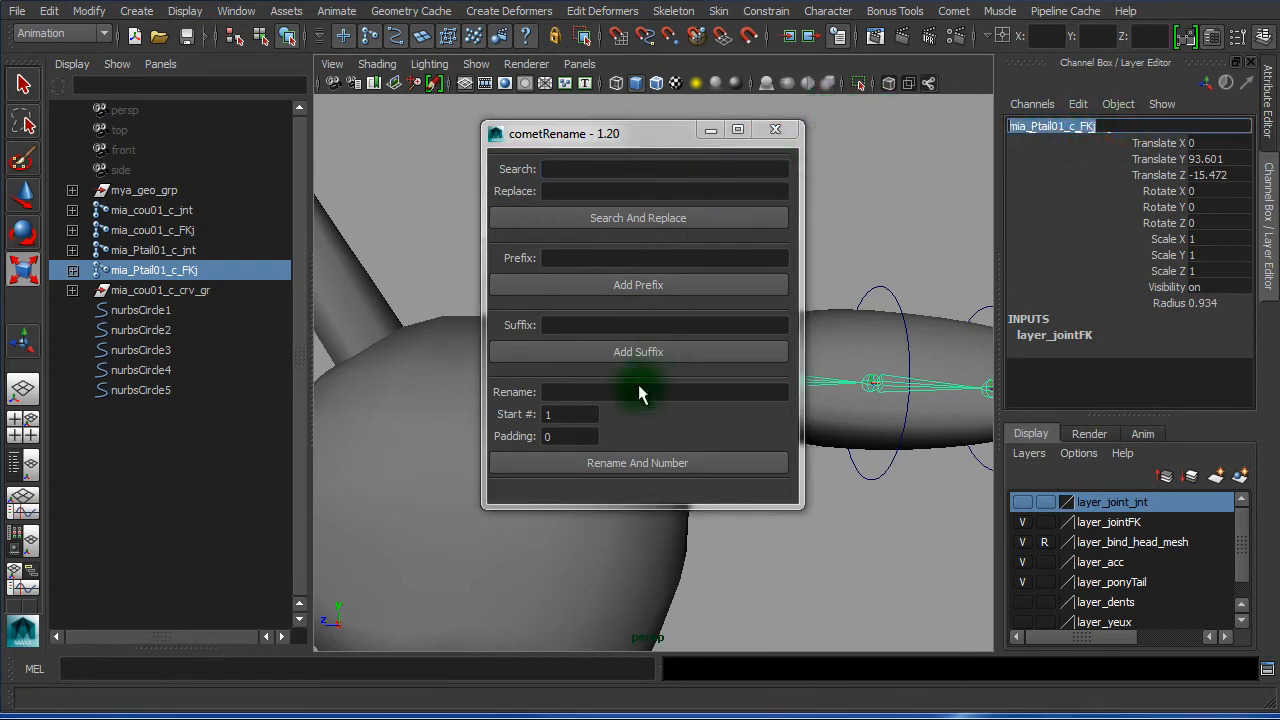
click(586, 391)
key(ctrl+v)
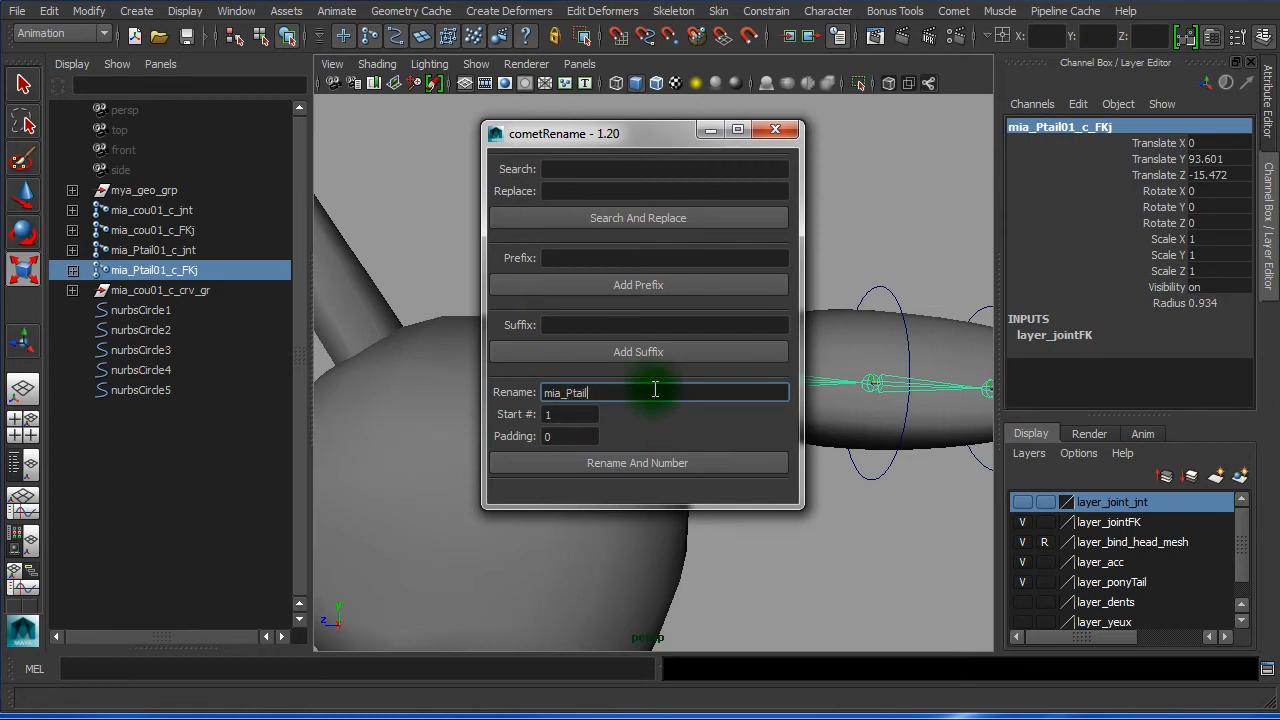
Rename and number the five ponytail circles with the base name mia_Ptail, starting at 1 with a padding of 2
click(557, 433)
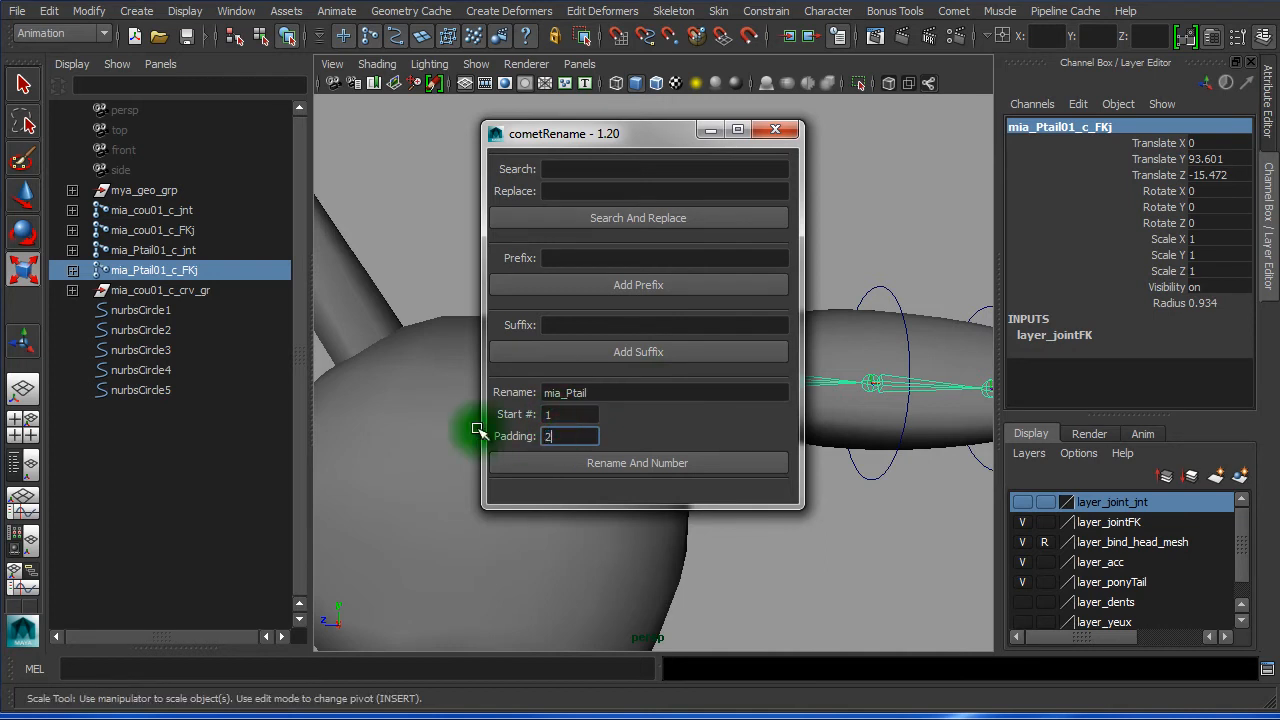
double_click(563, 436)
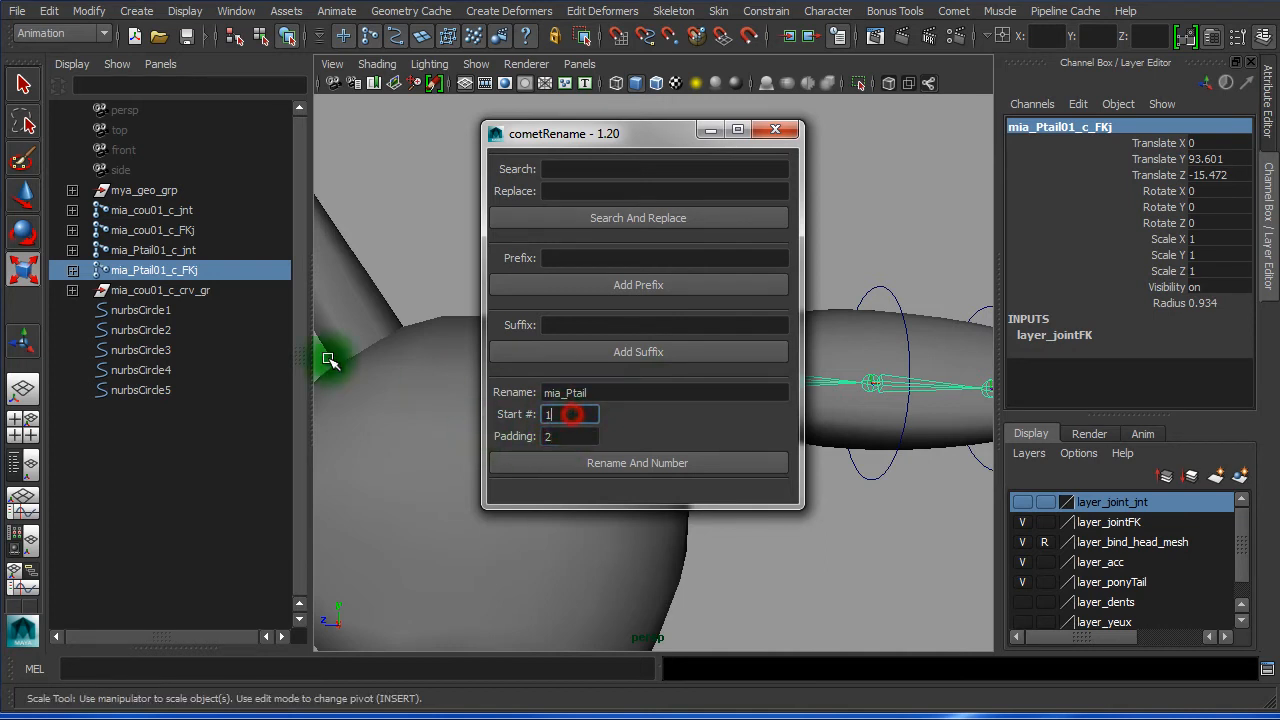
drag(150, 312, 168, 422)
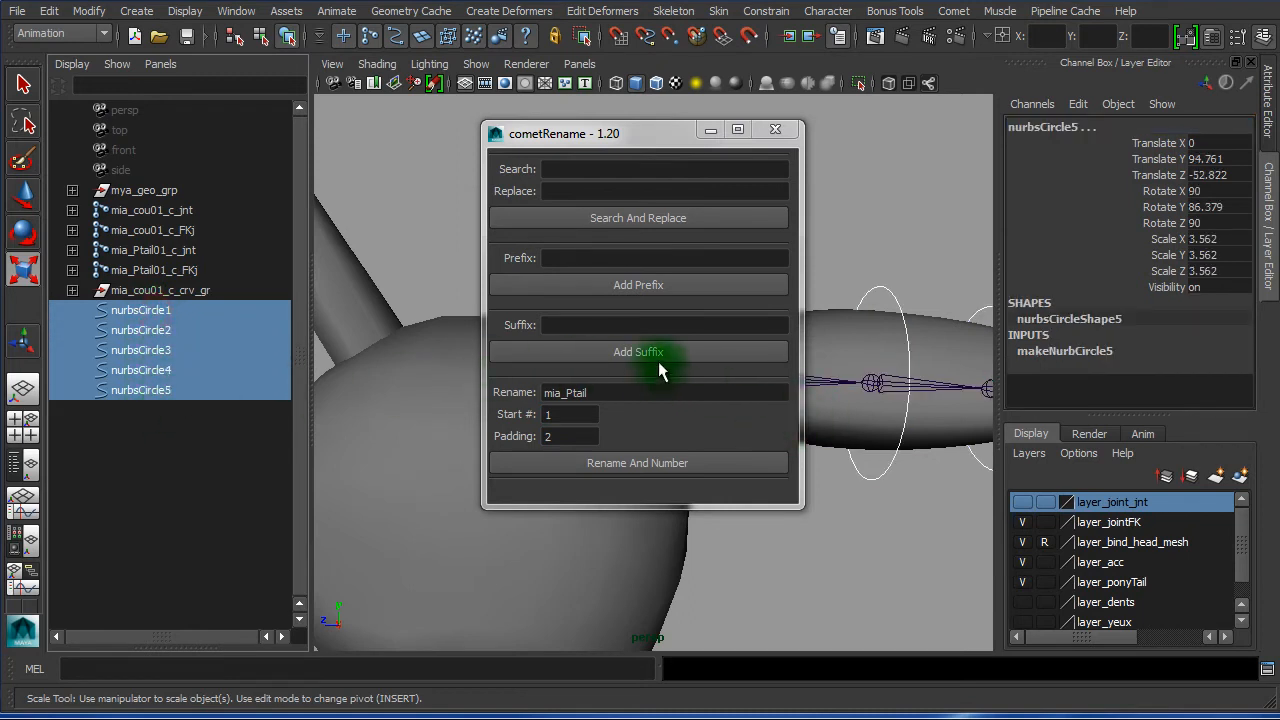
click(631, 462)
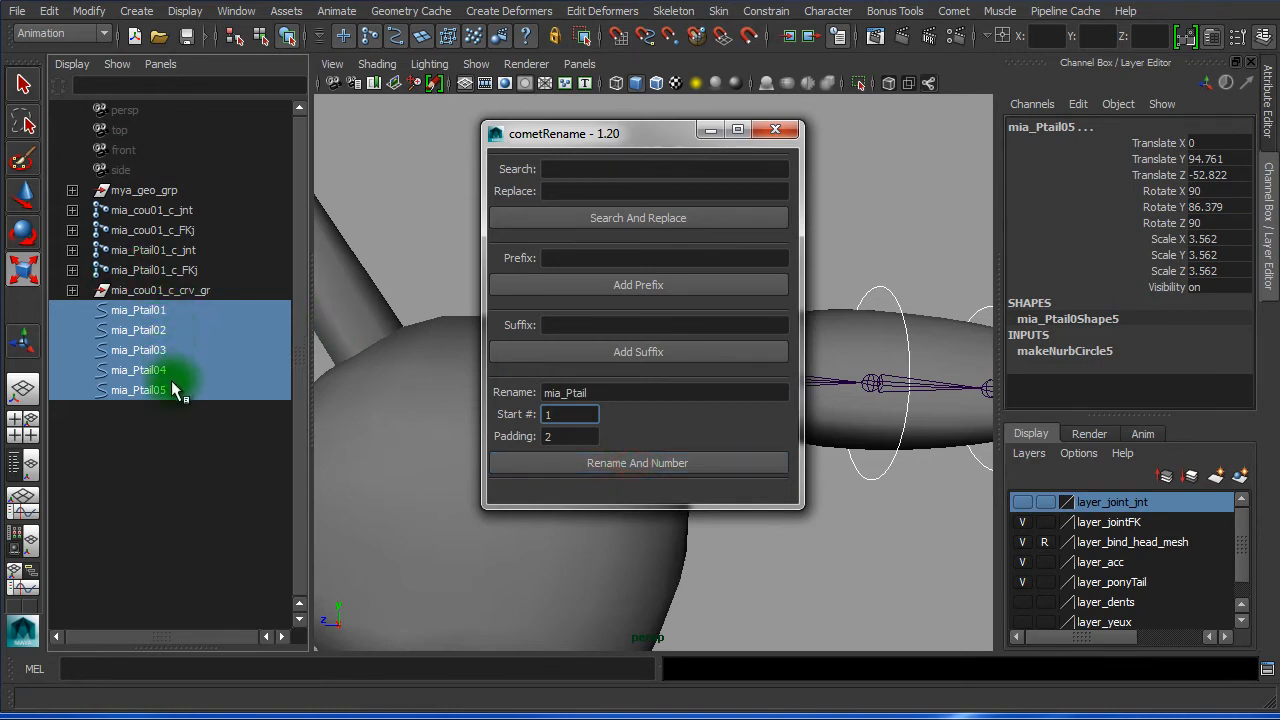
Add the suffix _c_crv to the five renamed ponytail circles and close cometRename
click(604, 329)
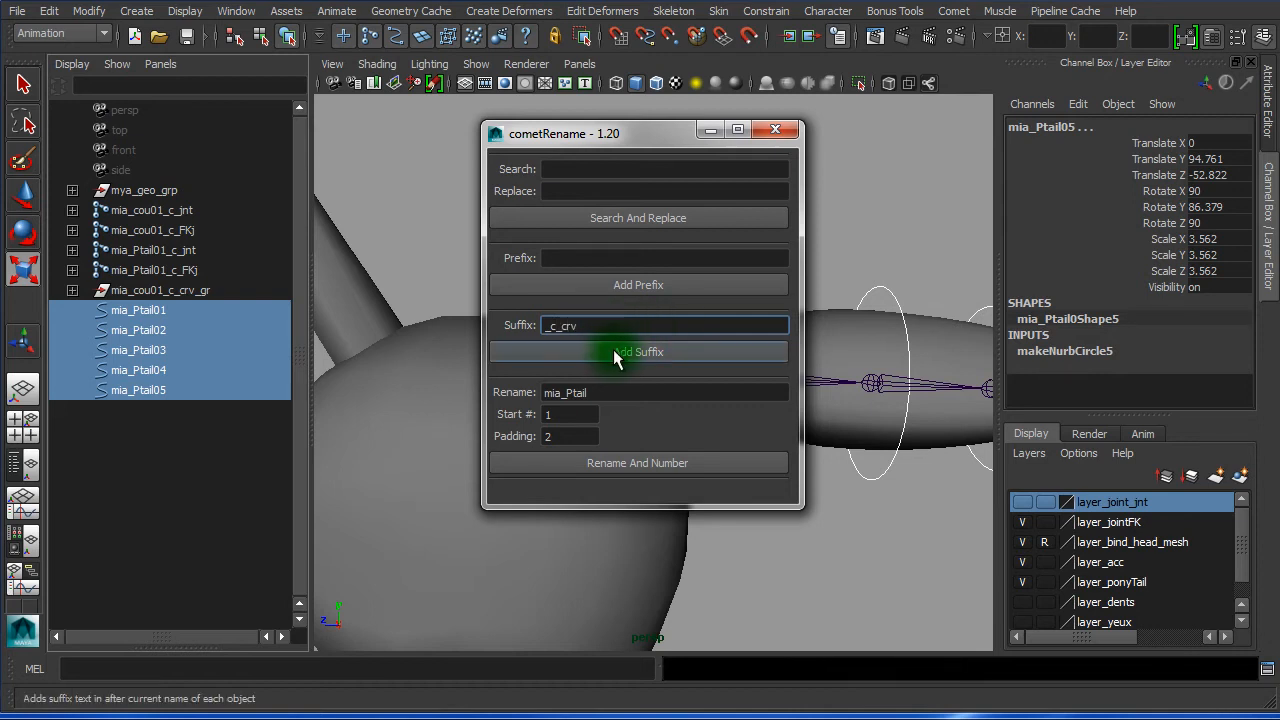
click(619, 352)
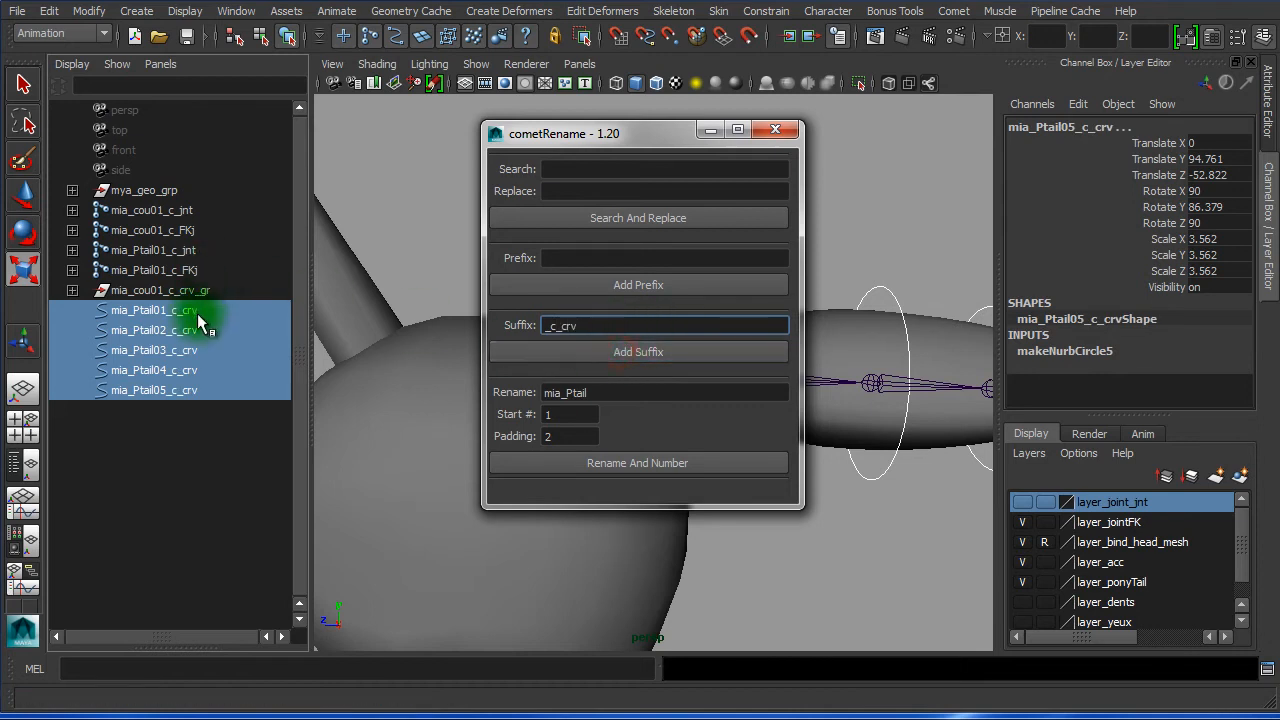
click(776, 133)
Clear the selection of all ponytail curves and select only the base curve, mia_Ptail01_c_crv
alt+right_drag(823, 537, 741, 536)
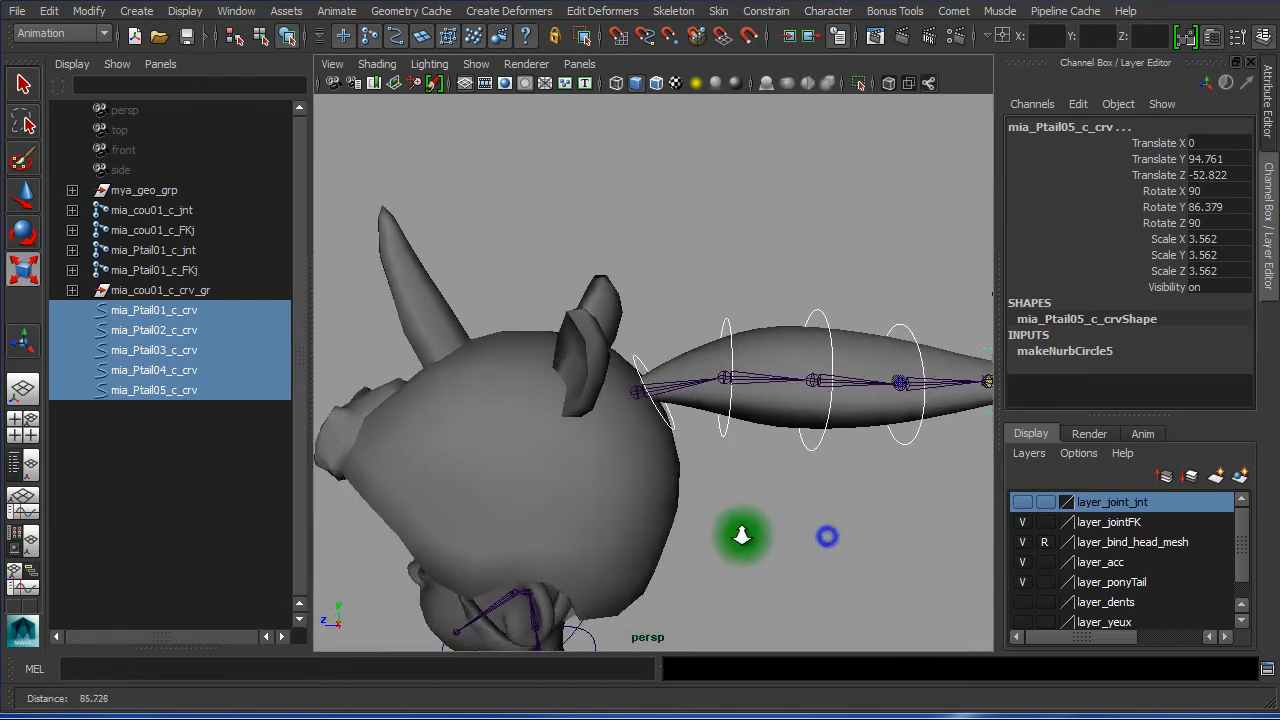
alt+drag(820, 509, 797, 507)
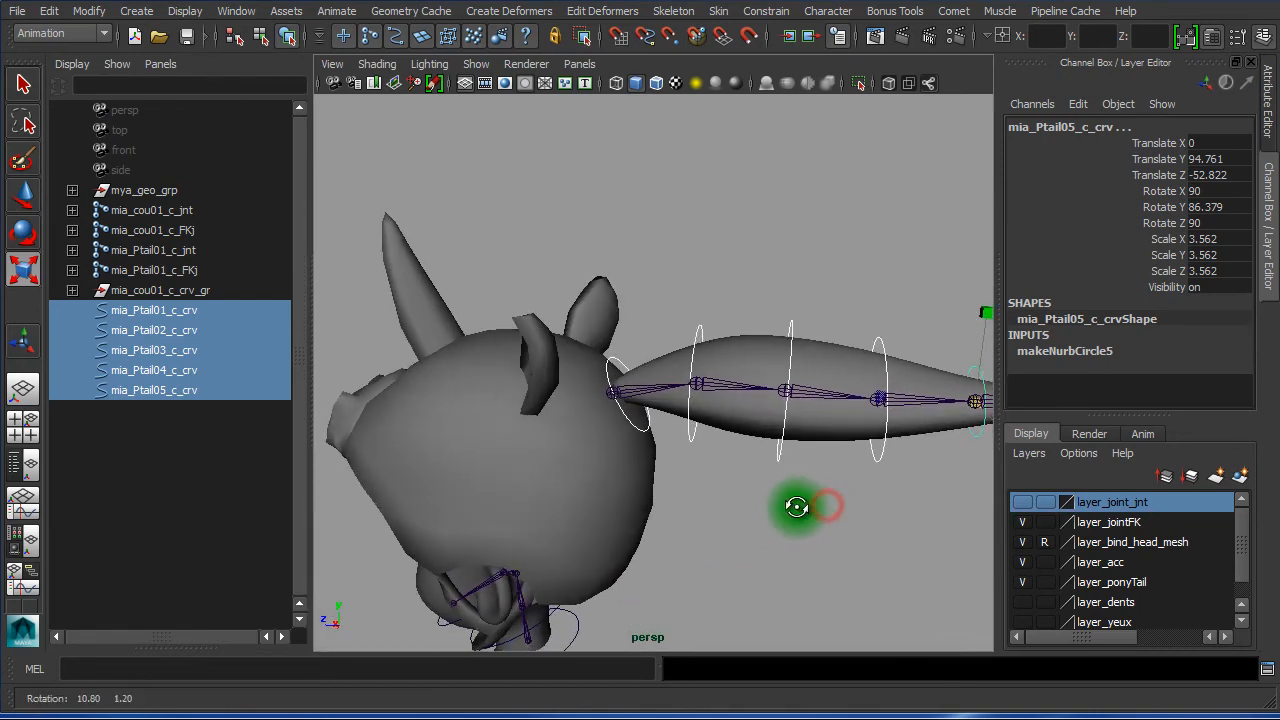
click(696, 272)
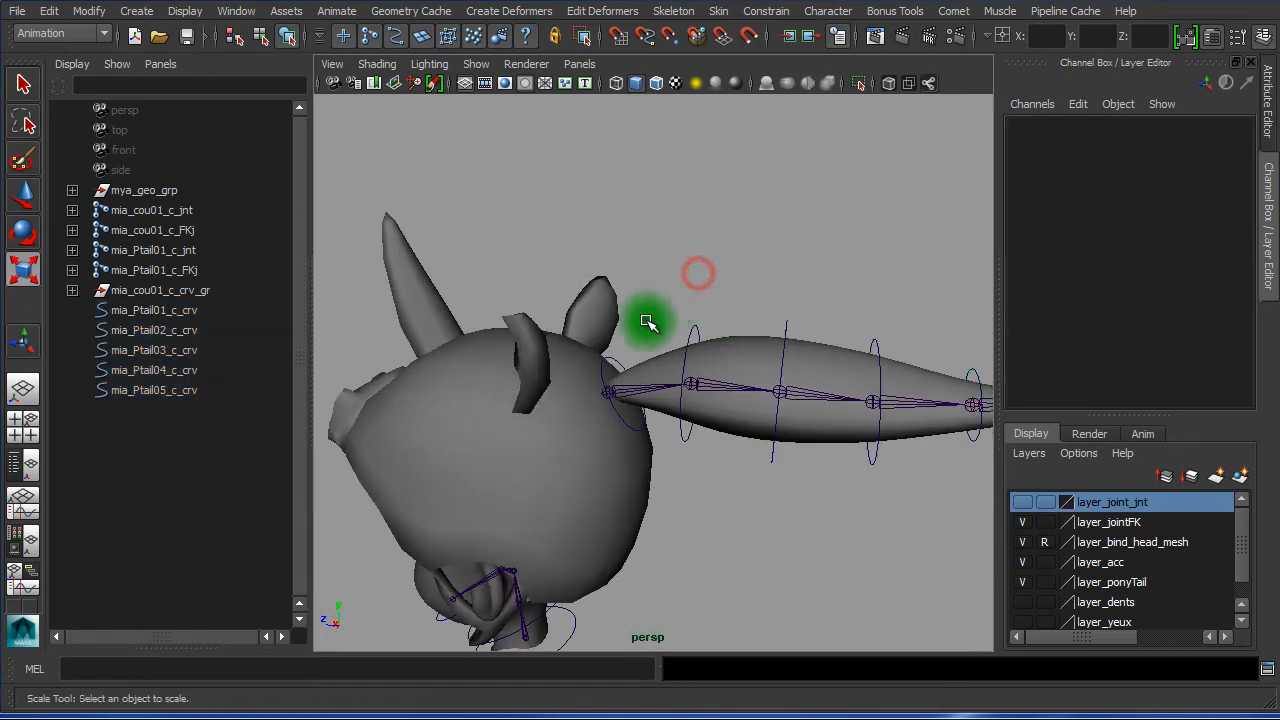
click(622, 360)
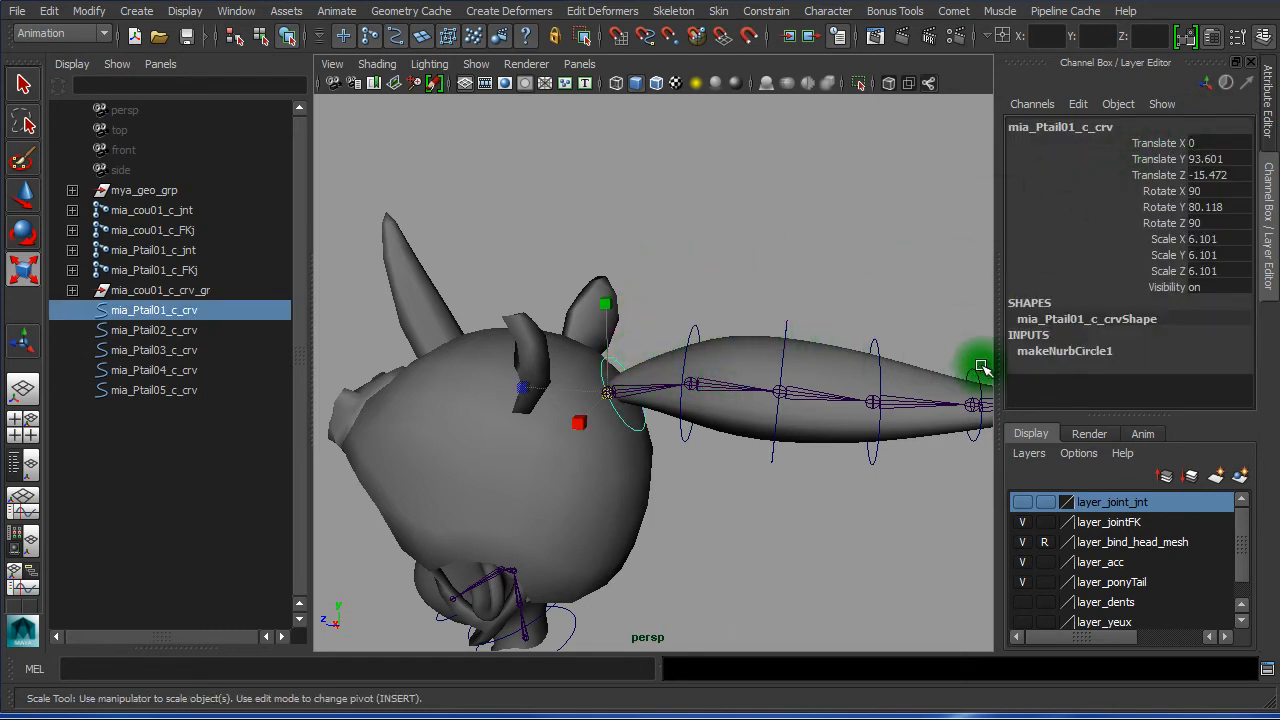
Select the five ponytail curves, mia_Ptail01_c_crv to mia_Ptail05_c_crv, and delete their construction history
mouse_move(914, 457)
alt+mouse_down()
mouse_move(889, 477)
mouse_move(909, 476)
alt+mouse_up()
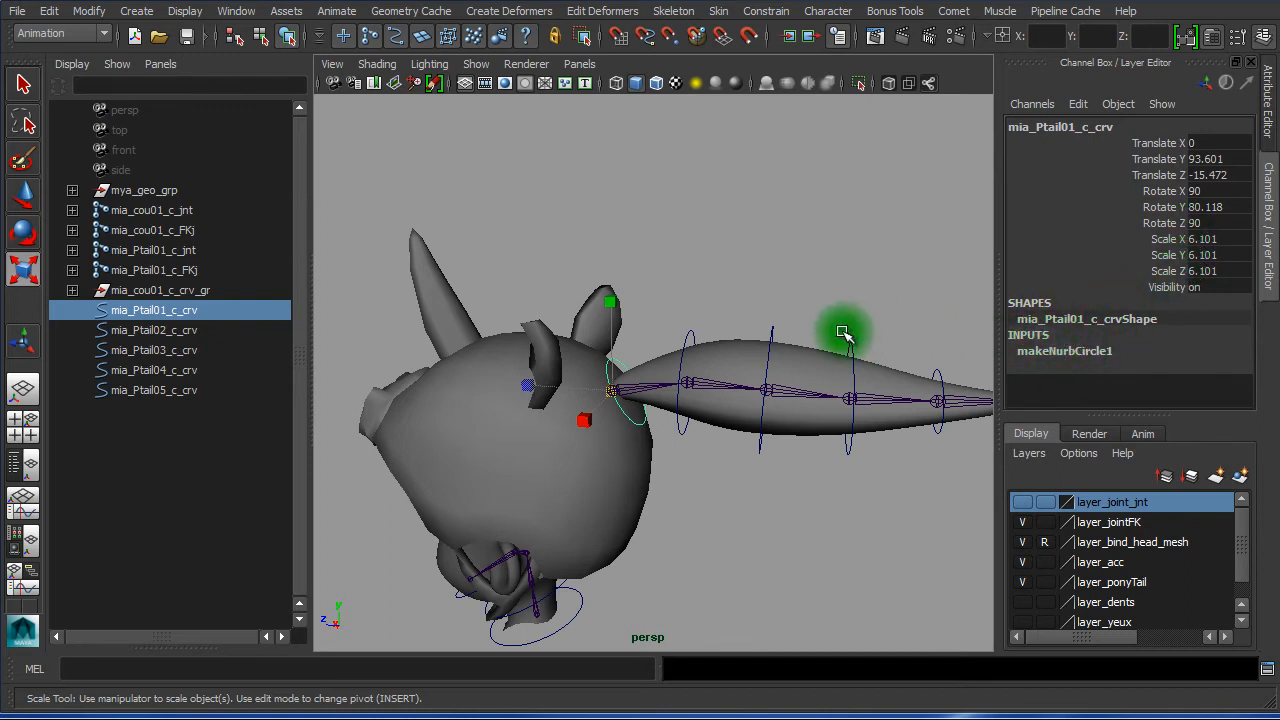
drag(210, 325, 231, 373)
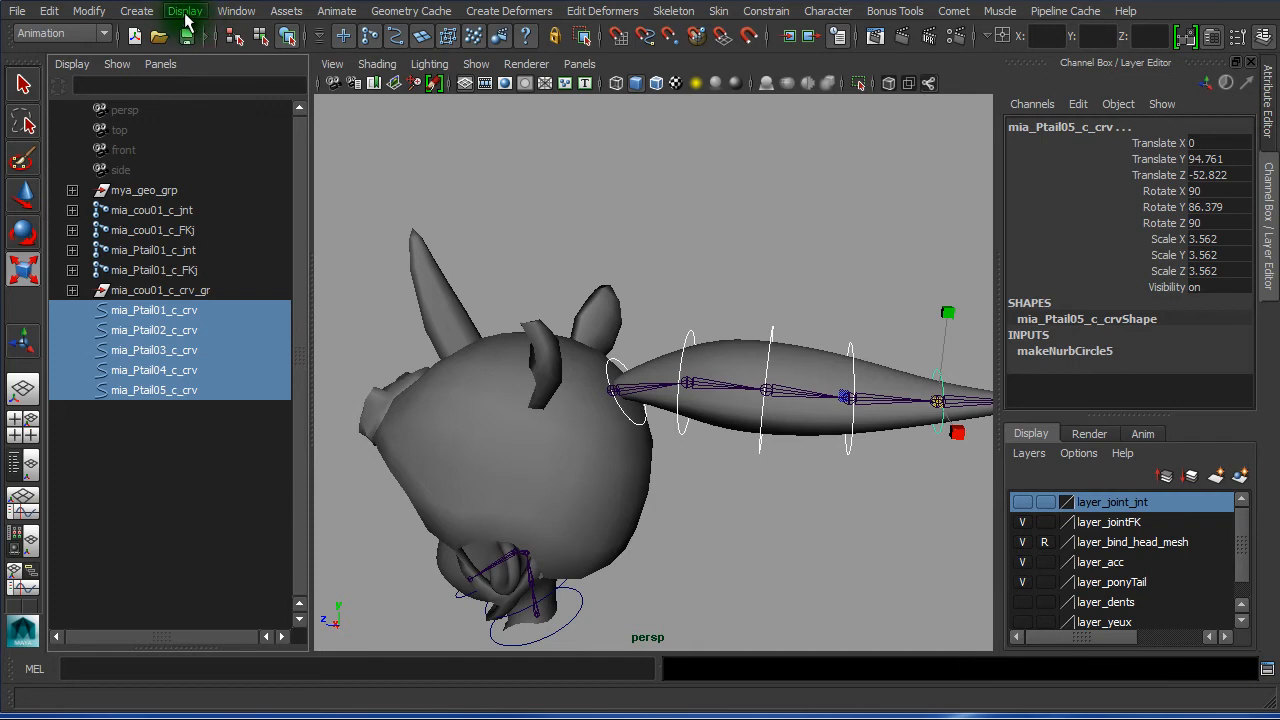
click(49, 11)
mouse_move(142, 222)
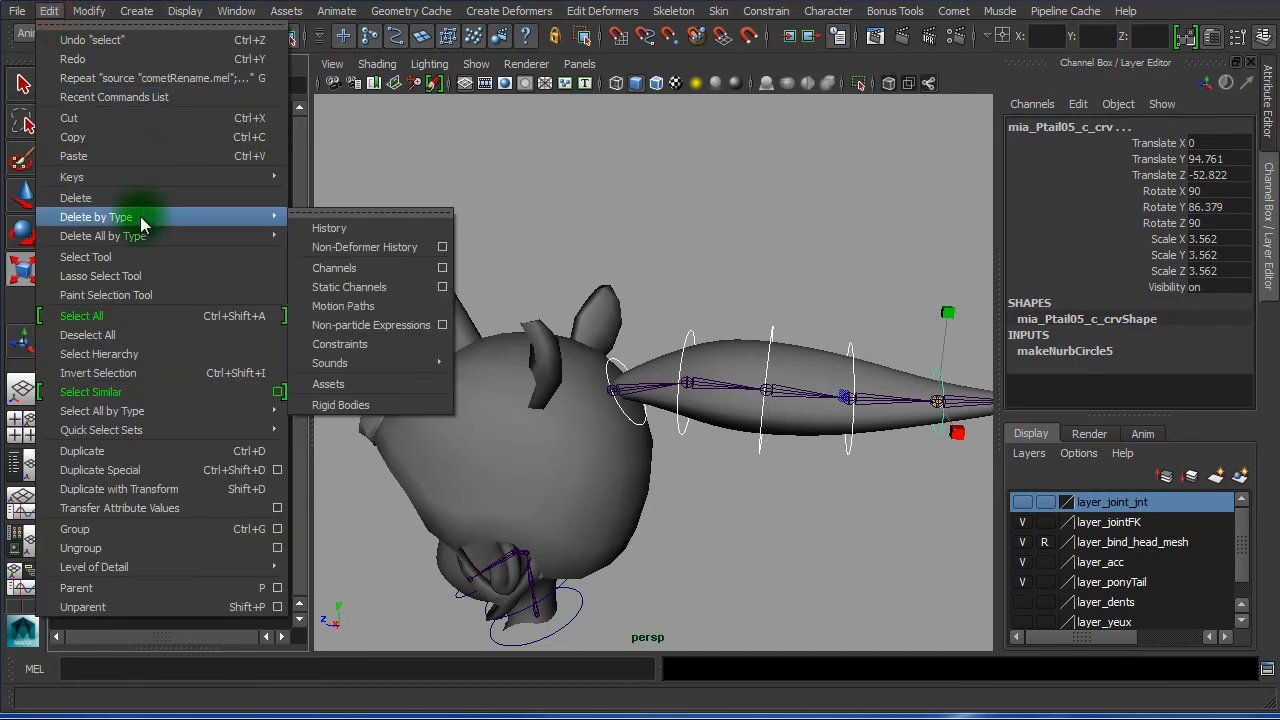
click(331, 229)
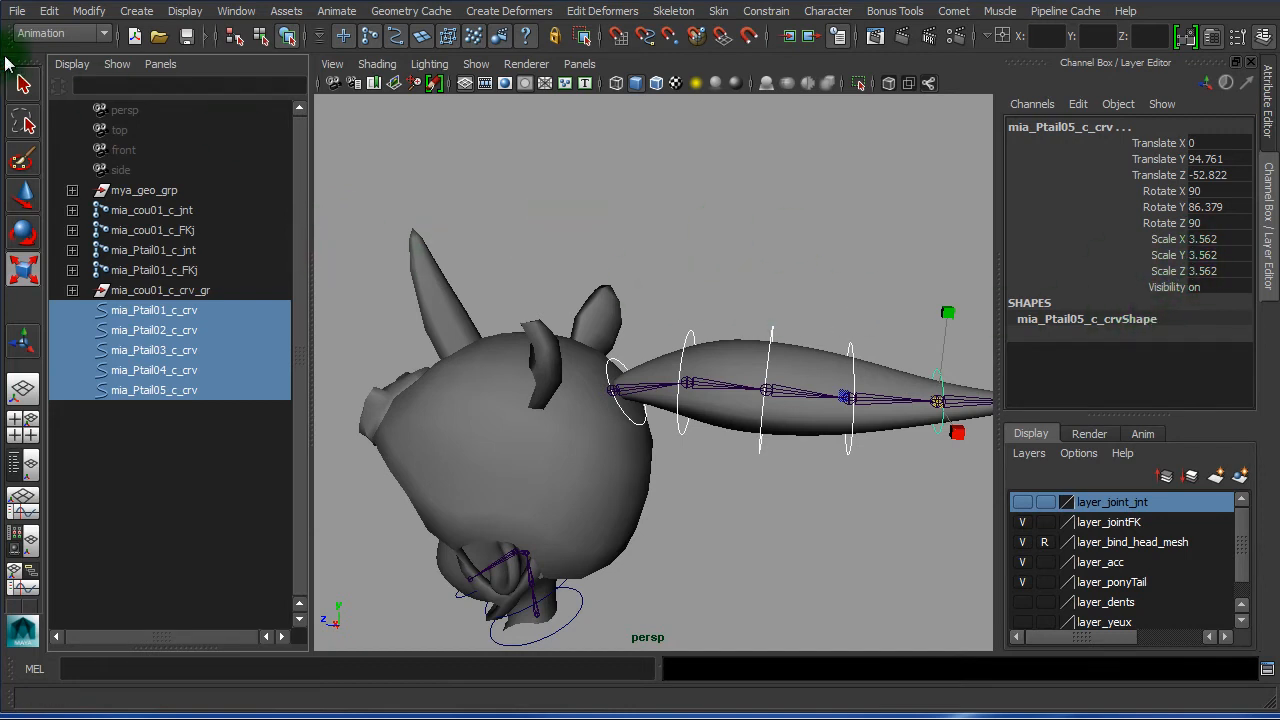
Freeze only the scale of the five ponytail curves, restore the default Freeze Transformations options and close the dialog
click(97, 17)
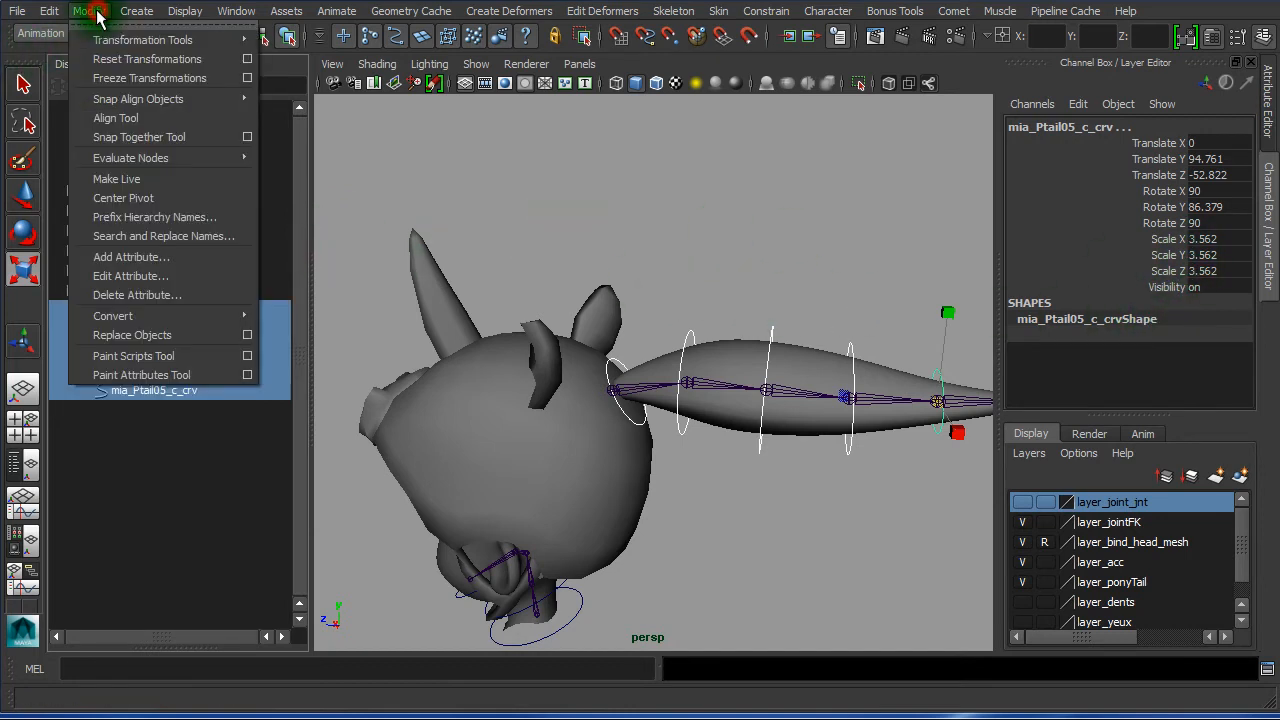
click(248, 78)
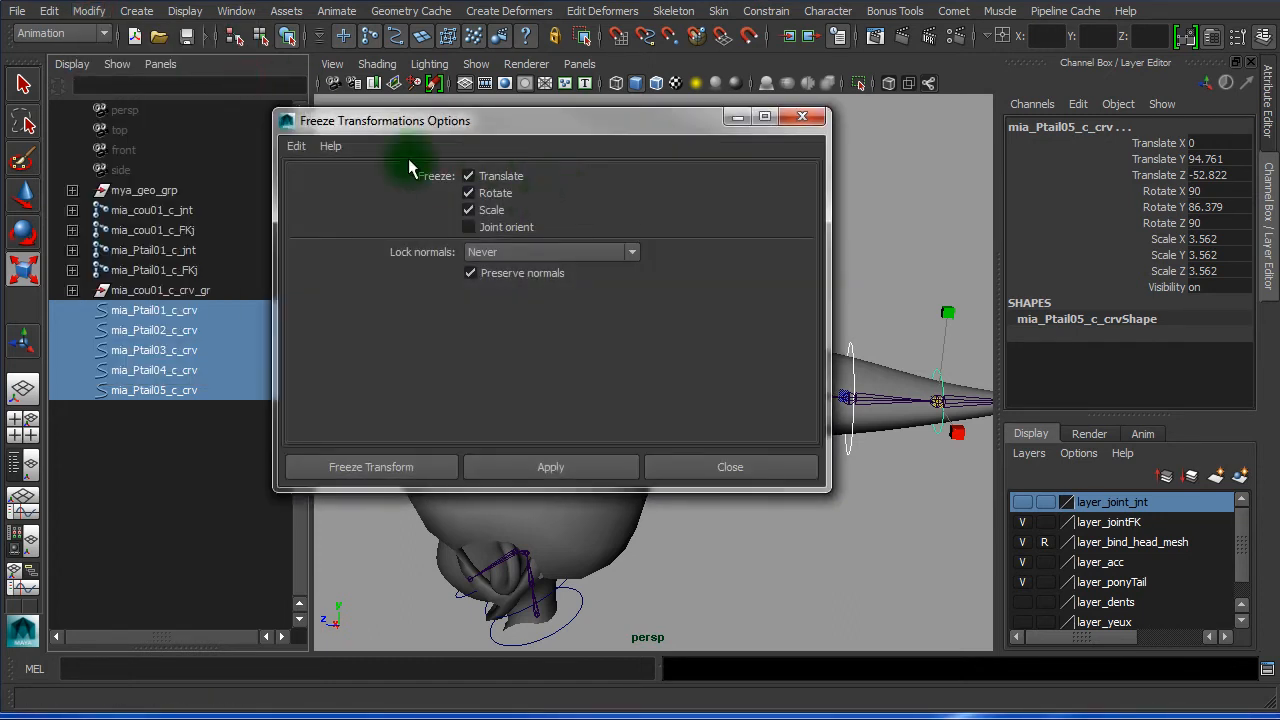
click(297, 146)
click(326, 186)
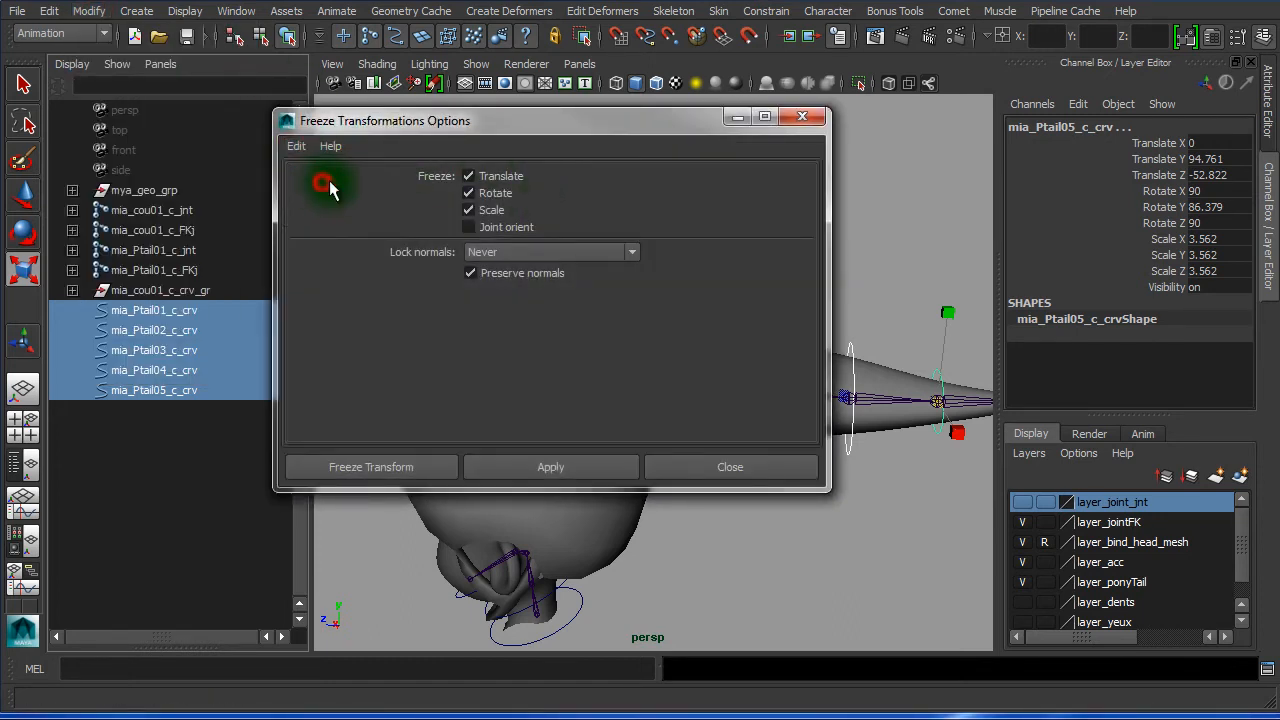
click(466, 195)
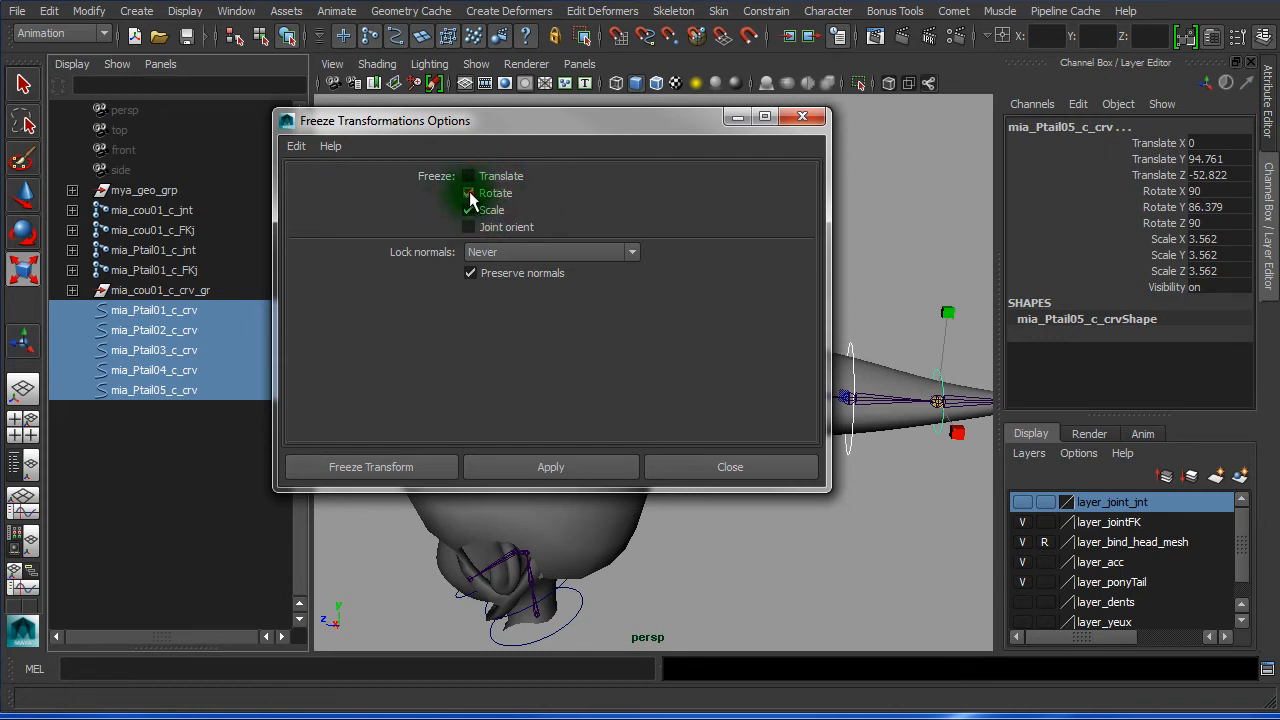
click(469, 195)
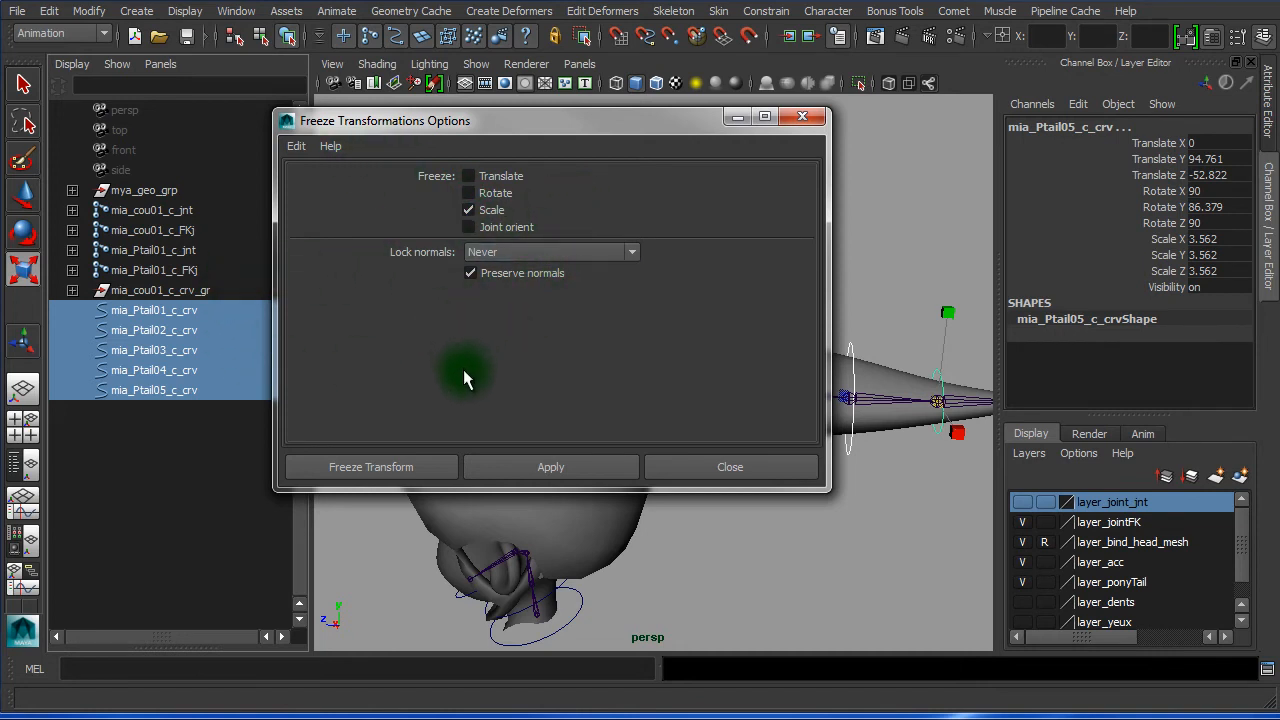
click(508, 470)
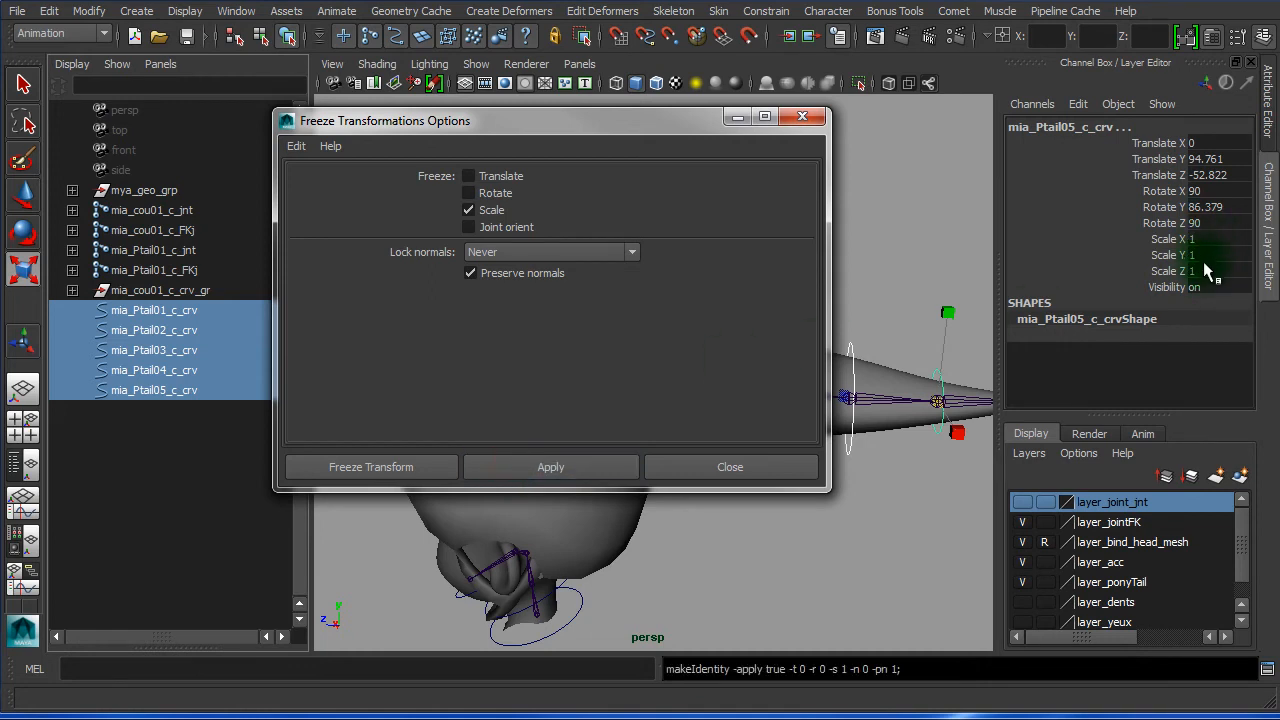
click(298, 147)
click(321, 186)
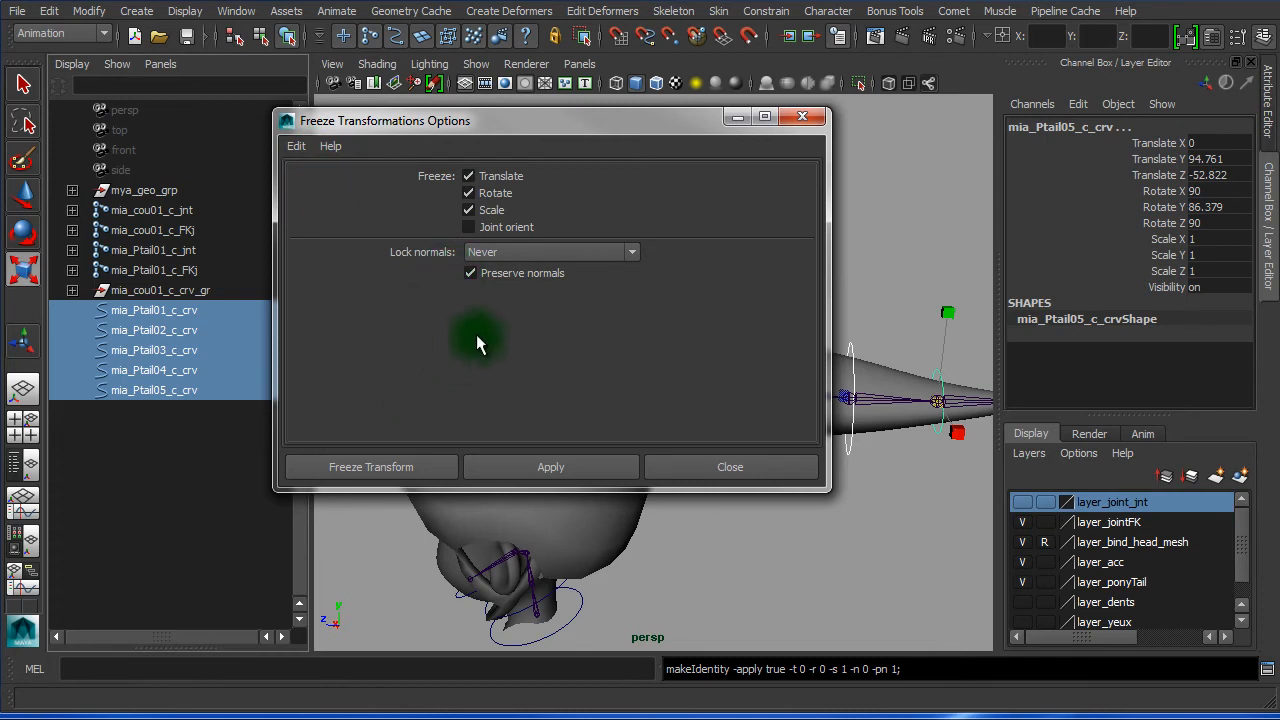
click(805, 124)
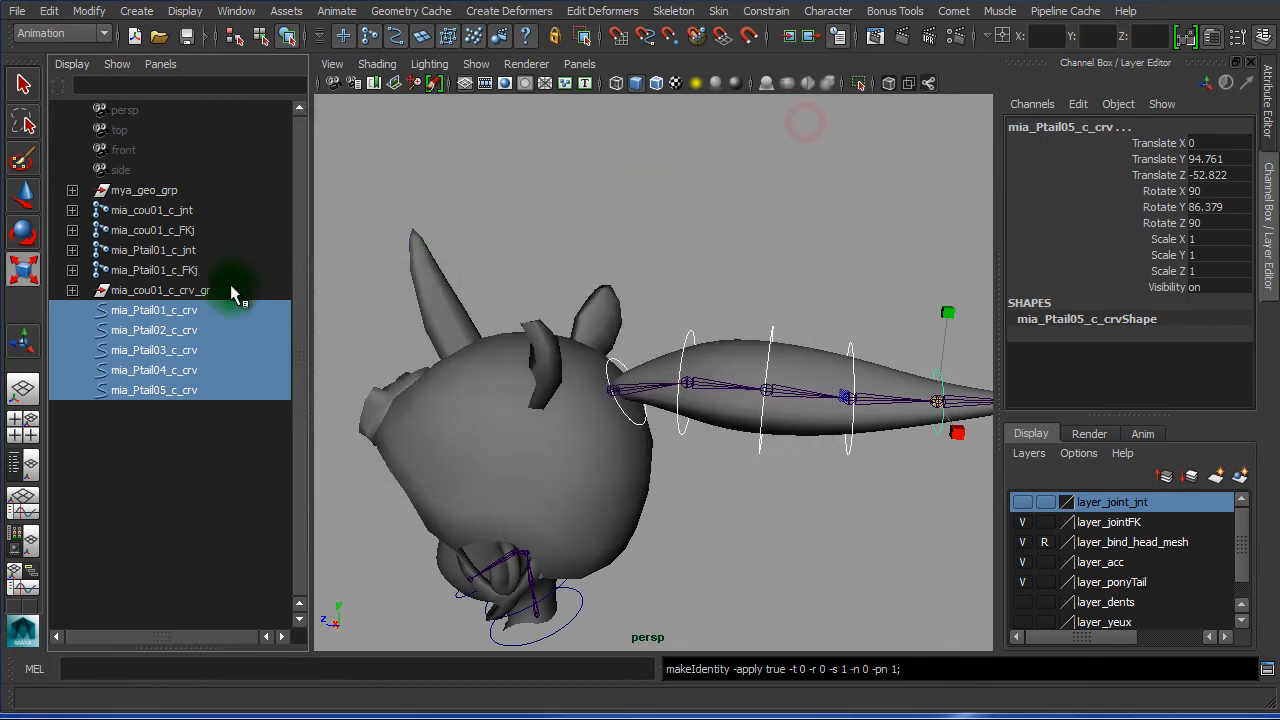
Check the transform values of each of the five ponytail curves in turn, and clear the selection
click(219, 312)
click(201, 333)
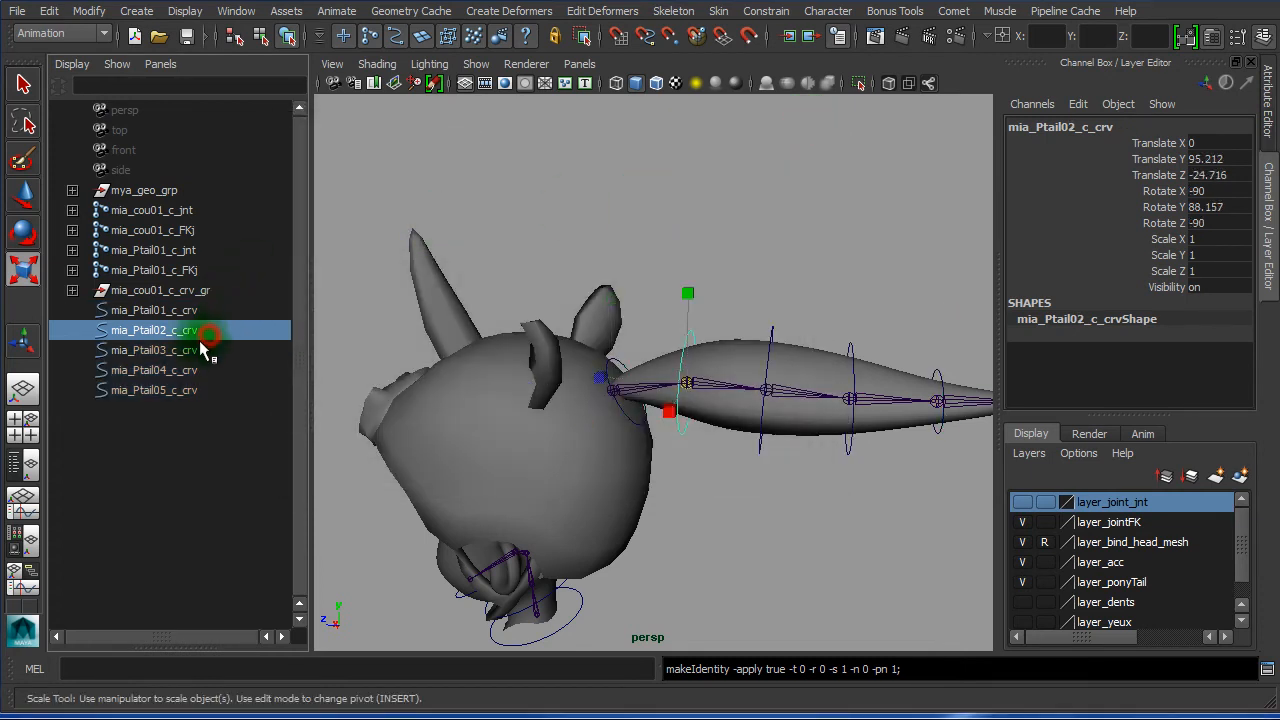
click(199, 350)
click(197, 370)
click(195, 391)
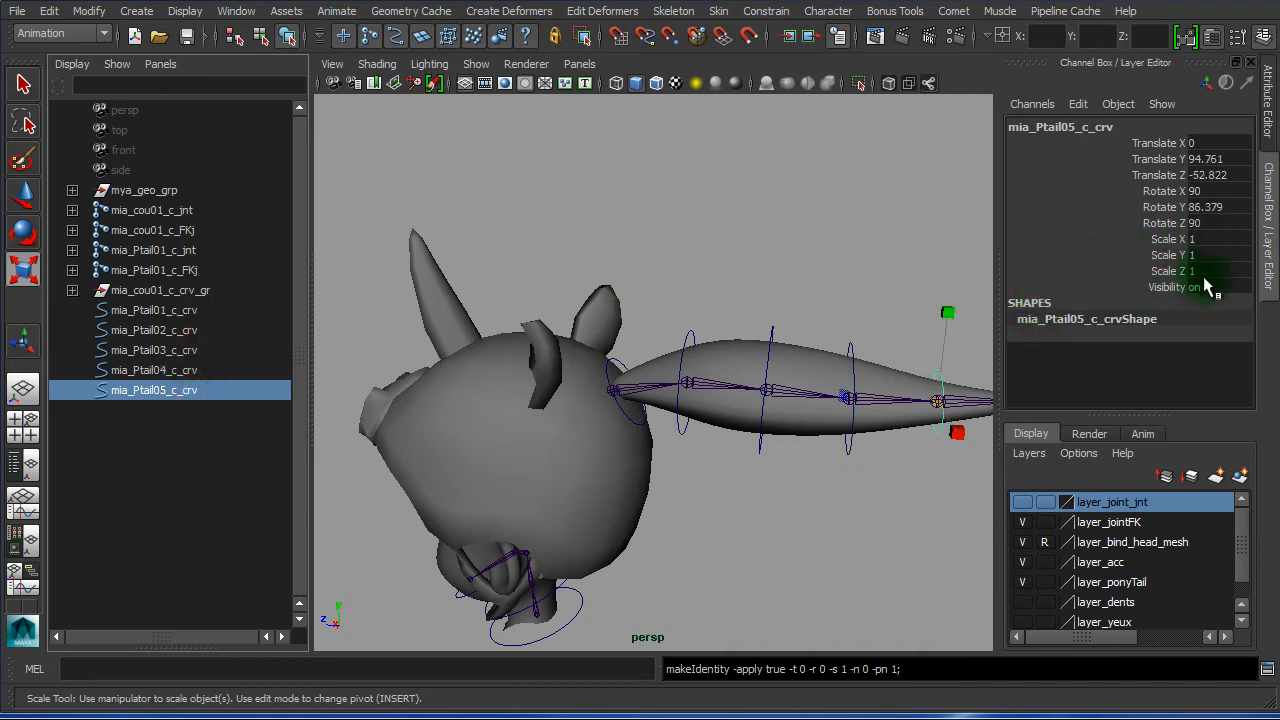
click(834, 234)
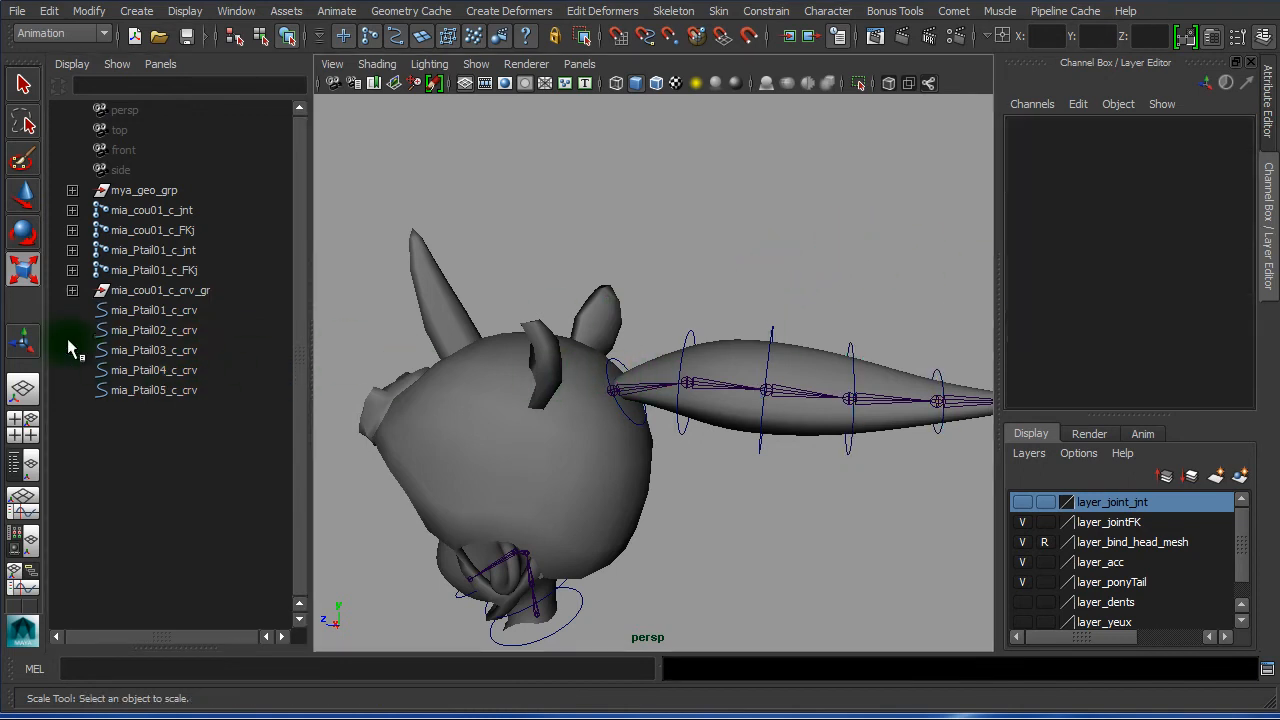
Select all five ponytail curves and run Comet's zeroOut on them to give each a zero group
drag(156, 315, 167, 387)
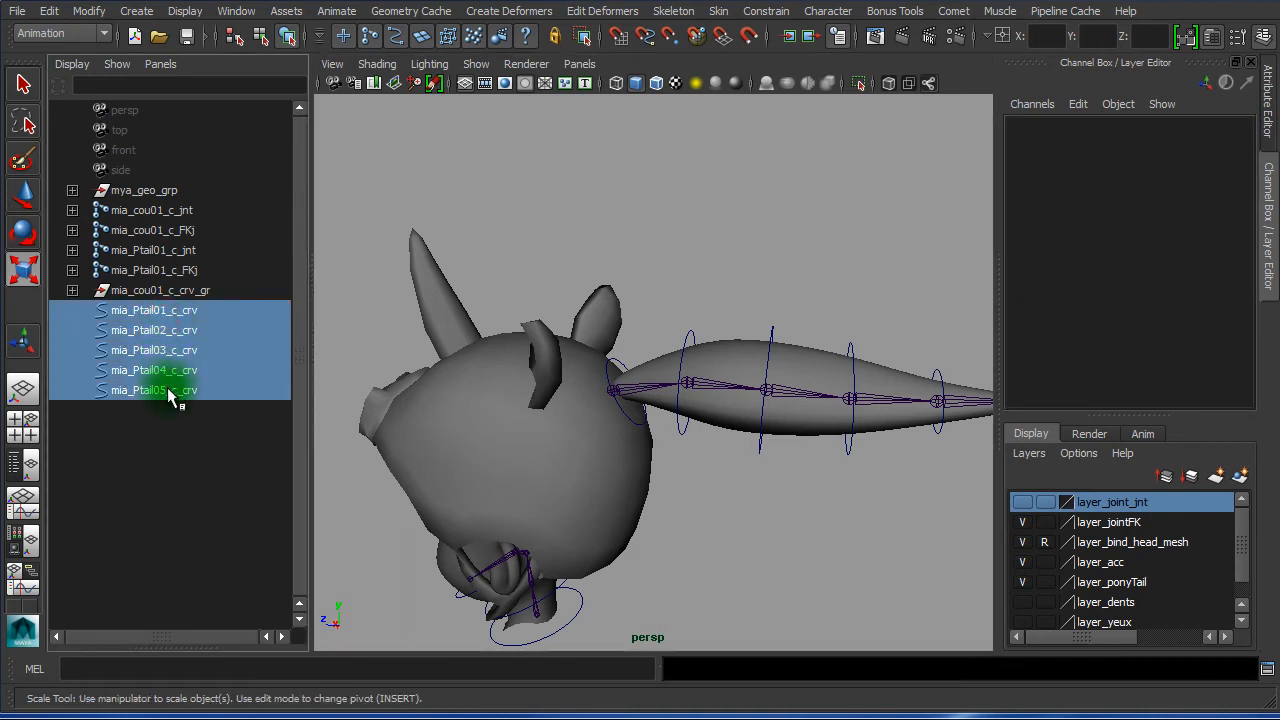
alt+drag(773, 540, 620, 460)
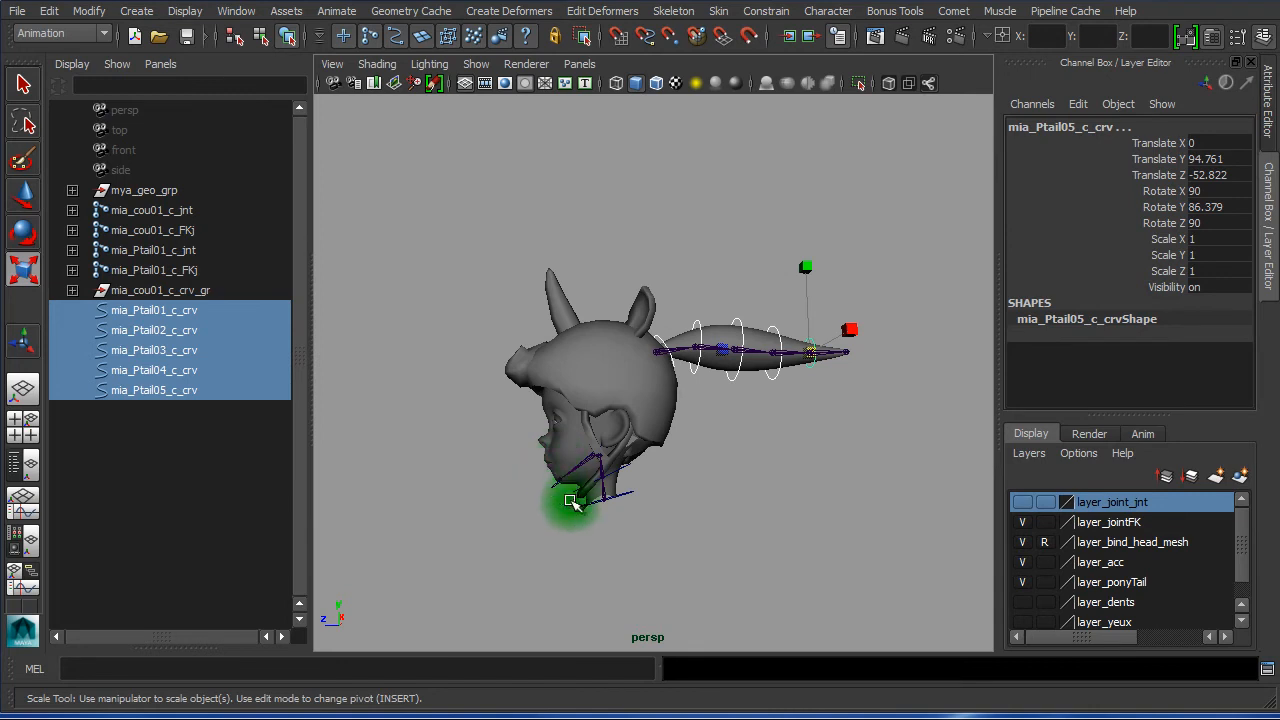
alt+right_drag(566, 500, 686, 530)
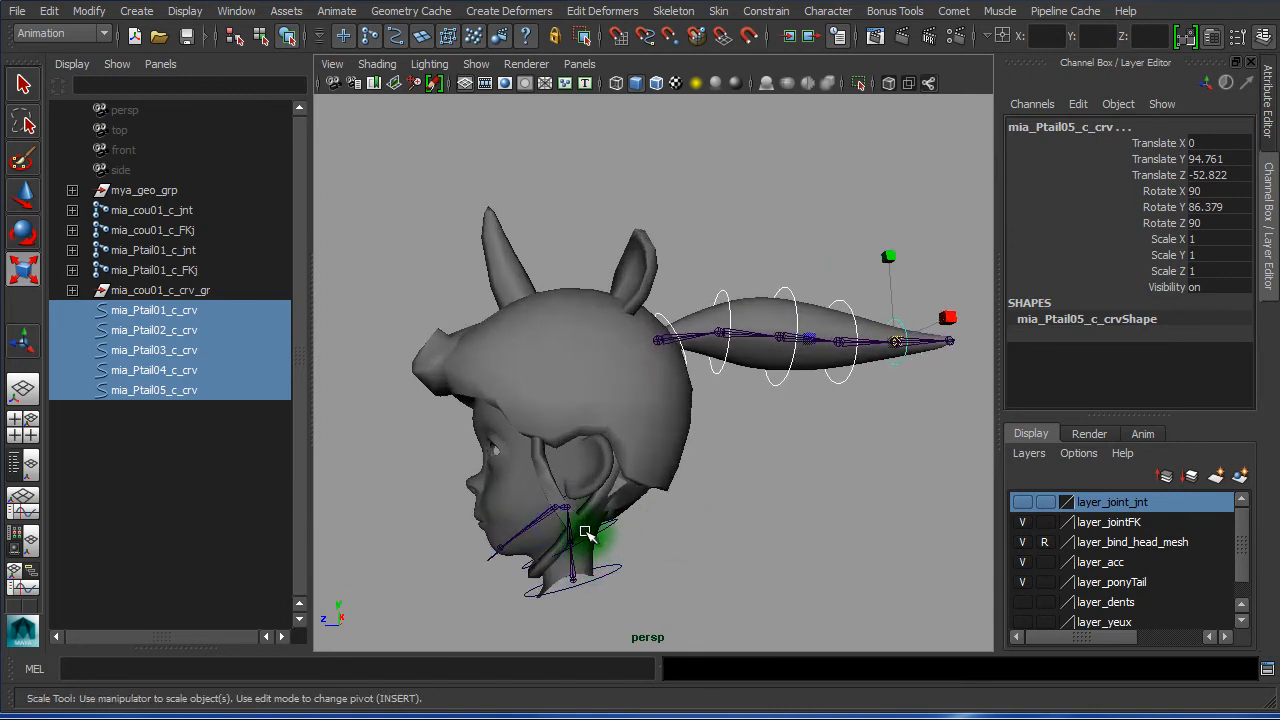
click(951, 14)
mouse_move(987, 141)
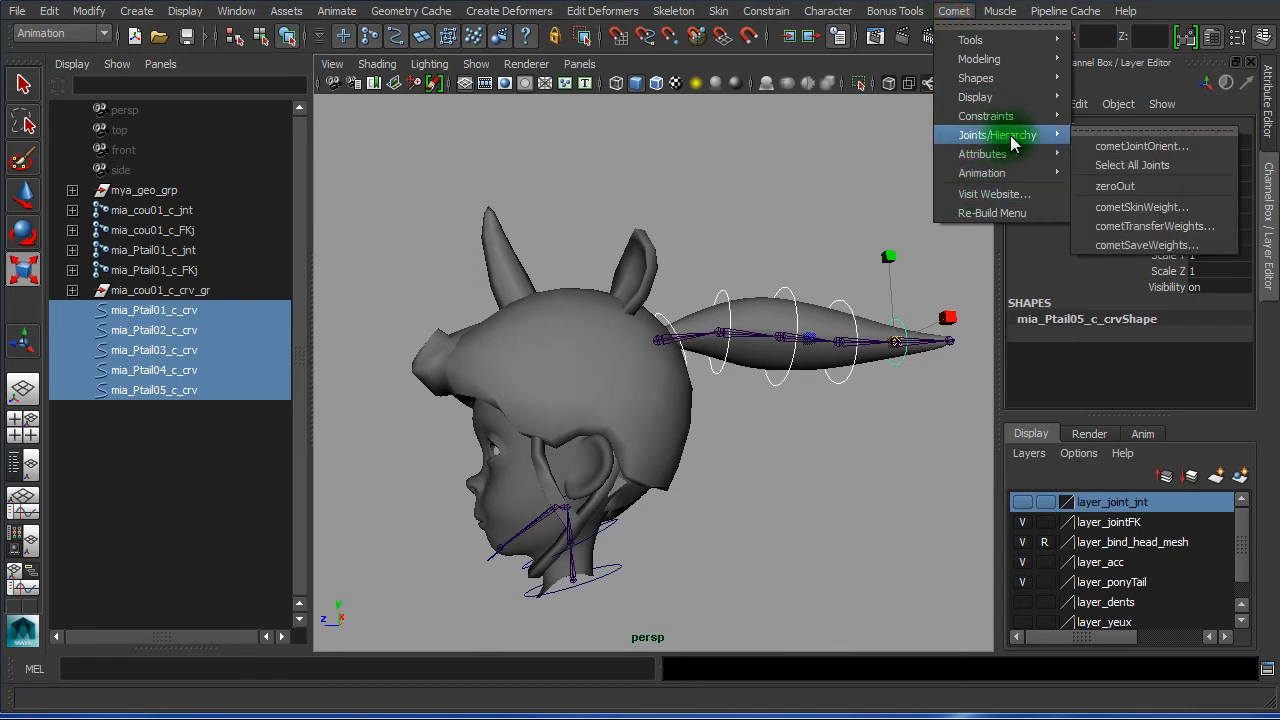
click(1118, 187)
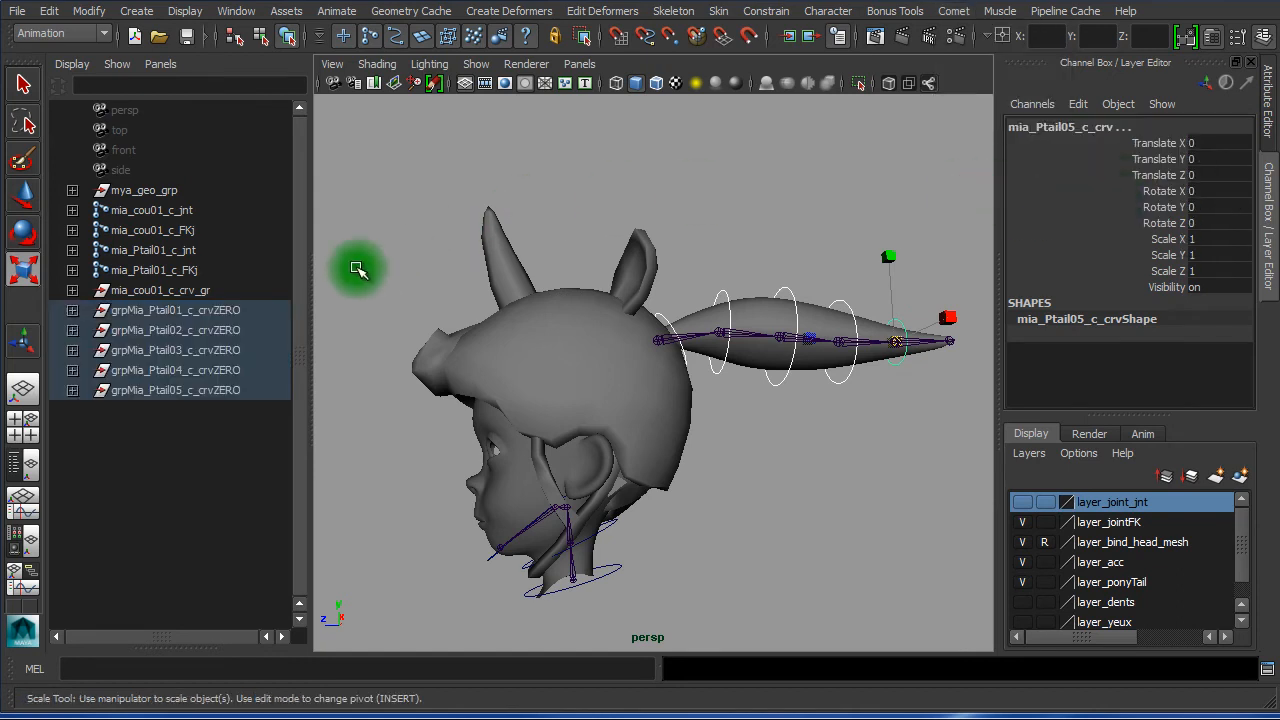
Examine the transform values of the five ponytail zero groups and of the first two ponytail curves
click(212, 316)
click(211, 332)
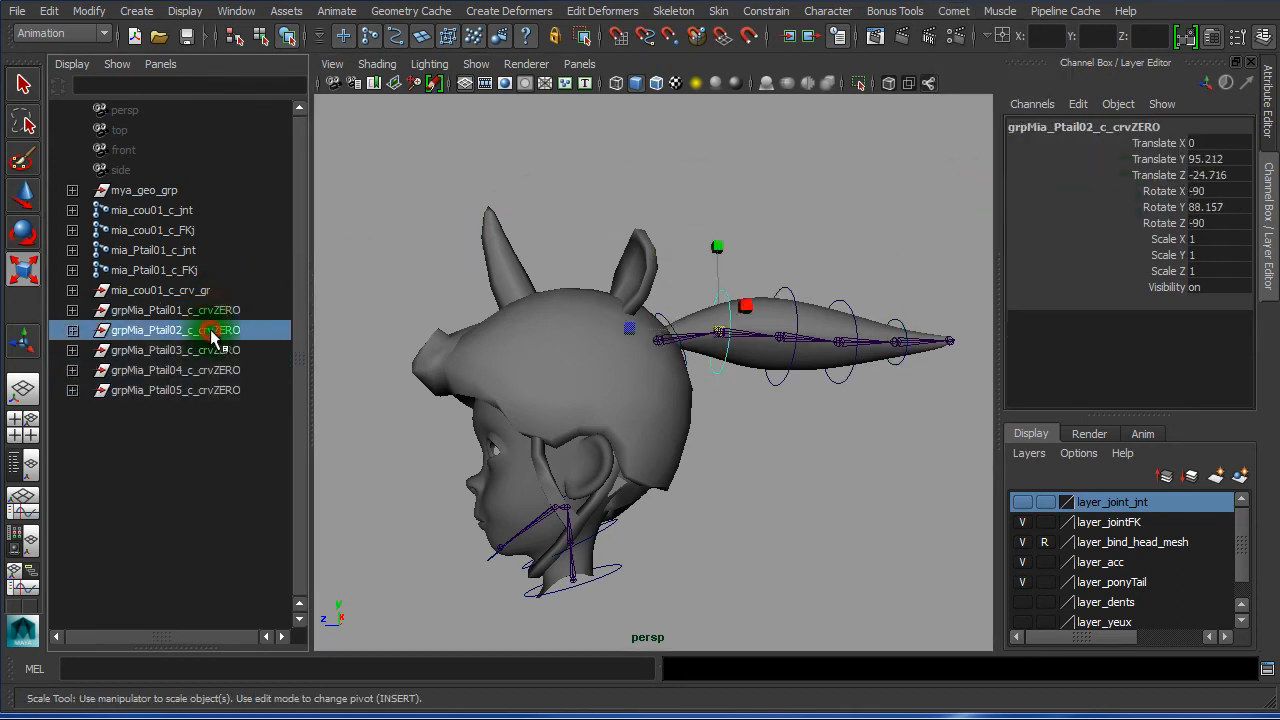
click(212, 350)
click(220, 368)
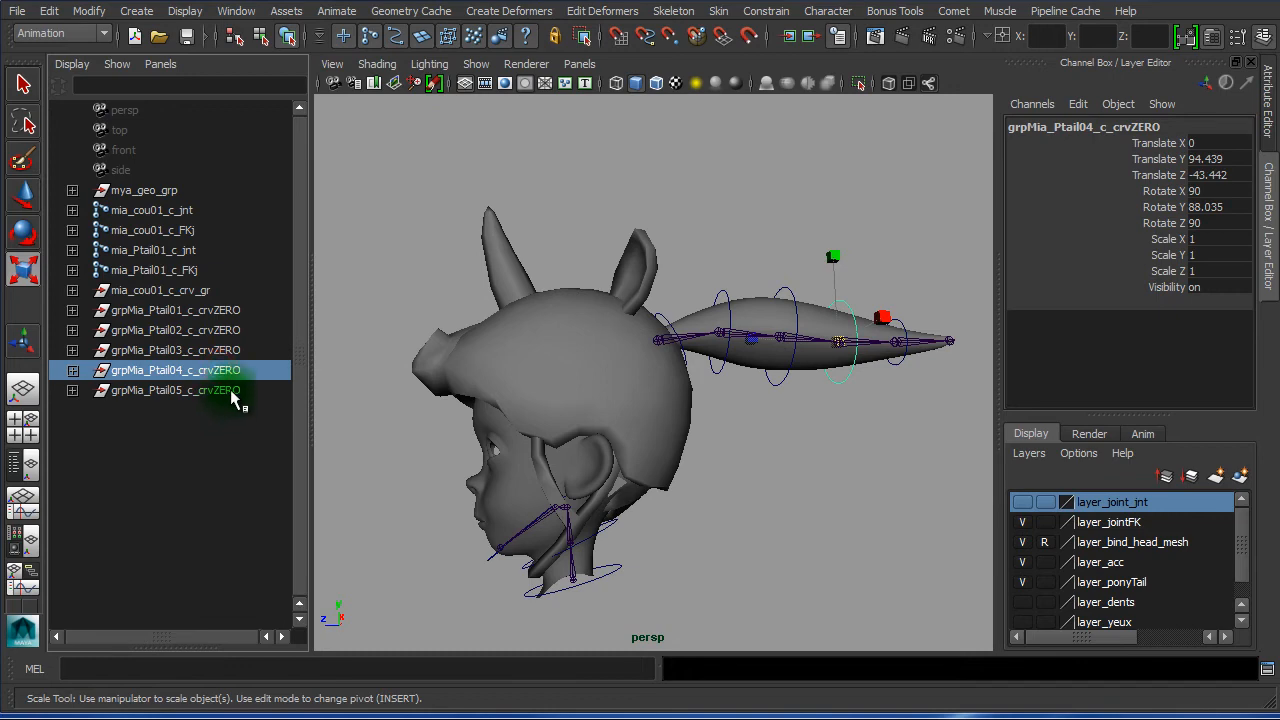
click(229, 392)
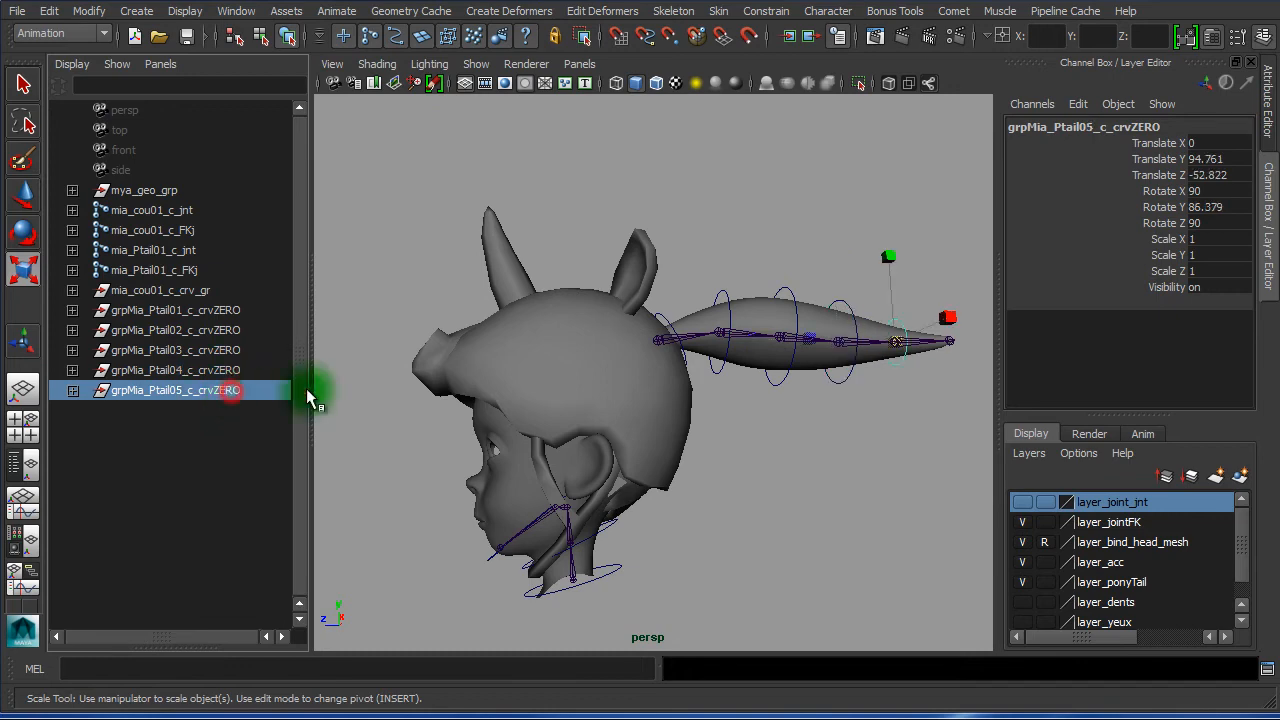
click(752, 233)
alt+right_drag(671, 386, 731, 403)
alt+drag(720, 403, 608, 348)
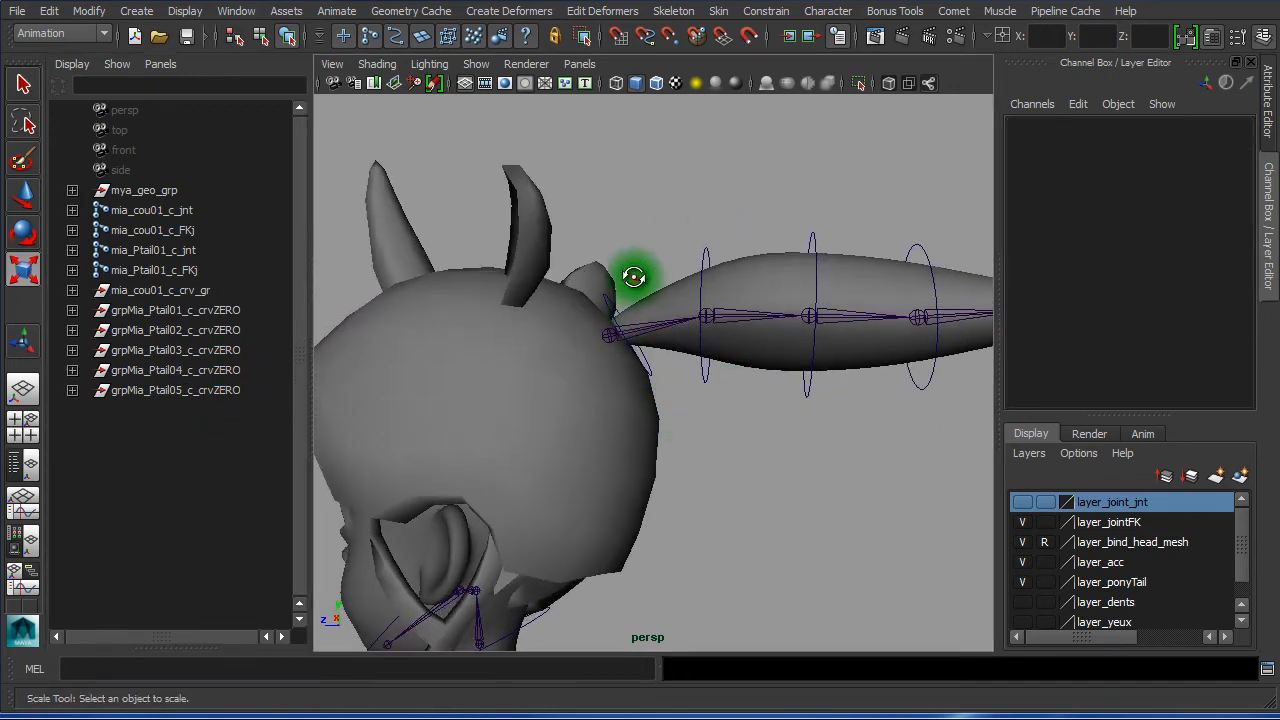
alt+drag(634, 278, 630, 325)
click(619, 320)
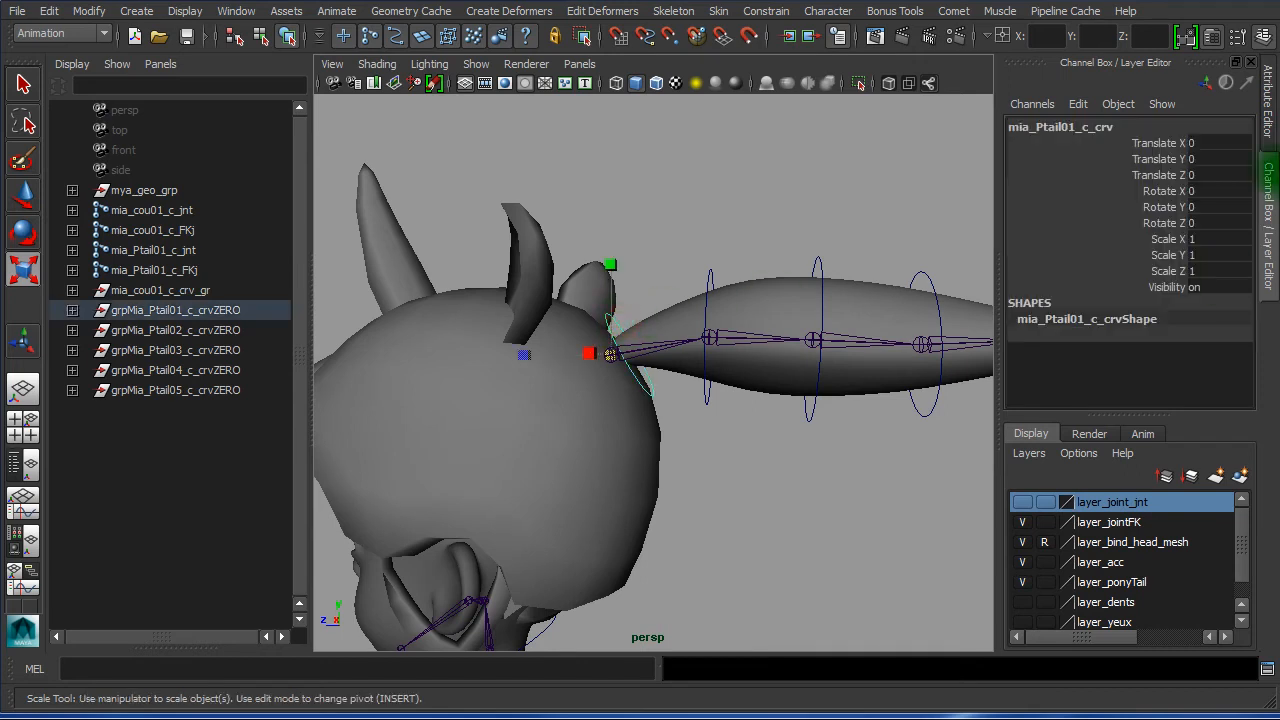
drag(1216, 240, 1218, 258)
click(858, 488)
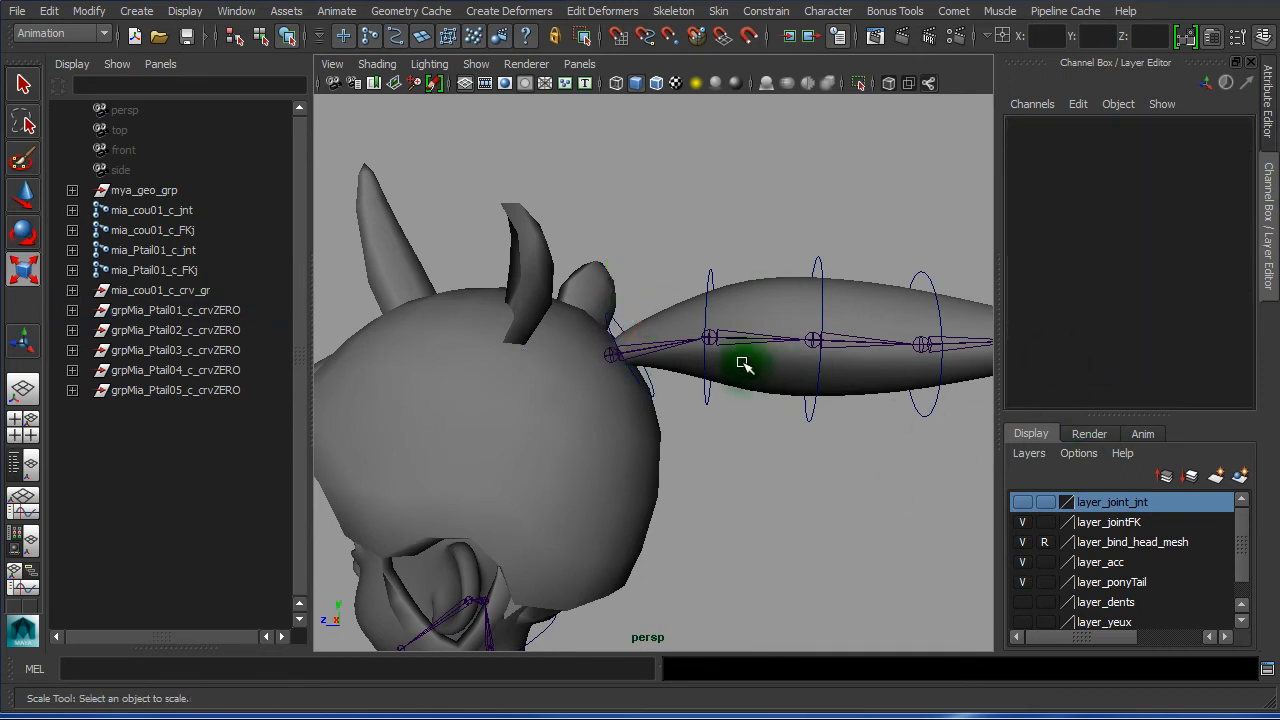
click(712, 276)
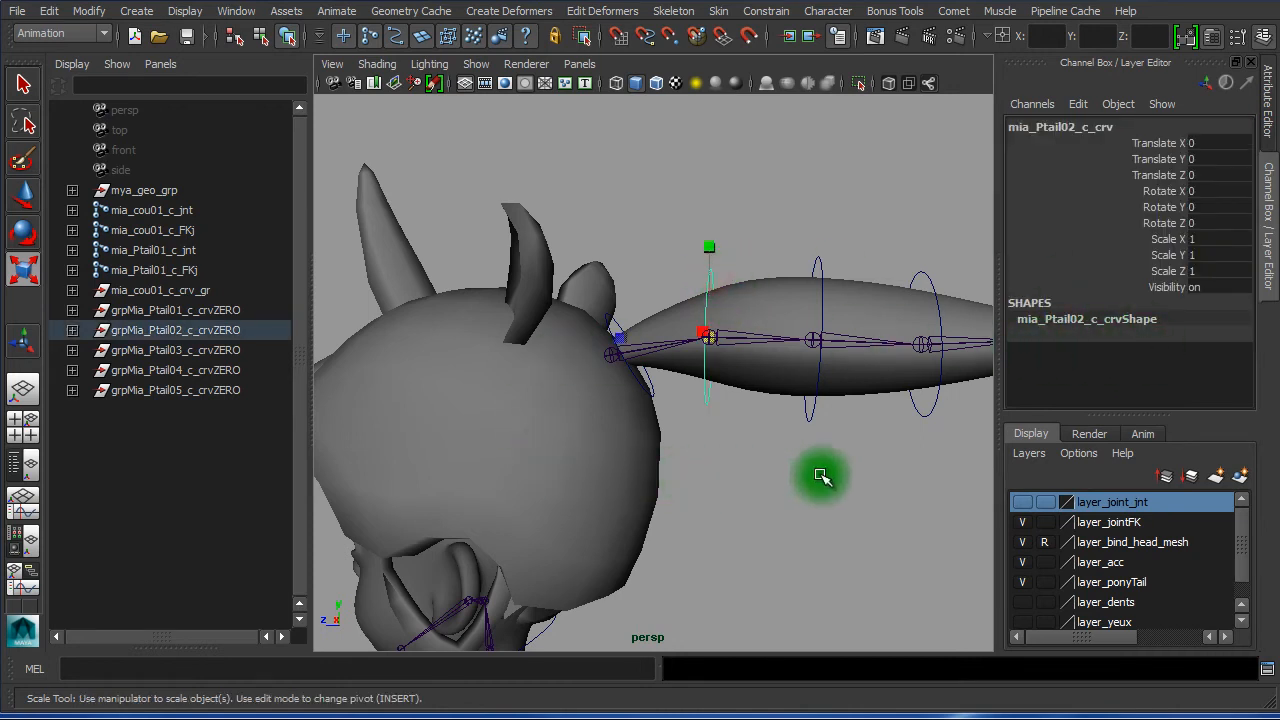
Orient-constrain the ponytail's FK joint mia_Ptail05_c_FKj to its circle, mia_Ptail05_c_crv
alt+drag(797, 484, 753, 481)
alt+right_drag(753, 481, 795, 479)
alt+middle_drag(676, 480, 506, 488)
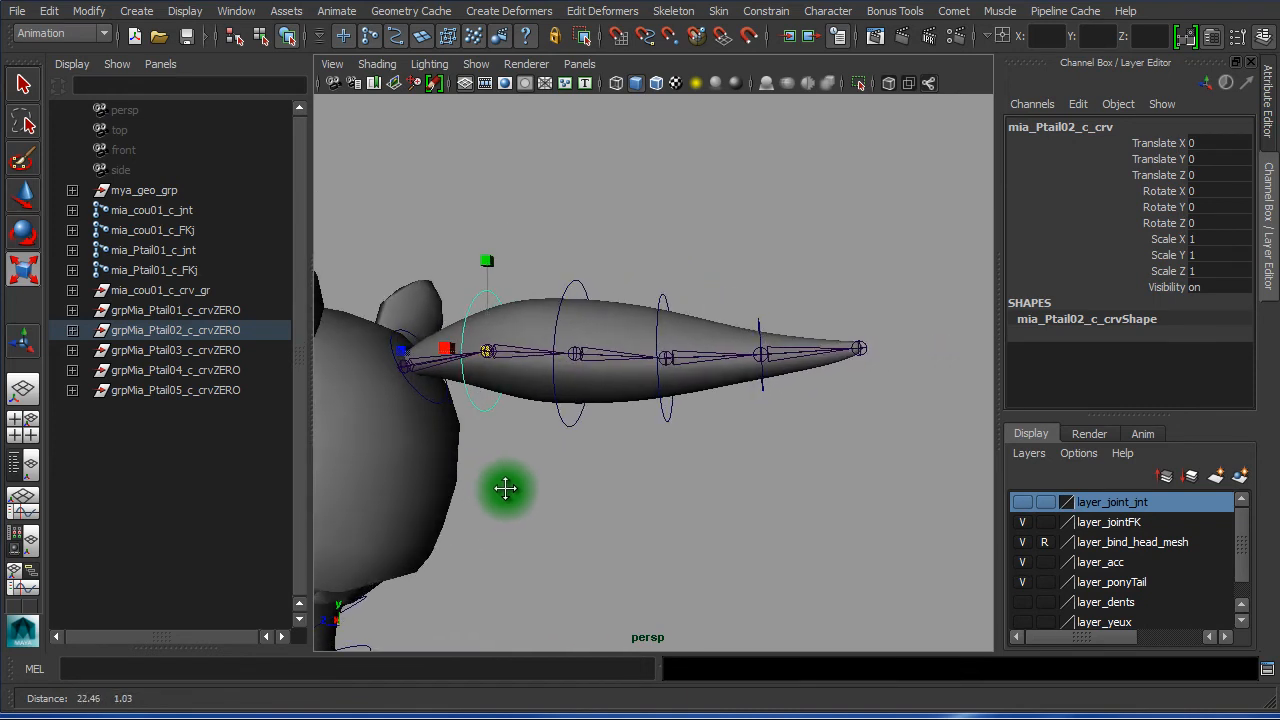
alt+right_drag(514, 471, 644, 471)
key(r)
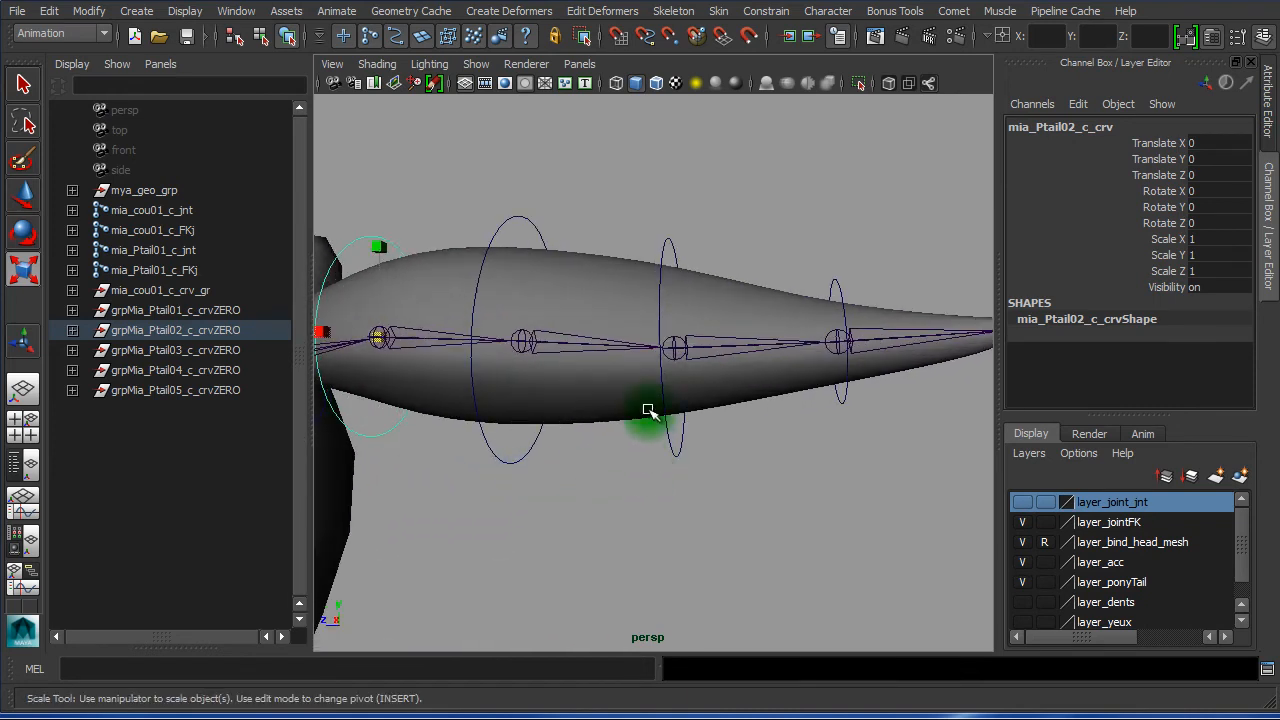
click(838, 287)
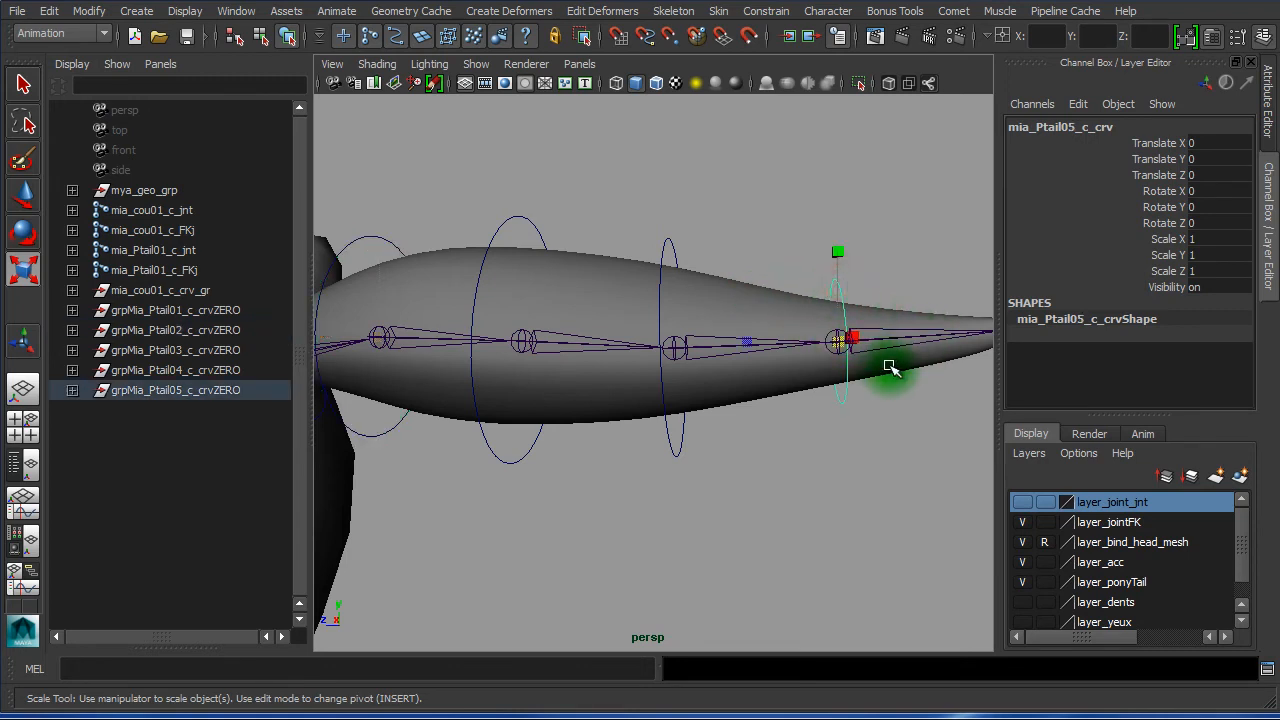
click(913, 345)
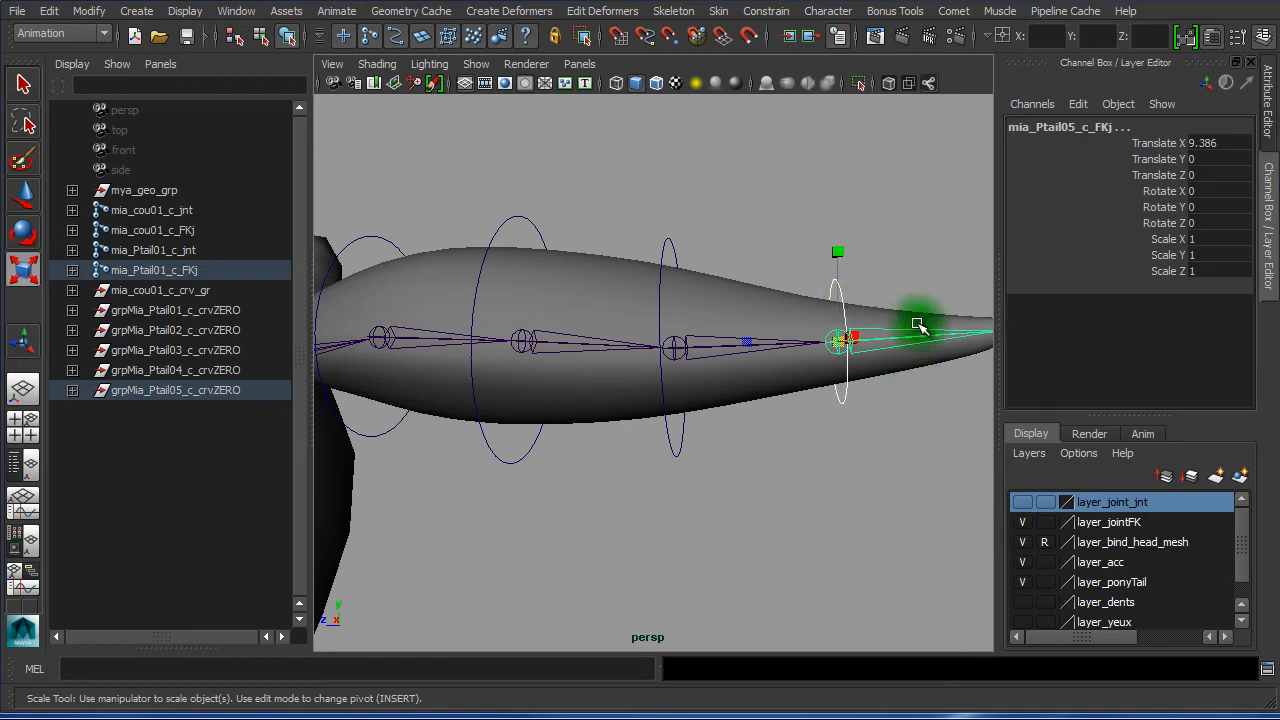
click(768, 11)
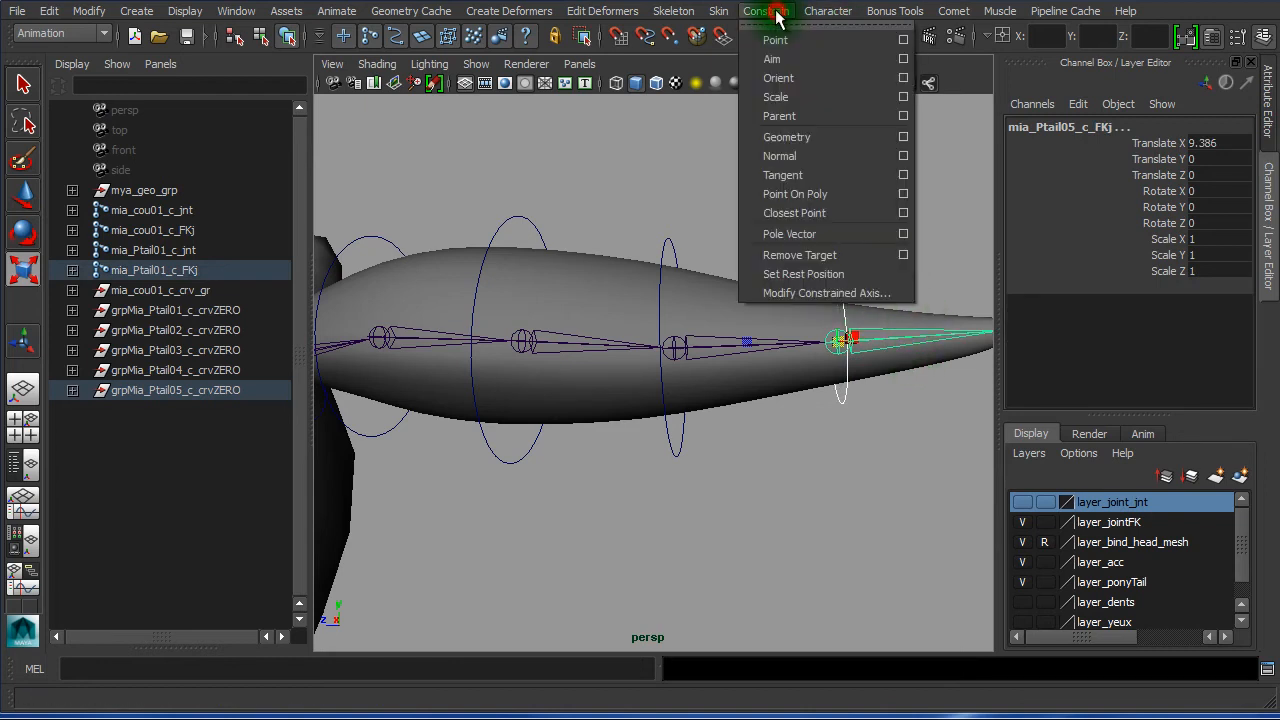
click(780, 78)
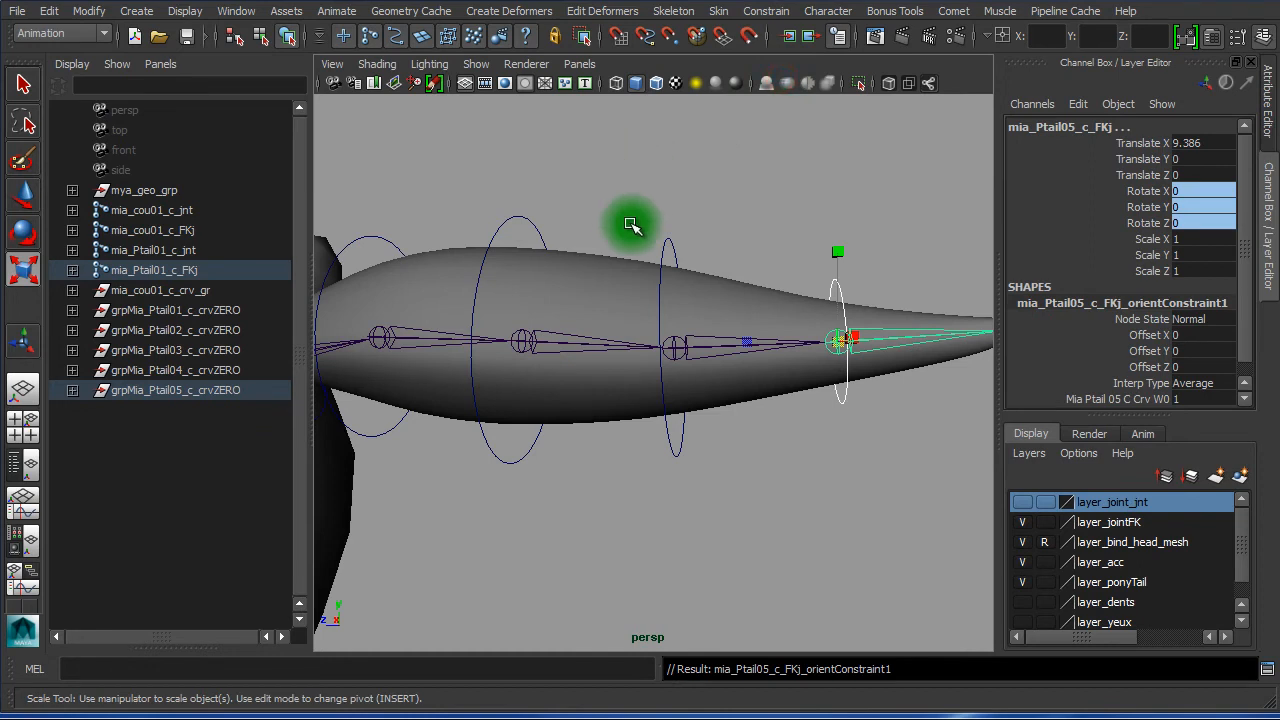
Orient-constrain the FK joints mia_Ptail04_c_FKj and mia_Ptail03_c_FKj to their circles, mia_Ptail04_c_crv and mia_Ptail03_c_crv respectively
click(688, 251)
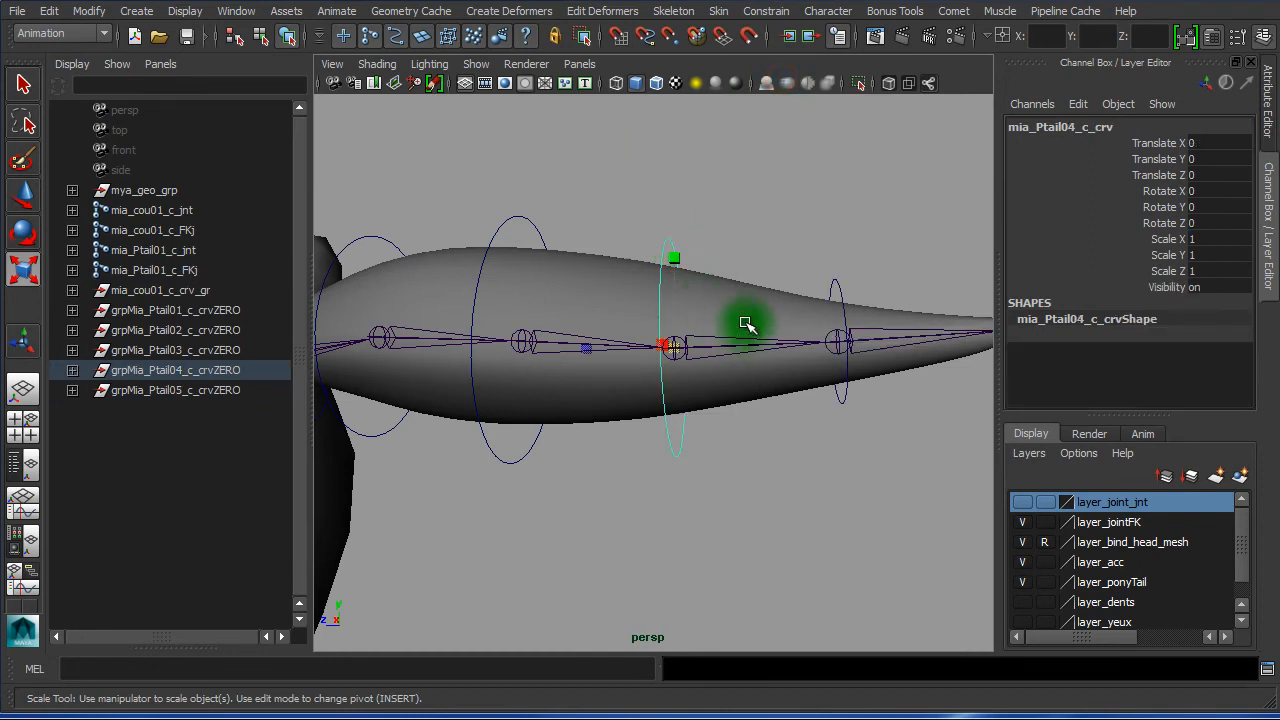
shift+click(741, 355)
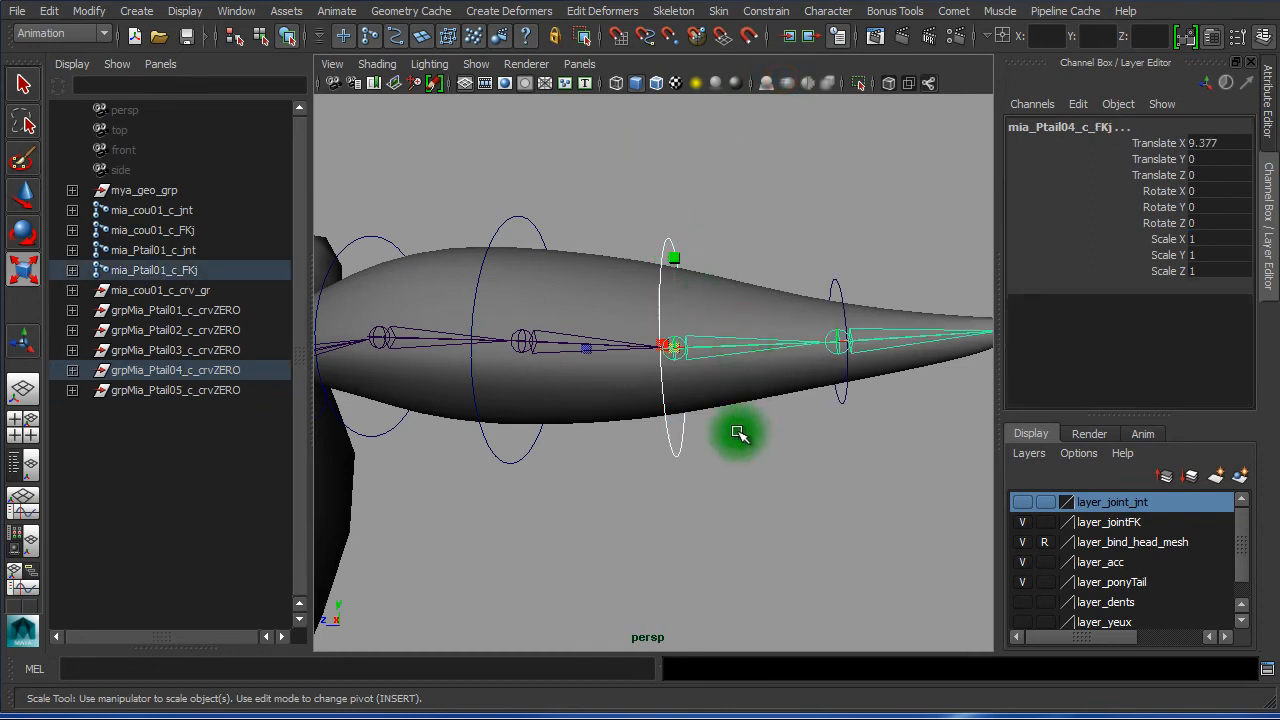
key(g)
click(523, 218)
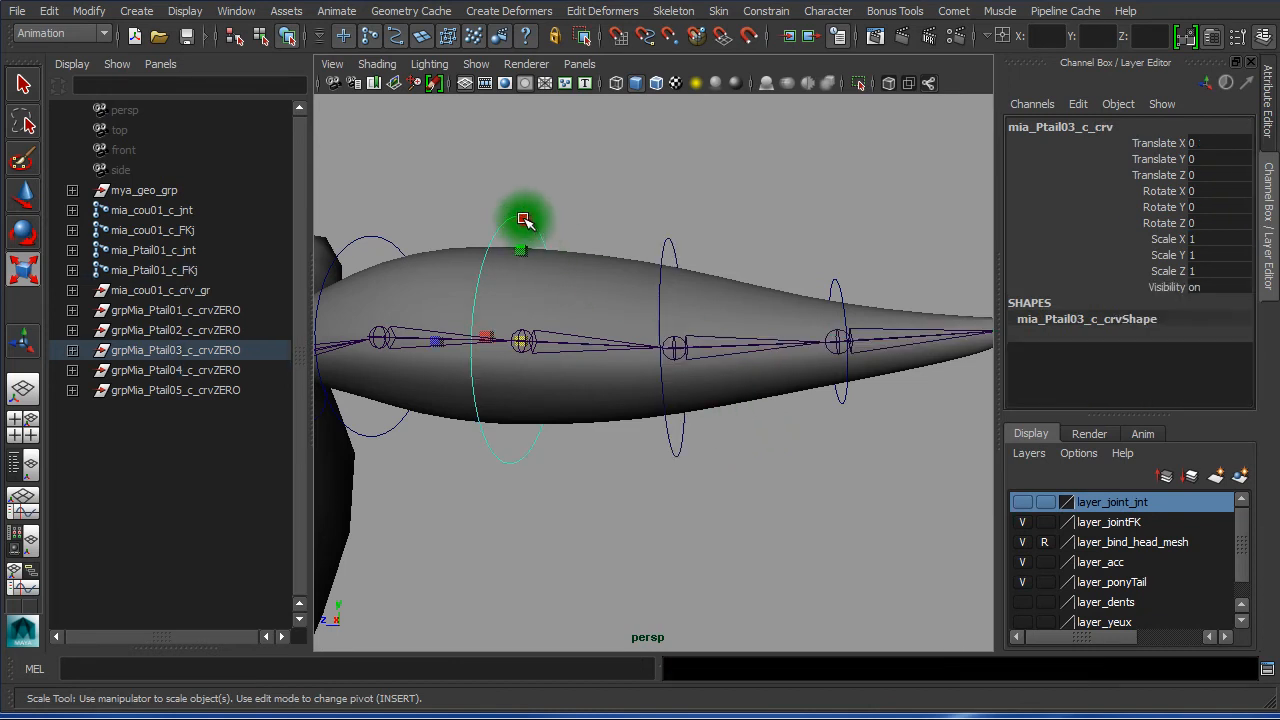
shift+click(581, 345)
key(g)
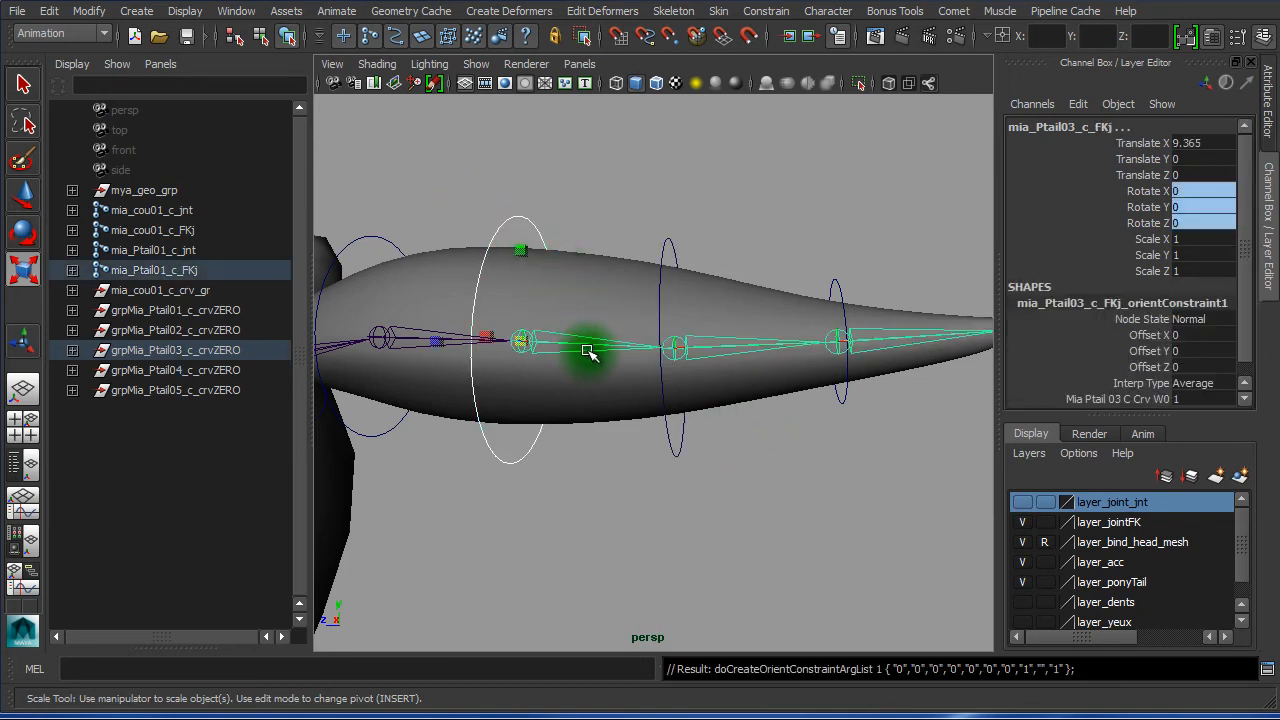
Orient-constrain the FK joints mia_Ptail02_c_FKj and mia_Ptail01_c_FKj each to its own ponytail circle, and clear the selection
alt+drag(576, 344, 766, 374)
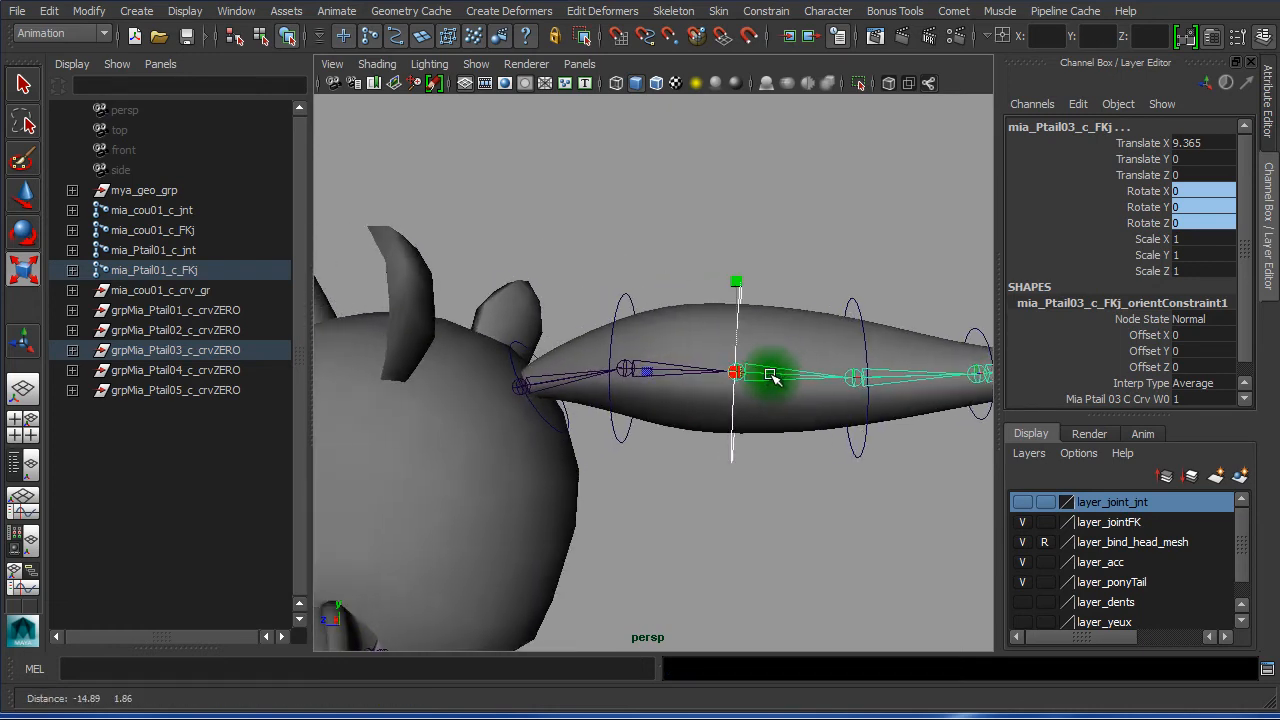
click(628, 292)
shift+click(677, 371)
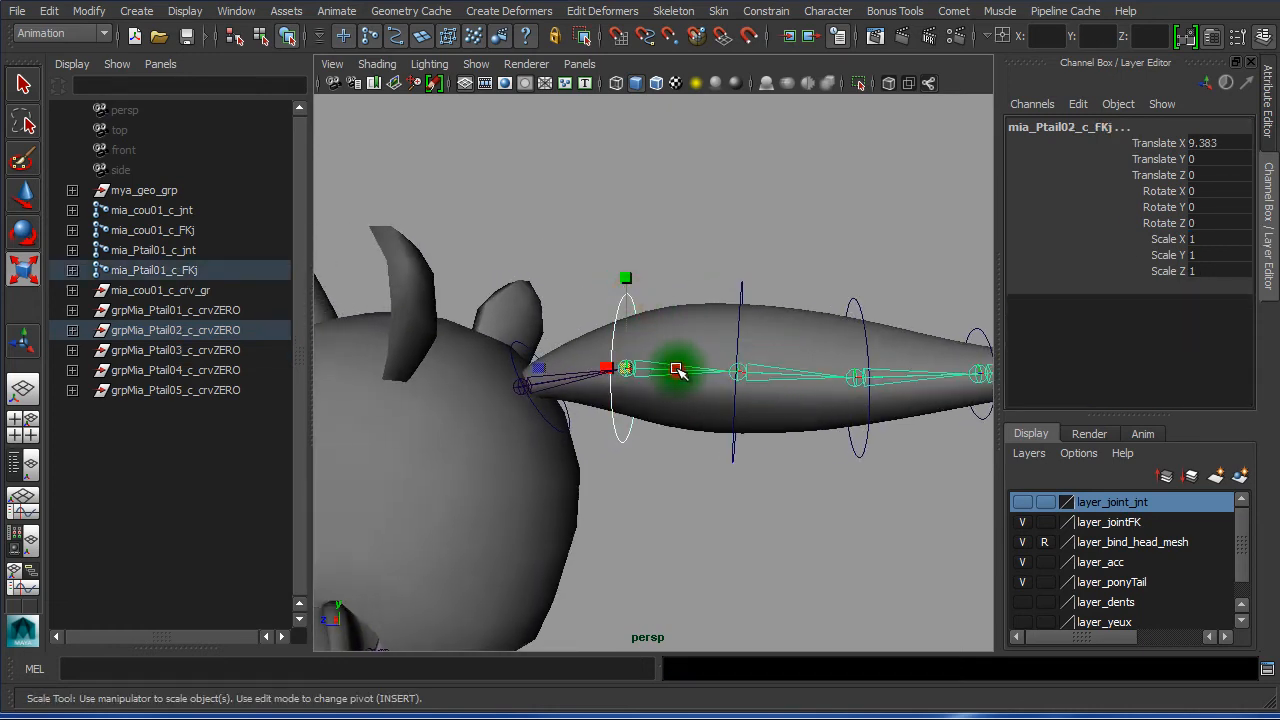
key(g)
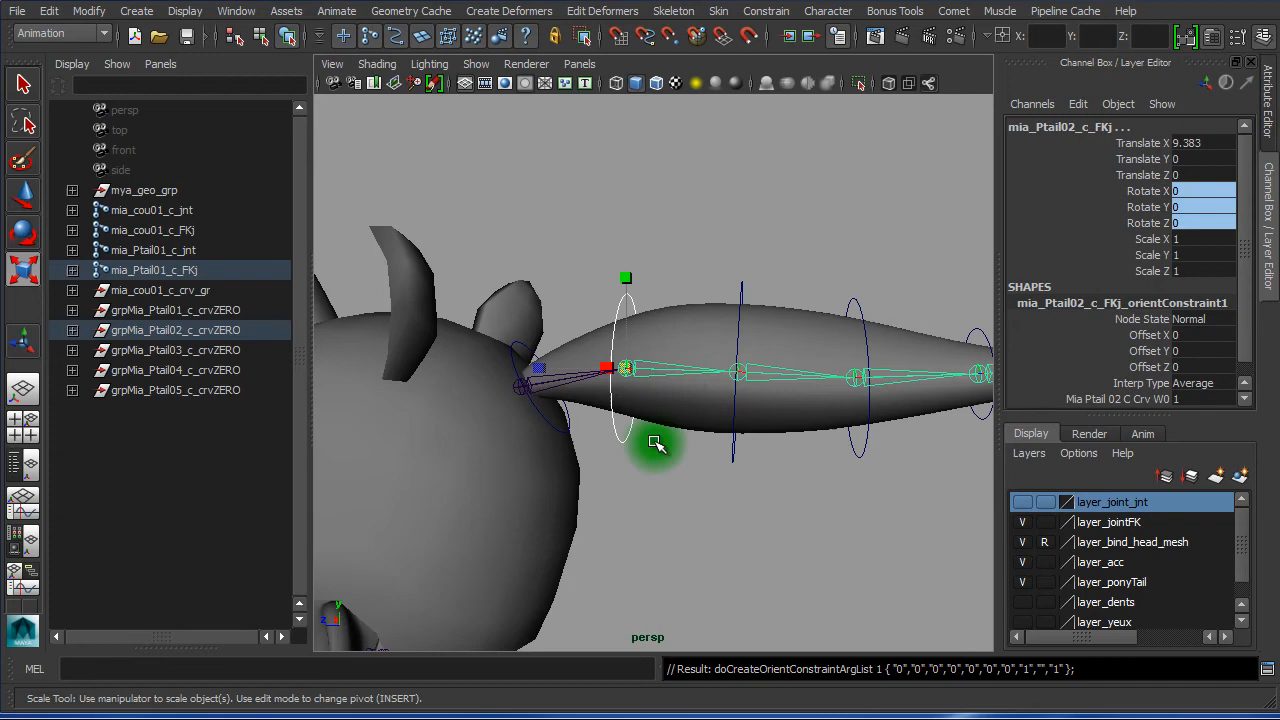
click(524, 348)
alt+drag(517, 349, 484, 388)
shift+click(485, 385)
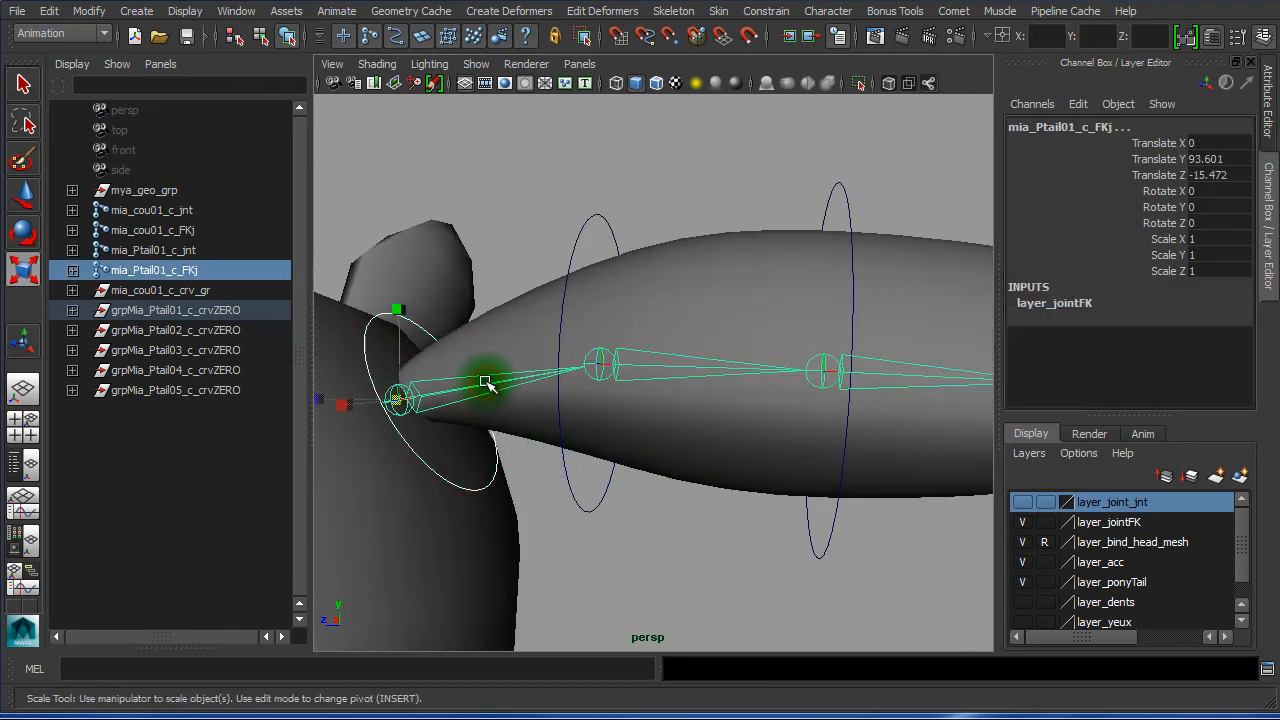
key(g)
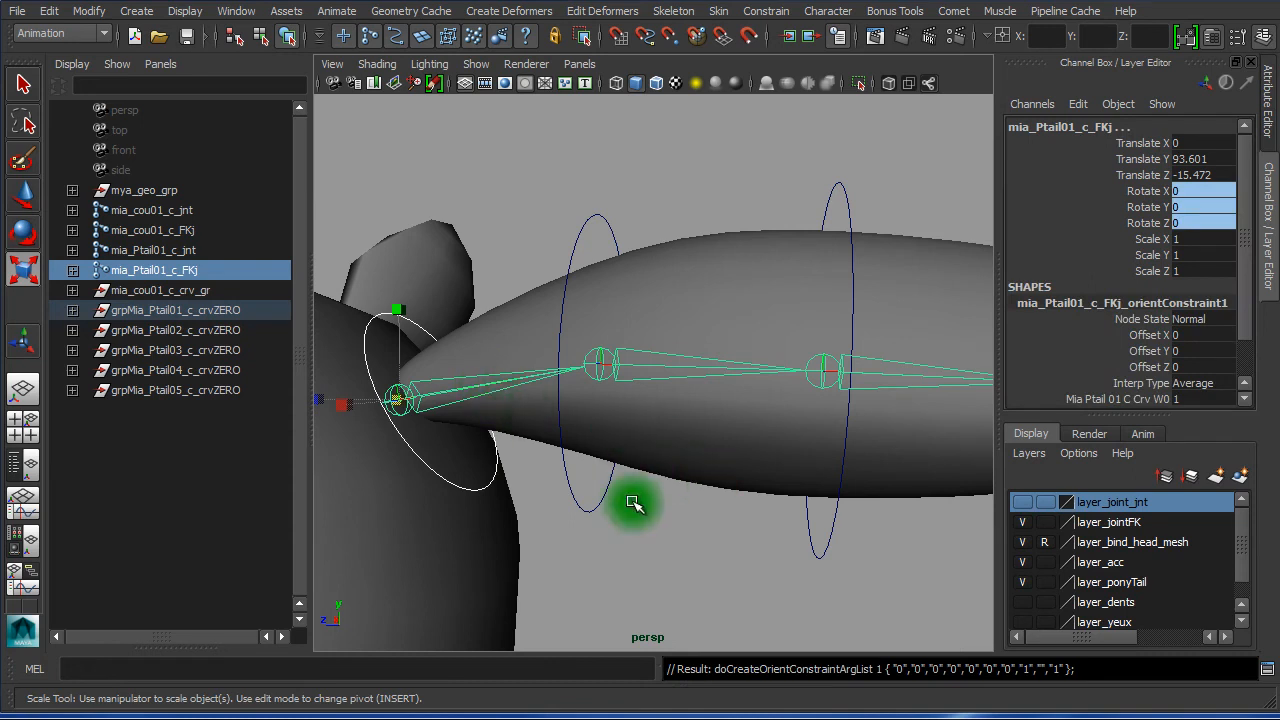
click(686, 557)
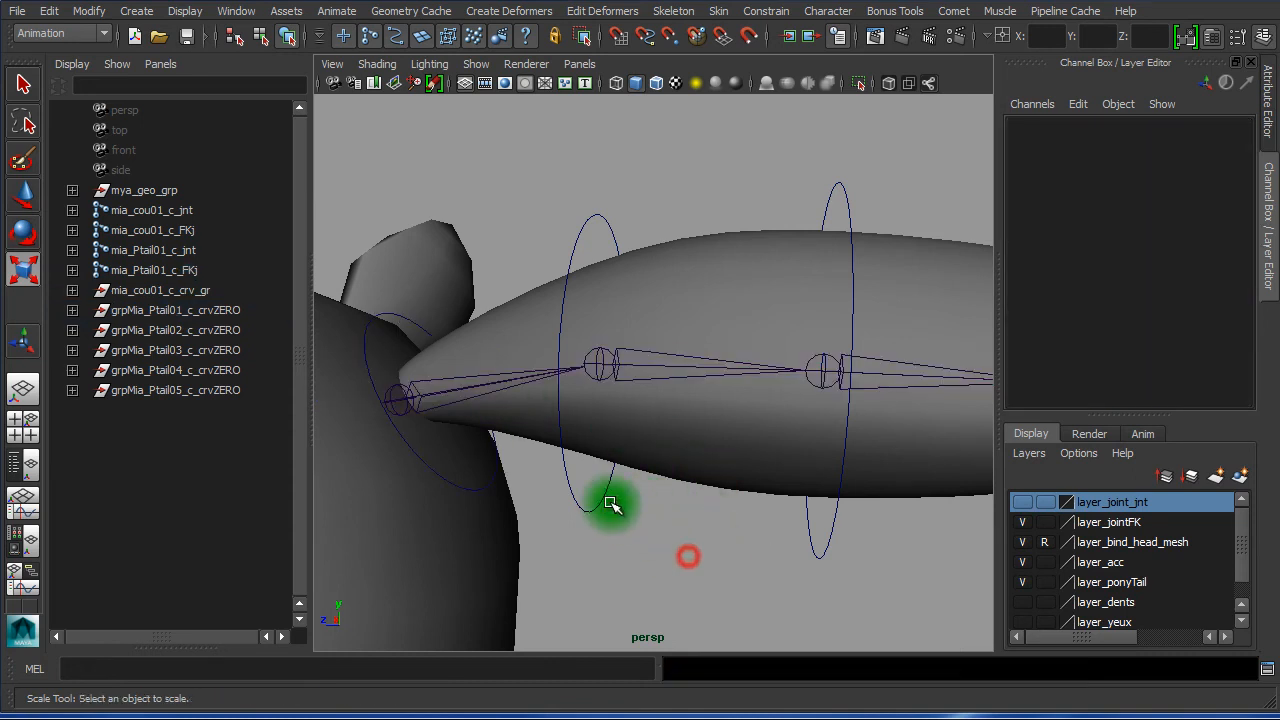
Test-rotate the ponytail's tip circle, mia_Ptail05_c_crv, to check that its FK joint follows, and undo the rotation
alt+right_drag(674, 497, 478, 454)
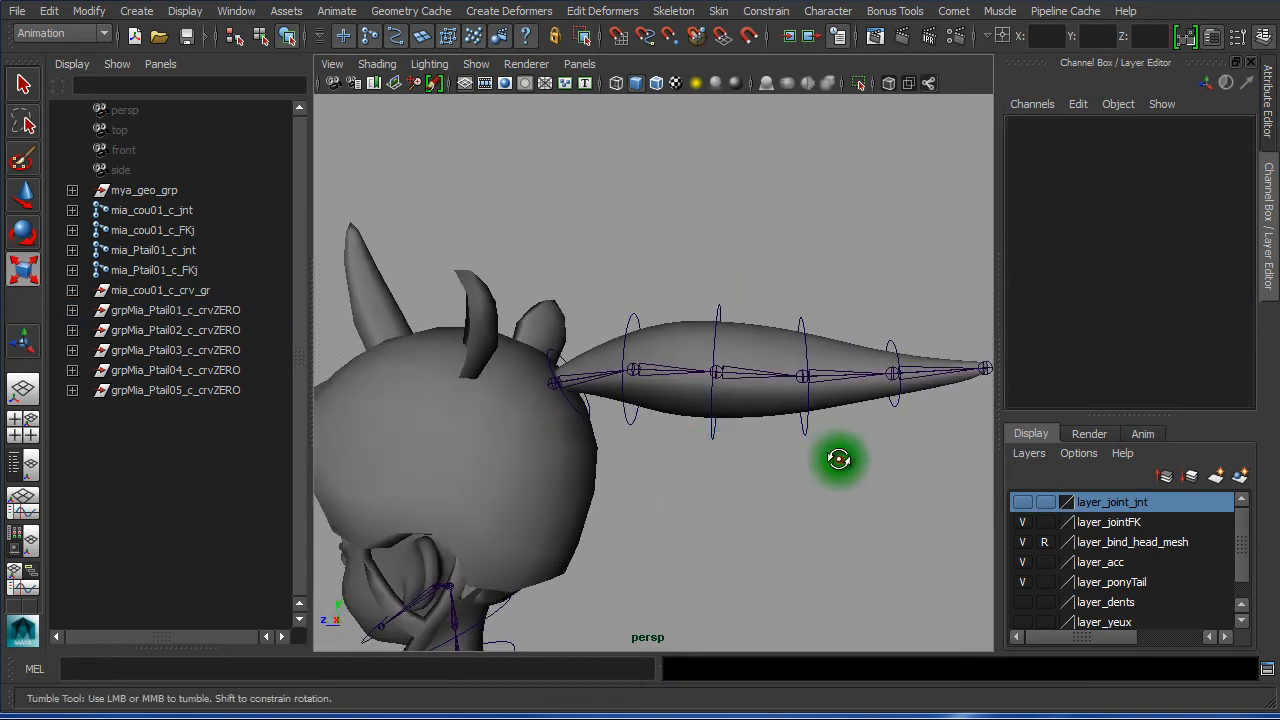
alt+drag(837, 460, 848, 458)
alt+right_drag(854, 457, 880, 446)
alt+middle_drag(882, 446, 676, 437)
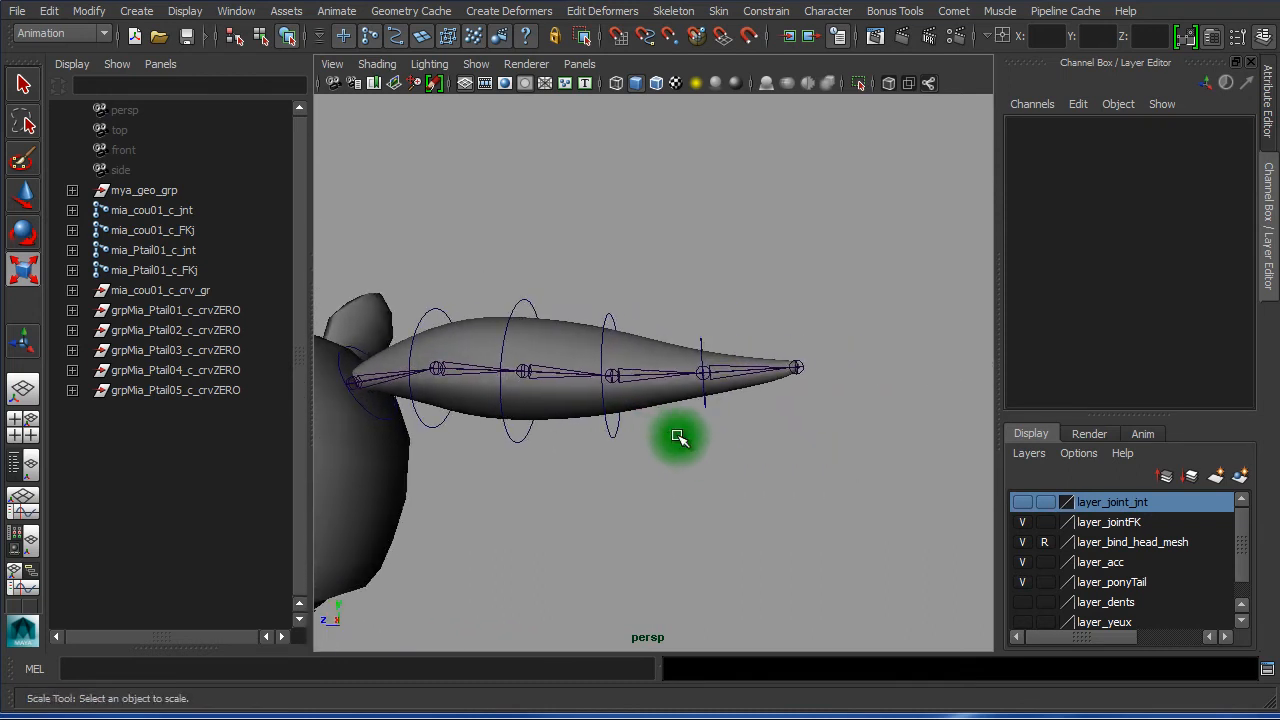
alt+right_drag(660, 414, 745, 416)
click(731, 324)
click(723, 330)
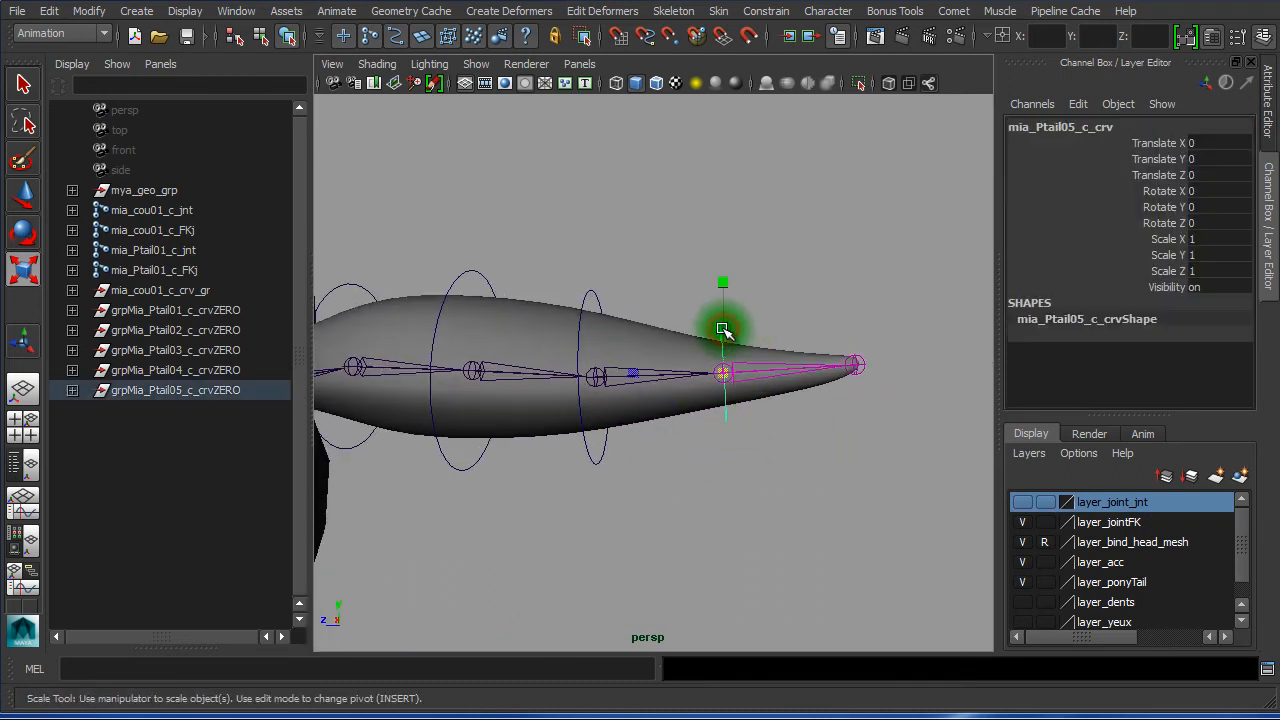
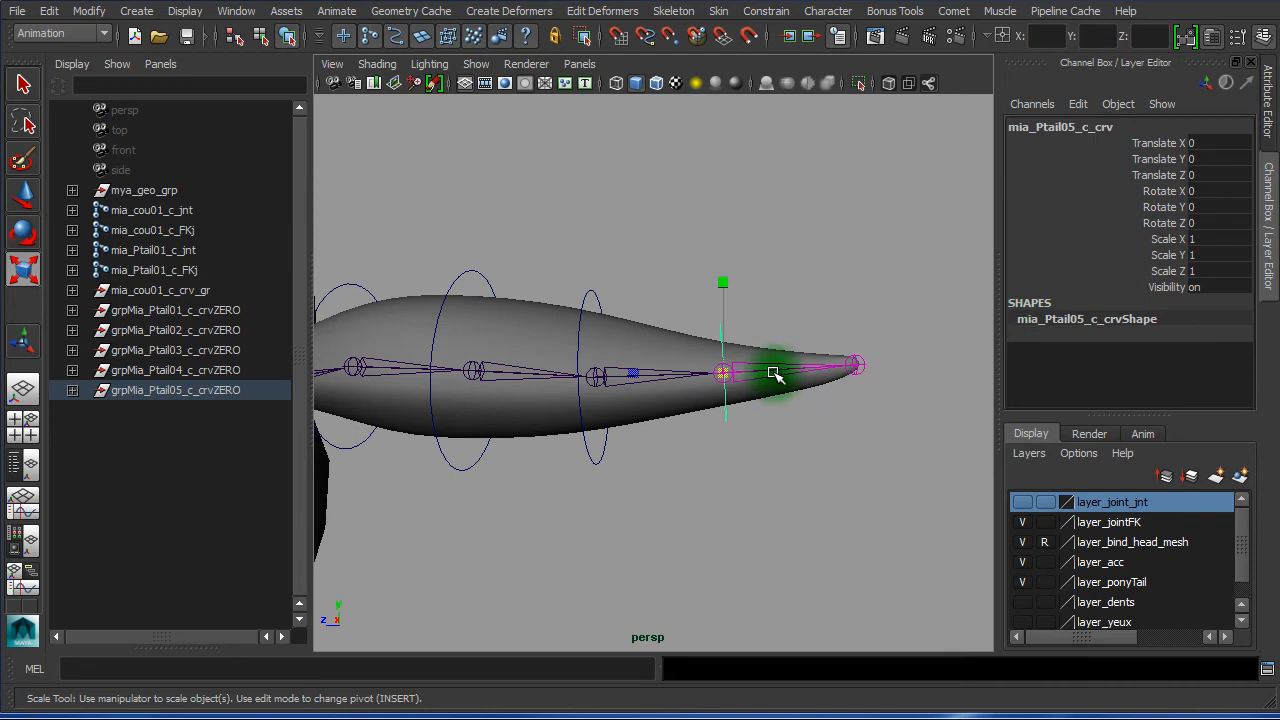
key(e)
drag(763, 349, 783, 375)
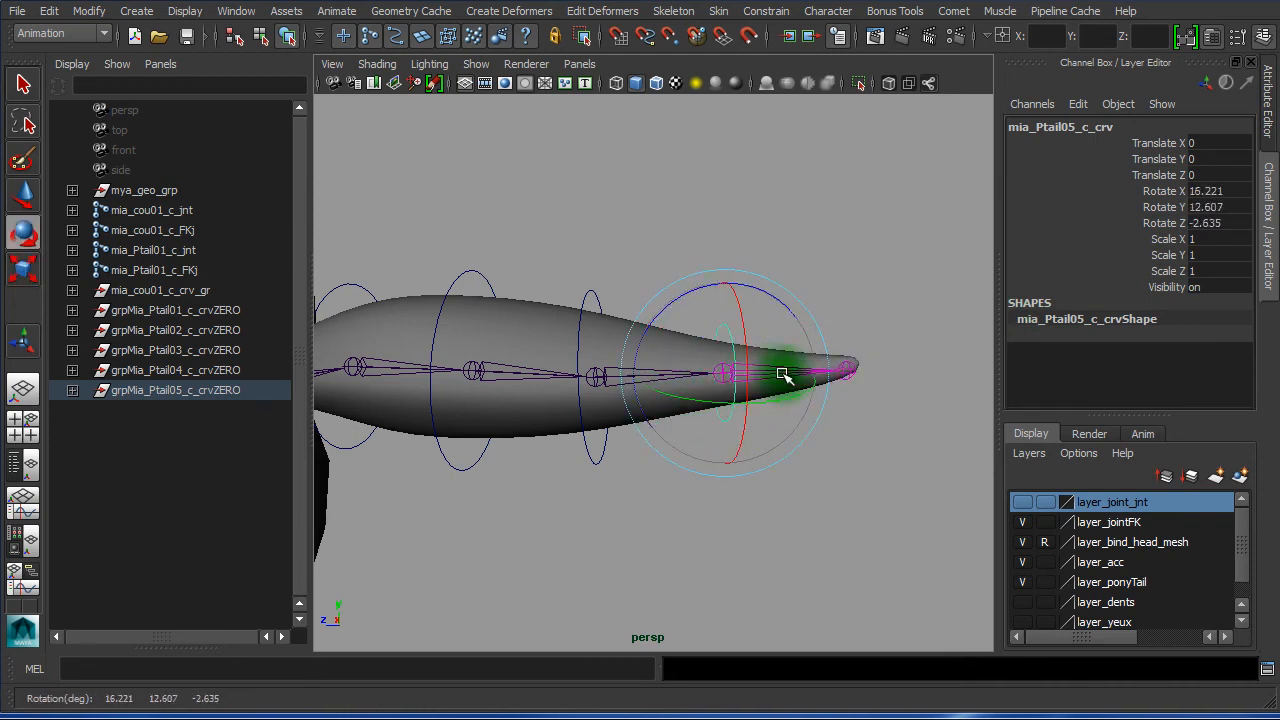
key(ctrl+z)
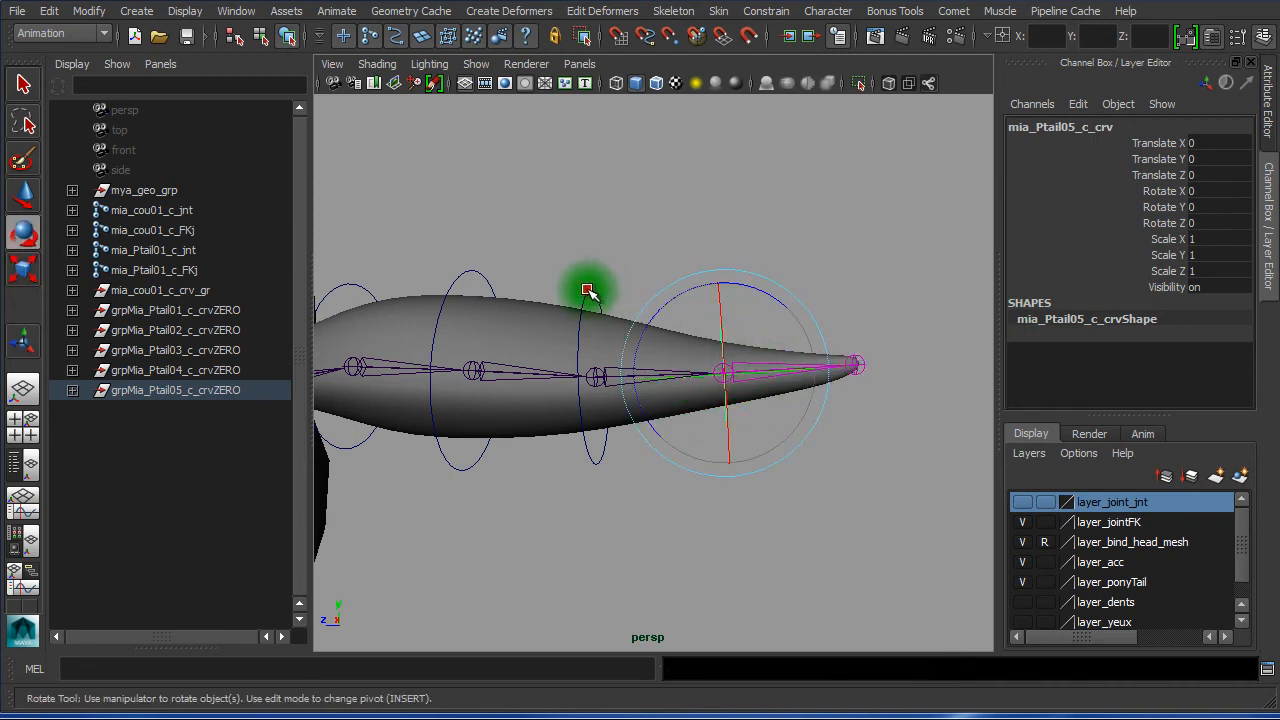
Test-rotate the circles mia_Ptail04_c_crv and mia_Ptail03_c_crv in turn, undoing each rotation
click(589, 296)
drag(654, 342, 663, 306)
key(ctrl+z)
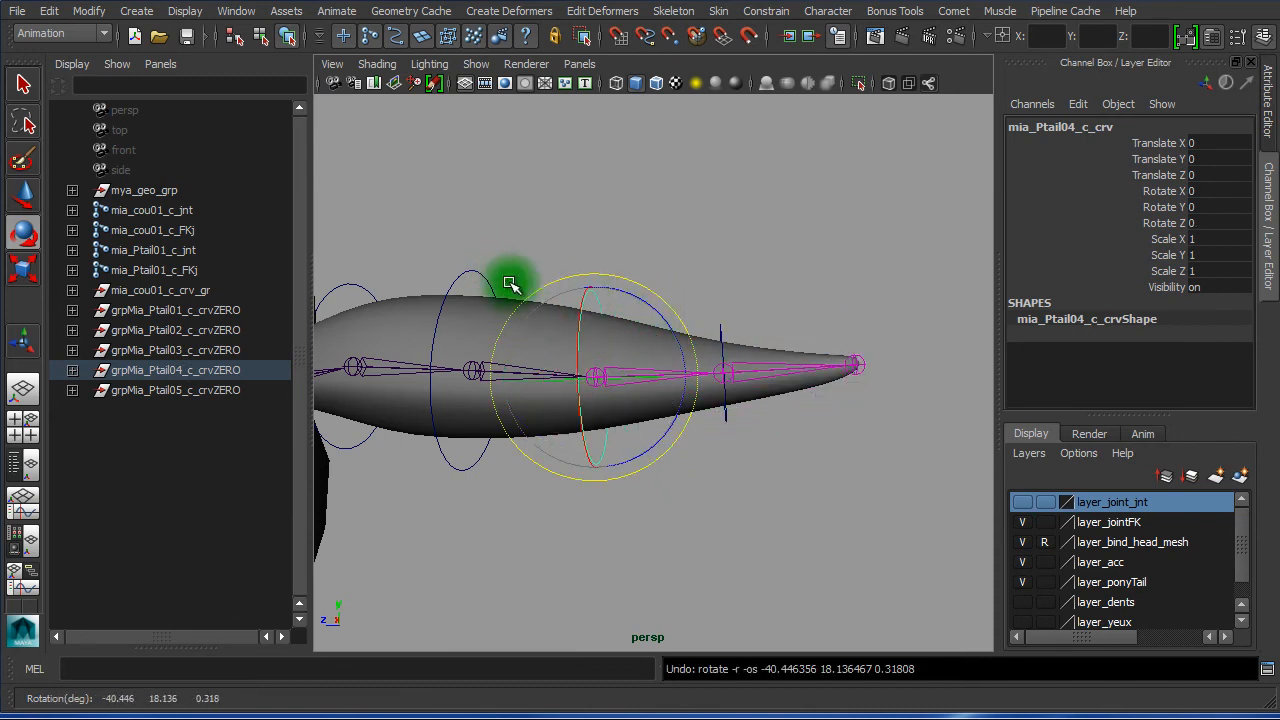
click(479, 274)
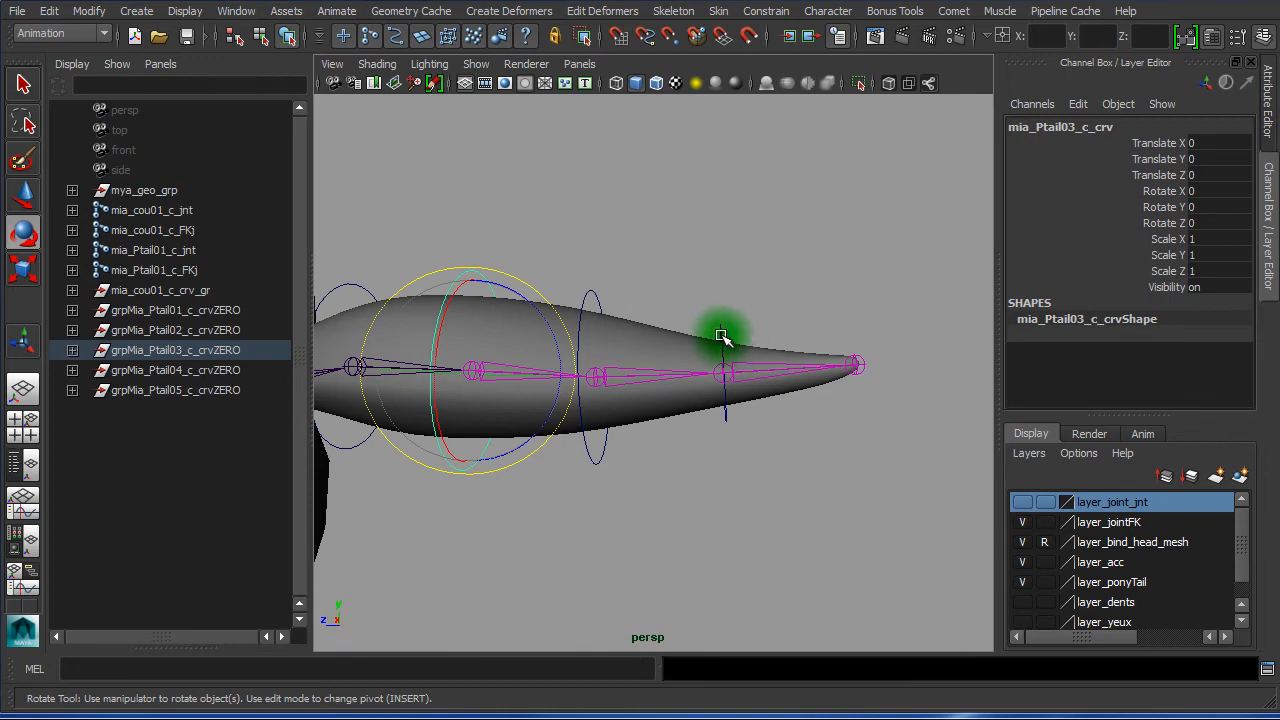
mouse_move(503, 337)
mouse_down()
mouse_move(484, 305)
mouse_move(508, 333)
mouse_move(502, 322)
mouse_up()
key(ctrl+z)
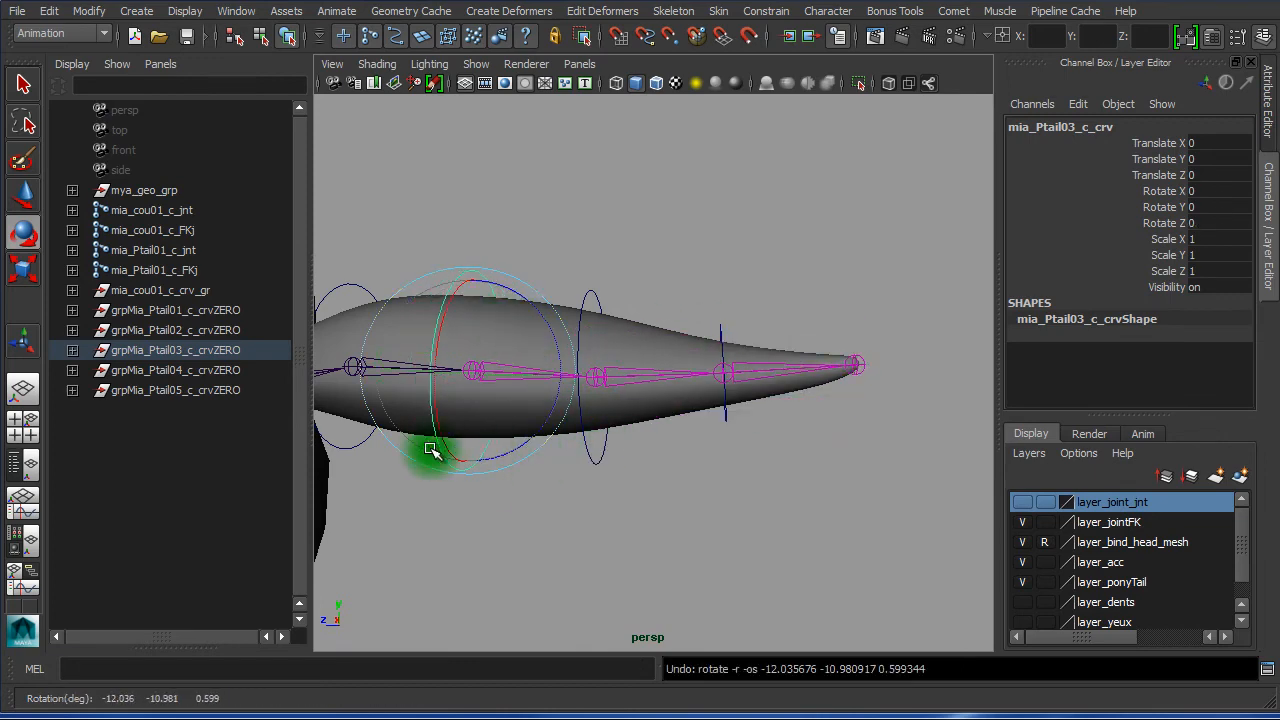
Test-rotate the circles mia_Ptail02_c_crv and mia_Ptail01_c_crv near the ponytail's base in turn, undoing each rotation
alt+middle_drag(486, 443, 635, 408)
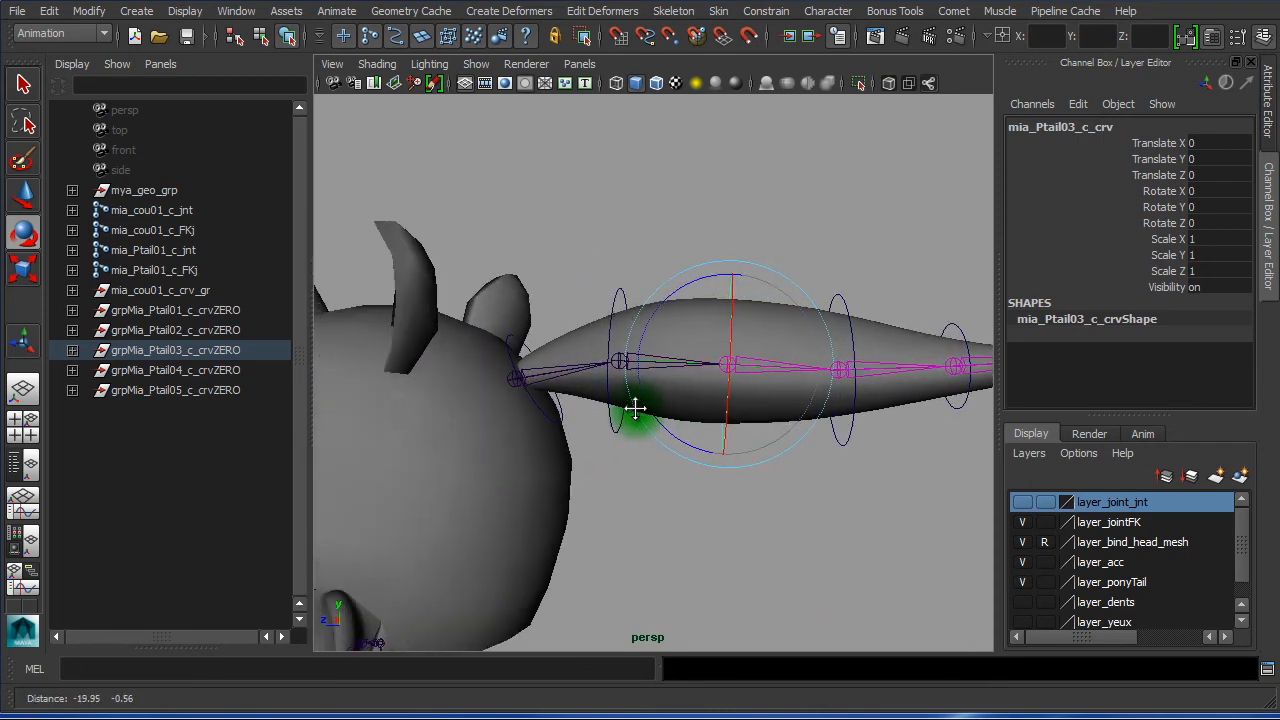
click(618, 289)
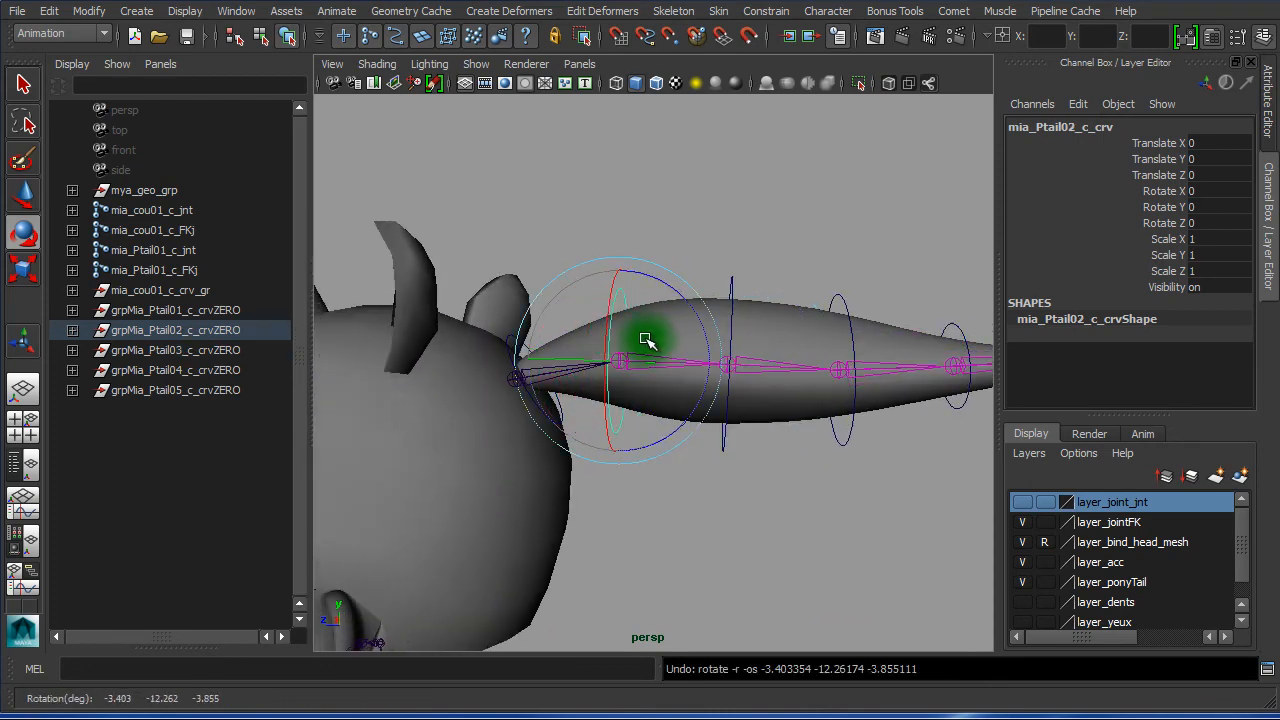
alt+drag(551, 243, 597, 246)
click(588, 231)
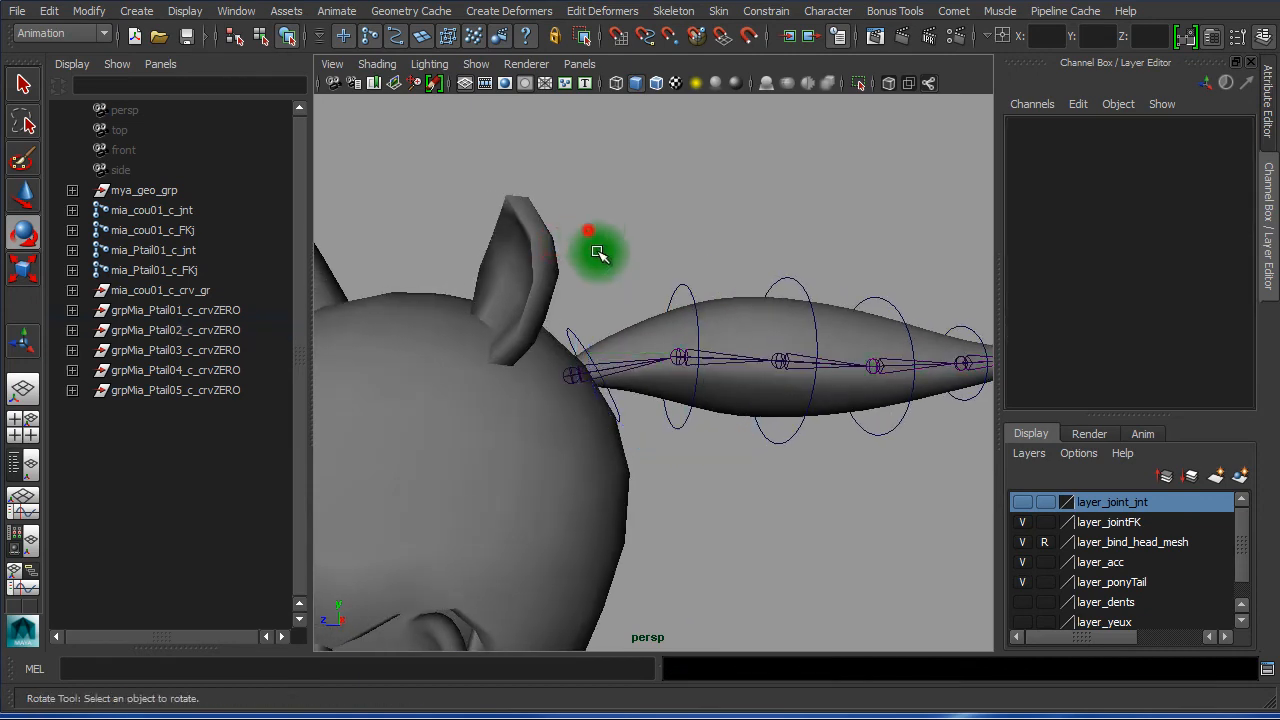
click(575, 336)
alt+drag(655, 438, 623, 463)
mouse_move(571, 337)
mouse_down()
mouse_move(537, 354)
mouse_move(592, 383)
mouse_move(551, 349)
mouse_up()
key(ctrl+z)
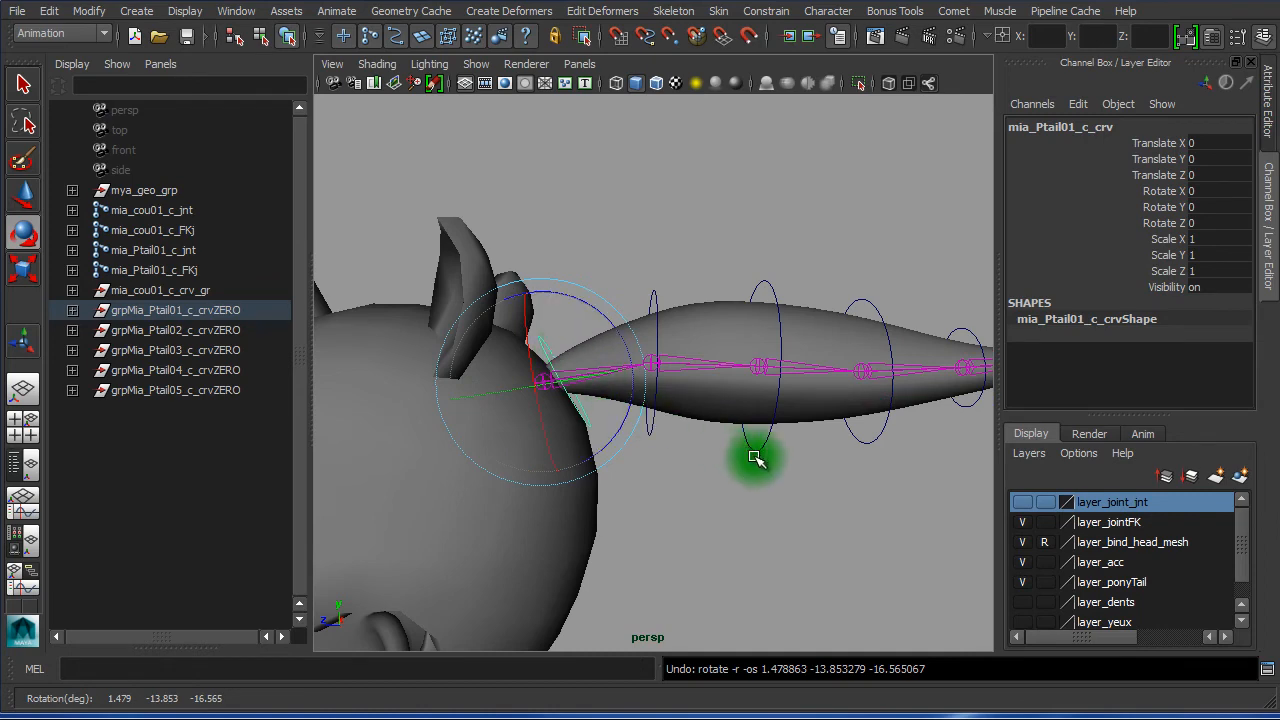
Parent the zero group grpMia_Ptail05_c_crvZERO under the FK joint mia_Ptail04_c_FKj, and clear the selection
click(795, 494)
alt+drag(791, 503, 525, 456)
alt+right_drag(525, 456, 817, 451)
alt+middle_drag(817, 451, 887, 453)
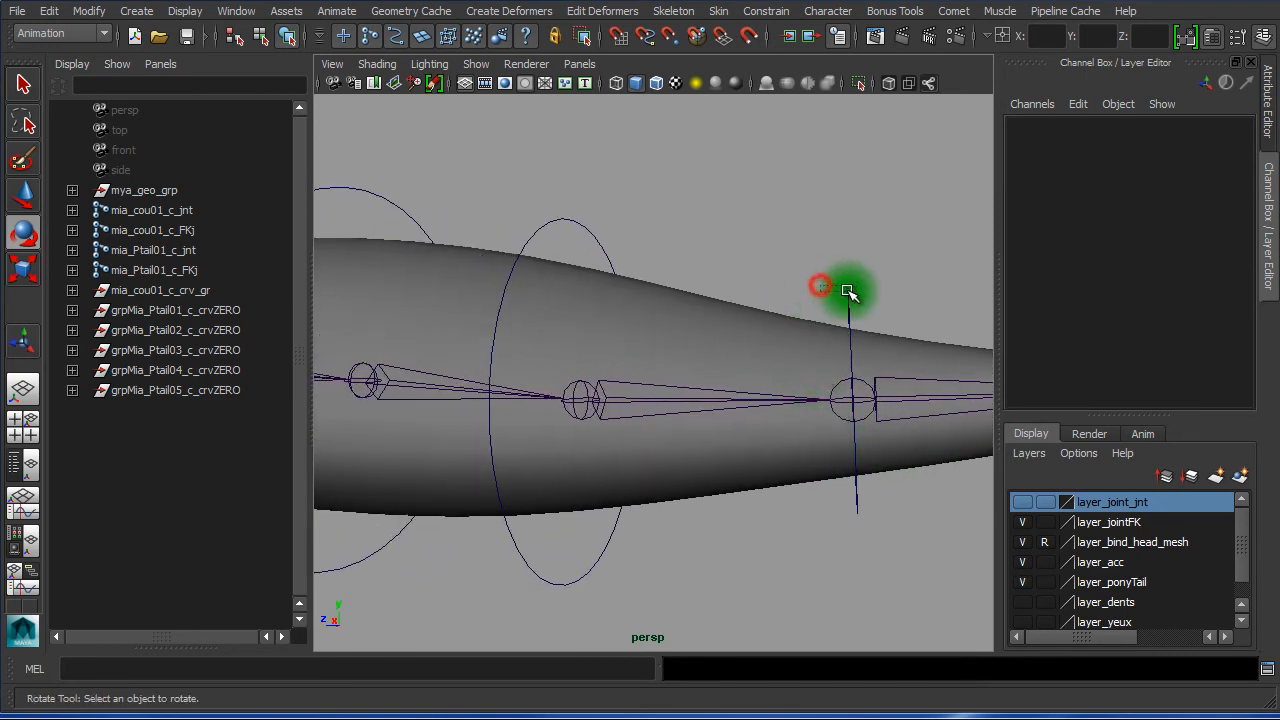
click(848, 291)
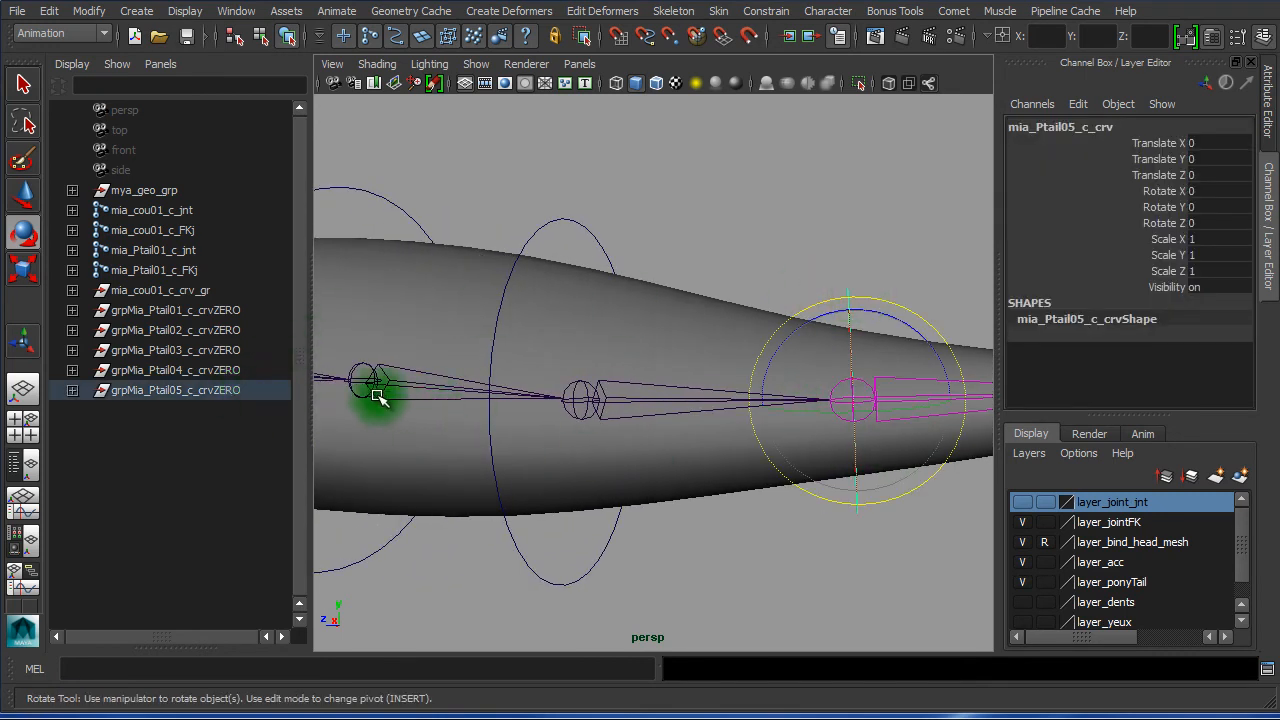
click(247, 393)
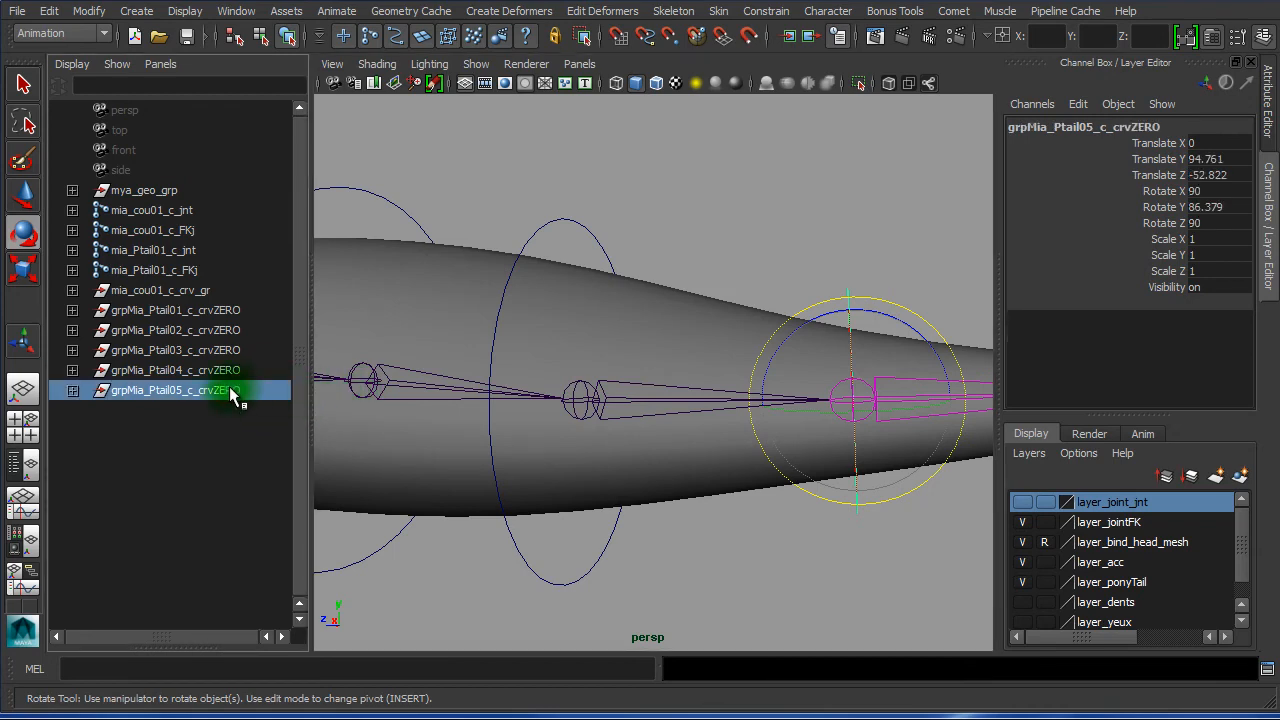
alt+right_drag(855, 563, 790, 545)
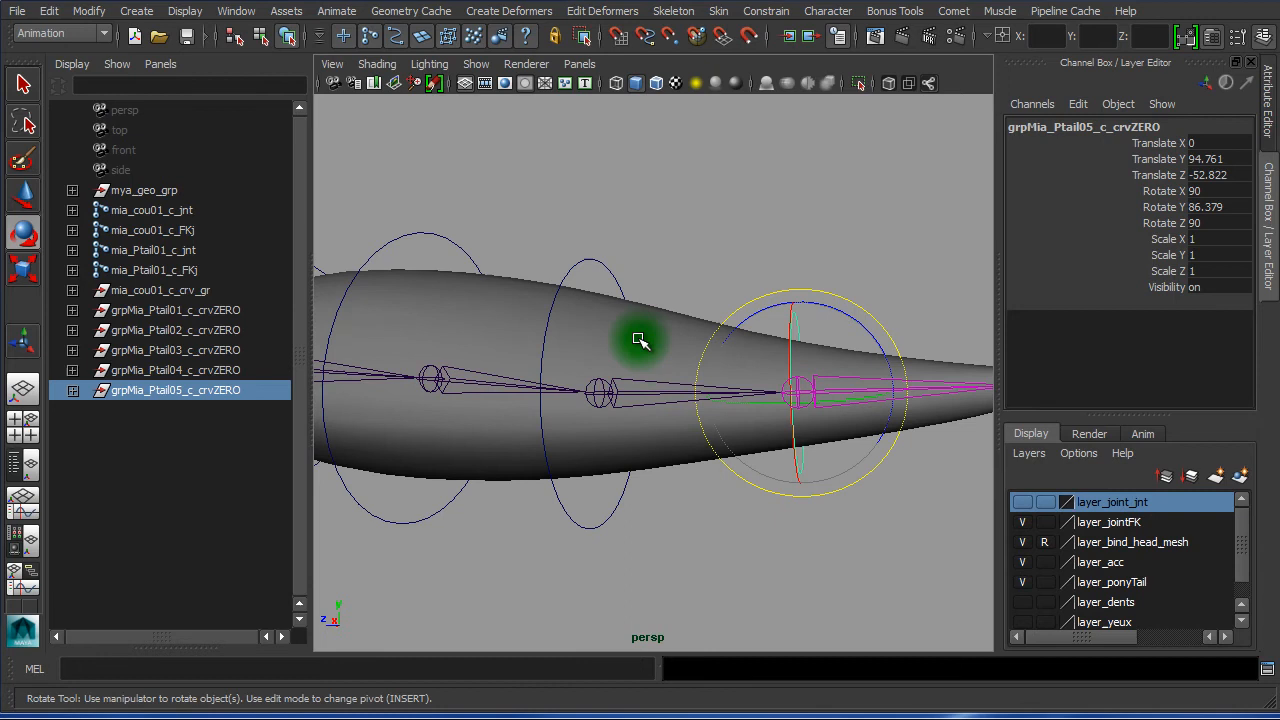
click(660, 392)
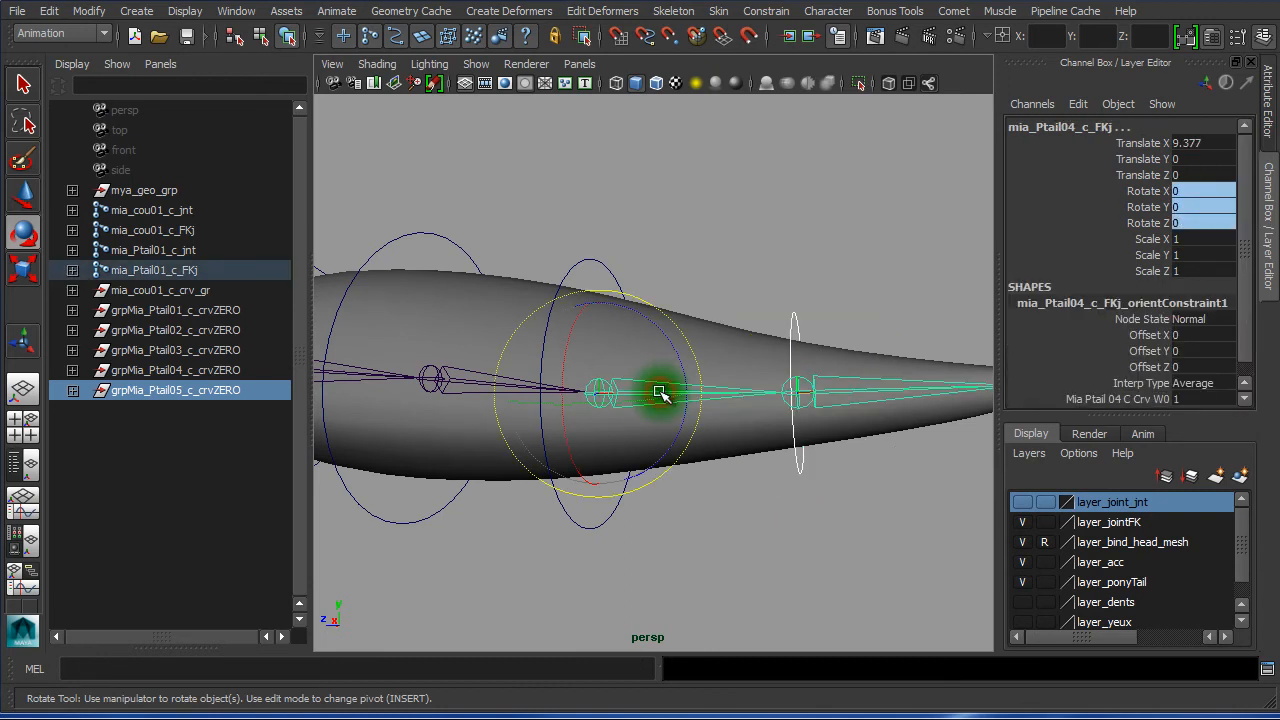
click(55, 11)
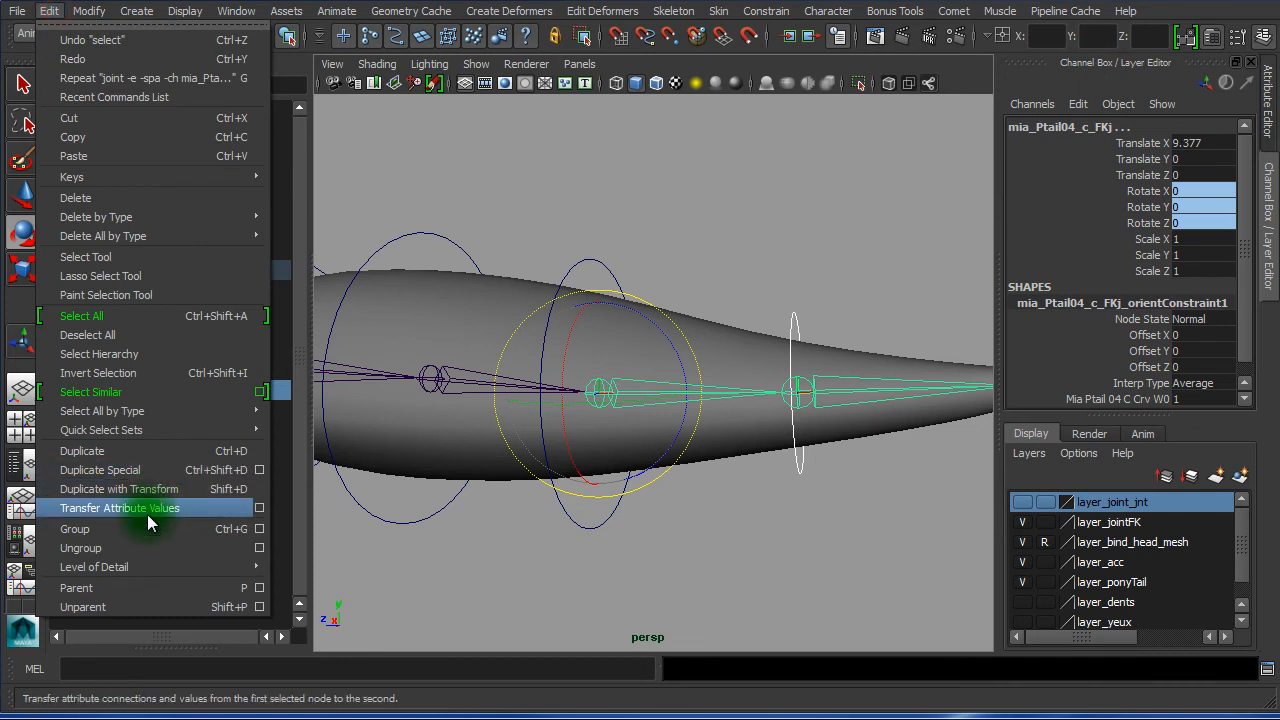
click(224, 590)
click(751, 566)
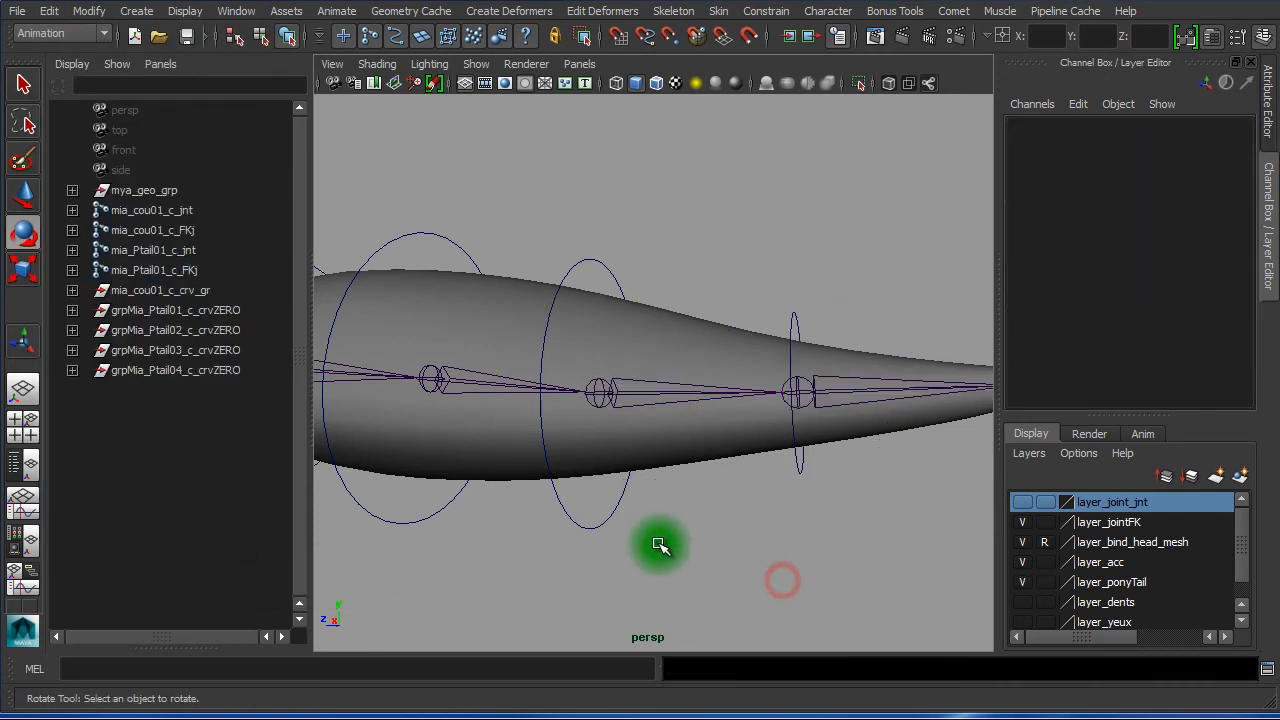
Parent the zero group grpMia_Ptail04_c_crvZERO under the FK joint mia_Ptail03_c_FKj
alt+drag(797, 534, 711, 525)
drag(631, 478, 689, 470)
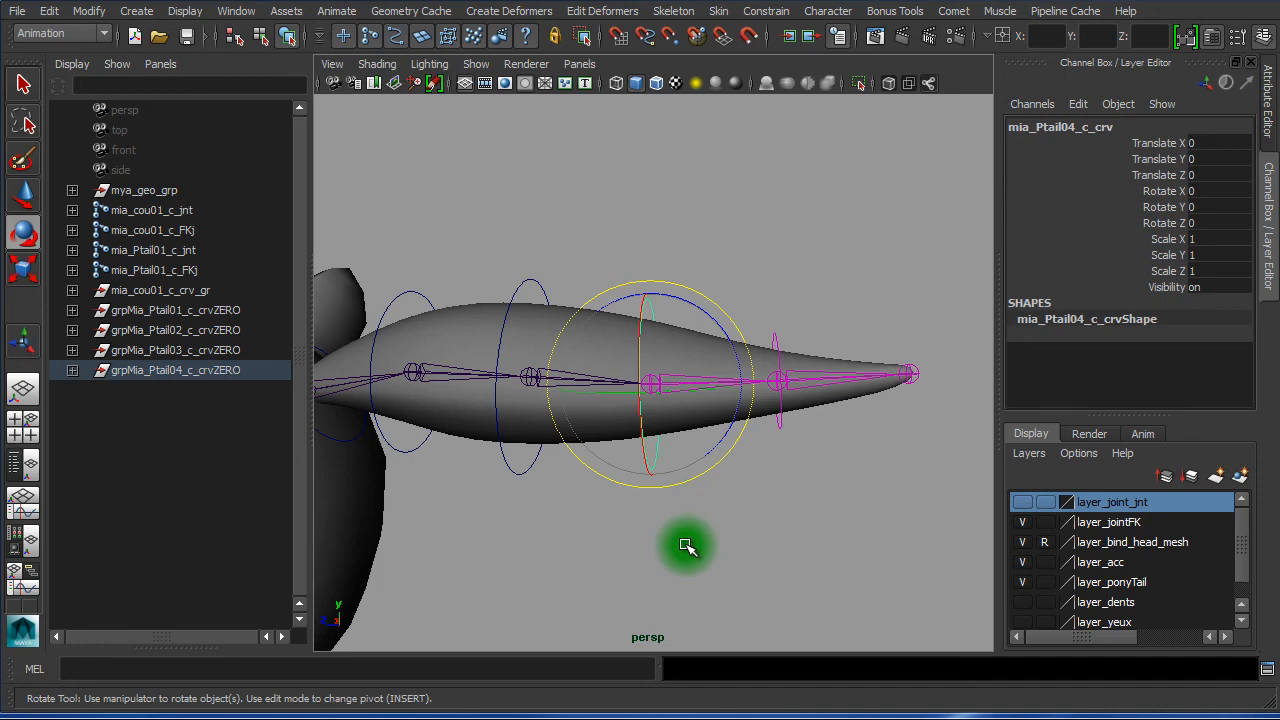
click(140, 372)
alt+right_drag(363, 366, 734, 509)
key(w)
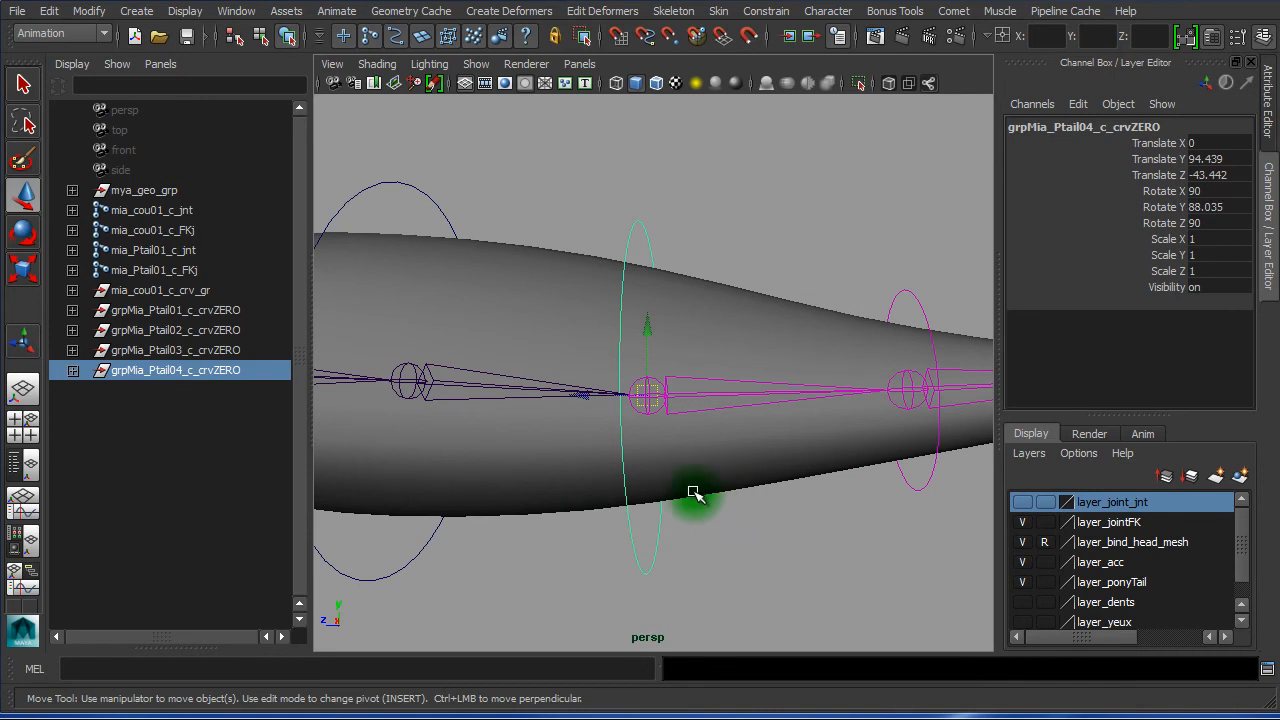
click(489, 388)
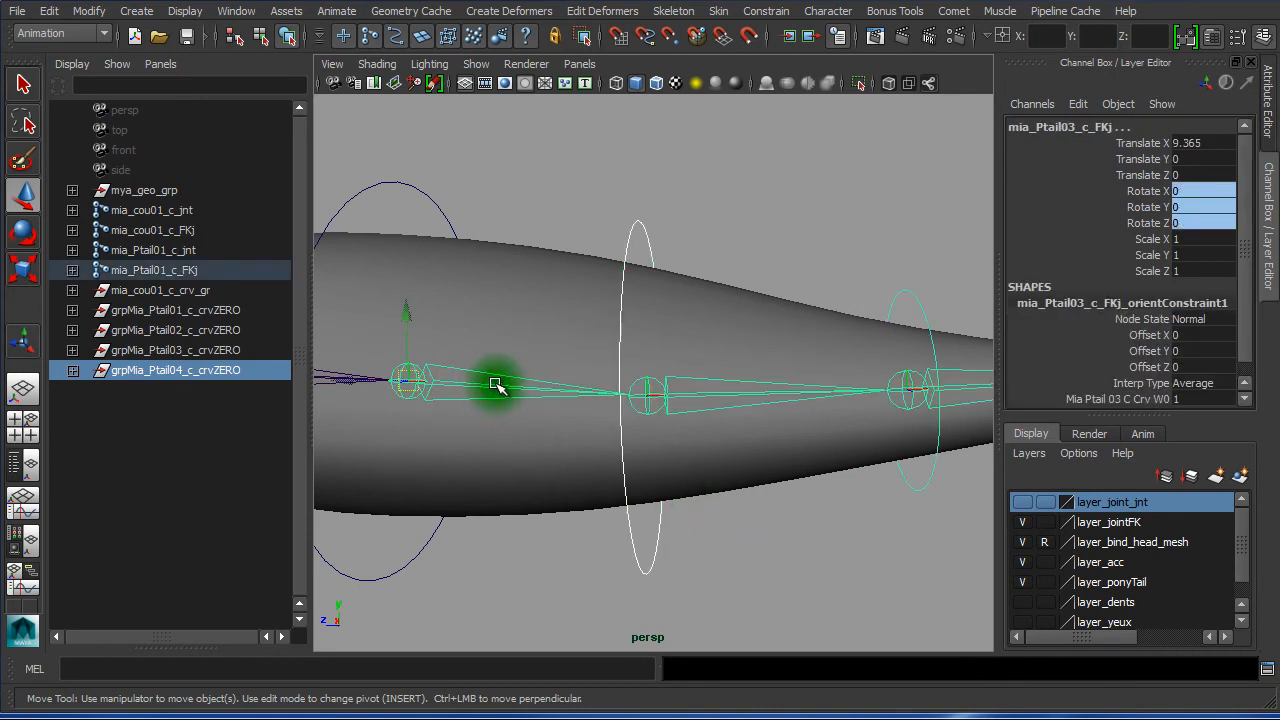
key(p)
Parent the zero group grpMia_Ptail03_c_crvZERO under the FK joint mia_Ptail02_c_FKj
drag(441, 162, 400, 212)
alt+right_drag(399, 278, 336, 278)
alt+drag(408, 289, 677, 306)
key(Up)
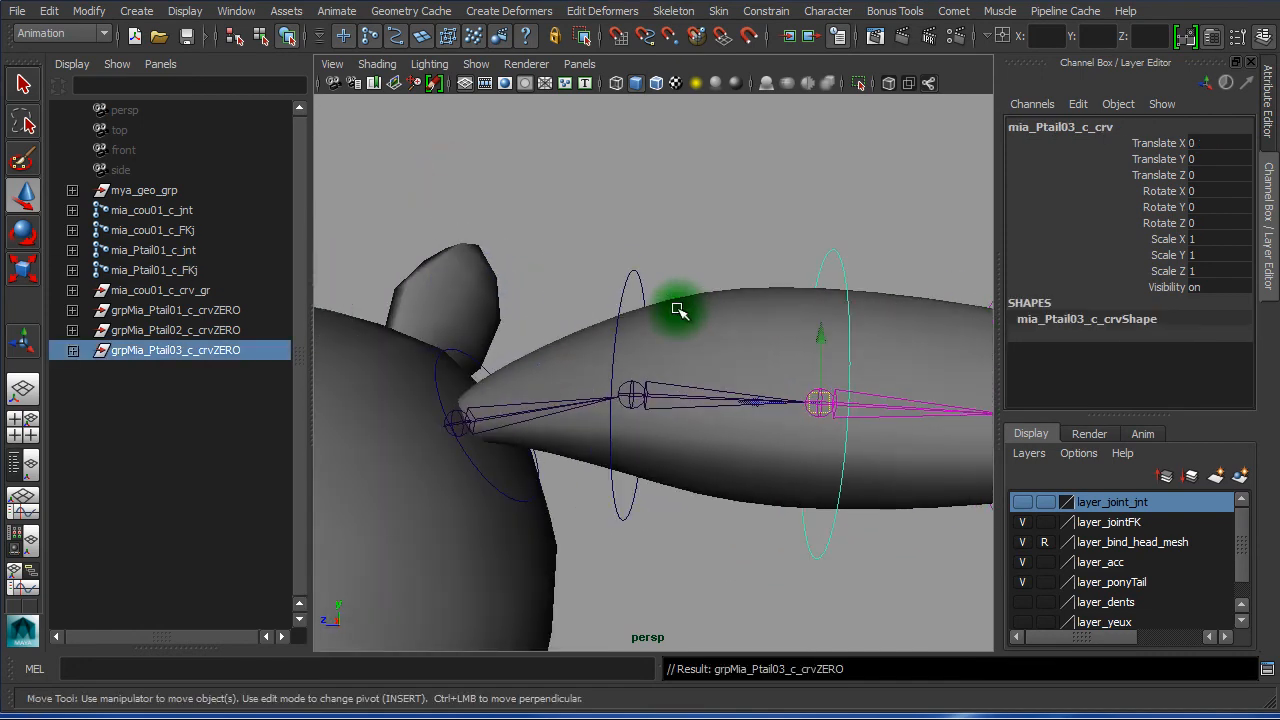
alt+right_drag(755, 418, 876, 421)
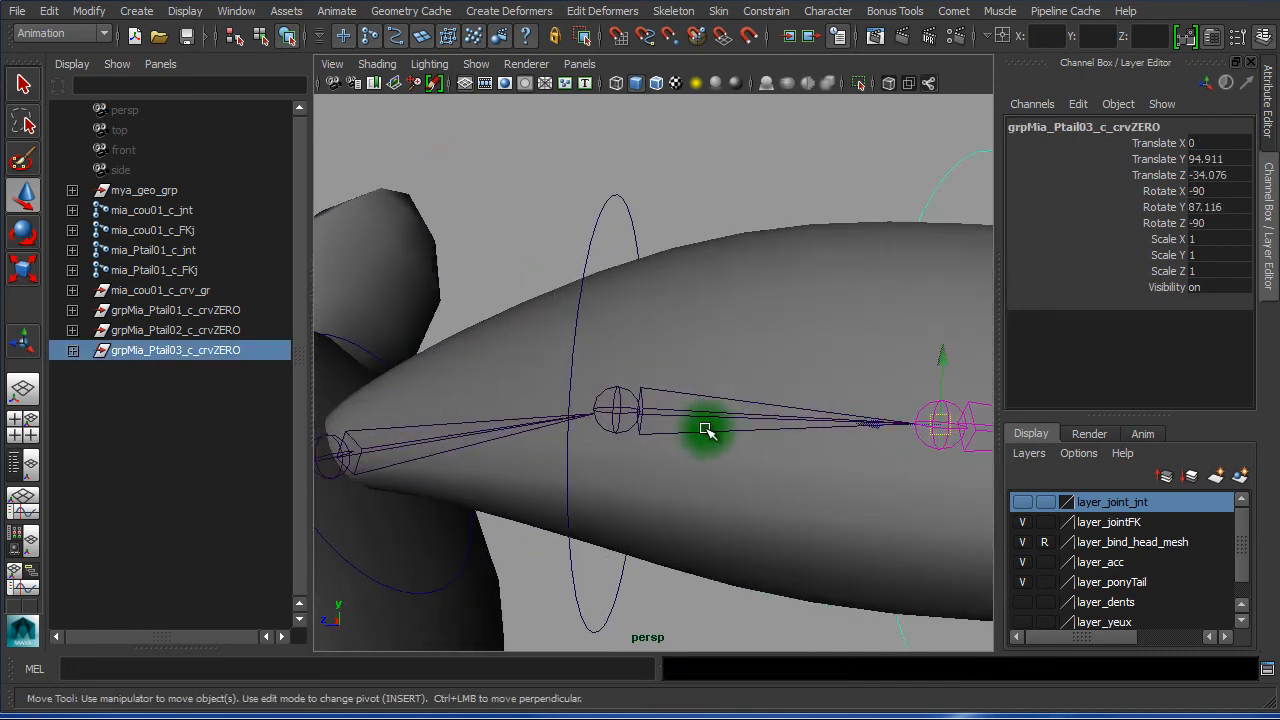
click(731, 425)
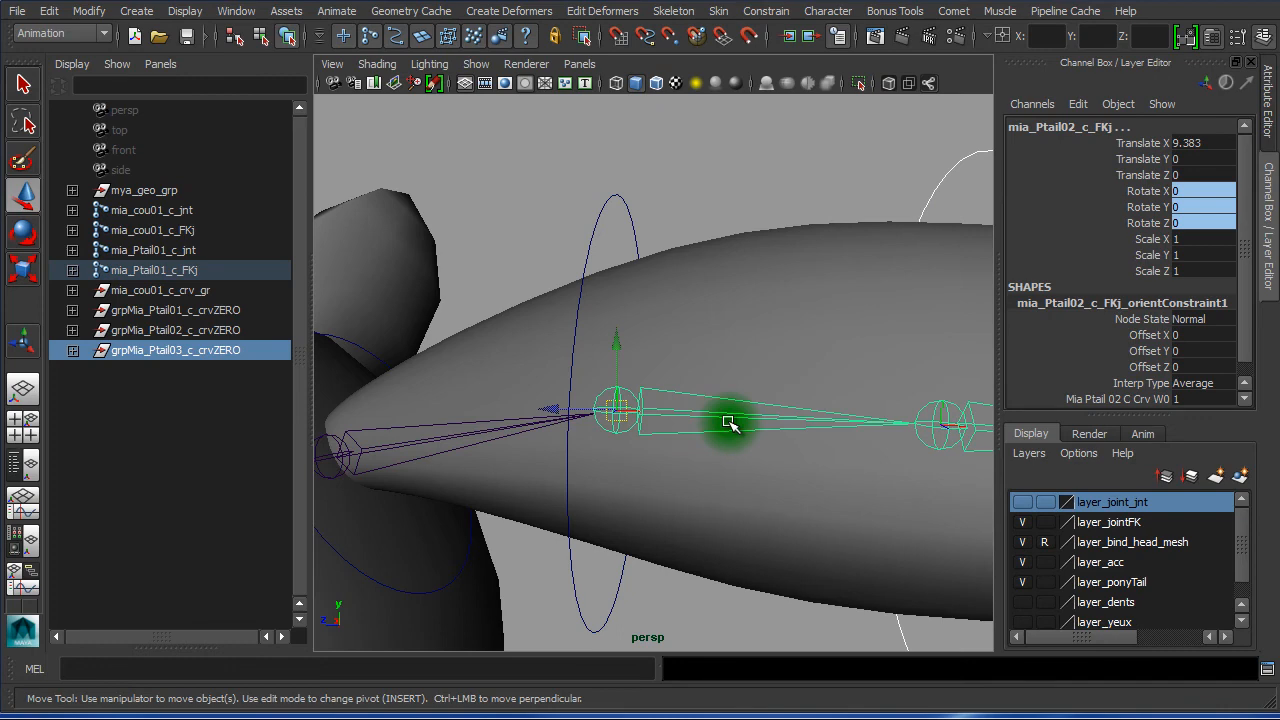
key(p)
Parent the zero group grpMia_Ptail02_c_crvZERO under the FK joint mia_Ptail01_c_FKj
drag(584, 184, 743, 320)
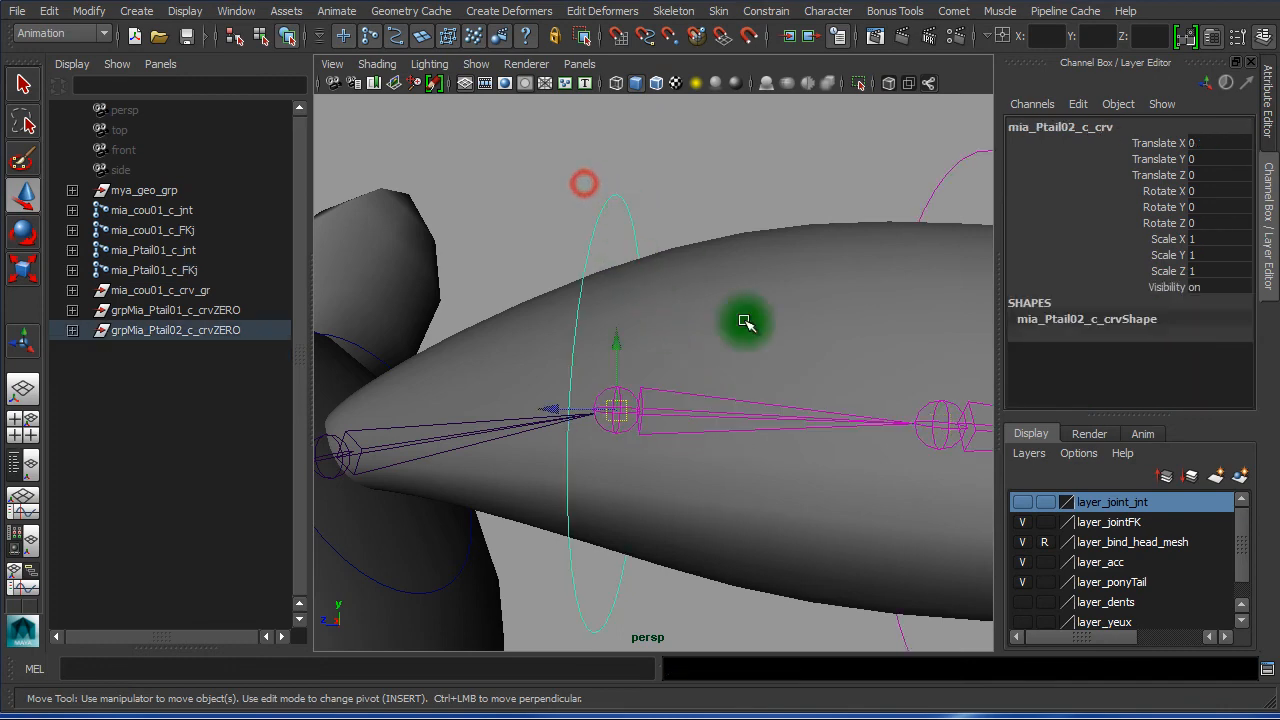
alt+right_drag(820, 383, 691, 380)
key(Up)
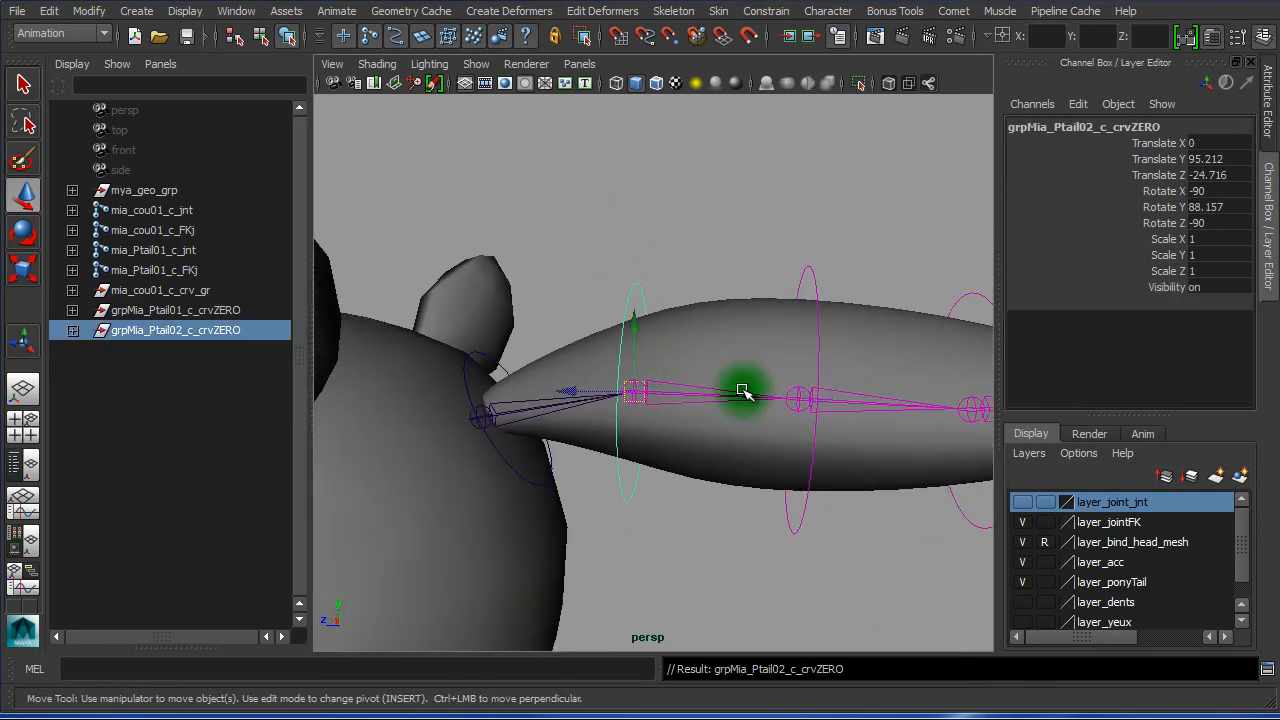
mouse_move(575, 464)
alt+right_down()
mouse_move(587, 461)
mouse_move(573, 465)
alt+right_up()
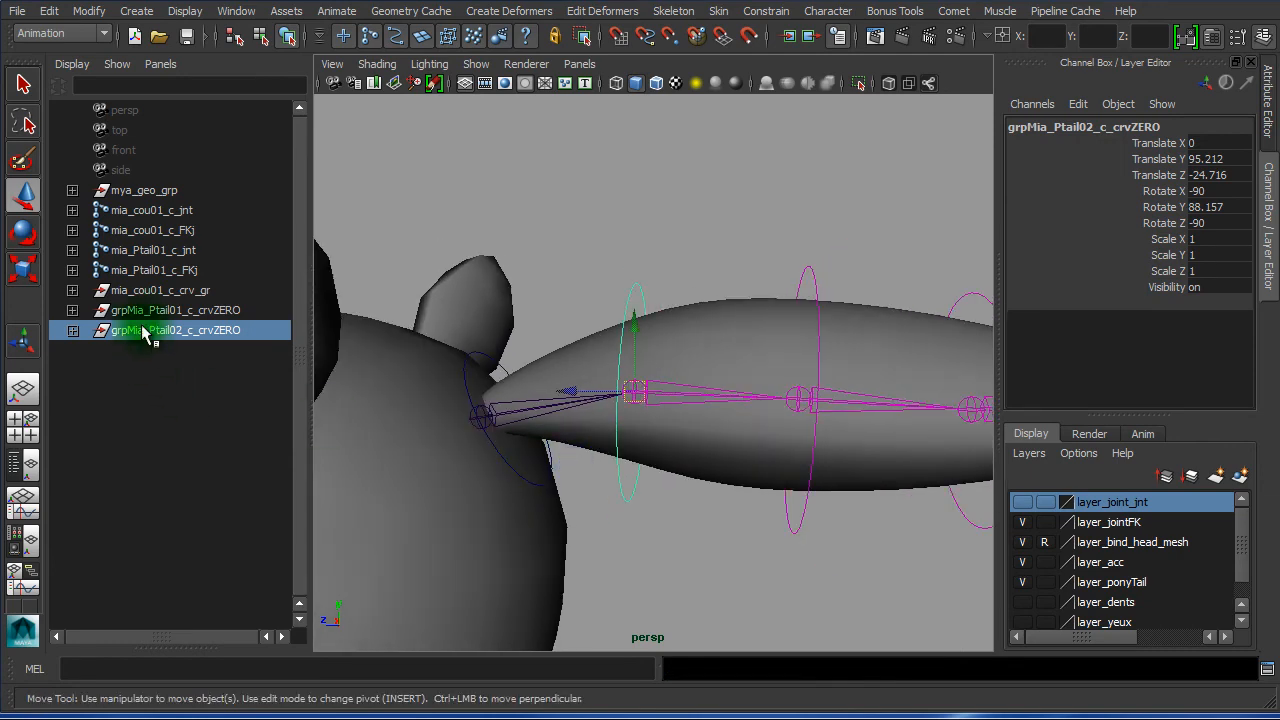
alt+drag(557, 463, 675, 457)
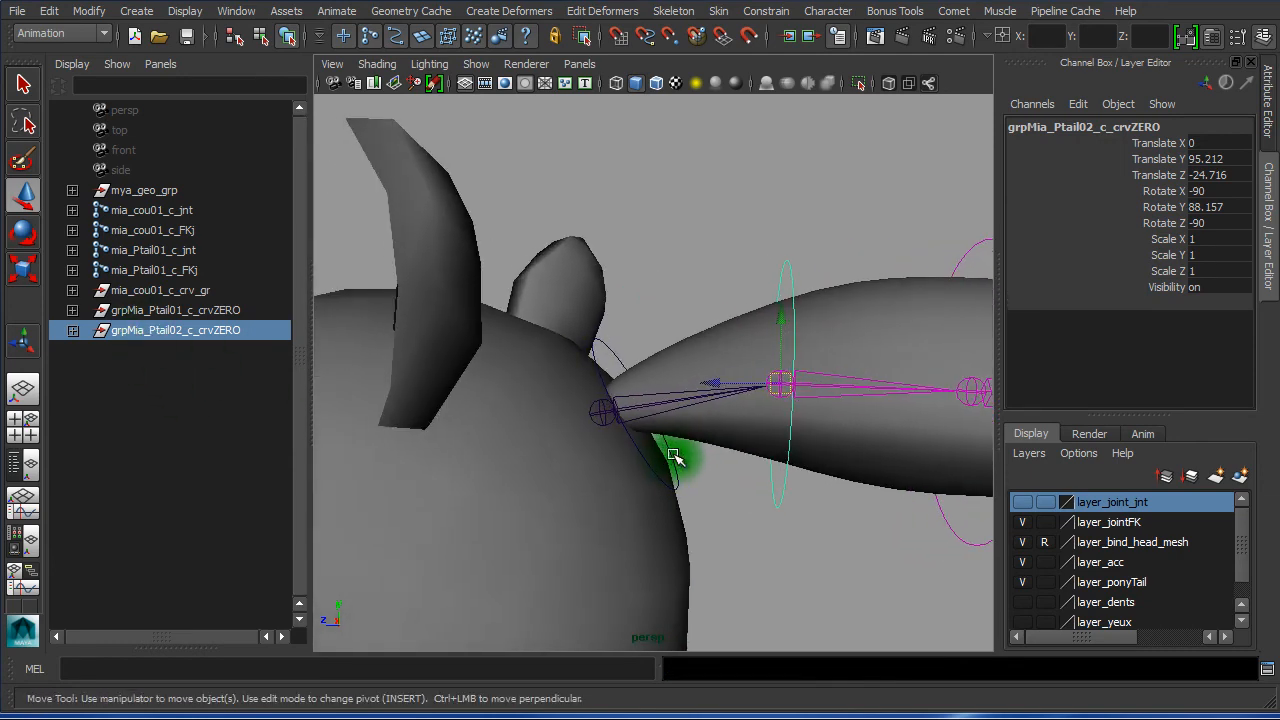
shift+click(670, 390)
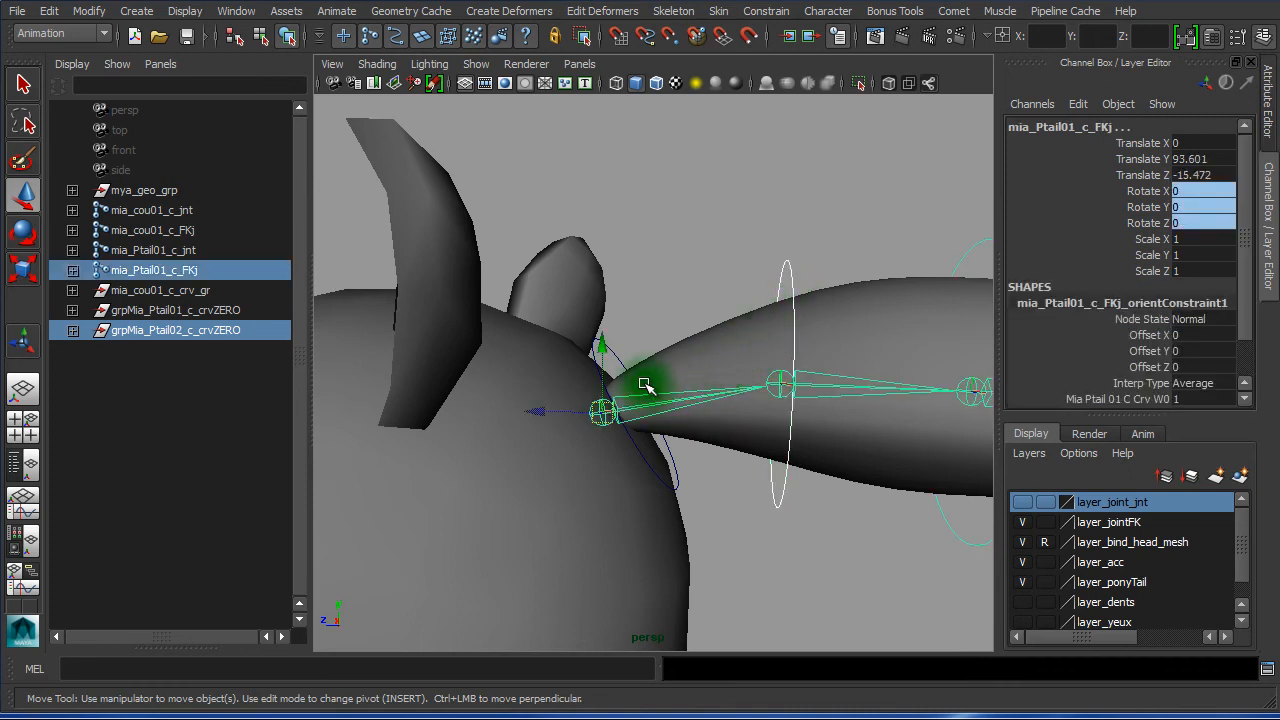
key(p)
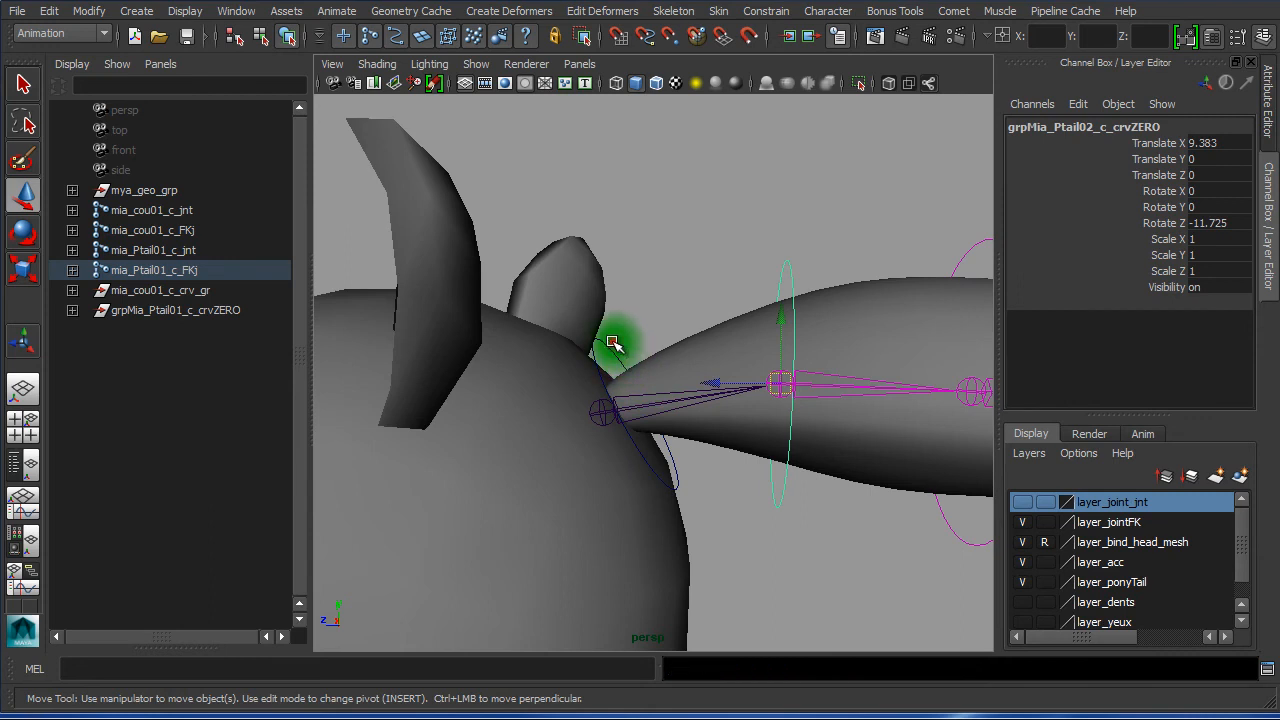
Test-rotate the base circle mia_Ptail01_c_crv to about -30, -13 and 22 degrees in X, Y and Z
click(613, 343)
click(611, 346)
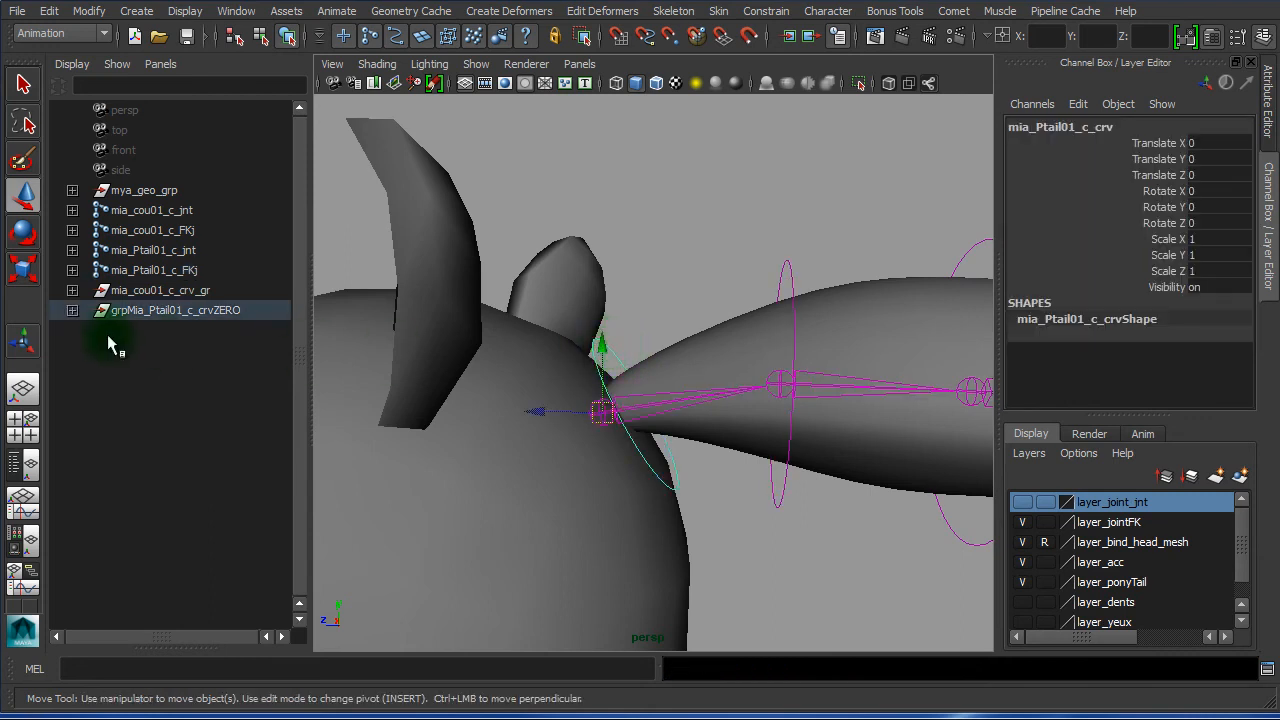
click(180, 318)
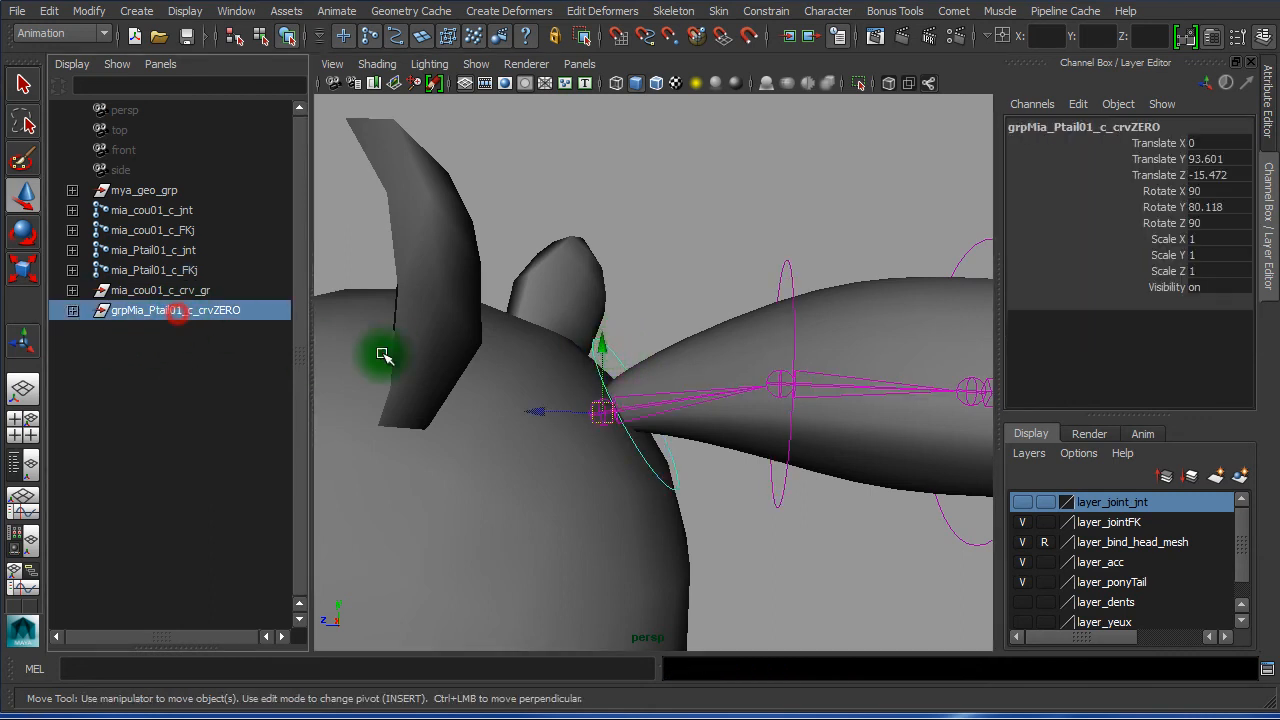
click(778, 583)
click(672, 487)
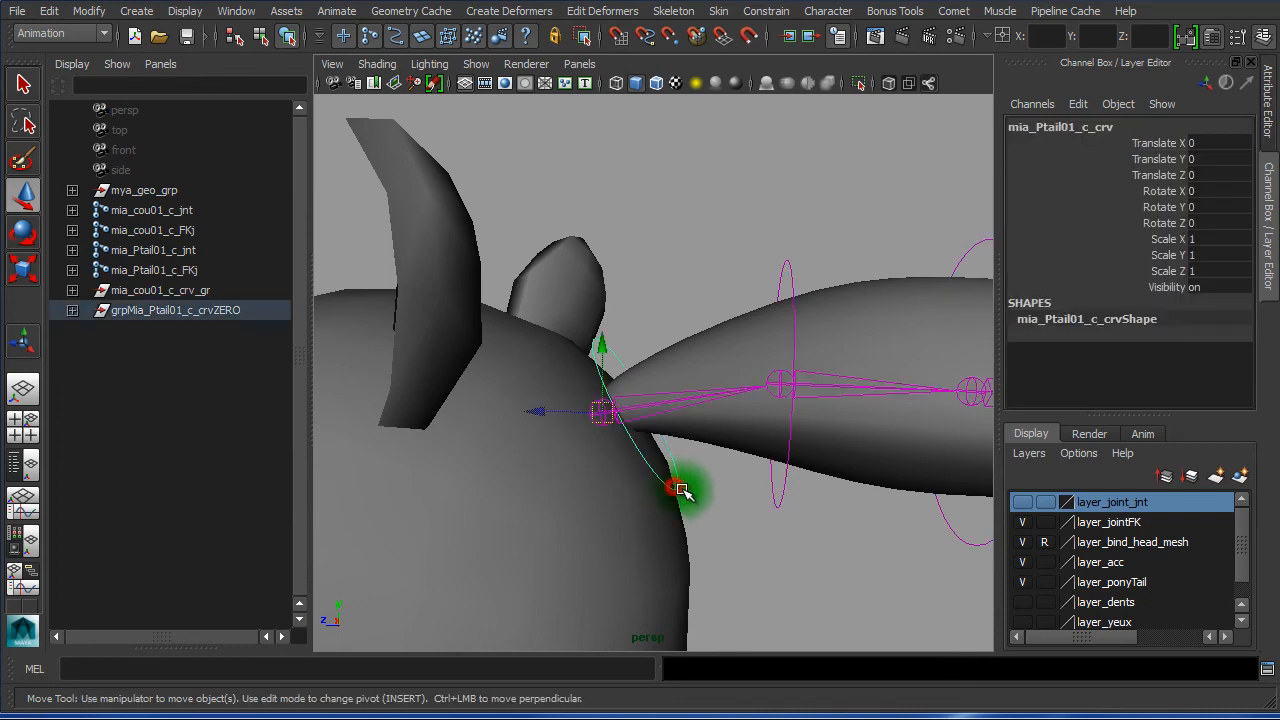
alt+drag(677, 486, 549, 497)
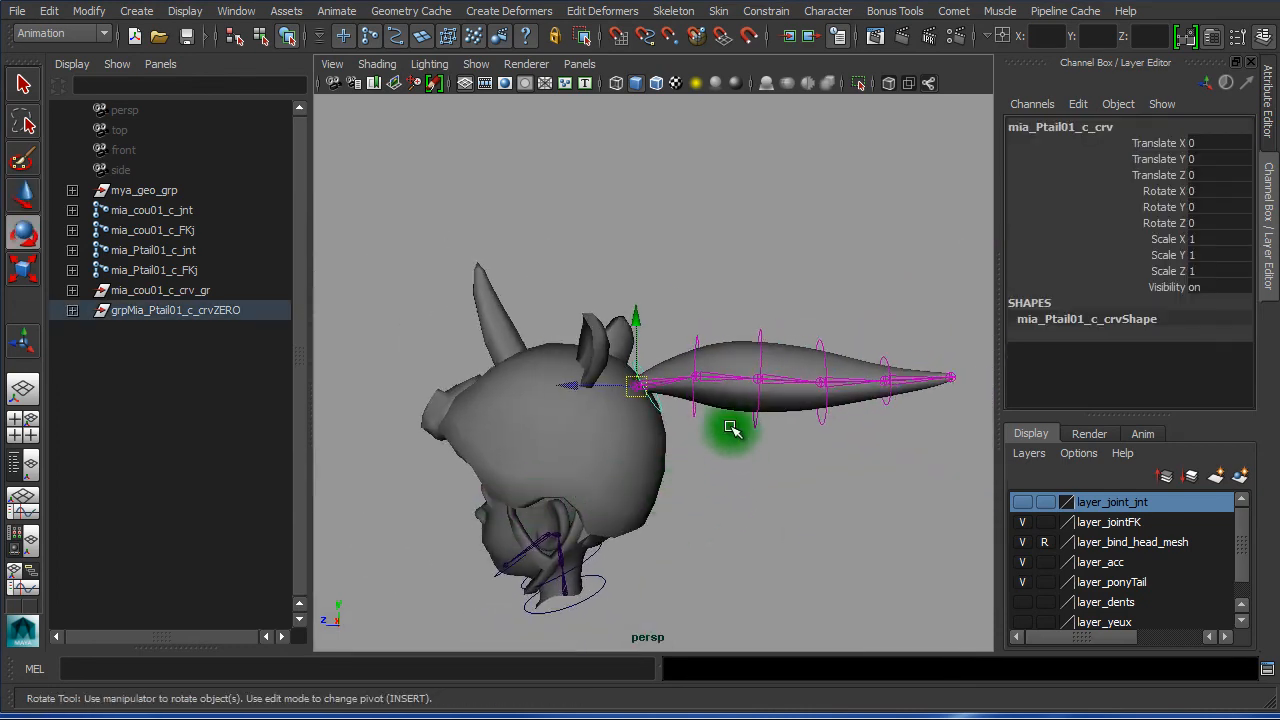
key(e)
drag(666, 366, 619, 313)
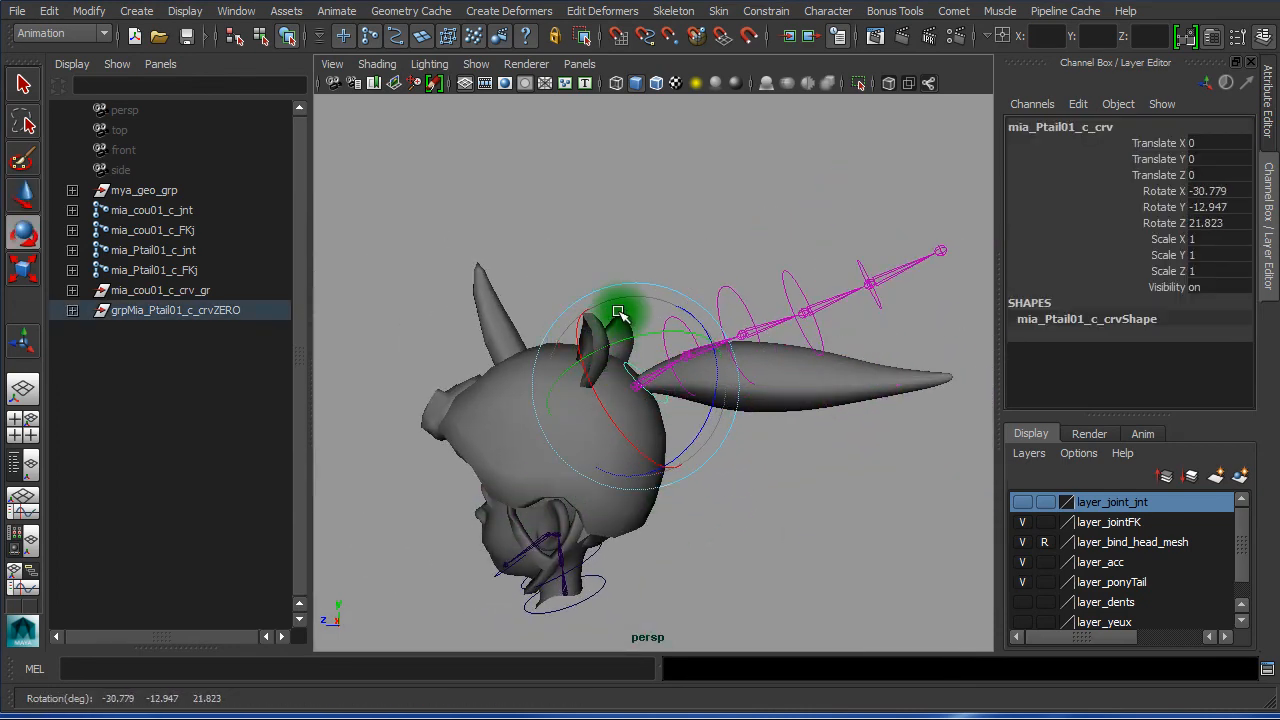
Test-rotate the circles mia_Ptail02_c_crv through mia_Ptail05_c_crv in turn, bending the FK chain down toward its tip
click(678, 326)
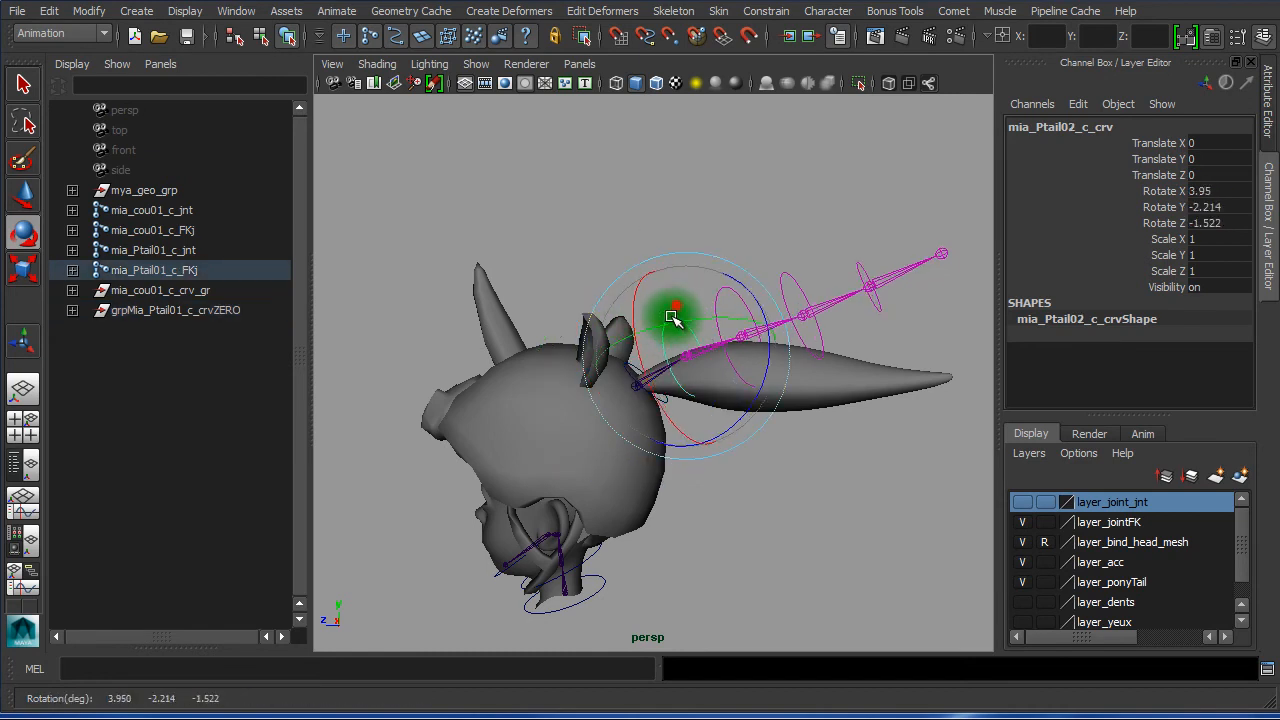
click(768, 231)
click(740, 309)
drag(740, 309, 816, 416)
click(797, 180)
click(777, 289)
click(867, 280)
click(846, 298)
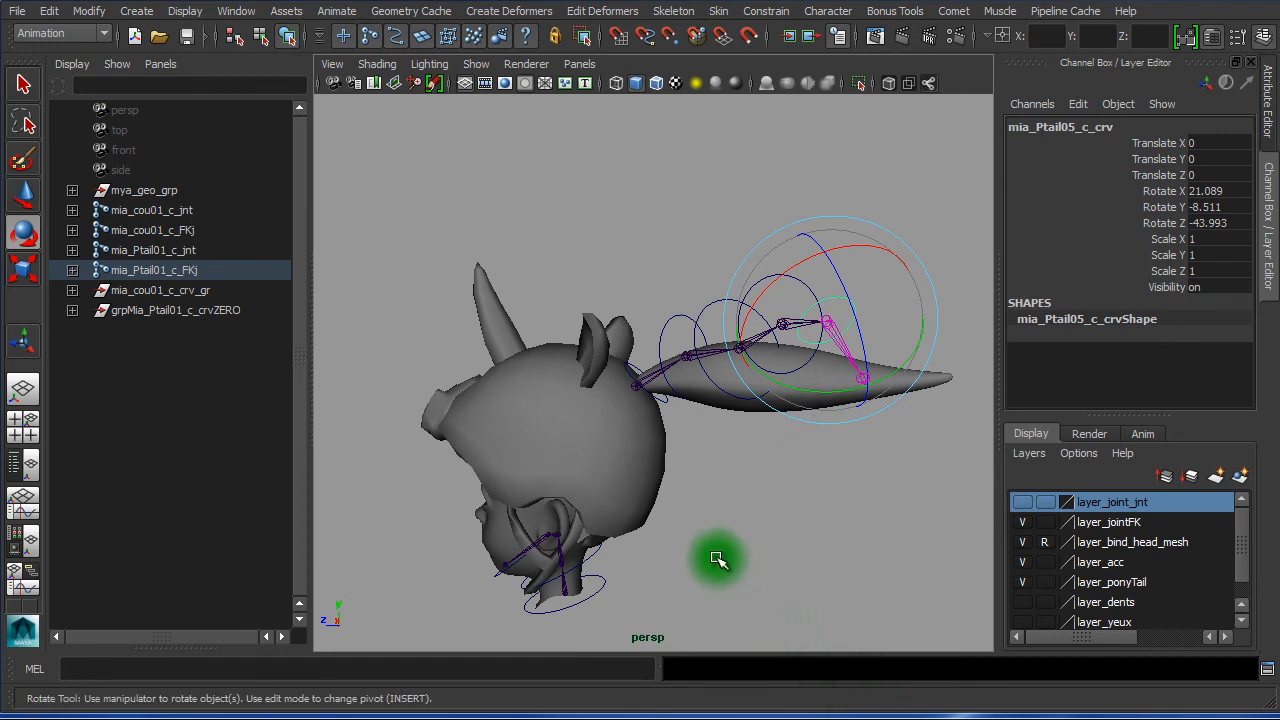
Compare the rotation values of the circles mia_Ptail05_c_crv and mia_Ptail04_c_crv with those of their FK joints
alt+right_drag(717, 557, 850, 562)
alt+middle_drag(858, 481, 719, 477)
alt+drag(719, 477, 685, 472)
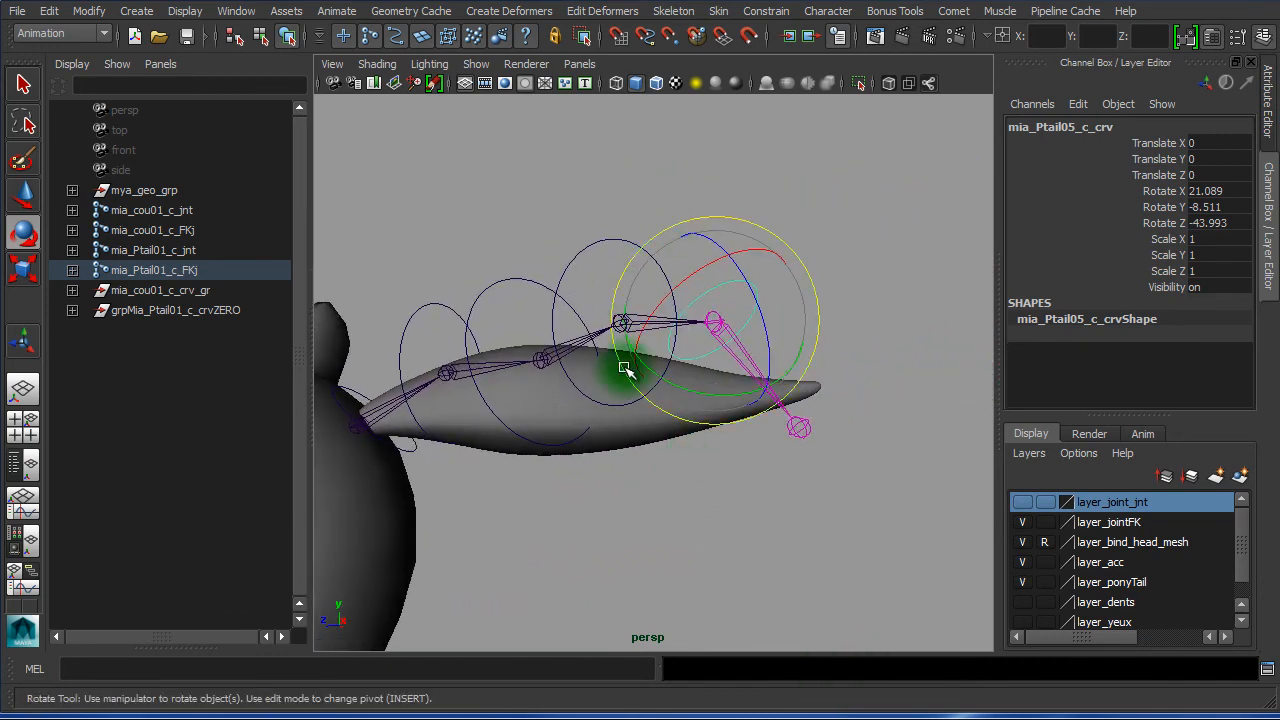
alt+drag(623, 366, 645, 456)
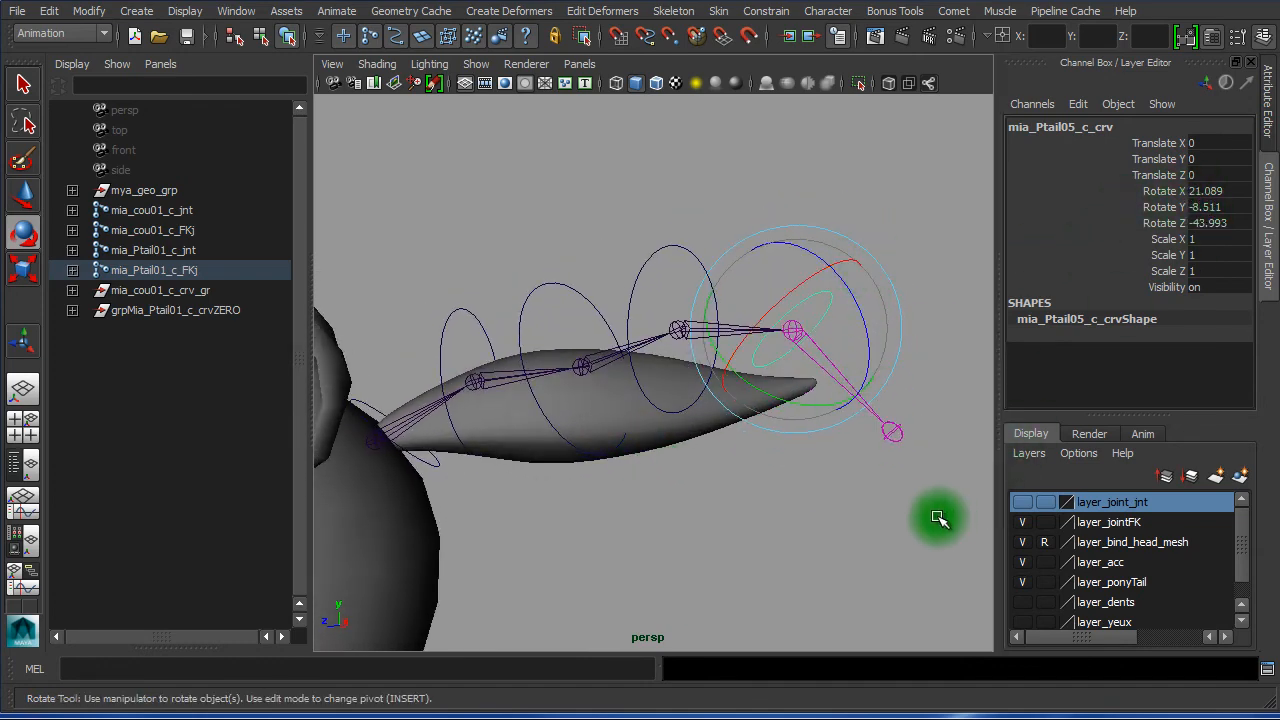
click(869, 520)
click(851, 388)
drag(1200, 191, 1210, 208)
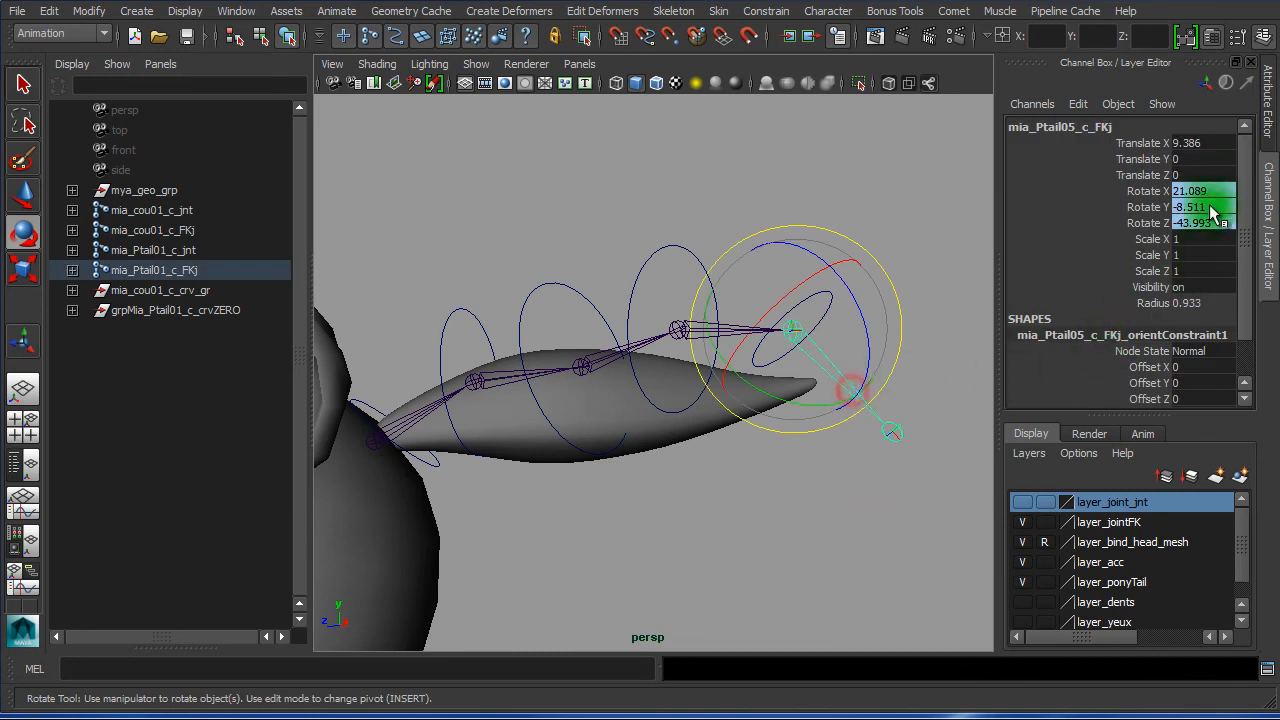
click(692, 232)
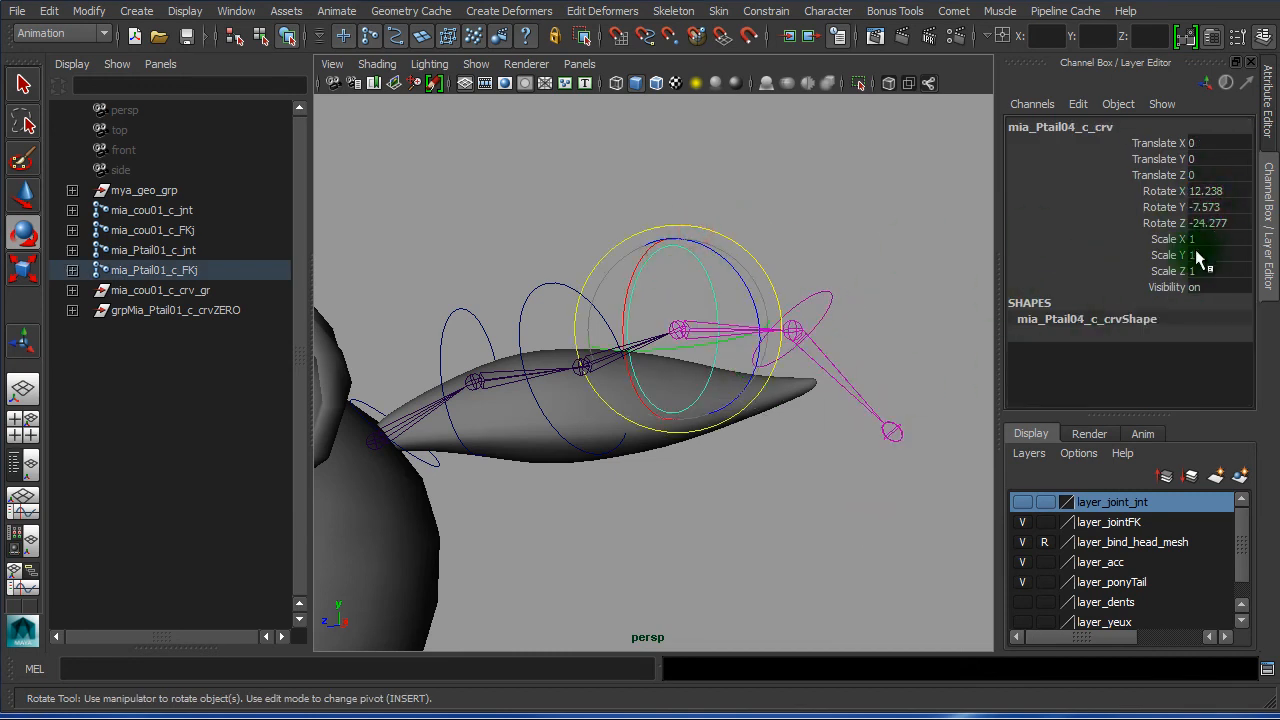
click(768, 585)
click(732, 331)
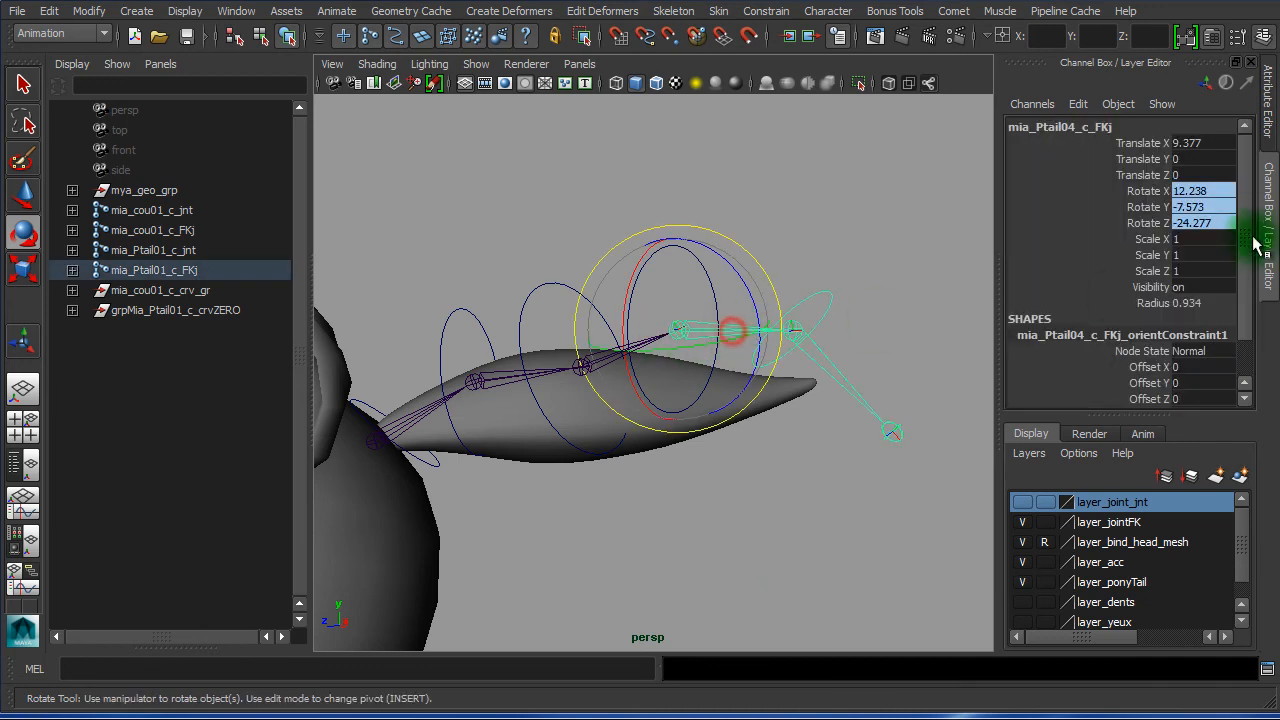
Compare the rotation values of the circles mia_Ptail03_c_crv and mia_Ptail02_c_crv with those of their FK joints
click(535, 287)
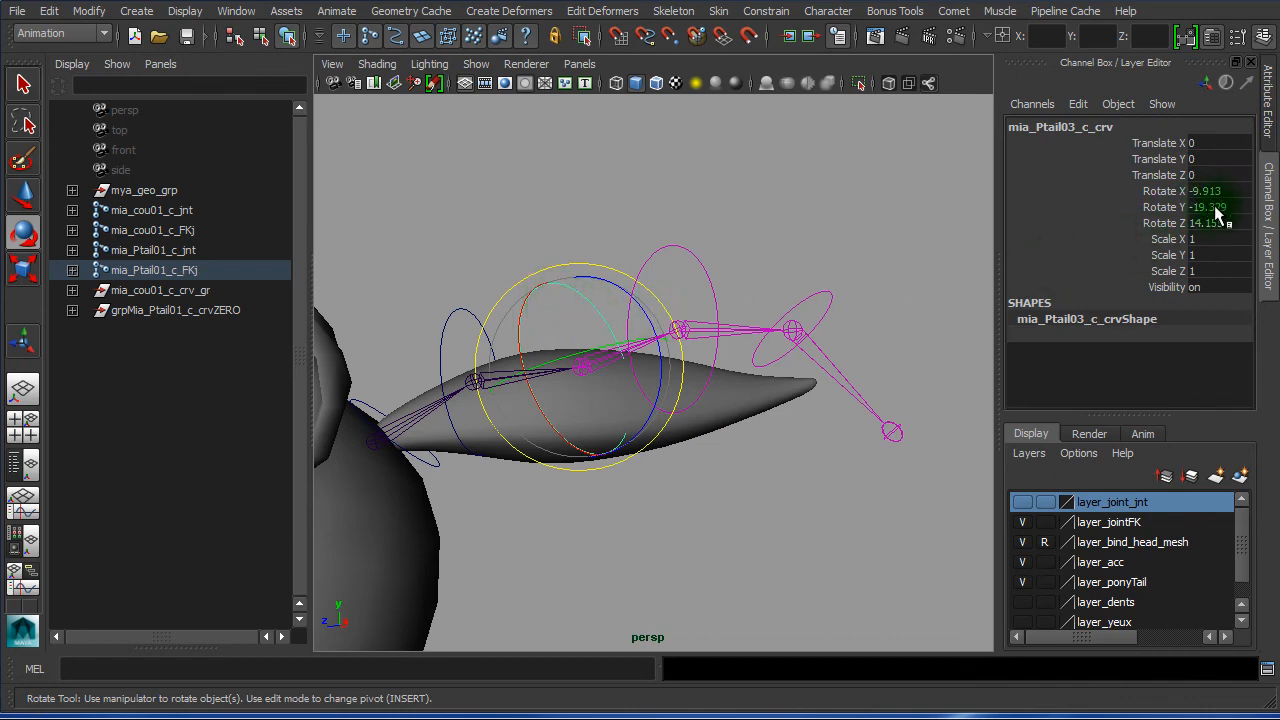
alt+drag(690, 574, 740, 565)
click(729, 200)
click(708, 347)
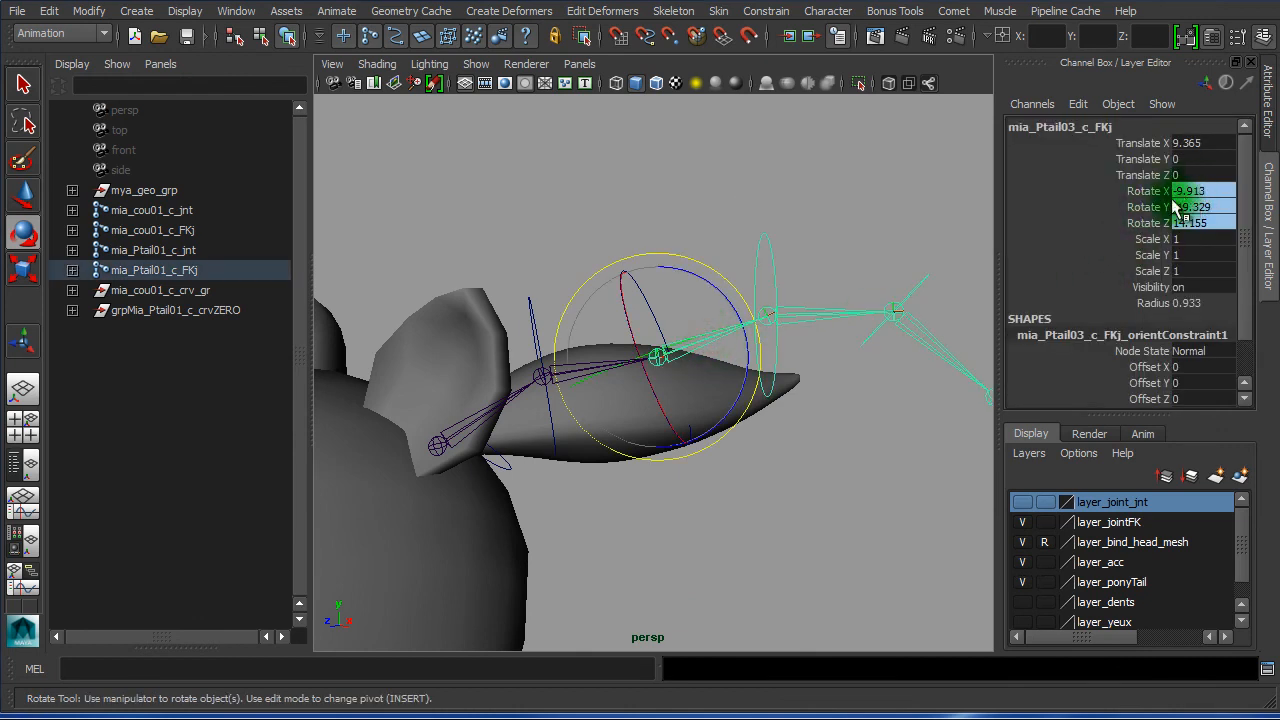
click(634, 258)
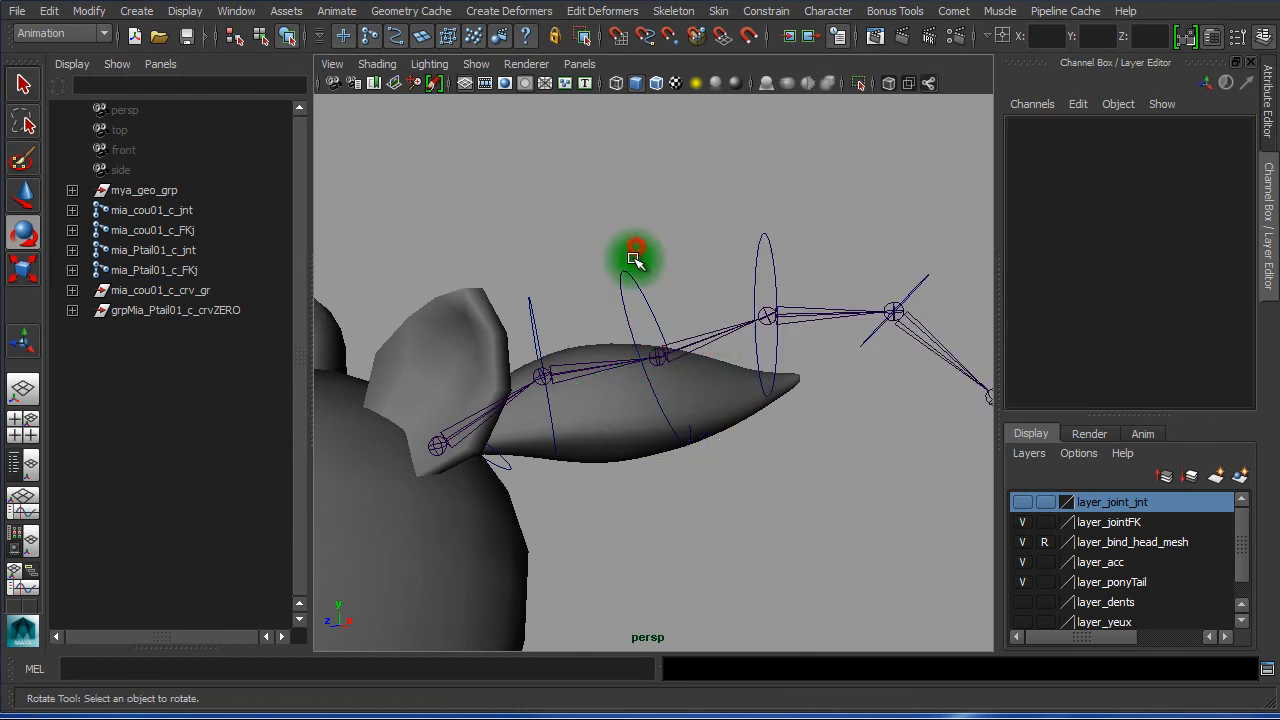
click(622, 277)
alt+middle_drag(684, 531, 728, 518)
click(581, 296)
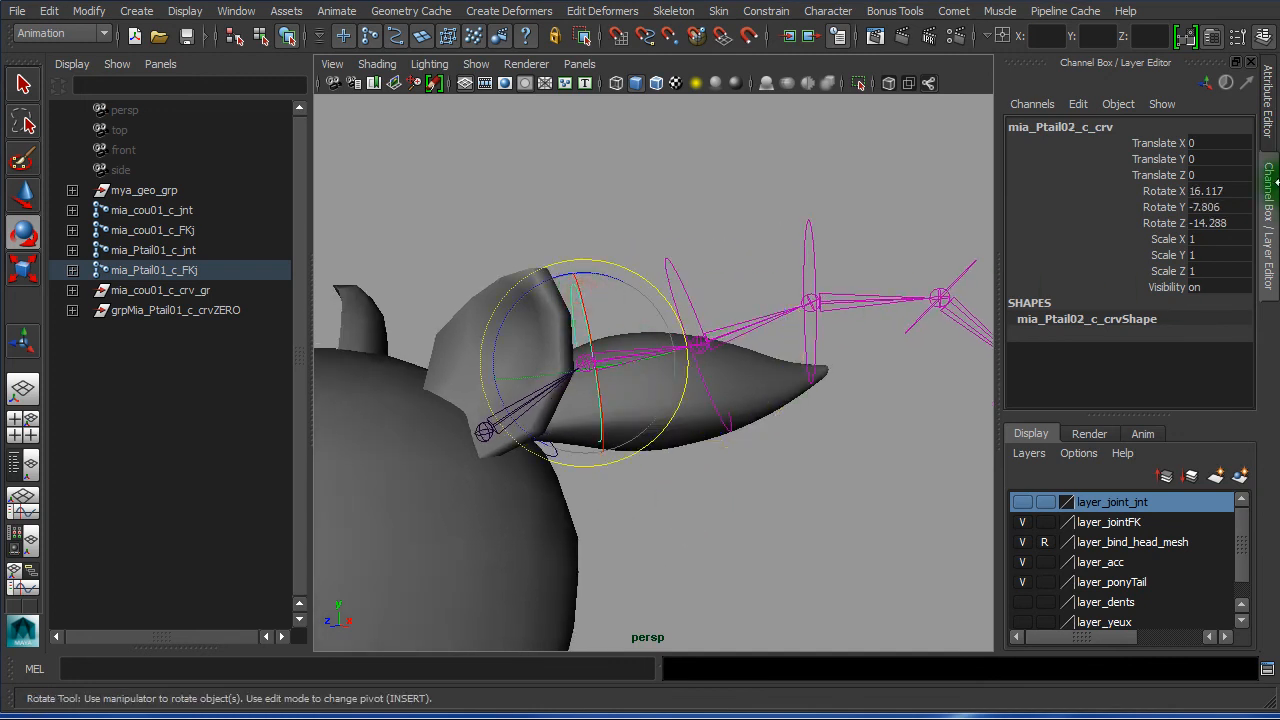
click(791, 523)
drag(677, 360, 651, 343)
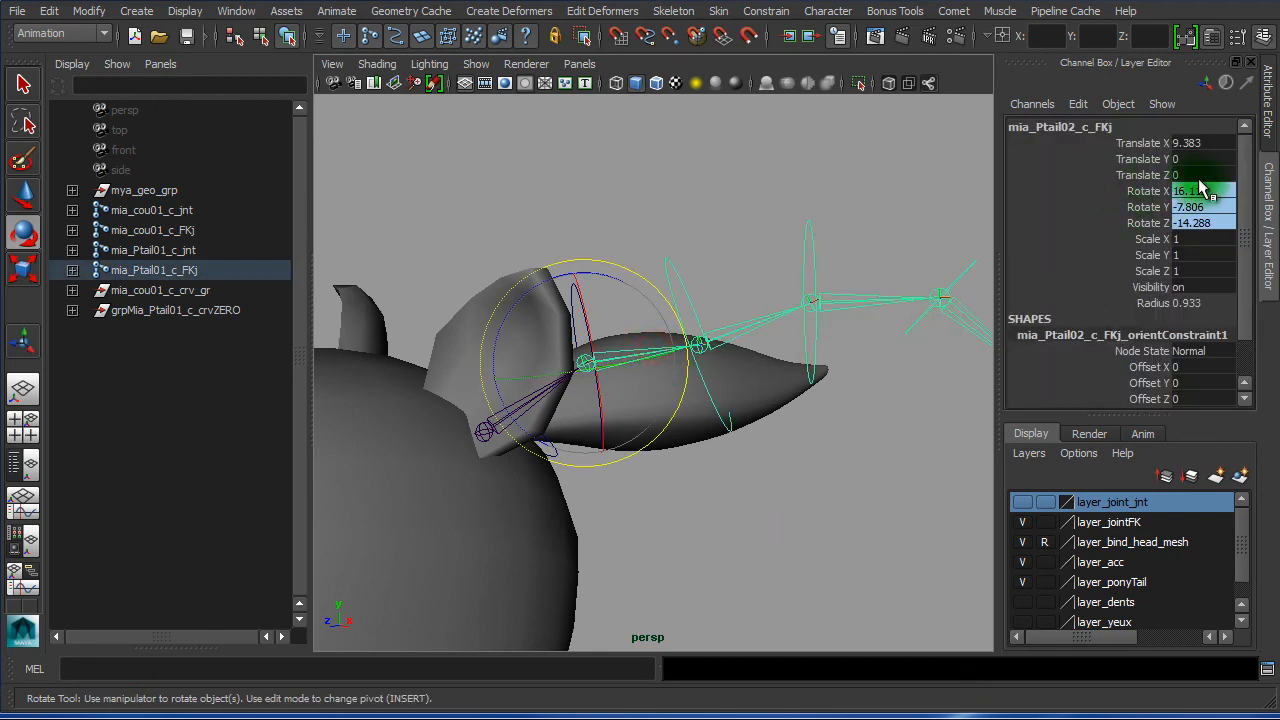
Compare the rotation values of the base circle mia_Ptail01_c_crv with those of the joint mia_Ptail01_c_FKj
alt+drag(793, 544, 480, 429)
click(420, 242)
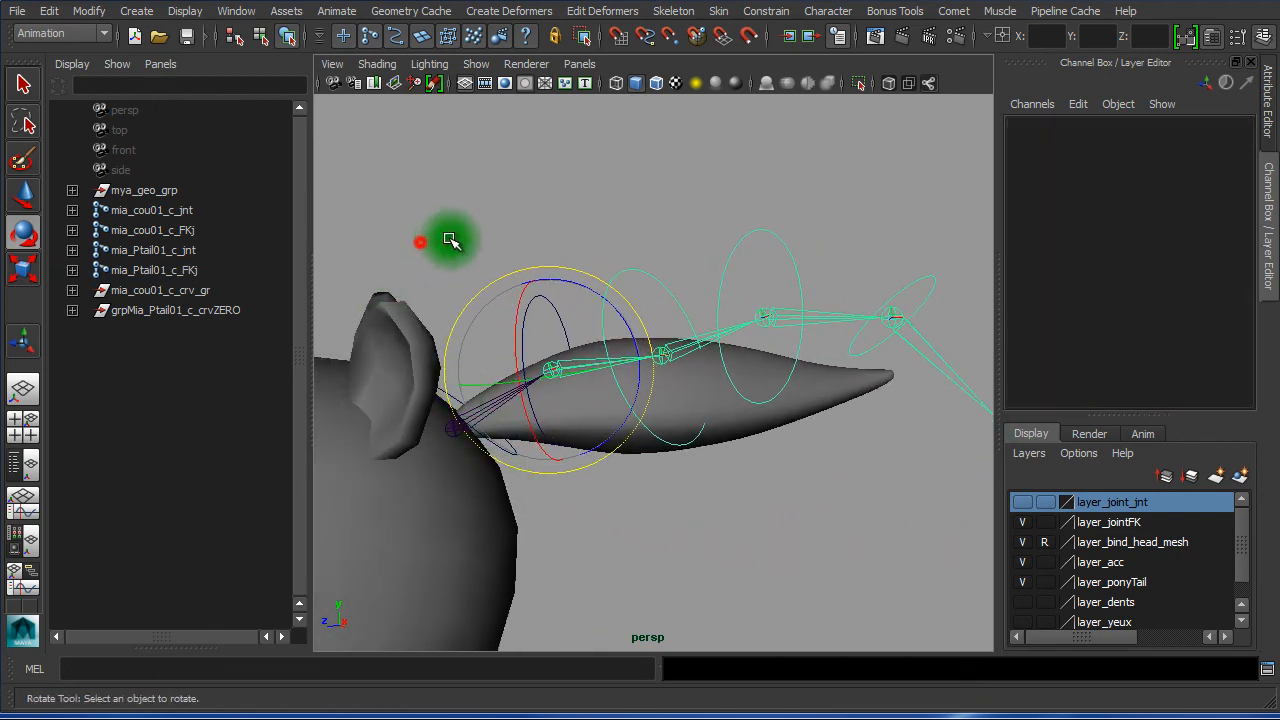
click(460, 397)
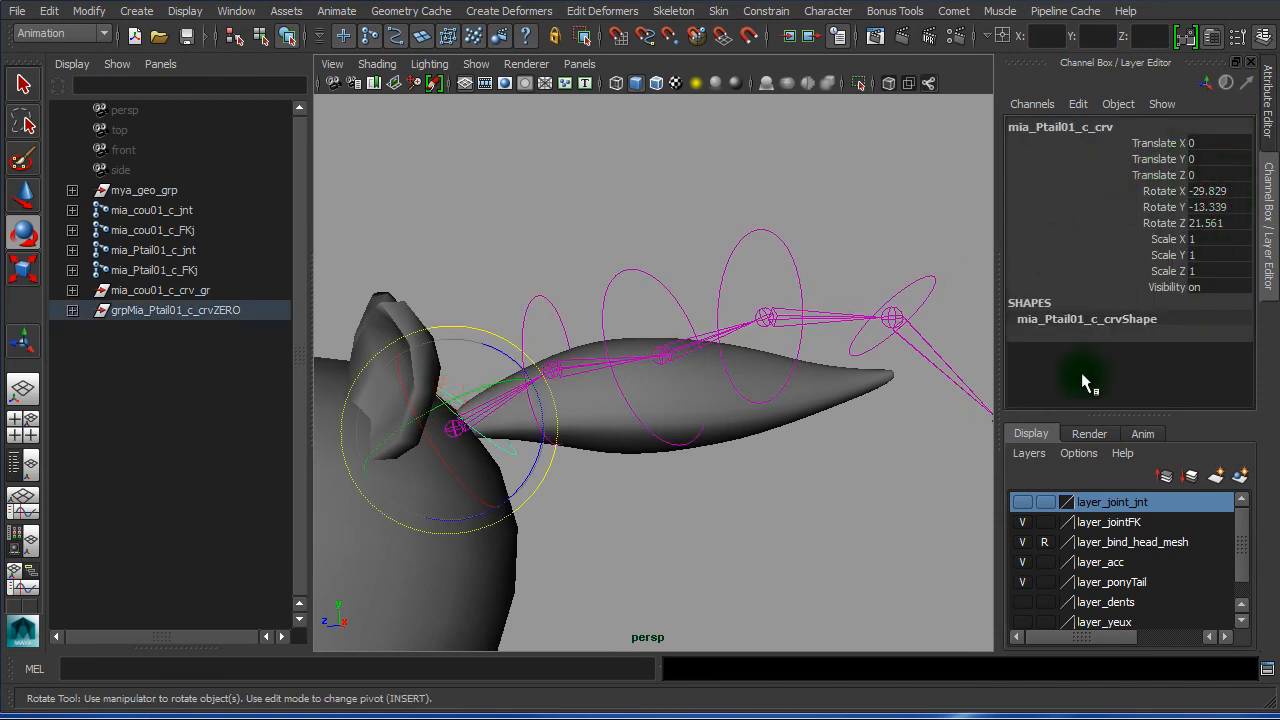
click(706, 603)
click(502, 412)
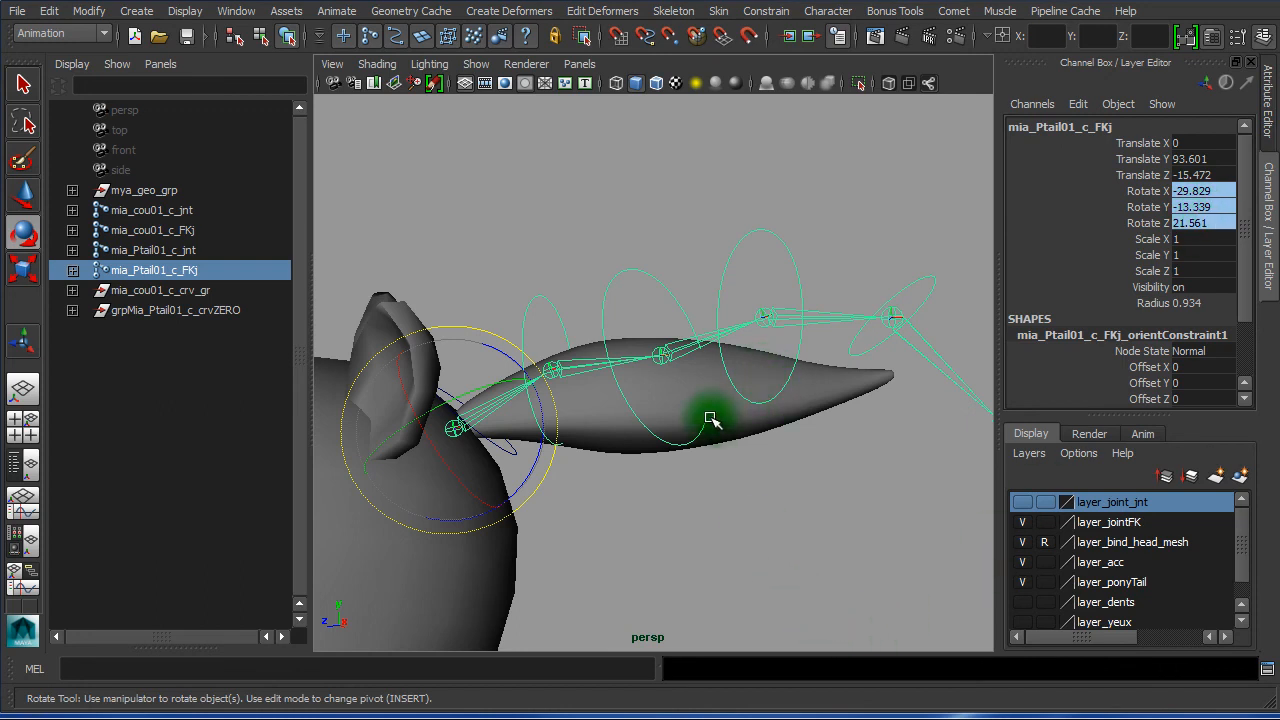
Select all five ponytail circles, mia_Ptail01_c_crv through mia_Ptail05_c_crv, and set their Rotate X, Y and Z to 0
click(589, 170)
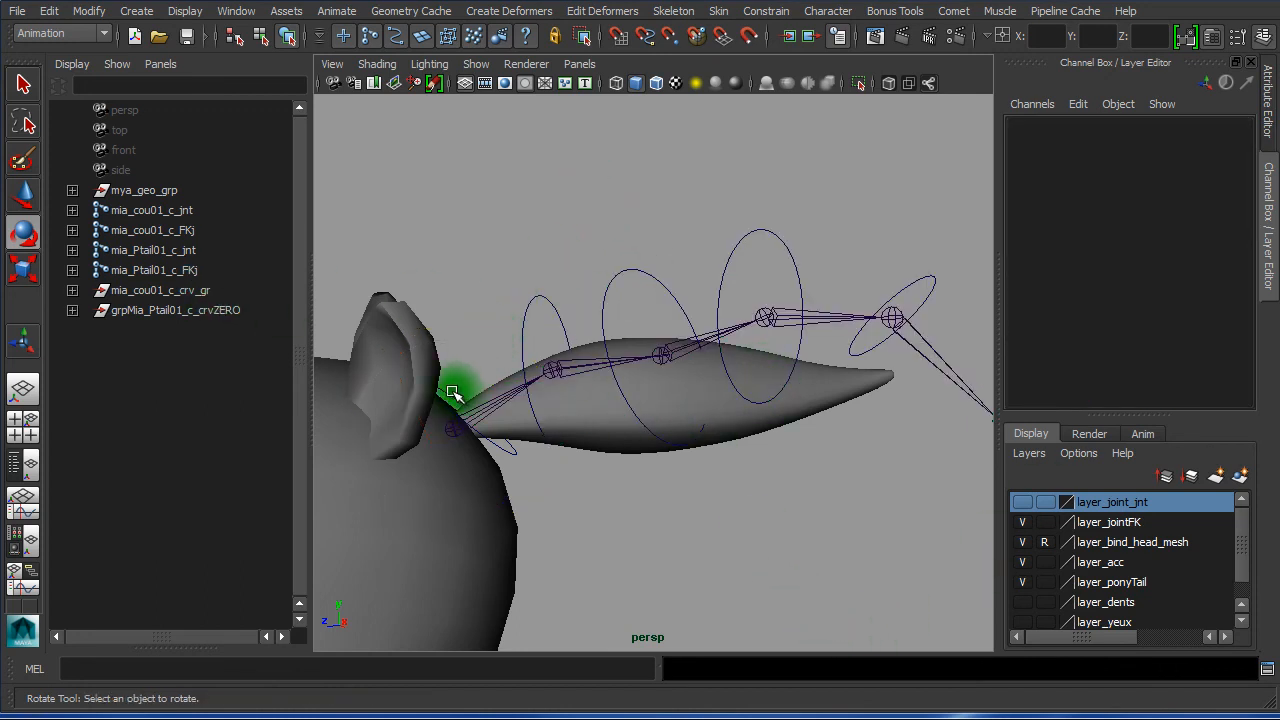
click(452, 393)
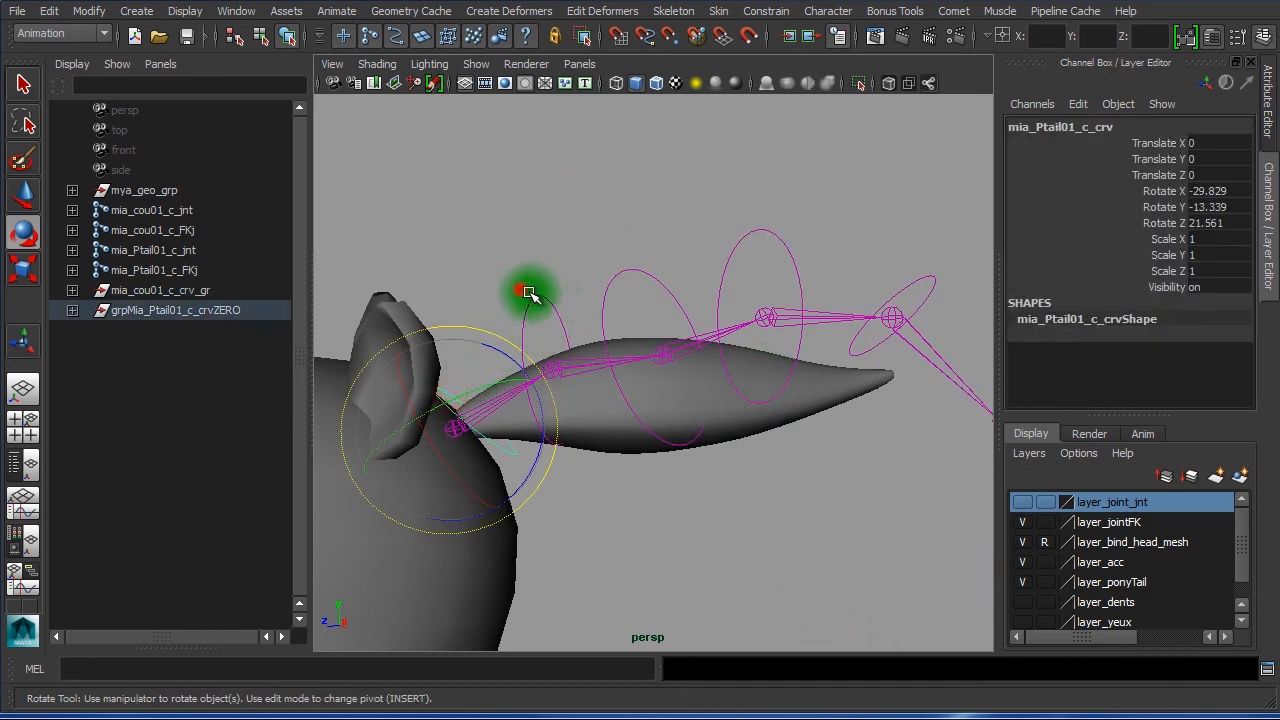
shift+click(612, 285)
shift+click(728, 252)
shift+click(868, 283)
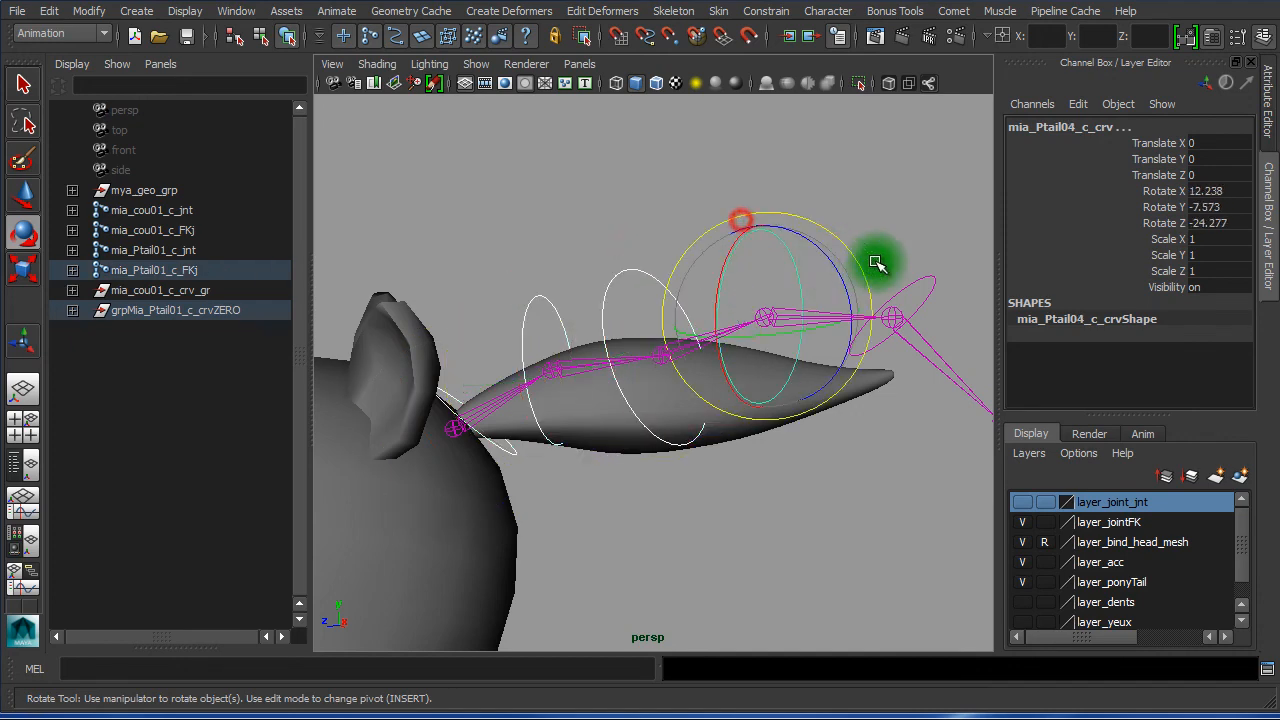
shift+click(929, 278)
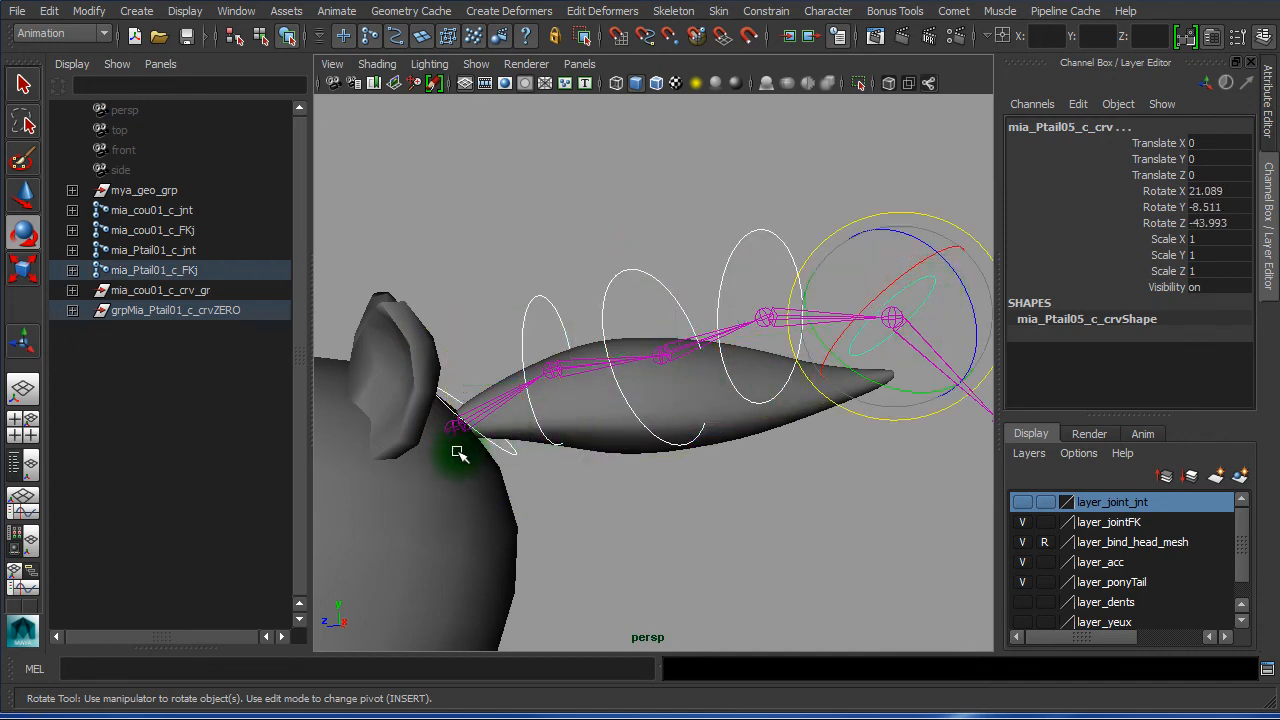
alt+drag(459, 453, 876, 418)
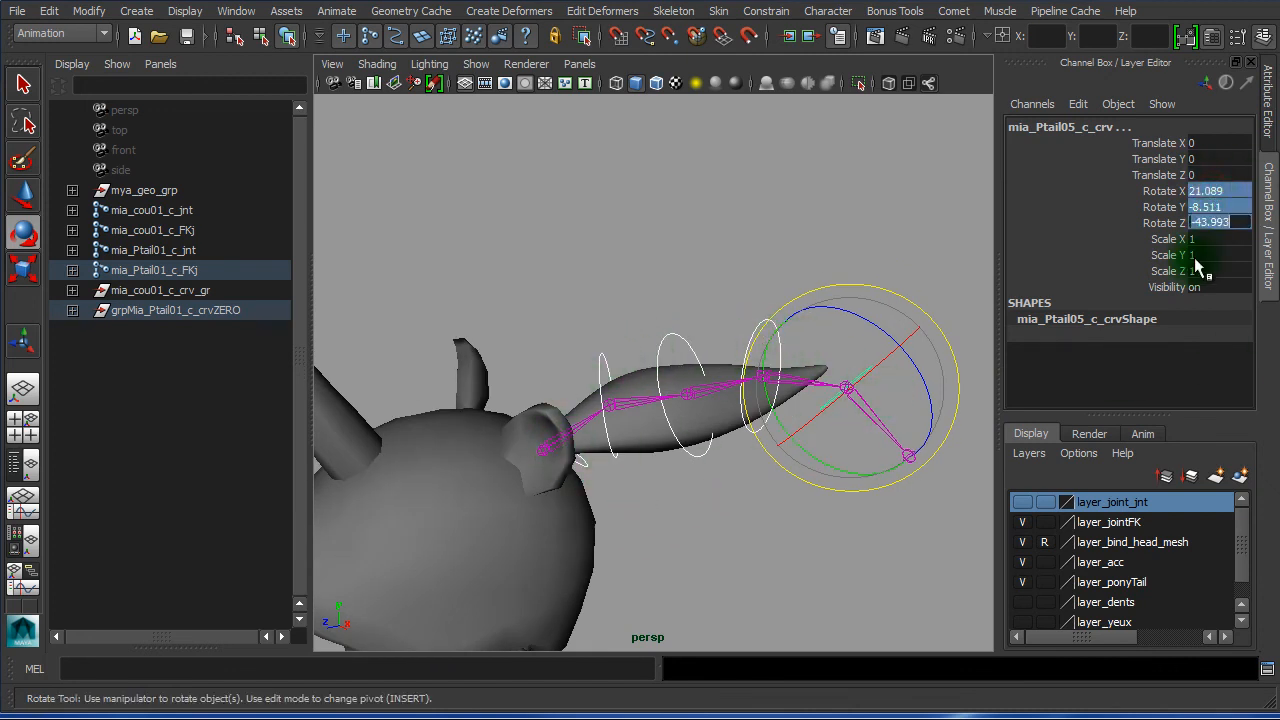
key(Return)
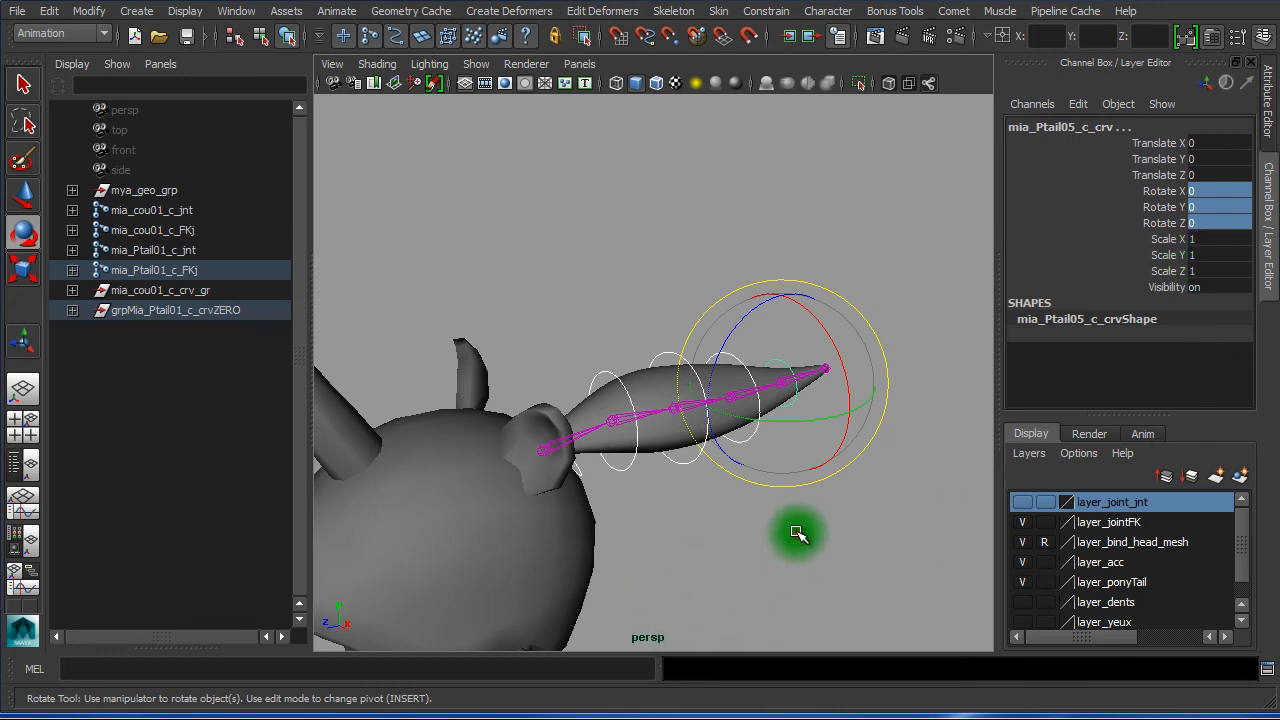
Deselect the ponytail circles and examine the whole head with its neck and ponytail controls from the side
click(797, 535)
alt+drag(806, 537, 720, 543)
alt+right_drag(748, 534, 549, 526)
alt+drag(608, 480, 649, 414)
alt+right_drag(549, 427, 690, 443)
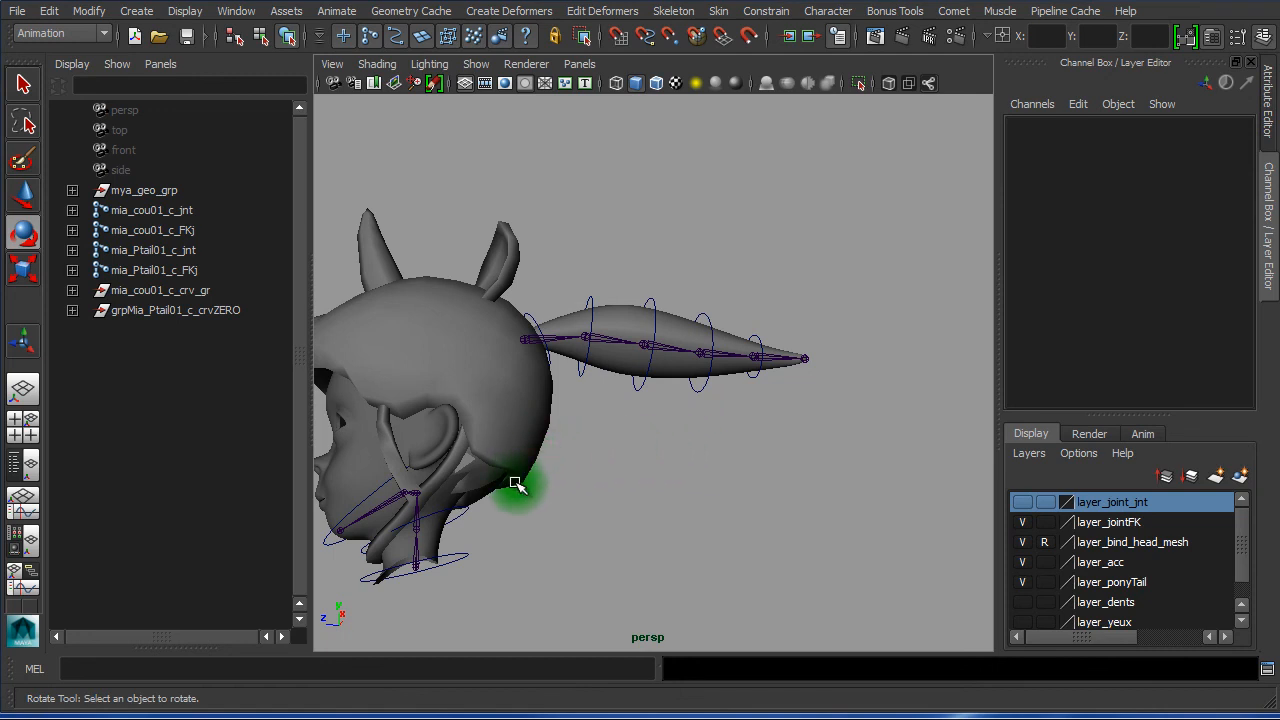
alt+drag(517, 485, 655, 468)
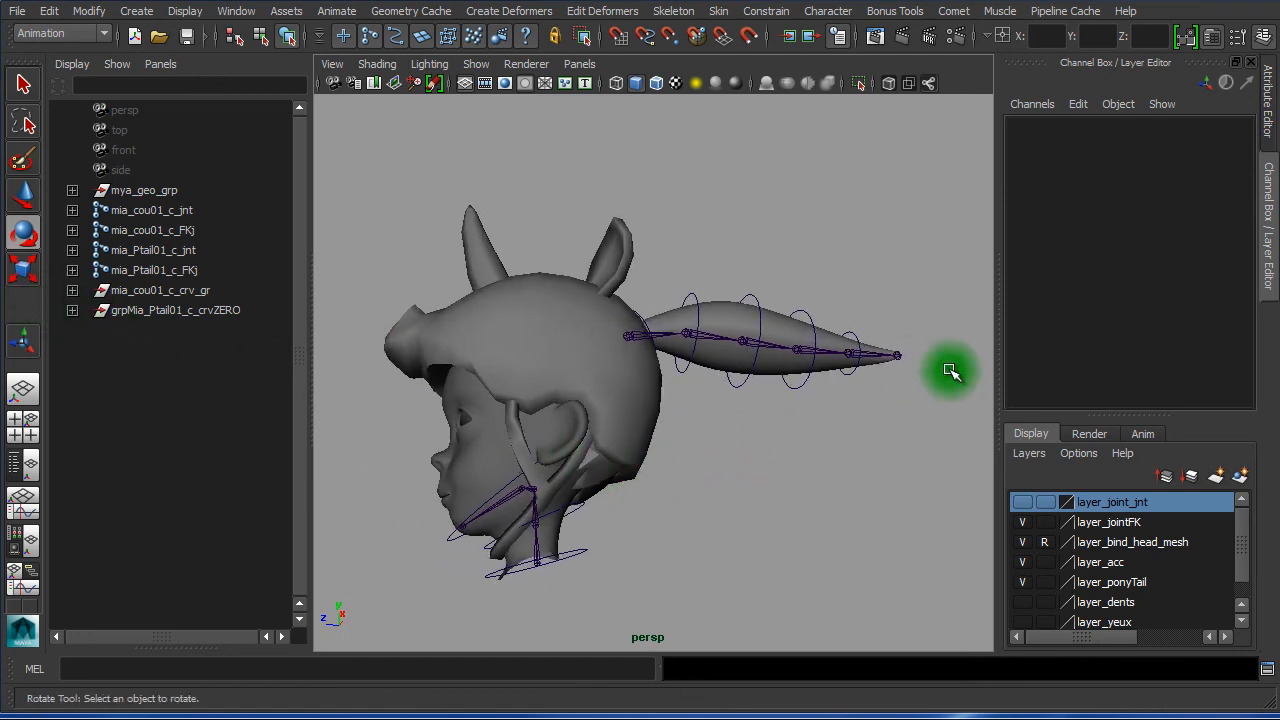
Check the neck joint mia_cou01_c_jnt and layer_joint_jnt, and enlarge the layer list to show all display layers
click(197, 211)
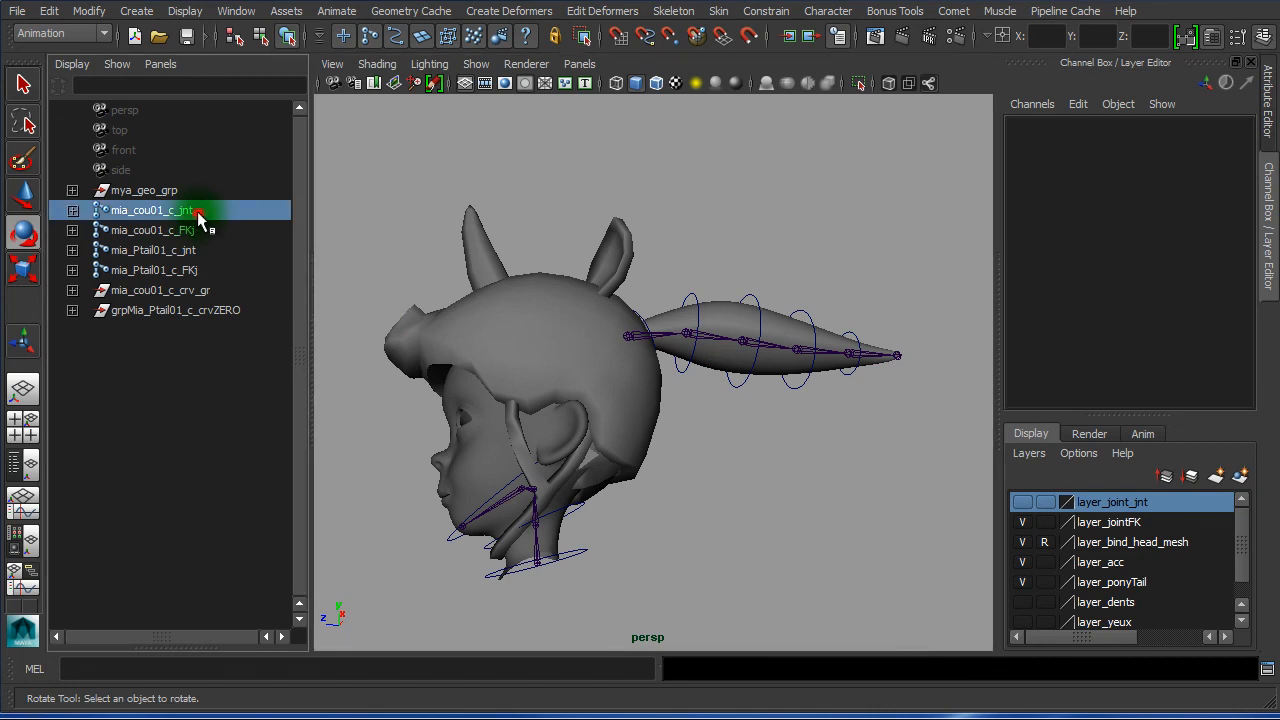
click(891, 507)
click(1022, 504)
click(1094, 374)
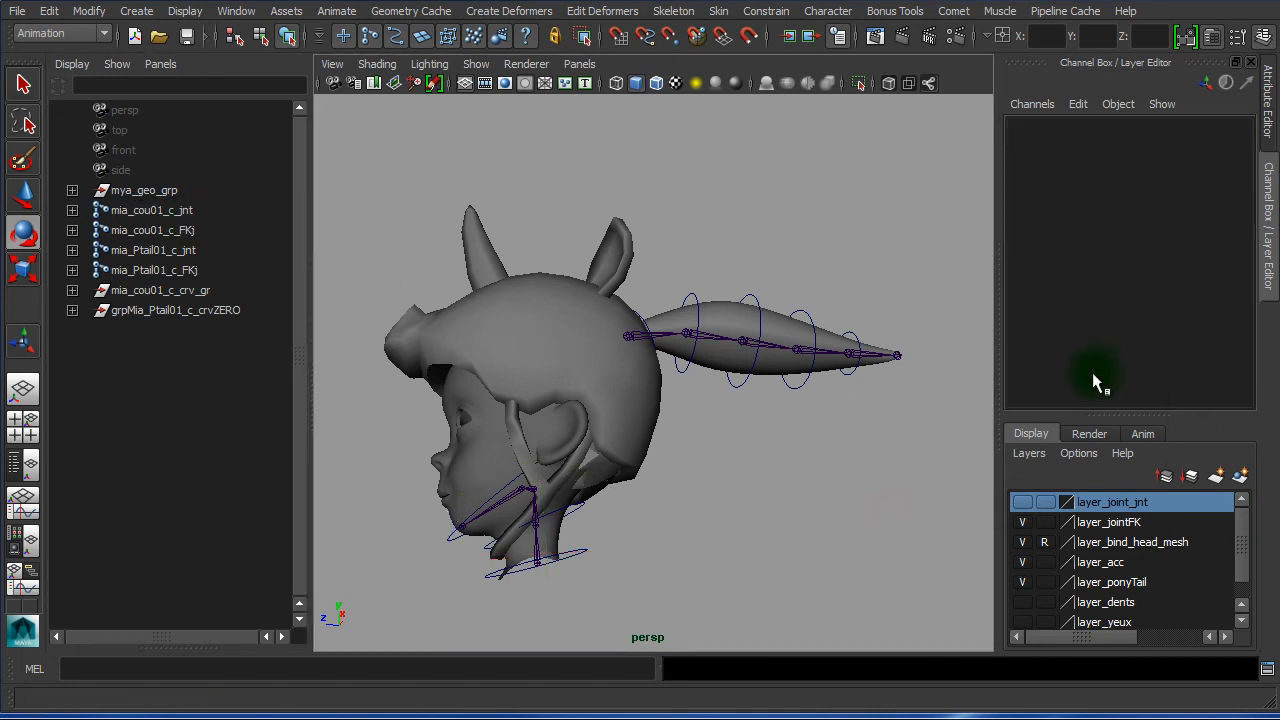
drag(1114, 412, 1114, 324)
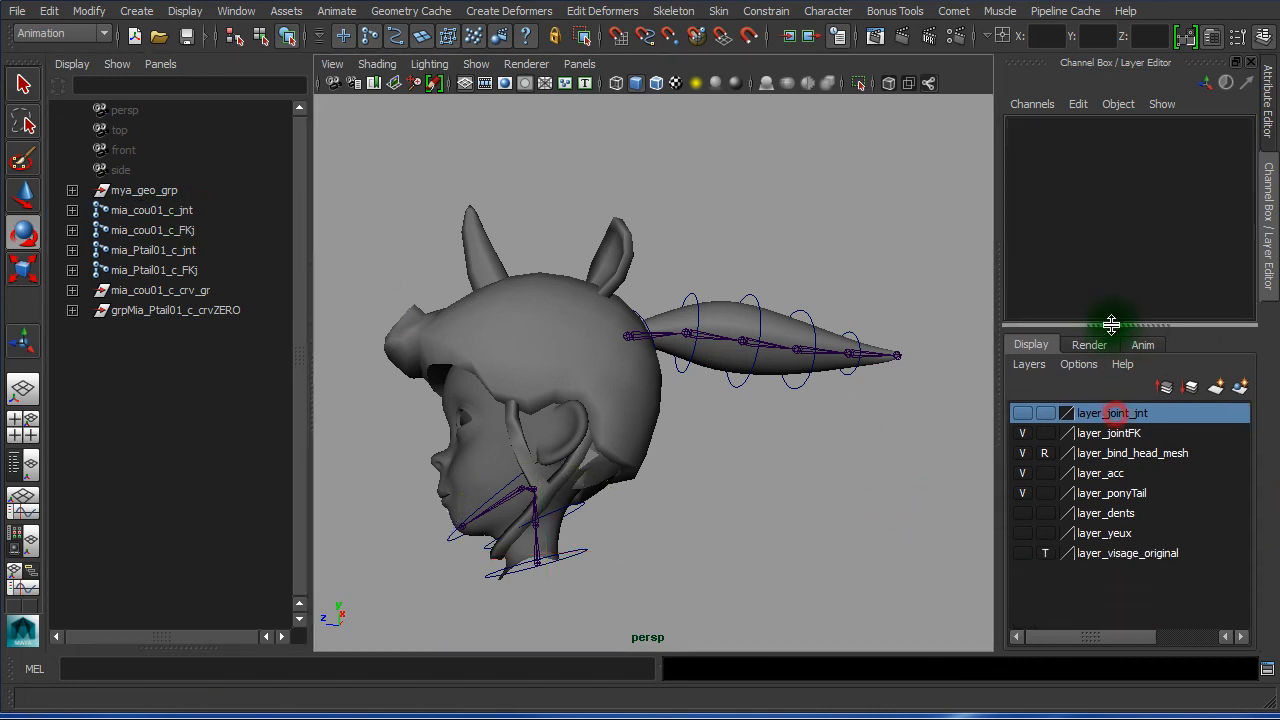
click(800, 375)
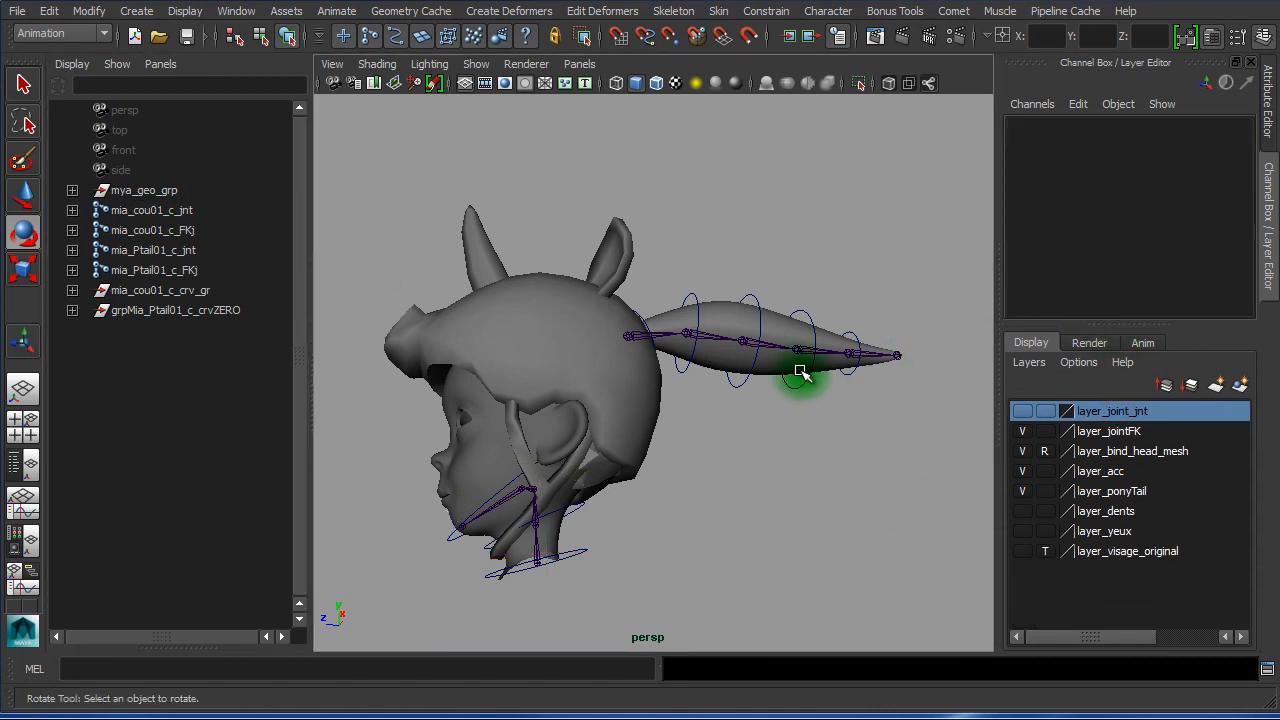
Toggle the visibility of layer_jointFK to check which rig parts it contains, leaving the layer hidden
click(1022, 431)
click(1022, 431)
click(1022, 431)
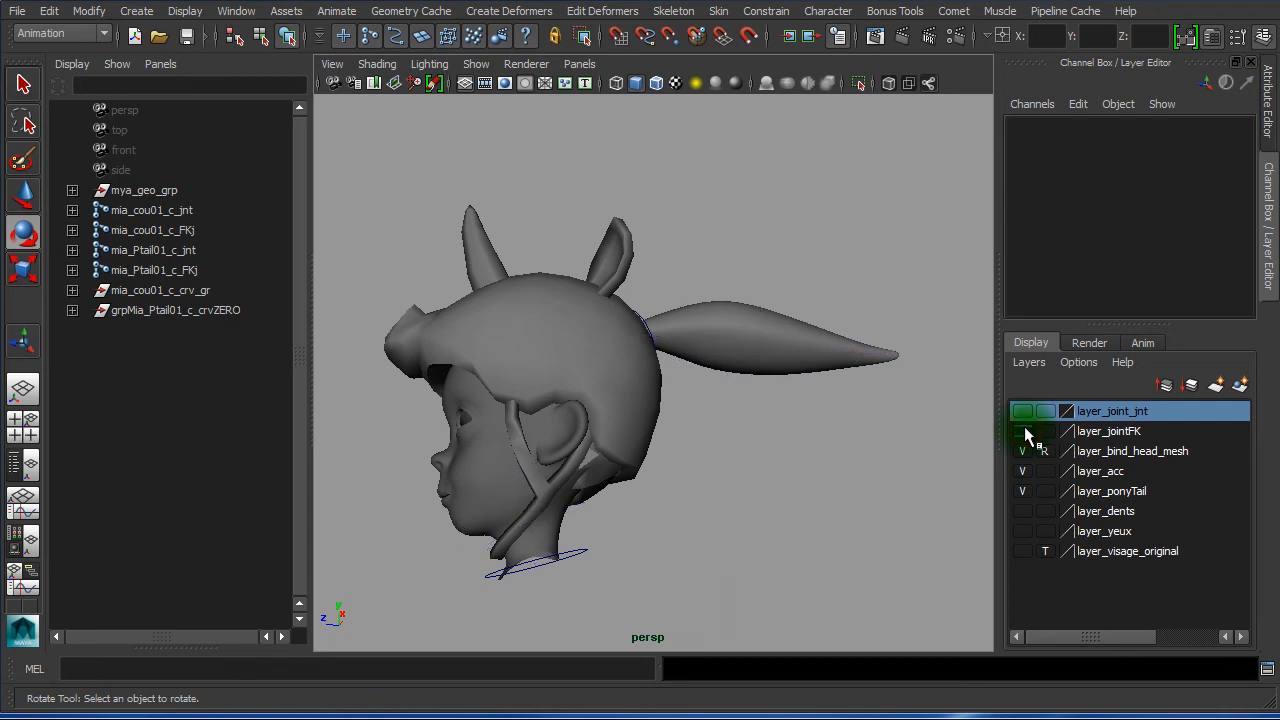
click(1023, 431)
click(1023, 431)
Add the control groups mia_cou01_c_crv_gr and grpMia_Ptail01_c_crvZERO to the display layer layer_jointFK
click(1140, 433)
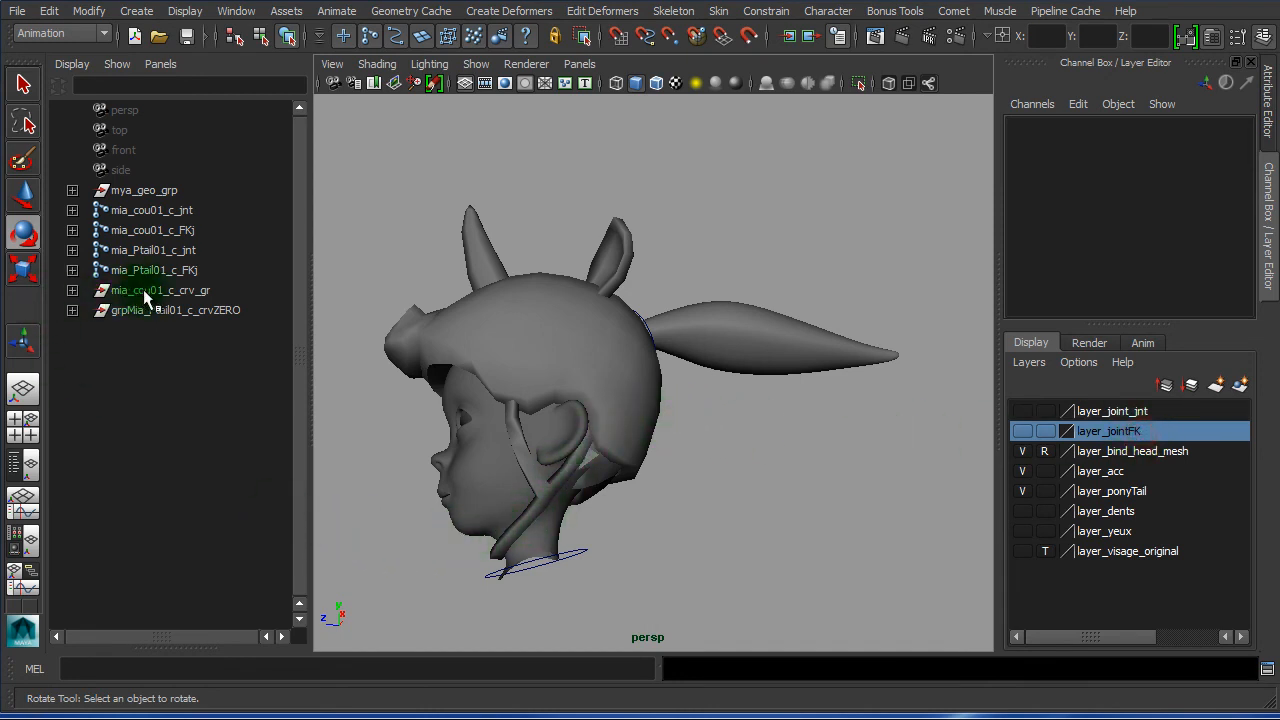
drag(143, 289, 151, 314)
alt+drag(671, 560, 641, 411)
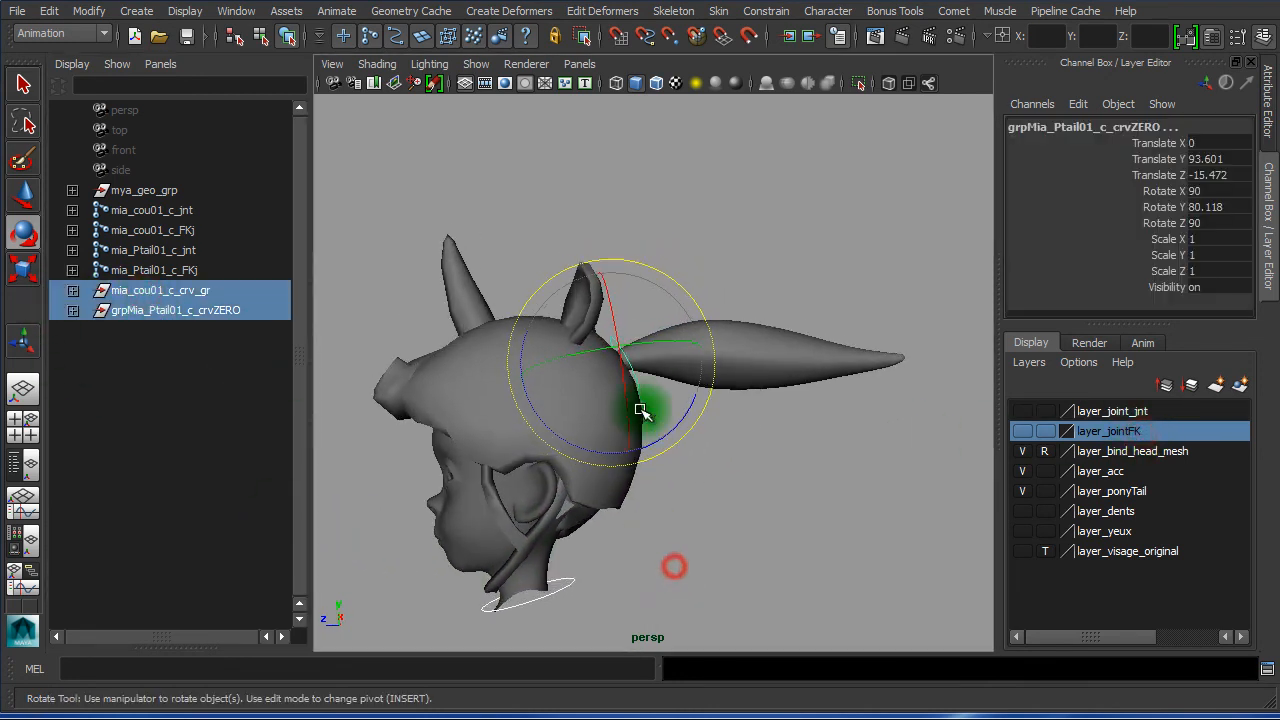
right_click(1135, 440)
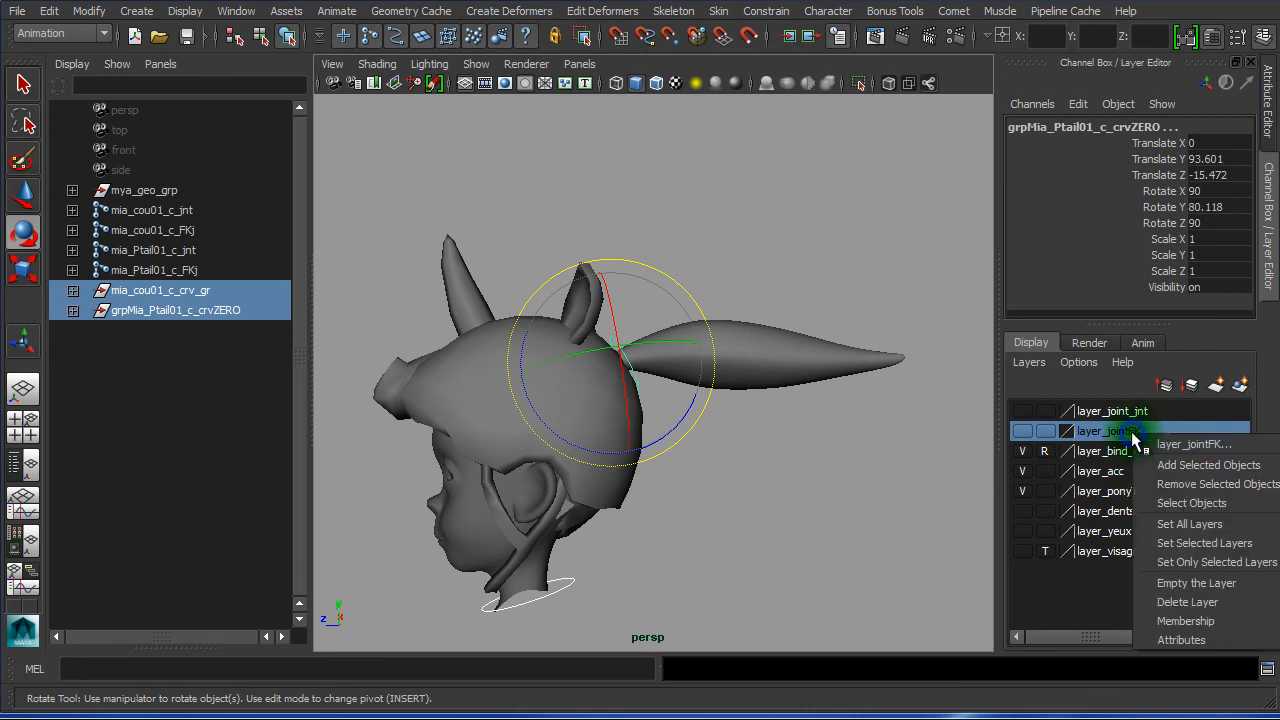
click(1225, 470)
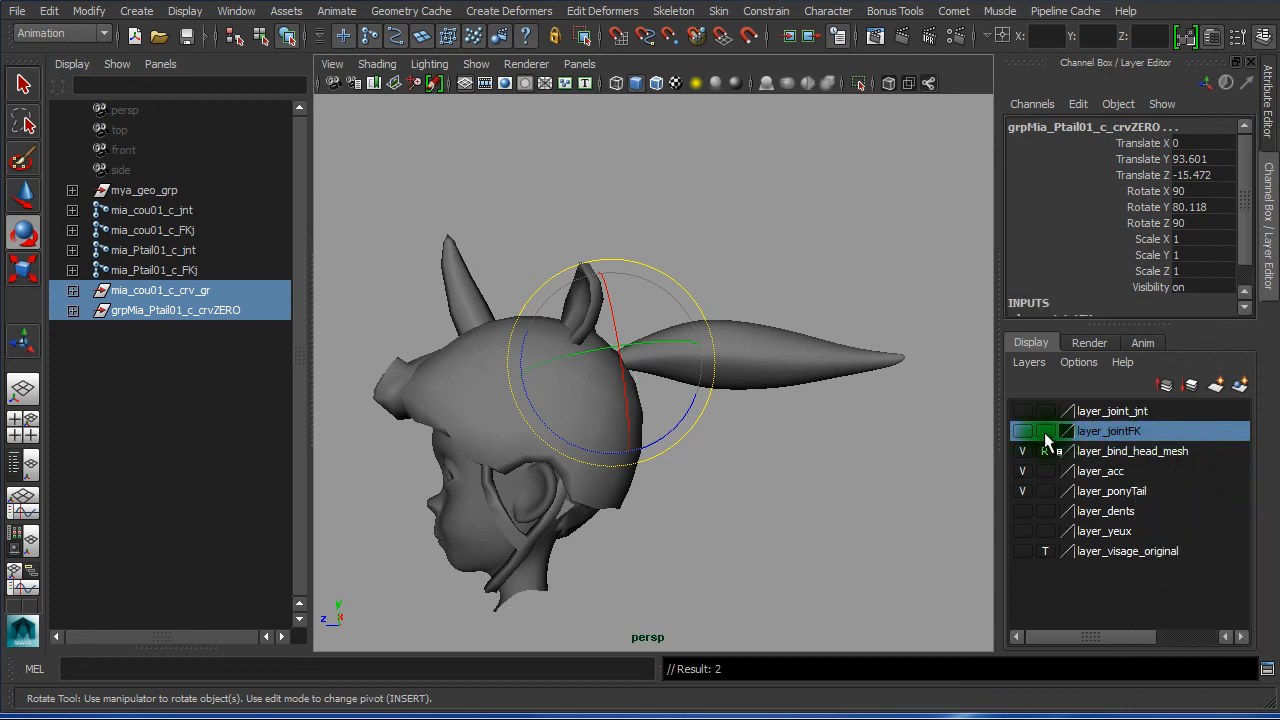